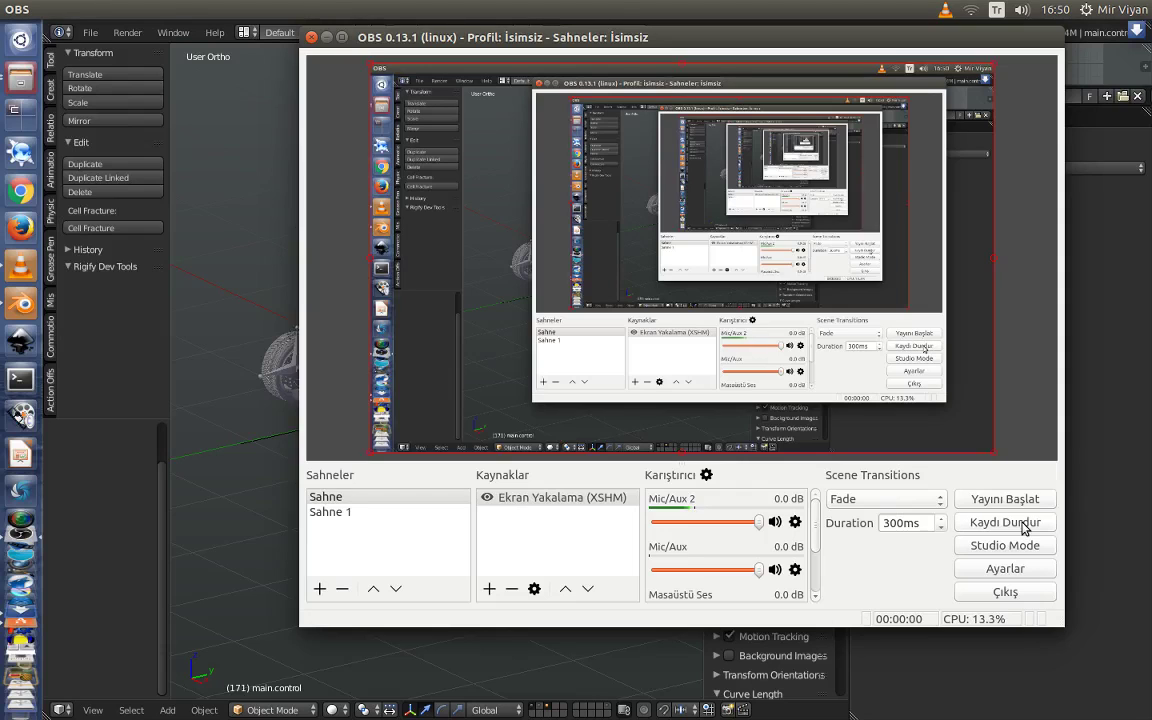
Start the screen recording and orbit around the car to a level side view
{"action": "left_click", "coordinate": [325, 37]}
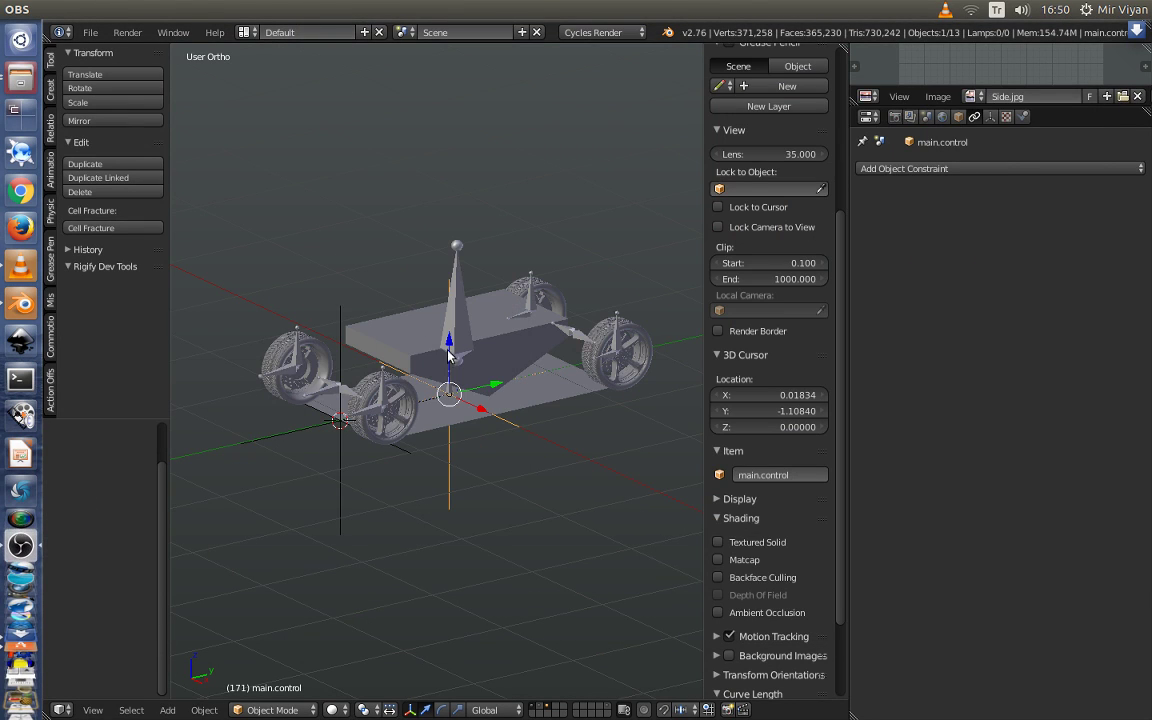
{"action": "mouse_move", "coordinate": [491, 432]}
{"action": "middle_mouse_down"}
{"action": "mouse_move", "coordinate": [553, 437]}
{"action": "mouse_move", "coordinate": [481, 424]}
{"action": "middle_mouse_up"}
{"action": "scroll", "coordinate": [481, 433], "scroll_direction": "up", "scroll_amount": 4}
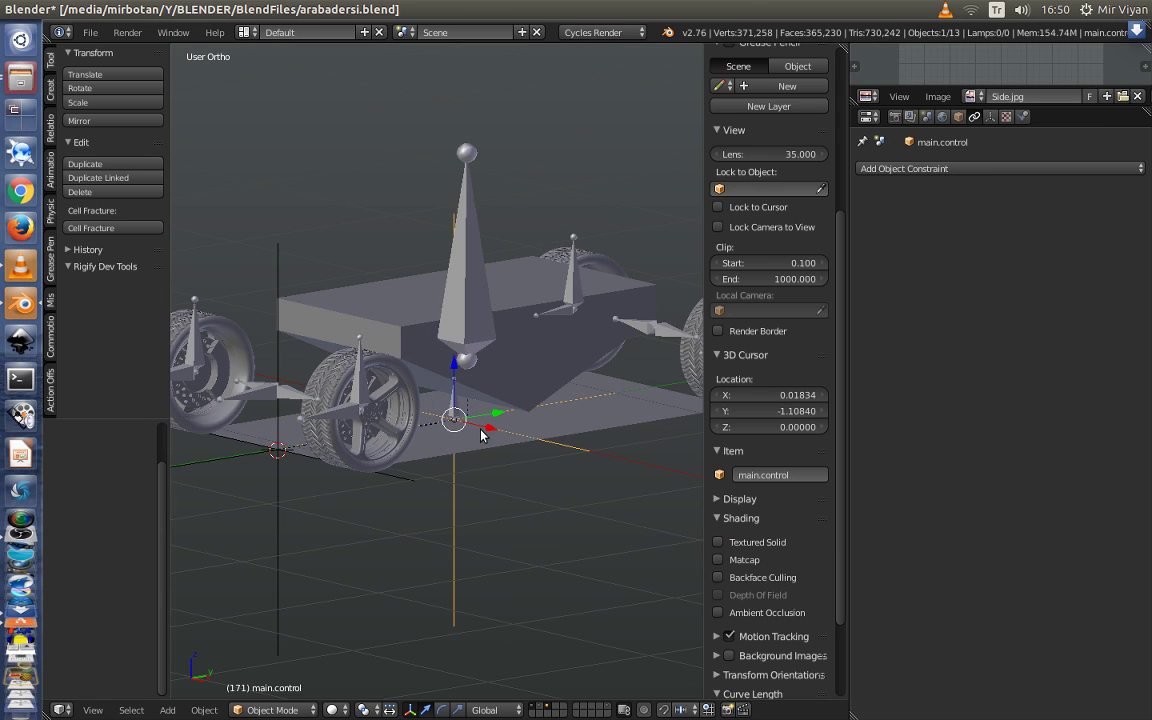
{"action": "scroll", "coordinate": [481, 433], "scroll_direction": "down", "scroll_amount": 3}
{"action": "middle_click_drag", "start_coordinate": [493, 449], "coordinate": [465, 427]}
{"action": "scroll", "coordinate": [458, 427], "scroll_direction": "up", "scroll_amount": 2}
{"action": "scroll", "coordinate": [458, 427], "scroll_direction": "down", "scroll_amount": 2}
Look down on the car from above and select its armature
{"action": "mouse_move", "coordinate": [545, 412]}
{"action": "middle_mouse_down"}
{"action": "mouse_move", "coordinate": [543, 429]}
{"action": "mouse_move", "coordinate": [561, 437]}
{"action": "mouse_move", "coordinate": [540, 440]}
{"action": "middle_mouse_up"}
{"action": "scroll", "coordinate": [560, 437], "scroll_direction": "up", "scroll_amount": 3}
{"action": "scroll", "coordinate": [520, 435], "scroll_direction": "down", "scroll_amount": 3}
{"action": "scroll", "coordinate": [537, 442], "scroll_direction": "up", "scroll_amount": 3}
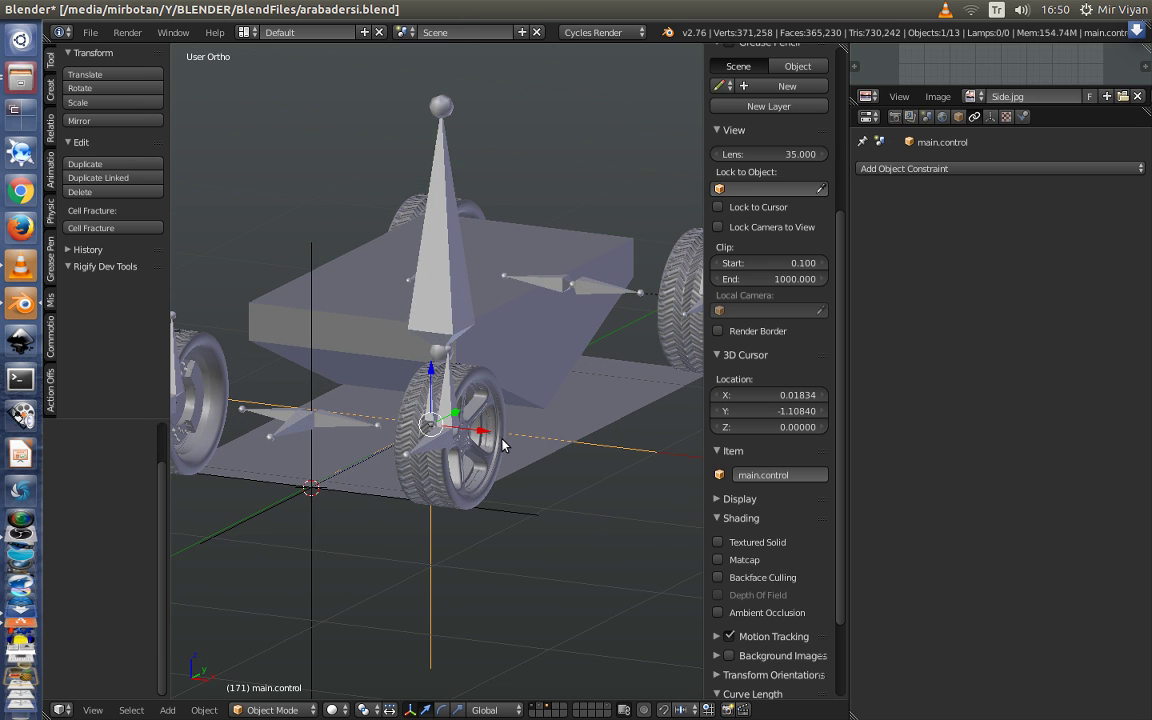
{"action": "scroll", "coordinate": [503, 445], "scroll_direction": "down", "scroll_amount": 3}
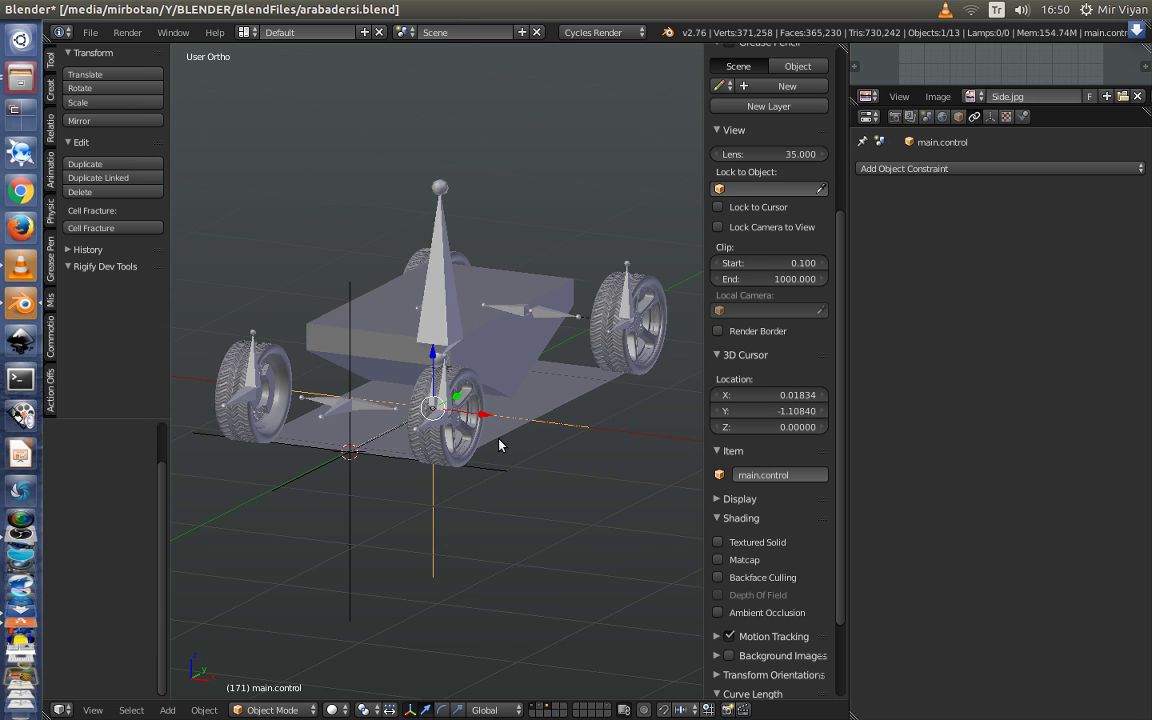
{"action": "right_click", "coordinate": [365, 408]}
{"action": "scroll", "coordinate": [367, 455], "scroll_direction": "up", "scroll_amount": 2}
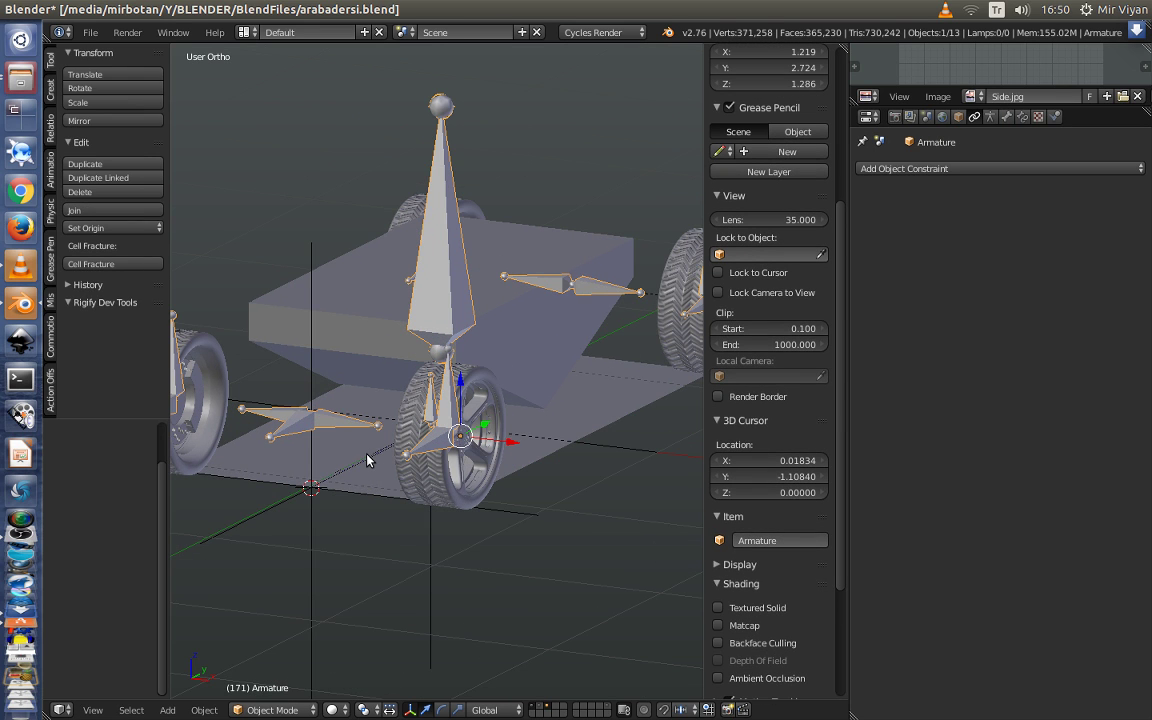
In Pose Mode, set axle.fl's Track To owner and target spaces to Pose Space
{"action": "left_click", "coordinate": [272, 709]}
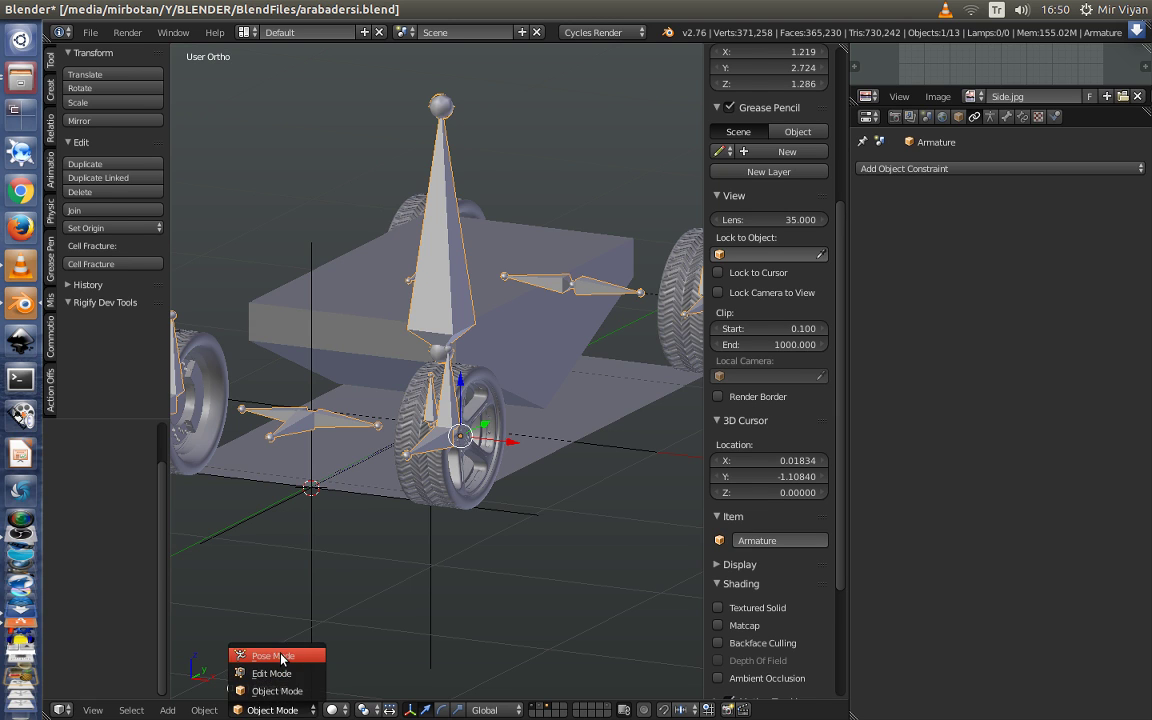
{"action": "left_click", "coordinate": [274, 656]}
{"action": "middle_click_drag", "start_coordinate": [329, 474], "coordinate": [400, 418]}
{"action": "right_click", "coordinate": [400, 418]}
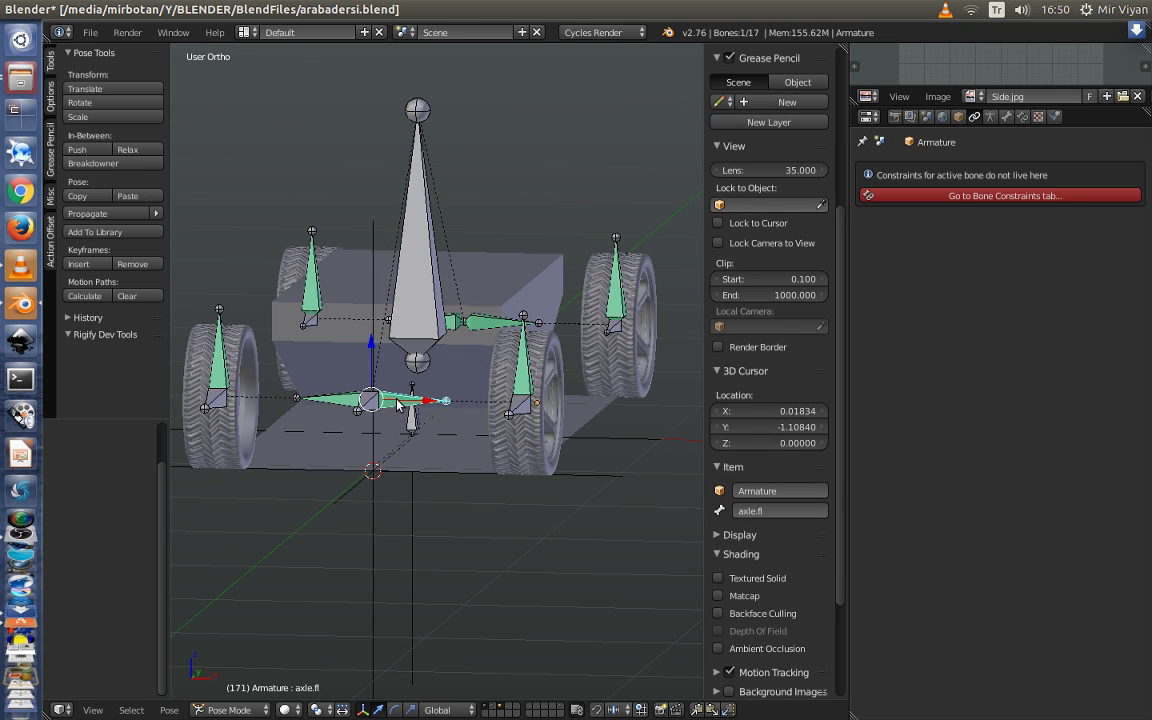
{"action": "left_click", "coordinate": [1022, 117]}
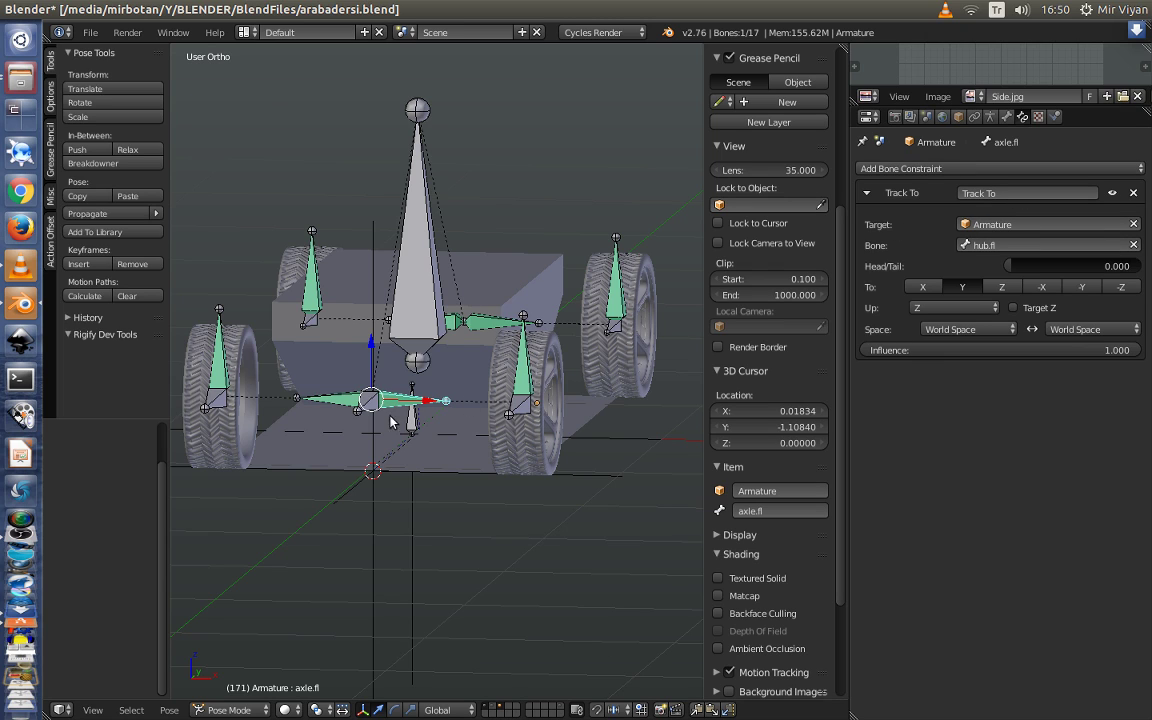
{"action": "left_click", "coordinate": [951, 332]}
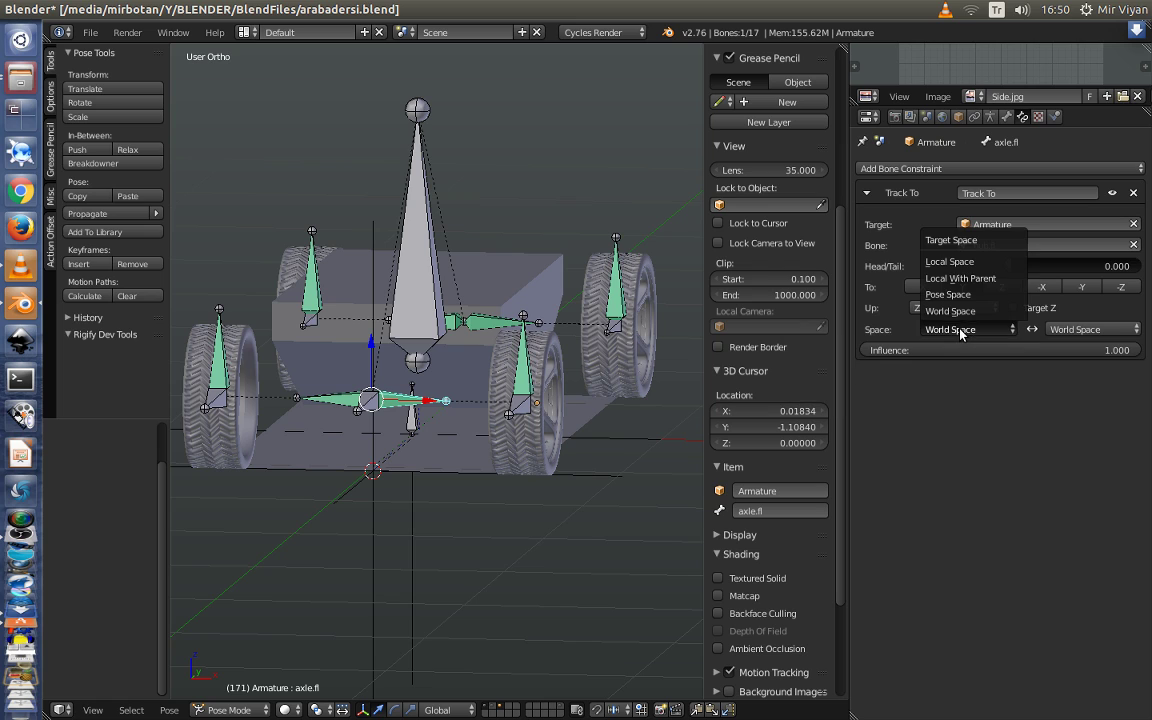
{"action": "left_click", "coordinate": [952, 299]}
{"action": "left_click", "coordinate": [1110, 329]}
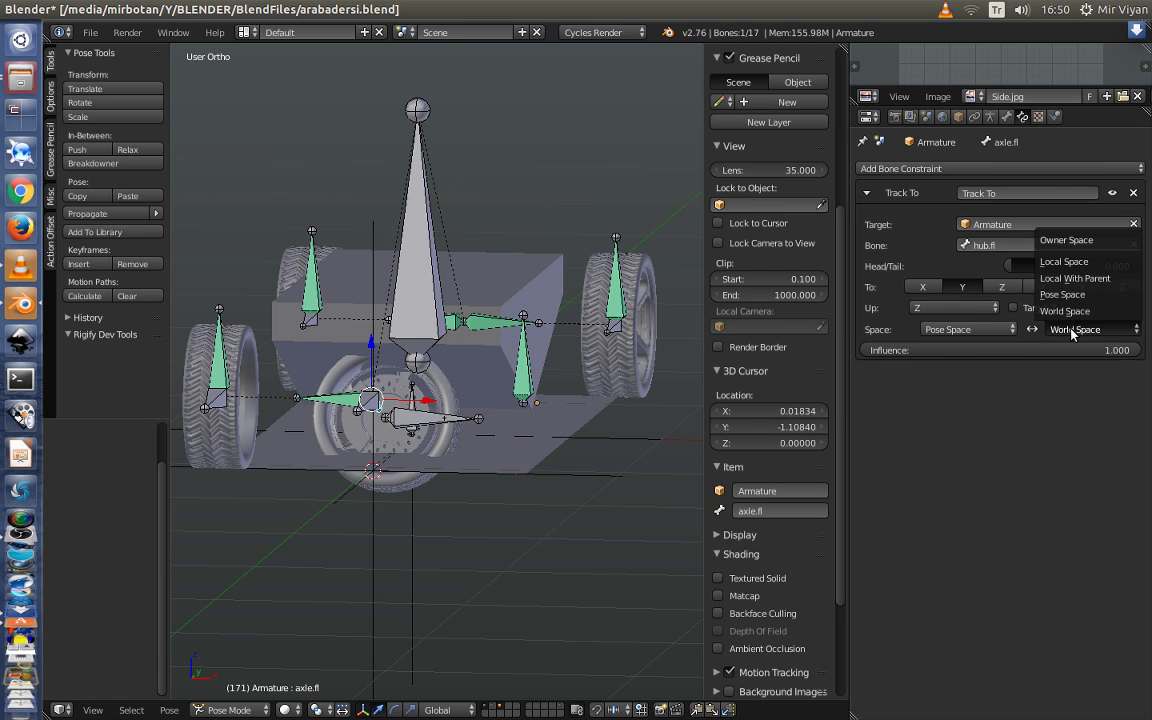
{"action": "left_click", "coordinate": [1063, 296]}
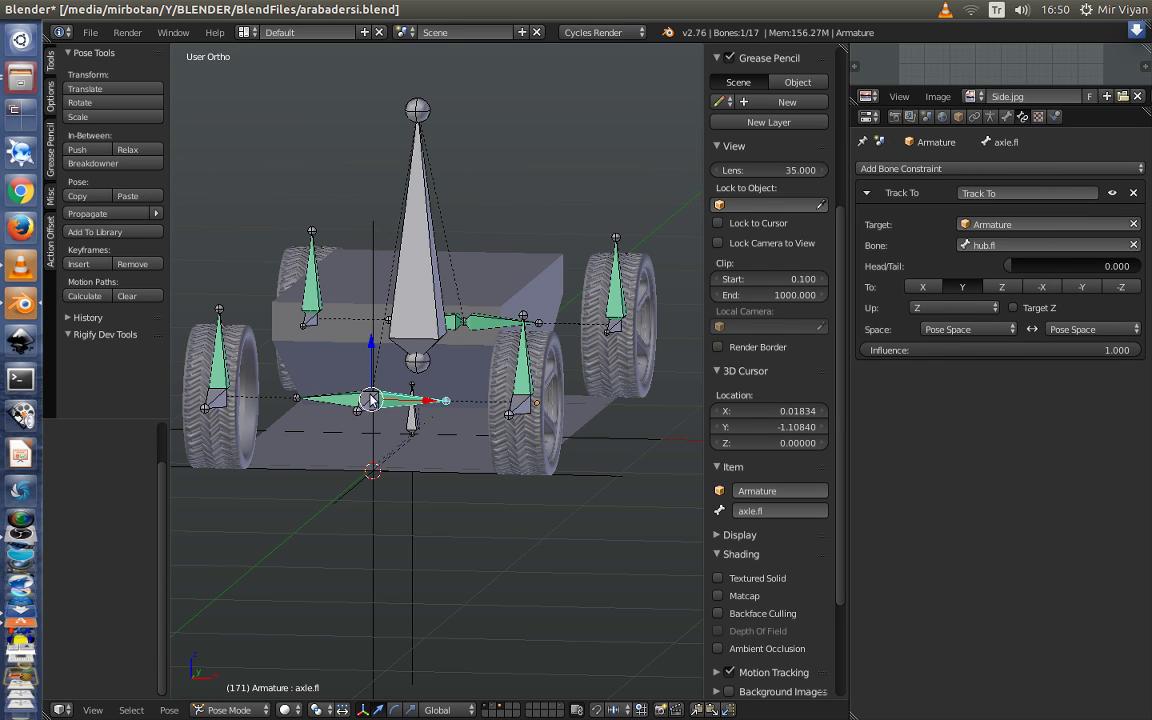
Set axle.fr's Track To owner and target spaces to Pose Space
{"action": "right_click", "coordinate": [330, 400]}
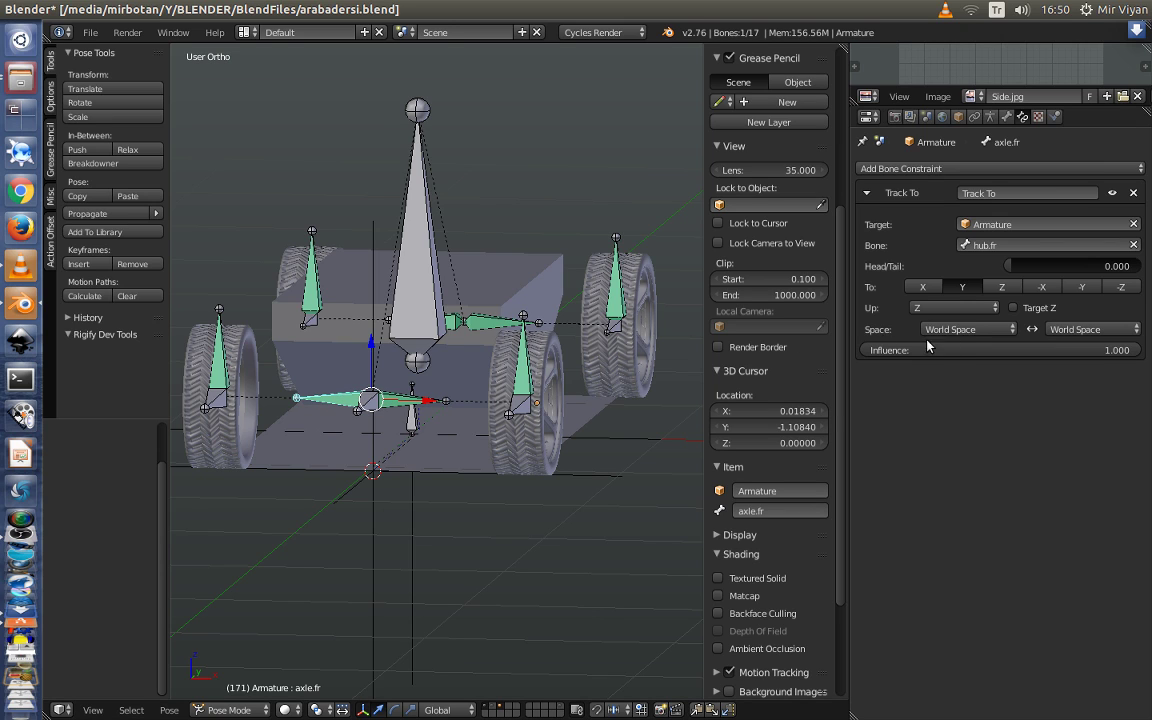
{"action": "left_click", "coordinate": [968, 330]}
{"action": "left_click", "coordinate": [952, 296]}
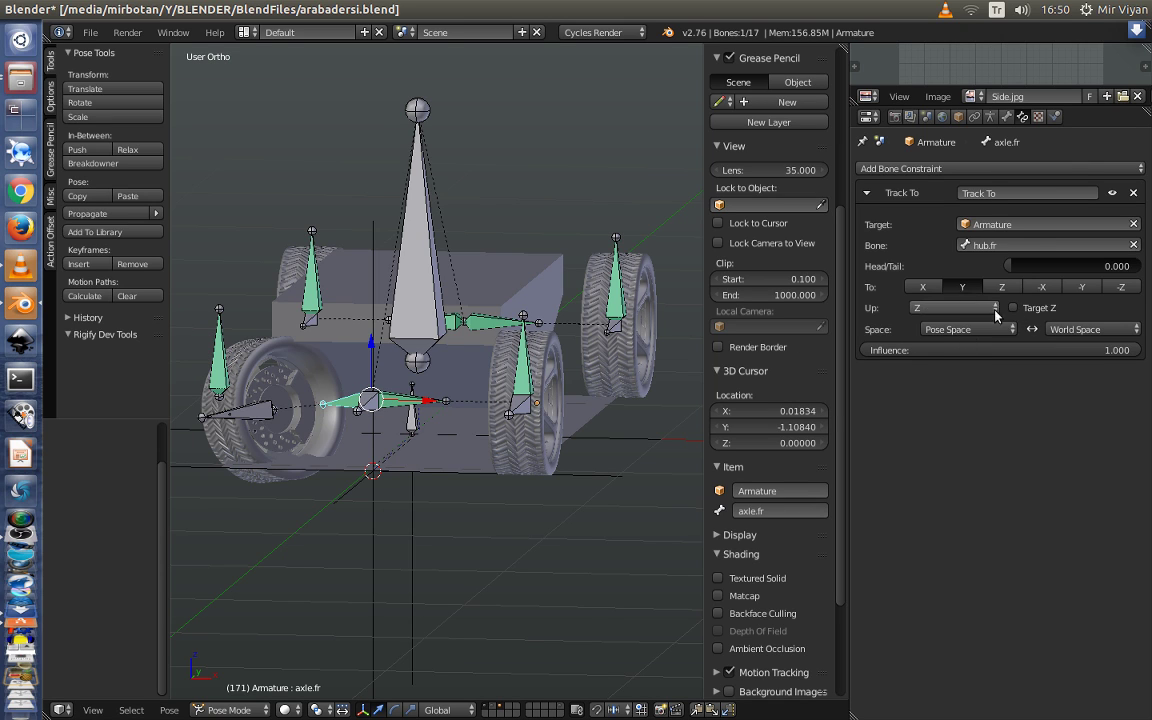
{"action": "left_click", "coordinate": [1075, 330]}
{"action": "left_click", "coordinate": [1062, 294]}
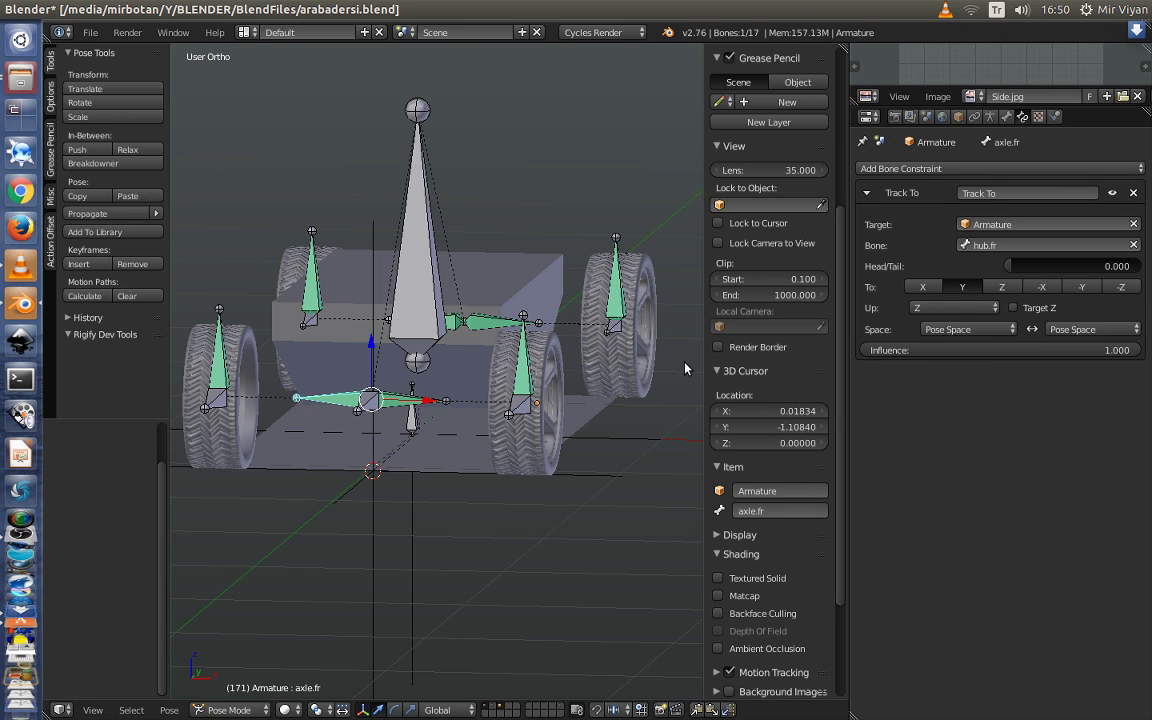
Set the rear axle bone axle.bl's owner and target spaces to Pose Space
{"action": "mouse_move", "coordinate": [616, 325]}
{"action": "middle_mouse_down"}
{"action": "mouse_move", "coordinate": [558, 398]}
{"action": "mouse_move", "coordinate": [591, 391]}
{"action": "mouse_move", "coordinate": [571, 401]}
{"action": "middle_mouse_up"}
{"action": "scroll", "coordinate": [558, 398], "scroll_direction": "down", "scroll_amount": 4}
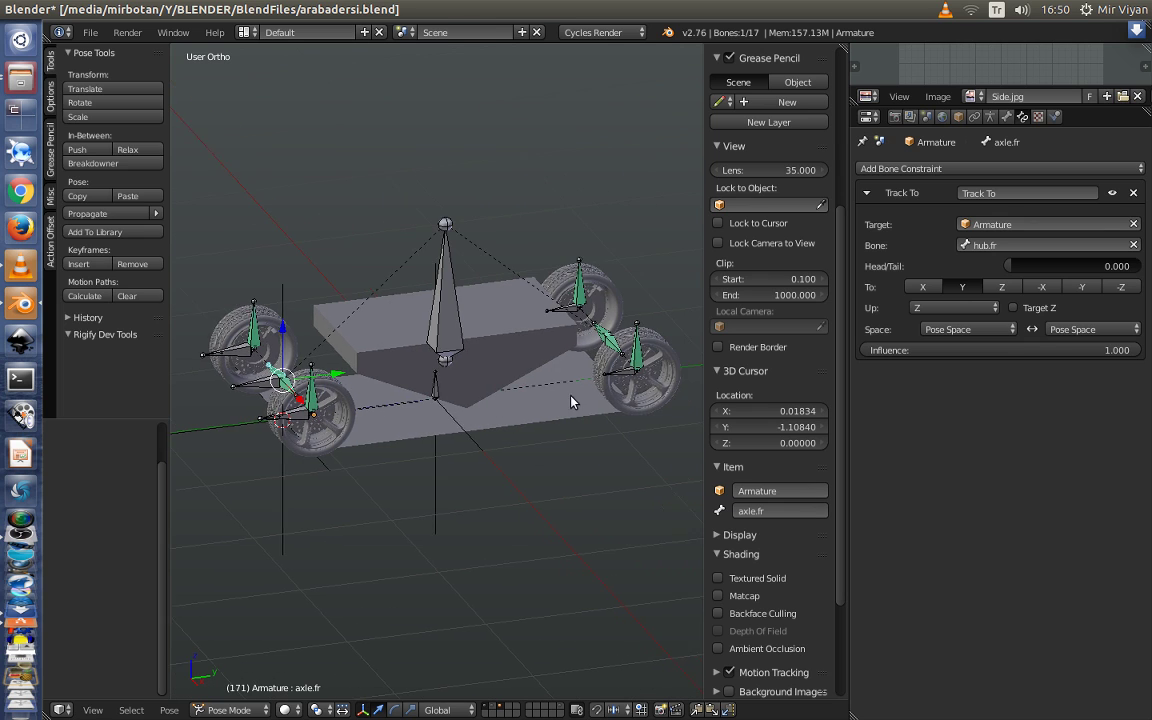
{"action": "middle_click_drag", "start_coordinate": [583, 446], "coordinate": [494, 323]}
{"action": "right_click", "coordinate": [488, 288]}
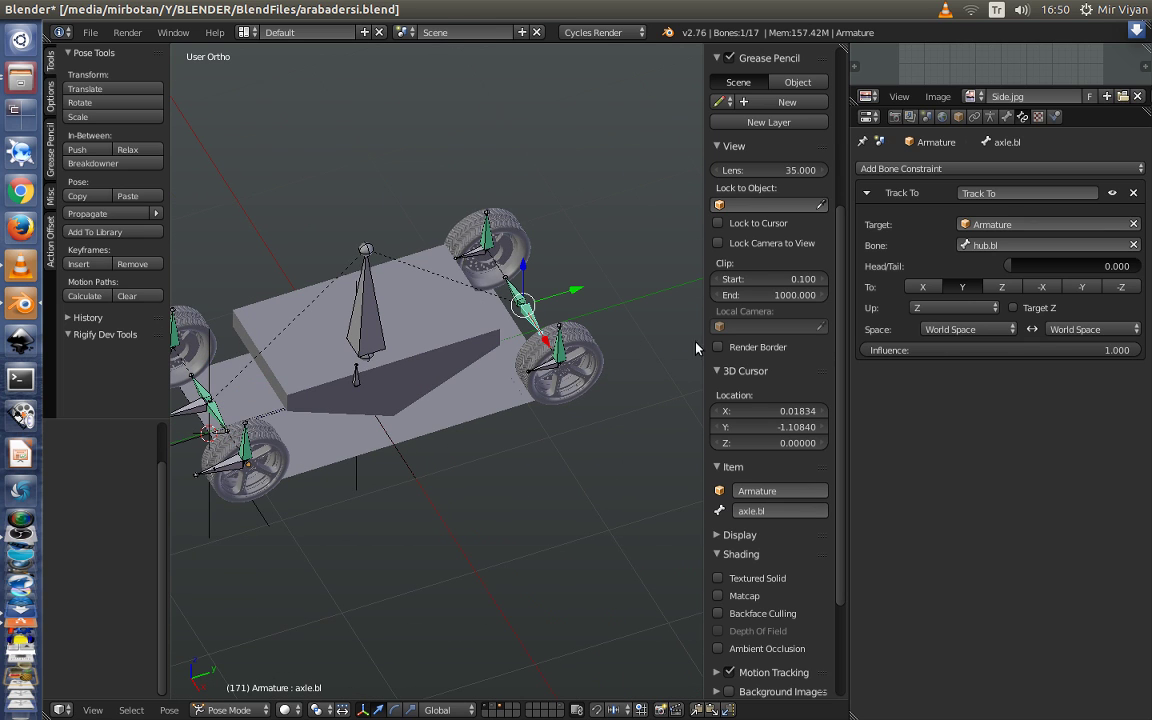
{"action": "left_click", "coordinate": [968, 329]}
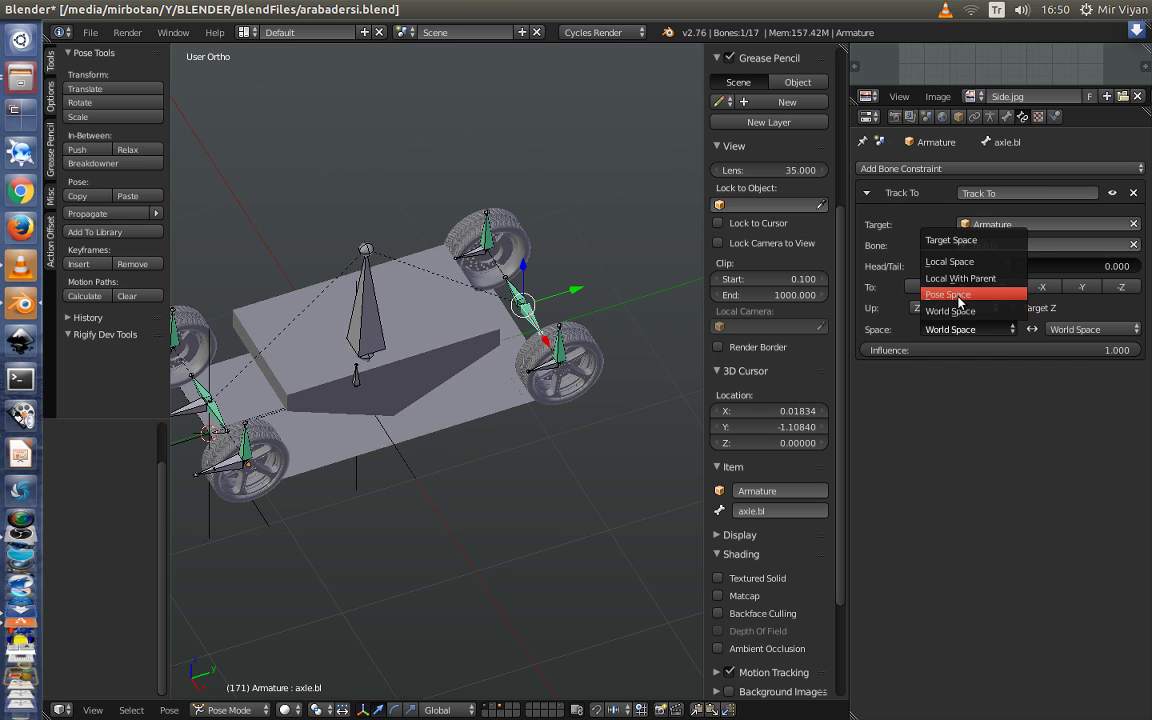
{"action": "left_click", "coordinate": [975, 294]}
{"action": "left_click", "coordinate": [1027, 329]}
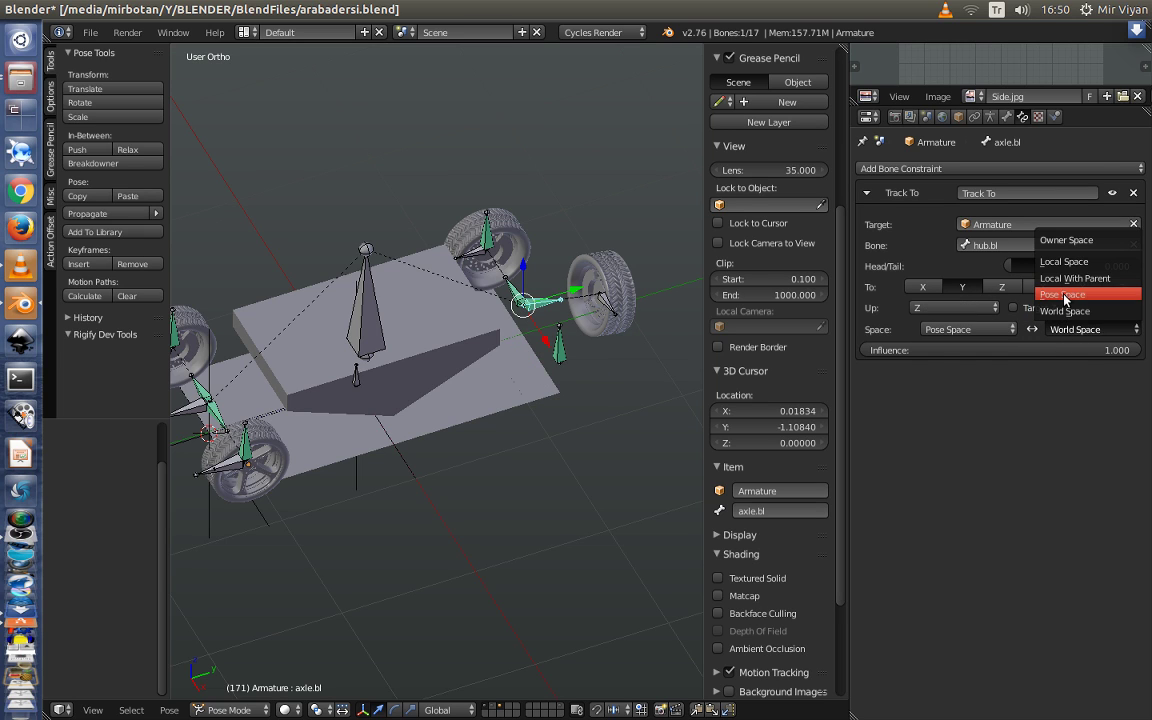
{"action": "left_click", "coordinate": [993, 298]}
Set axle.br's Track To owner and target spaces to Pose Space
{"action": "right_click", "coordinate": [470, 268]}
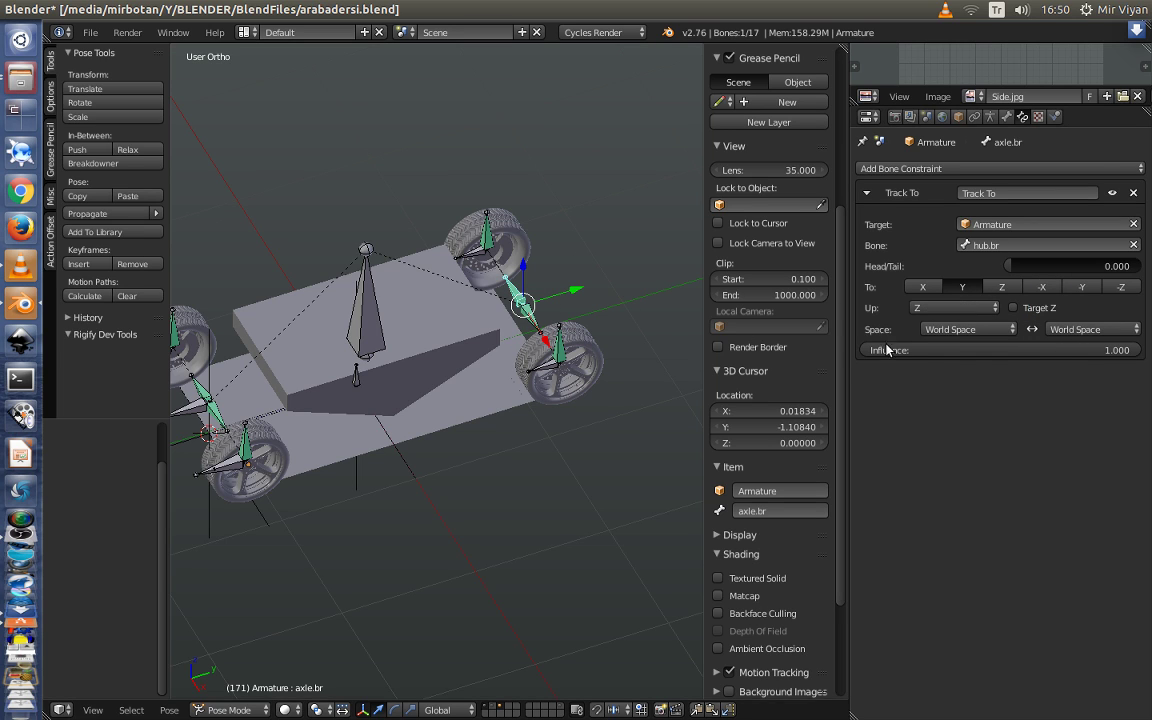
{"action": "left_click", "coordinate": [952, 329]}
{"action": "left_click", "coordinate": [950, 294]}
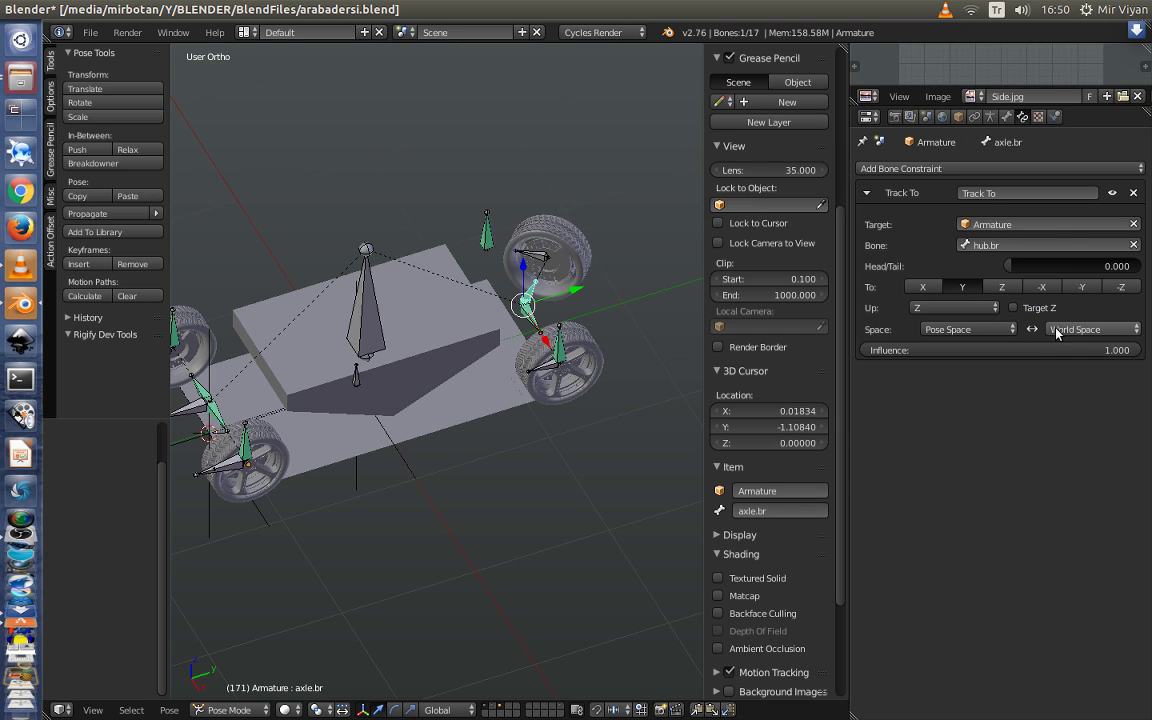
{"action": "left_click", "coordinate": [1058, 329]}
{"action": "left_click", "coordinate": [1062, 294]}
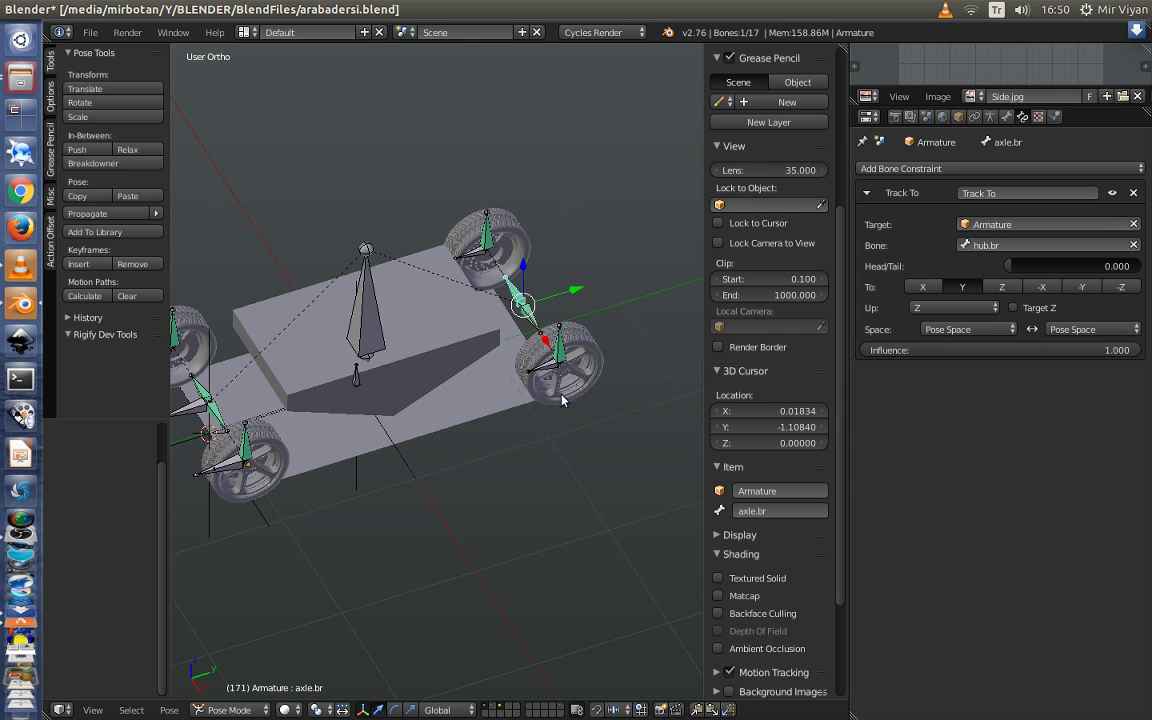
{"action": "middle_click_drag", "start_coordinate": [516, 425], "coordinate": [527, 452]}
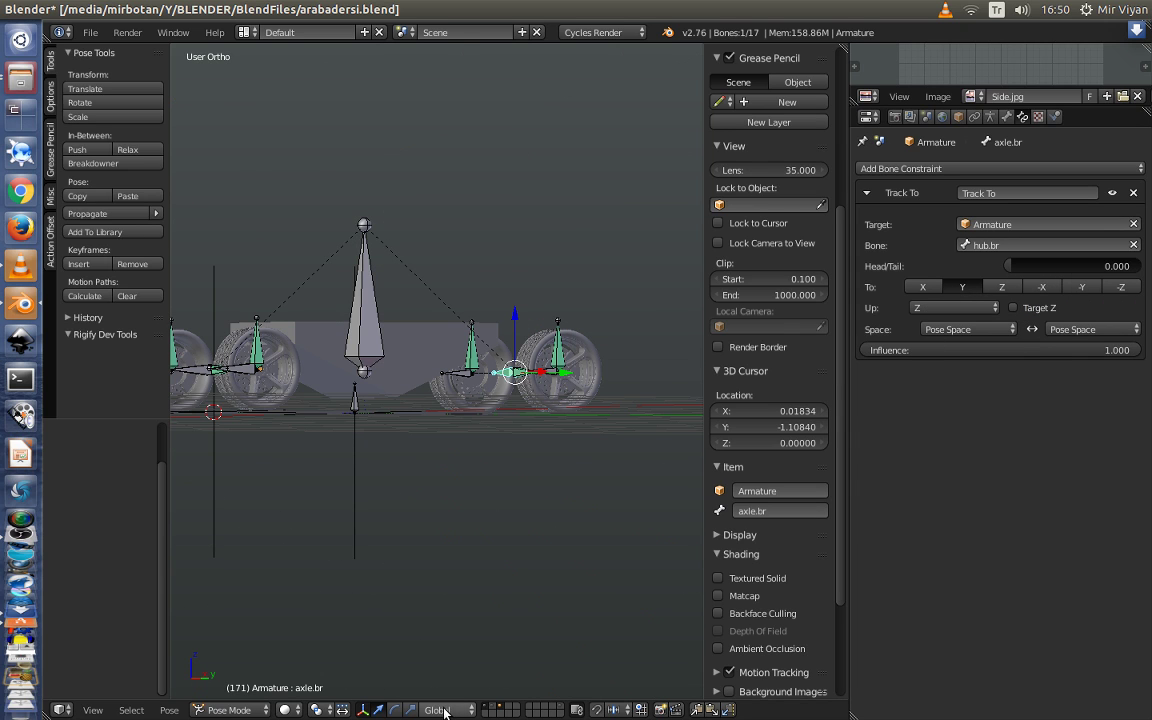
Change the transform orientation from Global to Local, then view the car from above and the side
{"action": "left_click", "coordinate": [447, 711]}
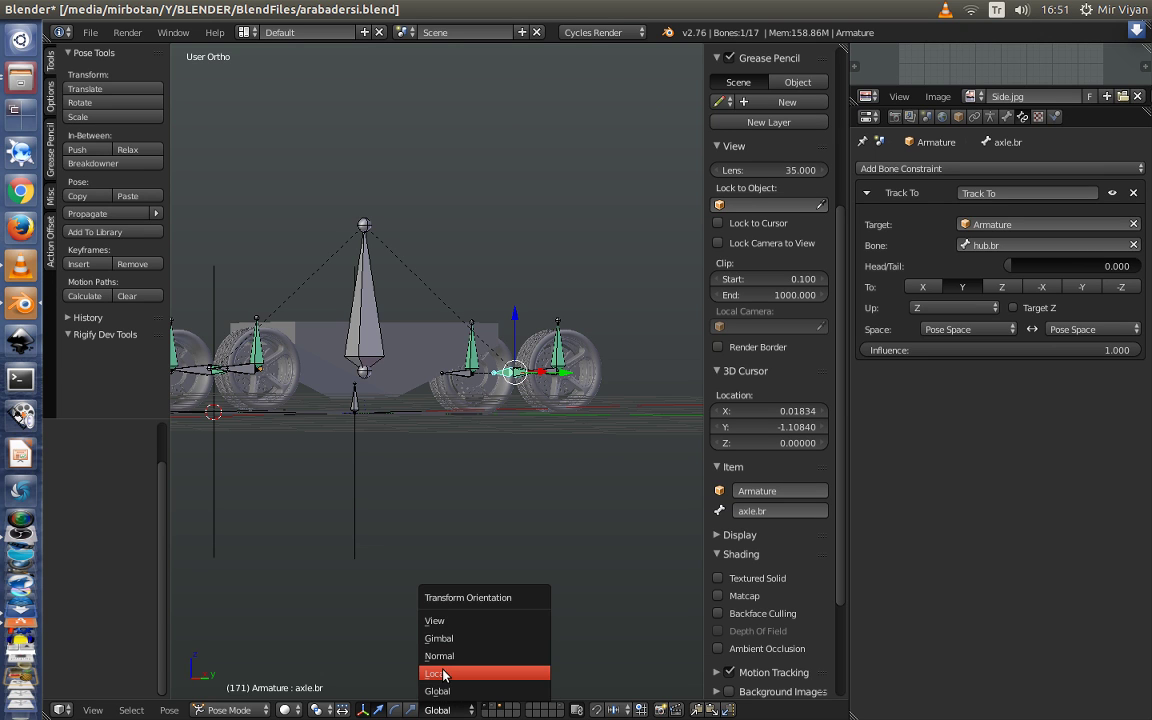
{"action": "left_click", "coordinate": [443, 673]}
{"action": "mouse_move", "coordinate": [510, 497]}
{"action": "middle_mouse_down"}
{"action": "mouse_move", "coordinate": [481, 544]}
{"action": "mouse_move", "coordinate": [505, 520]}
{"action": "middle_mouse_up"}
{"action": "scroll", "coordinate": [481, 544], "scroll_direction": "down", "scroll_amount": 2}
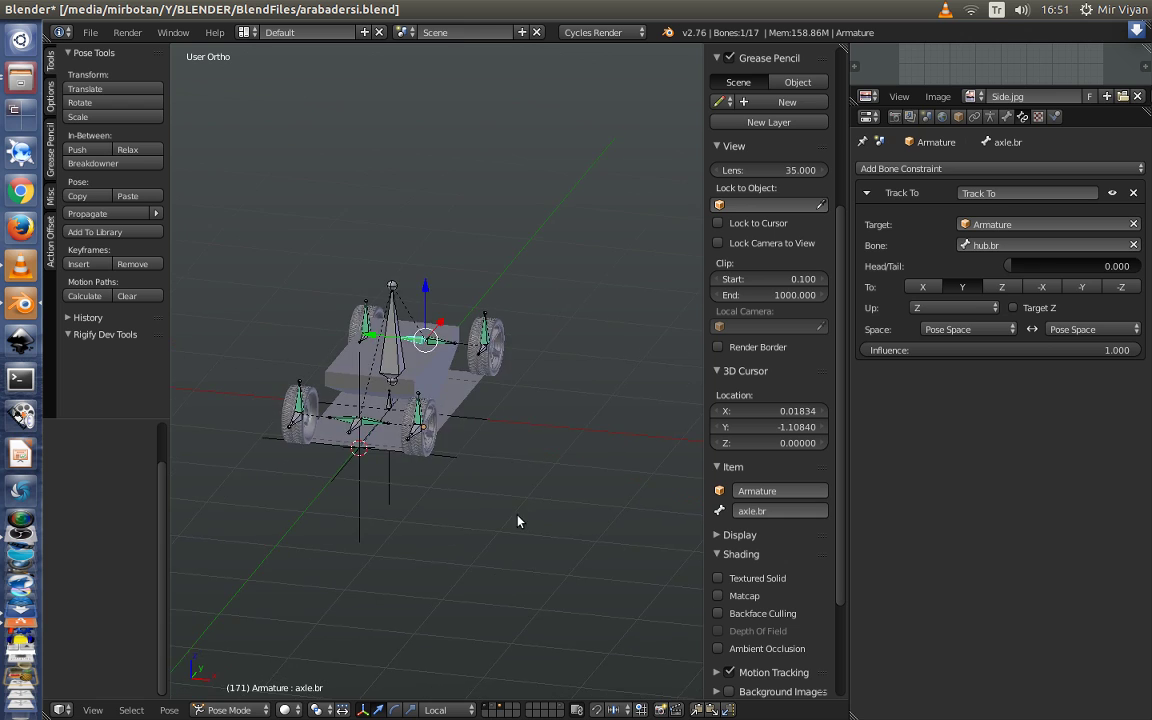
{"action": "scroll", "coordinate": [378, 501], "scroll_direction": "up", "scroll_amount": 3}
{"action": "middle_click_drag", "start_coordinate": [353, 489], "coordinate": [366, 524]}
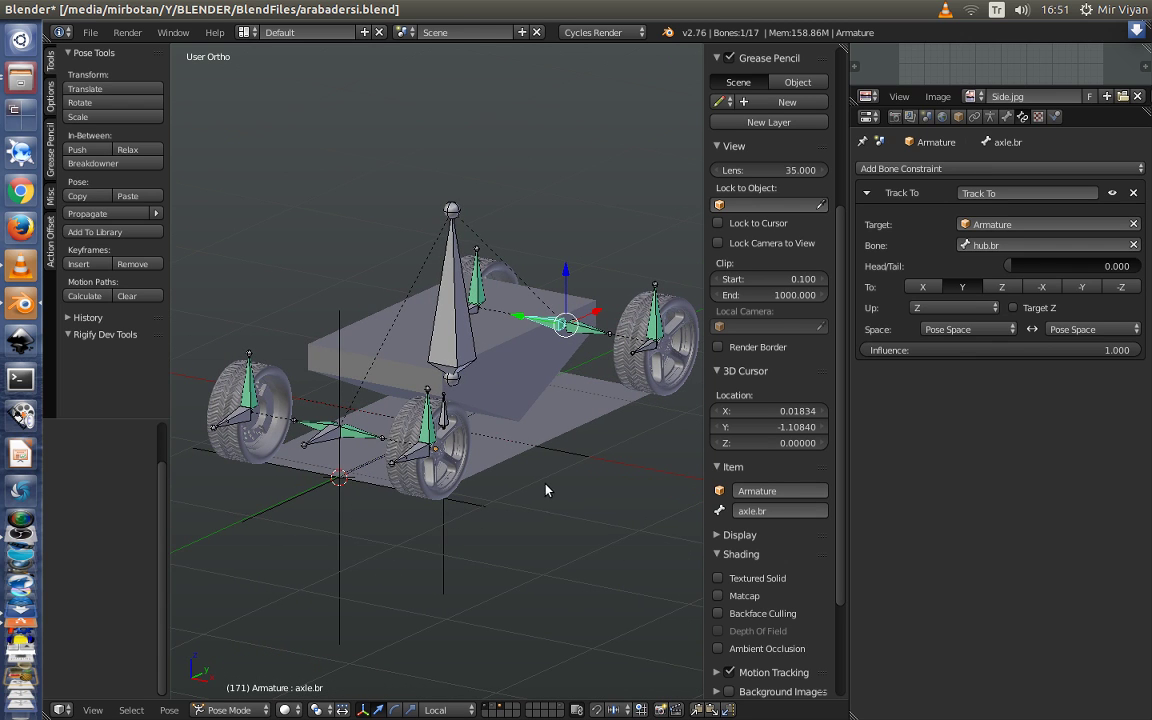
{"action": "middle_click_drag", "start_coordinate": [546, 490], "coordinate": [478, 481]}
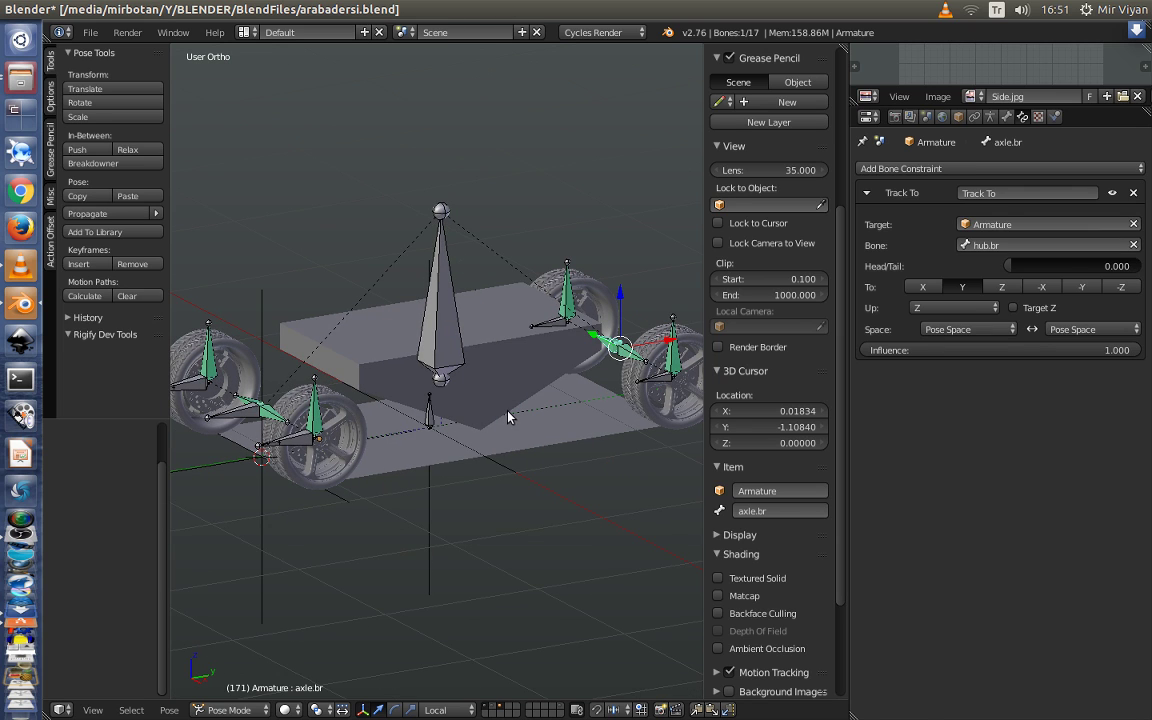
Leave Pose Mode, reselect the suspension chassis, and pick the car.roll bone in Pose Mode
{"action": "right_click", "coordinate": [507, 376]}
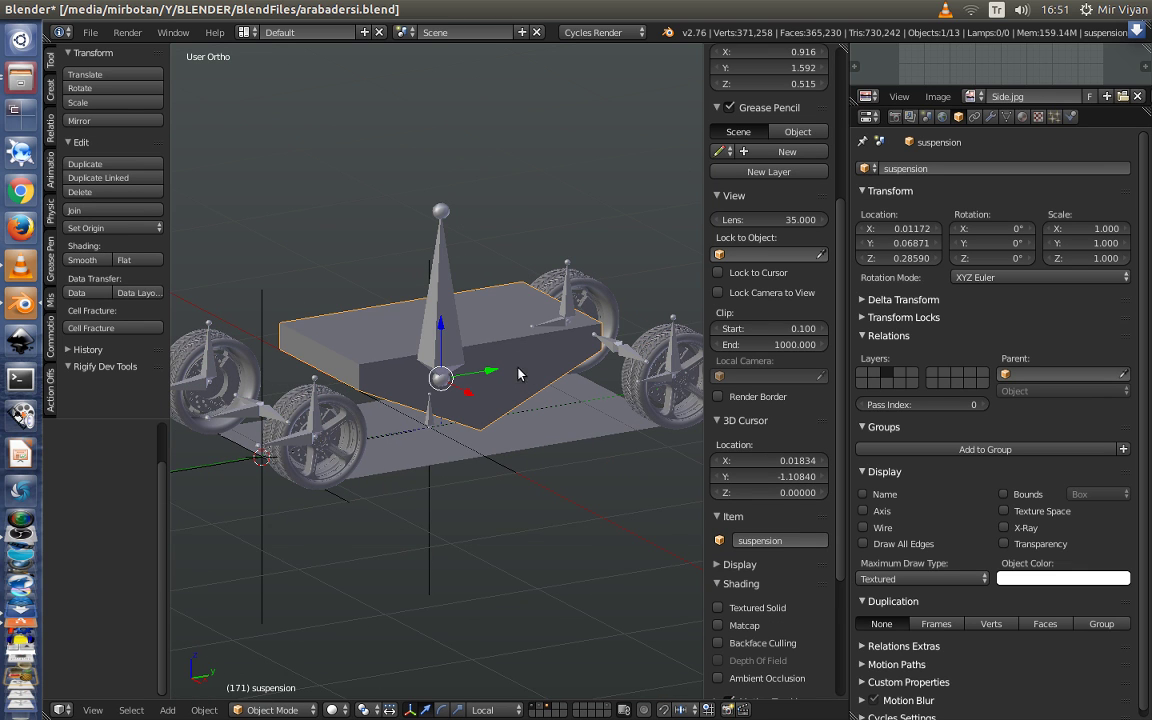
{"action": "right_click", "coordinate": [514, 442]}
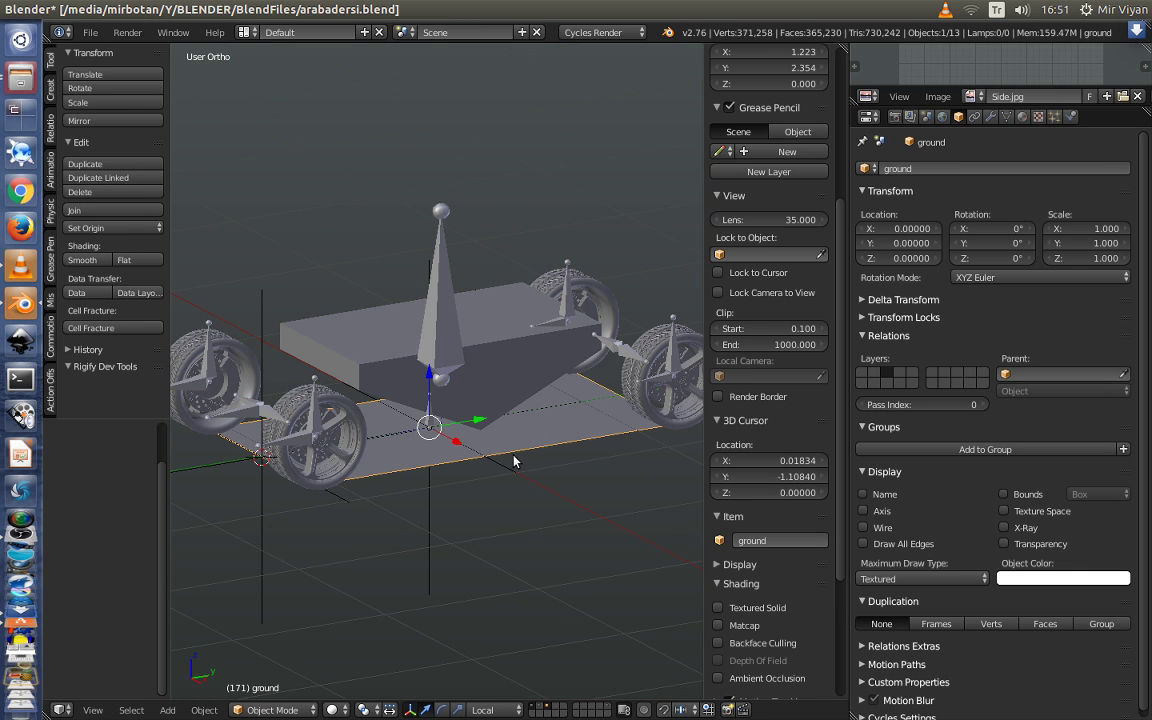
{"action": "right_click", "coordinate": [487, 374]}
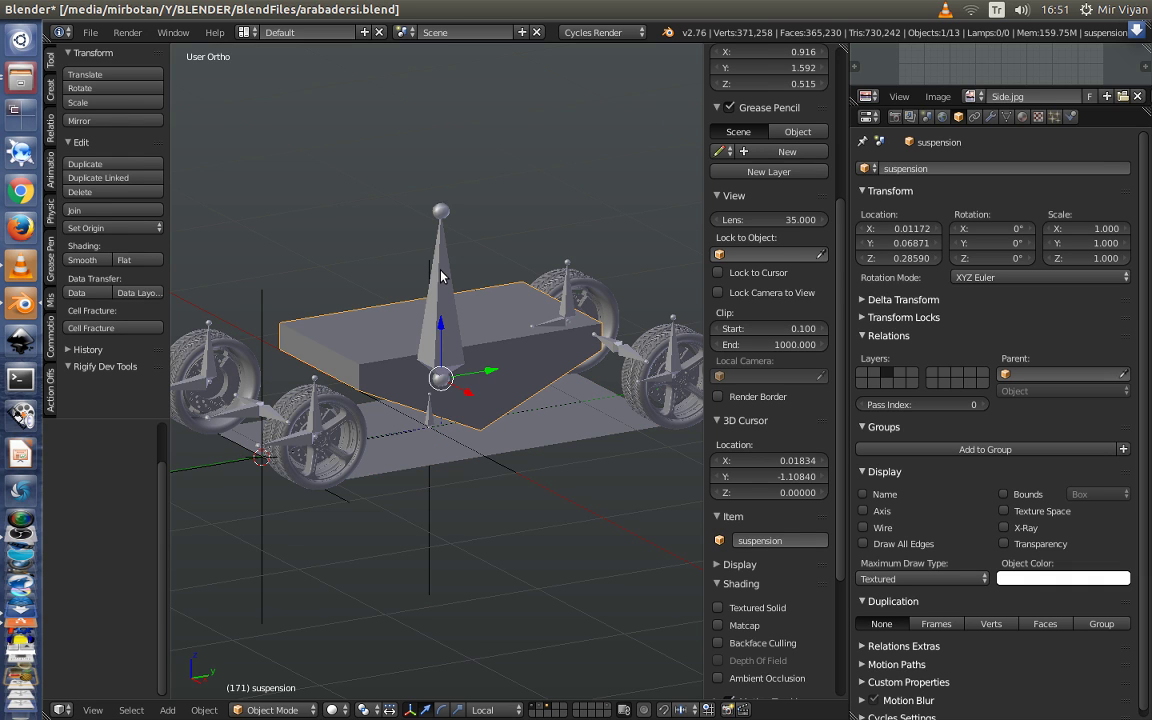
{"action": "right_click", "coordinate": [440, 345]}
{"action": "key", "text": "ctrl+z"}
{"action": "key", "text": "ctrl+shift+z"}
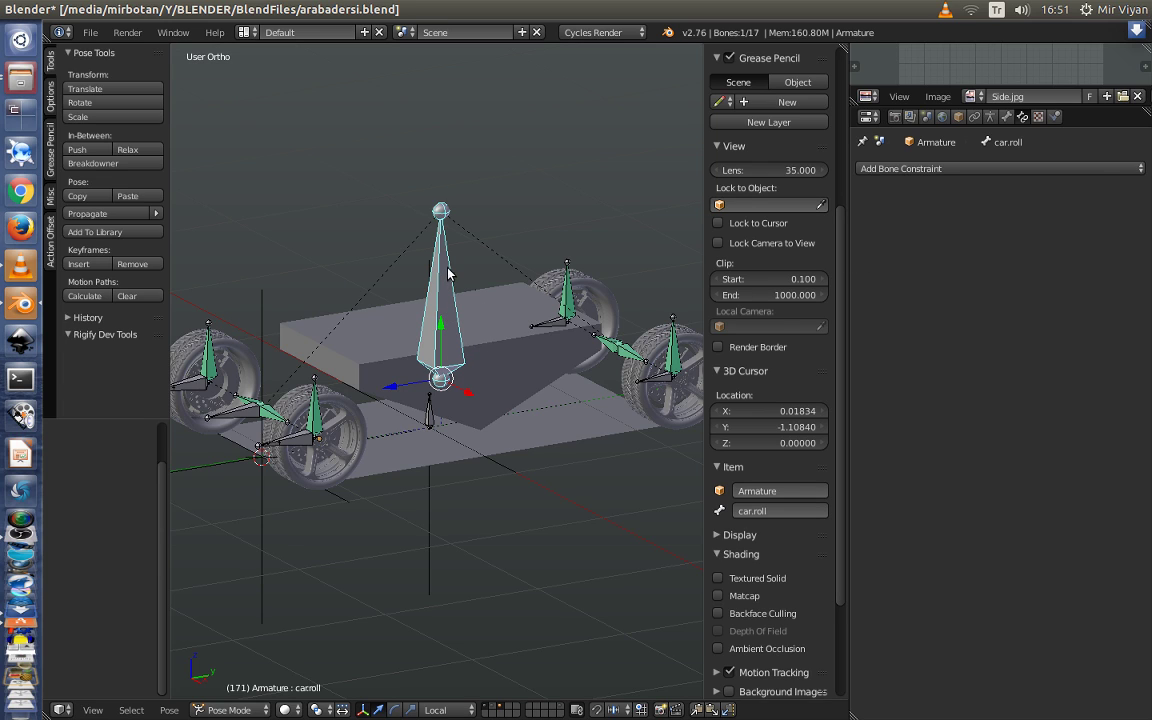
Add a Child Of constraint to car.roll with suspension as its target
{"action": "left_click", "coordinate": [955, 169]}
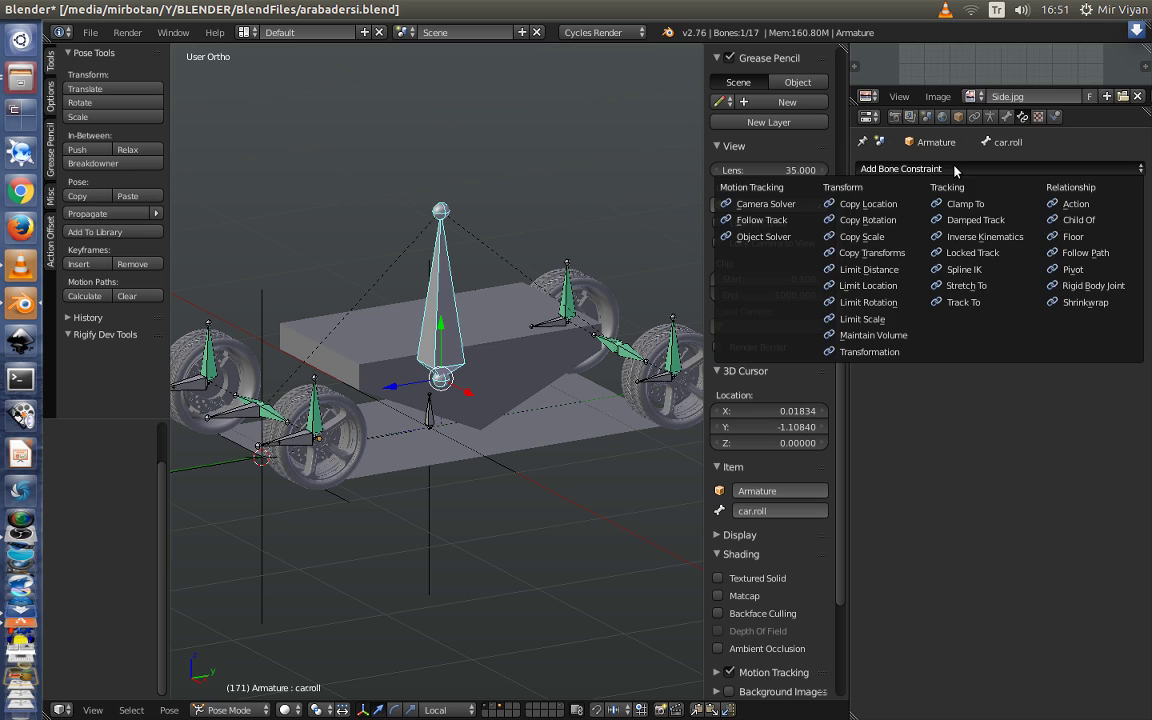
{"action": "left_click", "coordinate": [1071, 222]}
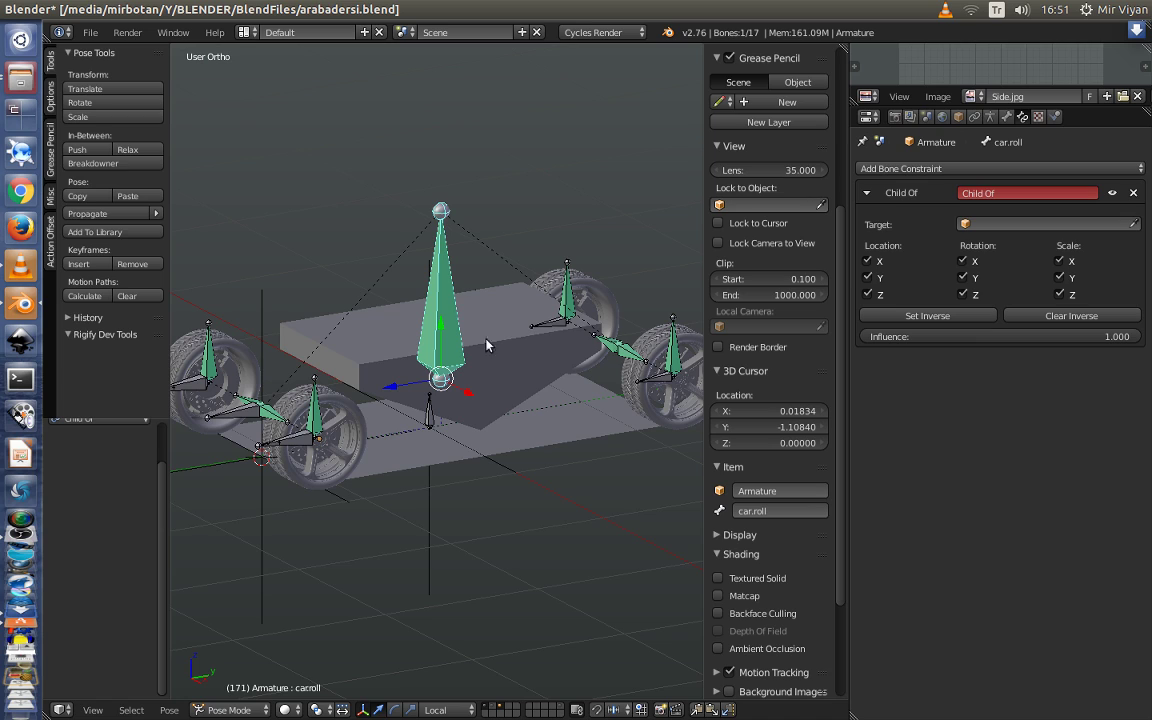
{"action": "left_click", "coordinate": [985, 224]}
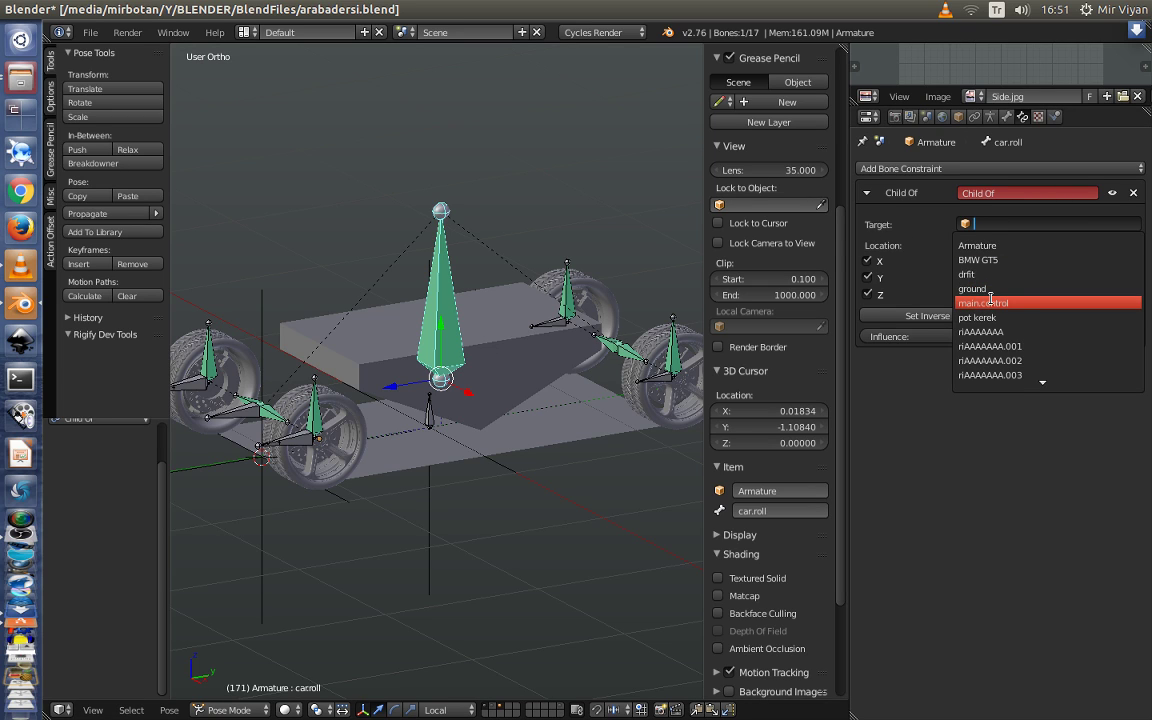
{"action": "type", "text": "s"}
{"action": "key", "text": "Up"}
{"action": "key", "text": "Return"}
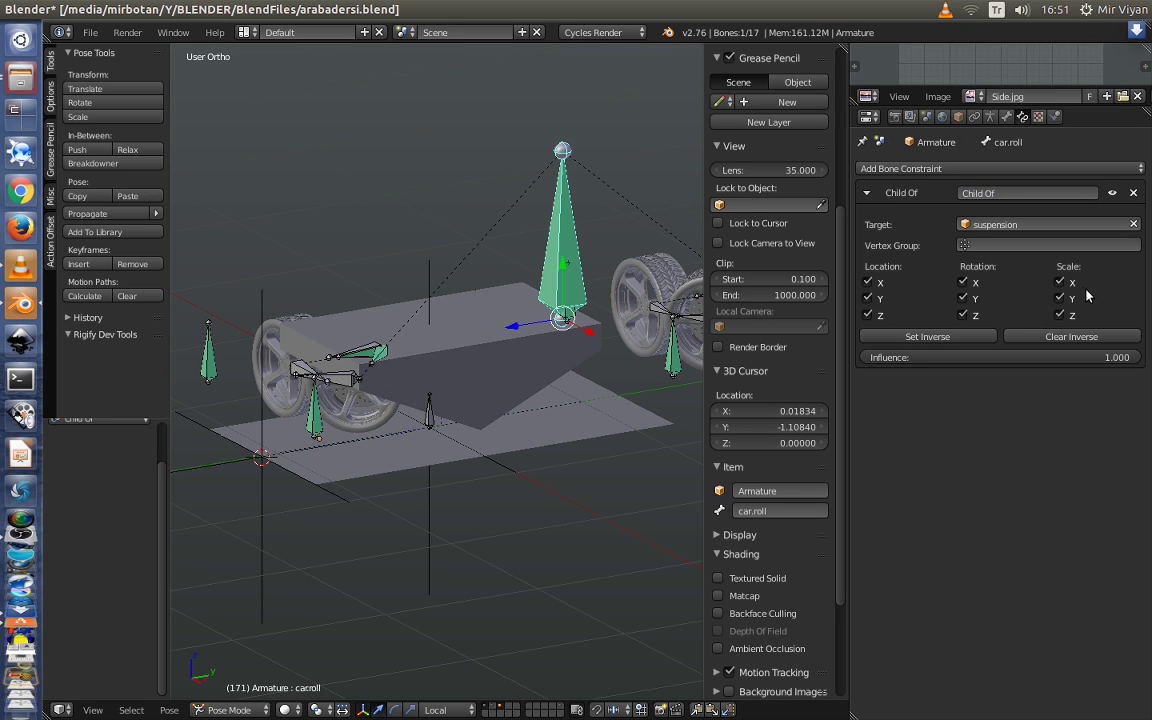
Uncheck Scale X, Y and Z on the Child Of constraint and set its inverse
{"action": "left_click_drag", "start_coordinate": [1059, 284], "coordinate": [1059, 313]}
{"action": "left_click", "coordinate": [922, 336]}
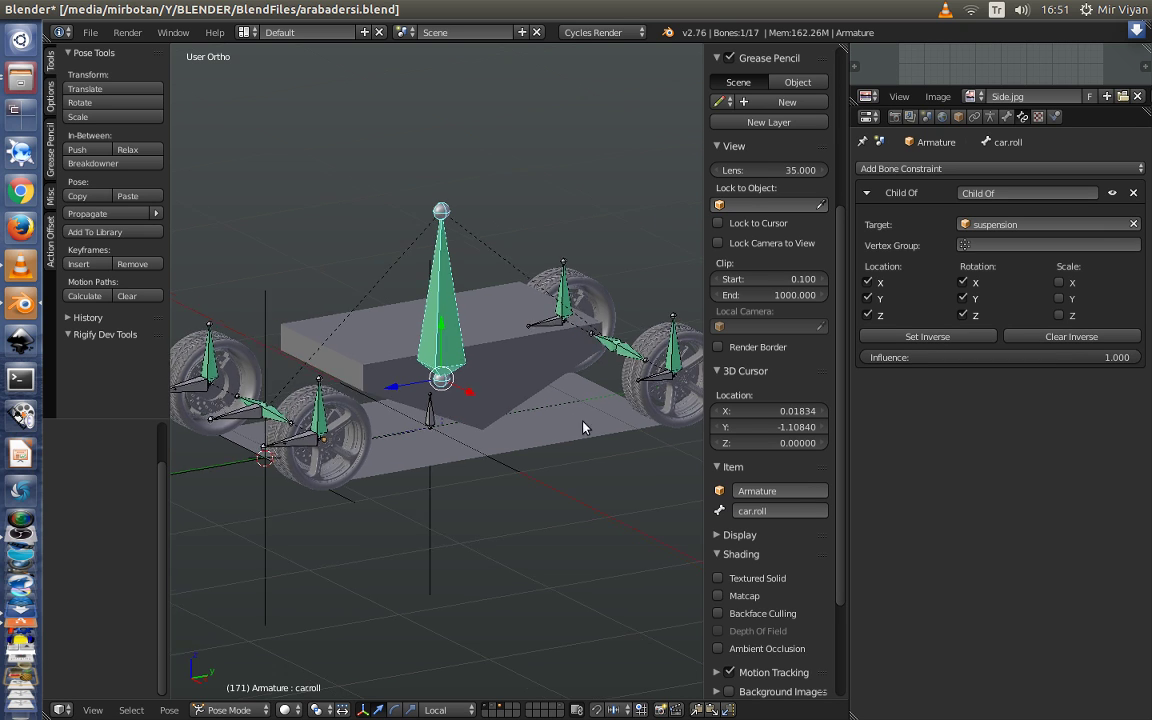
{"action": "mouse_move", "coordinate": [583, 428]}
{"action": "middle_mouse_down"}
{"action": "mouse_move", "coordinate": [517, 429]}
{"action": "mouse_move", "coordinate": [484, 399]}
{"action": "mouse_move", "coordinate": [483, 380]}
{"action": "mouse_move", "coordinate": [514, 432]}
{"action": "mouse_move", "coordinate": [514, 398]}
{"action": "mouse_move", "coordinate": [447, 480]}
{"action": "mouse_move", "coordinate": [405, 483]}
{"action": "middle_mouse_up"}
{"action": "scroll", "coordinate": [517, 429], "scroll_direction": "down", "scroll_amount": 2}
{"action": "scroll", "coordinate": [517, 429], "scroll_direction": "up", "scroll_amount": 2}
In Object Mode, parent drfit to main.control with Ctrl+P > Object
{"action": "key", "text": "ctrl+Tab"}
{"action": "right_click", "coordinate": [336, 445]}
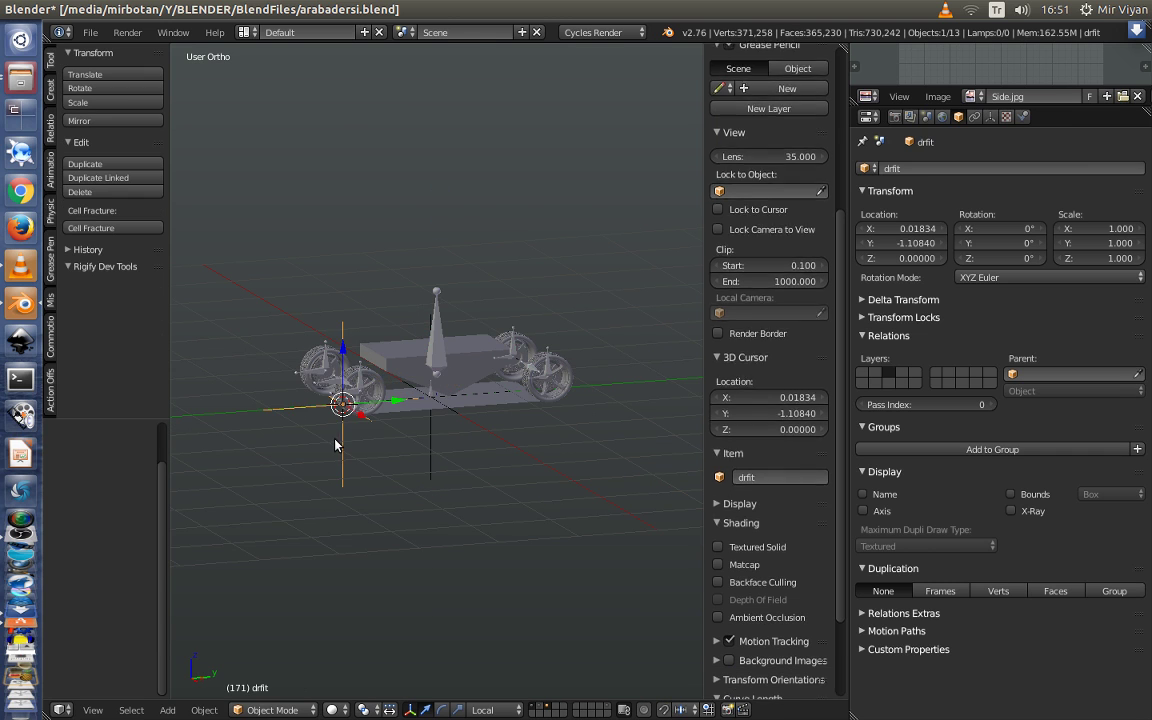
{"action": "scroll", "coordinate": [340, 442], "scroll_direction": "up", "scroll_amount": 2}
{"action": "scroll", "coordinate": [340, 442], "scroll_direction": "up", "scroll_amount": 1}
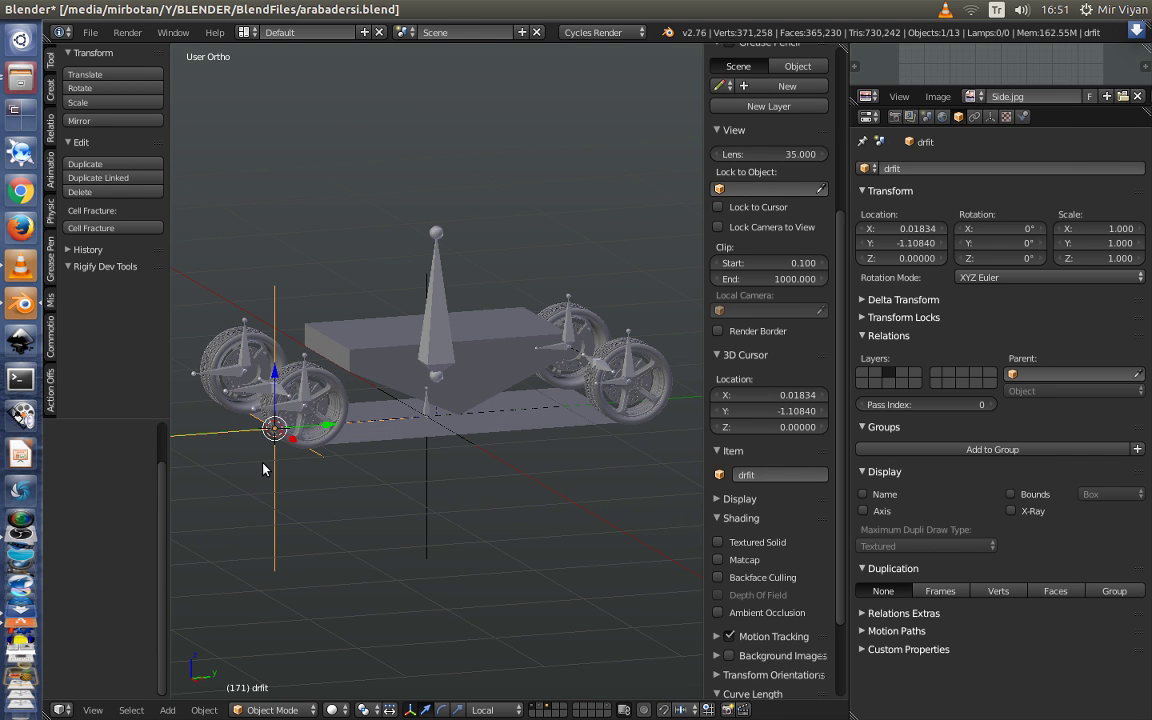
{"action": "right_click", "coordinate": [425, 467], "text": "shift"}
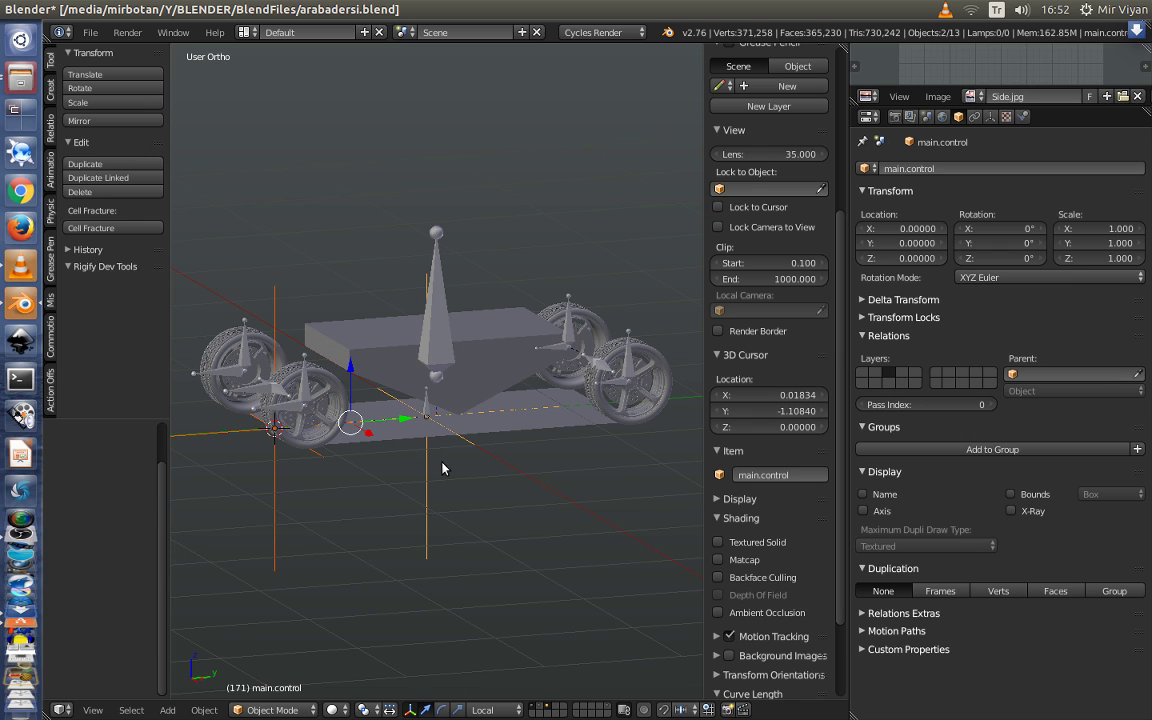
{"action": "key", "text": "ctrl+p"}
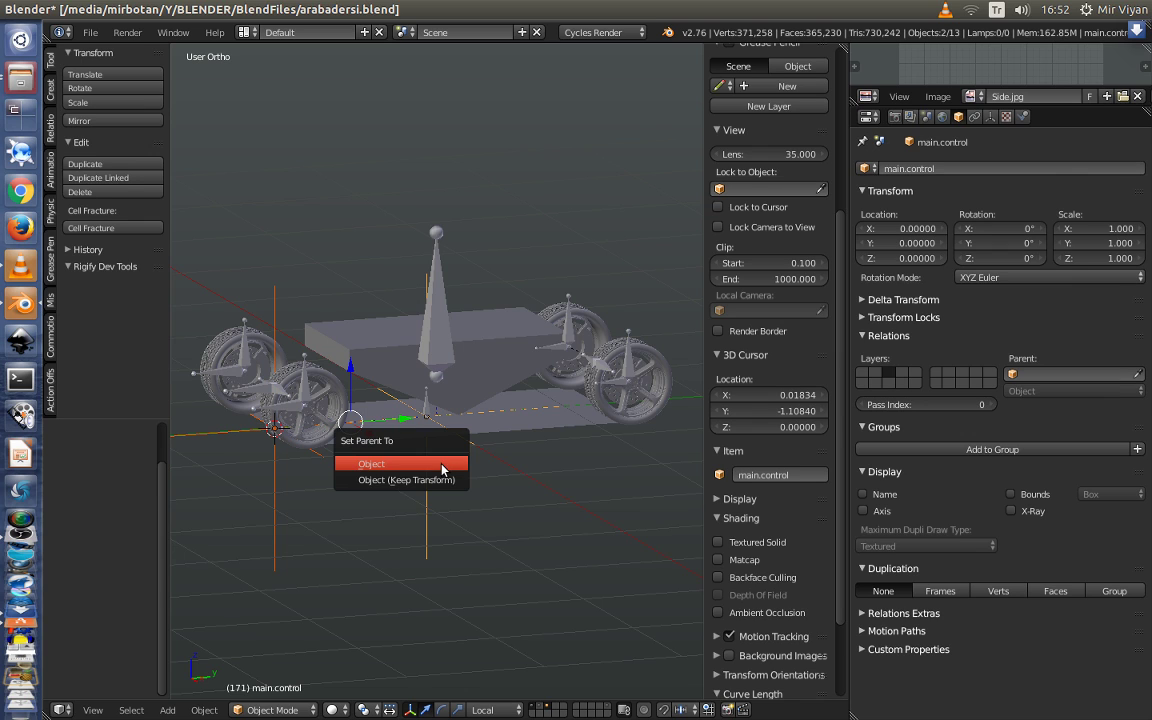
{"action": "left_click", "coordinate": [443, 469]}
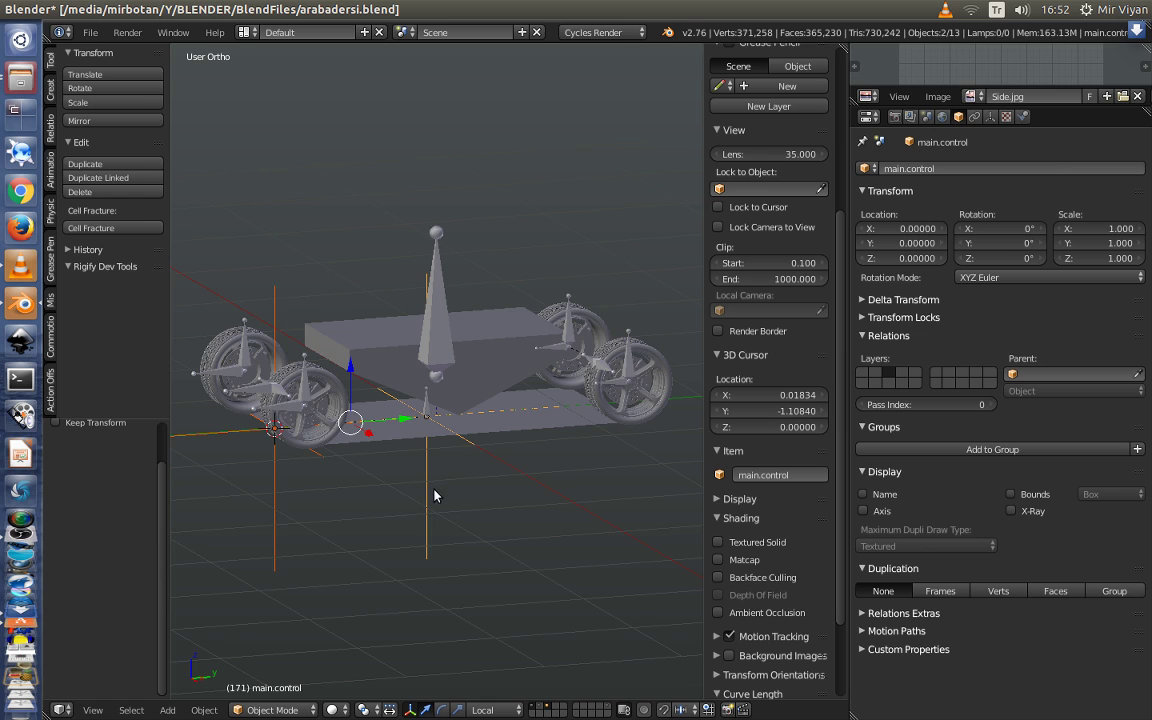
Test the parenting by moving main.control, then cancel the move
{"action": "scroll", "coordinate": [436, 468], "scroll_direction": "down", "scroll_amount": 3}
{"action": "right_click", "coordinate": [427, 444]}
{"action": "mouse_move", "coordinate": [427, 444]}
{"action": "middle_mouse_down"}
{"action": "mouse_move", "coordinate": [437, 419]}
{"action": "mouse_move", "coordinate": [442, 430]}
{"action": "middle_mouse_up"}
{"action": "key", "text": "g"}
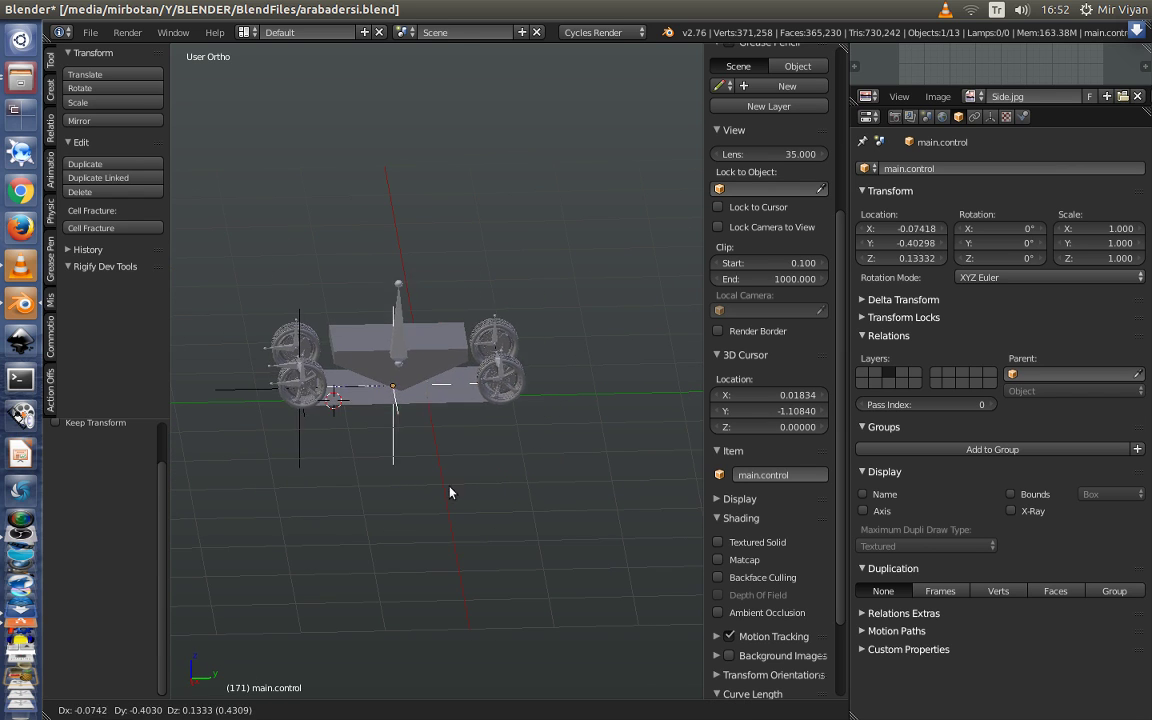
{"action": "right_click", "coordinate": [436, 463]}
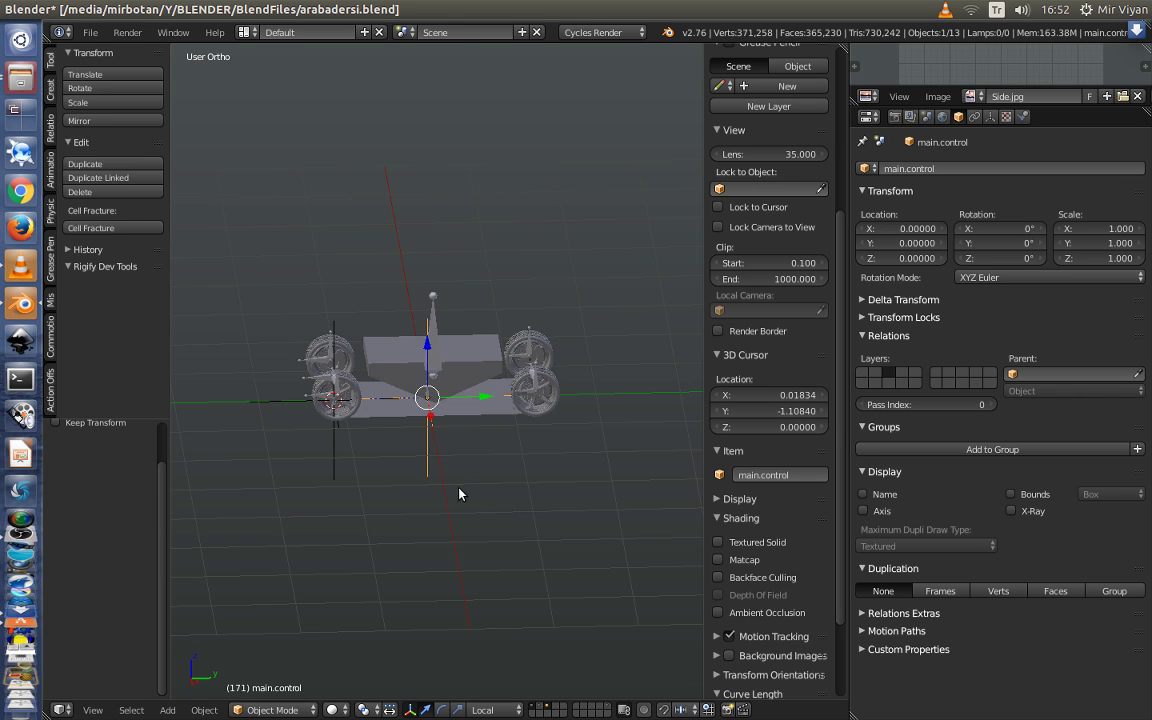
{"action": "scroll", "coordinate": [516, 468], "scroll_direction": "up", "scroll_amount": 1}
{"action": "scroll", "coordinate": [516, 468], "scroll_direction": "up", "scroll_amount": 1}
{"action": "scroll", "coordinate": [480, 470], "scroll_direction": "up", "scroll_amount": 1}
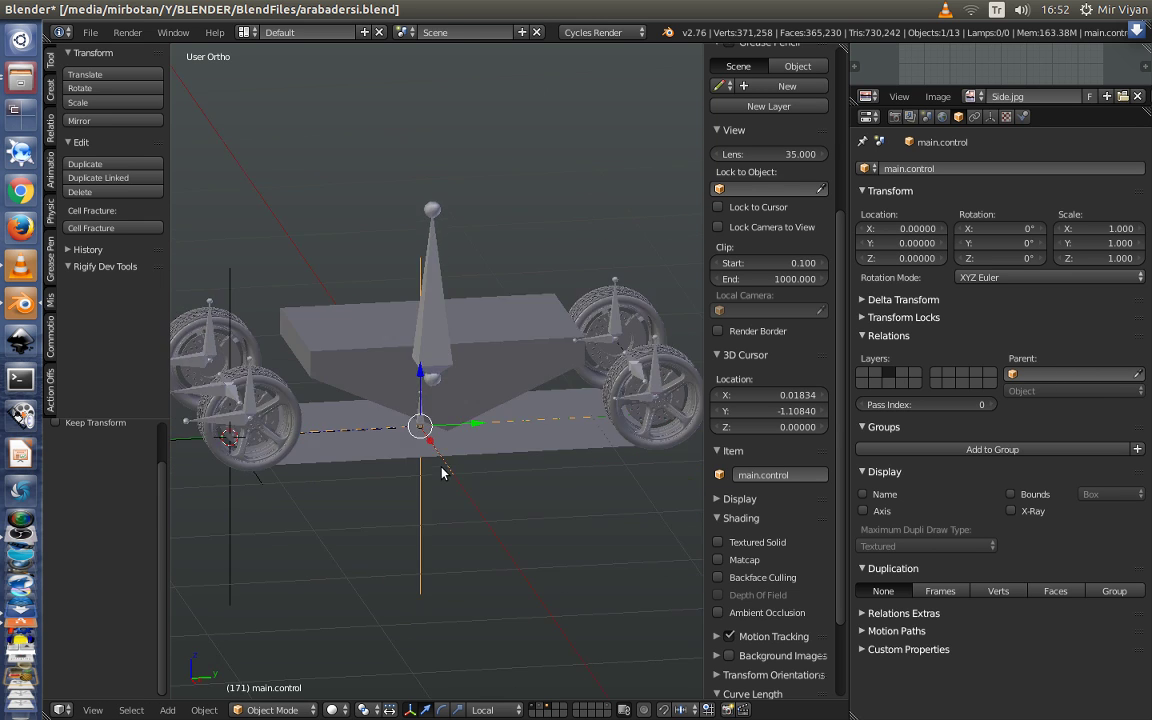
{"action": "mouse_move", "coordinate": [443, 472]}
{"action": "middle_mouse_down"}
{"action": "mouse_move", "coordinate": [486, 474]}
{"action": "mouse_move", "coordinate": [459, 517]}
{"action": "middle_mouse_up"}
Test rotating drfit about the global Z axis, then cancel back to 0°
{"action": "right_click", "coordinate": [325, 480]}
{"action": "scroll", "coordinate": [440, 500], "scroll_direction": "down", "scroll_amount": 3}
{"action": "scroll", "coordinate": [460, 517], "scroll_direction": "up", "scroll_amount": 3}
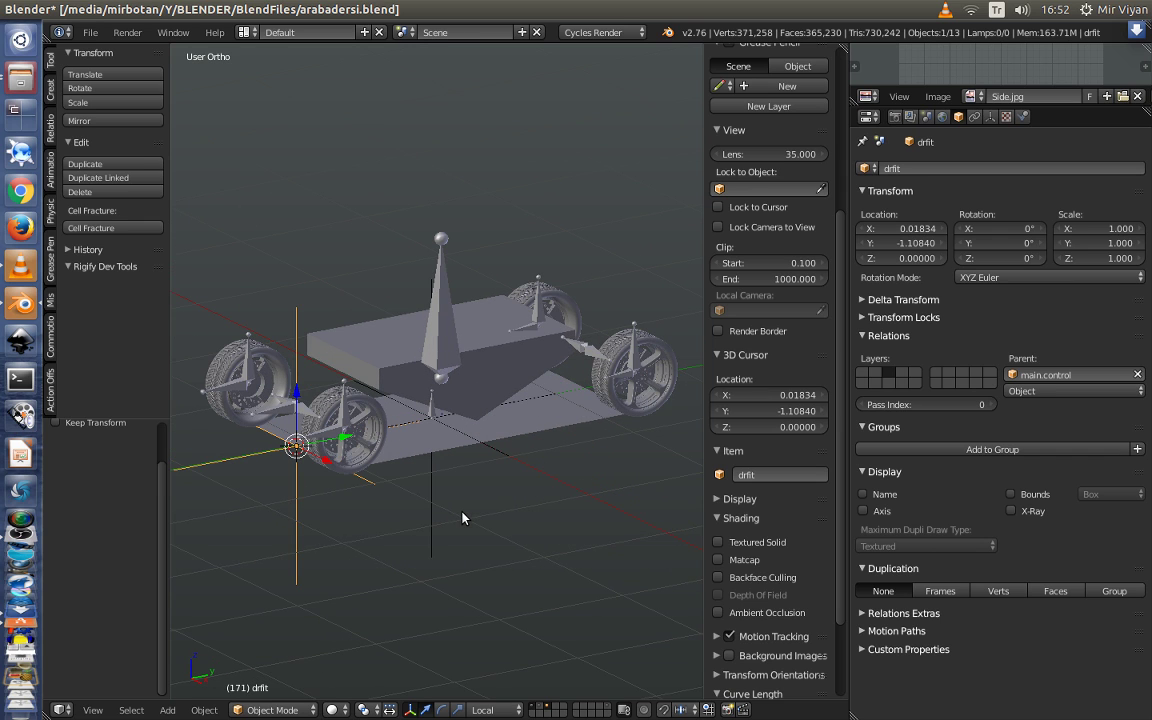
{"action": "key", "text": "r"}
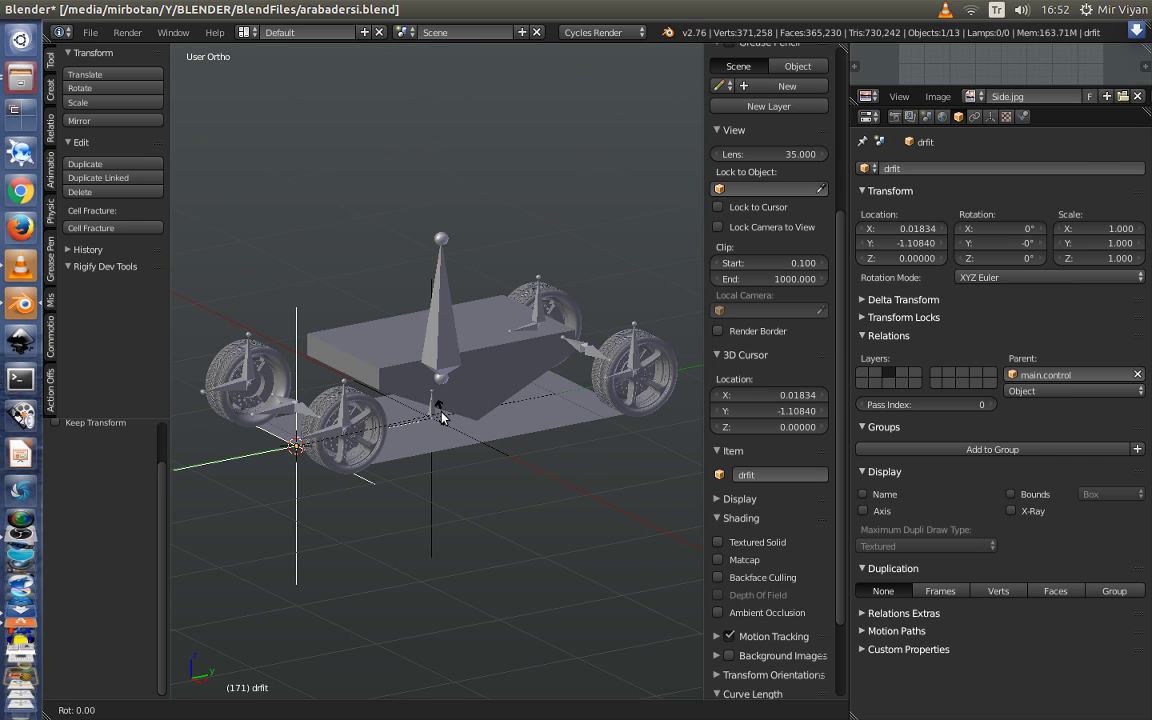
{"action": "key", "text": "z"}
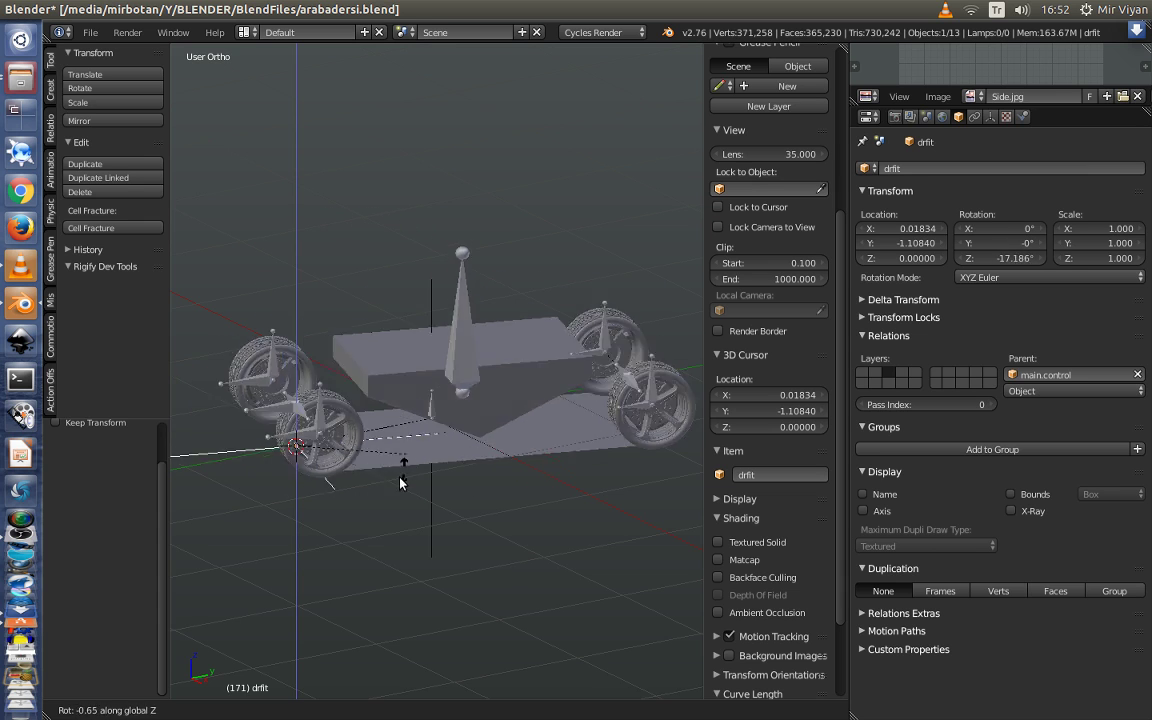
{"action": "key", "text": "Escape"}
View the right-side wheels and drag the Properties border right to widen the 3D view
{"action": "scroll", "coordinate": [514, 405], "scroll_direction": "down", "scroll_amount": 4}
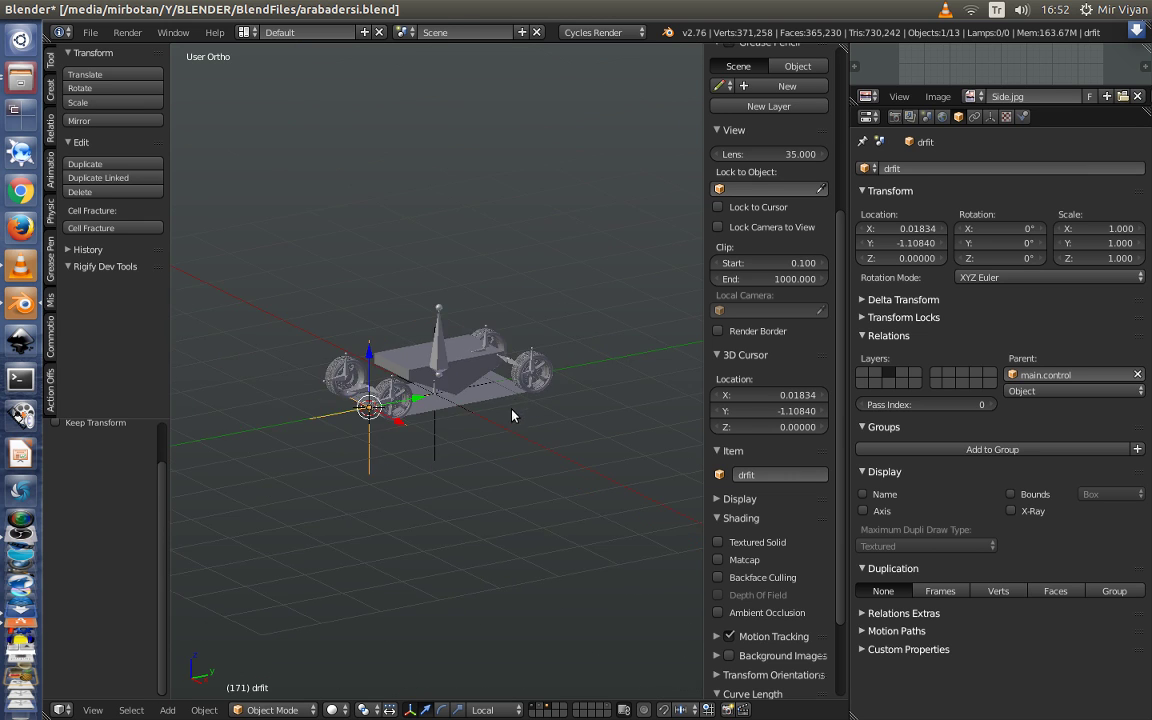
{"action": "scroll", "coordinate": [486, 422], "scroll_direction": "up", "scroll_amount": 1}
{"action": "scroll", "coordinate": [486, 422], "scroll_direction": "down", "scroll_amount": 2}
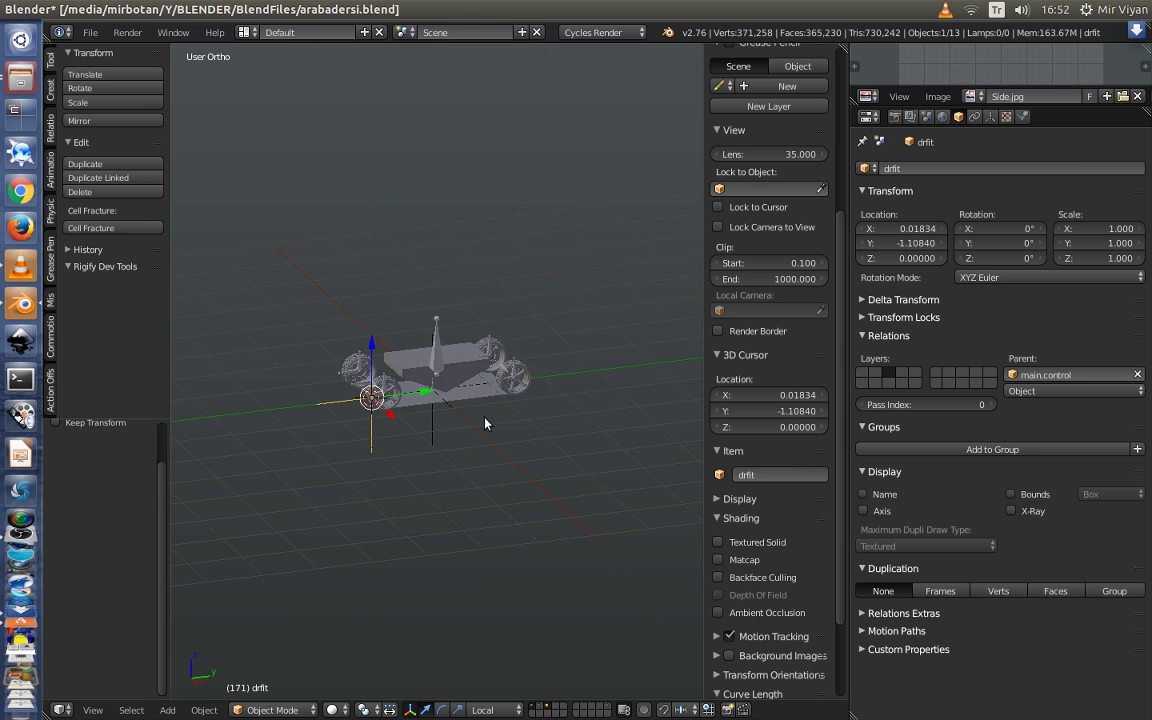
{"action": "scroll", "coordinate": [467, 436], "scroll_direction": "down", "scroll_amount": 1}
{"action": "scroll", "coordinate": [470, 425], "scroll_direction": "up", "scroll_amount": 3, "text": "ctrl"}
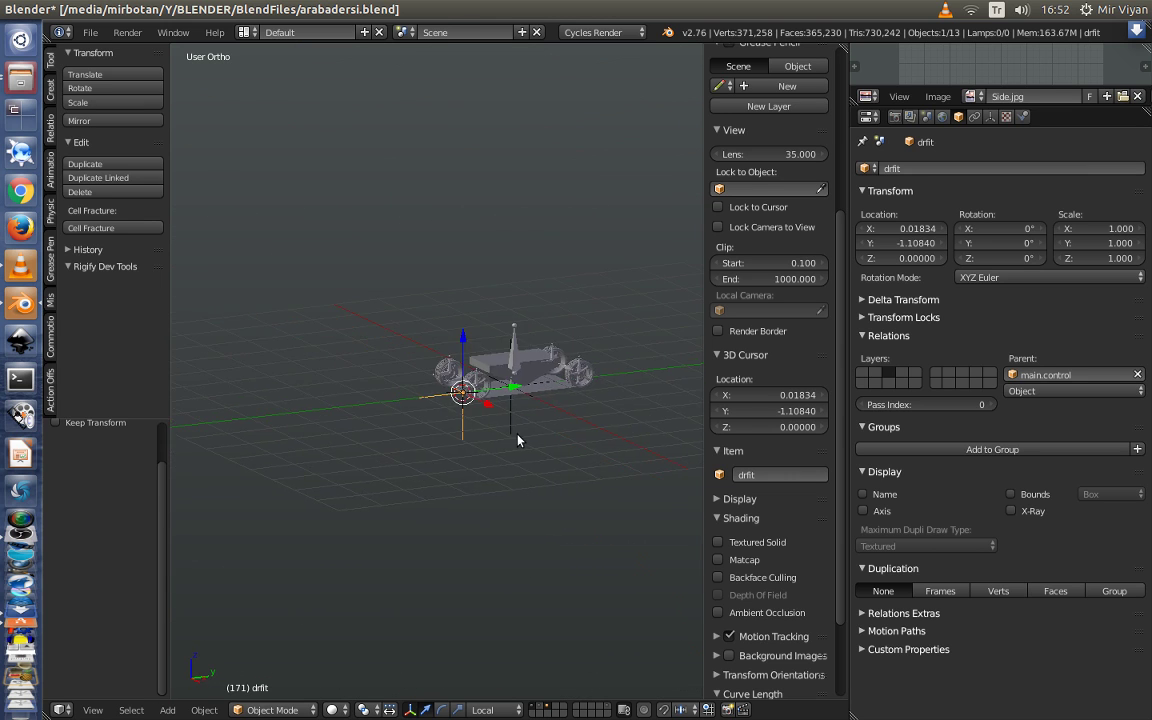
{"action": "scroll", "coordinate": [473, 403], "scroll_direction": "up", "scroll_amount": 5}
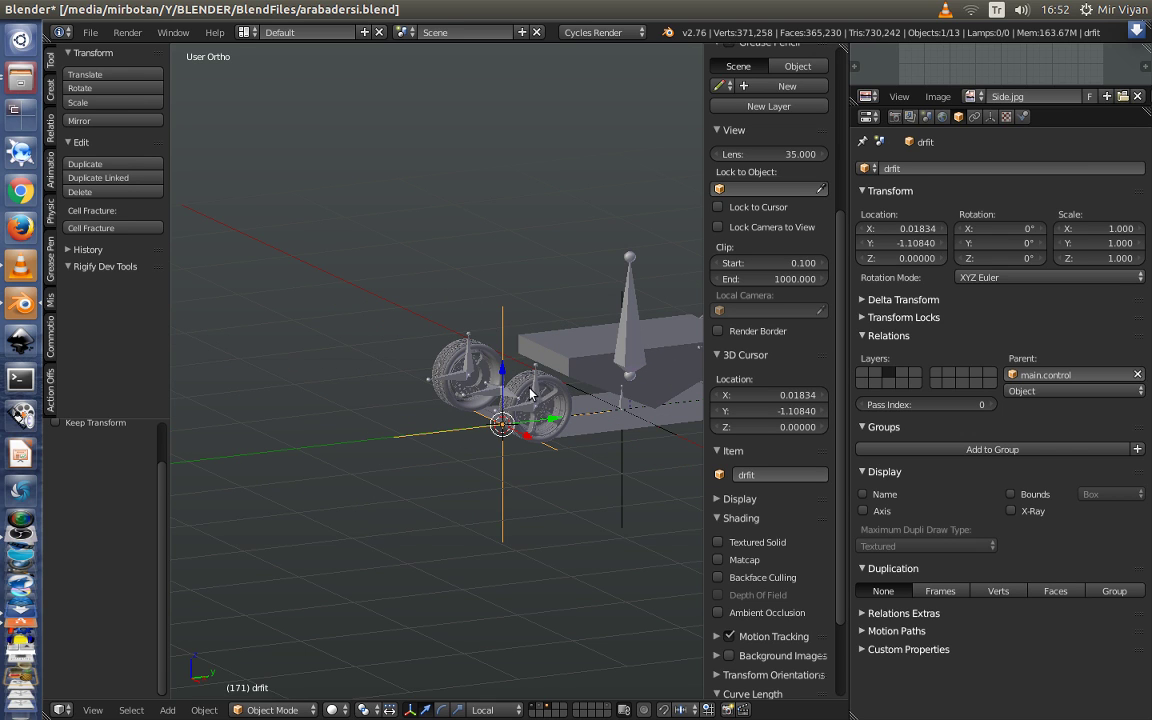
{"action": "middle_click_drag", "start_coordinate": [460, 412], "coordinate": [524, 460]}
{"action": "scroll", "coordinate": [523, 458], "scroll_direction": "down", "scroll_amount": 2}
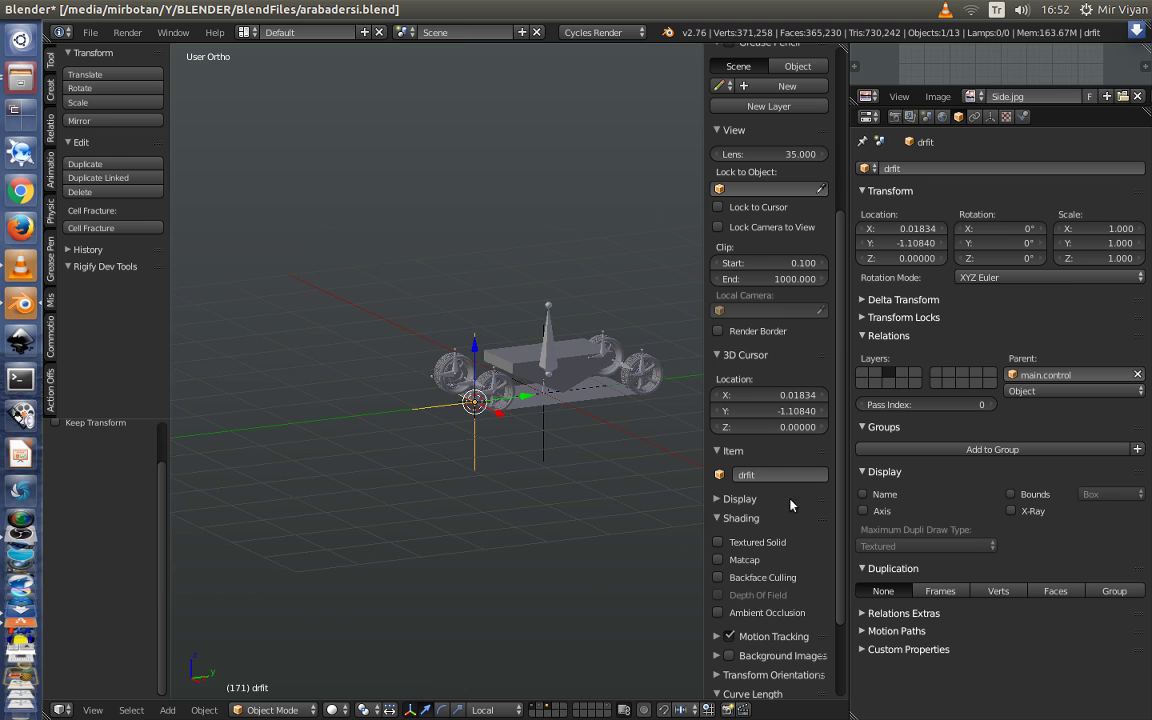
{"action": "left_click_drag", "start_coordinate": [853, 464], "coordinate": [948, 466]}
Orbit and zoom around the car to inspect it from higher and lower angles
{"action": "scroll", "coordinate": [607, 447], "scroll_direction": "up", "scroll_amount": 2}
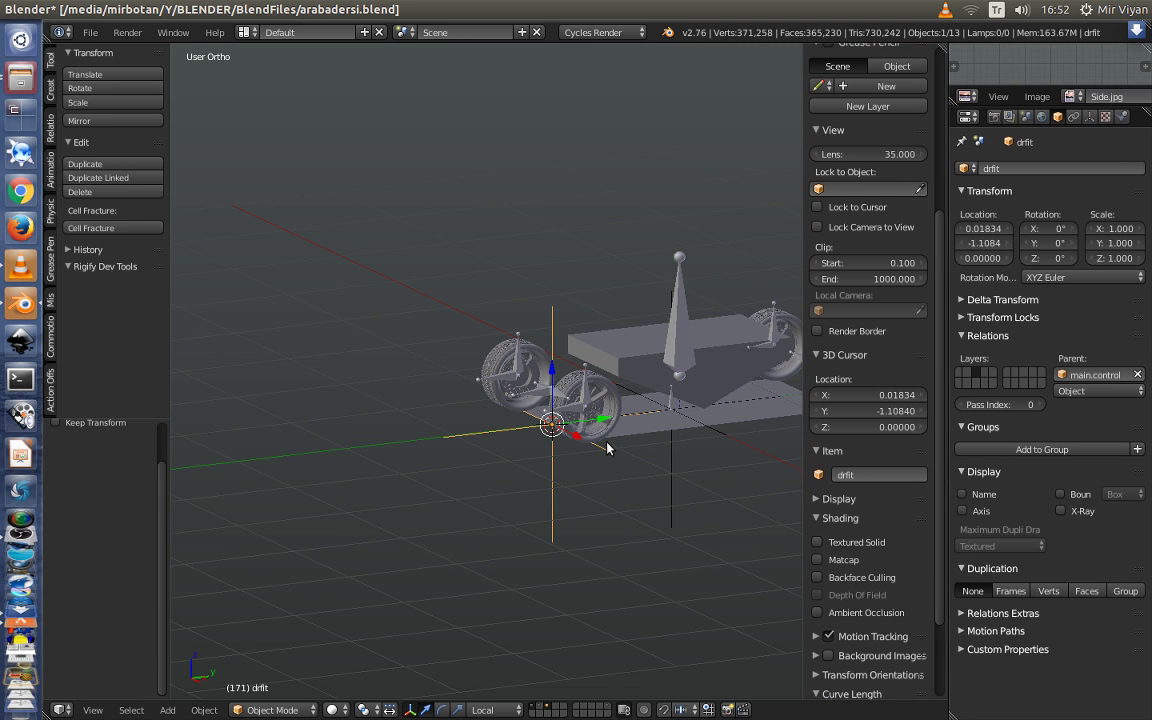
{"action": "scroll", "coordinate": [607, 447], "scroll_direction": "down", "scroll_amount": 3}
{"action": "mouse_move", "coordinate": [571, 442]}
{"action": "middle_mouse_down"}
{"action": "mouse_move", "coordinate": [561, 458]}
{"action": "mouse_move", "coordinate": [585, 466]}
{"action": "middle_mouse_up"}
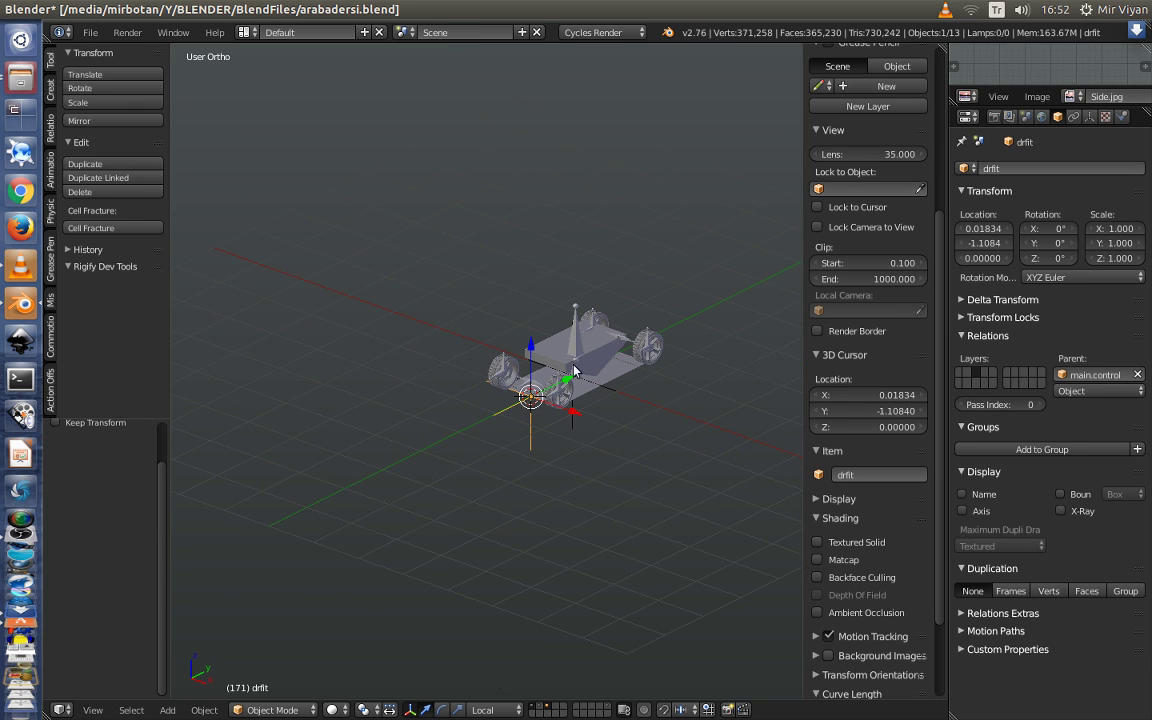
{"action": "middle_click_drag", "start_coordinate": [525, 430], "coordinate": [509, 437]}
{"action": "scroll", "coordinate": [520, 445], "scroll_direction": "up", "scroll_amount": 3}
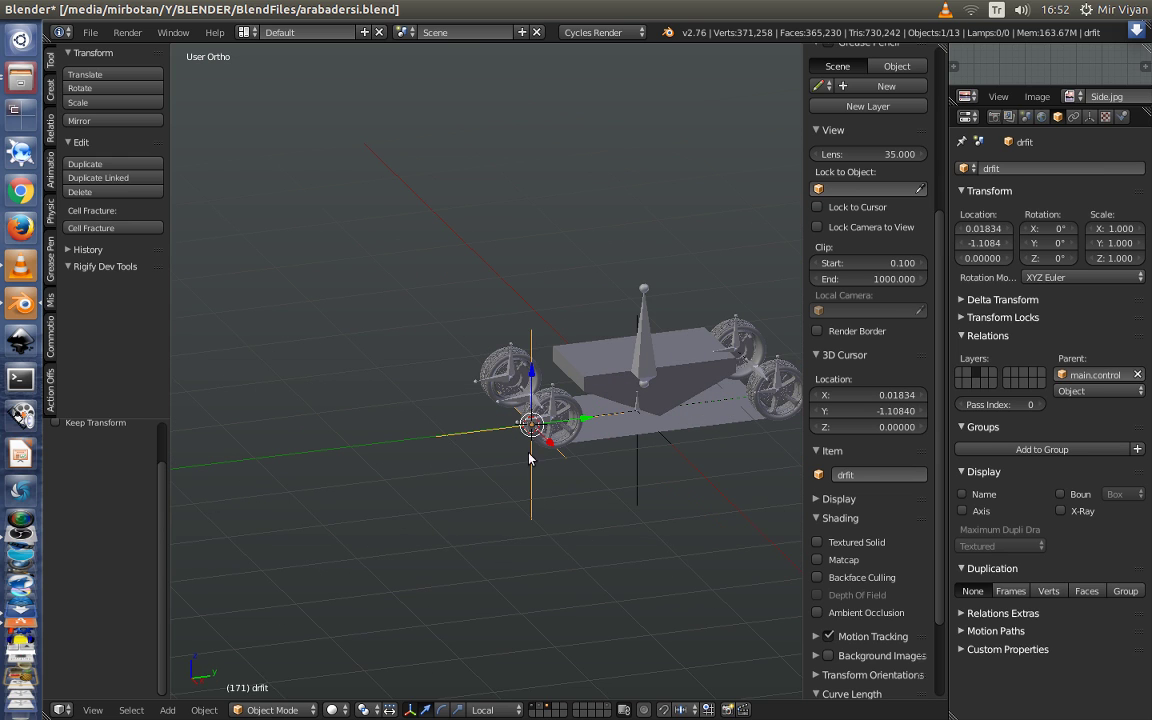
{"action": "scroll", "coordinate": [546, 472], "scroll_direction": "down", "scroll_amount": 3, "text": "shift"}
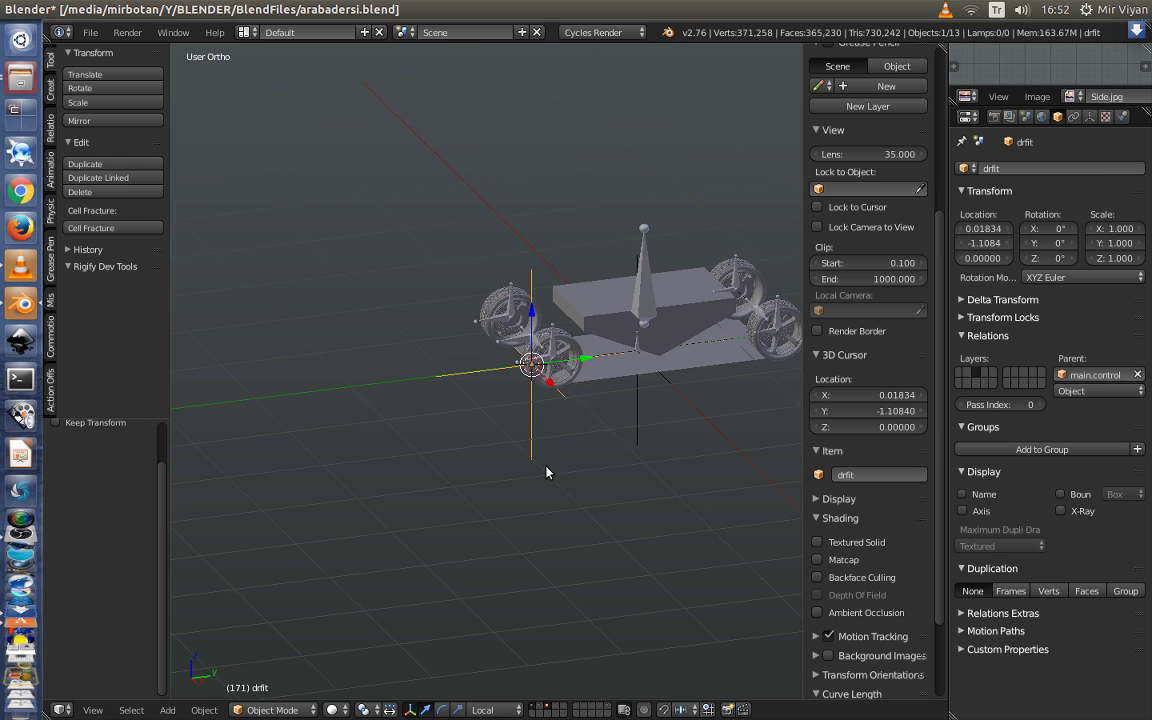
{"action": "scroll", "coordinate": [546, 472], "scroll_direction": "up", "scroll_amount": 2}
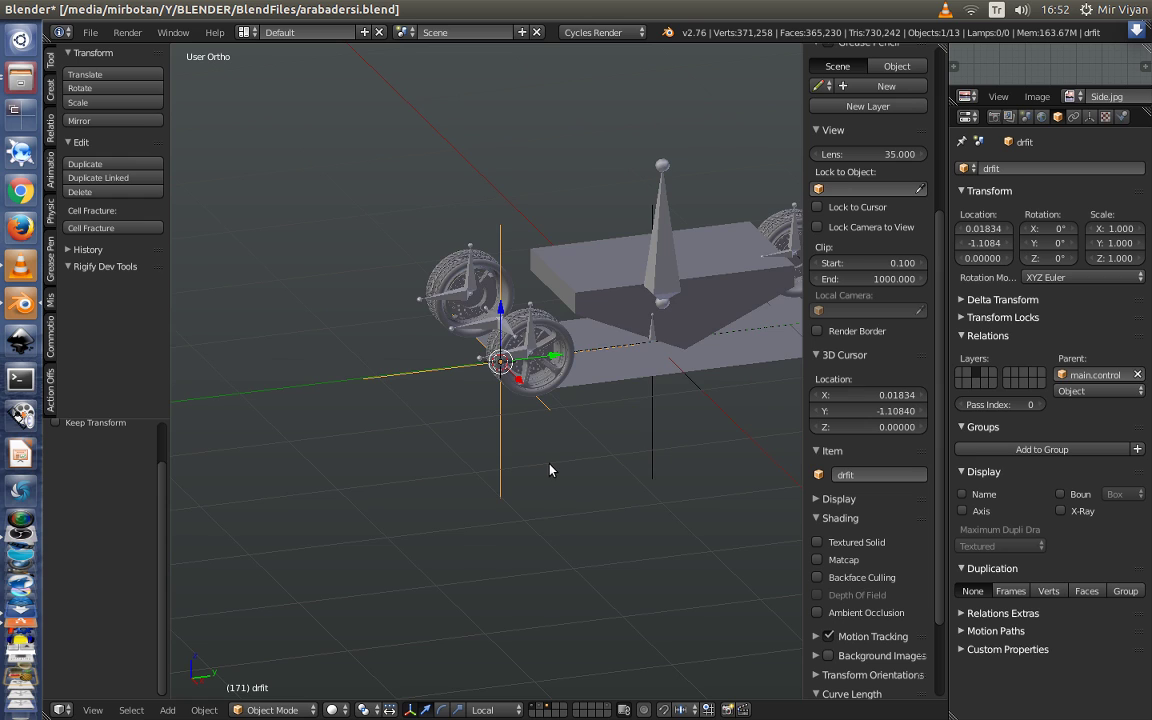
{"action": "scroll", "coordinate": [548, 471], "scroll_direction": "down", "scroll_amount": 2}
{"action": "middle_click_drag", "start_coordinate": [545, 420], "coordinate": [586, 442]}
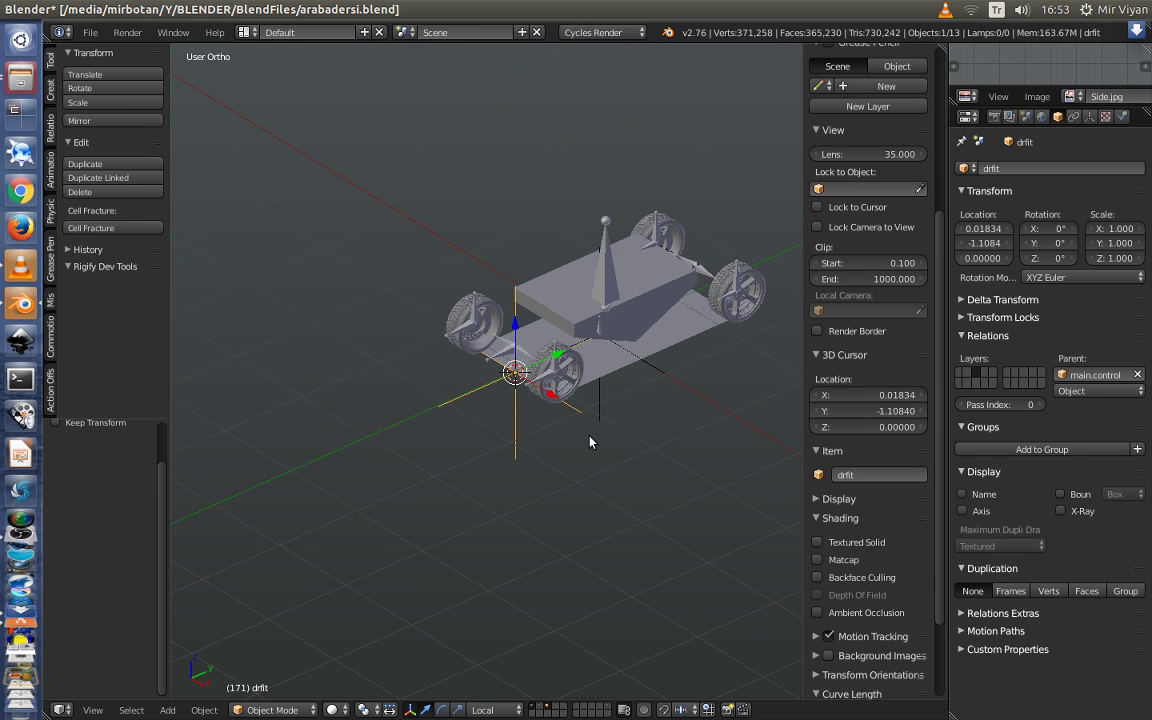
{"action": "scroll", "coordinate": [590, 442], "scroll_direction": "down", "scroll_amount": 1}
{"action": "scroll", "coordinate": [590, 442], "scroll_direction": "down", "scroll_amount": 2}
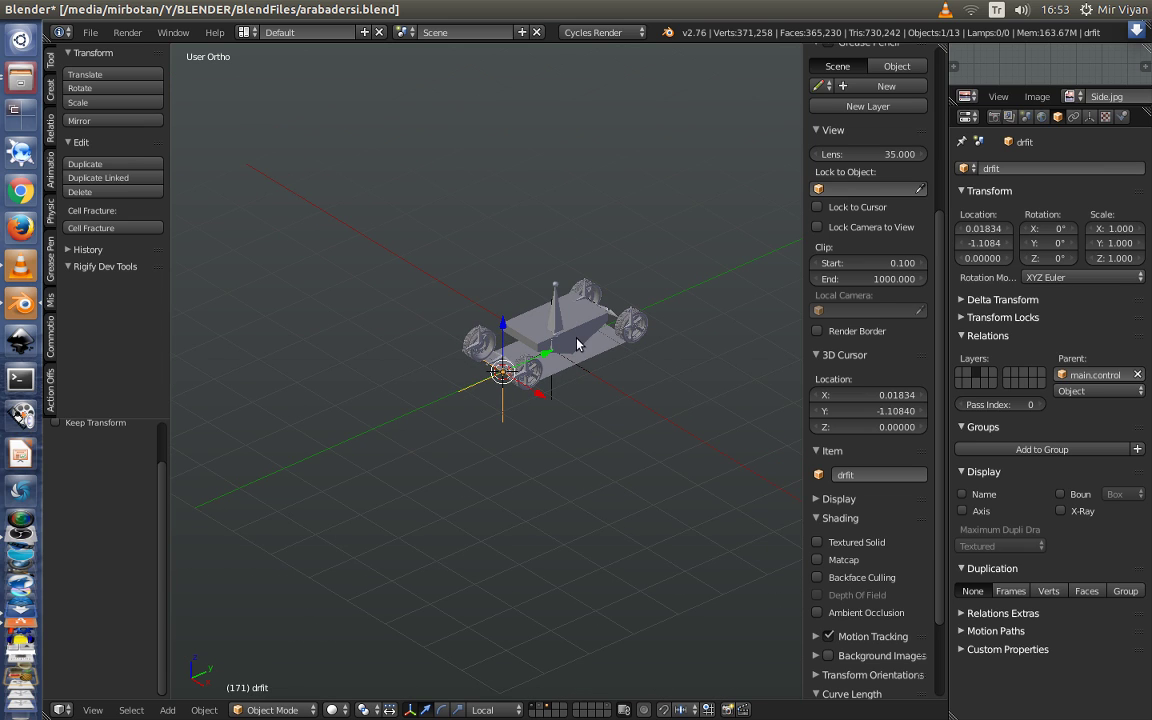
{"action": "scroll", "coordinate": [581, 352], "scroll_direction": "down", "scroll_amount": 1}
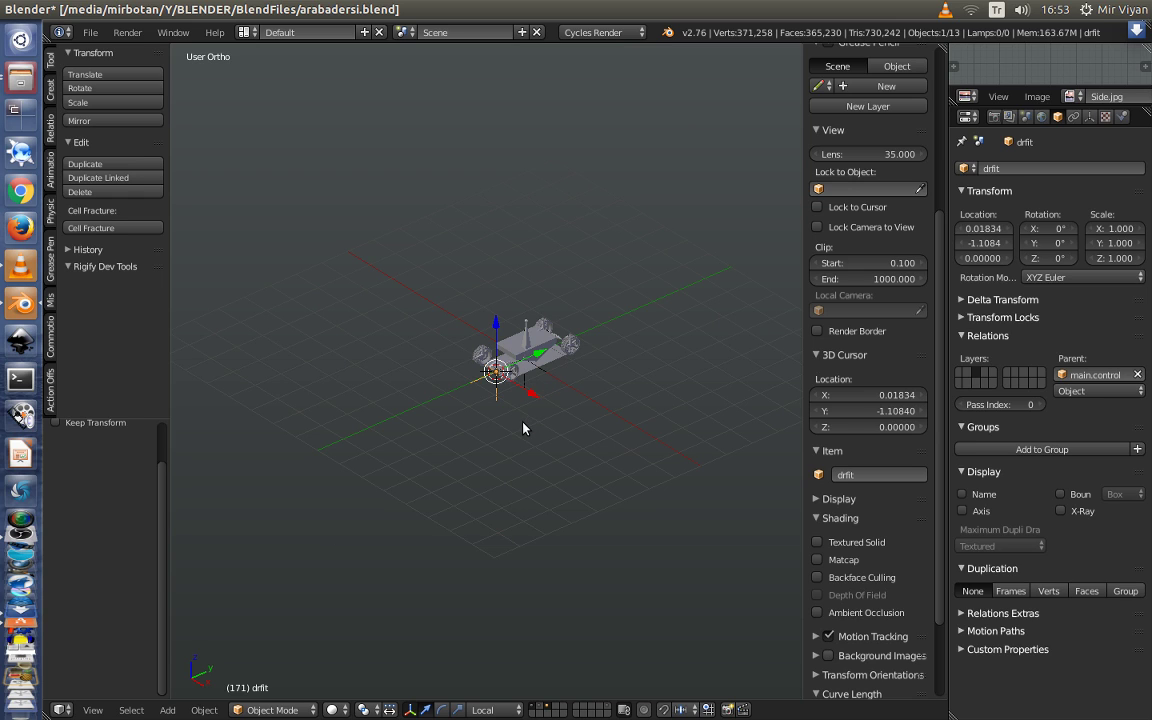
Add a new NurbsPath curve to the scene with Shift+A
{"action": "key", "text": "shift+a"}
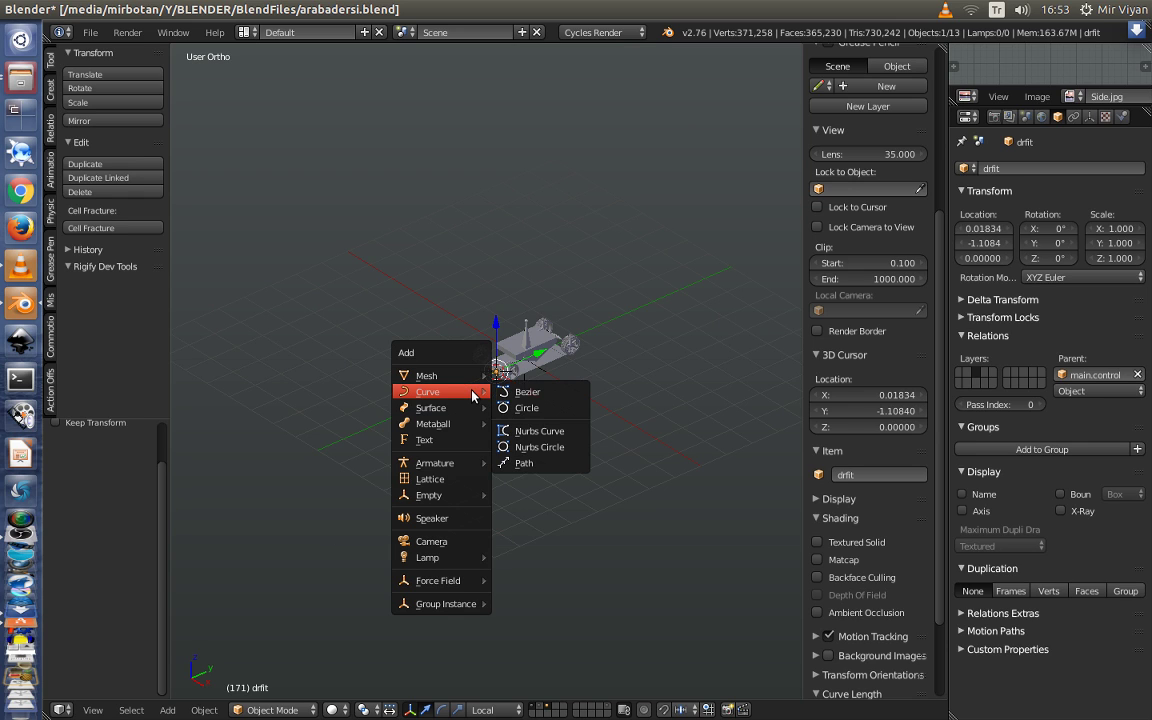
{"action": "left_click", "coordinate": [525, 466]}
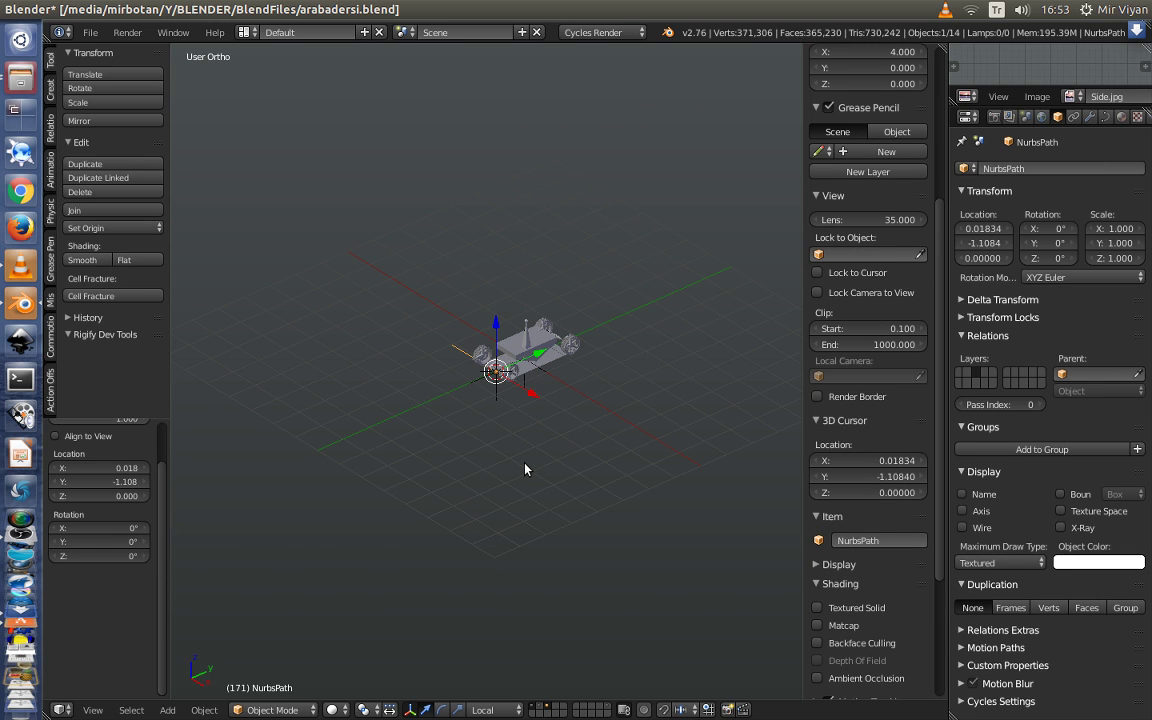
{"action": "scroll", "coordinate": [525, 468], "scroll_direction": "up", "scroll_amount": 4}
Switch to Top Ortho view (Numpad 7) and enter Edit Mode on the path
{"action": "key", "text": "KP_7"}
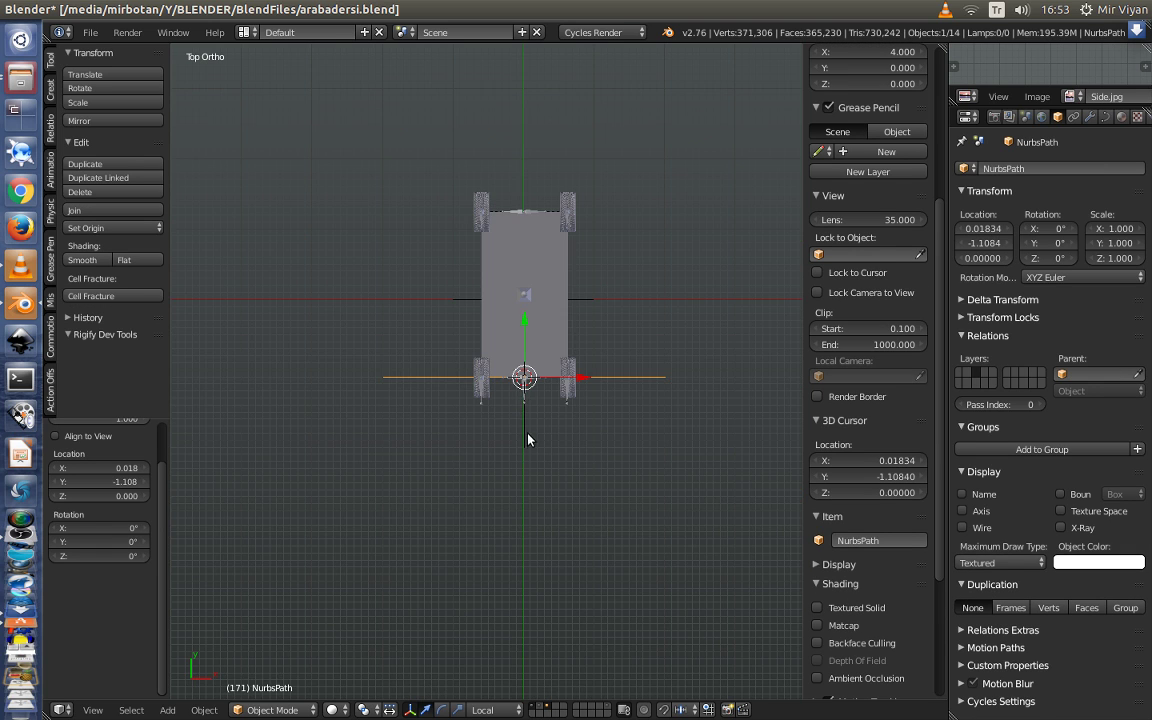
{"action": "scroll", "coordinate": [528, 440], "scroll_direction": "up", "scroll_amount": 3}
{"action": "scroll", "coordinate": [528, 440], "scroll_direction": "down", "scroll_amount": 3}
{"action": "key", "text": "Tab"}
Zoom in and out on the new path curve in Top Ortho view
{"action": "scroll", "coordinate": [489, 444], "scroll_direction": "up", "scroll_amount": 1}
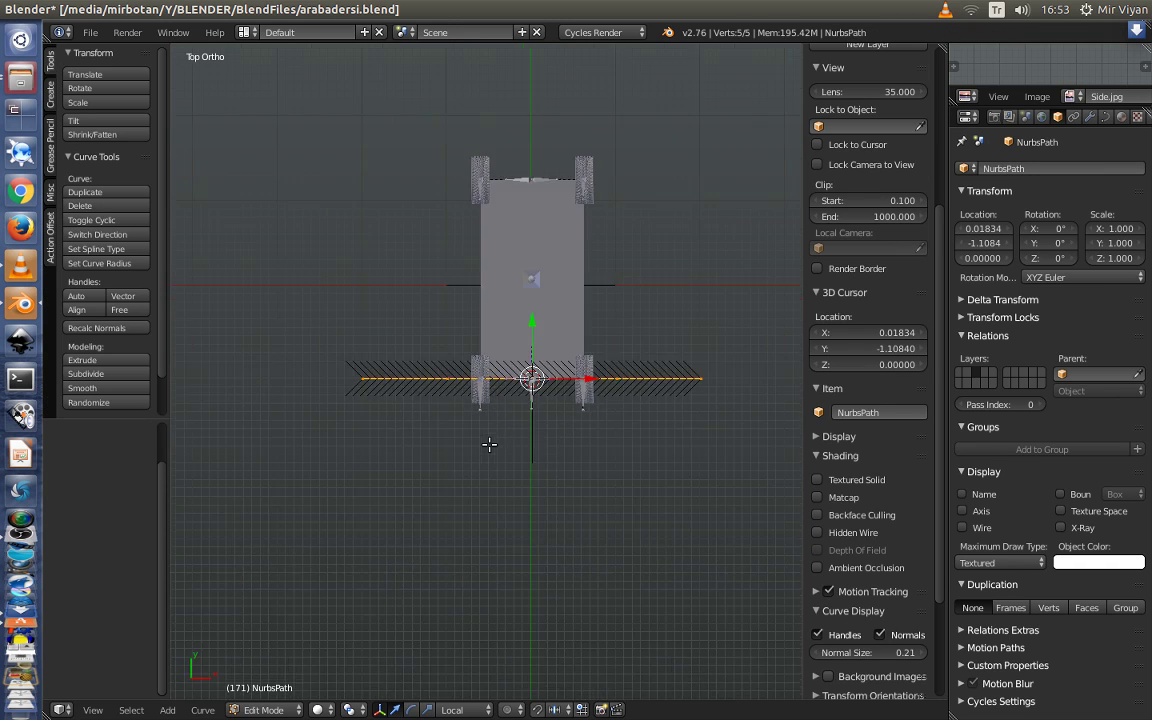
{"action": "scroll", "coordinate": [489, 444], "scroll_direction": "up", "scroll_amount": 1}
{"action": "scroll", "coordinate": [654, 427], "scroll_direction": "up", "scroll_amount": 2}
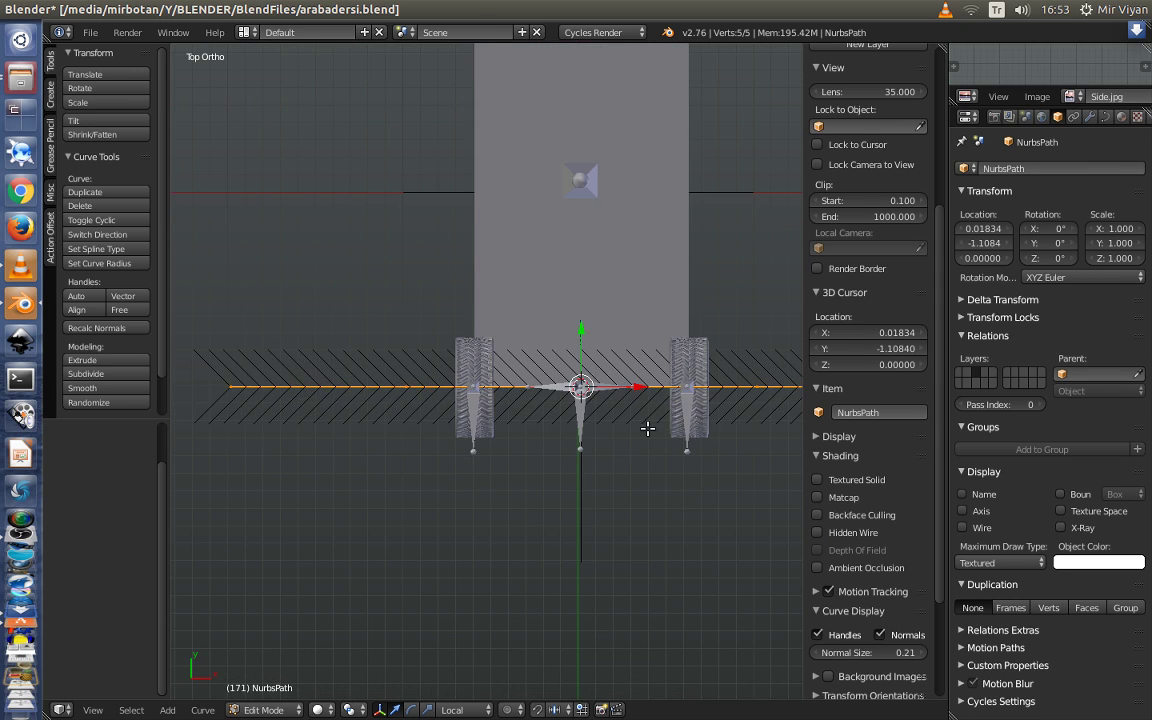
{"action": "scroll", "coordinate": [638, 427], "scroll_direction": "down", "scroll_amount": 3}
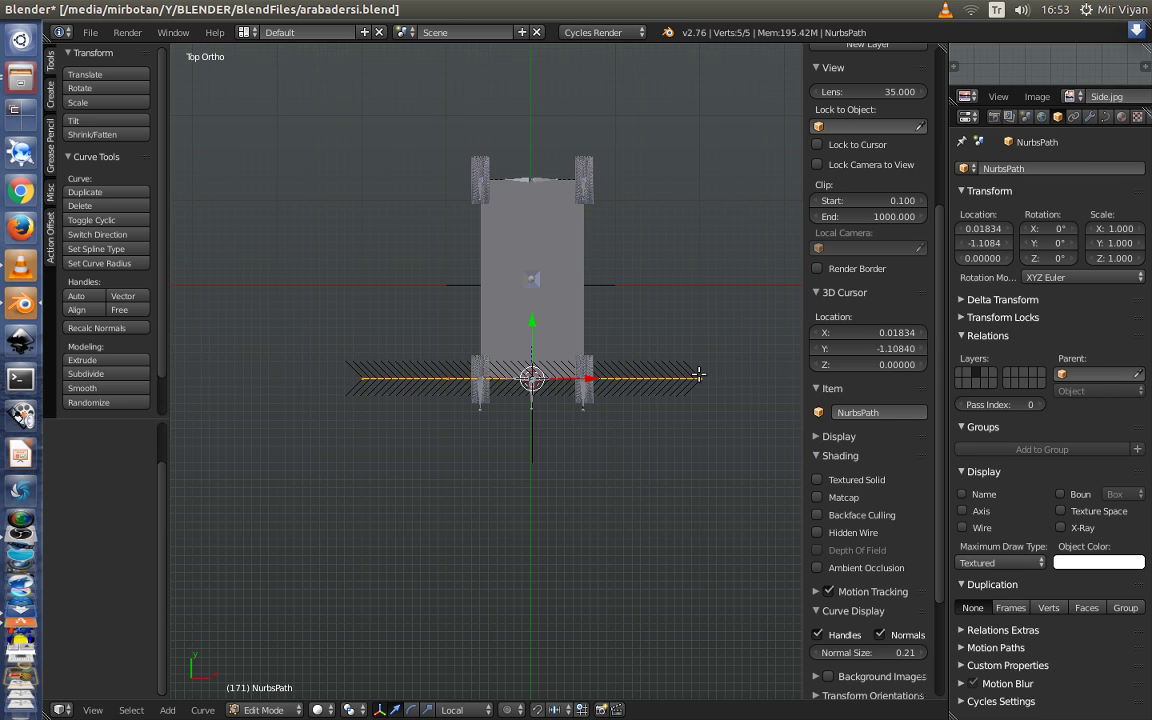
{"action": "scroll", "coordinate": [420, 370], "scroll_direction": "up", "scroll_amount": 2}
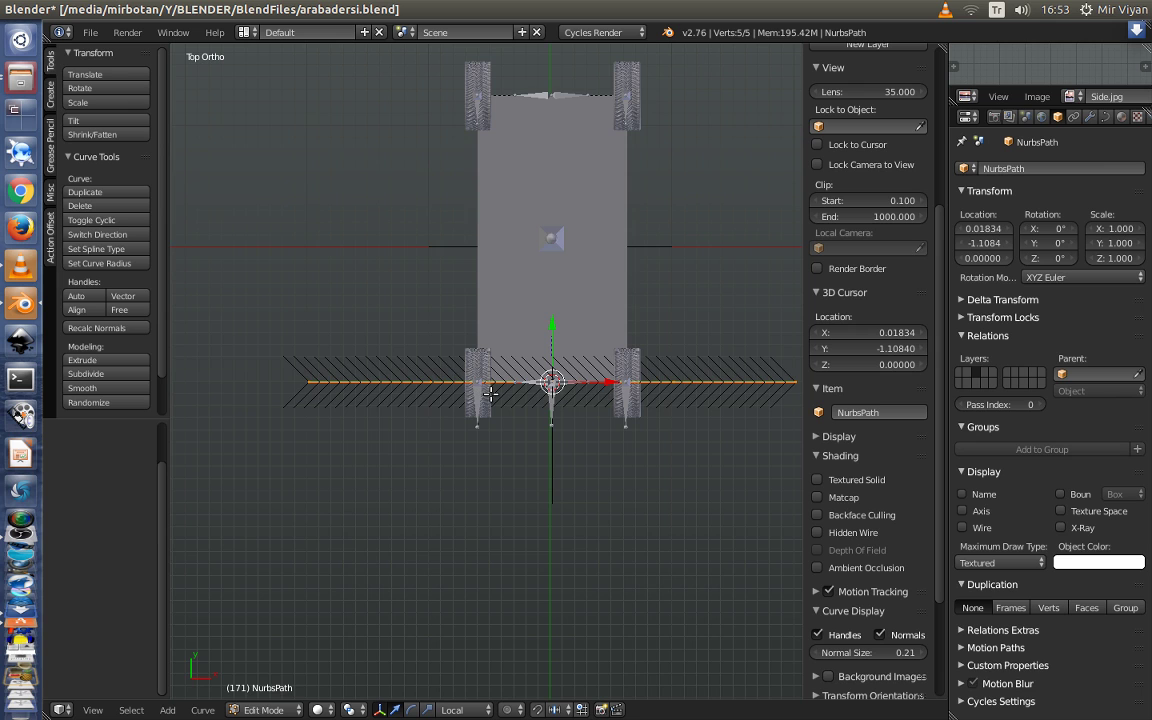
{"action": "scroll", "coordinate": [490, 393], "scroll_direction": "down", "scroll_amount": 3}
{"action": "scroll", "coordinate": [586, 404], "scroll_direction": "down", "scroll_amount": 1}
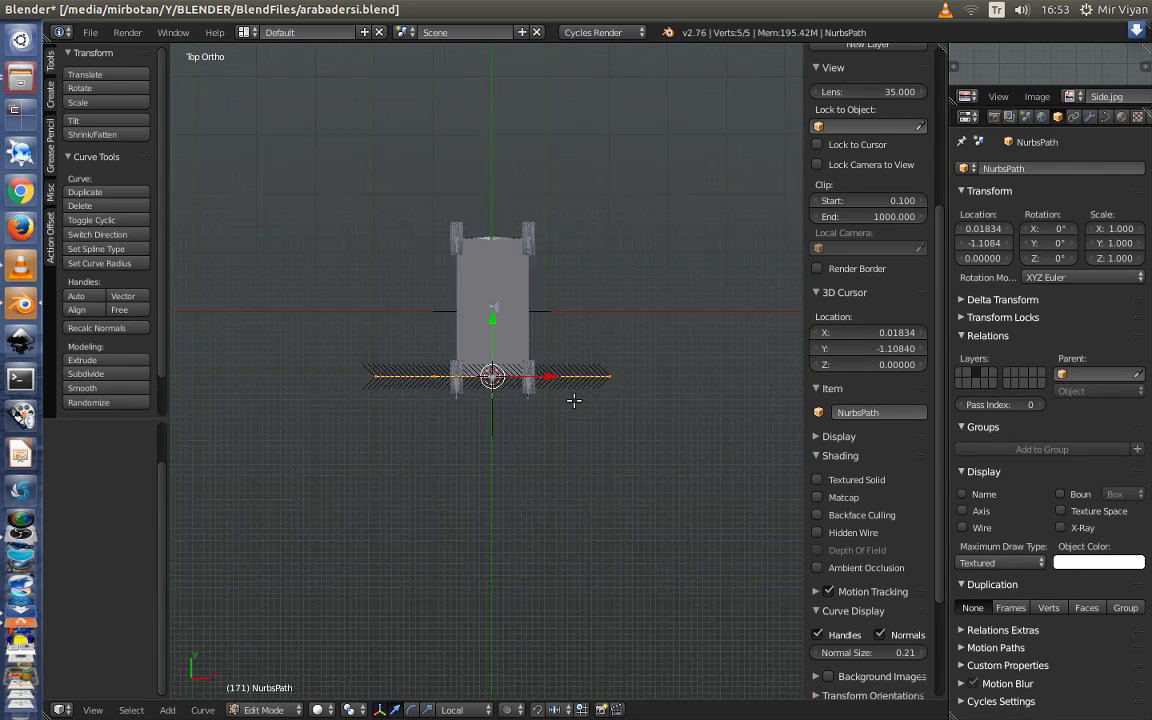
{"action": "scroll", "coordinate": [574, 401], "scroll_direction": "up", "scroll_amount": 2}
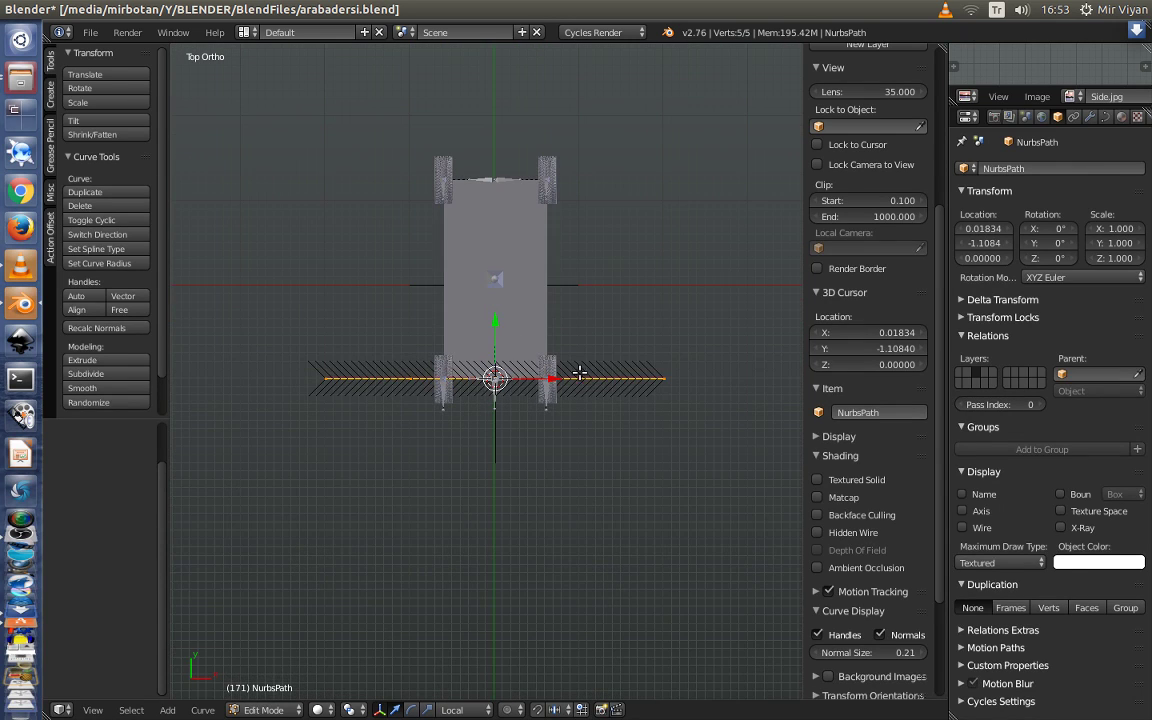
Rotate the curve about 90° to run lengthwise through the car, then select its end vertex
{"action": "left_click", "coordinate": [411, 709]}
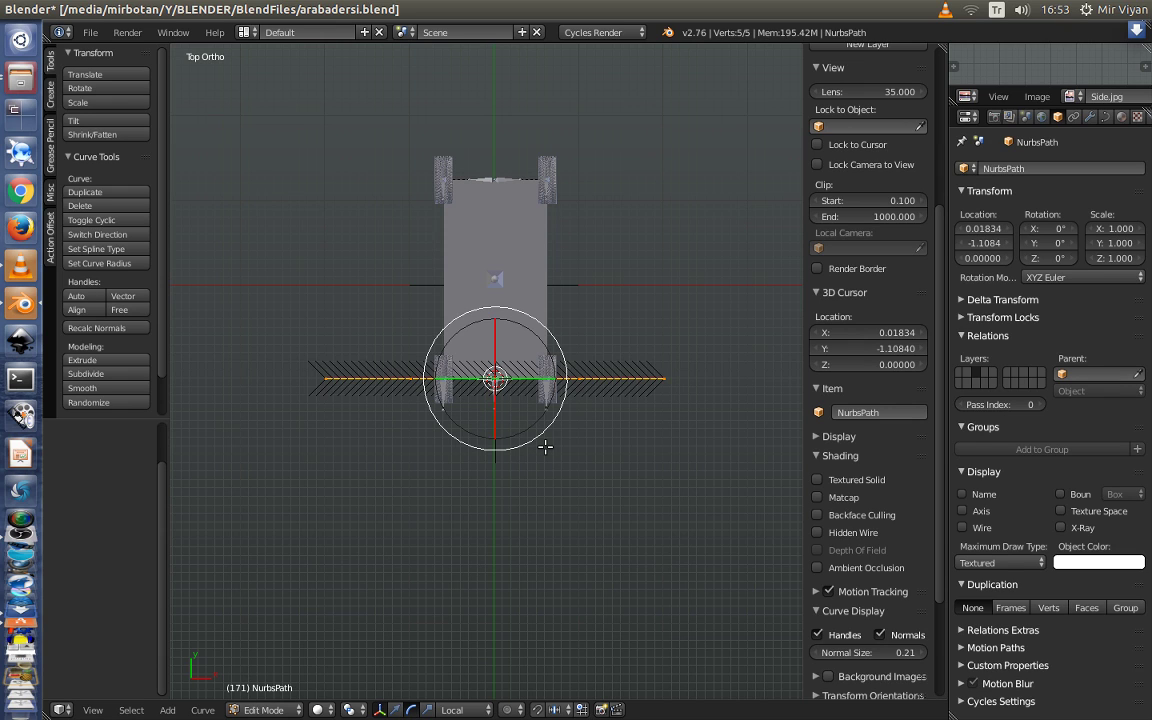
{"action": "left_click_drag", "start_coordinate": [544, 432], "coordinate": [386, 482]}
{"action": "scroll", "coordinate": [578, 485], "scroll_direction": "down", "scroll_amount": 3}
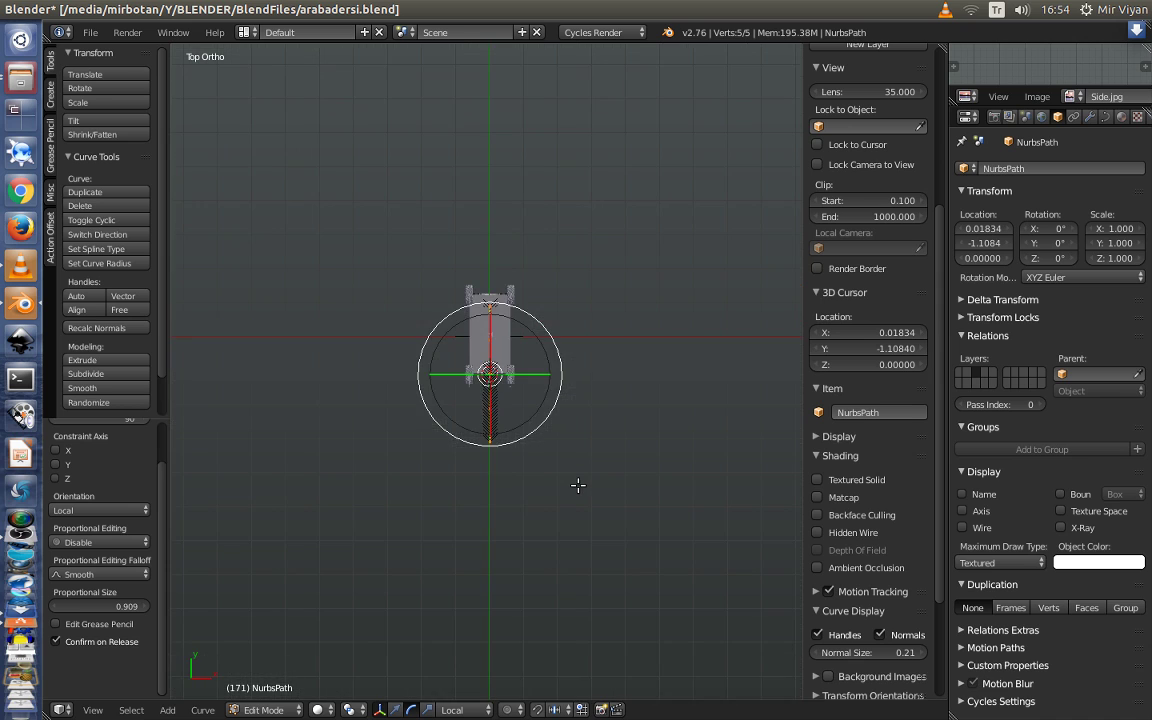
{"action": "scroll", "coordinate": [578, 485], "scroll_direction": "up", "scroll_amount": 2}
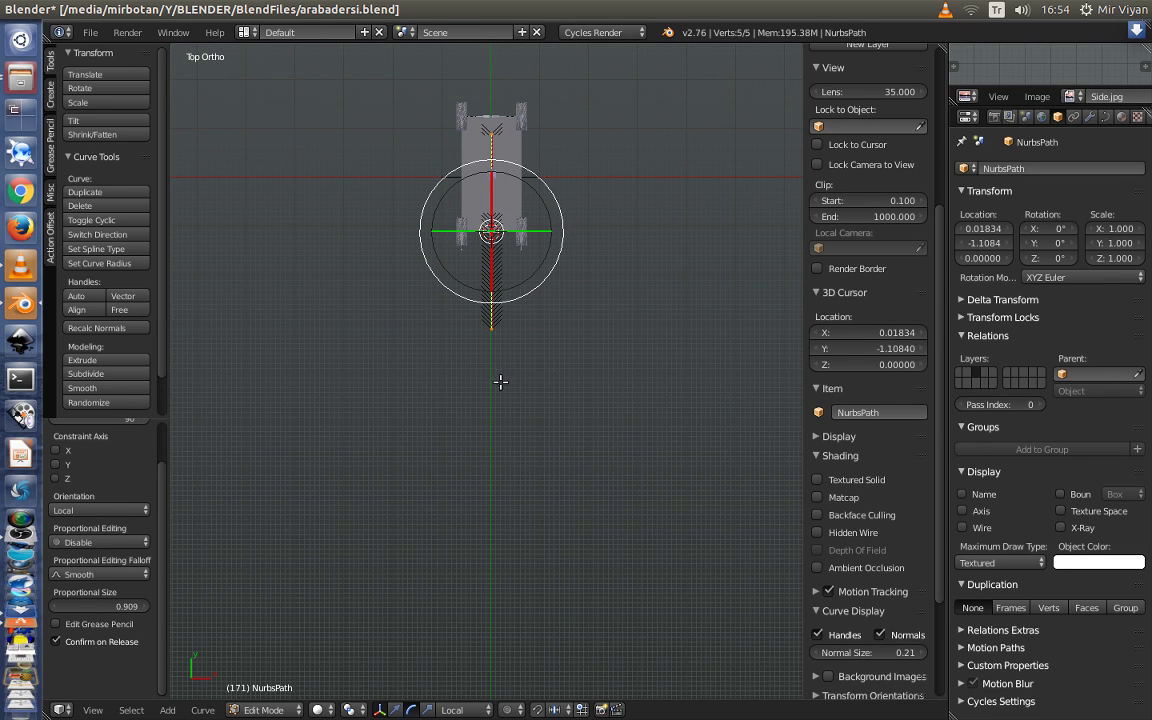
{"action": "right_click", "coordinate": [490, 333]}
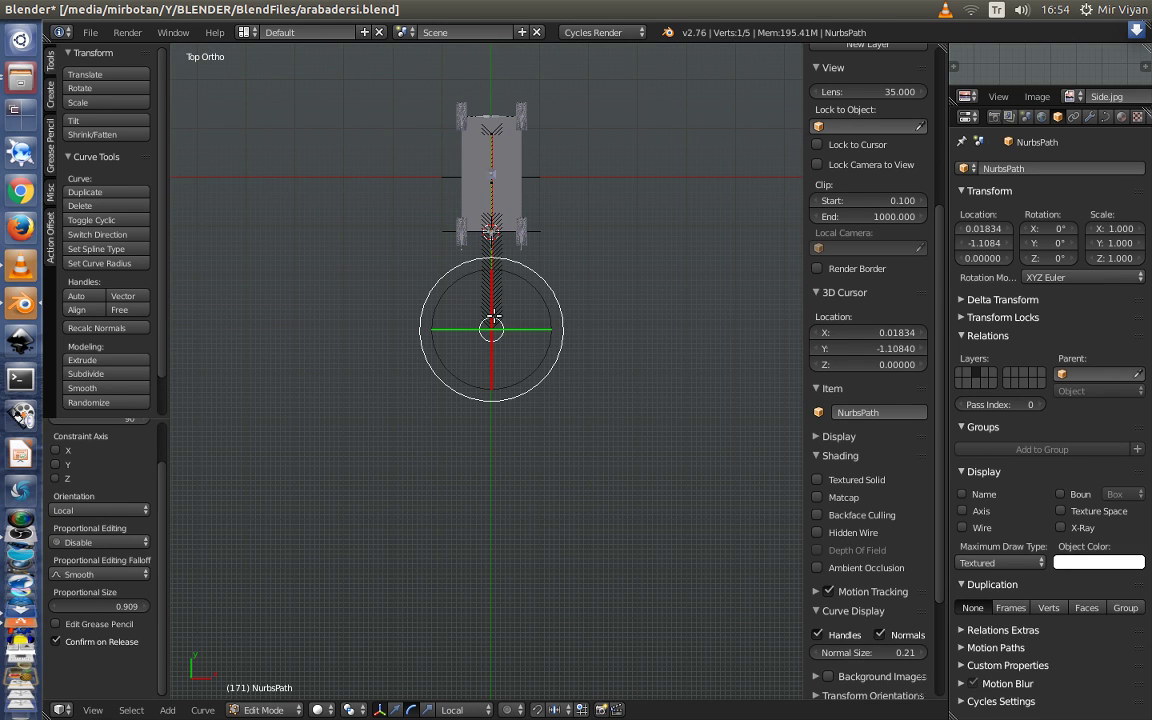
Extrude six new points from the NurbsPath end, winding it away from the car
{"action": "left_click", "coordinate": [604, 407], "text": "ctrl"}
{"action": "left_click", "coordinate": [640, 535], "text": "ctrl"}
{"action": "left_click", "coordinate": [555, 578], "text": "ctrl"}
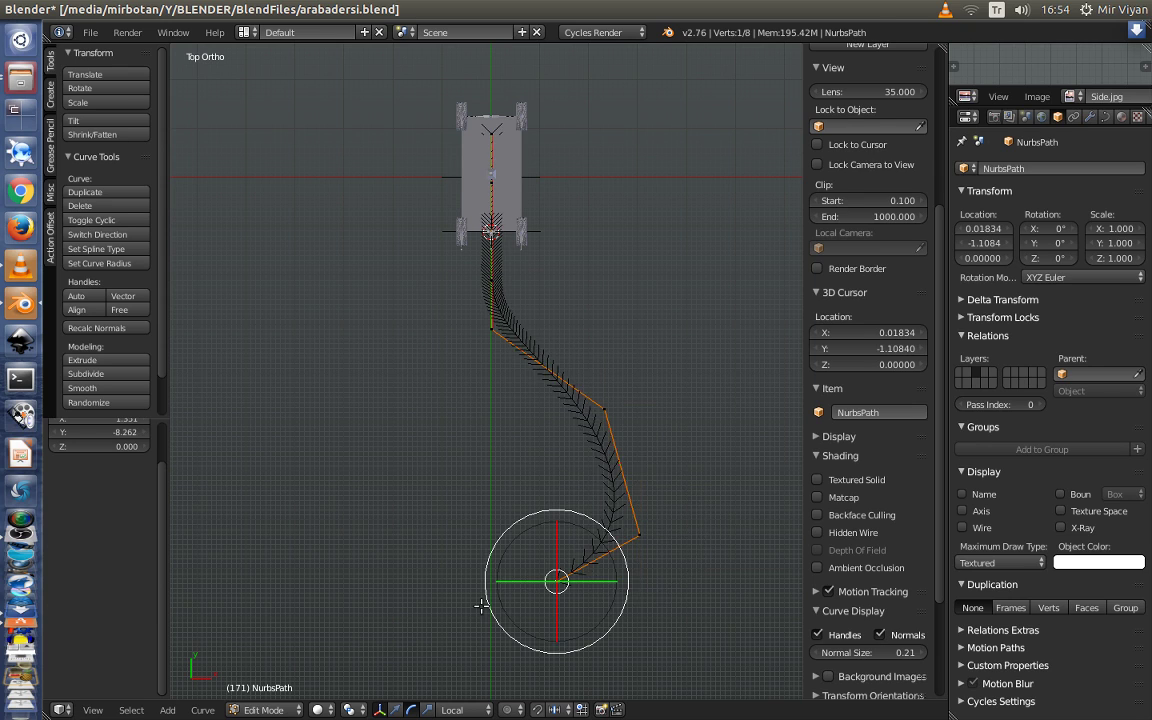
{"action": "left_click", "coordinate": [449, 614], "text": "ctrl"}
{"action": "left_click", "coordinate": [335, 575], "text": "ctrl"}
{"action": "left_click", "coordinate": [262, 487], "text": "ctrl"}
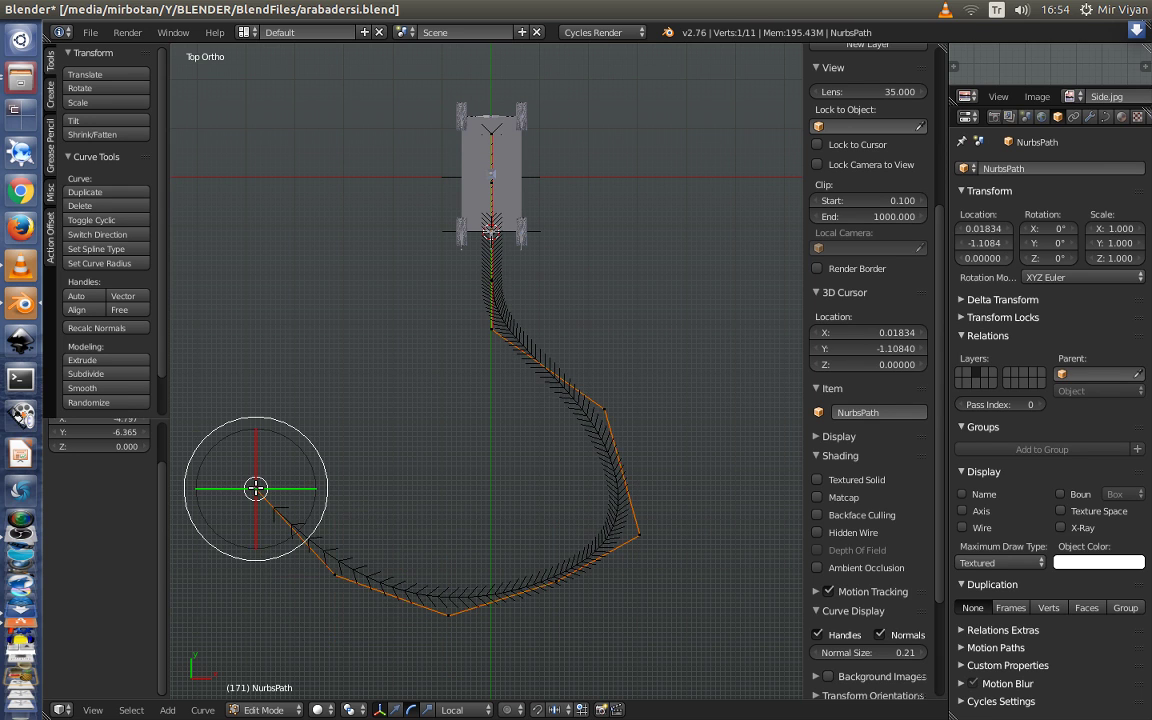
Inspect the extended S-curve path in 3D and return to Object Mode
{"action": "scroll", "coordinate": [410, 465], "scroll_direction": "down", "scroll_amount": 4}
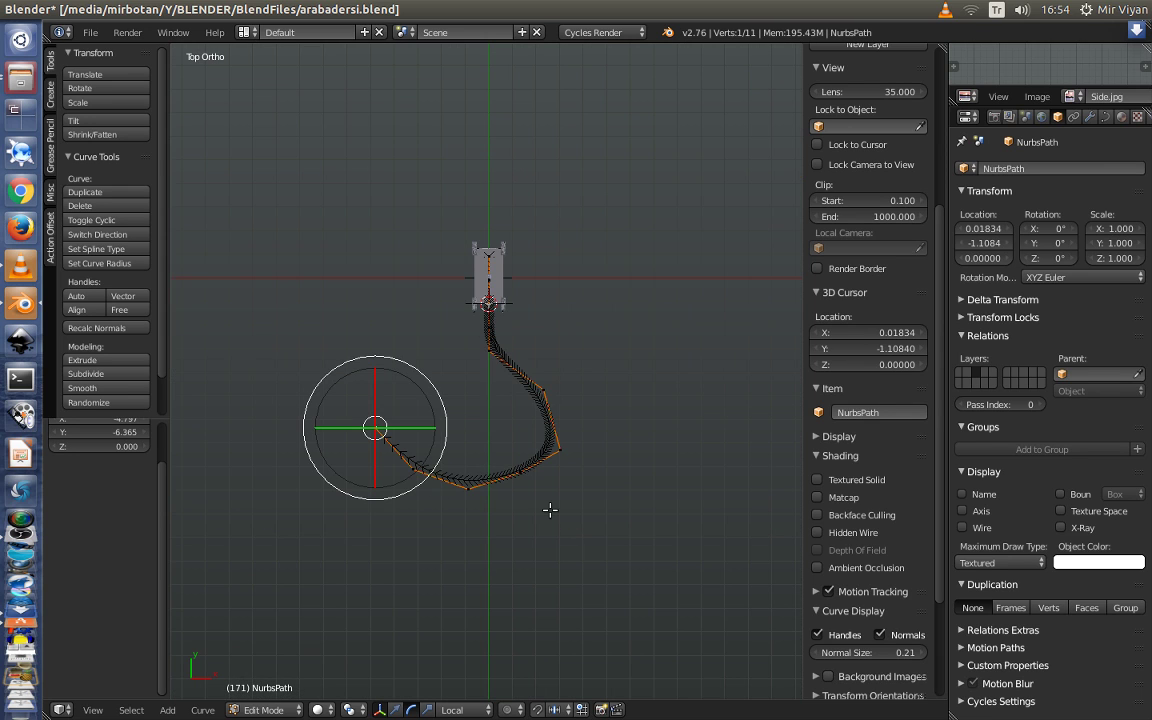
{"action": "scroll", "coordinate": [496, 460], "scroll_direction": "up", "scroll_amount": 2}
{"action": "scroll", "coordinate": [559, 455], "scroll_direction": "down", "scroll_amount": 2}
{"action": "mouse_move", "coordinate": [607, 397]}
{"action": "middle_mouse_down"}
{"action": "mouse_move", "coordinate": [604, 362]}
{"action": "mouse_move", "coordinate": [489, 296]}
{"action": "mouse_move", "coordinate": [602, 419]}
{"action": "mouse_move", "coordinate": [571, 422]}
{"action": "mouse_move", "coordinate": [656, 411]}
{"action": "mouse_move", "coordinate": [586, 404]}
{"action": "middle_mouse_up"}
{"action": "scroll", "coordinate": [604, 421], "scroll_direction": "up", "scroll_amount": 1}
{"action": "scroll", "coordinate": [627, 414], "scroll_direction": "down", "scroll_amount": 2}
{"action": "scroll", "coordinate": [585, 405], "scroll_direction": "up", "scroll_amount": 1}
{"action": "scroll", "coordinate": [585, 405], "scroll_direction": "up", "scroll_amount": 1}
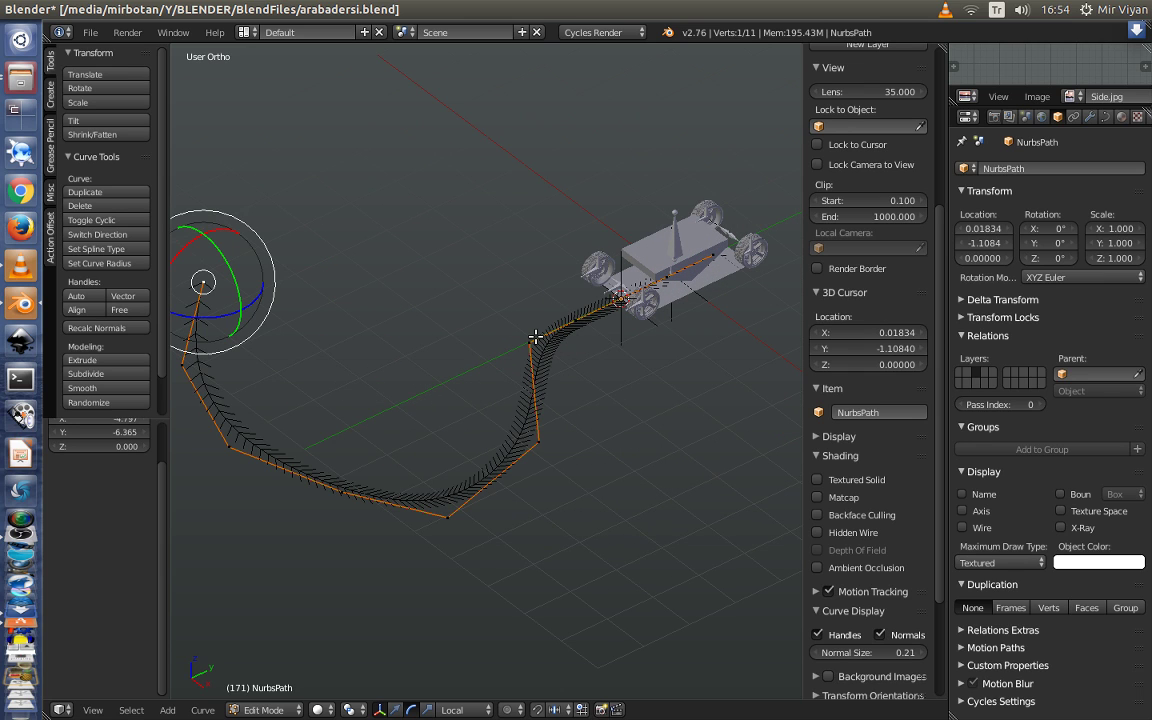
{"action": "key", "text": "Tab"}
{"action": "mouse_move", "coordinate": [481, 406]}
{"action": "middle_mouse_down"}
{"action": "mouse_move", "coordinate": [568, 424]}
{"action": "mouse_move", "coordinate": [524, 396]}
{"action": "mouse_move", "coordinate": [528, 414]}
{"action": "mouse_move", "coordinate": [522, 378]}
{"action": "mouse_move", "coordinate": [547, 423]}
{"action": "middle_mouse_up"}
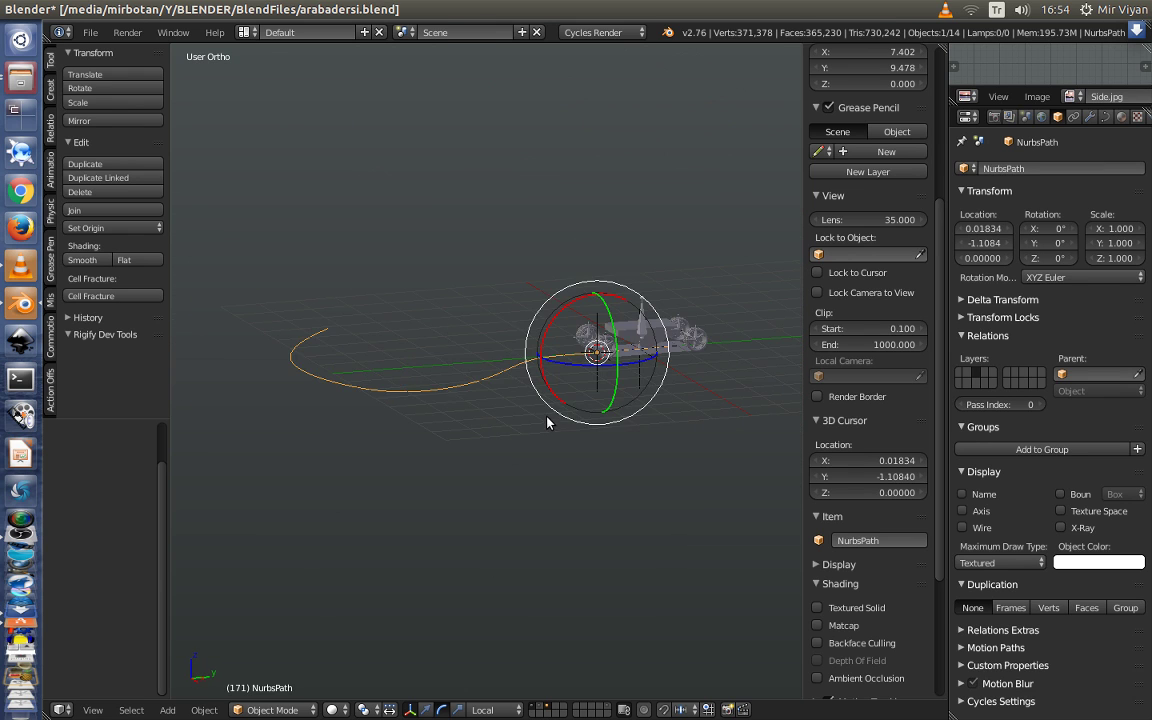
Widen the Properties editor and make main.control the selected object, undoing an accidental rotation
{"action": "mouse_move", "coordinate": [659, 433]}
{"action": "middle_mouse_down"}
{"action": "mouse_move", "coordinate": [687, 420]}
{"action": "mouse_move", "coordinate": [633, 415]}
{"action": "middle_mouse_up"}
{"action": "right_click", "coordinate": [675, 380]}
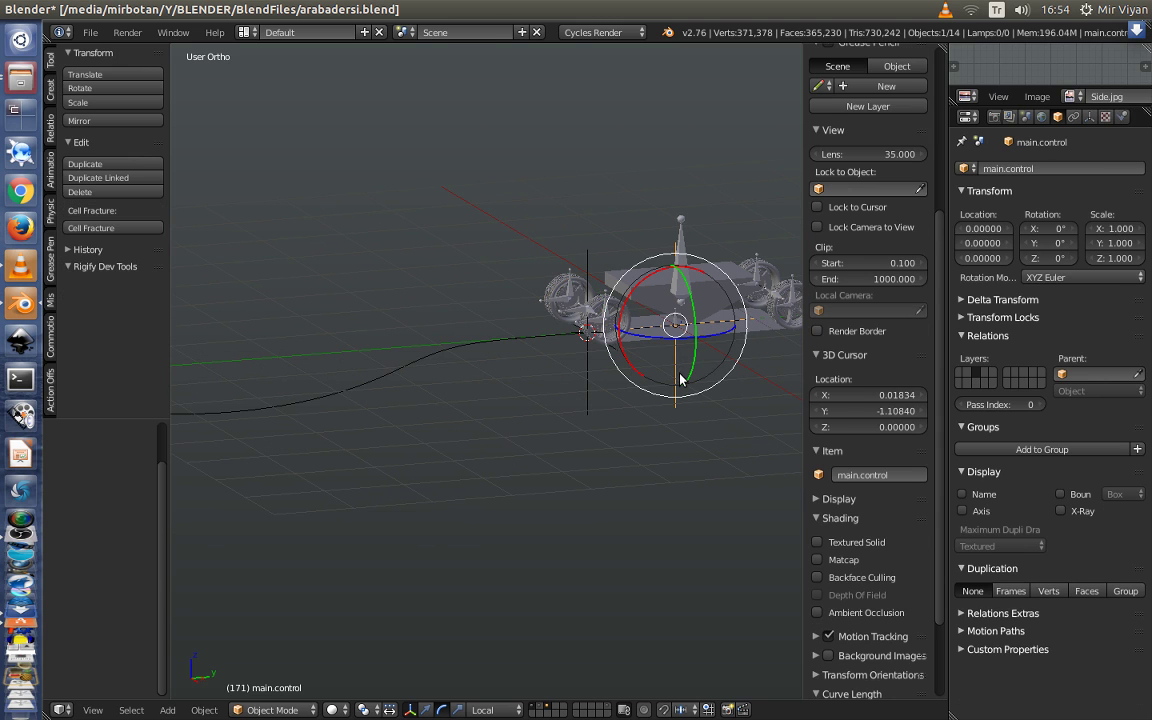
{"action": "key", "text": "r"}
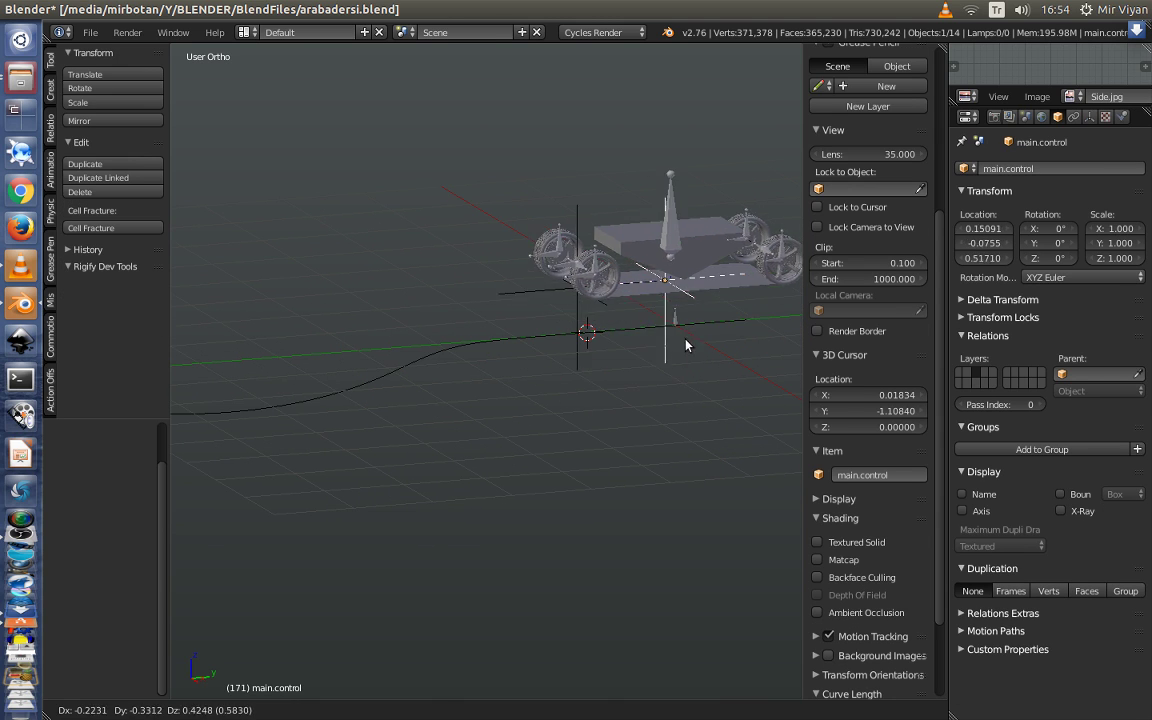
{"action": "right_click", "coordinate": [669, 345]}
{"action": "right_click", "coordinate": [456, 344]}
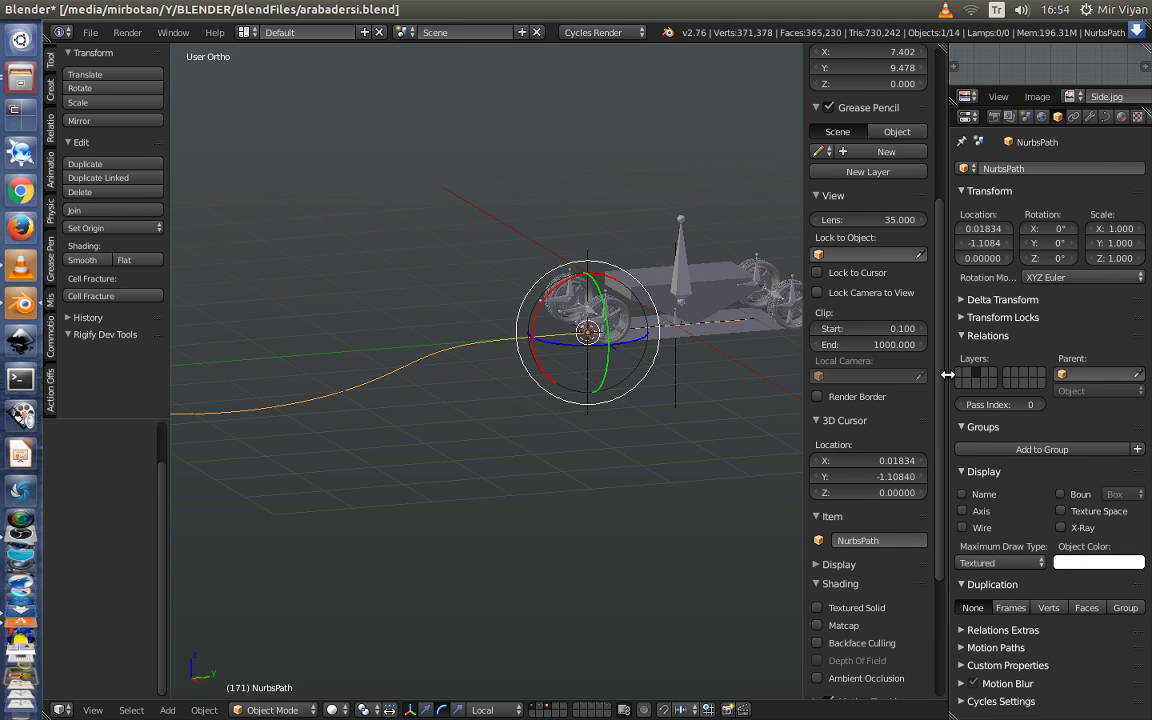
{"action": "left_click_drag", "start_coordinate": [948, 388], "coordinate": [828, 388]}
{"action": "right_click", "coordinate": [614, 365]}
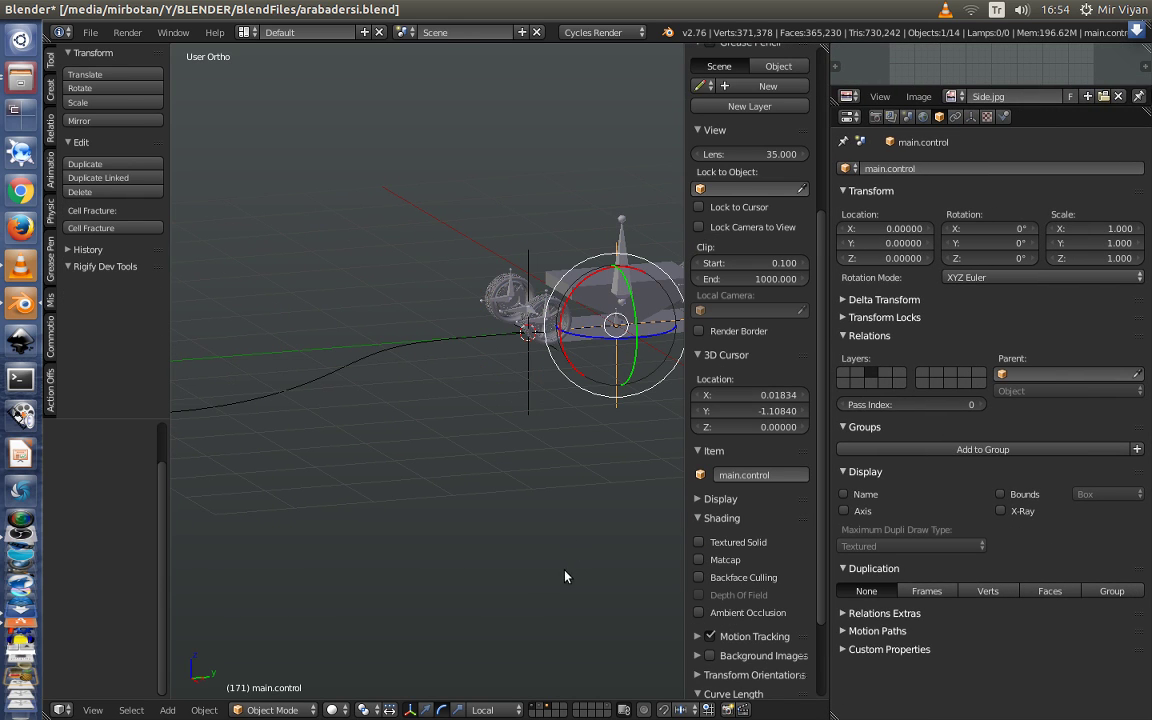
Add a Follow Path constraint to main.control targeting NurbsPath
{"action": "left_click", "coordinate": [956, 117]}
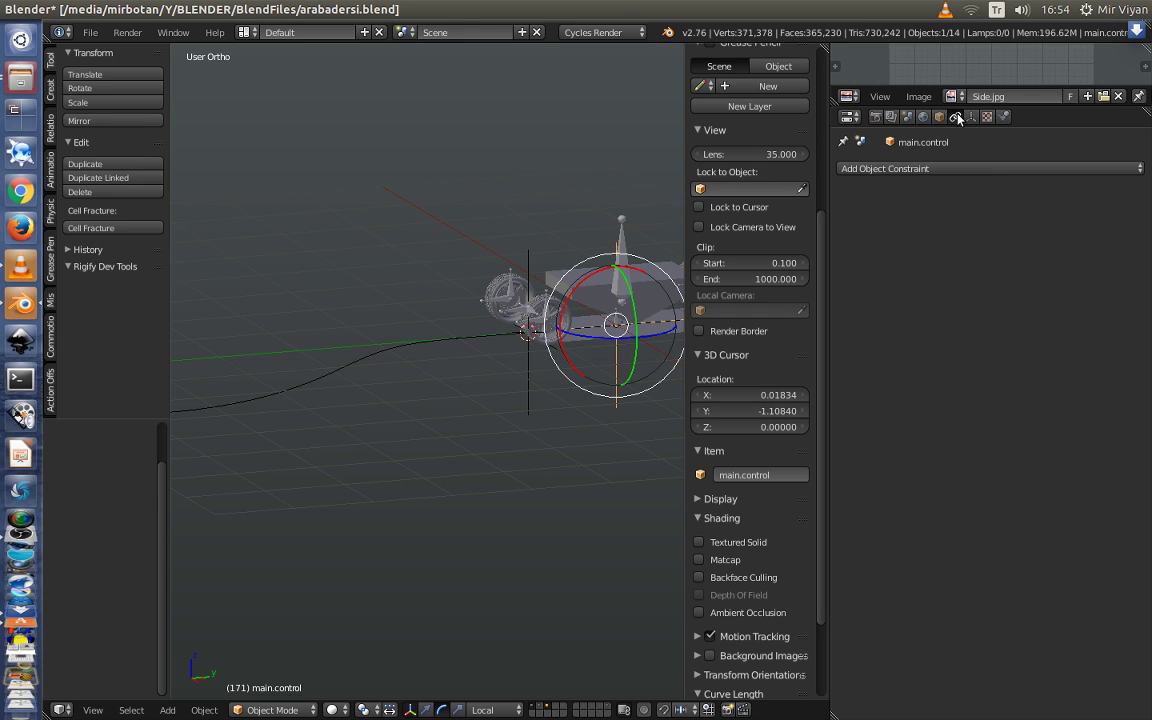
{"action": "left_click", "coordinate": [976, 168]}
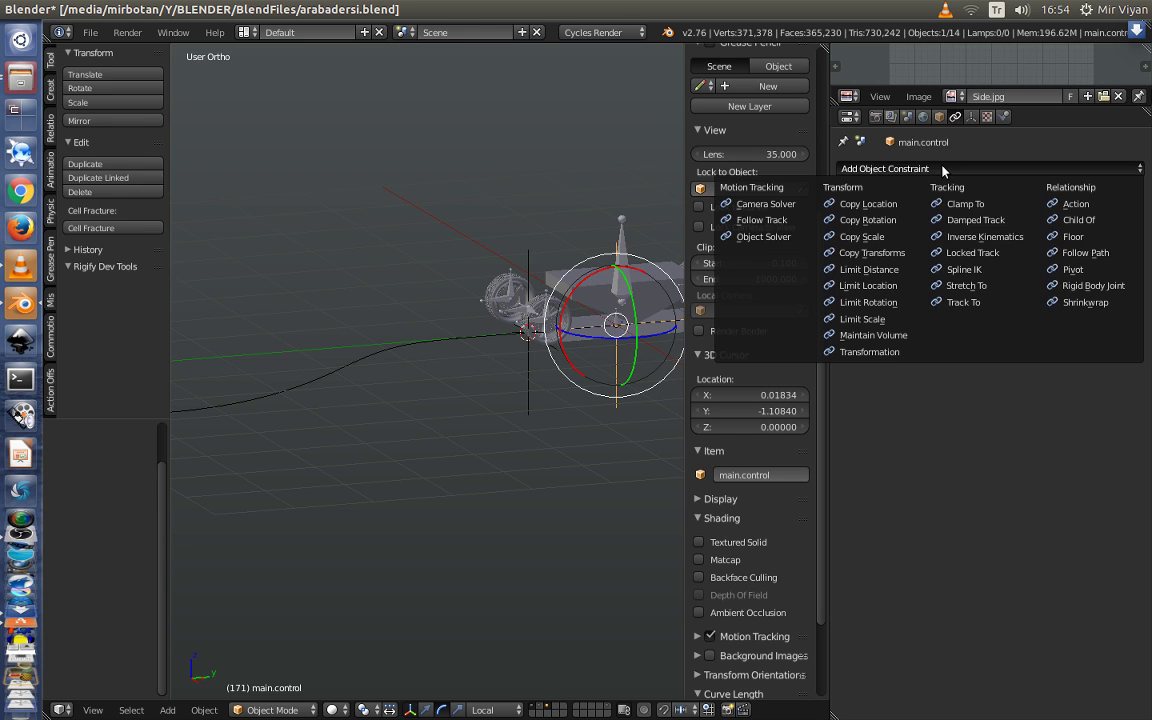
{"action": "left_click", "coordinate": [1086, 253]}
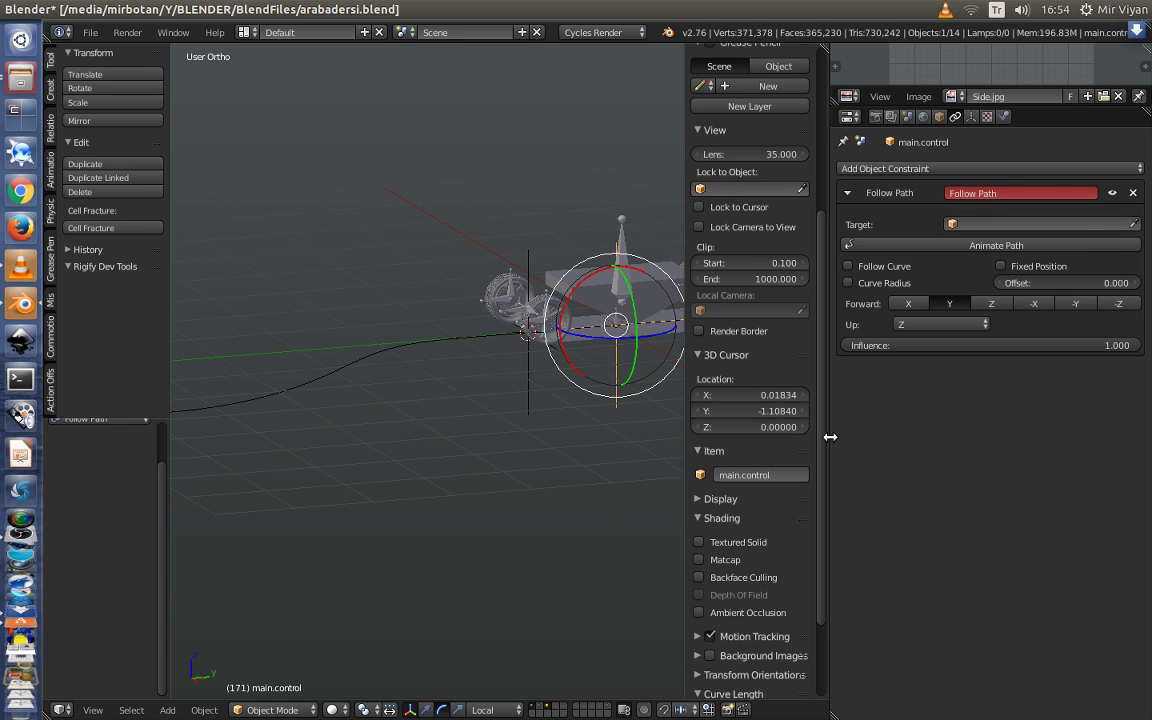
{"action": "left_click_drag", "start_coordinate": [828, 441], "coordinate": [913, 445]}
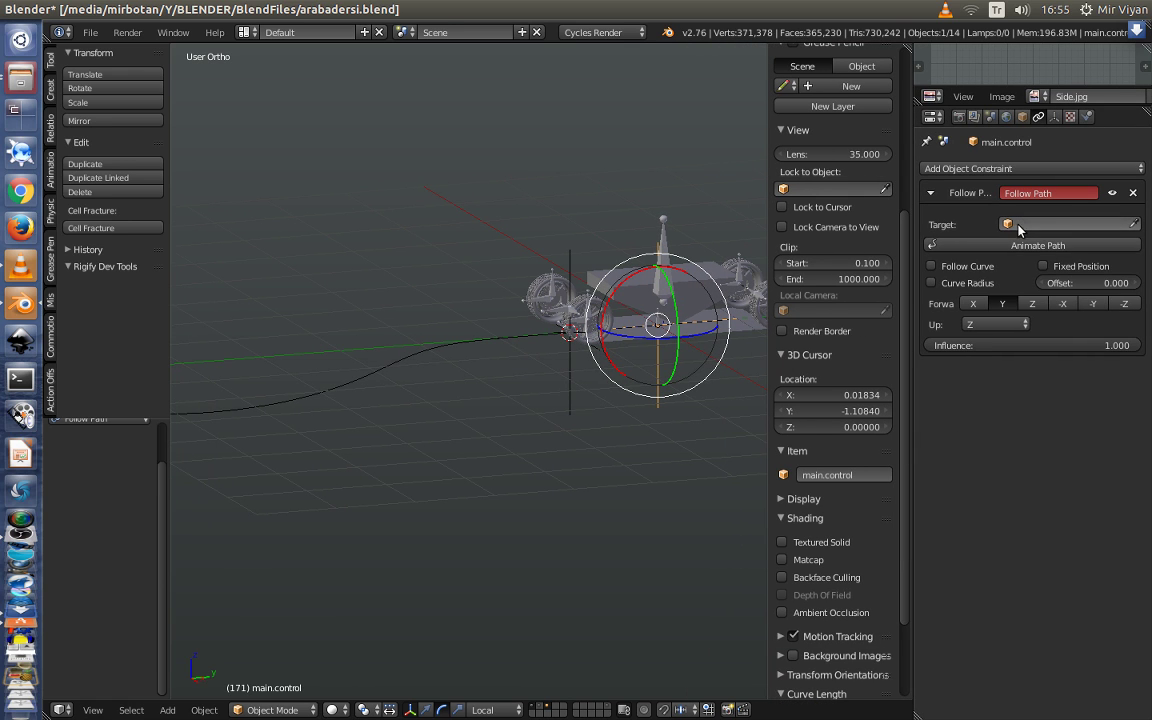
{"action": "left_click", "coordinate": [1037, 227]}
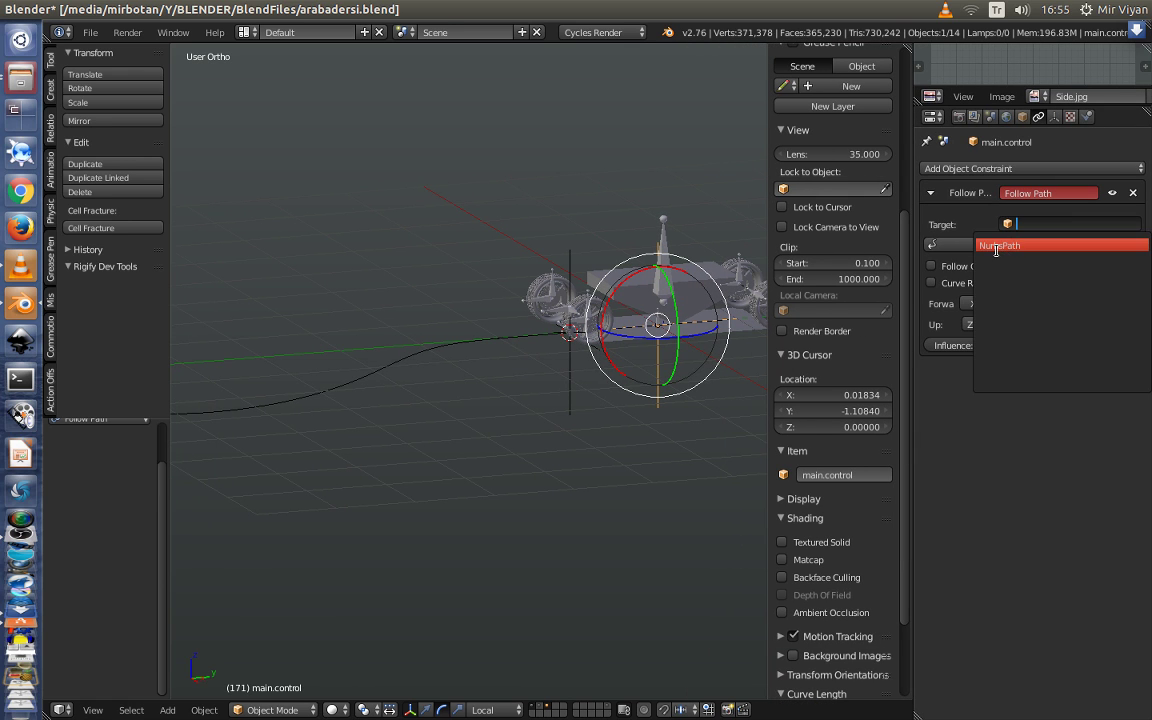
{"action": "left_click", "coordinate": [996, 246]}
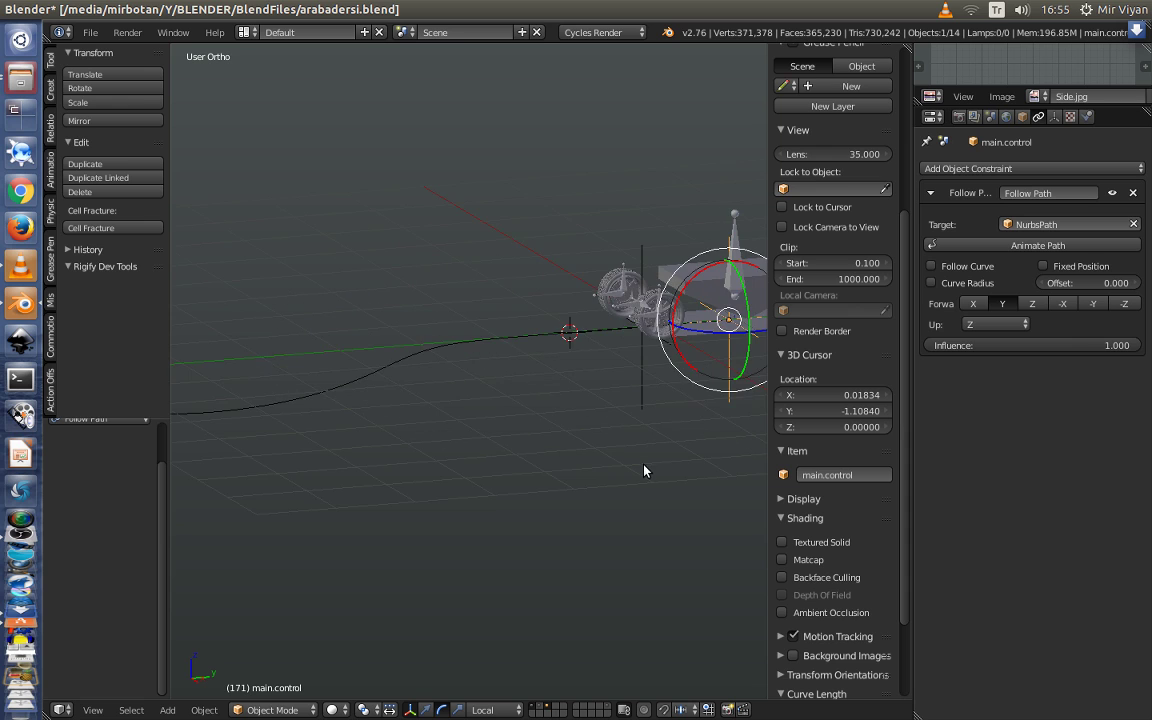
Set the constraint's forward axis to -Y and enable Follow Curve and Fixed Position
{"action": "middle_click_drag", "start_coordinate": [644, 470], "coordinate": [599, 465]}
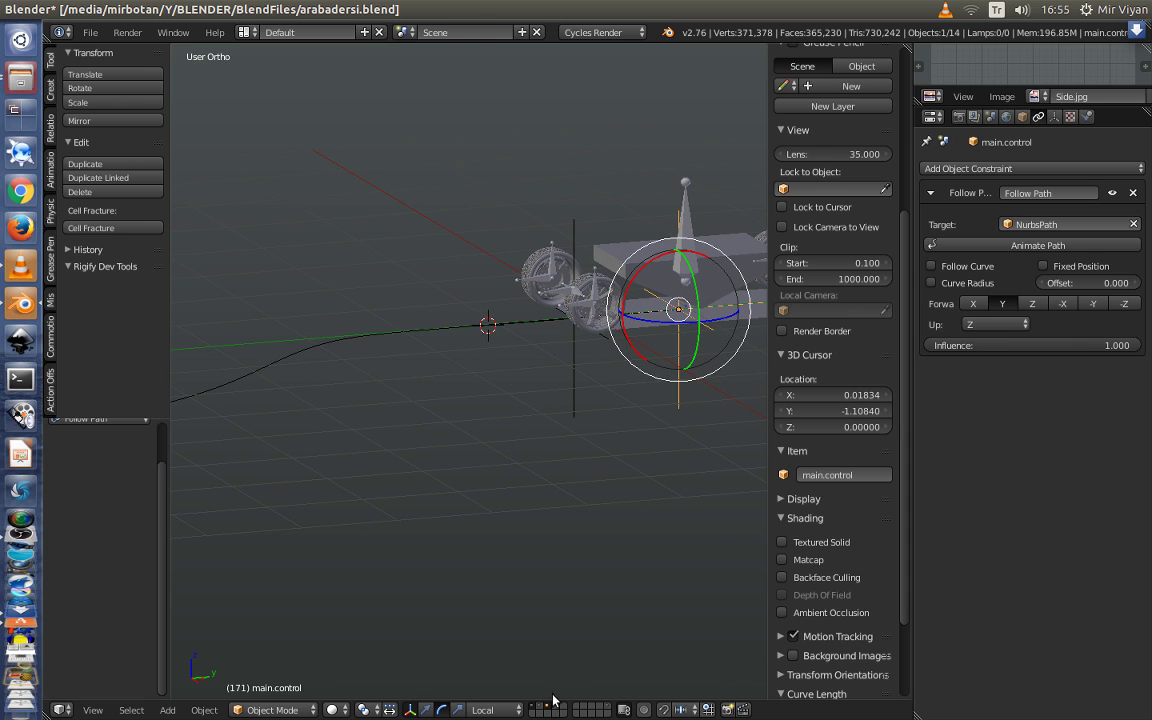
{"action": "scroll", "coordinate": [648, 548], "scroll_direction": "down", "scroll_amount": 3}
{"action": "mouse_move", "coordinate": [648, 548]}
{"action": "middle_mouse_down"}
{"action": "mouse_move", "coordinate": [703, 546]}
{"action": "mouse_move", "coordinate": [614, 545]}
{"action": "mouse_move", "coordinate": [556, 484]}
{"action": "middle_mouse_up"}
{"action": "scroll", "coordinate": [614, 545], "scroll_direction": "up", "scroll_amount": 2}
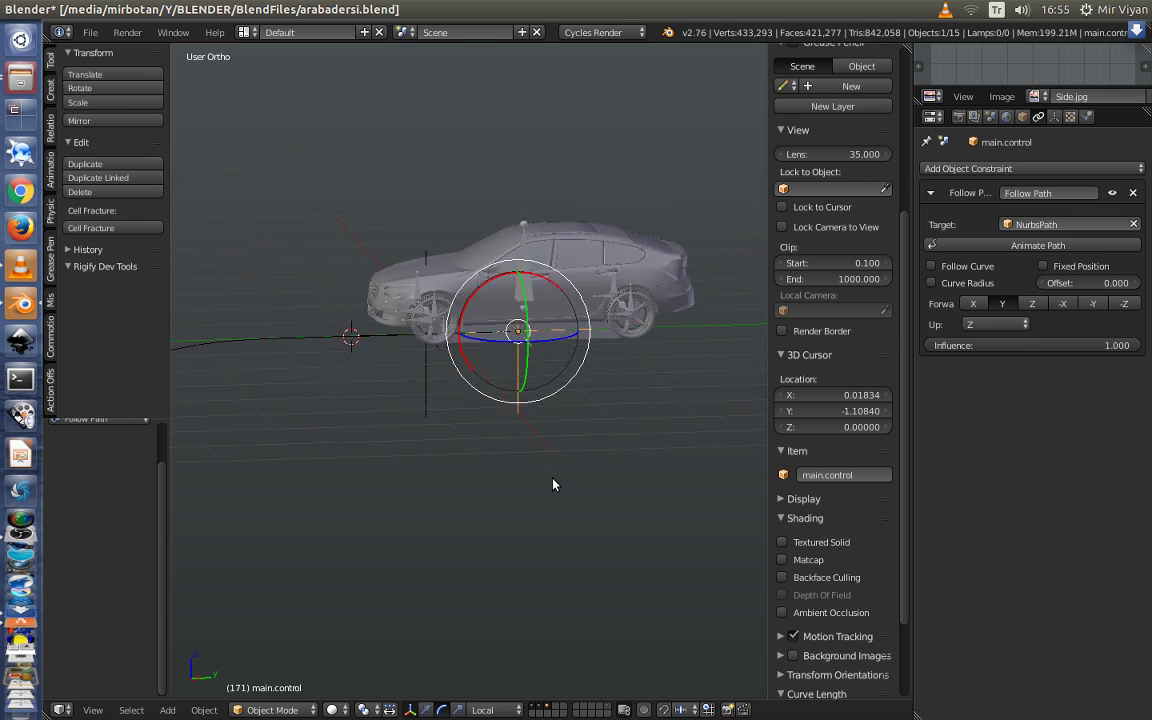
{"action": "left_click", "coordinate": [1089, 311]}
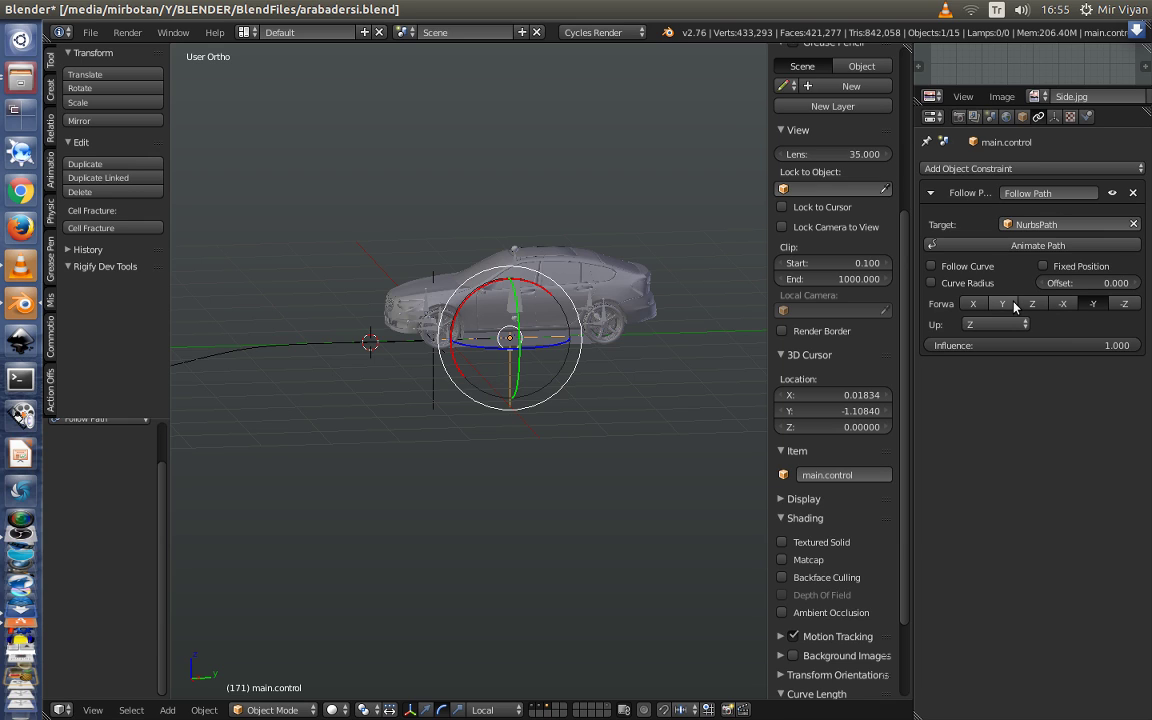
{"action": "left_click", "coordinate": [1004, 306]}
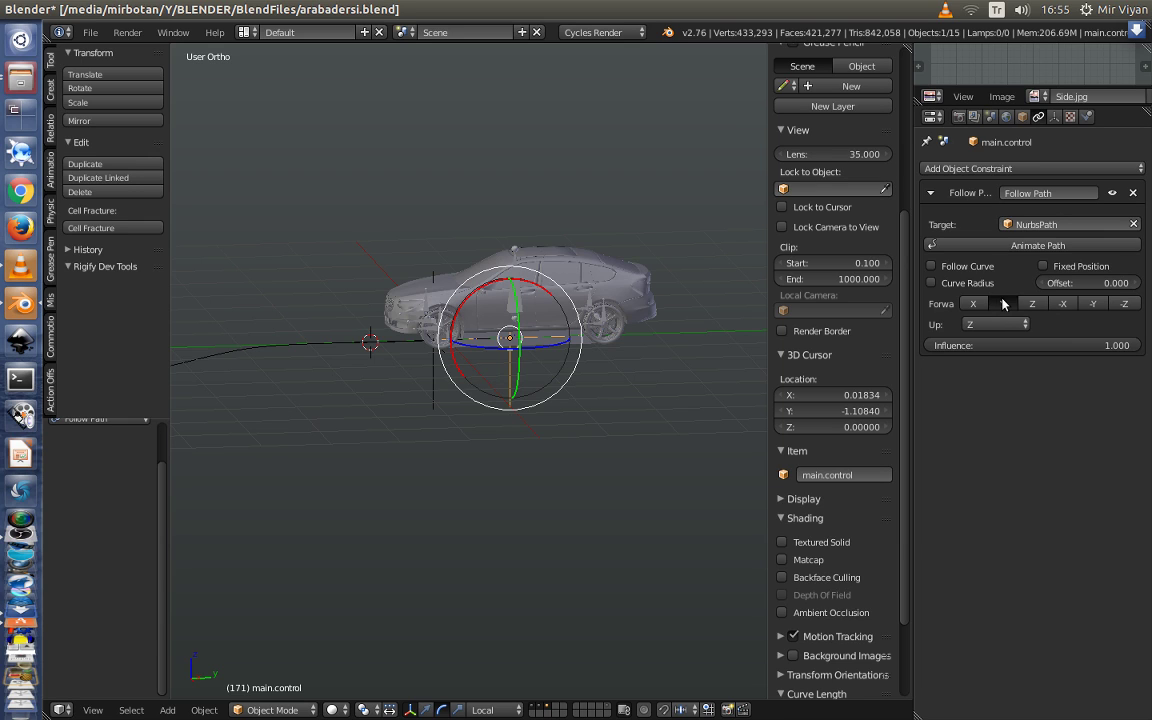
{"action": "left_click", "coordinate": [931, 267]}
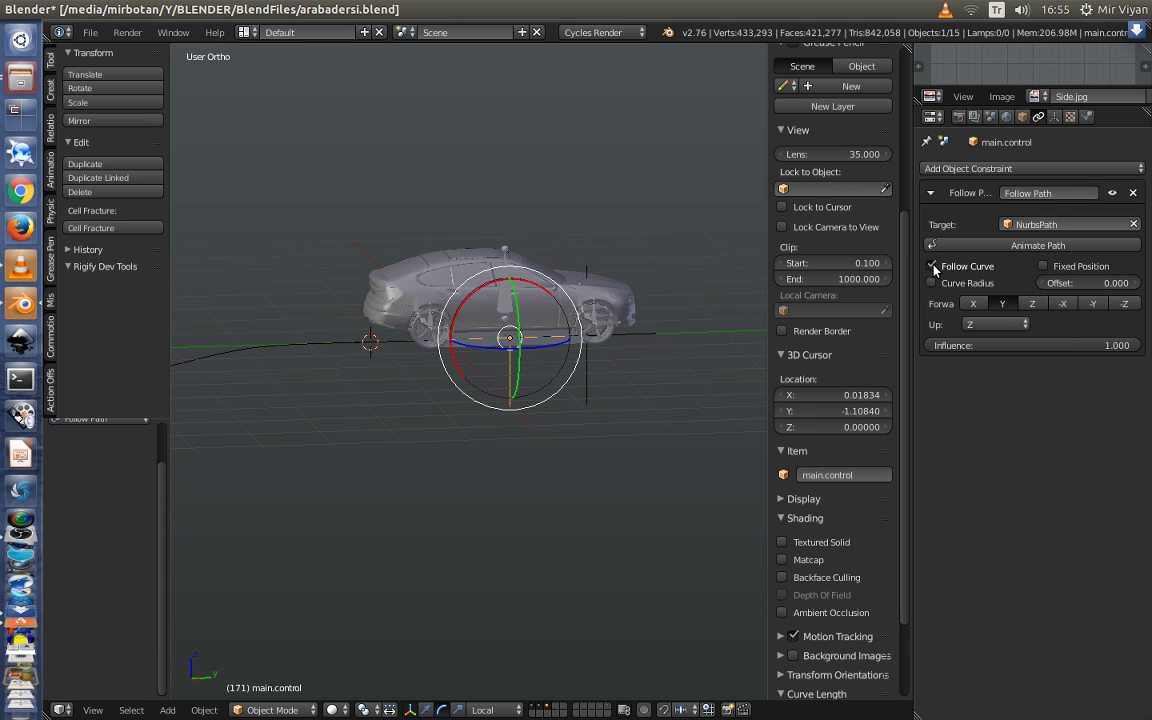
{"action": "left_click", "coordinate": [1046, 267]}
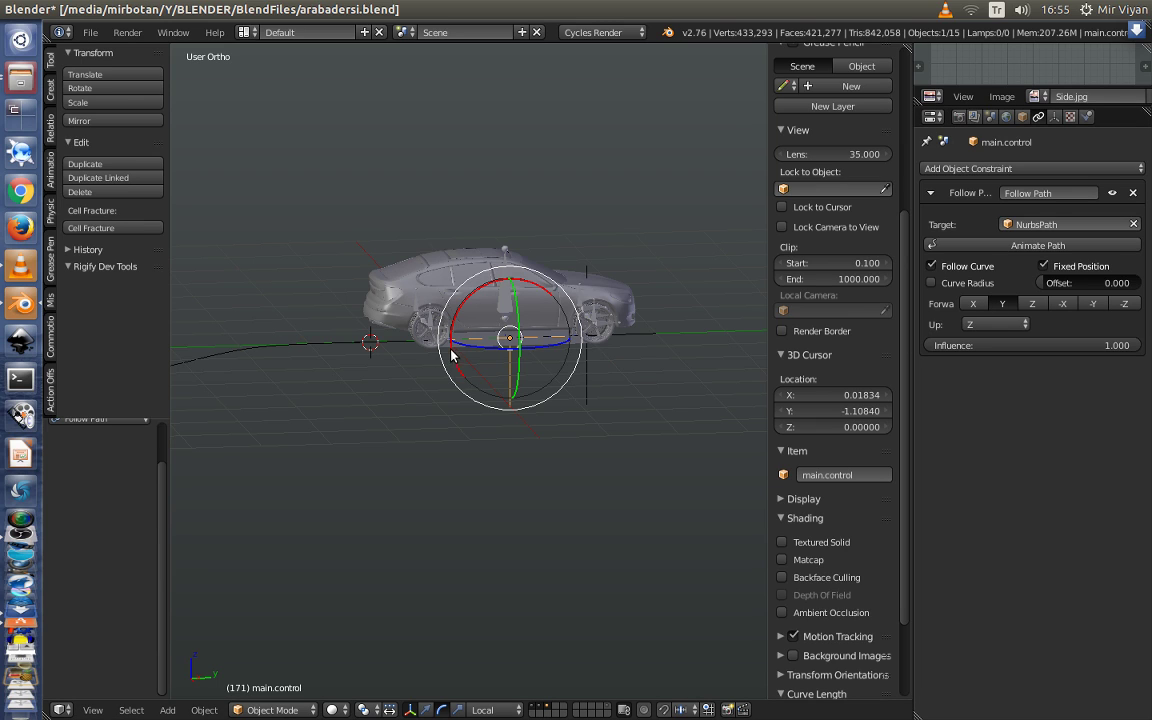
{"action": "left_click", "coordinate": [1093, 304]}
{"action": "mouse_move", "coordinate": [635, 393]}
{"action": "middle_mouse_down"}
{"action": "mouse_move", "coordinate": [525, 391]}
{"action": "mouse_move", "coordinate": [550, 411]}
{"action": "mouse_move", "coordinate": [626, 422]}
{"action": "mouse_move", "coordinate": [548, 429]}
{"action": "mouse_move", "coordinate": [614, 462]}
{"action": "middle_mouse_up"}
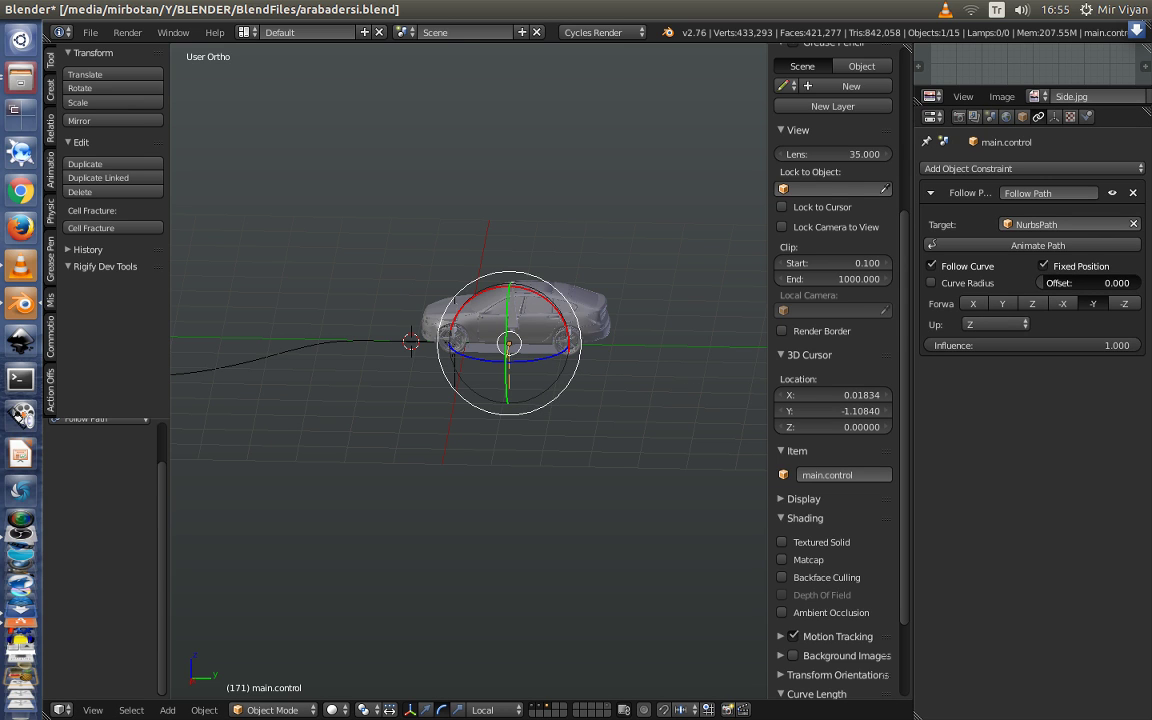
Drag the Follow Path Offset to preview the car travelling along the curve
{"action": "left_click_drag", "start_coordinate": [1045, 283], "coordinate": [1085, 283]}
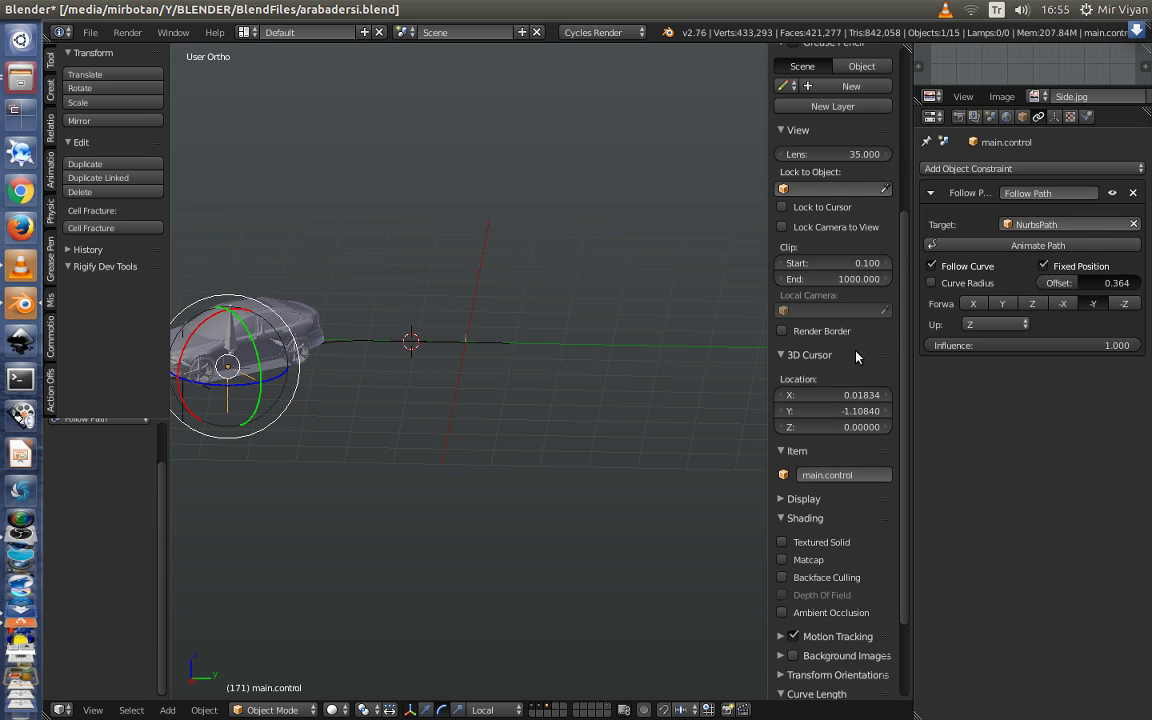
{"action": "scroll", "coordinate": [668, 391], "scroll_direction": "down", "scroll_amount": 2}
{"action": "scroll", "coordinate": [630, 391], "scroll_direction": "down", "scroll_amount": 1}
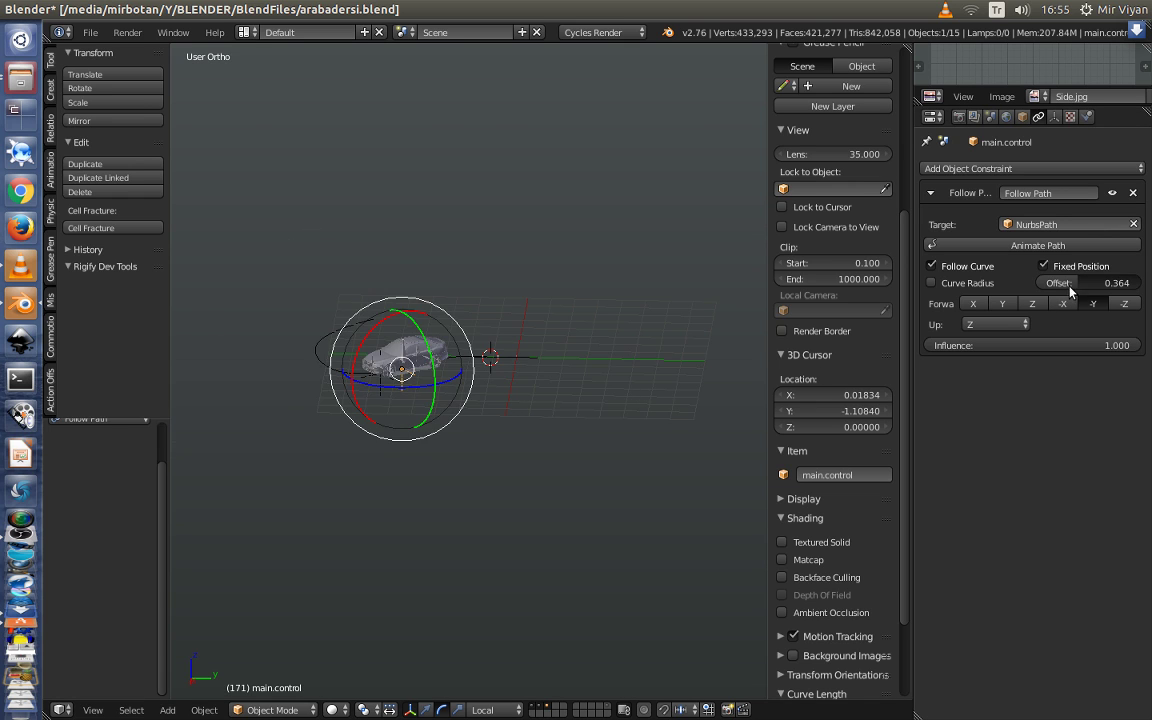
{"action": "mouse_move", "coordinate": [1058, 283]}
{"action": "left_mouse_down"}
{"action": "mouse_move", "coordinate": [1124, 283]}
{"action": "mouse_move", "coordinate": [1045, 283]}
{"action": "left_mouse_up"}
{"action": "scroll", "coordinate": [566, 465], "scroll_direction": "up", "scroll_amount": 2}
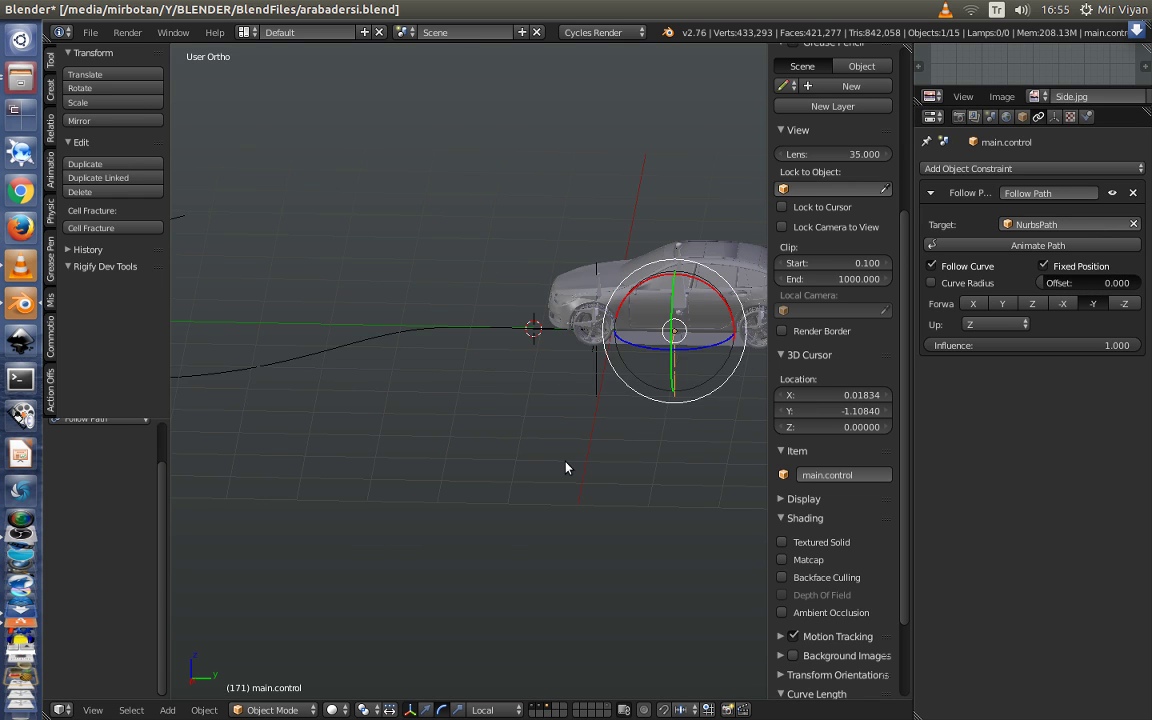
{"action": "scroll", "coordinate": [566, 465], "scroll_direction": "up", "scroll_amount": 1}
{"action": "scroll", "coordinate": [560, 468], "scroll_direction": "up", "scroll_amount": 1}
{"action": "scroll", "coordinate": [556, 472], "scroll_direction": "up", "scroll_amount": 2, "text": "shift"}
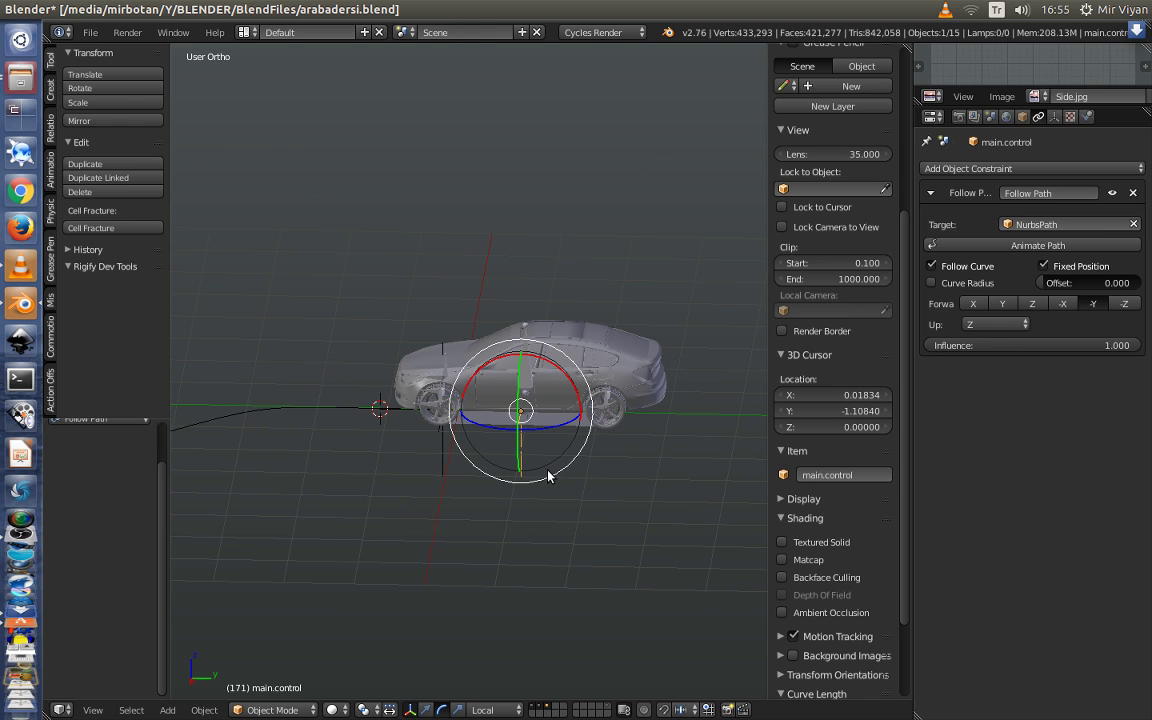
View the car from a higher three-quarter angle and put its armature into Pose Mode
{"action": "mouse_move", "coordinate": [548, 476]}
{"action": "middle_mouse_down"}
{"action": "mouse_move", "coordinate": [594, 481]}
{"action": "mouse_move", "coordinate": [547, 487]}
{"action": "middle_mouse_up"}
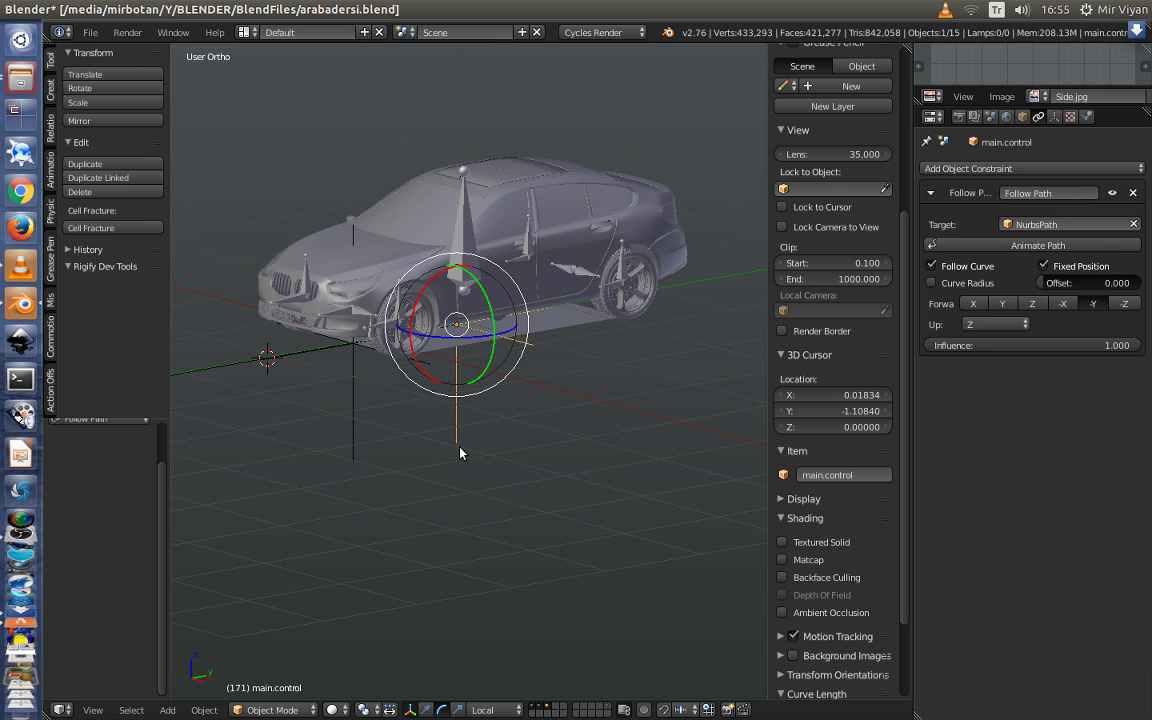
{"action": "scroll", "coordinate": [470, 453], "scroll_direction": "up", "scroll_amount": 3}
{"action": "scroll", "coordinate": [530, 453], "scroll_direction": "down", "scroll_amount": 1}
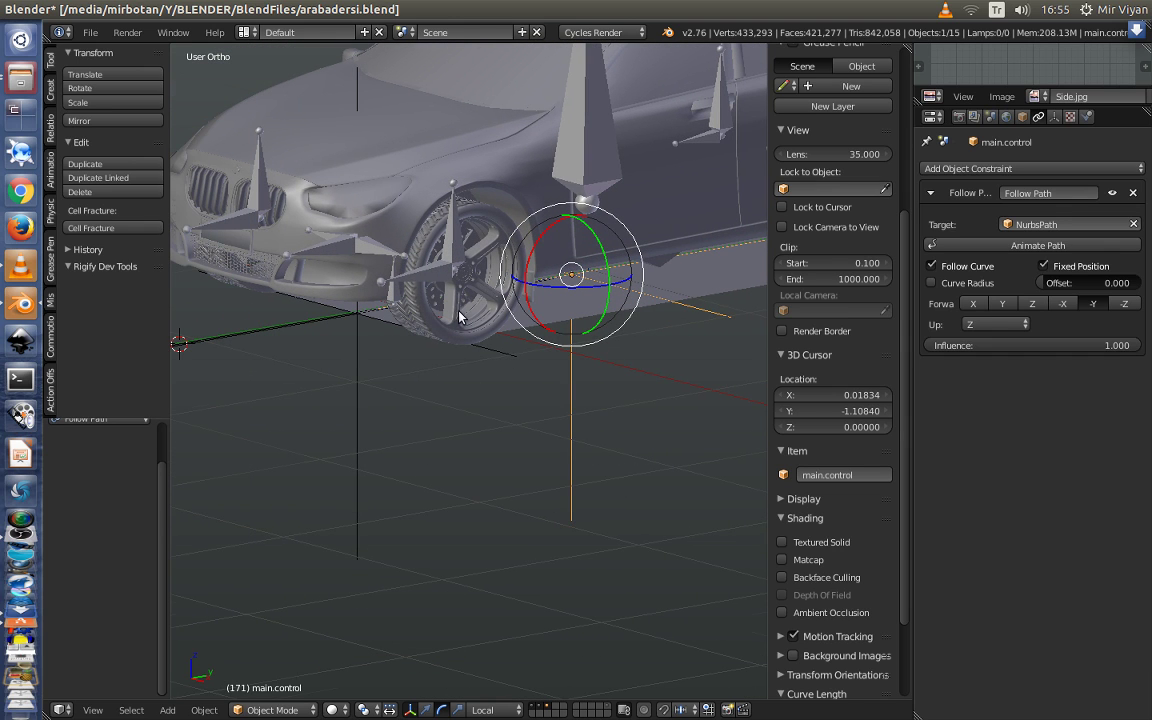
{"action": "middle_click_drag", "start_coordinate": [459, 317], "coordinate": [487, 358]}
{"action": "key", "text": "ctrl+z"}
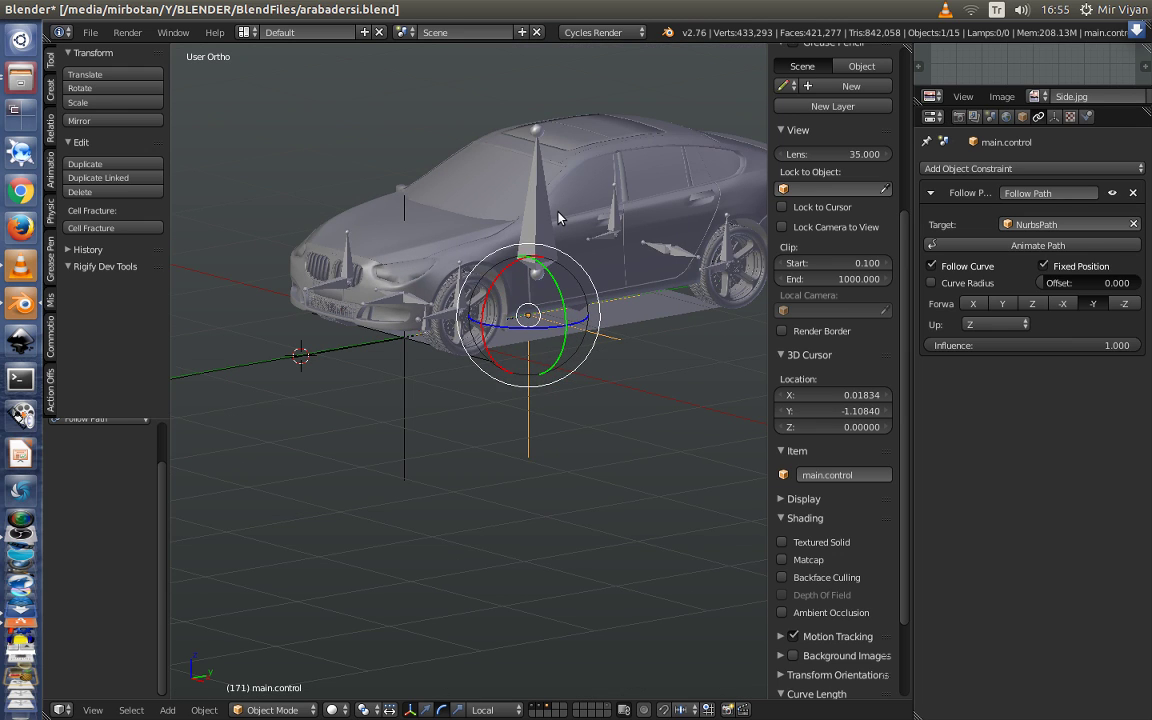
{"action": "key", "text": "ctrl+z"}
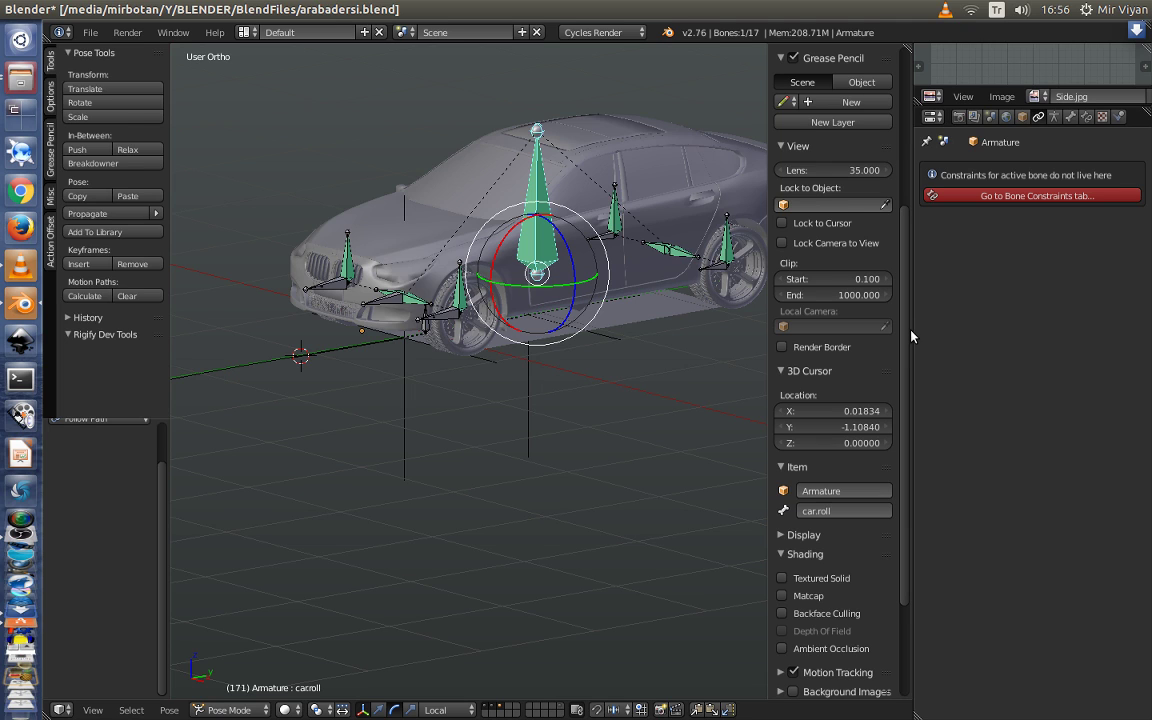
Widen the Properties editor and fold Relations, Display and Duplication in the armature's Object tab
{"action": "left_click_drag", "start_coordinate": [915, 340], "coordinate": [872, 338]}
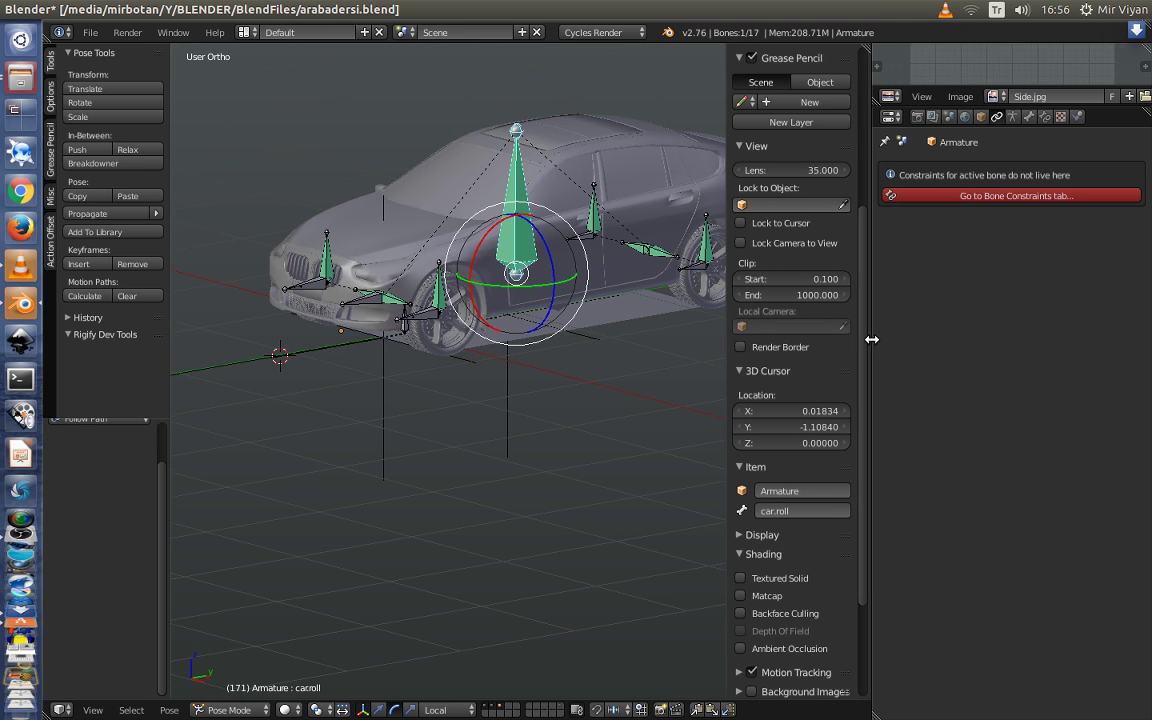
{"action": "left_click", "coordinate": [981, 116]}
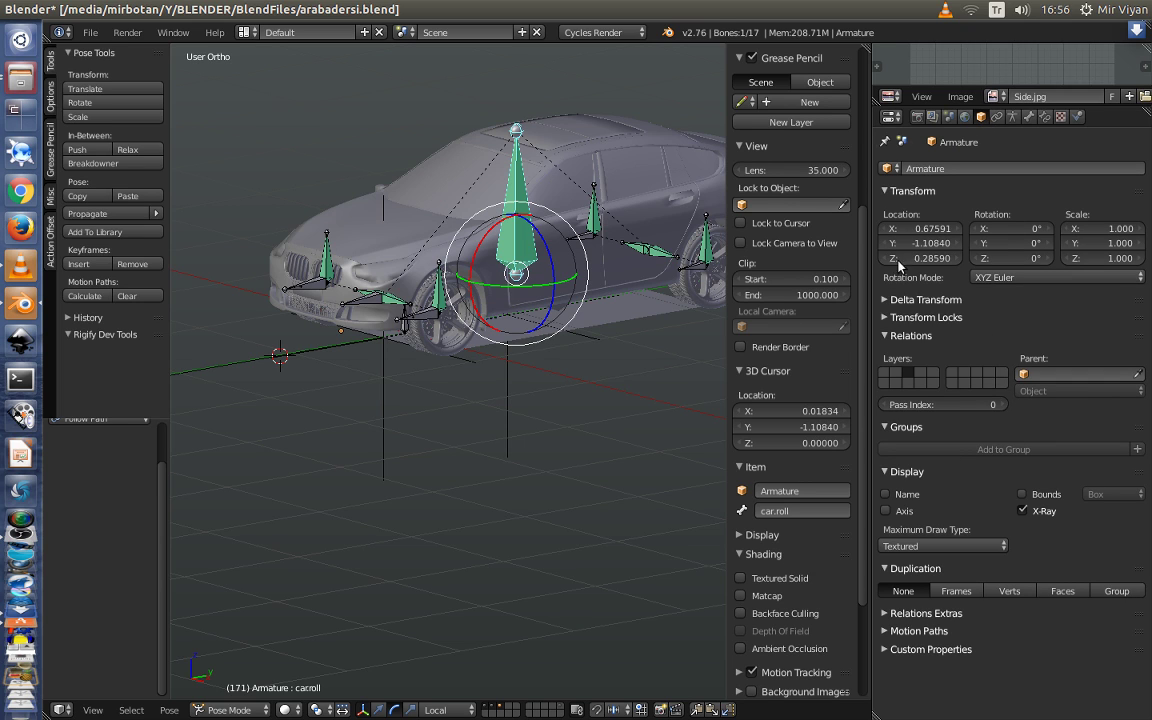
{"action": "left_click", "coordinate": [885, 336]}
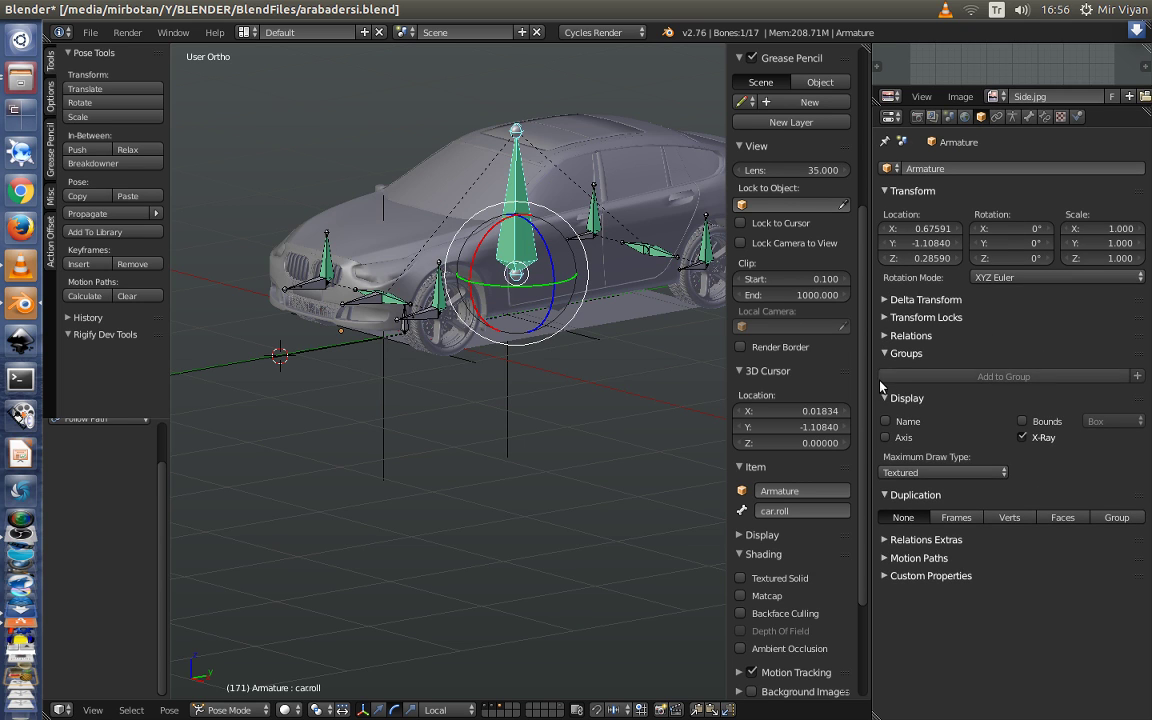
{"action": "left_click", "coordinate": [885, 398]}
{"action": "left_click", "coordinate": [885, 416]}
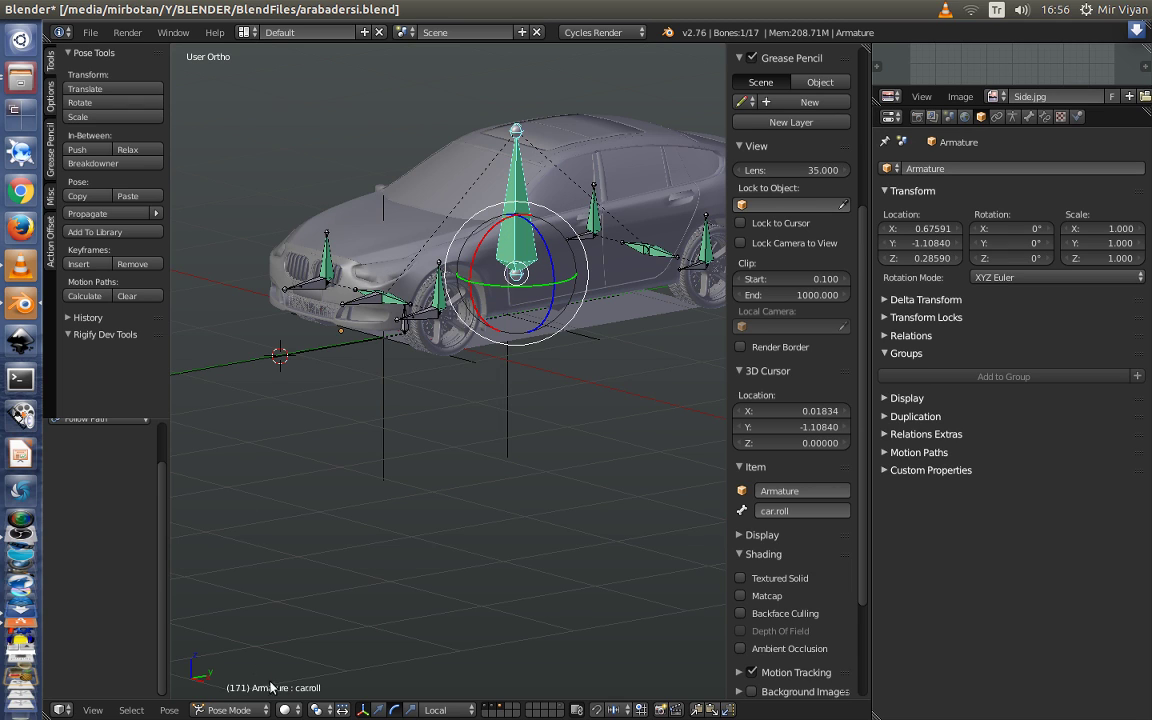
Select the car.roll bone in the viewport
{"action": "right_click", "coordinate": [380, 293]}
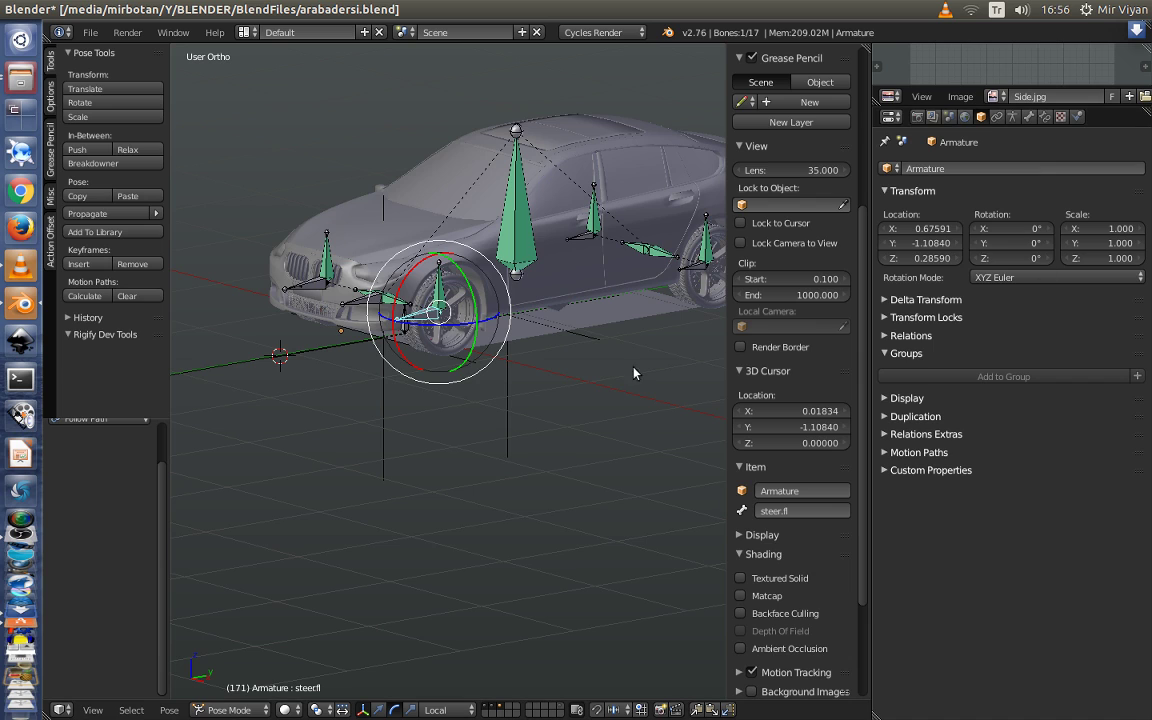
{"action": "middle_click_drag", "start_coordinate": [560, 400], "coordinate": [470, 441]}
{"action": "scroll", "coordinate": [470, 441], "scroll_direction": "up", "scroll_amount": 2}
{"action": "right_click", "coordinate": [587, 135]}
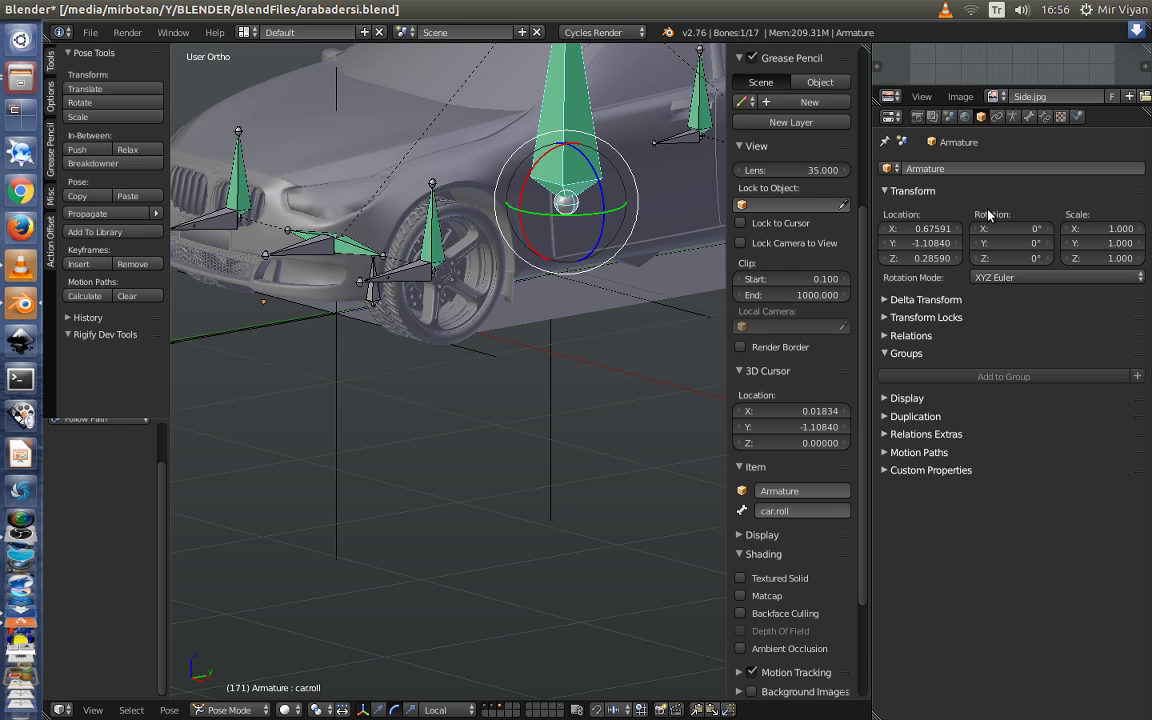
Add an armature custom property named pathlen, value 1.0, with maximum 500000000
{"action": "left_click", "coordinate": [884, 472]}
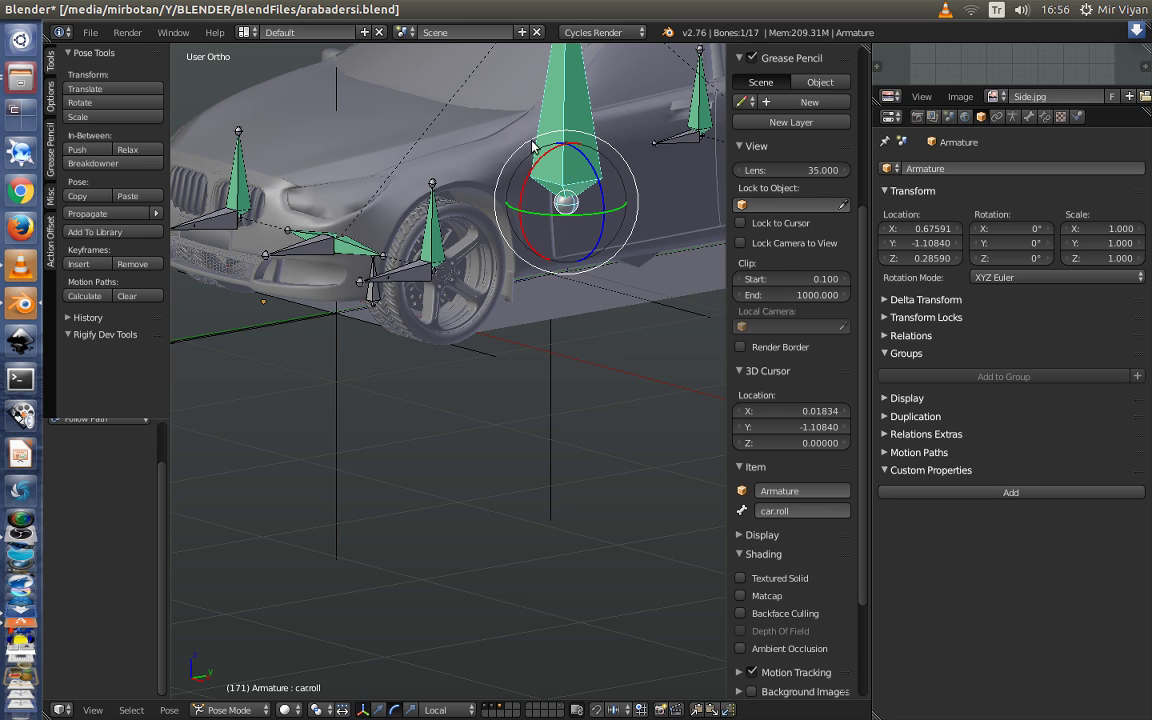
{"action": "left_click", "coordinate": [1009, 497]}
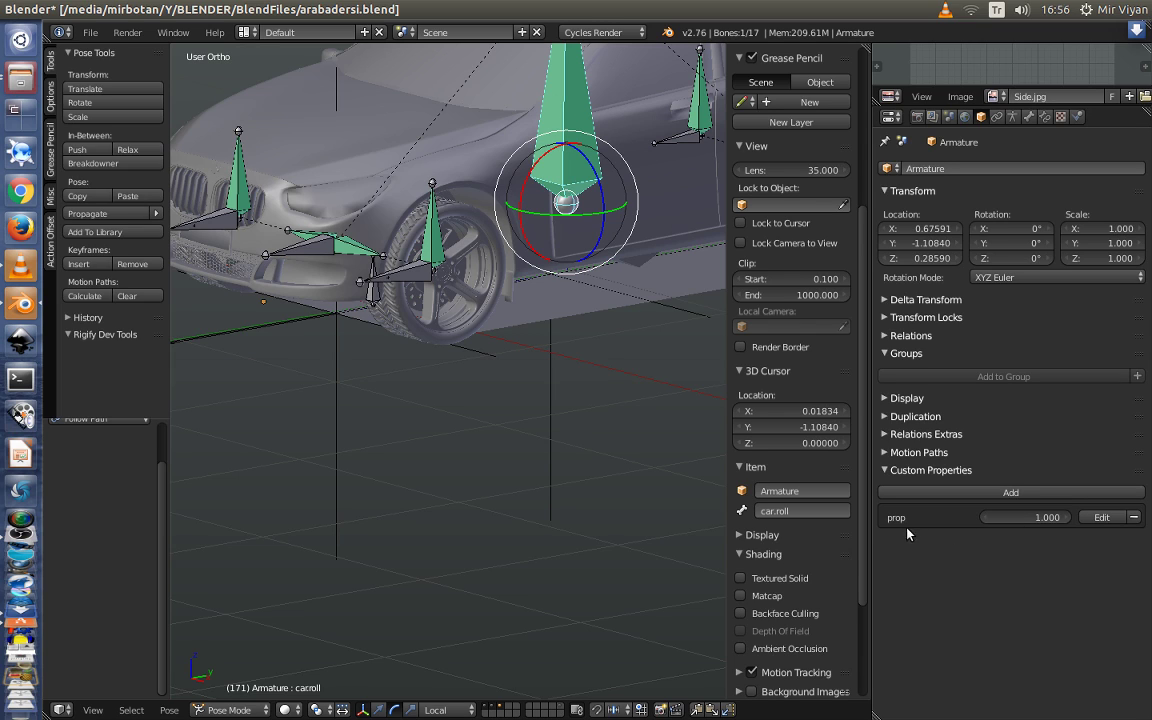
{"action": "left_click", "coordinate": [1104, 519]}
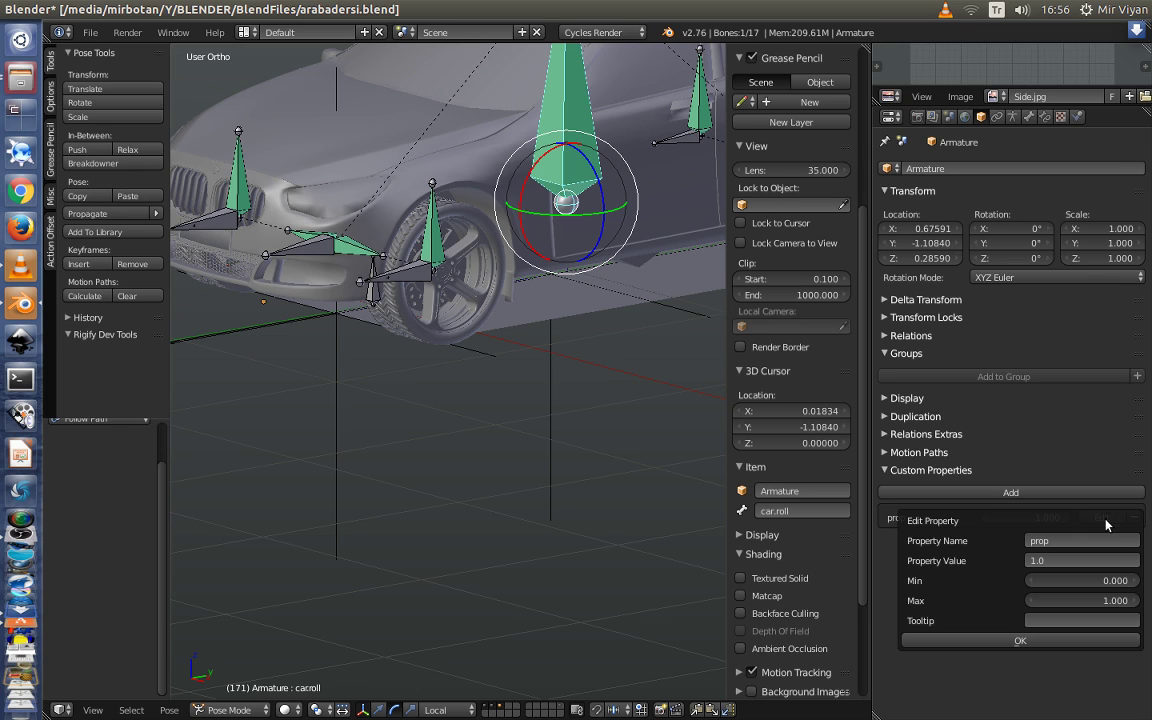
{"action": "left_click", "coordinate": [1058, 540]}
{"action": "type", "text": "pa"}
{"action": "type", "text": "thle"}
{"action": "type", "text": "n"}
{"action": "key", "text": "Return"}
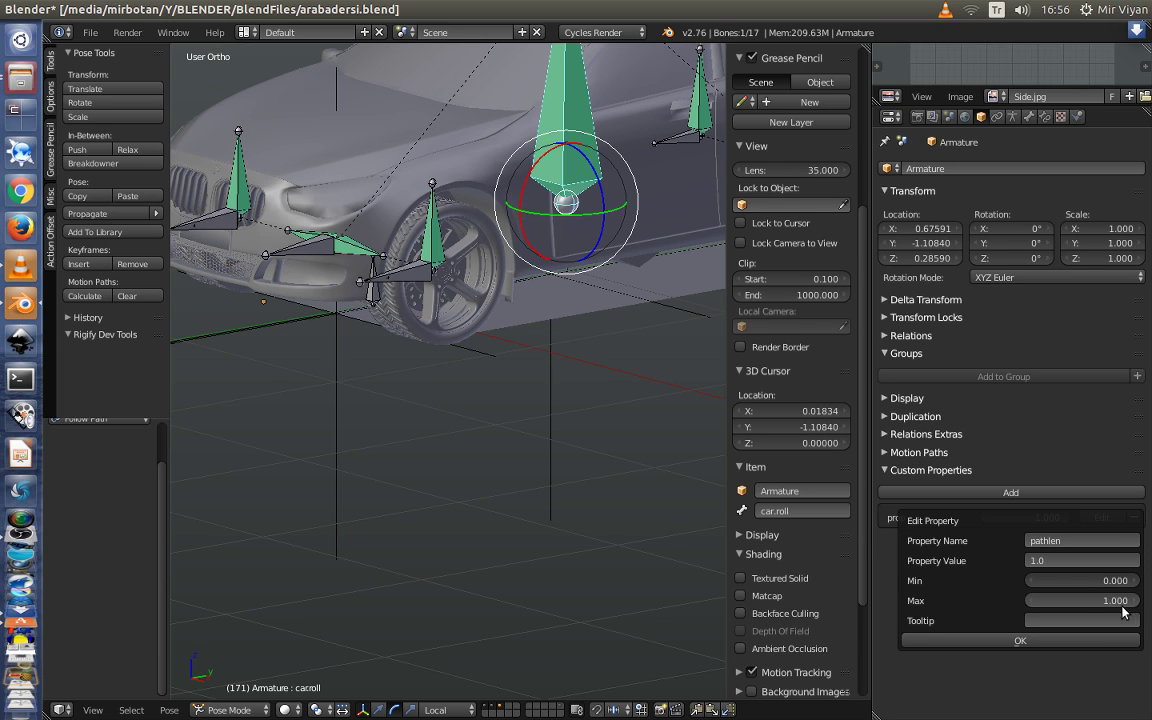
{"action": "left_click", "coordinate": [1089, 598]}
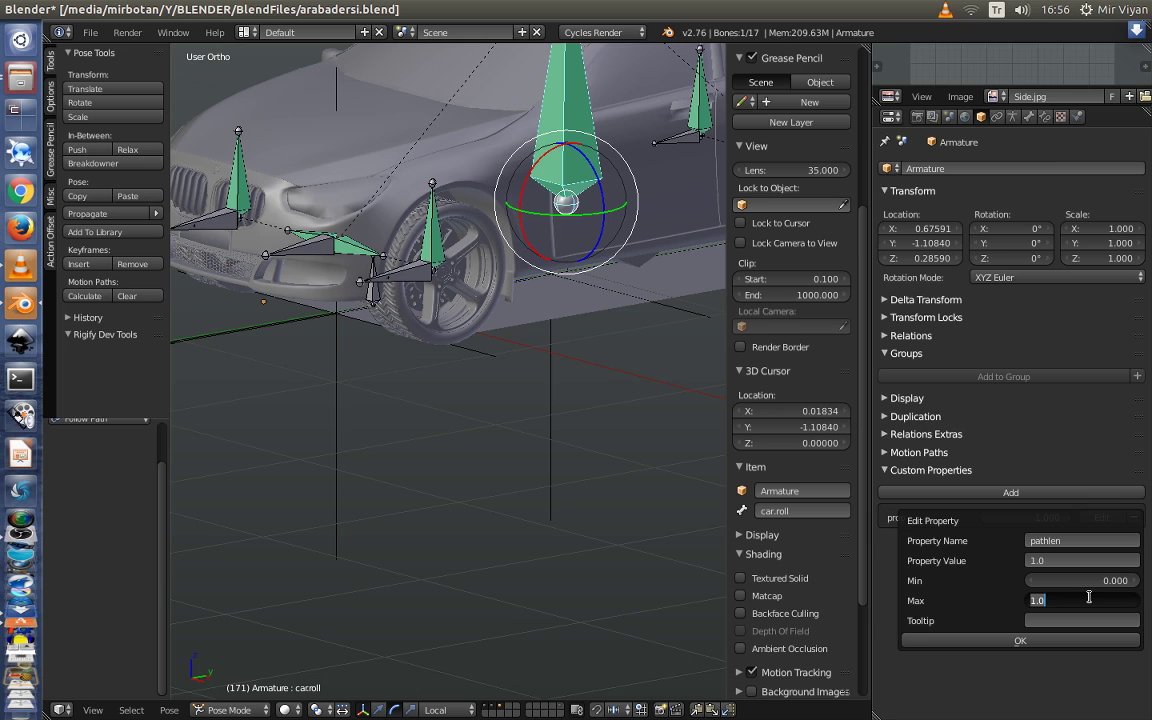
{"action": "type", "text": "50000"}
{"action": "type", "text": "0000"}
{"action": "key", "text": "Return"}
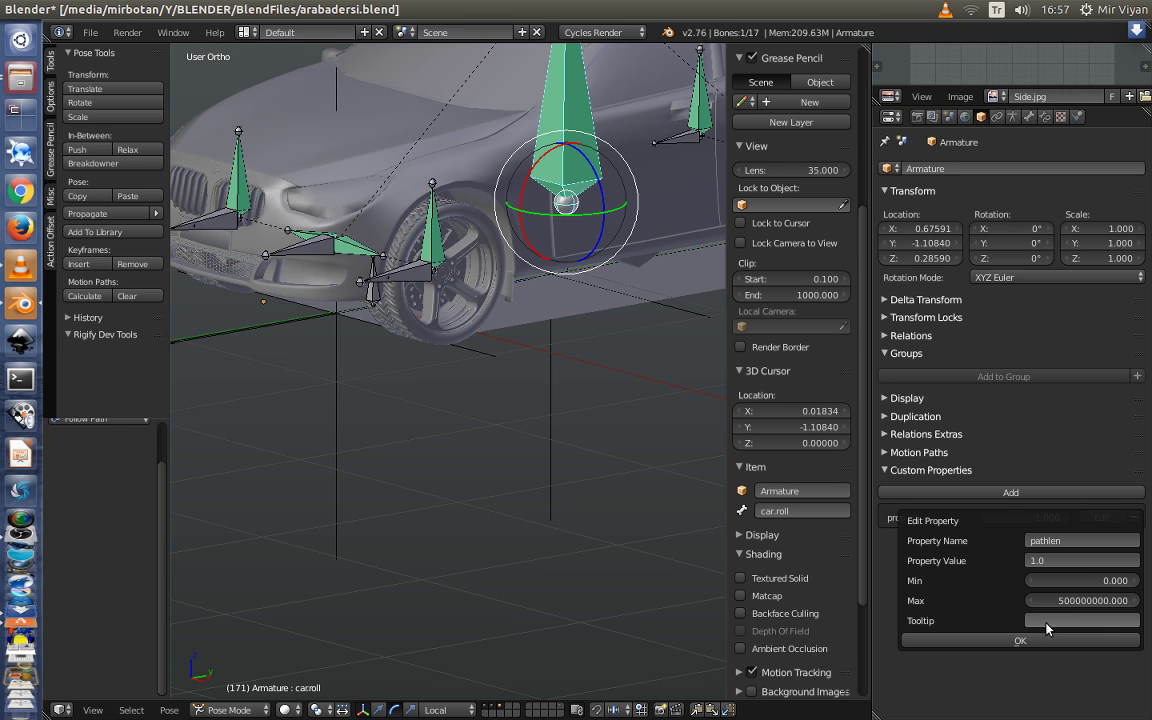
{"action": "left_click", "coordinate": [1020, 641]}
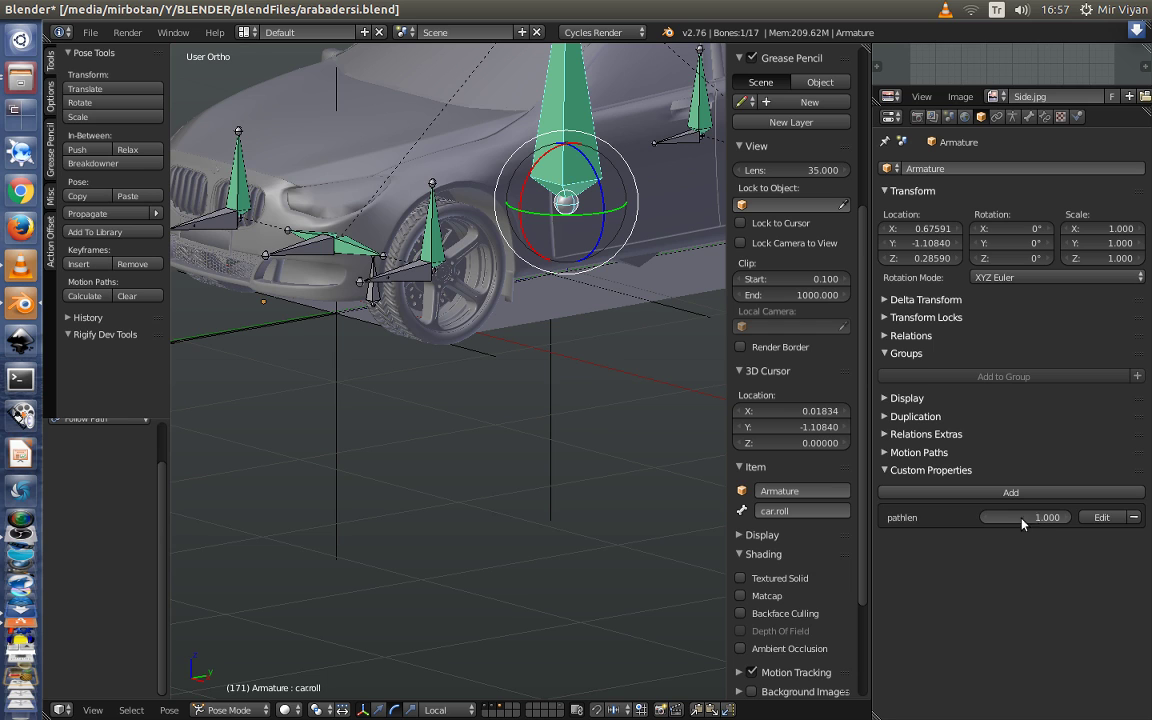
{"action": "scroll", "coordinate": [578, 322], "scroll_direction": "down", "scroll_amount": 3}
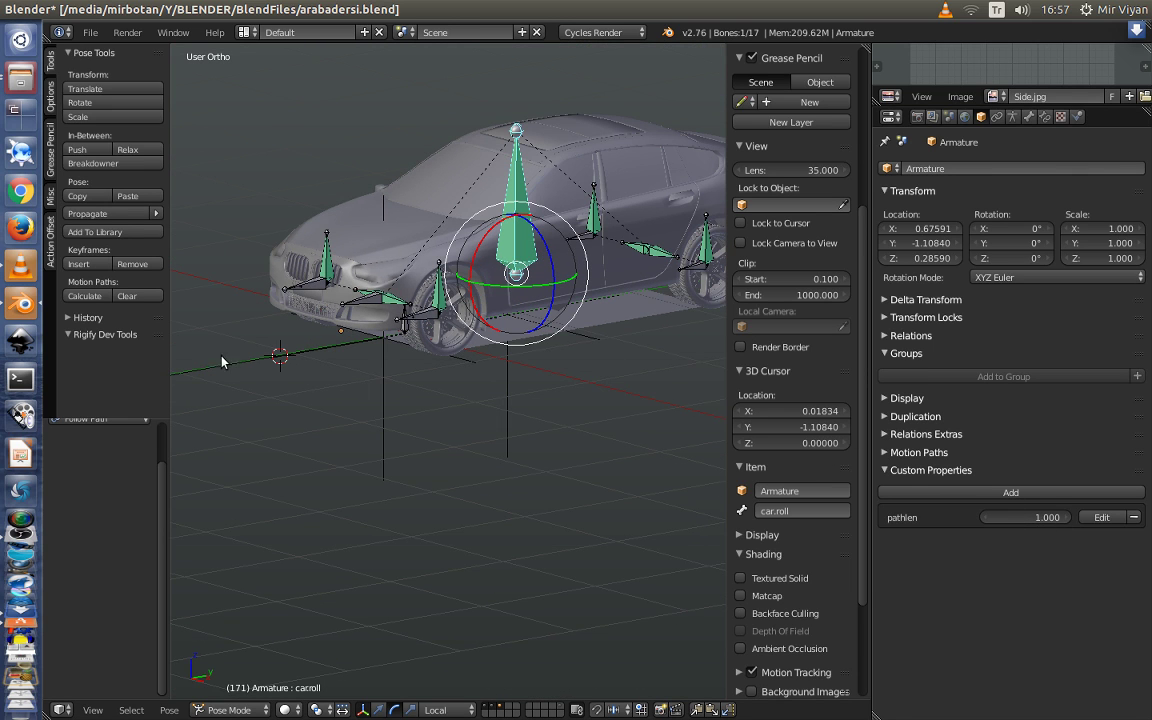
Scroll the sidebar to Curve Length and select NurbsPath, whose length reads 19.7994
{"action": "scroll", "coordinate": [462, 377], "scroll_direction": "down", "scroll_amount": 2}
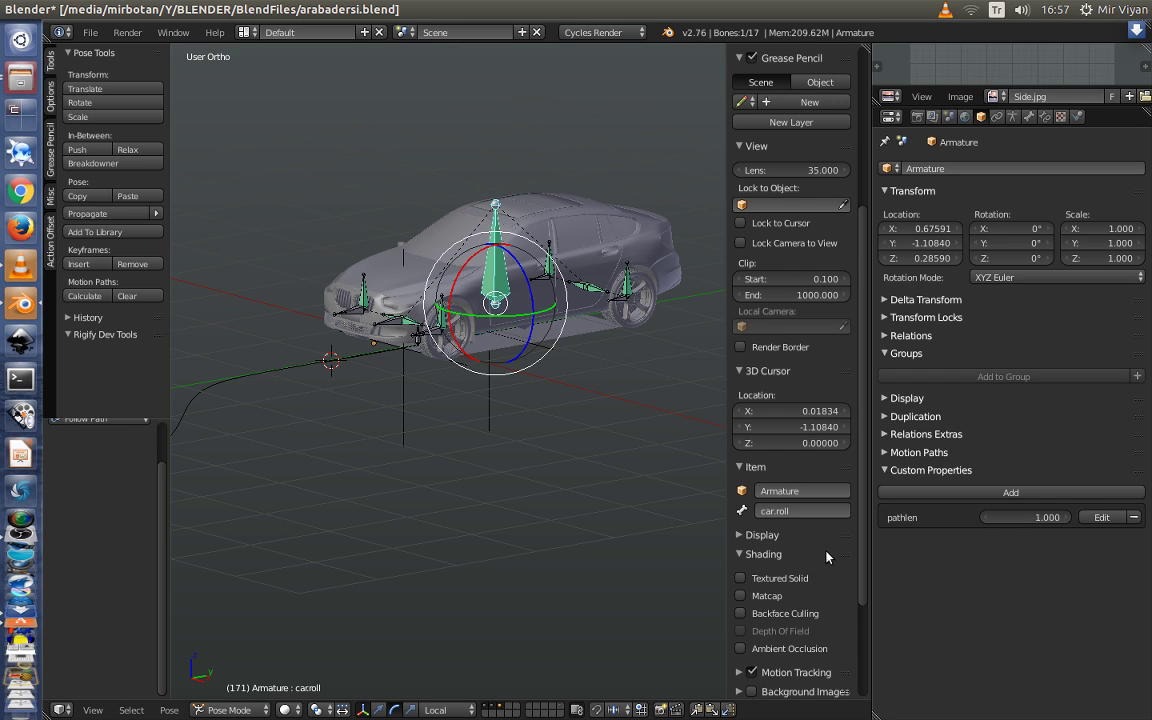
{"action": "scroll", "coordinate": [826, 558], "scroll_direction": "down", "scroll_amount": 4}
{"action": "scroll", "coordinate": [529, 406], "scroll_direction": "down", "scroll_amount": 5}
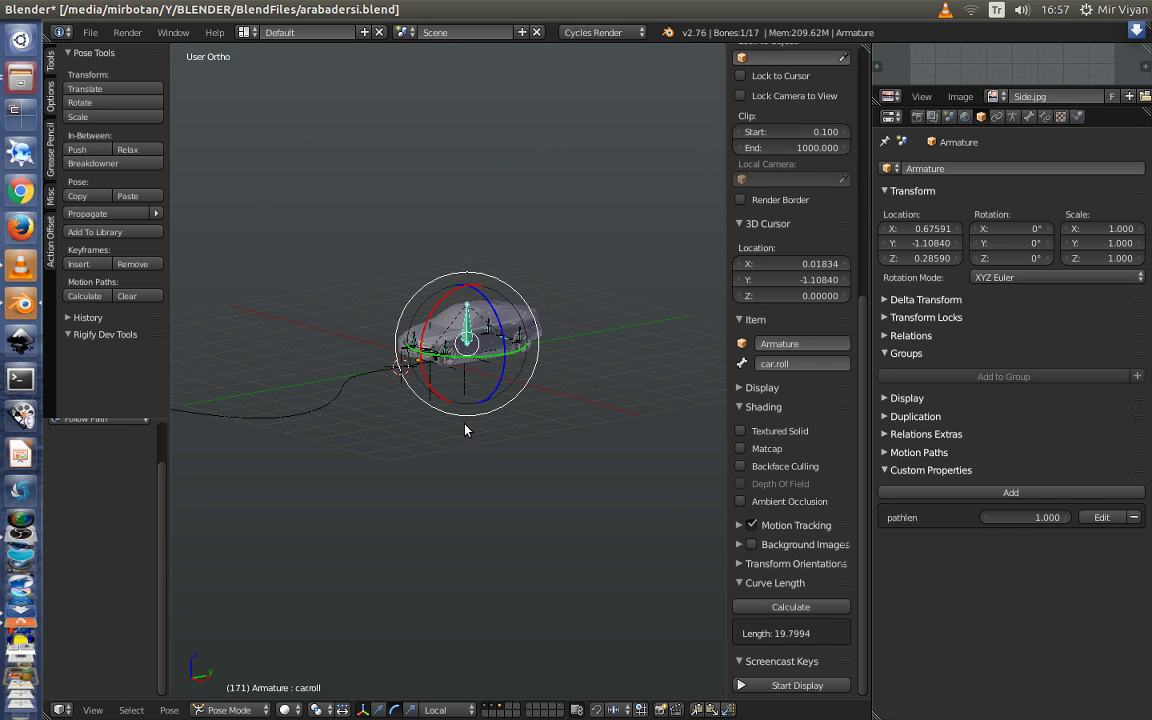
{"action": "scroll", "coordinate": [488, 437], "scroll_direction": "down", "scroll_amount": 5, "text": "shift"}
{"action": "scroll", "coordinate": [463, 437], "scroll_direction": "up", "scroll_amount": 5, "text": "ctrl"}
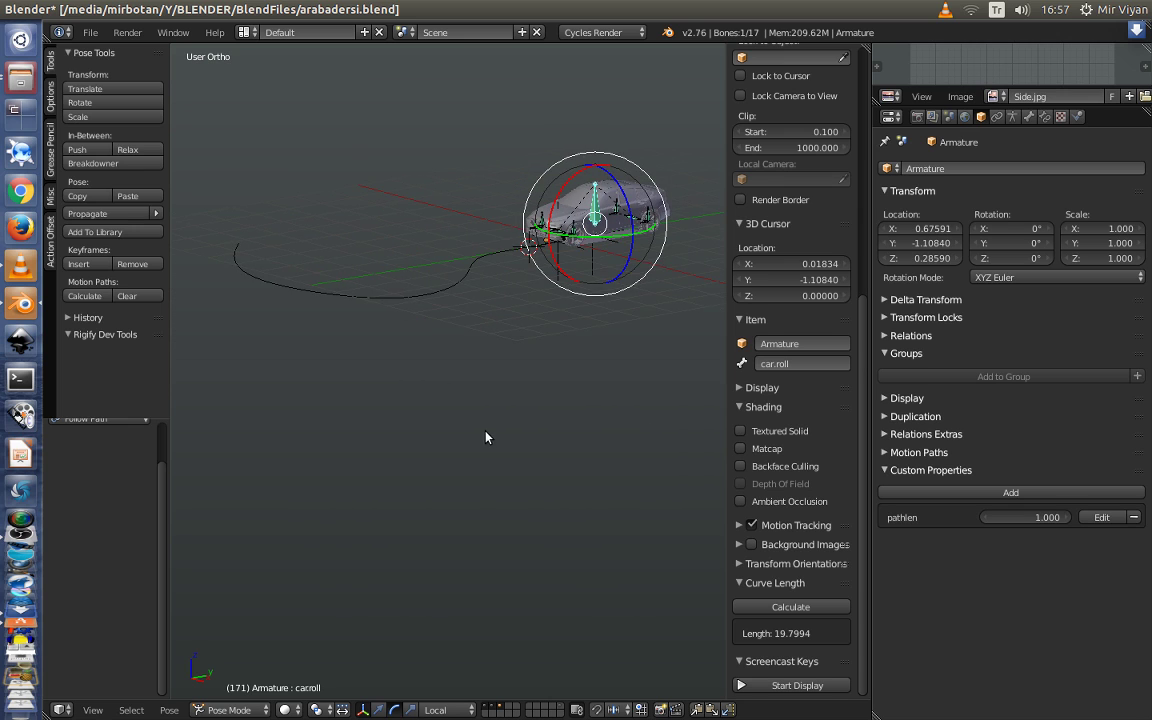
{"action": "scroll", "coordinate": [482, 422], "scroll_direction": "up", "scroll_amount": 4}
{"action": "scroll", "coordinate": [482, 422], "scroll_direction": "down", "scroll_amount": 5}
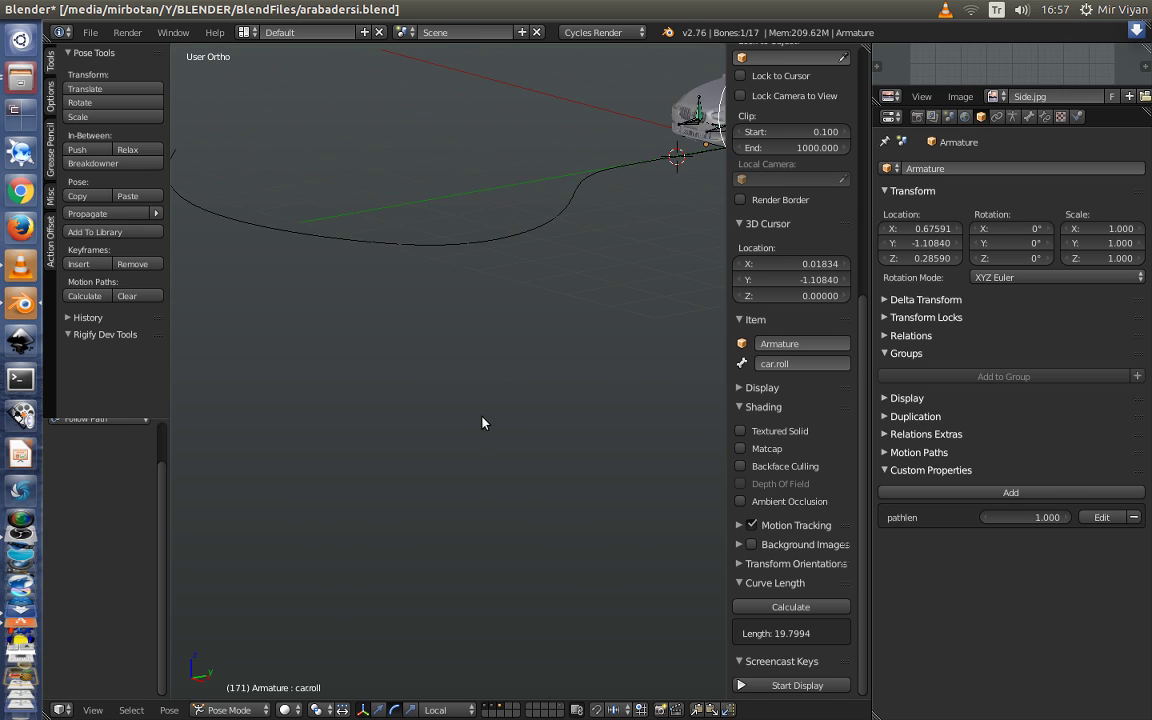
{"action": "scroll", "coordinate": [478, 400], "scroll_direction": "up", "scroll_amount": 3, "text": "shift"}
{"action": "right_click", "coordinate": [469, 316]}
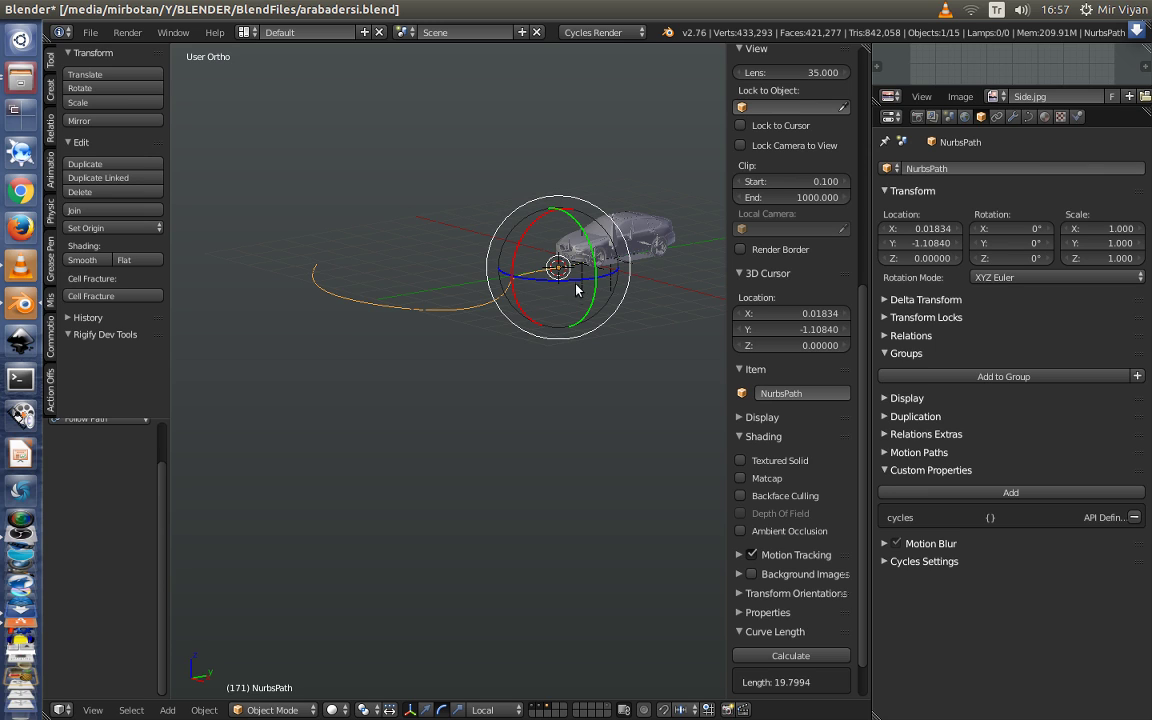
{"action": "middle_click_drag", "start_coordinate": [566, 446], "coordinate": [409, 241]}
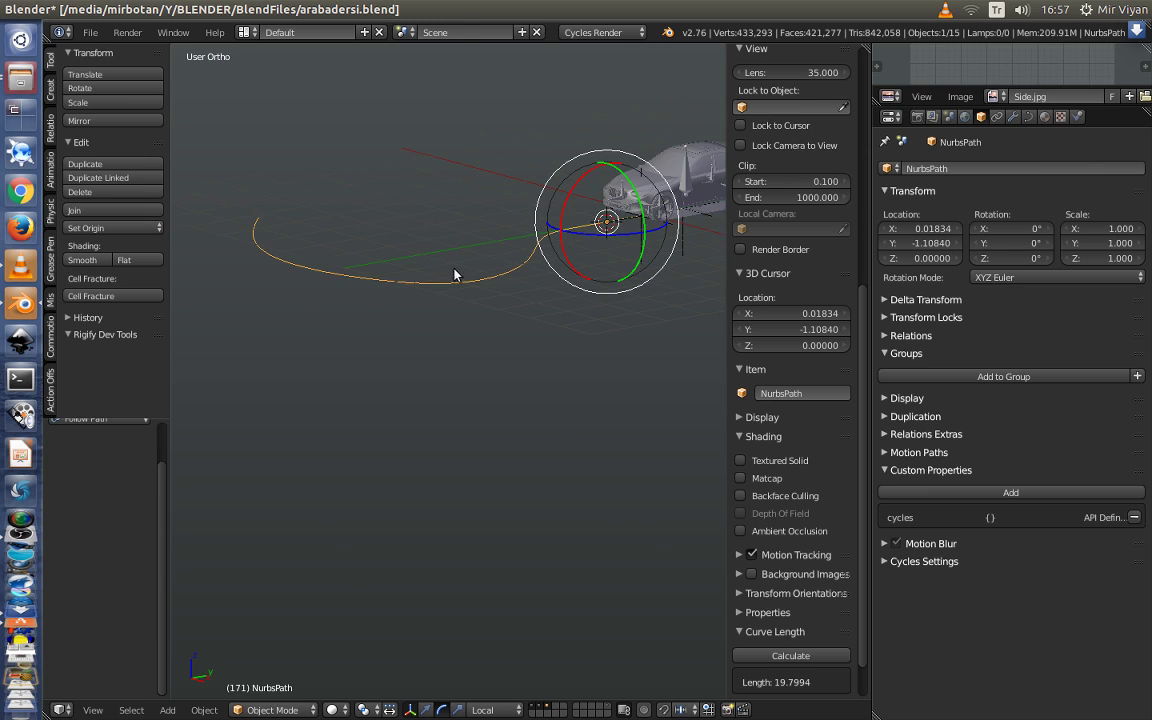
Open User Preferences and start Install from File in the Add-ons section
{"action": "left_click", "coordinate": [90, 34]}
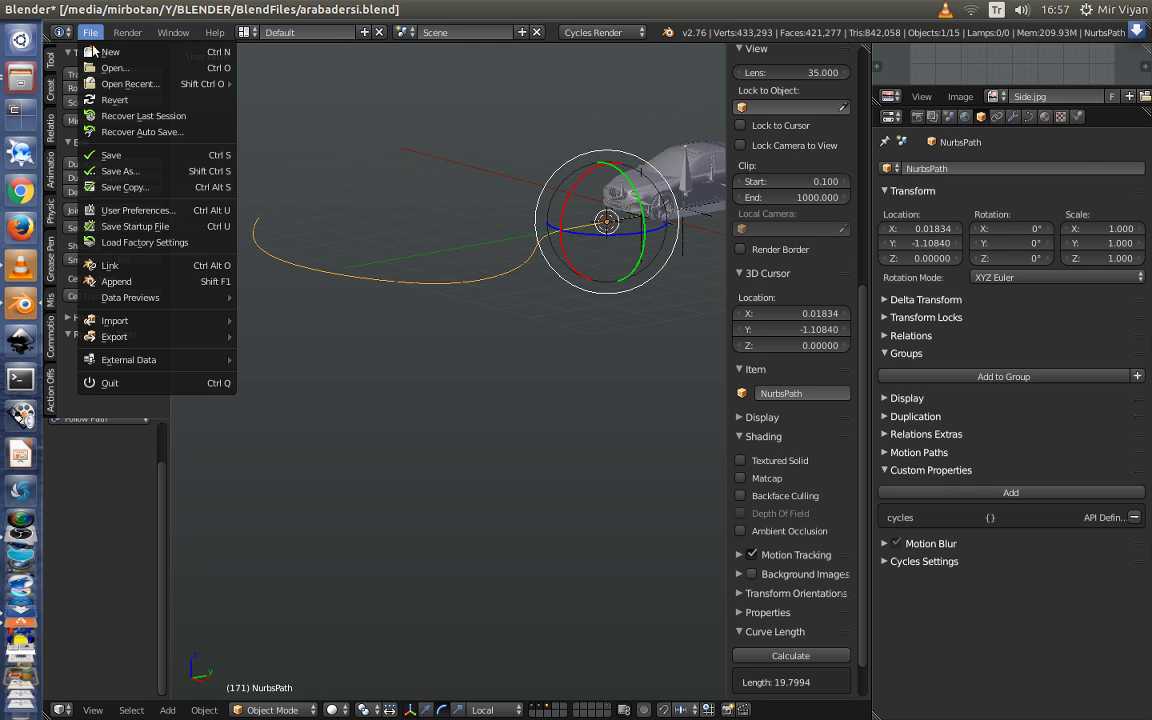
{"action": "left_click", "coordinate": [124, 212]}
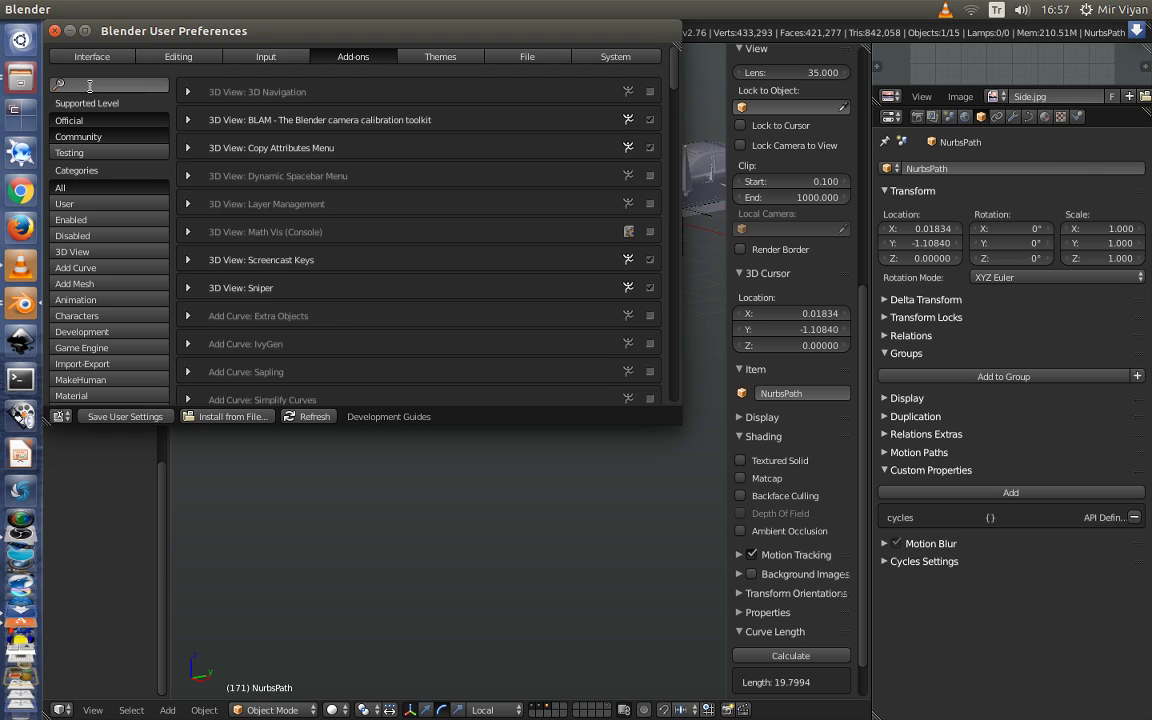
{"action": "left_click", "coordinate": [100, 86]}
{"action": "left_click", "coordinate": [228, 418]}
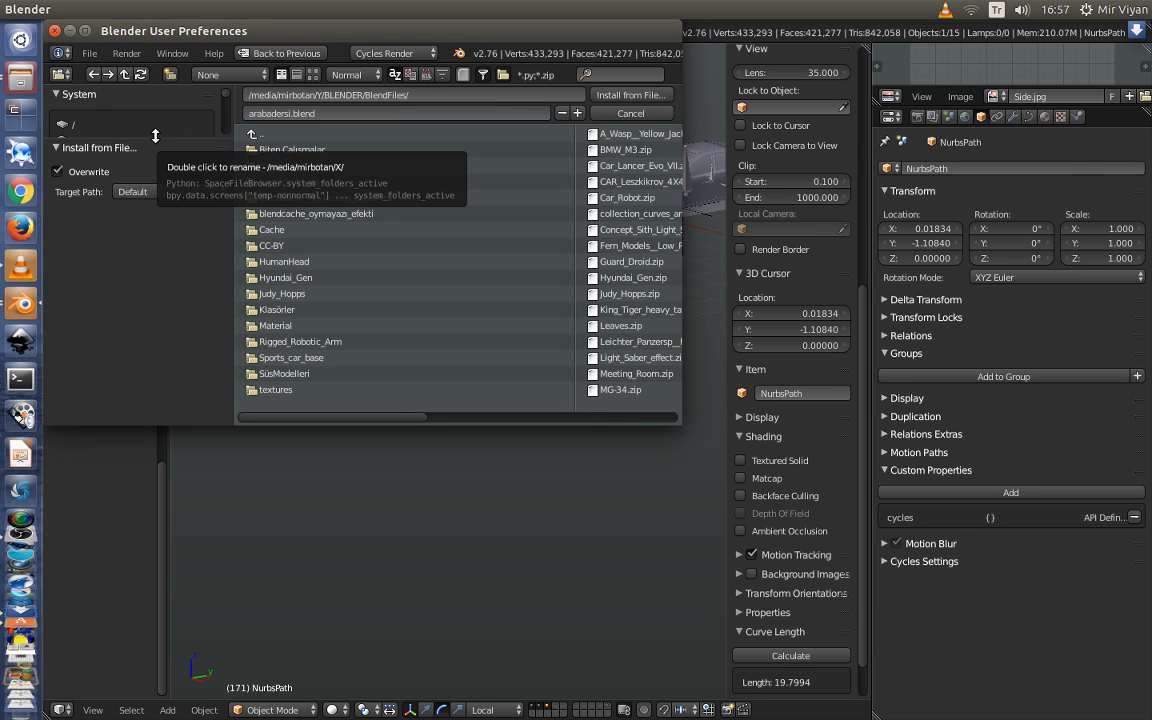
Browse to Y > BLENDER > Addons, then leave the file browser without installing
{"action": "left_click_drag", "start_coordinate": [151, 138], "coordinate": [151, 381]}
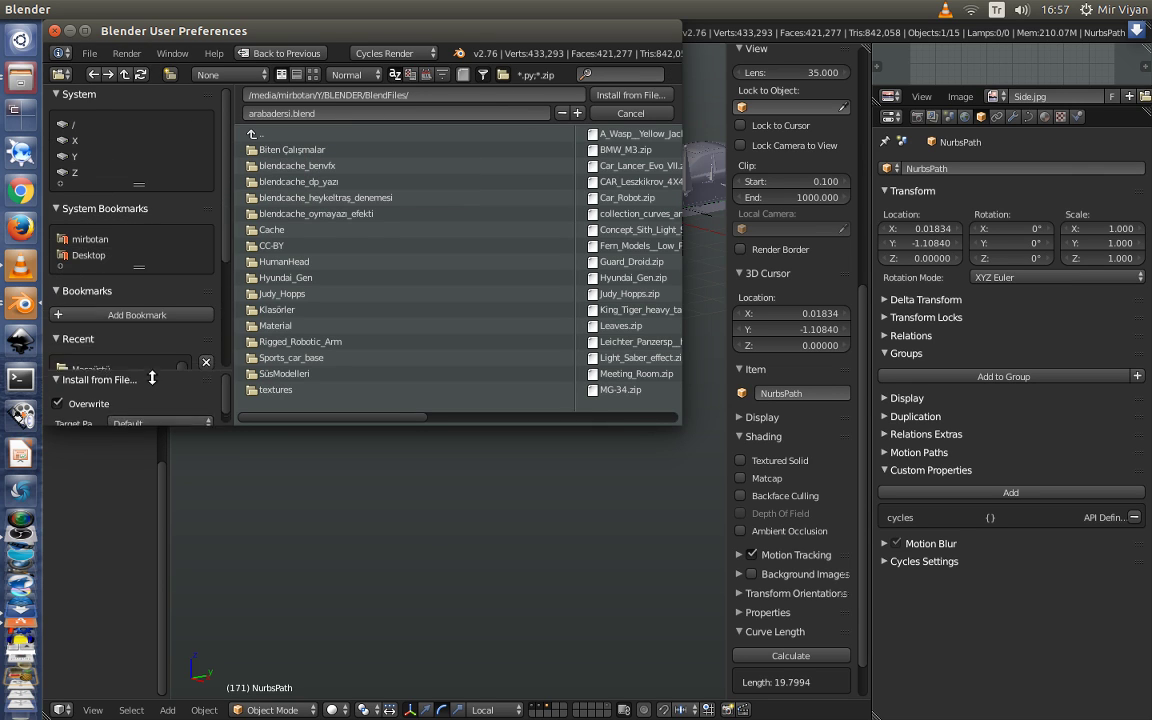
{"action": "scroll", "coordinate": [170, 318], "scroll_direction": "down", "scroll_amount": 3}
{"action": "left_click", "coordinate": [97, 366]}
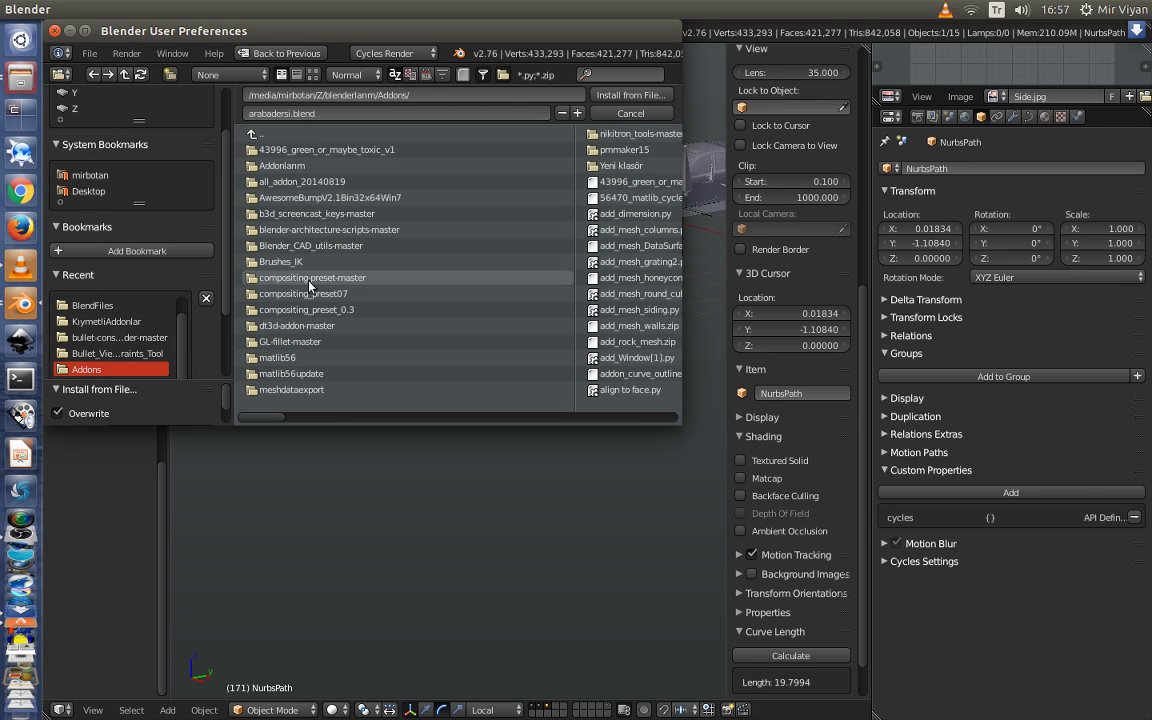
{"action": "left_click", "coordinate": [75, 92]}
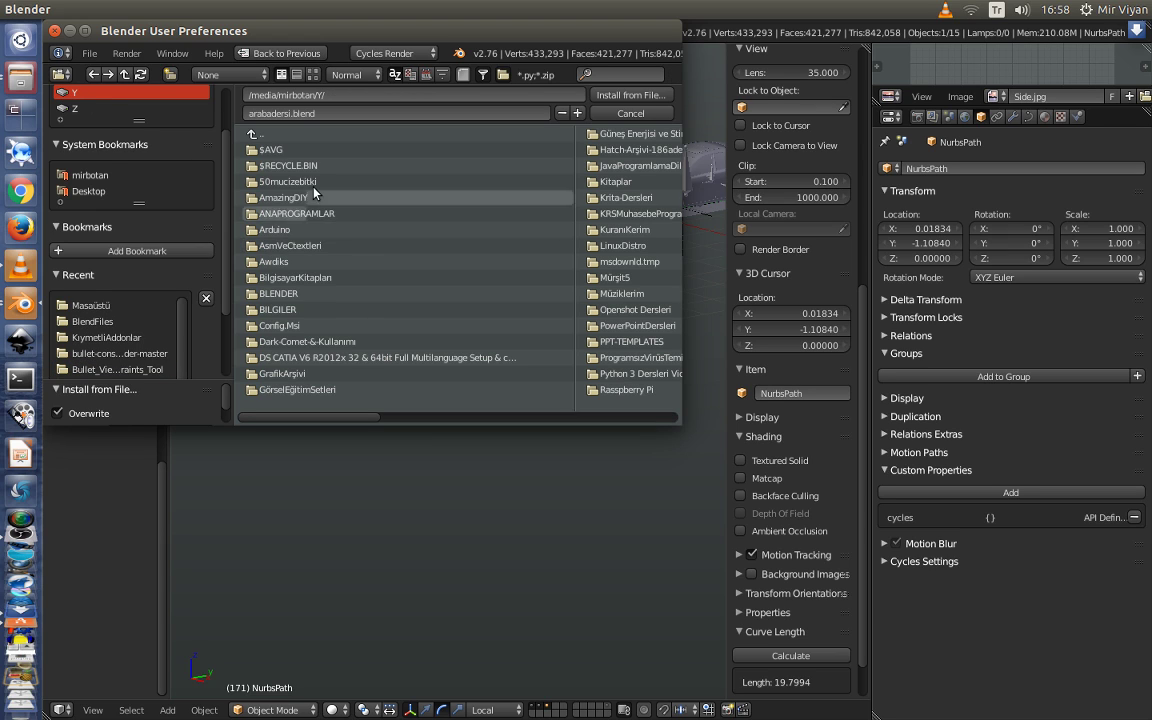
{"action": "left_click", "coordinate": [288, 292]}
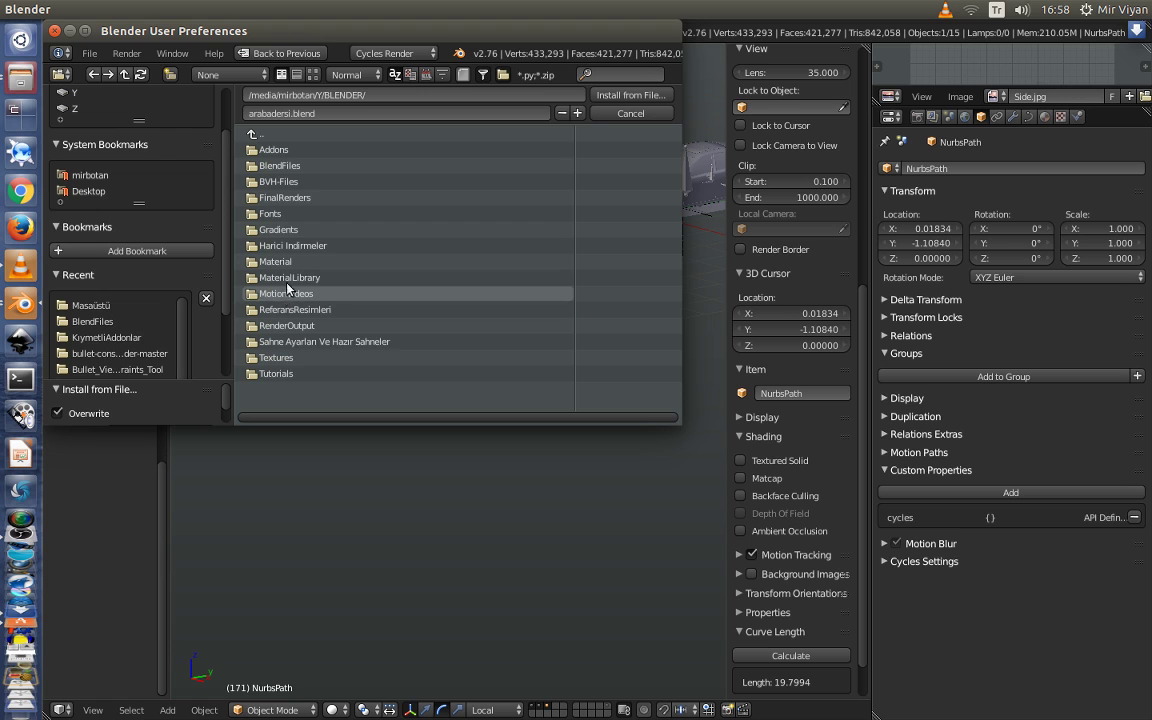
{"action": "left_click", "coordinate": [268, 149]}
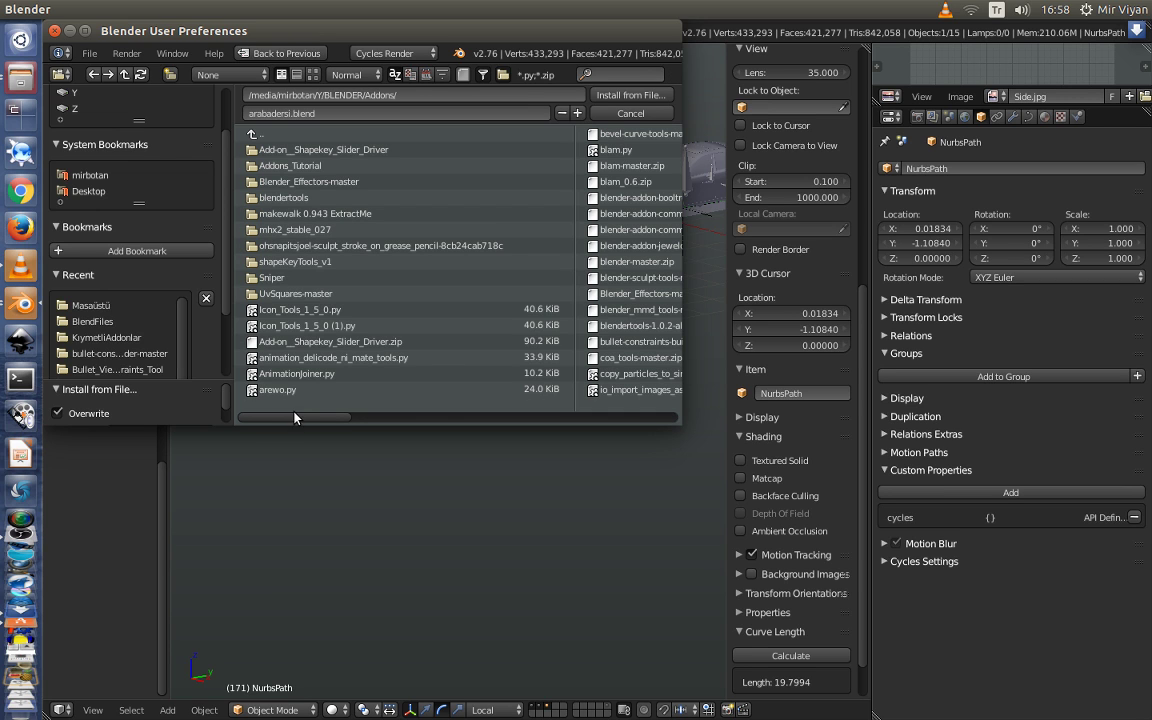
{"action": "scroll", "coordinate": [356, 370], "scroll_direction": "down", "scroll_amount": 5}
{"action": "mouse_move", "coordinate": [370, 418]}
{"action": "left_mouse_down"}
{"action": "mouse_move", "coordinate": [313, 414]}
{"action": "mouse_move", "coordinate": [494, 420]}
{"action": "mouse_move", "coordinate": [430, 410]}
{"action": "left_mouse_up"}
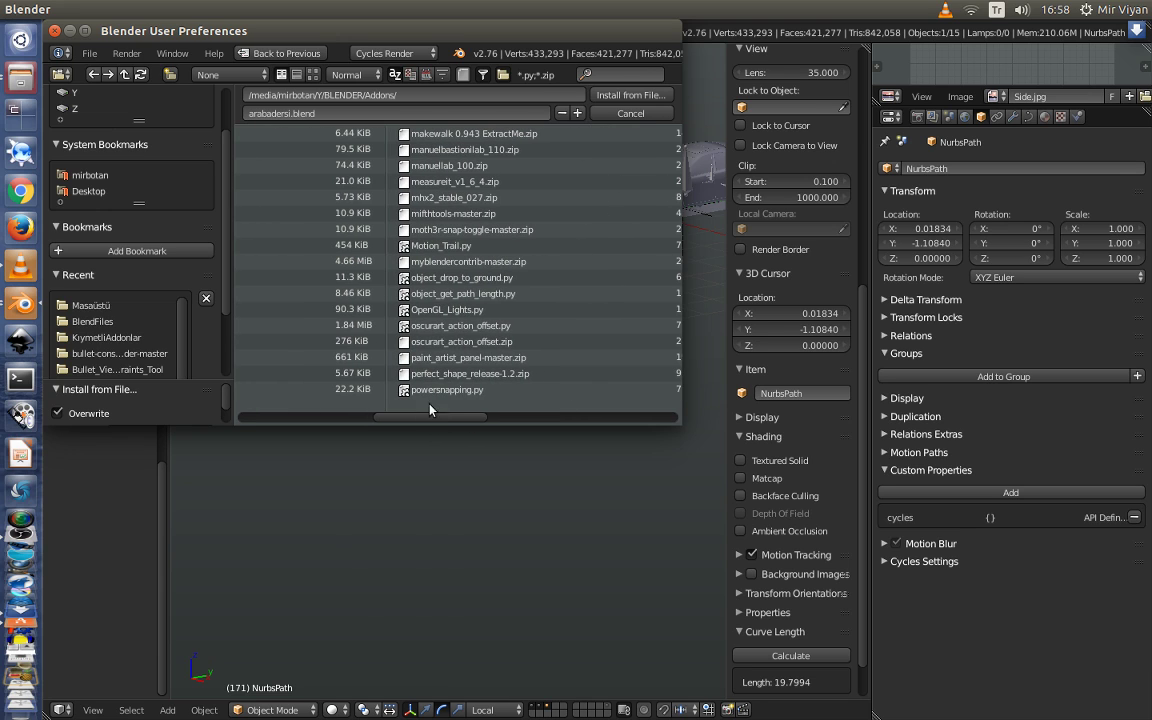
{"action": "left_click_drag", "start_coordinate": [426, 414], "coordinate": [322, 417]}
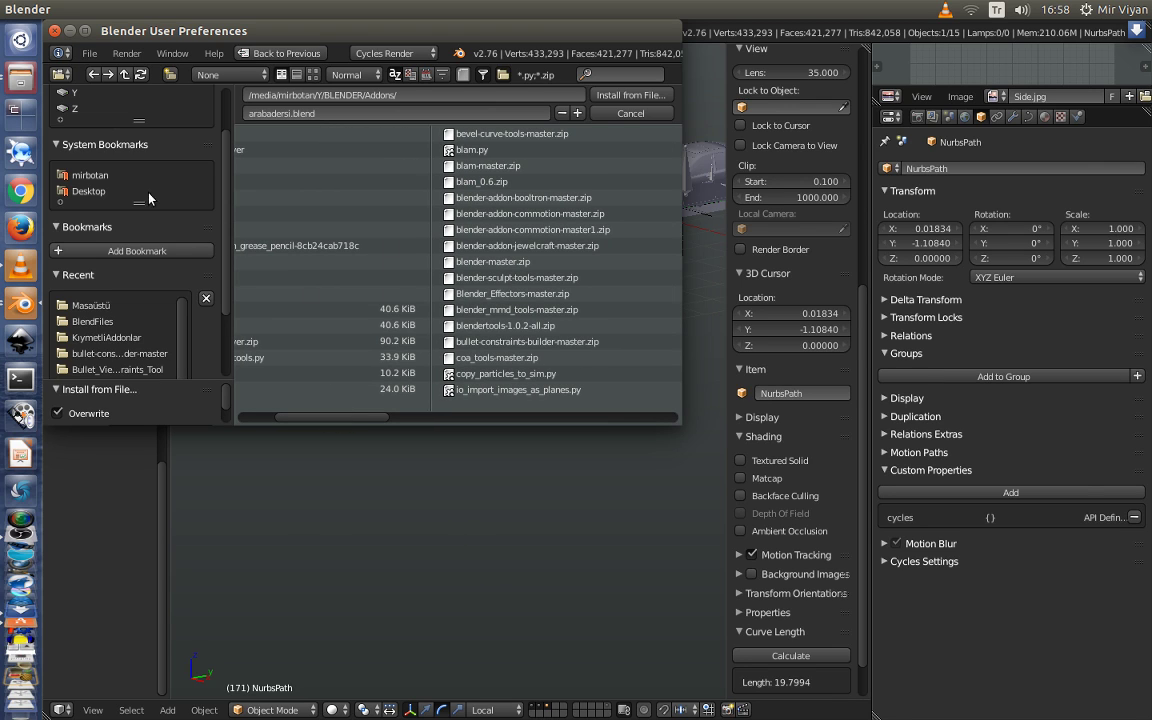
{"action": "left_click", "coordinate": [275, 57]}
Search the add-ons for 'path' to find Object: Get Path Length
{"action": "left_click", "coordinate": [127, 84]}
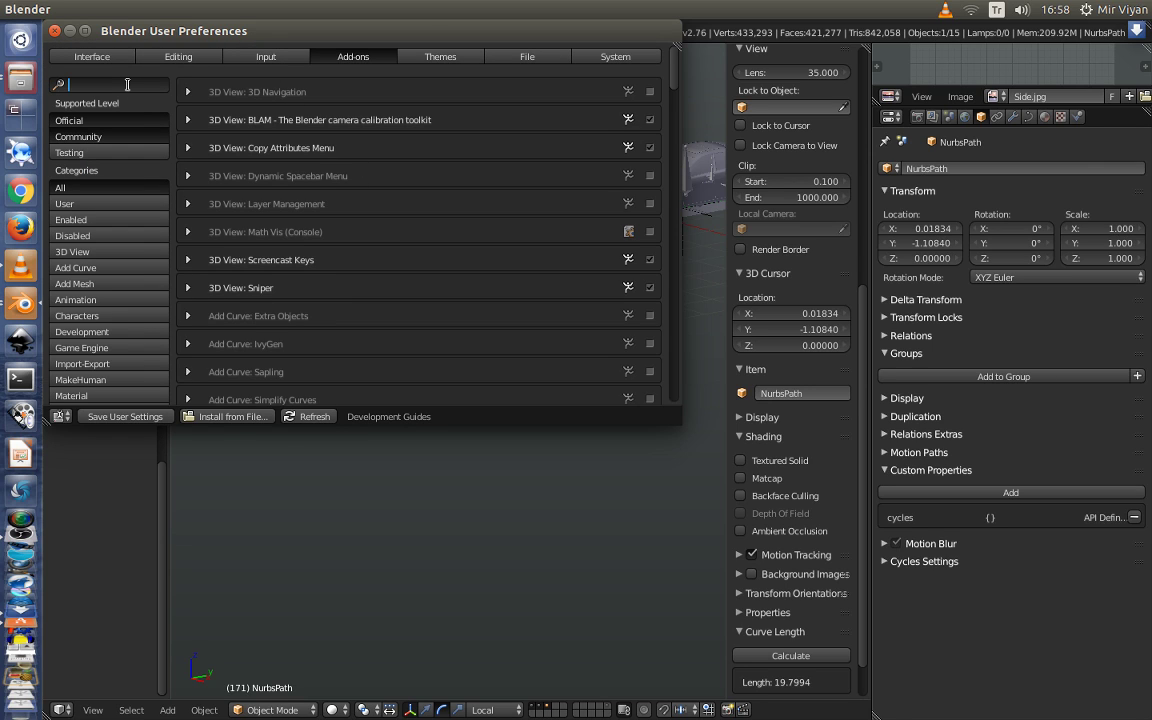
{"action": "type", "text": "curve"}
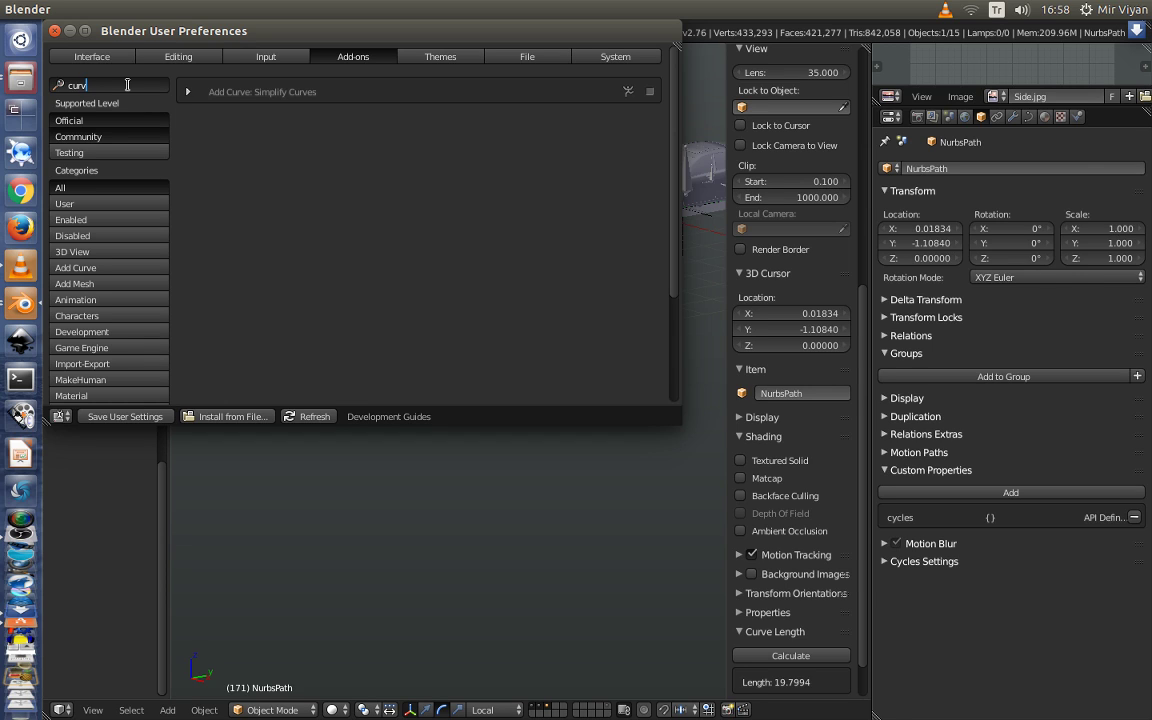
{"action": "key", "text": "BackSpace"}
{"action": "key", "text": "BackSpace"}
{"action": "key", "text": "BackSpace"}
{"action": "type", "text": "pa"}
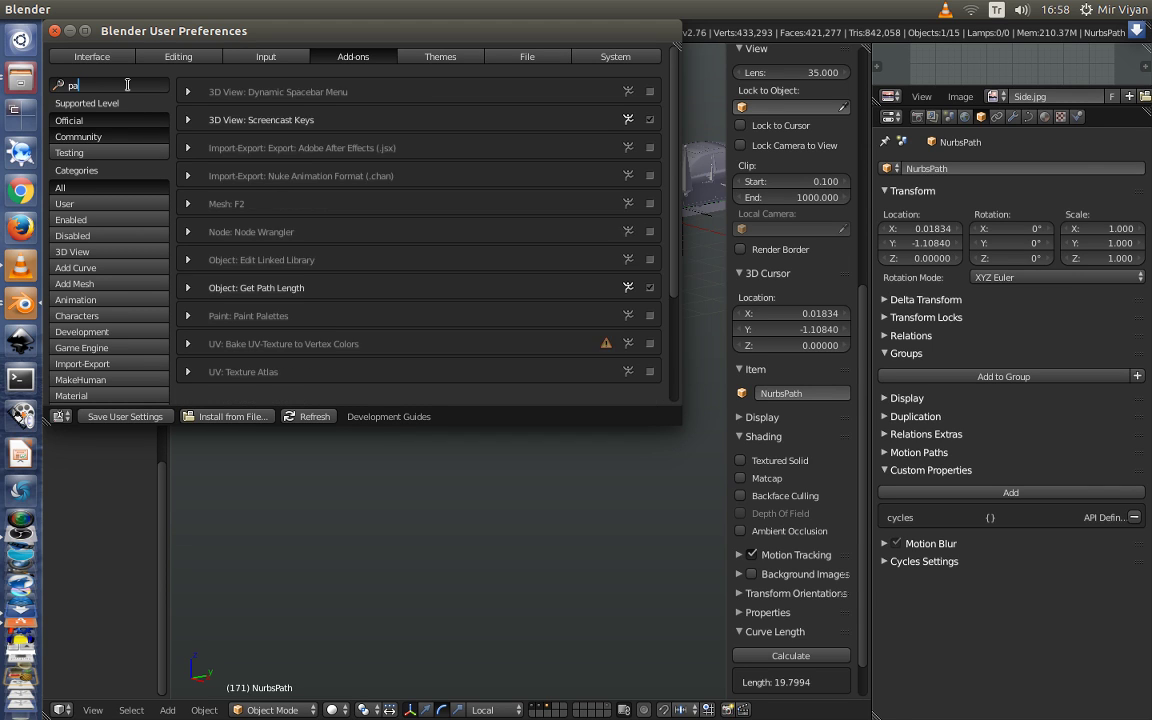
{"action": "type", "text": "th"}
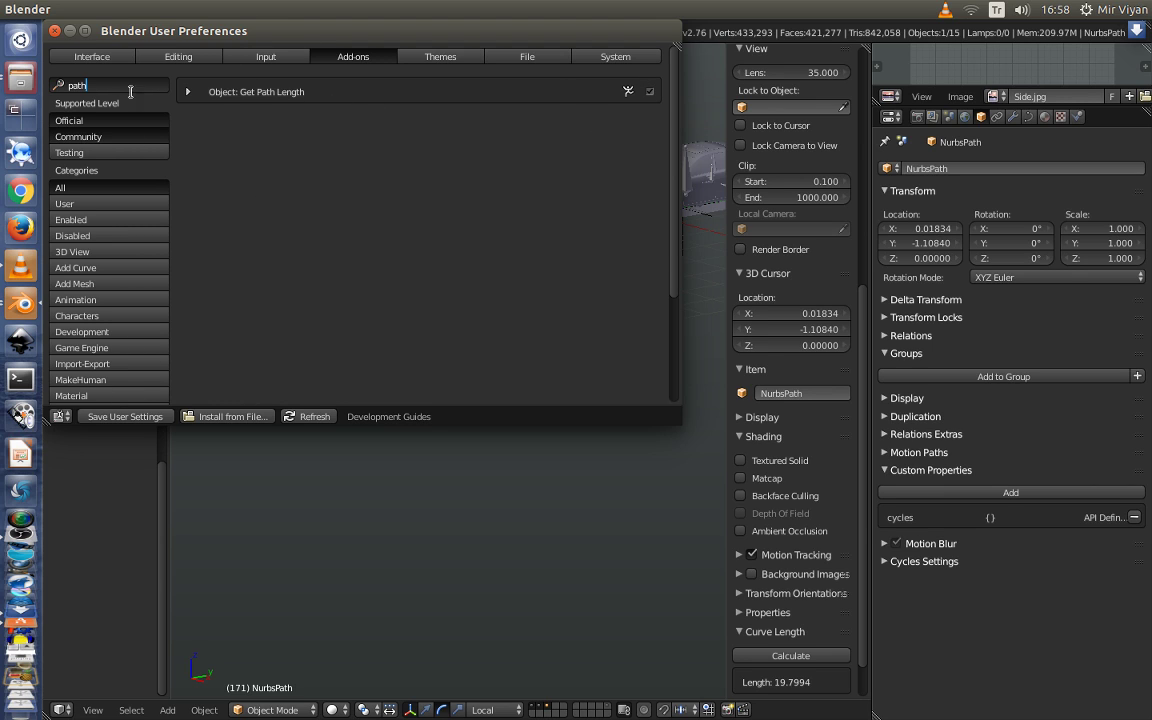
Close User Preferences and calculate the curve length, now 17.3554
{"action": "left_click", "coordinate": [52, 31]}
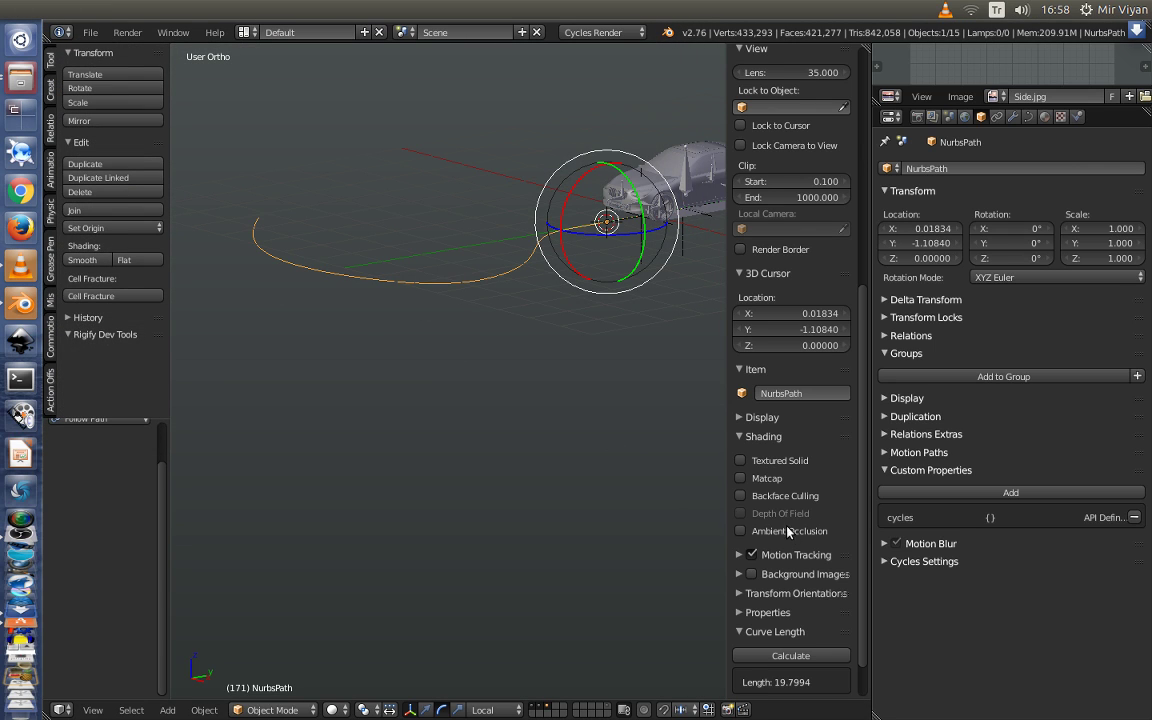
{"action": "scroll", "coordinate": [620, 573], "scroll_direction": "down", "scroll_amount": 3}
{"action": "middle_click_drag", "start_coordinate": [530, 401], "coordinate": [420, 278]}
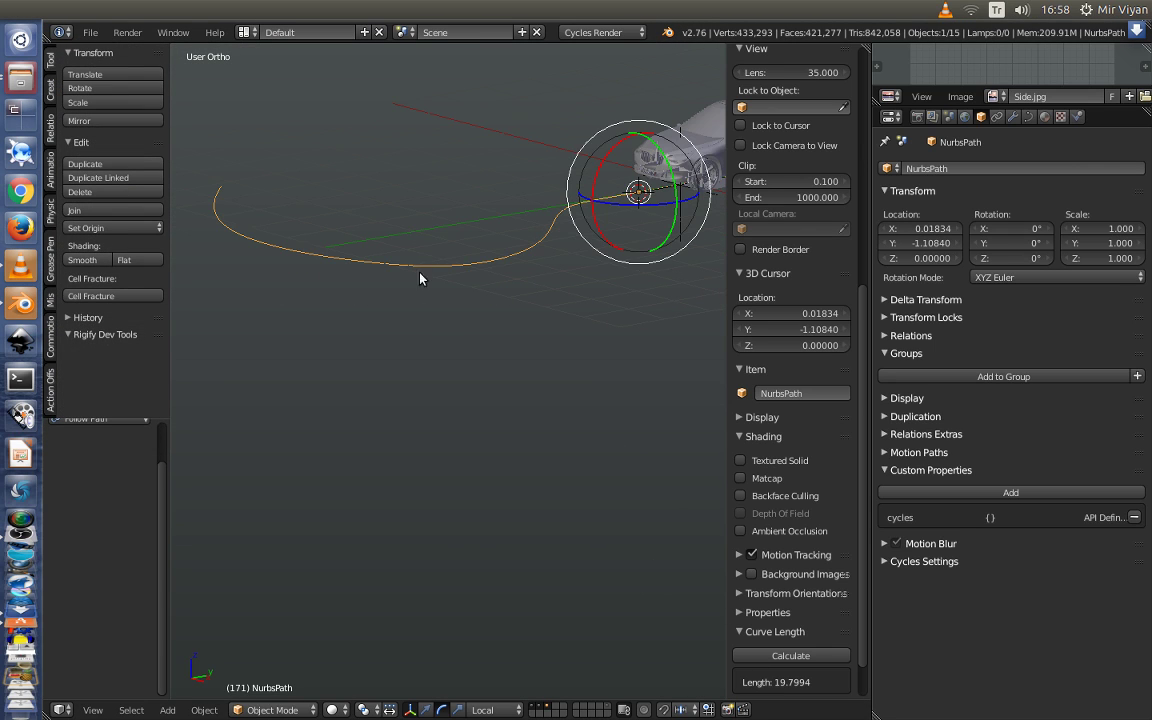
{"action": "left_click", "coordinate": [795, 657]}
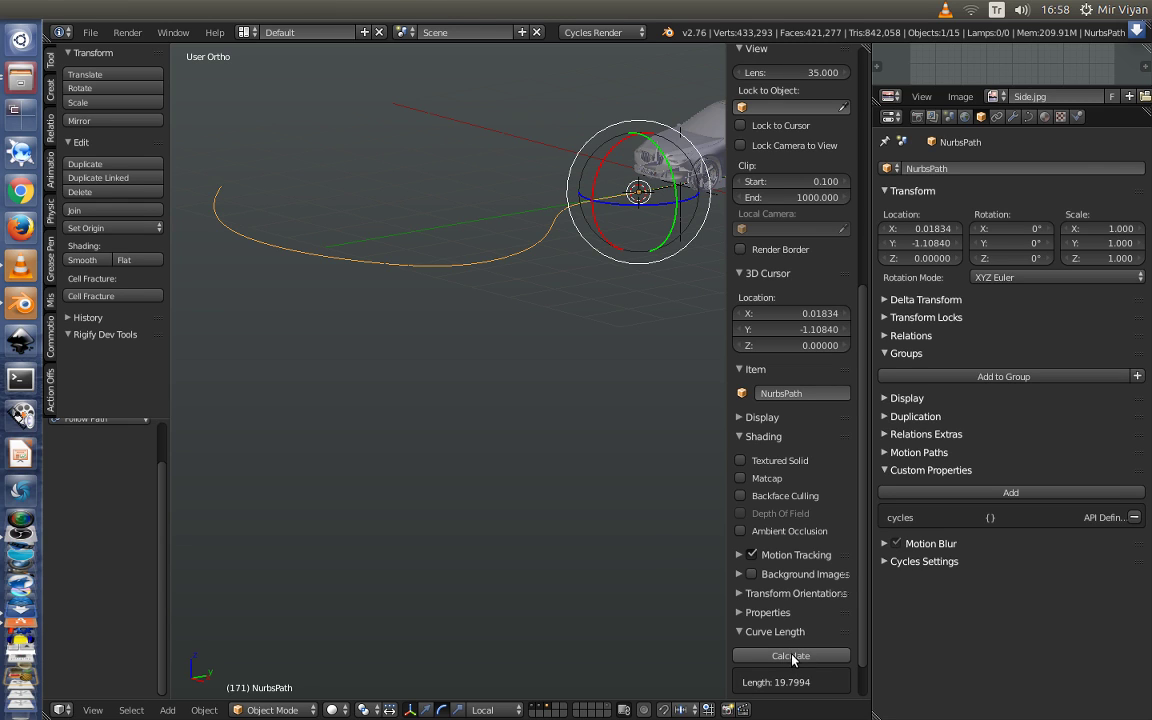
Deselect the path, select the car's armature and switch it into Pose Mode
{"action": "key", "text": "ctrl+z"}
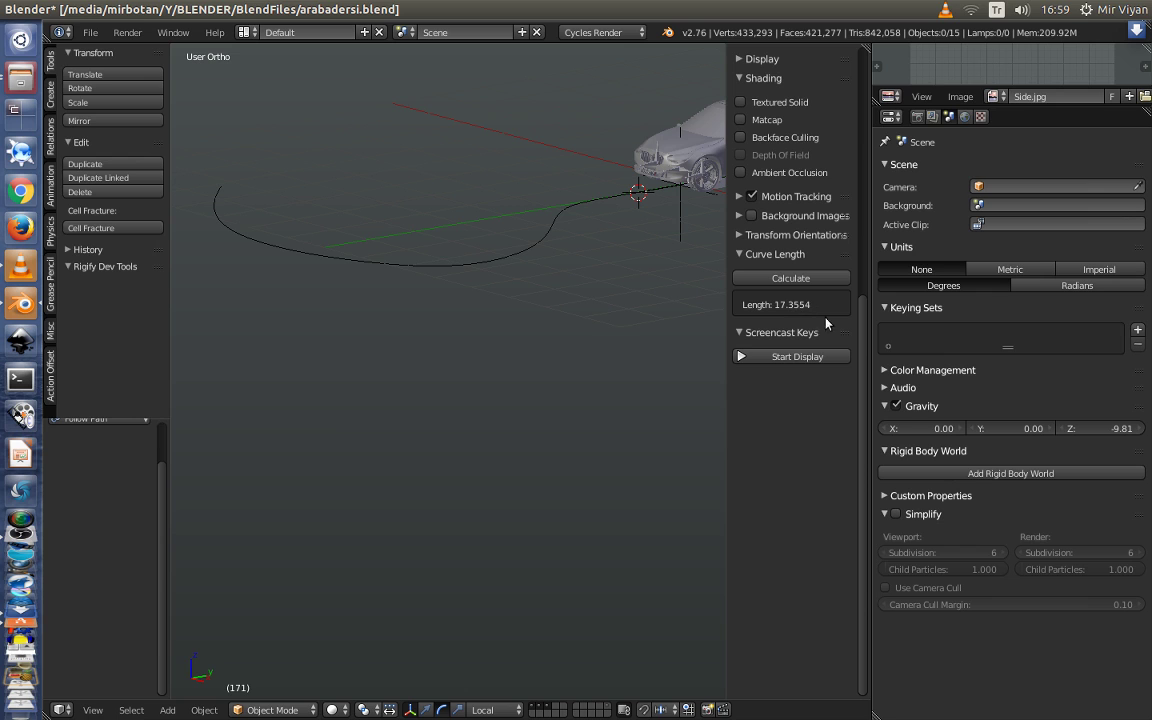
{"action": "middle_click_drag", "start_coordinate": [632, 185], "coordinate": [544, 223], "text": "shift"}
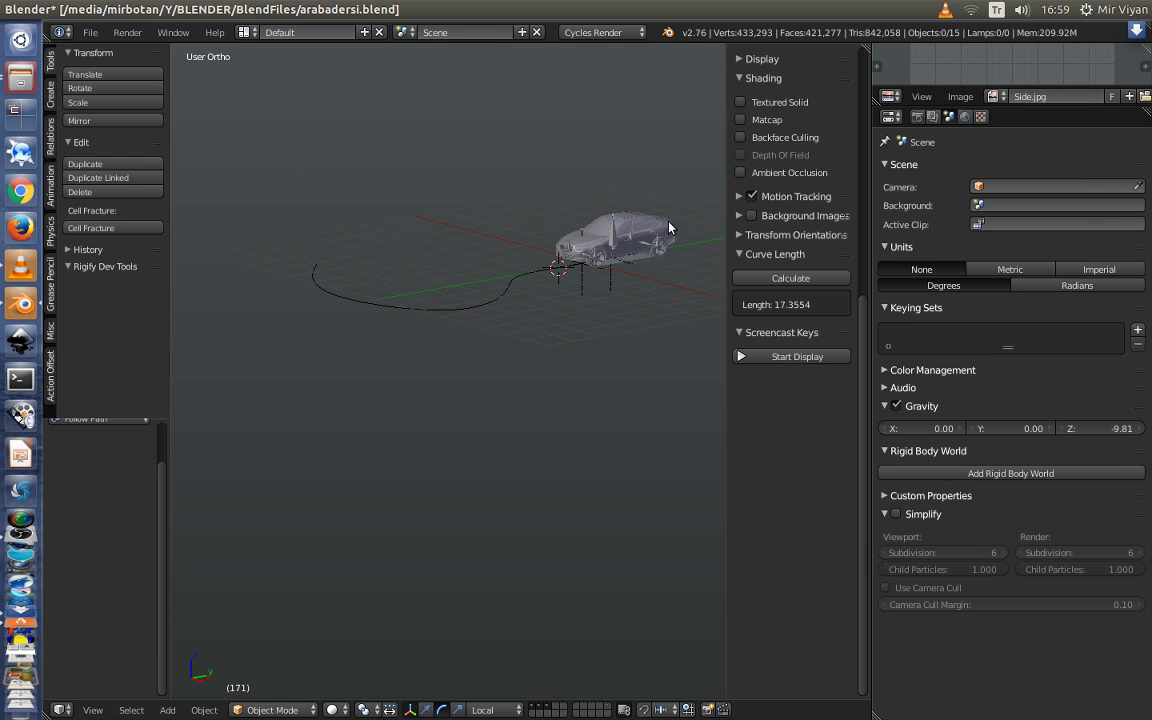
{"action": "scroll", "coordinate": [492, 204], "scroll_direction": "up", "scroll_amount": 2}
{"action": "right_click", "coordinate": [524, 98]}
{"action": "key", "text": "ctrl+Tab"}
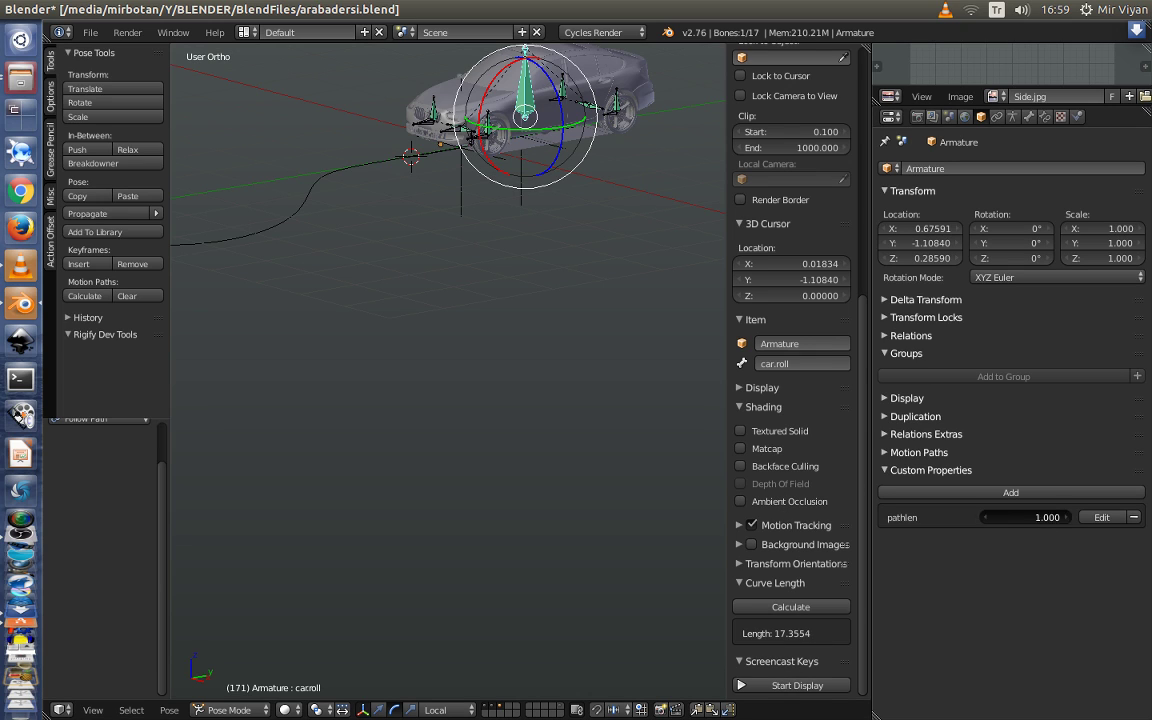
Enter 17.3554 as the armature's pathlen custom property value, so it shows 17.355
{"action": "left_click", "coordinate": [1040, 517]}
{"action": "type", "text": "17.3"}
{"action": "type", "text": "554"}
{"action": "key", "text": "Return"}
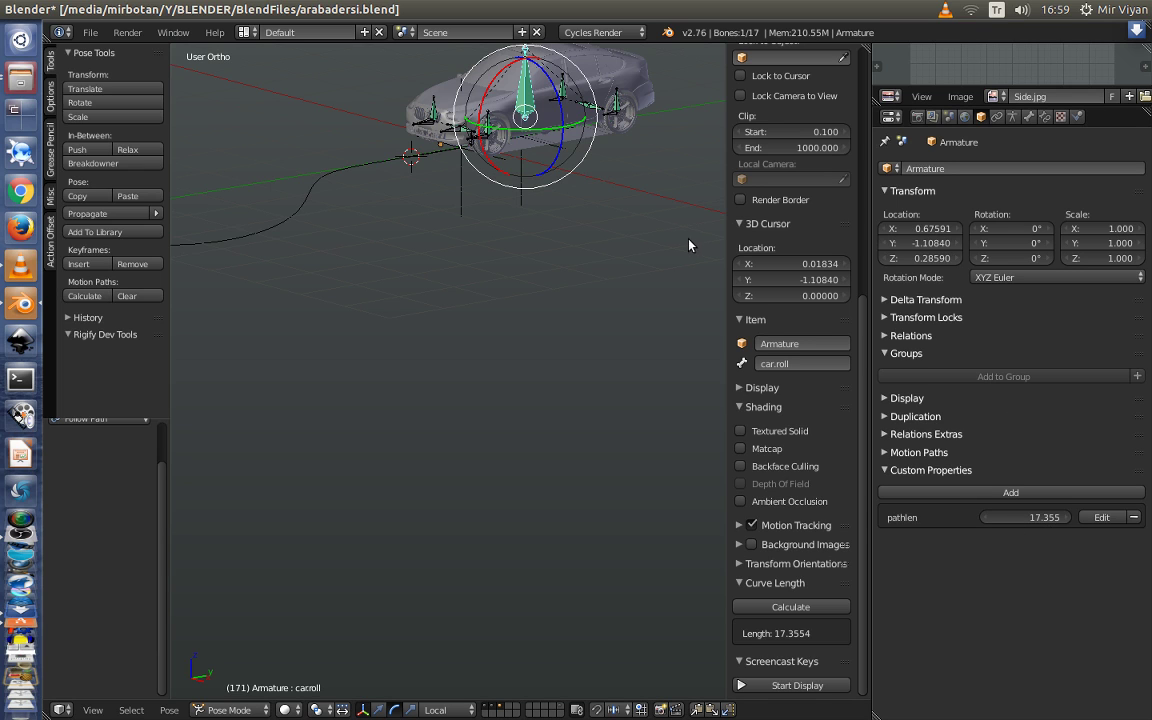
{"action": "mouse_move", "coordinate": [689, 244]}
{"action": "middle_mouse_down"}
{"action": "mouse_move", "coordinate": [584, 290]}
{"action": "mouse_move", "coordinate": [521, 337]}
{"action": "middle_mouse_up"}
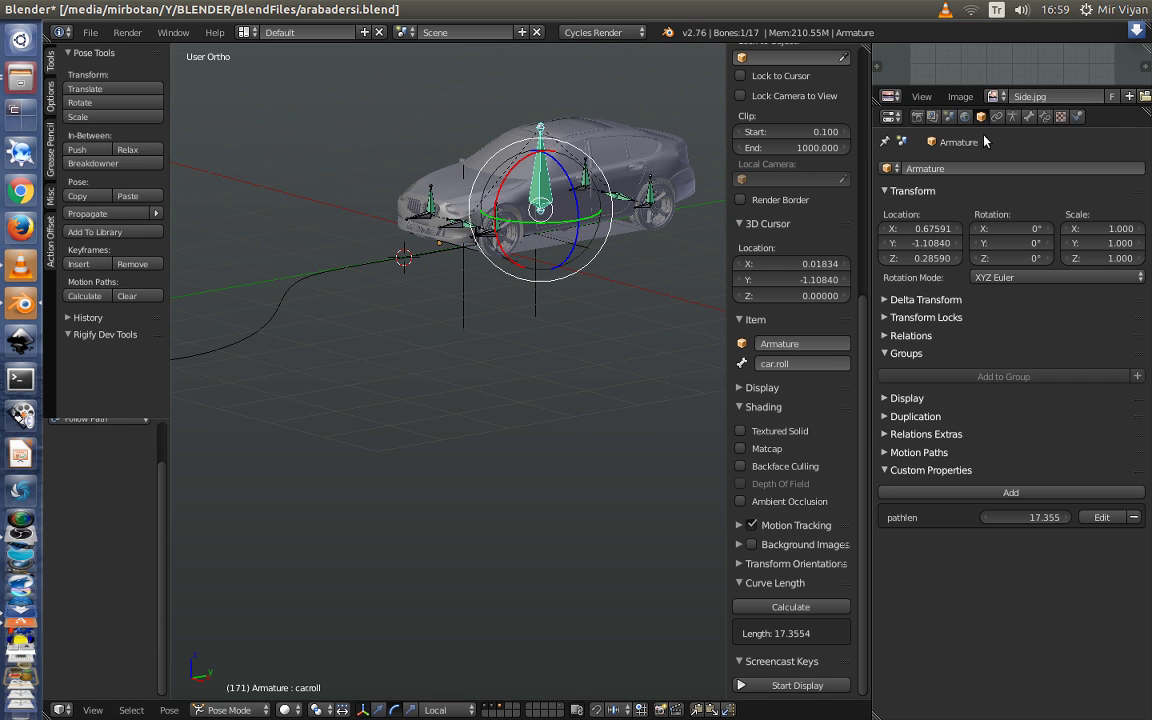
Zoom in on the front wheel, switch to wireframe, and select the wheel.fl bone
{"action": "scroll", "coordinate": [594, 299], "scroll_direction": "up", "scroll_amount": 4}
{"action": "scroll", "coordinate": [591, 303], "scroll_direction": "up", "scroll_amount": 3, "text": "shift"}
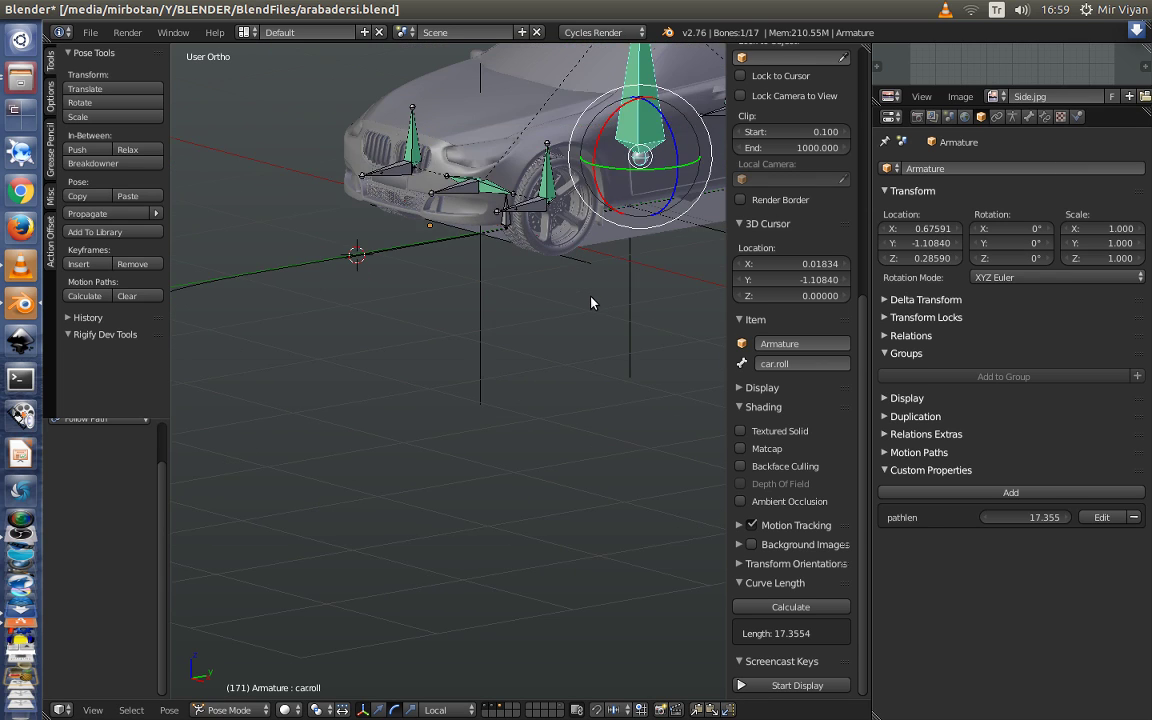
{"action": "scroll", "coordinate": [591, 303], "scroll_direction": "up", "scroll_amount": 3, "text": "shift"}
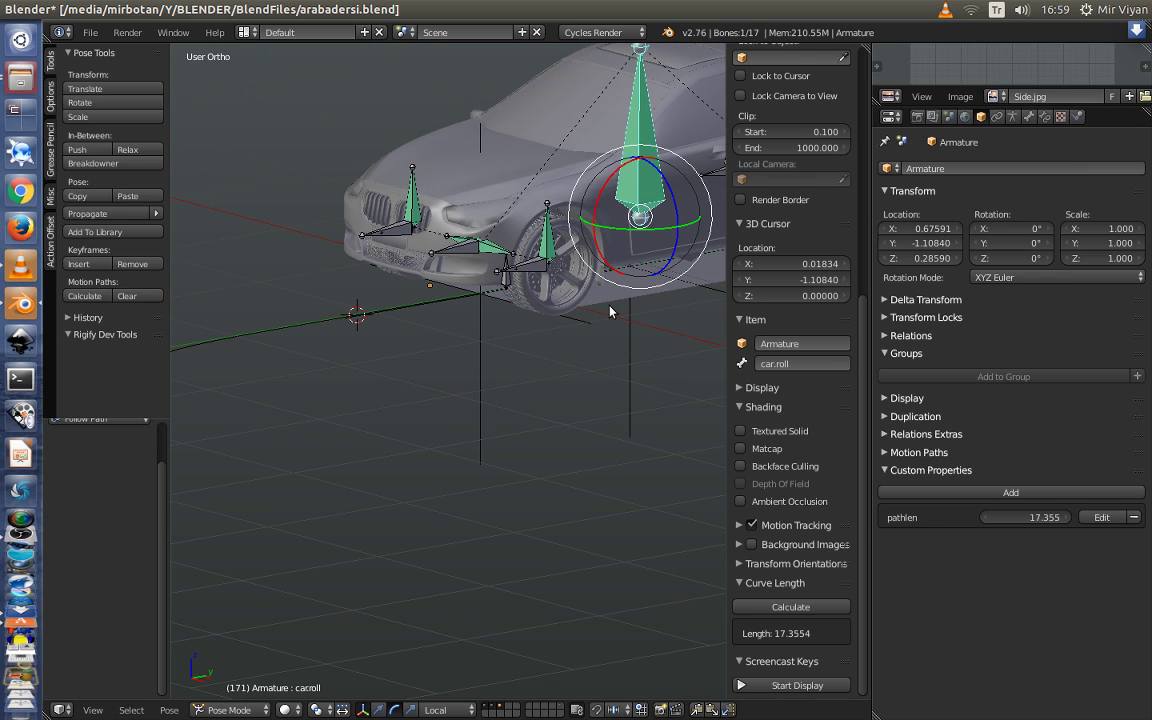
{"action": "scroll", "coordinate": [490, 320], "scroll_direction": "up", "scroll_amount": 2}
{"action": "scroll", "coordinate": [481, 325], "scroll_direction": "up", "scroll_amount": 2}
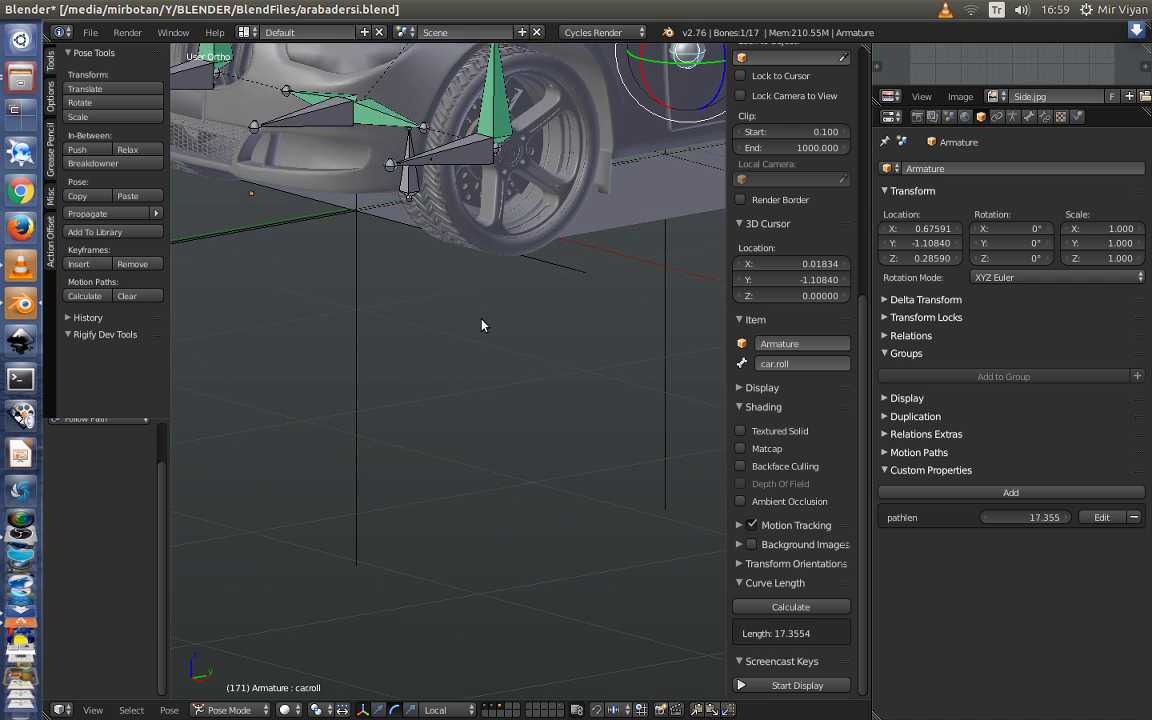
{"action": "scroll", "coordinate": [481, 325], "scroll_direction": "up", "scroll_amount": 2, "text": "shift"}
{"action": "scroll", "coordinate": [488, 218], "scroll_direction": "up", "scroll_amount": 2, "text": "shift"}
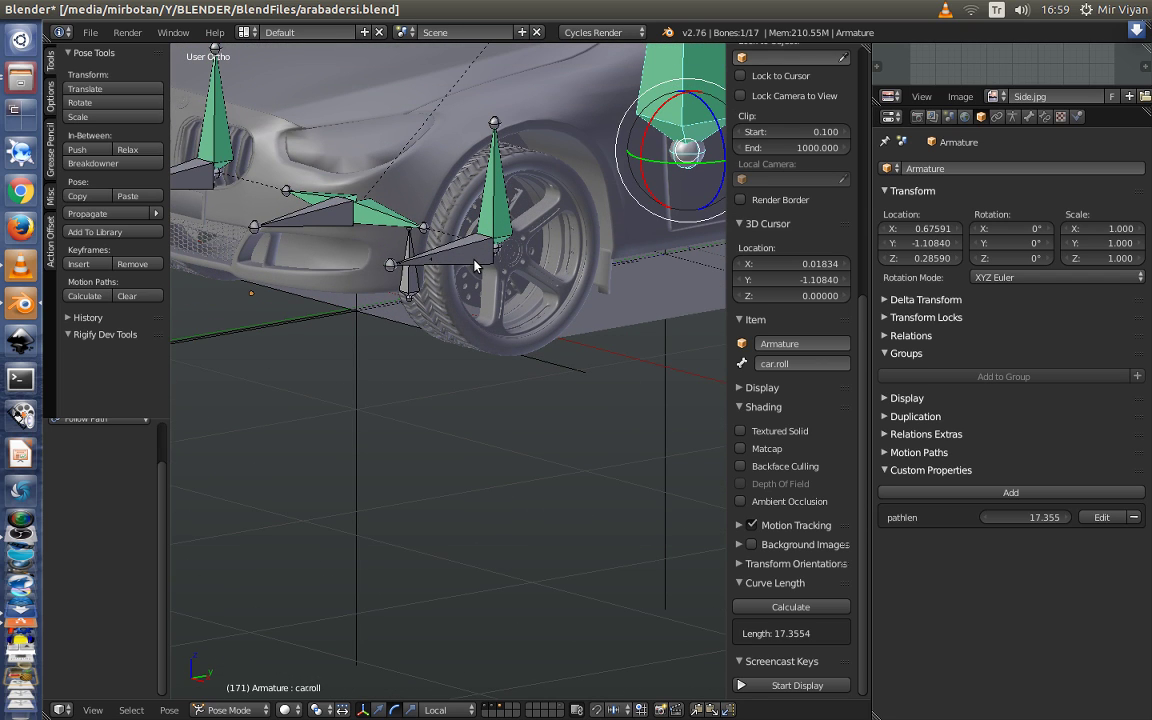
{"action": "key", "text": "z"}
{"action": "scroll", "coordinate": [475, 268], "scroll_direction": "up", "scroll_amount": 2}
{"action": "scroll", "coordinate": [475, 268], "scroll_direction": "up", "scroll_amount": 1}
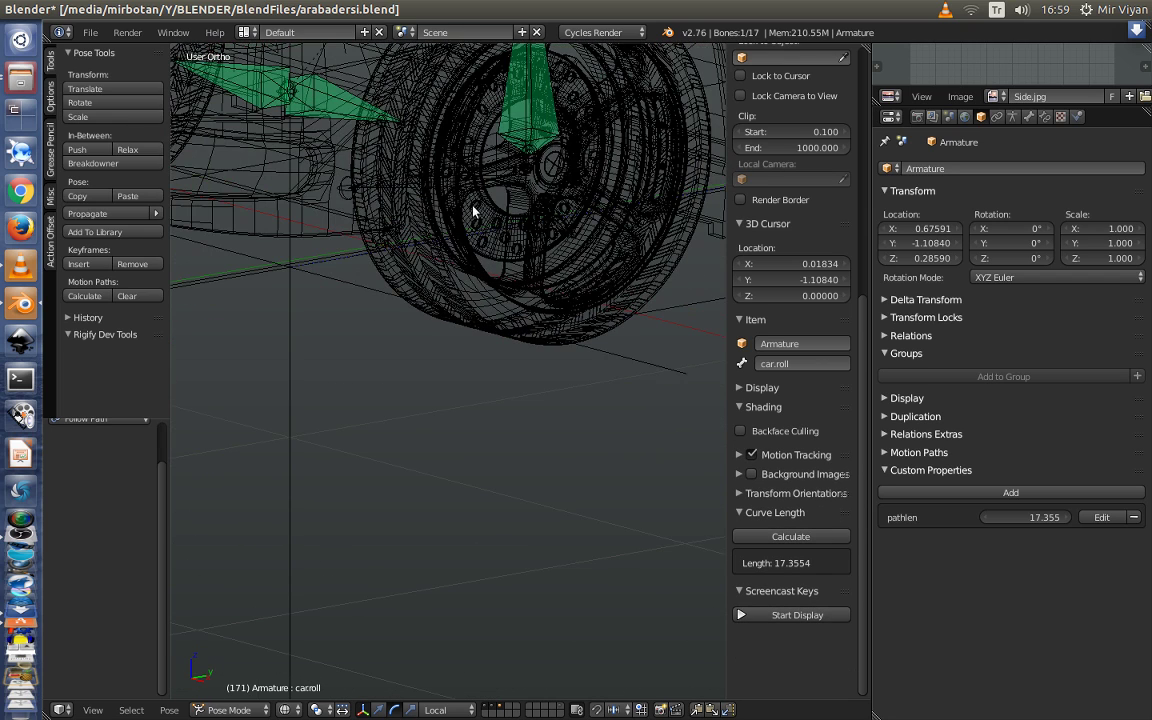
{"action": "right_click", "coordinate": [480, 175]}
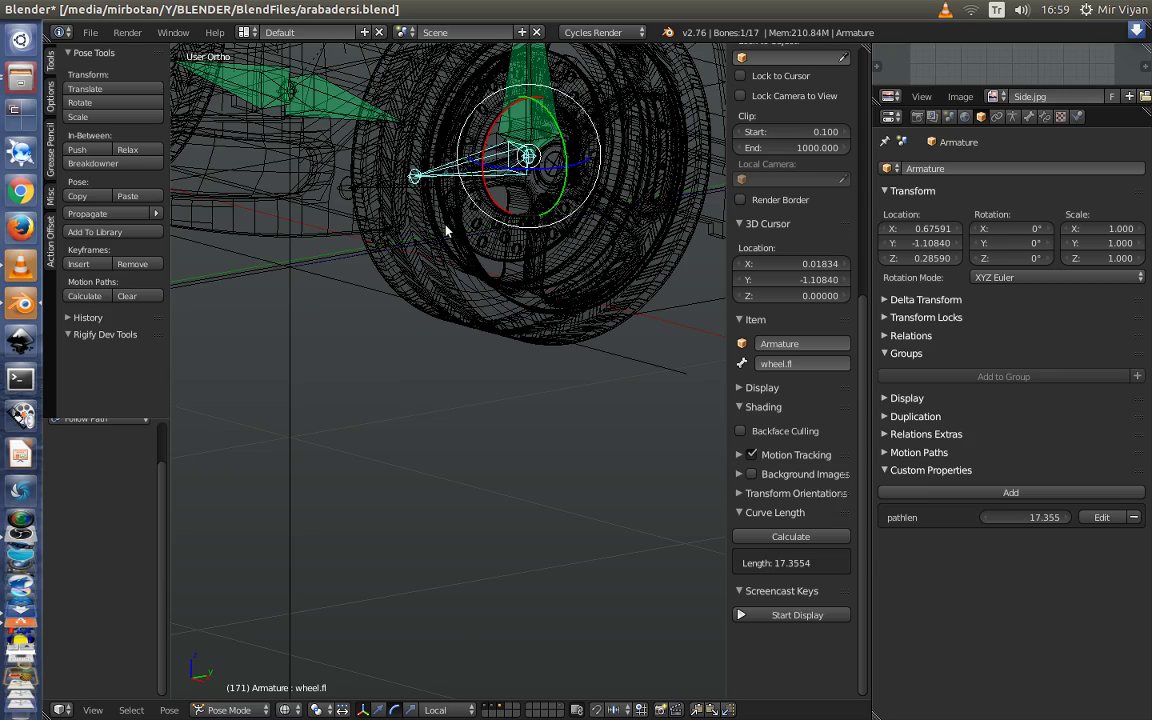
Briefly isolate the wheels' layer, undo it, and orbit around the wheel bone
{"action": "scroll", "coordinate": [452, 262], "scroll_direction": "down", "scroll_amount": 2}
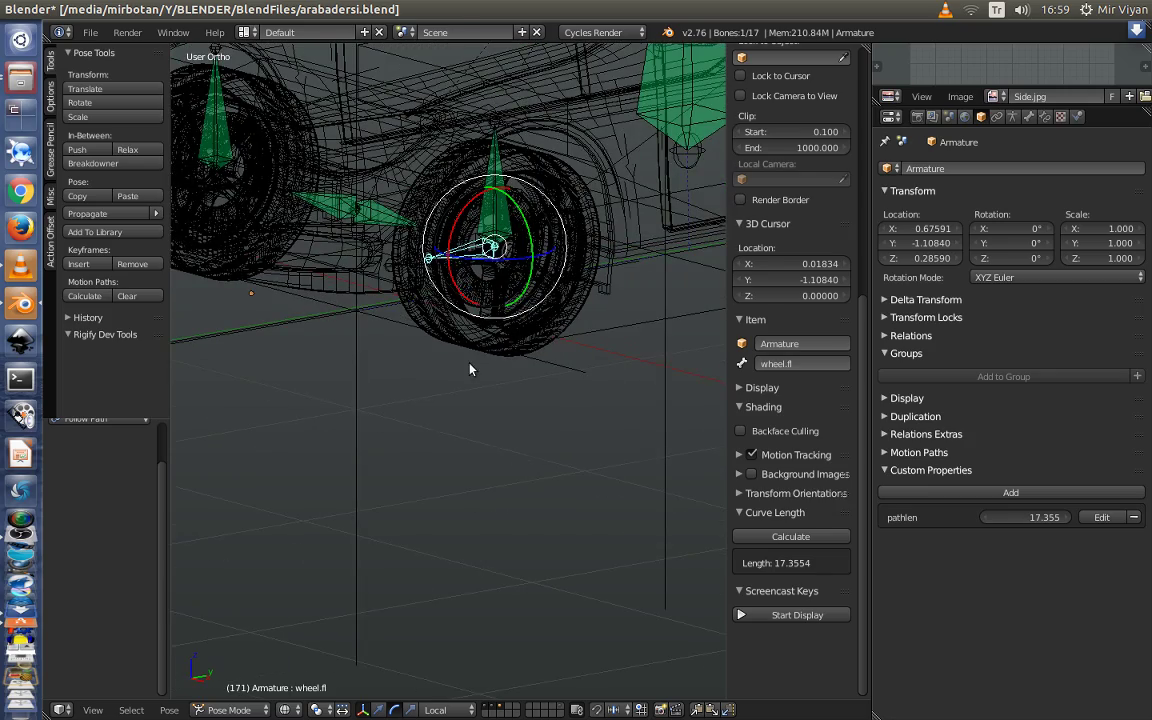
{"action": "mouse_move", "coordinate": [471, 367]}
{"action": "middle_mouse_down"}
{"action": "mouse_move", "coordinate": [411, 386]}
{"action": "mouse_move", "coordinate": [458, 360]}
{"action": "mouse_move", "coordinate": [552, 386]}
{"action": "middle_mouse_up"}
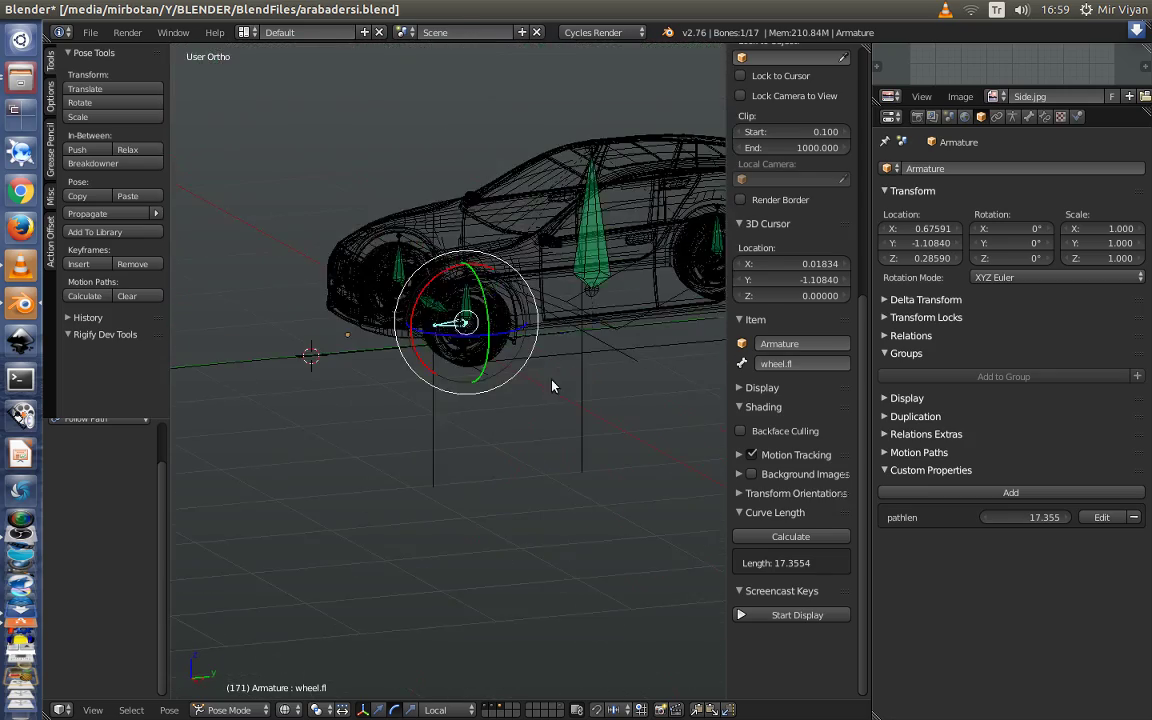
{"action": "left_click", "coordinate": [492, 711]}
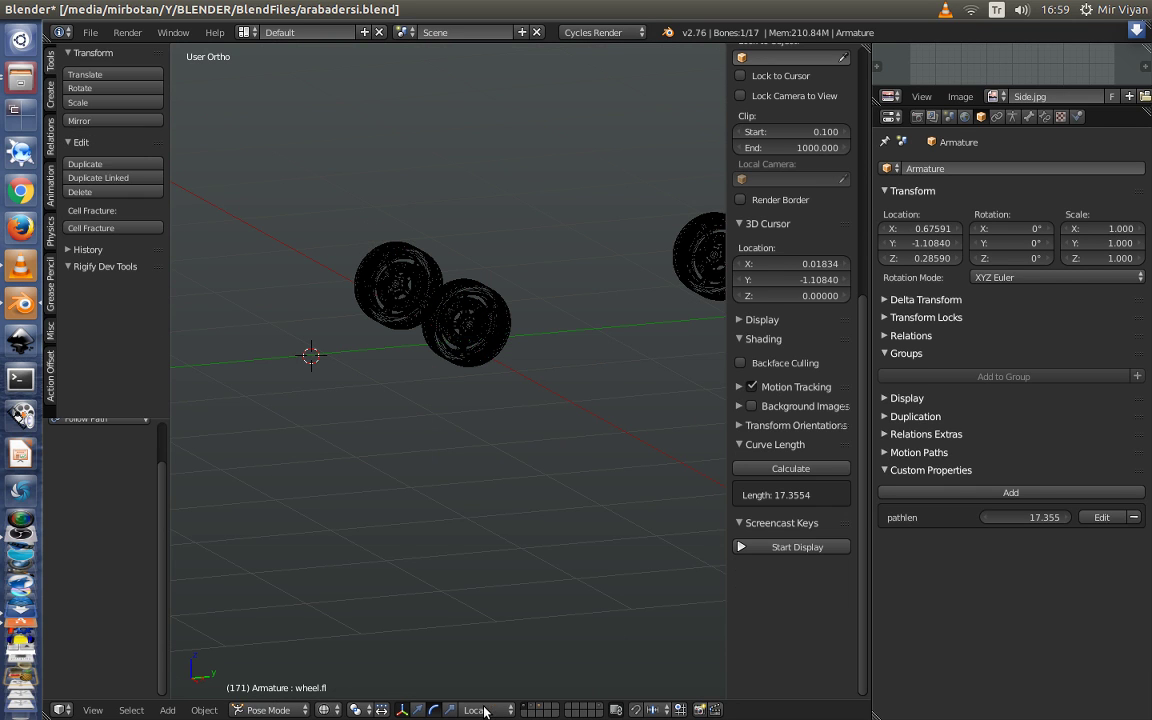
{"action": "key", "text": "ctrl+z"}
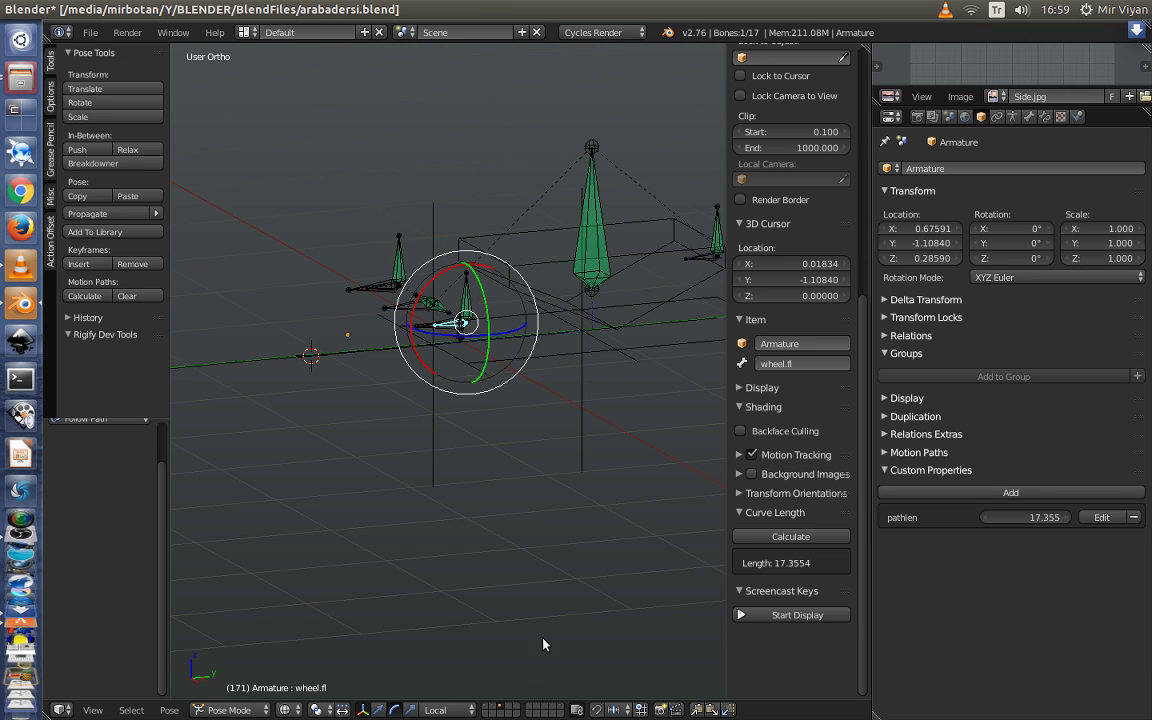
{"action": "middle_click_drag", "start_coordinate": [488, 573], "coordinate": [505, 509]}
{"action": "scroll", "coordinate": [505, 509], "scroll_direction": "up", "scroll_amount": 3}
{"action": "scroll", "coordinate": [505, 509], "scroll_direction": "up", "scroll_amount": 3, "text": "shift"}
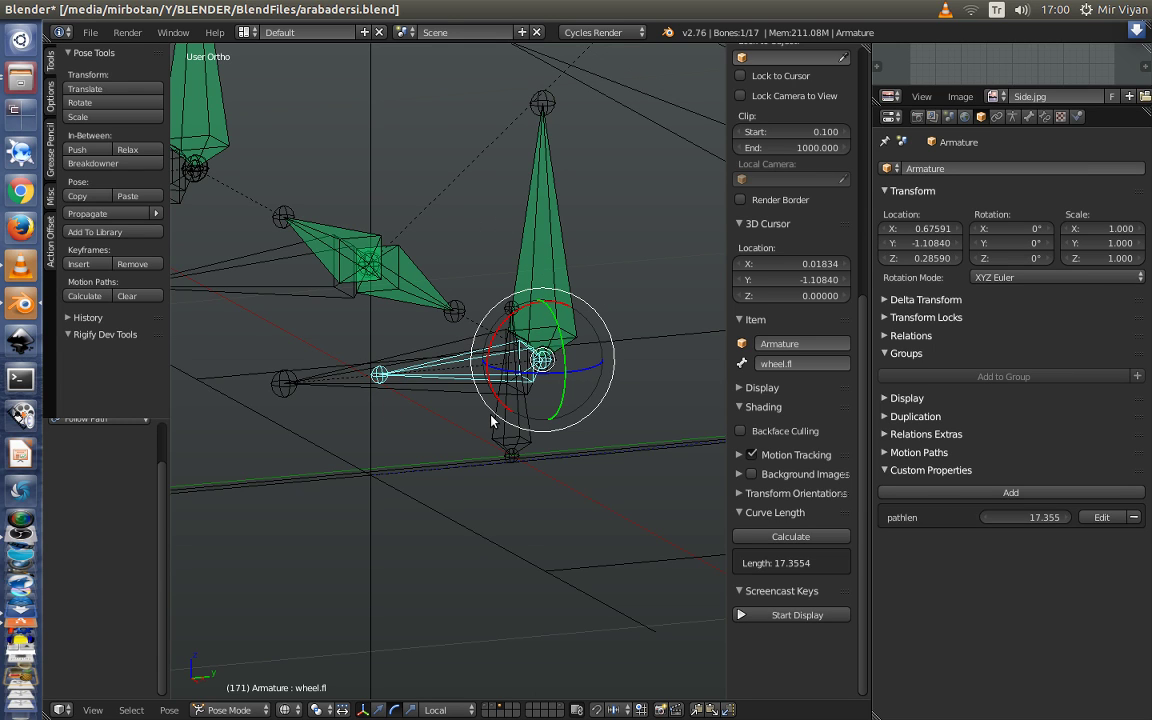
Test-spin wheel.fl around X, cancel it, and set its rotation mode to XYZ Euler
{"action": "key", "text": "r"}
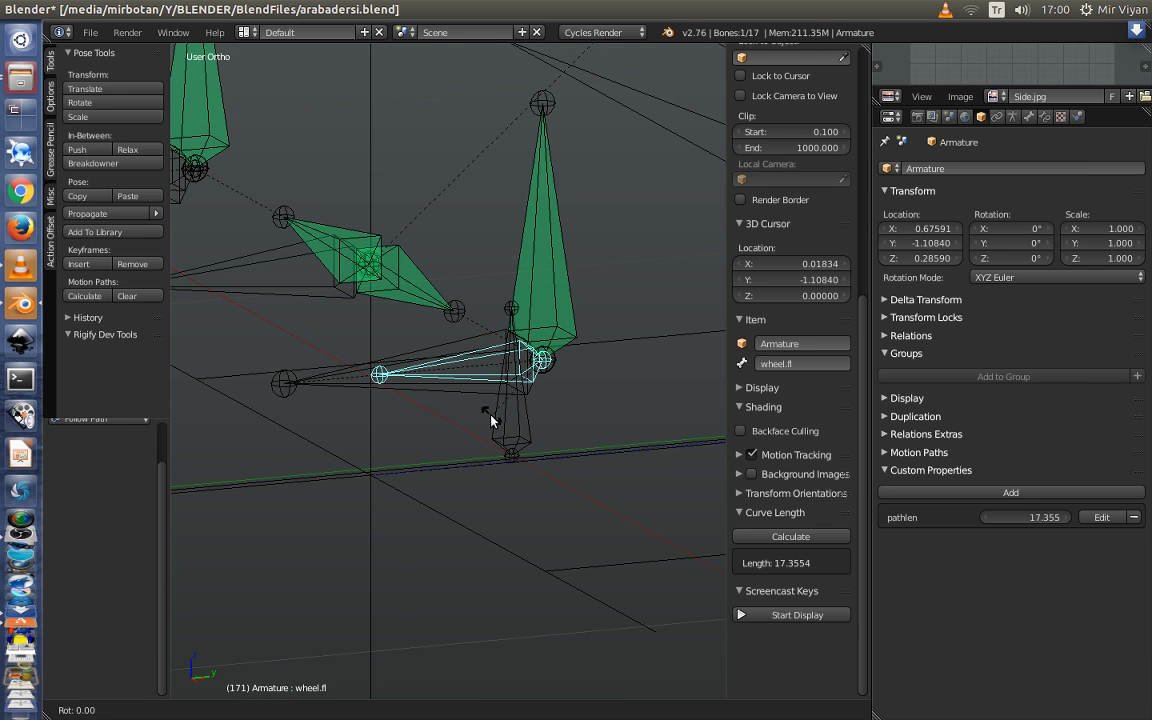
{"action": "key", "text": "x"}
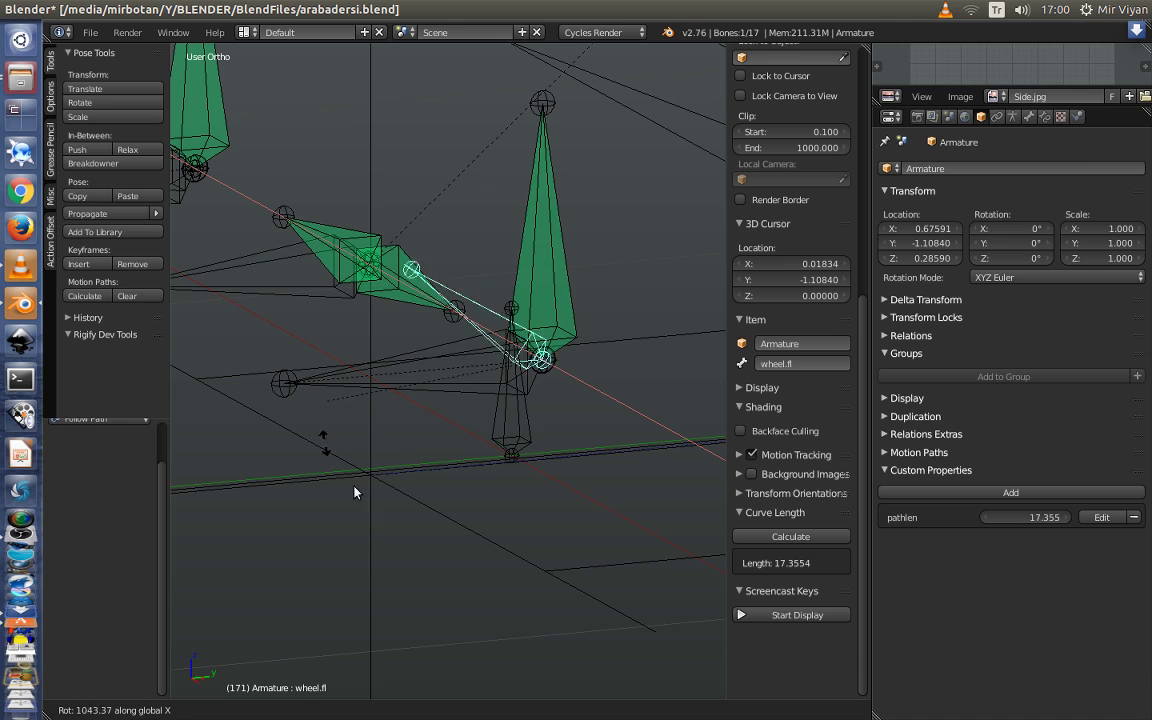
{"action": "right_click", "coordinate": [488, 398]}
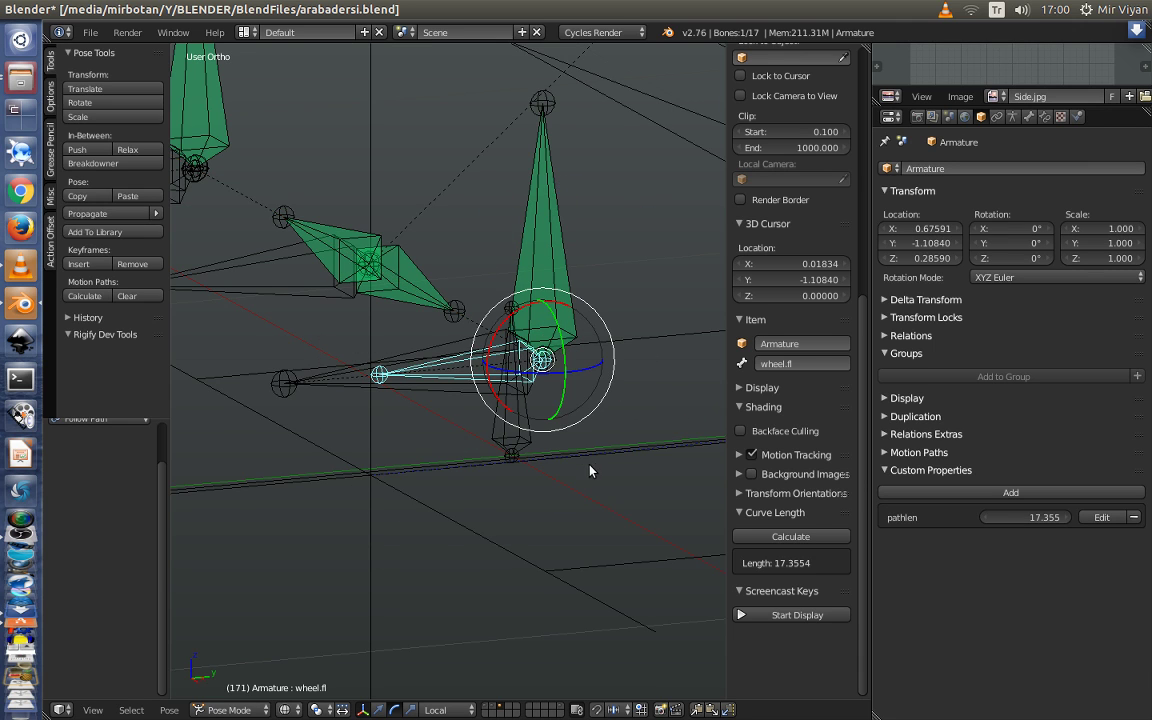
{"action": "scroll", "coordinate": [590, 471], "scroll_direction": "up", "scroll_amount": 1}
{"action": "scroll", "coordinate": [775, 408], "scroll_direction": "up", "scroll_amount": 8}
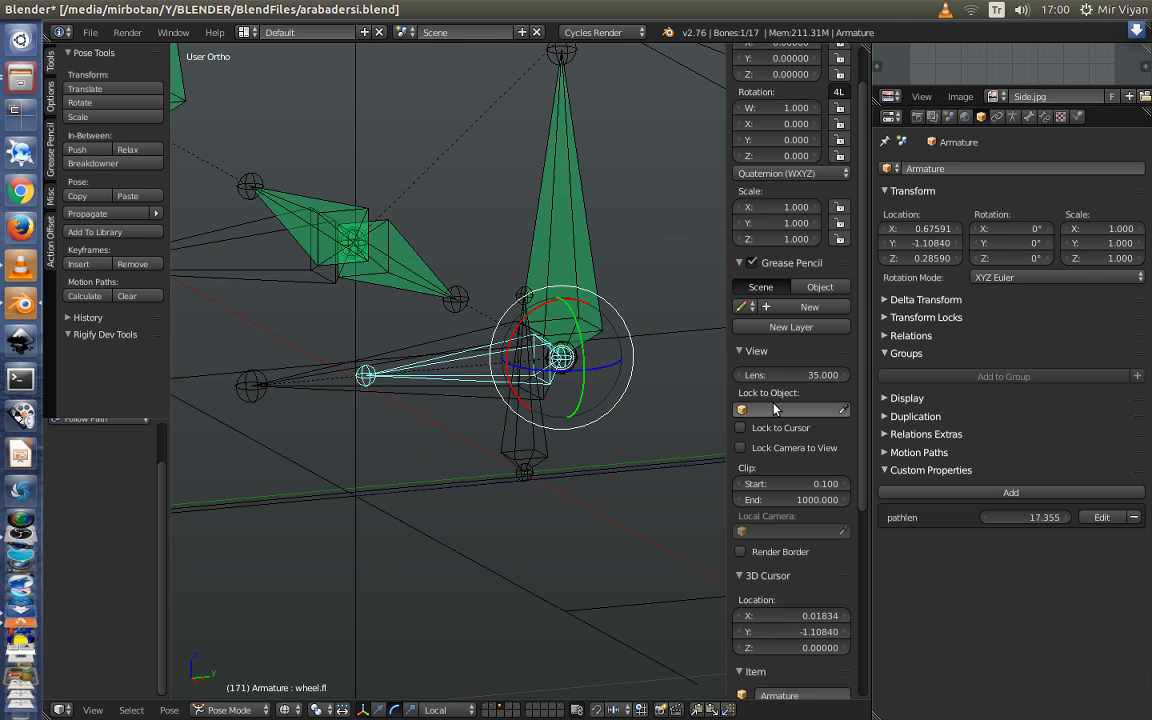
{"action": "scroll", "coordinate": [775, 408], "scroll_direction": "up", "scroll_amount": 2}
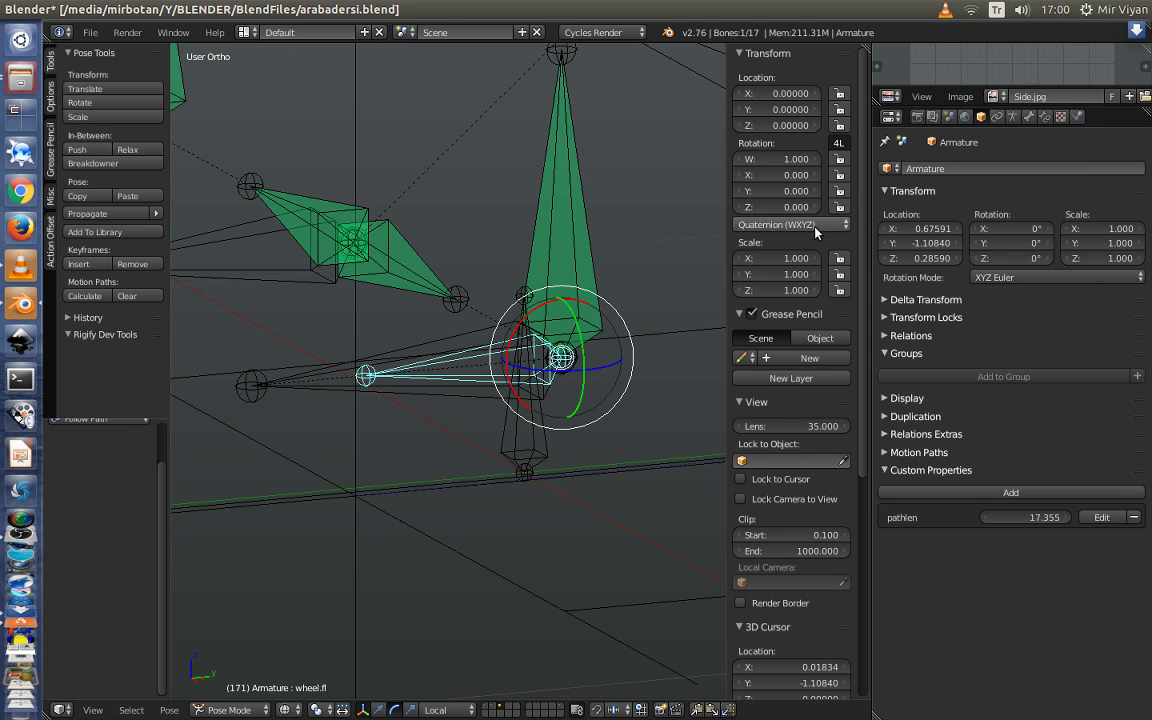
{"action": "left_click", "coordinate": [816, 232]}
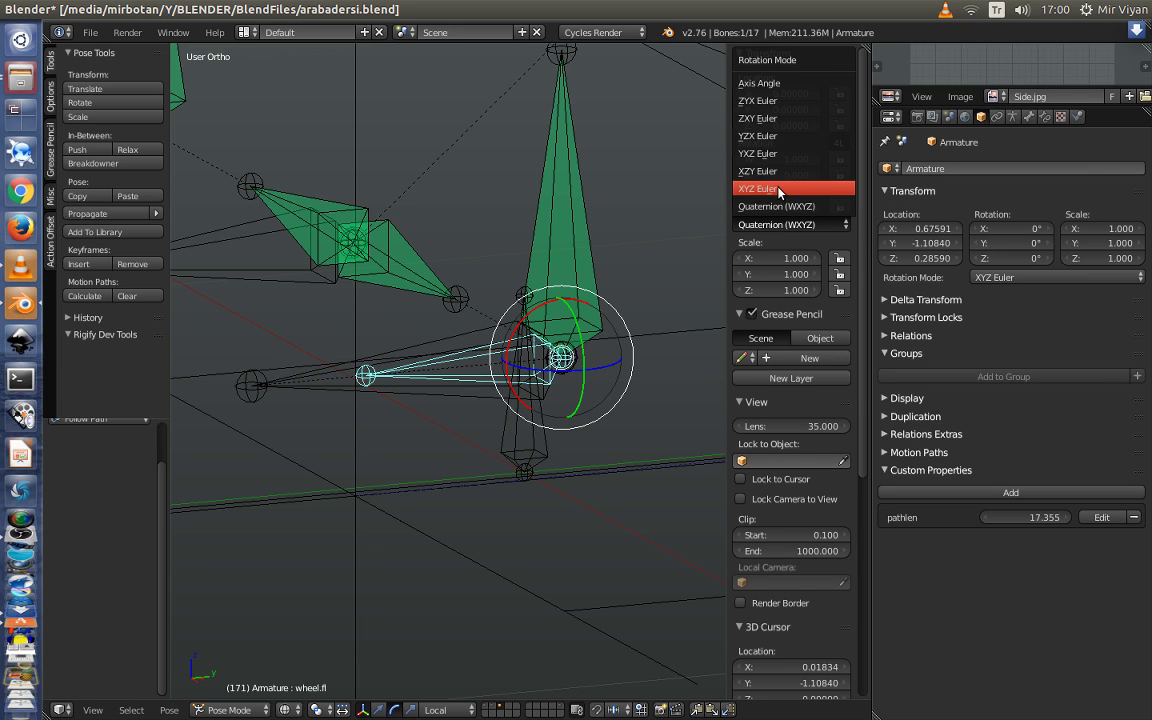
{"action": "left_click", "coordinate": [782, 189]}
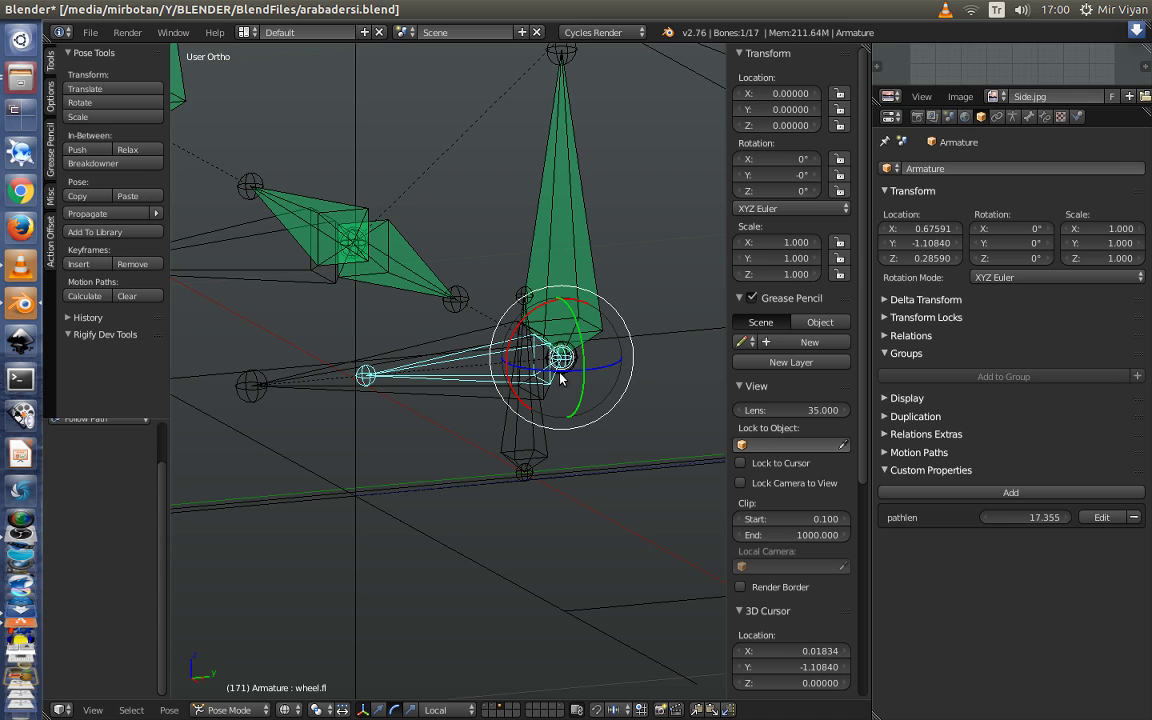
Add a single driver to the wheel.fl bone's Rotation X value
{"action": "right_click", "coordinate": [773, 158]}
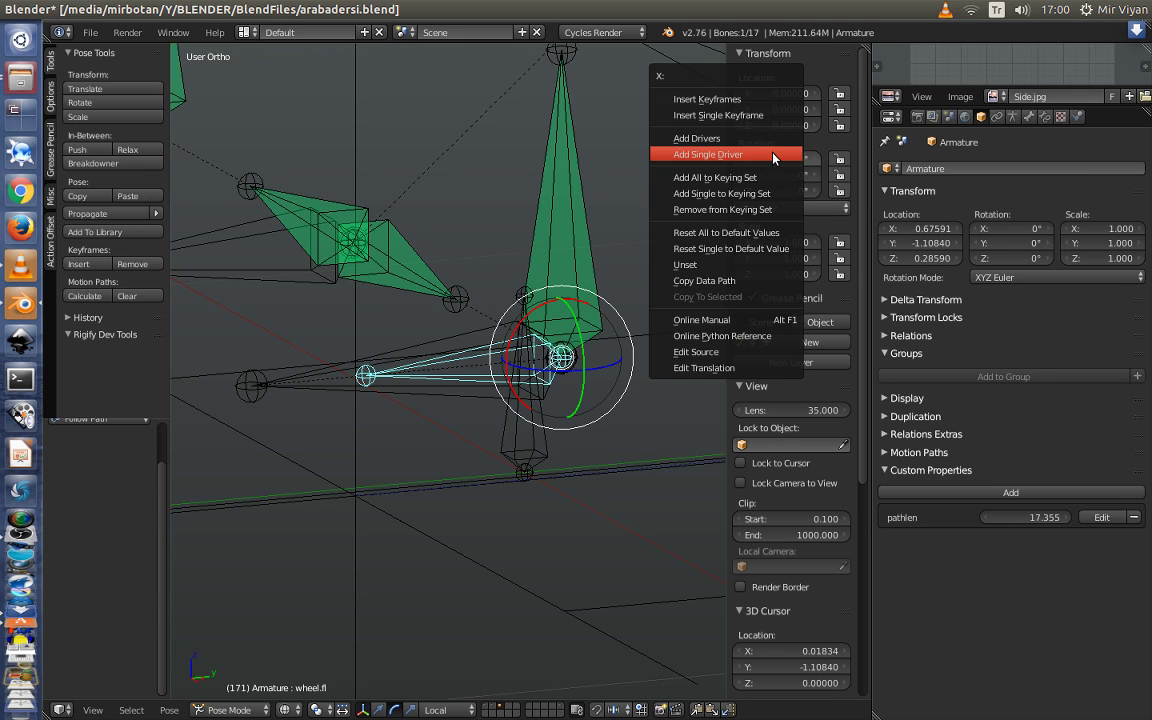
{"action": "left_click", "coordinate": [703, 158]}
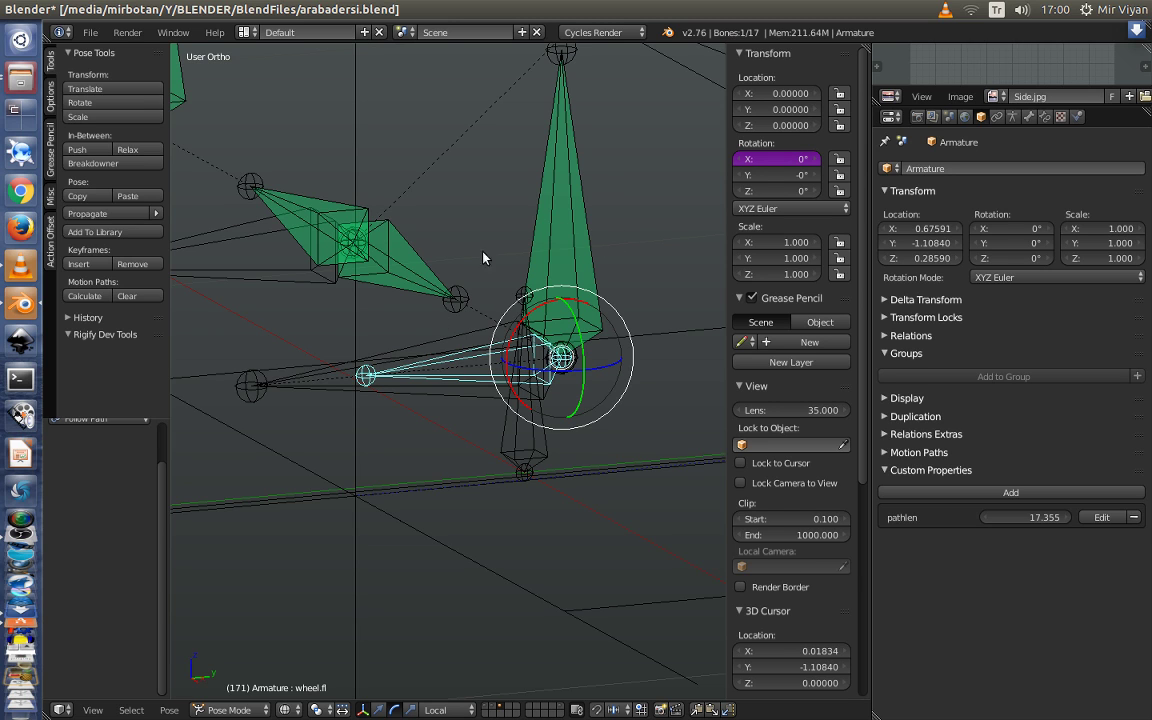
{"action": "scroll", "coordinate": [545, 340], "scroll_direction": "down", "scroll_amount": 5}
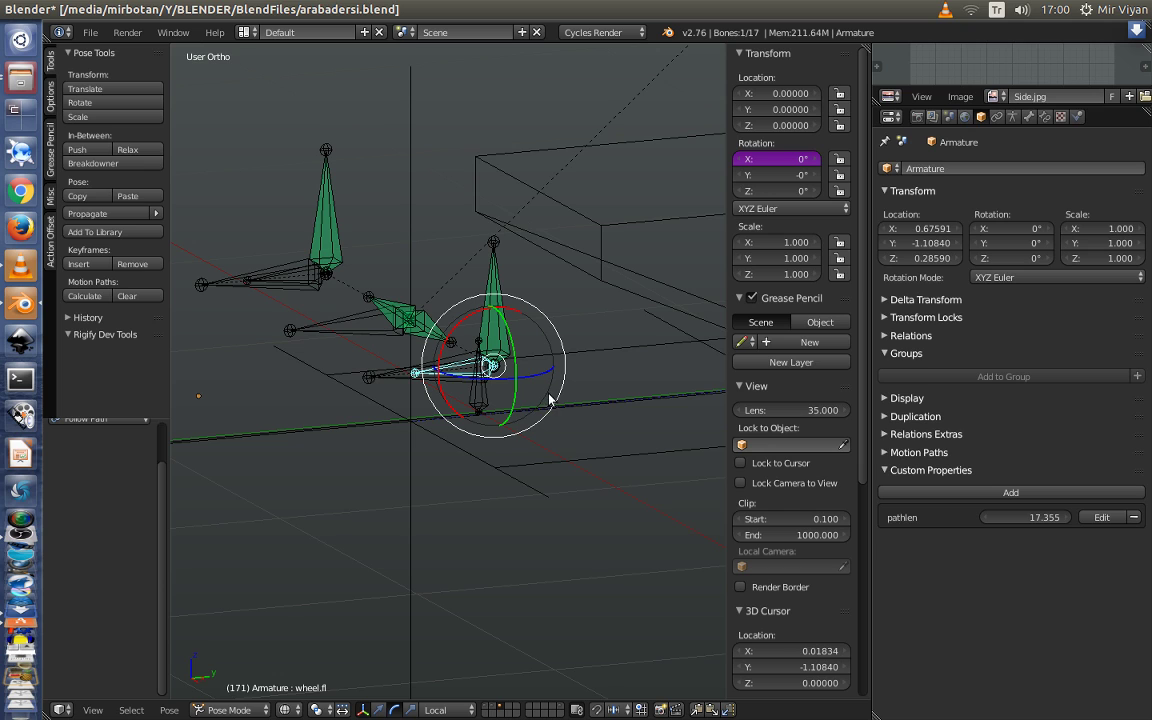
{"action": "middle_click_drag", "start_coordinate": [347, 446], "coordinate": [409, 436]}
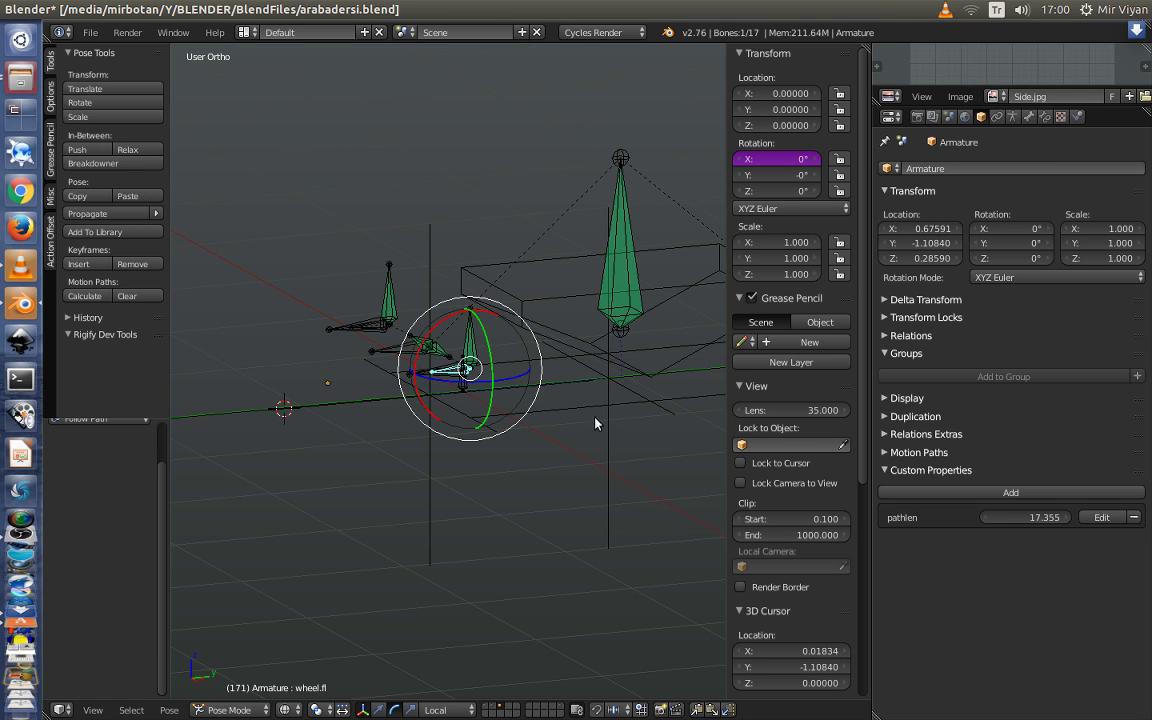
Split the 3D view side by side and make the left area a Graph Editor
{"action": "left_click_drag", "start_coordinate": [520, 376], "coordinate": [484, 388]}
{"action": "middle_click_drag", "start_coordinate": [484, 388], "coordinate": [390, 350]}
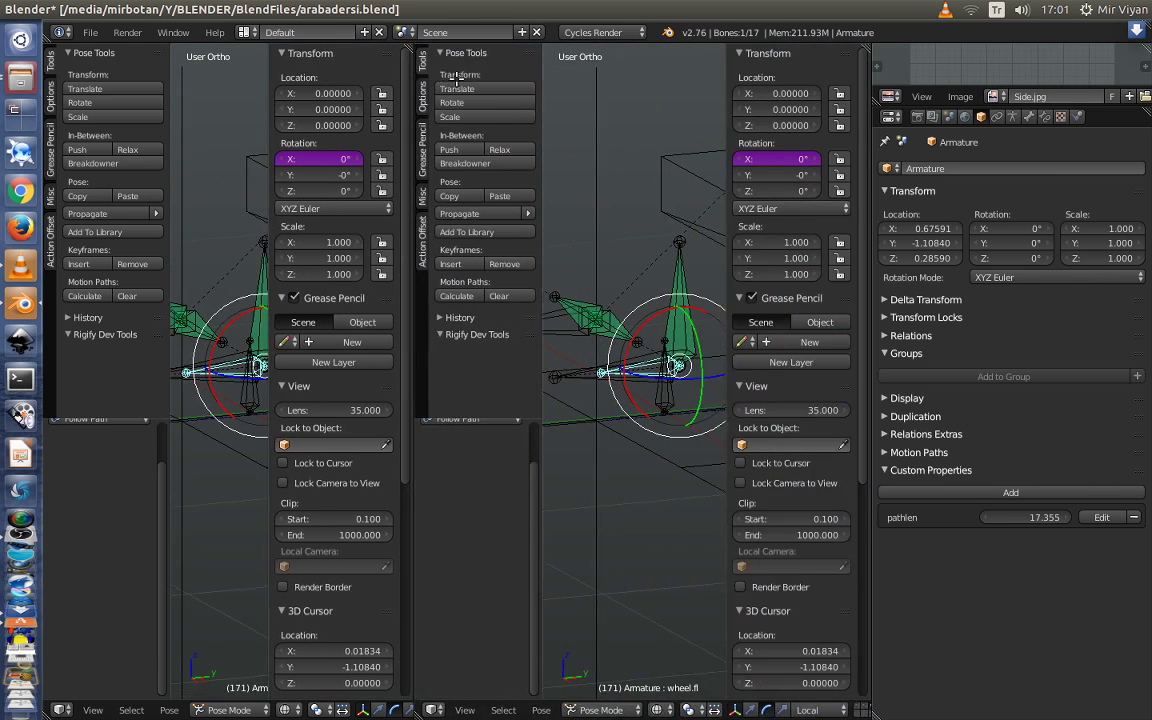
{"action": "left_click_drag", "start_coordinate": [869, 45], "coordinate": [478, 300]}
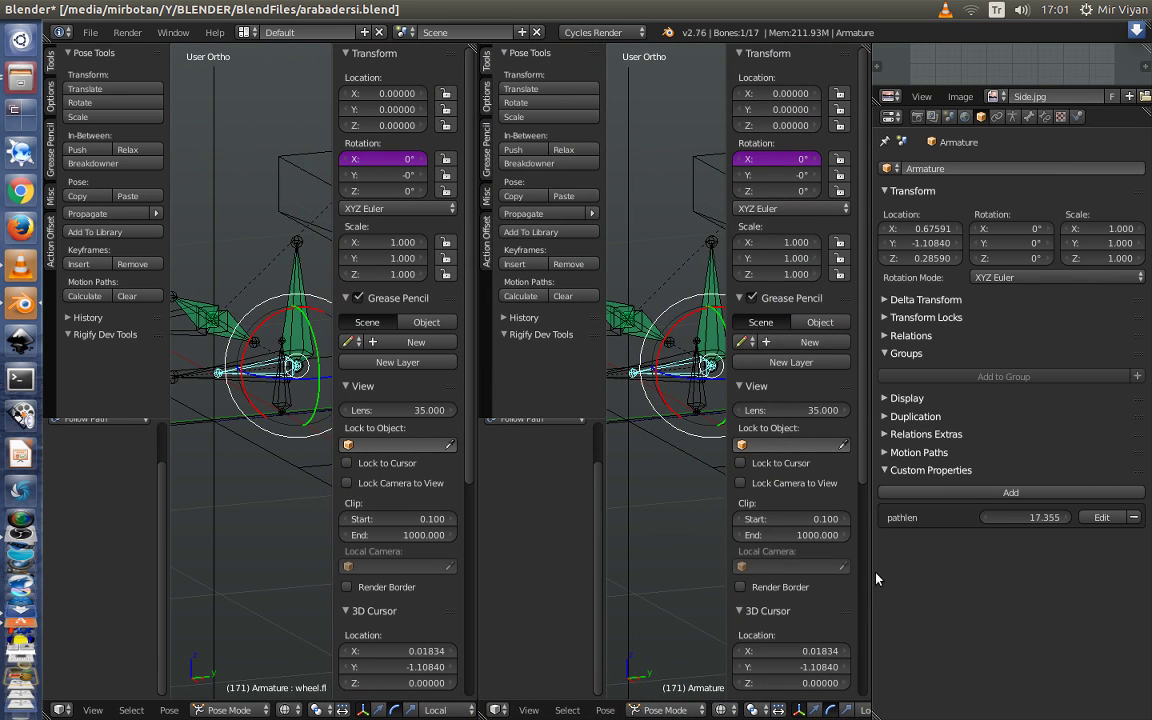
{"action": "left_click_drag", "start_coordinate": [868, 571], "coordinate": [993, 597]}
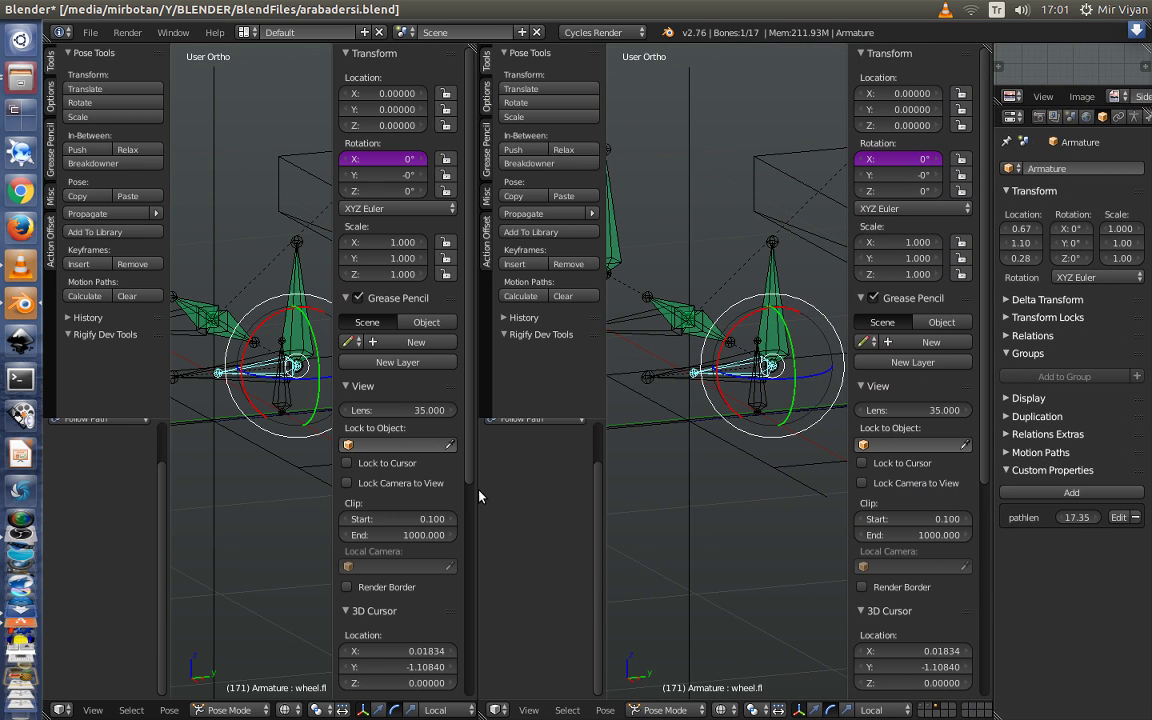
{"action": "left_click_drag", "start_coordinate": [479, 496], "coordinate": [426, 481]}
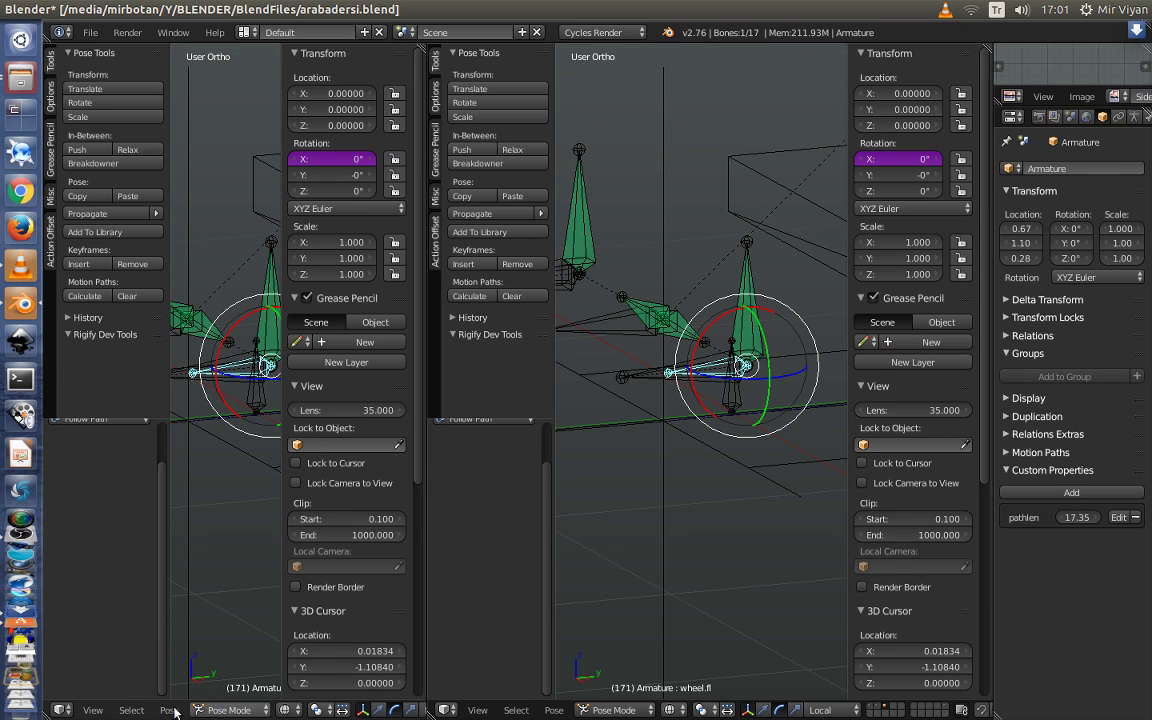
{"action": "left_click", "coordinate": [62, 710]}
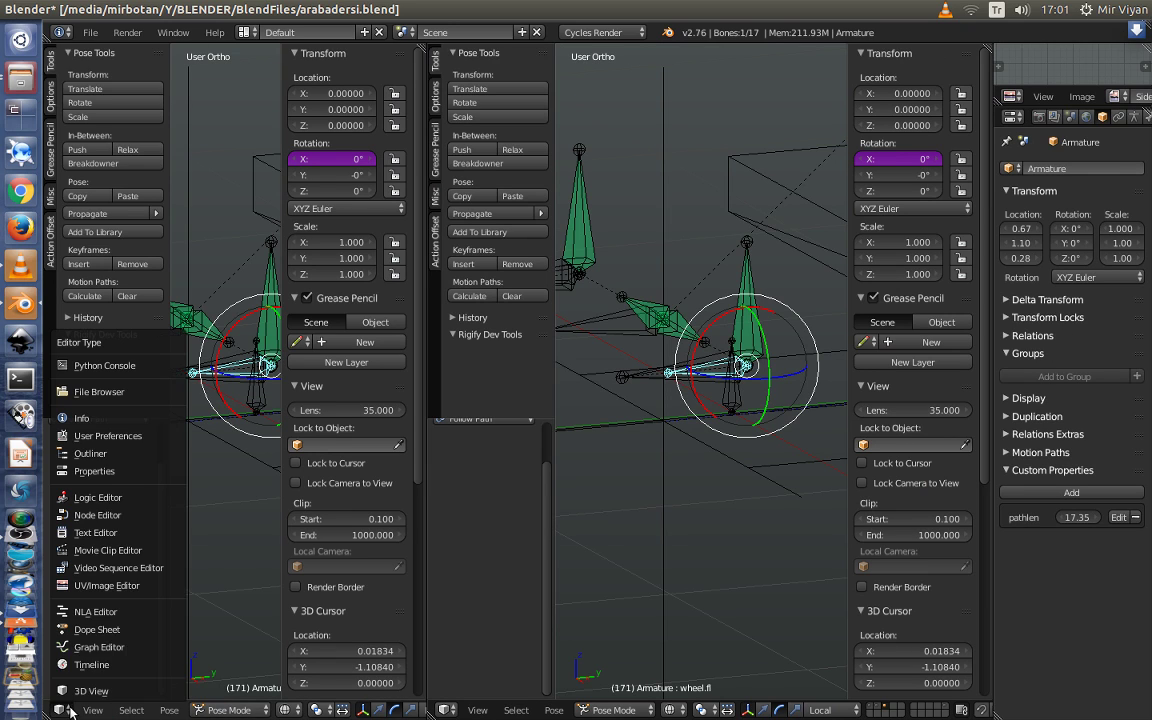
{"action": "left_click", "coordinate": [101, 647]}
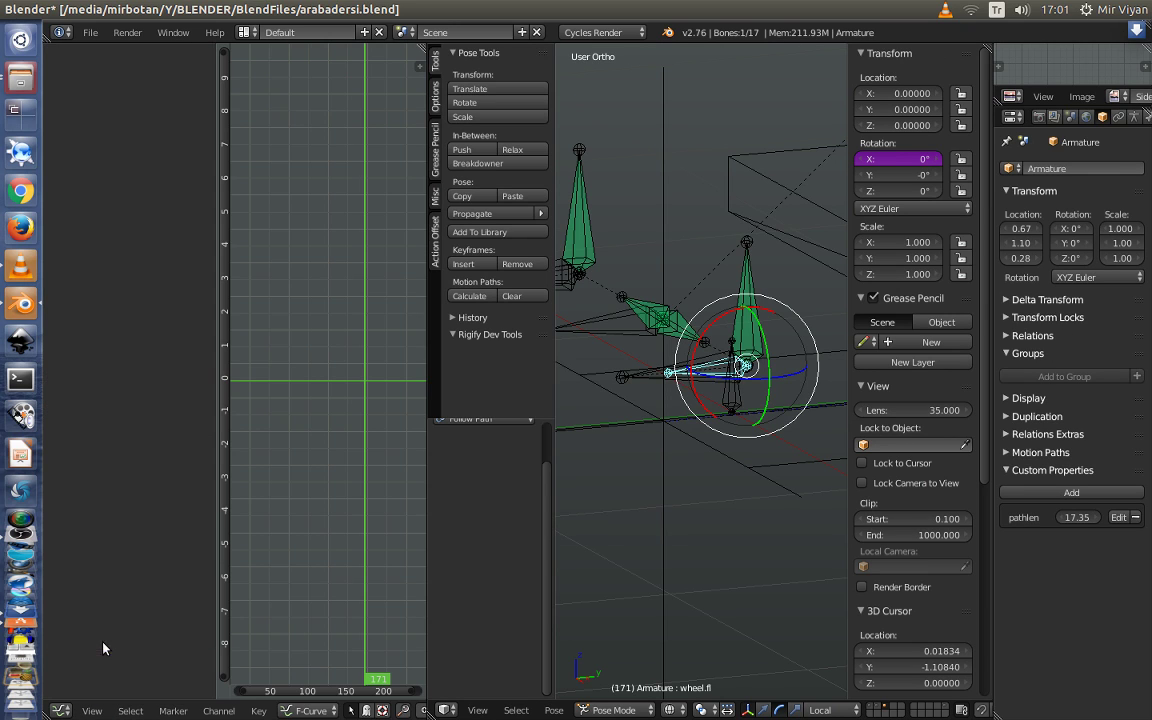
Show the X Euler Rotation (wheel.fl) driver's properties in Drivers mode, collapsing Active Keyframe and F-Curve
{"action": "left_click", "coordinate": [310, 709]}
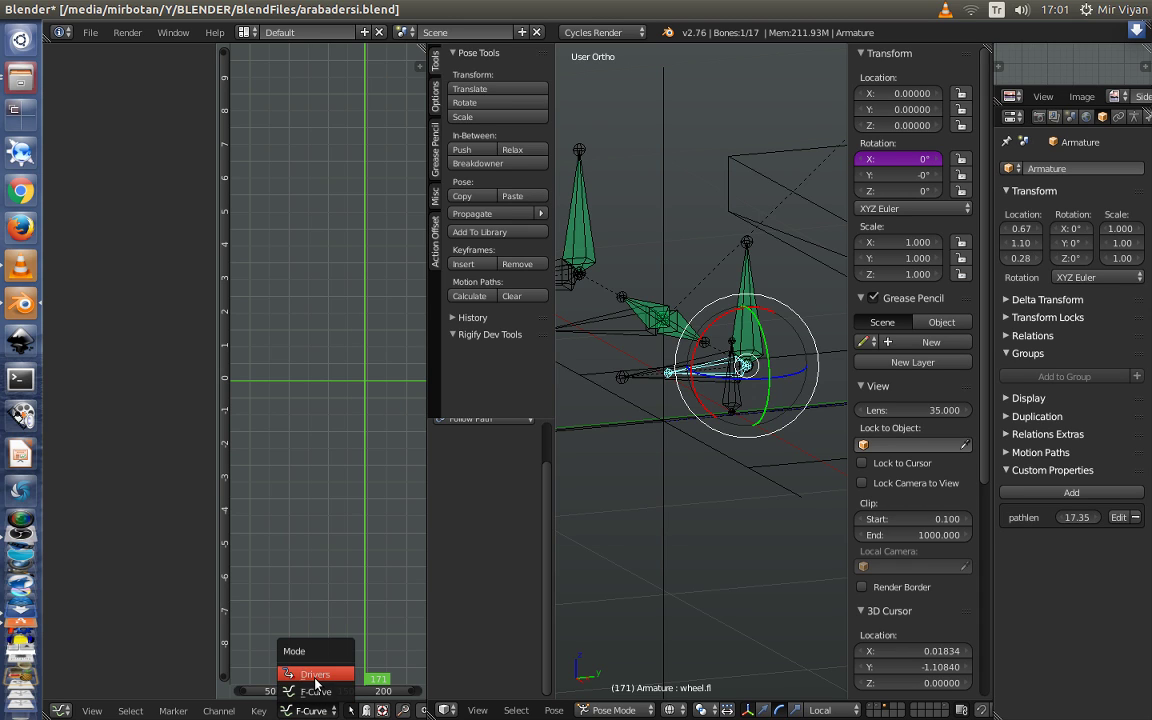
{"action": "left_click", "coordinate": [318, 673]}
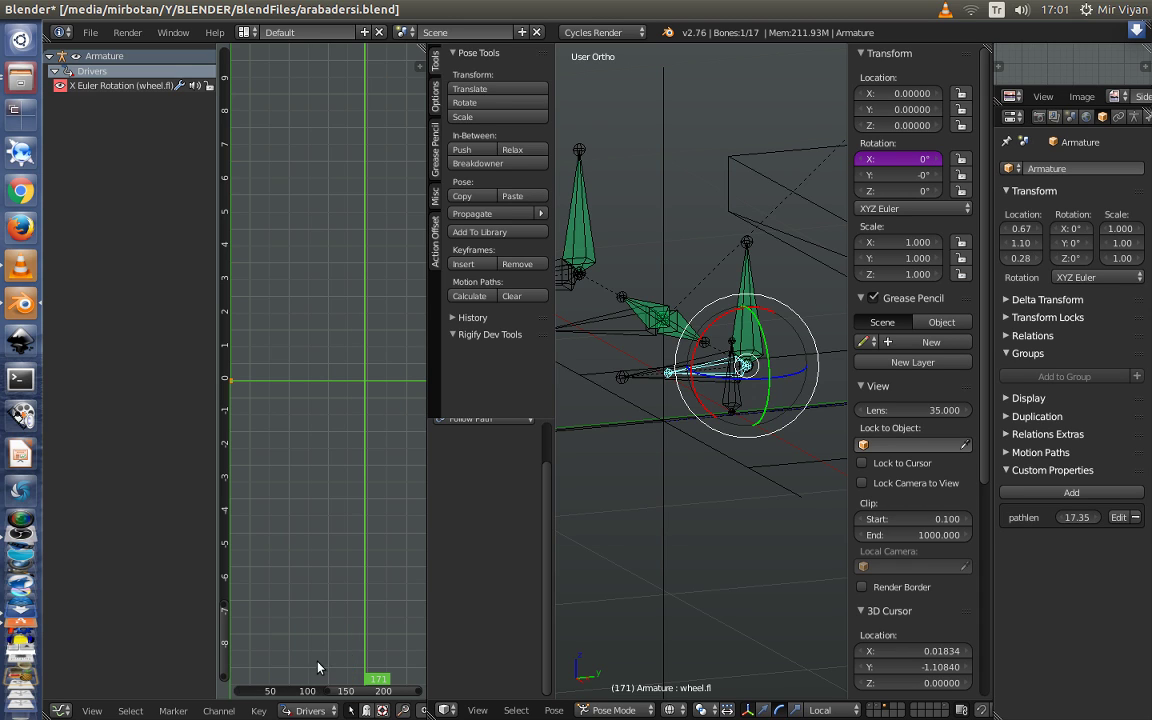
{"action": "left_click", "coordinate": [86, 88]}
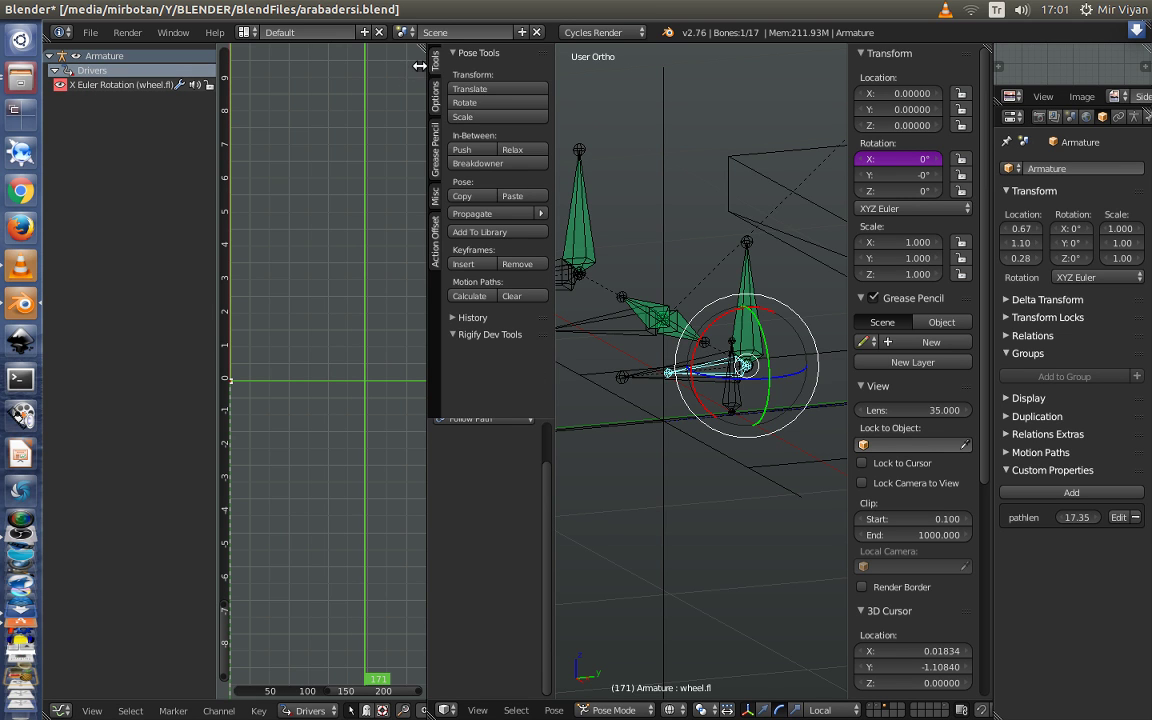
{"action": "left_click_drag", "start_coordinate": [403, 70], "coordinate": [248, 70]}
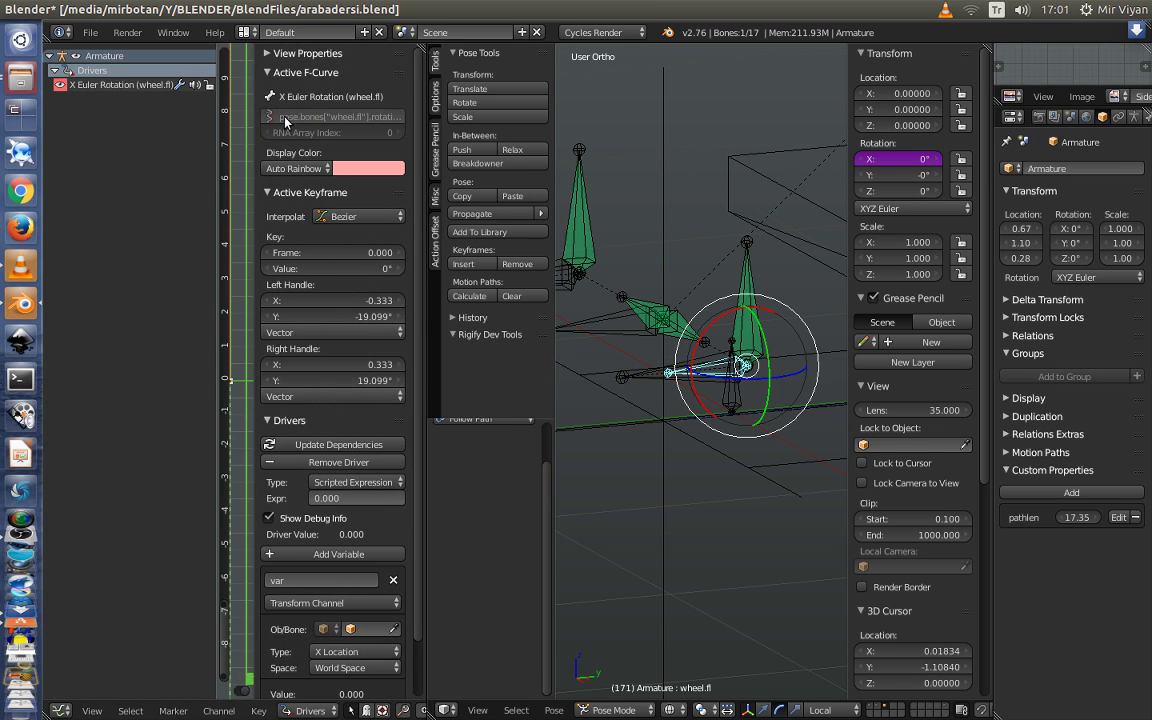
{"action": "left_click", "coordinate": [275, 192]}
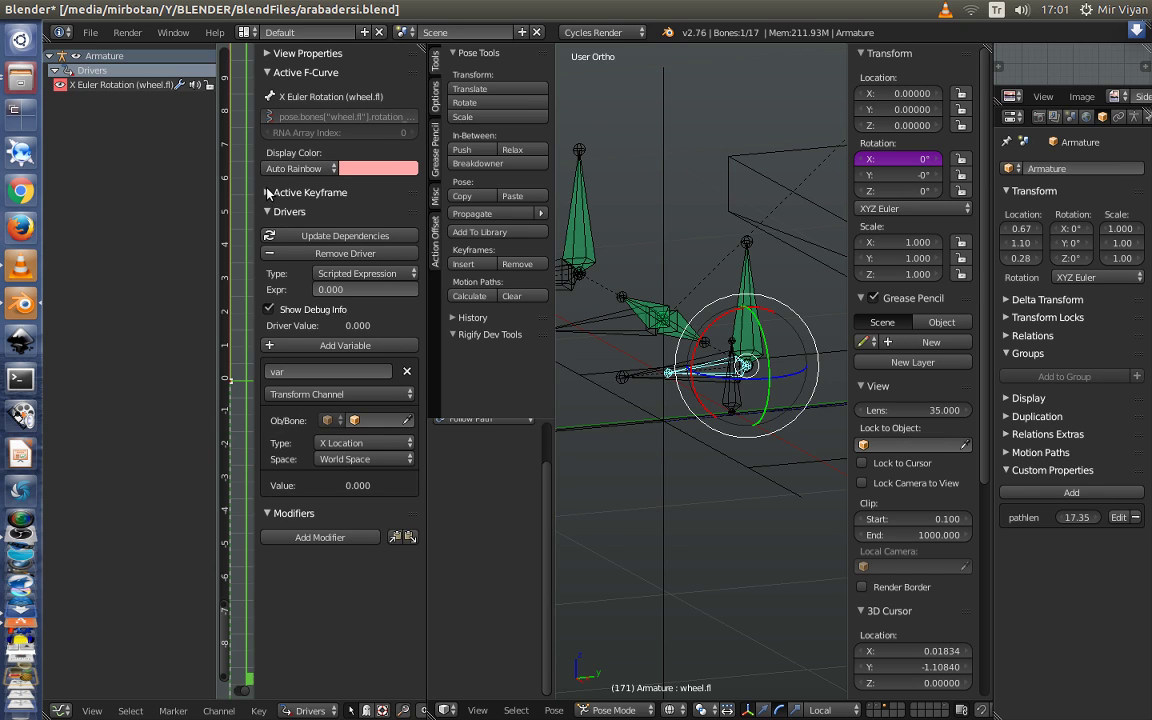
{"action": "left_click", "coordinate": [265, 72]}
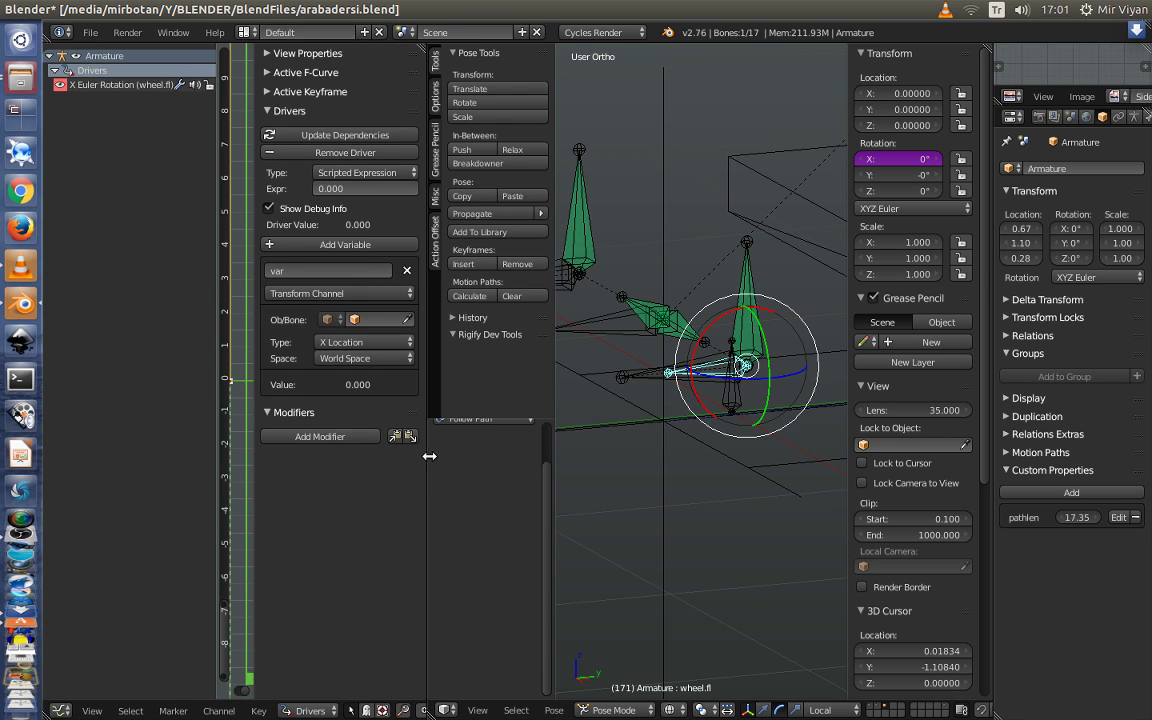
Rename the driver variable to len and make it a Single Property on the Armature
{"action": "left_click_drag", "start_coordinate": [428, 456], "coordinate": [485, 456]}
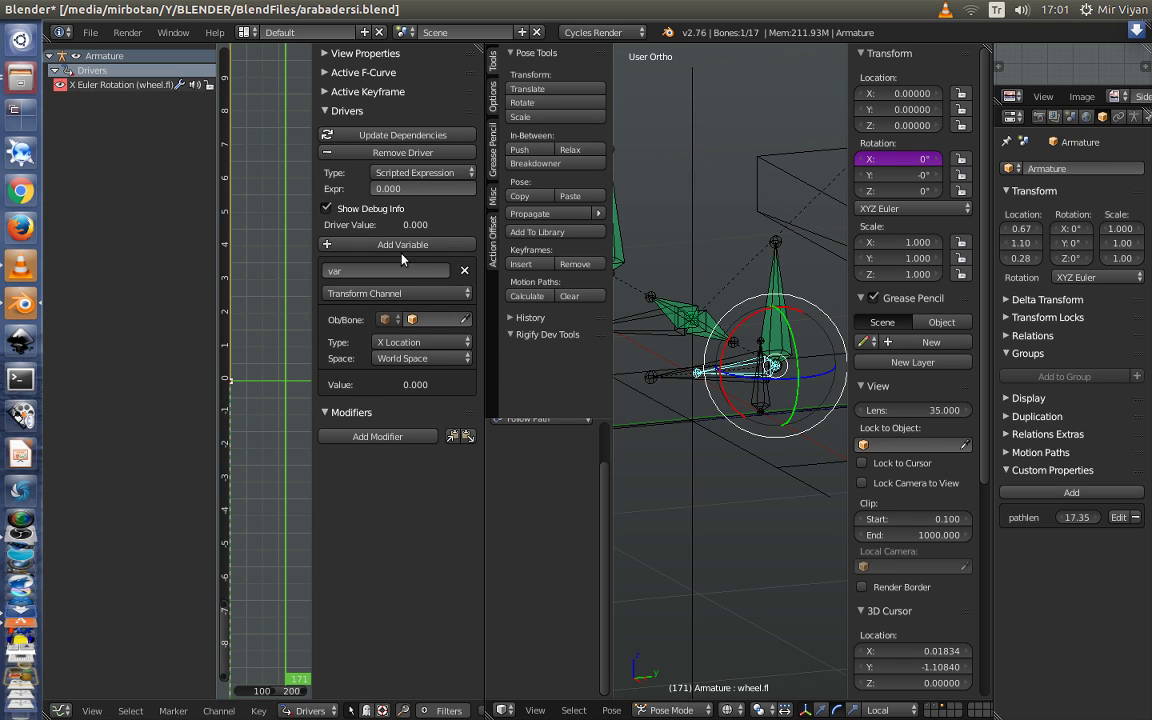
{"action": "left_click", "coordinate": [353, 271]}
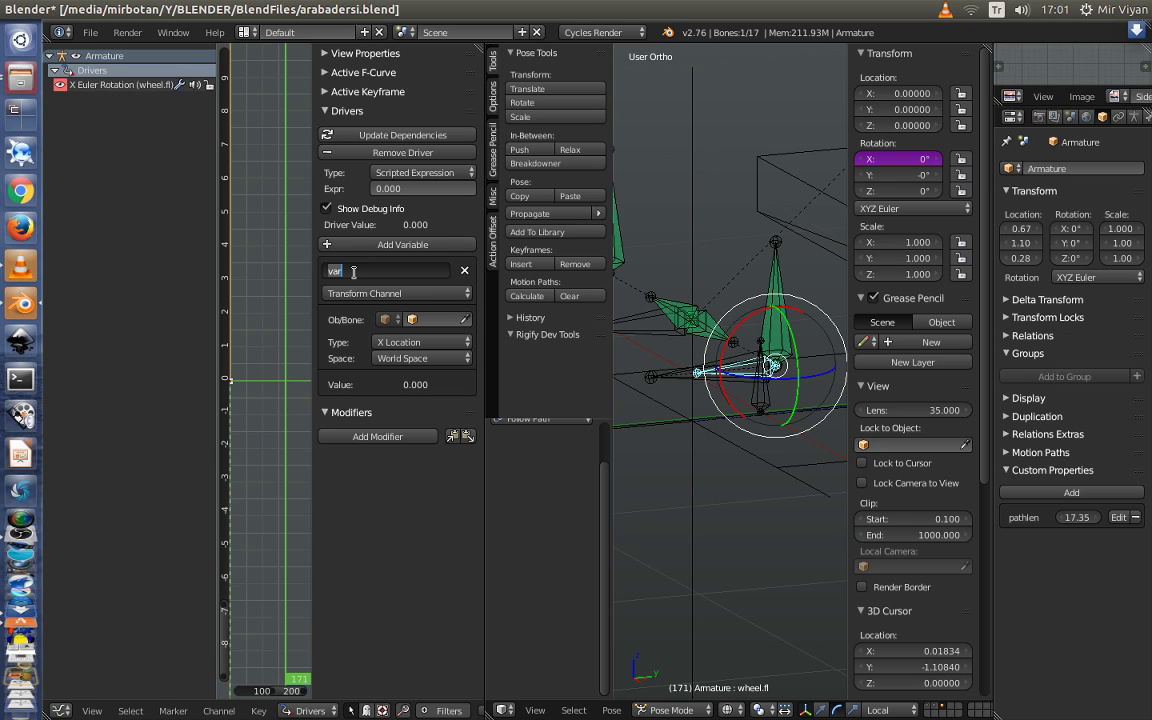
{"action": "key", "text": "BackSpace"}
{"action": "type", "text": "len"}
{"action": "key", "text": "Return"}
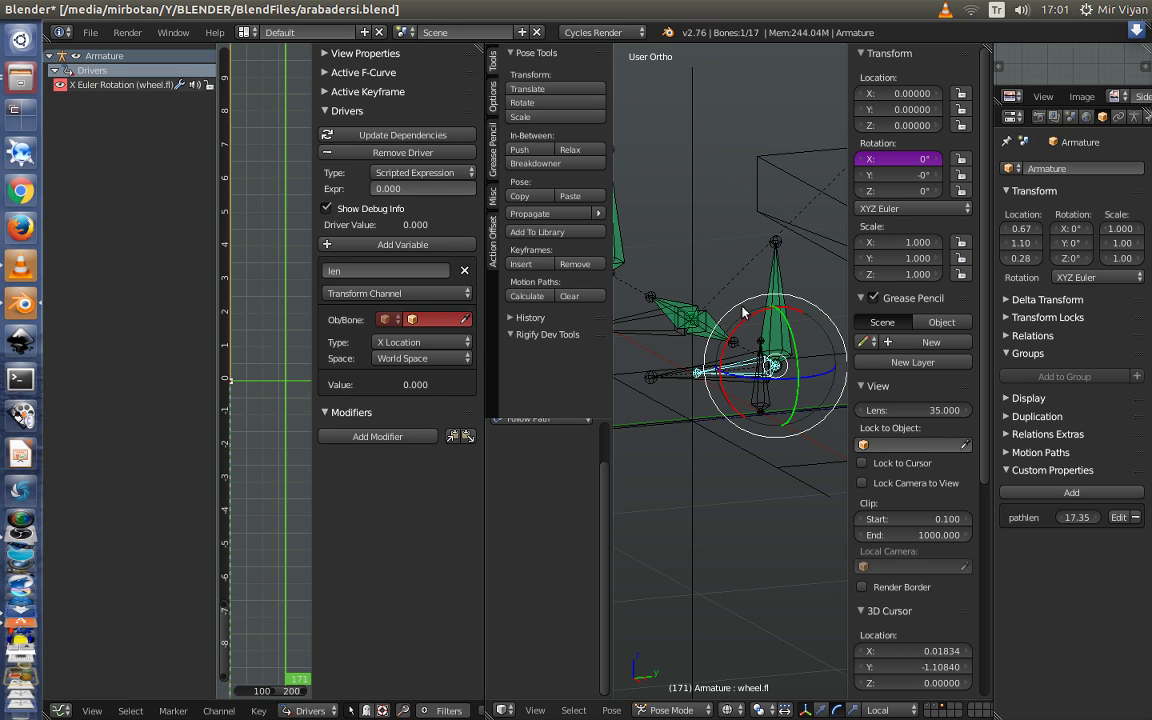
{"action": "left_click", "coordinate": [440, 319]}
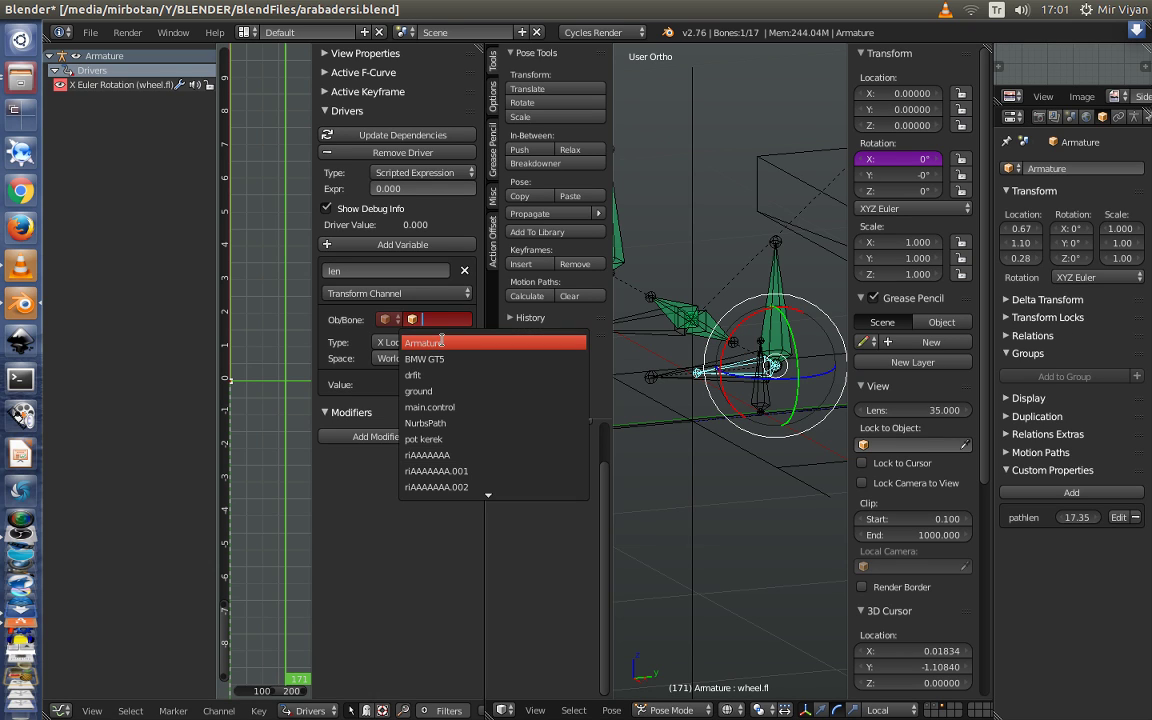
{"action": "left_click", "coordinate": [441, 342]}
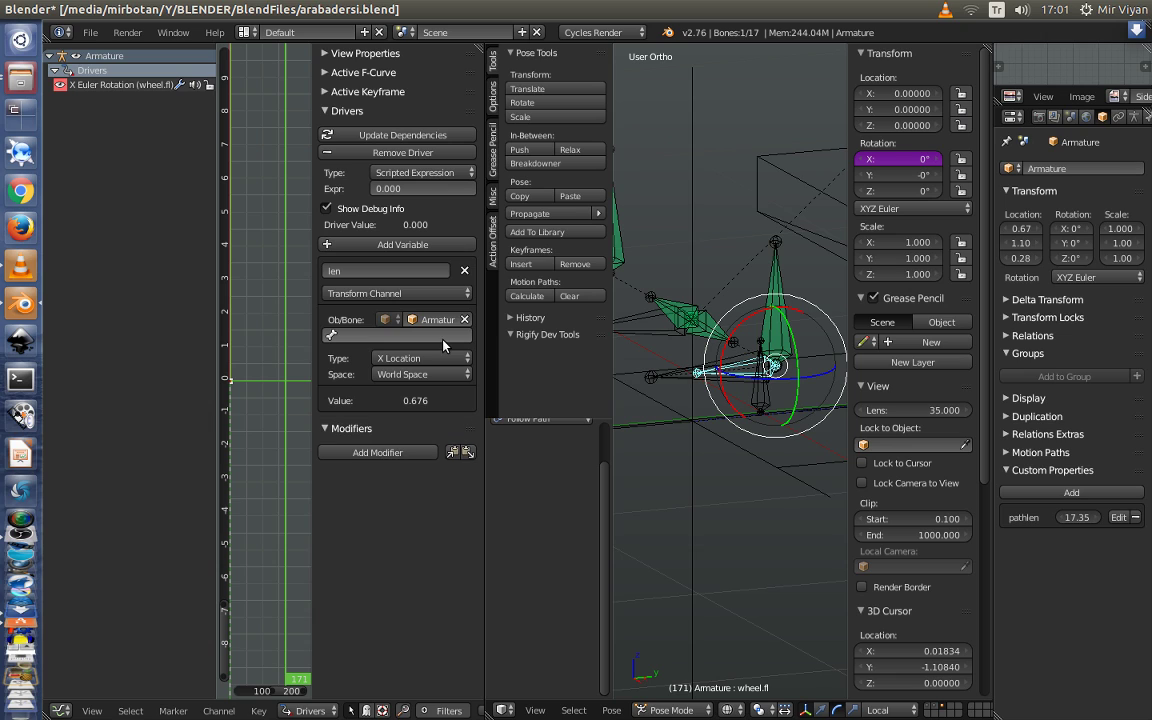
{"action": "left_click", "coordinate": [412, 293]}
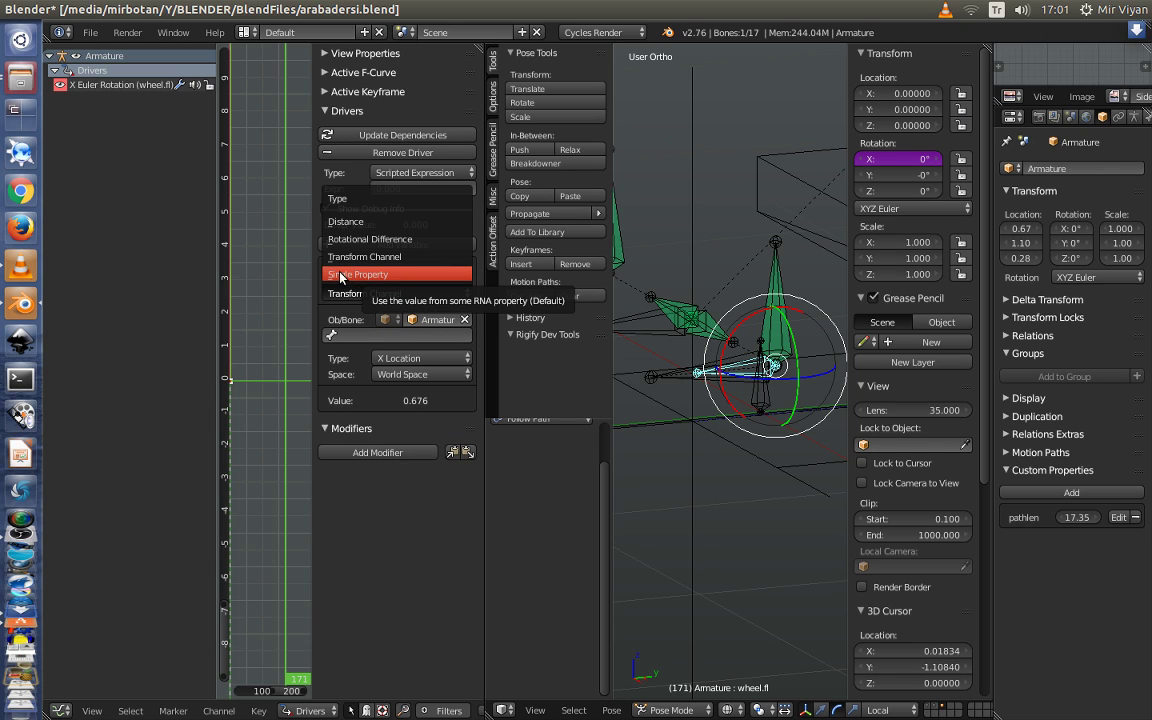
{"action": "left_click", "coordinate": [340, 275]}
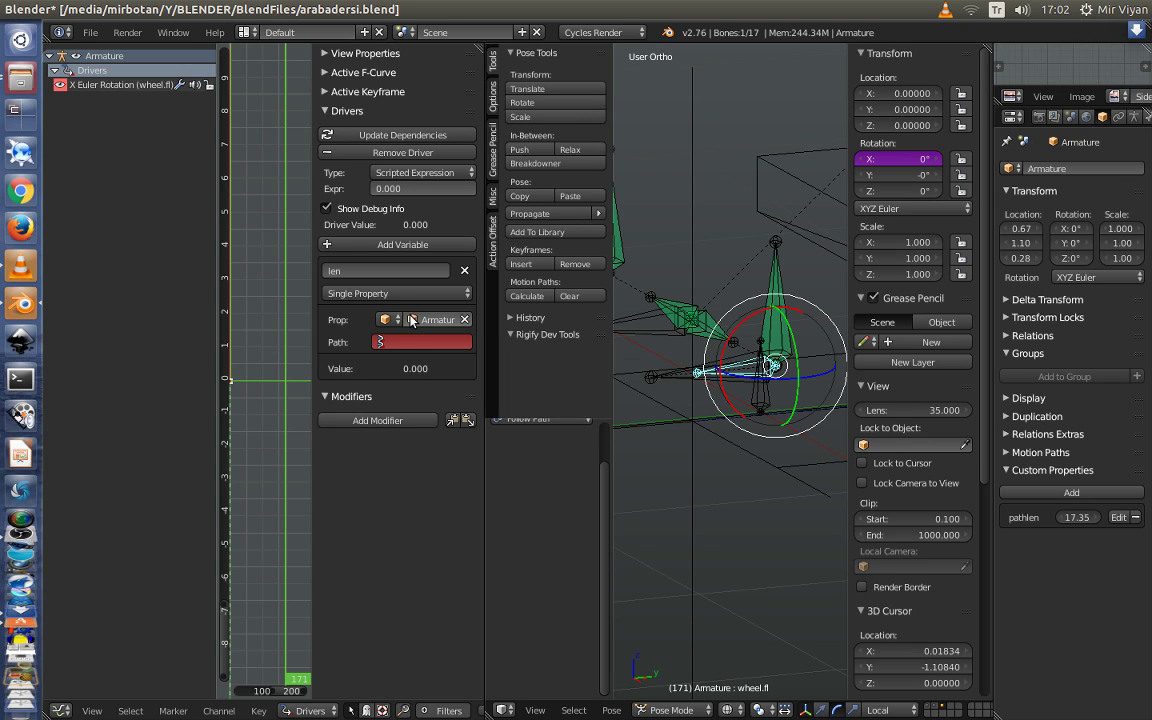
Paste pathlen's copied data path into the len variable's Path field
{"action": "left_click", "coordinate": [403, 341]}
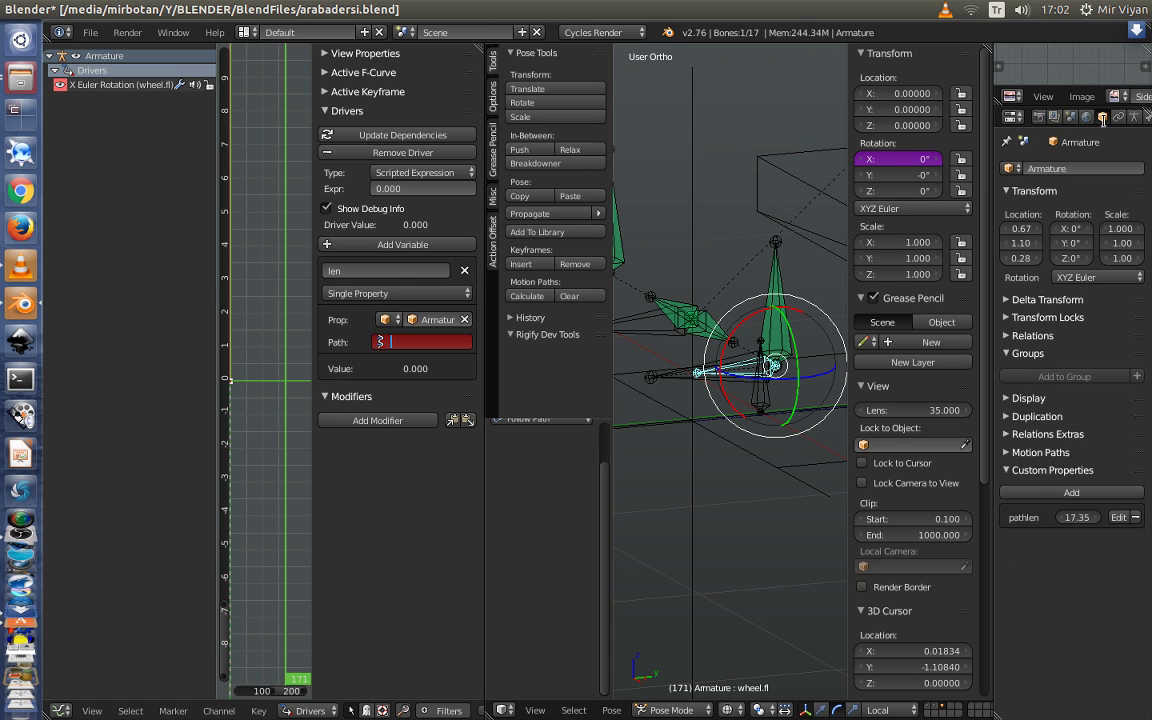
{"action": "right_click", "coordinate": [1068, 519]}
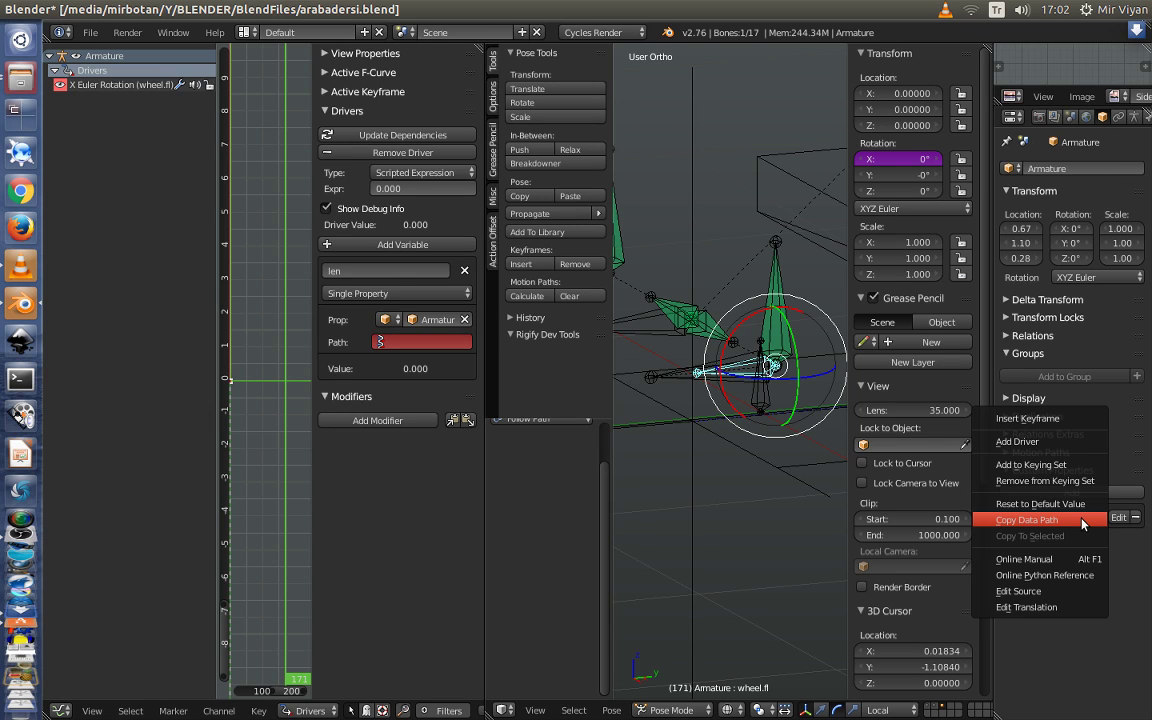
{"action": "left_click", "coordinate": [1028, 520]}
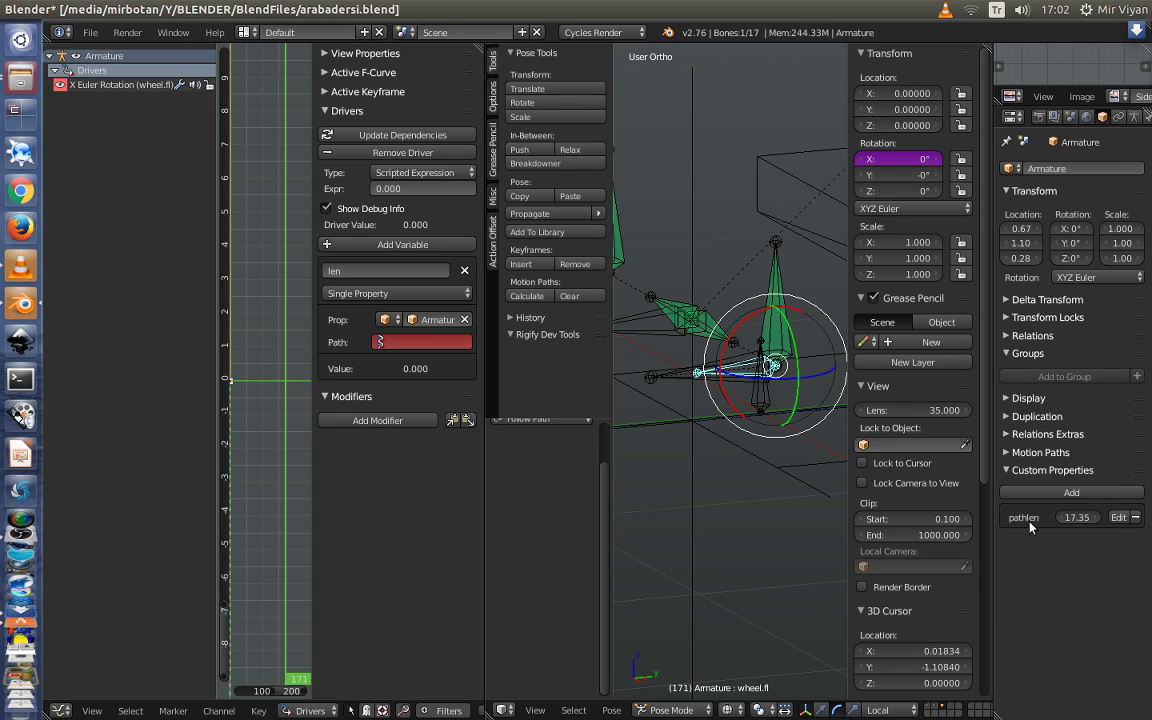
{"action": "left_click", "coordinate": [405, 344]}
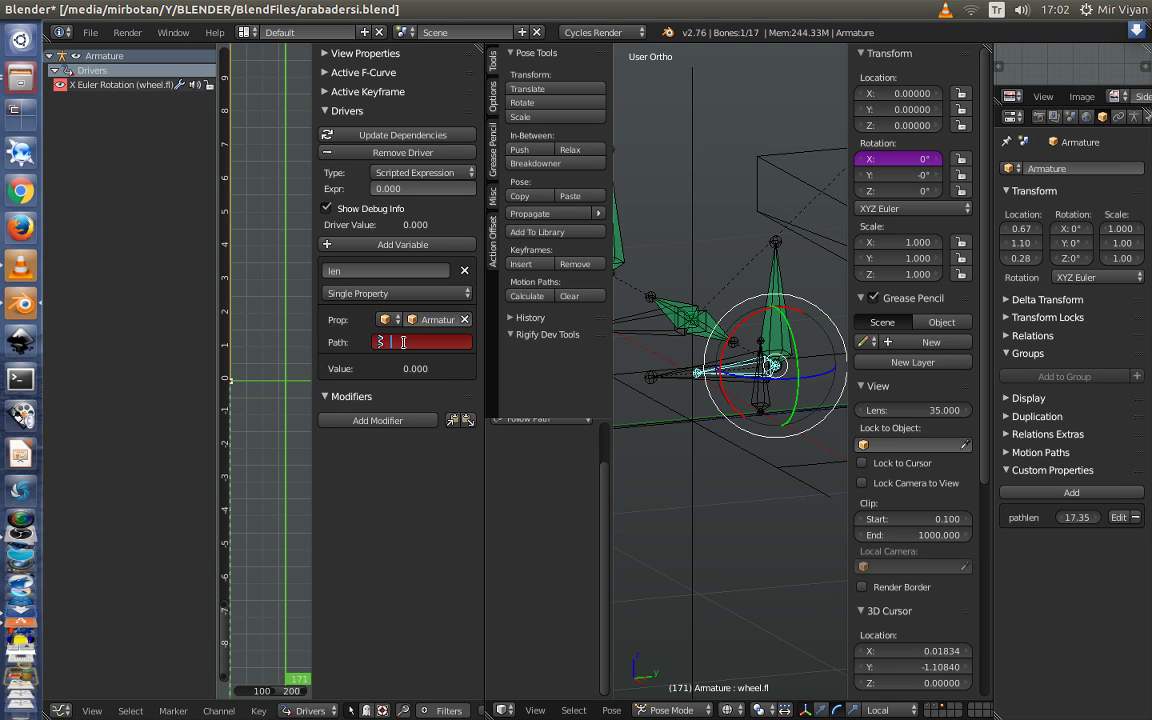
{"action": "key", "text": "ctrl+v"}
{"action": "key", "text": "Return"}
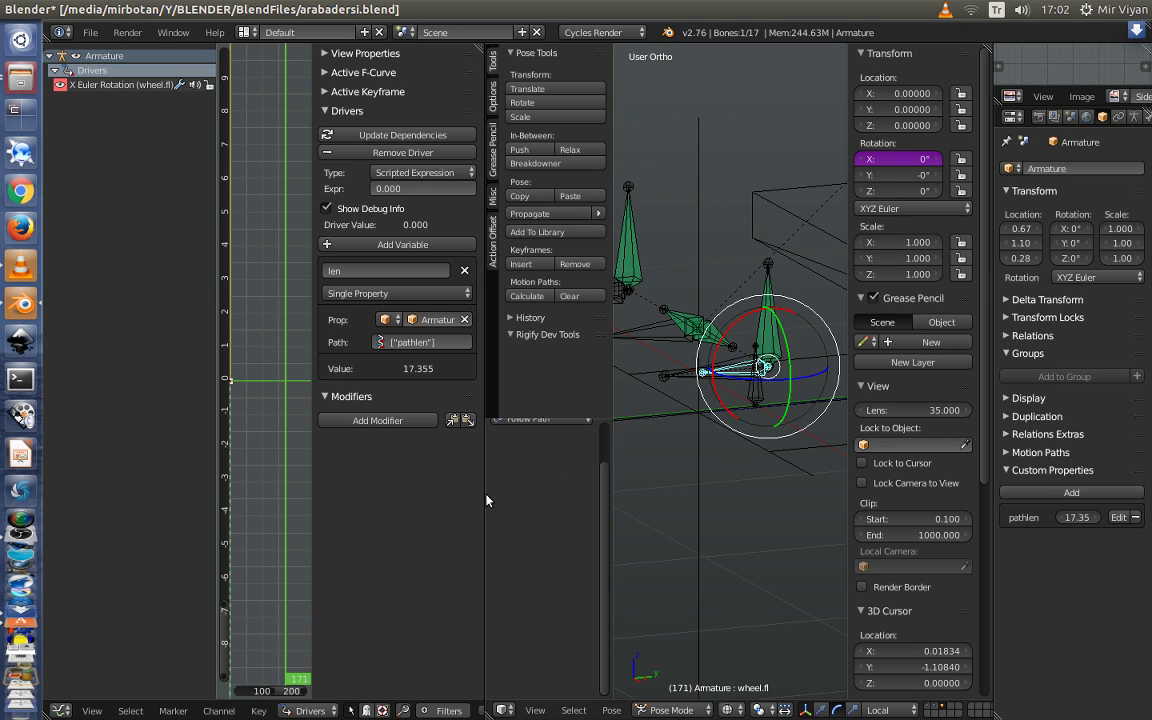
Add a second driver variable named offset with main.control as its object
{"action": "left_click", "coordinate": [400, 244]}
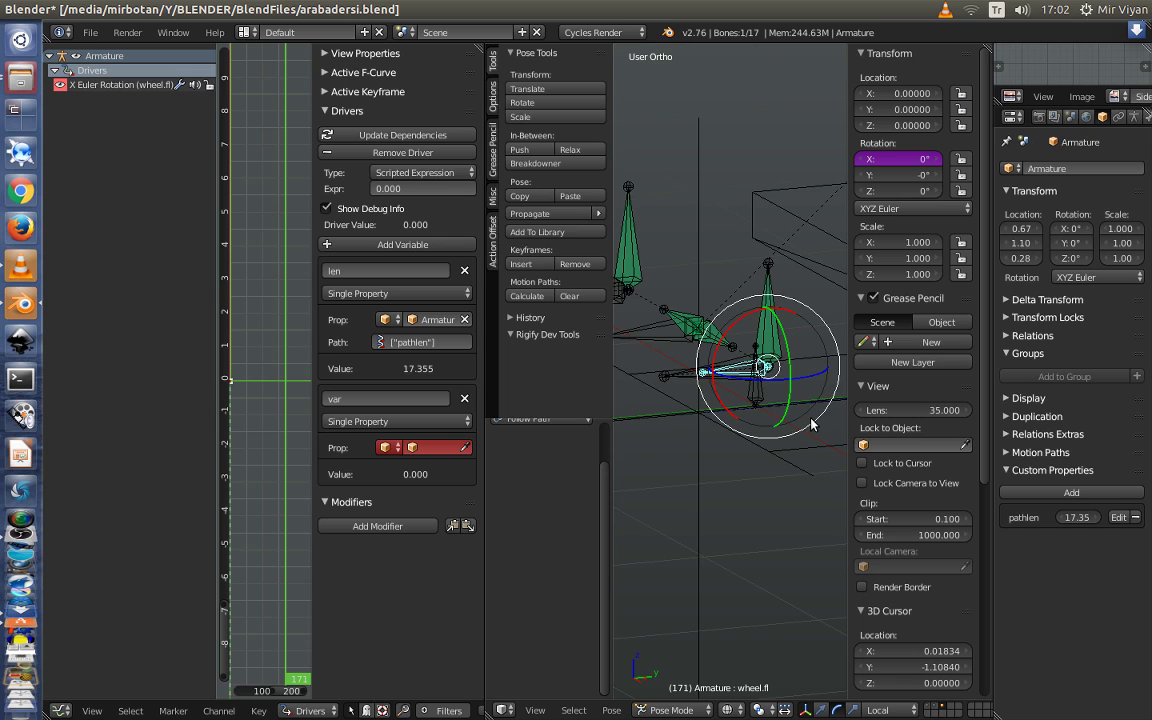
{"action": "key", "text": "KP_4"}
{"action": "key", "text": "KP_4"}
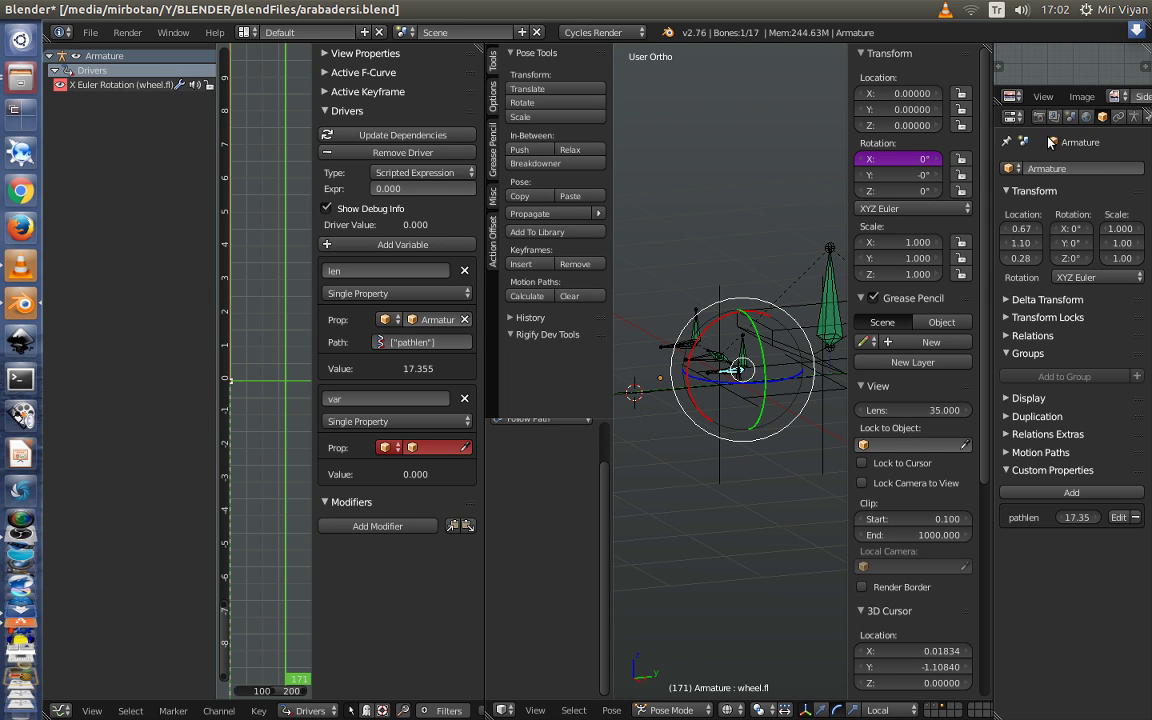
{"action": "left_click", "coordinate": [361, 400]}
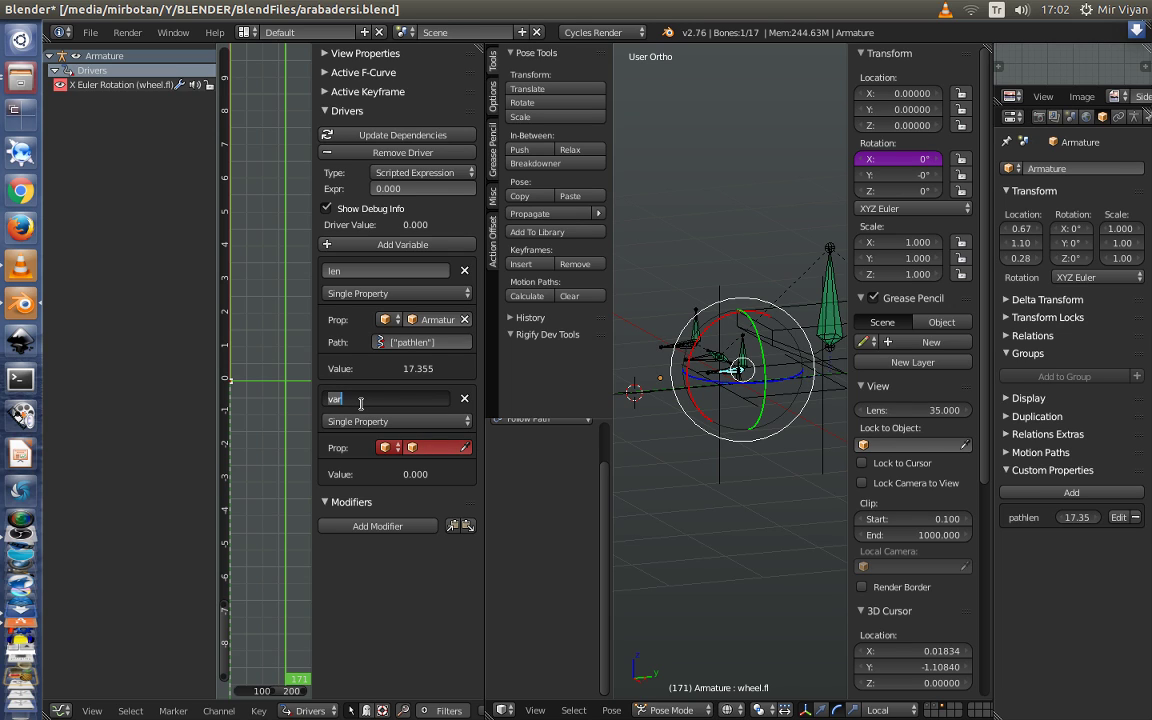
{"action": "type", "text": "offset"}
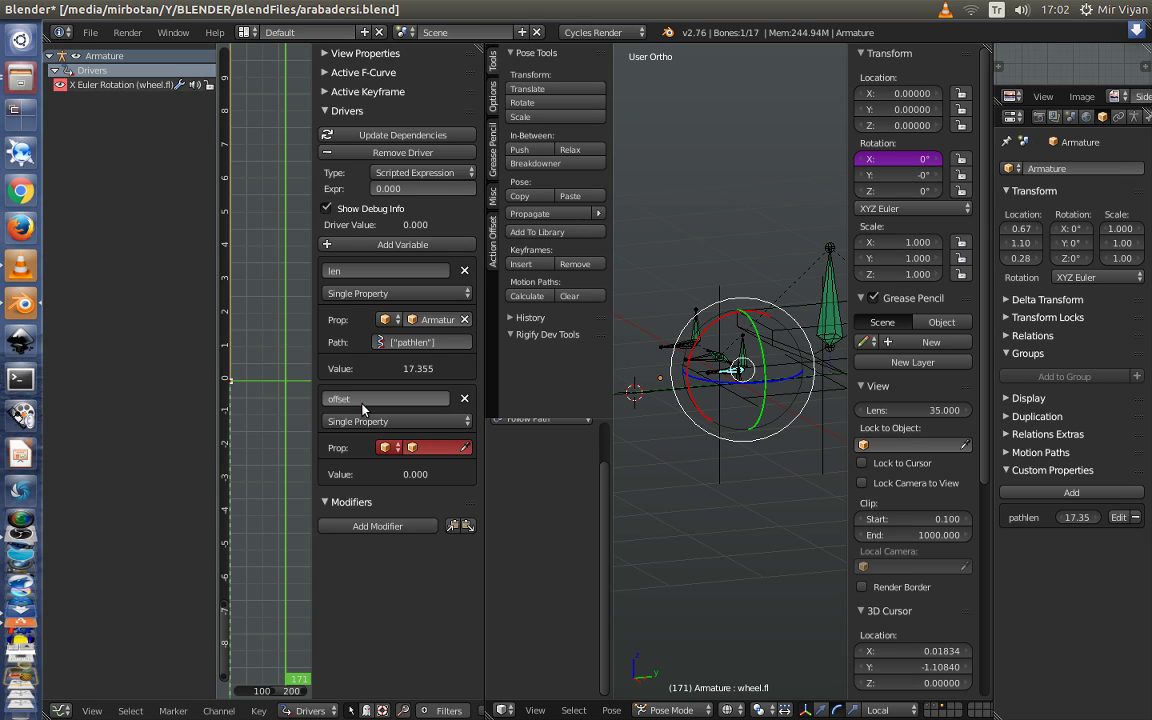
{"action": "key", "text": "Return"}
{"action": "left_click", "coordinate": [437, 448]}
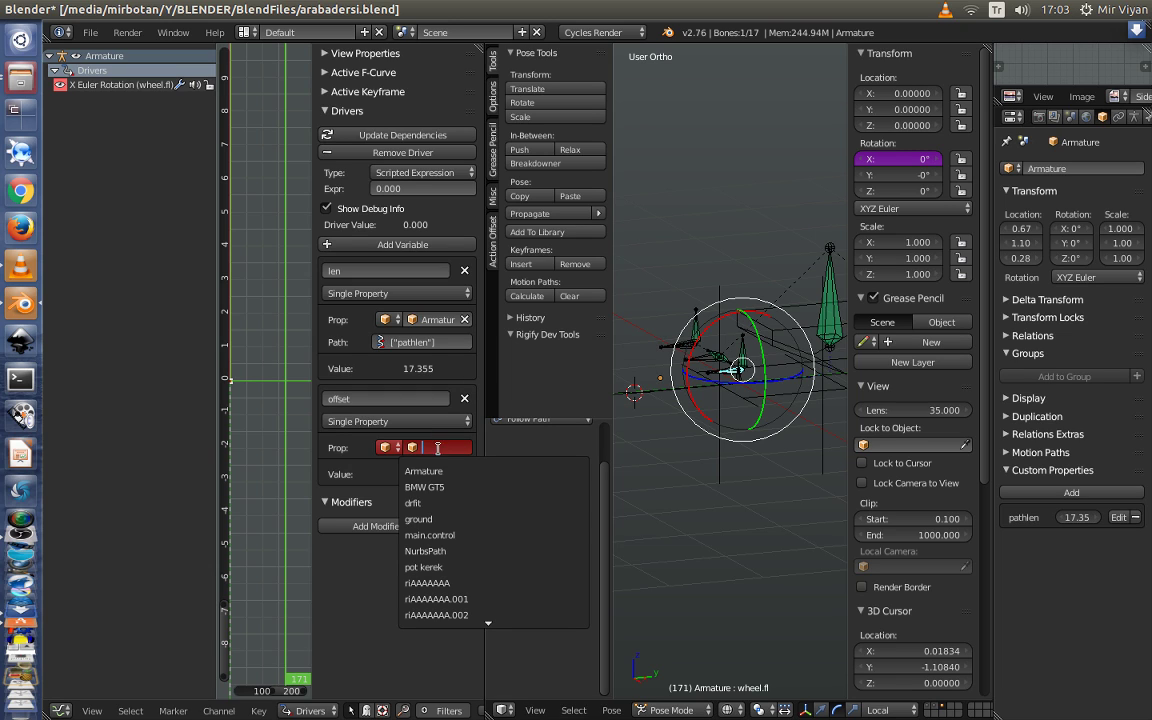
{"action": "left_click", "coordinate": [445, 535]}
{"action": "left_click", "coordinate": [408, 476]}
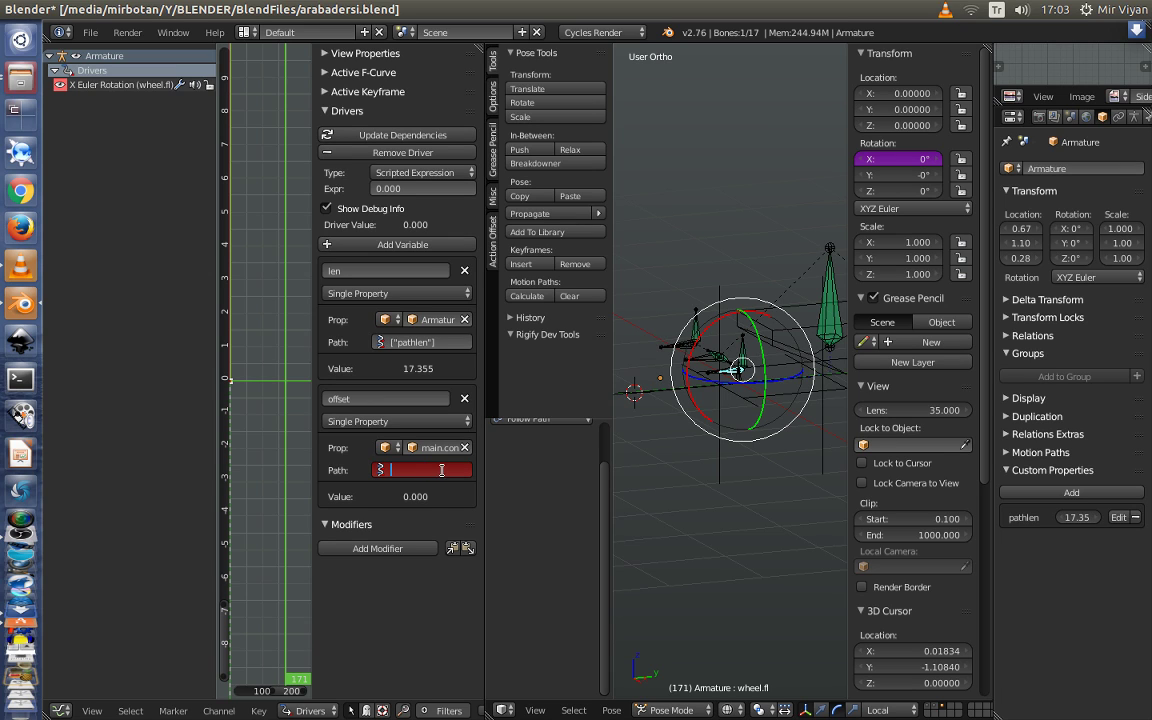
{"action": "key", "text": "Escape"}
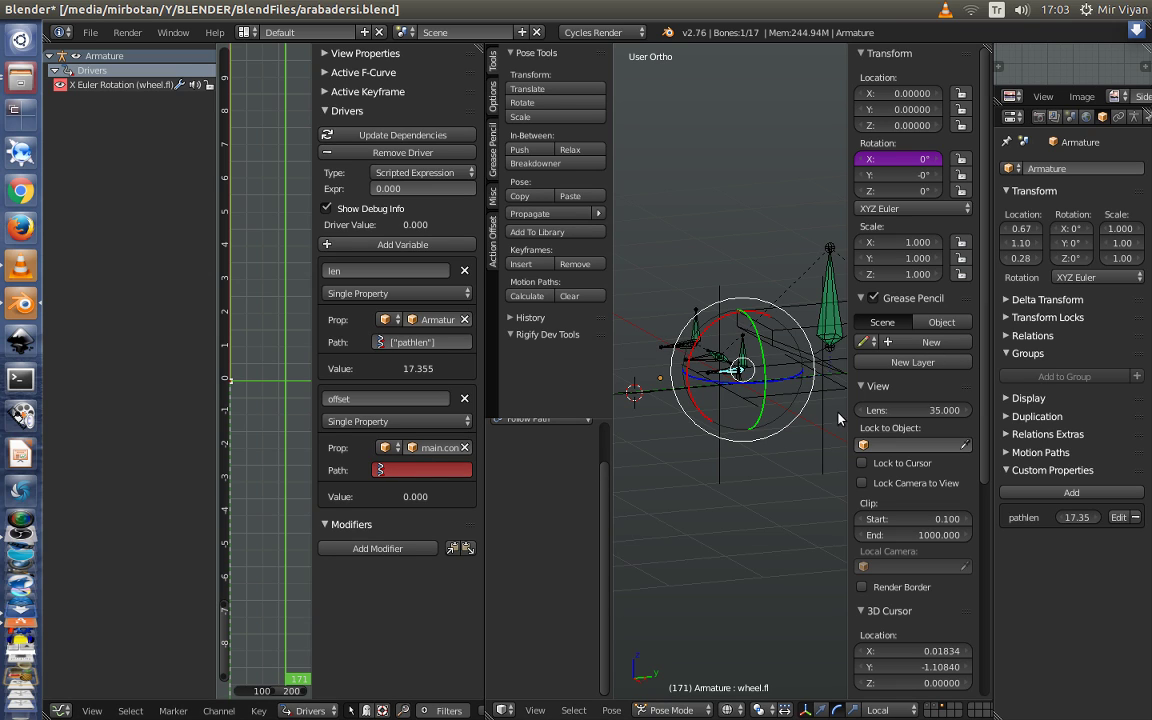
Copy the data path of main.control's Follow Path Offset from its Constraints
{"action": "right_click", "coordinate": [745, 377]}
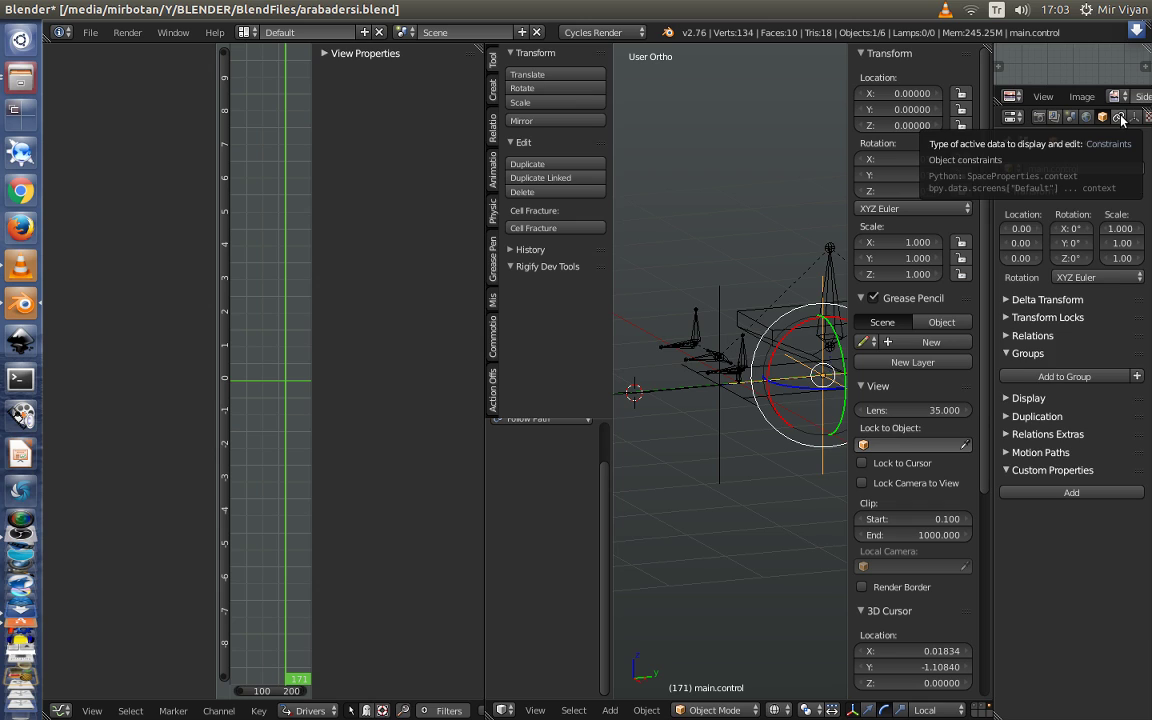
{"action": "left_click", "coordinate": [1121, 119]}
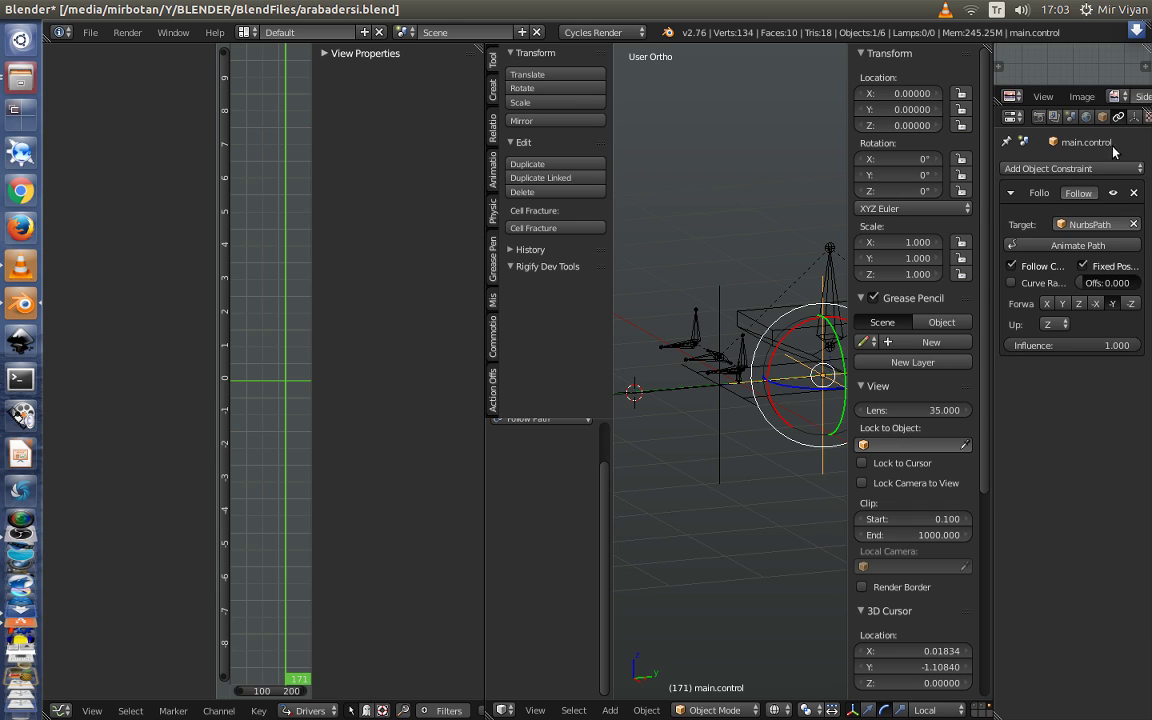
{"action": "right_click", "coordinate": [1110, 288]}
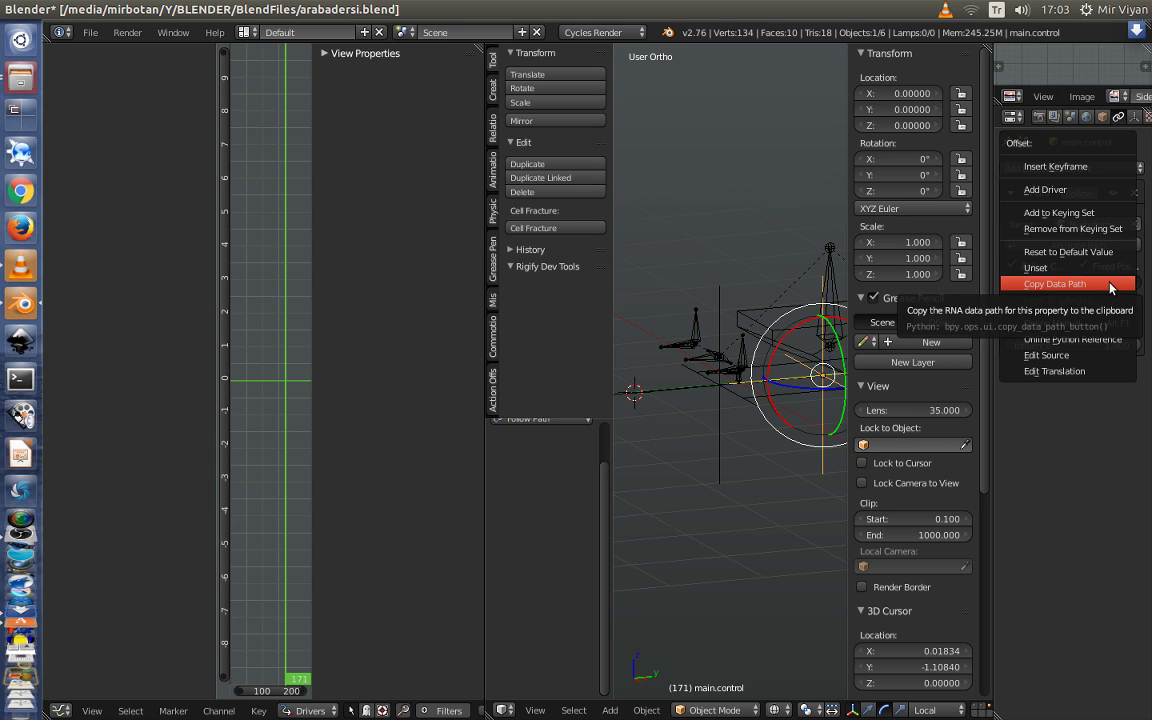
{"action": "left_click", "coordinate": [1110, 287]}
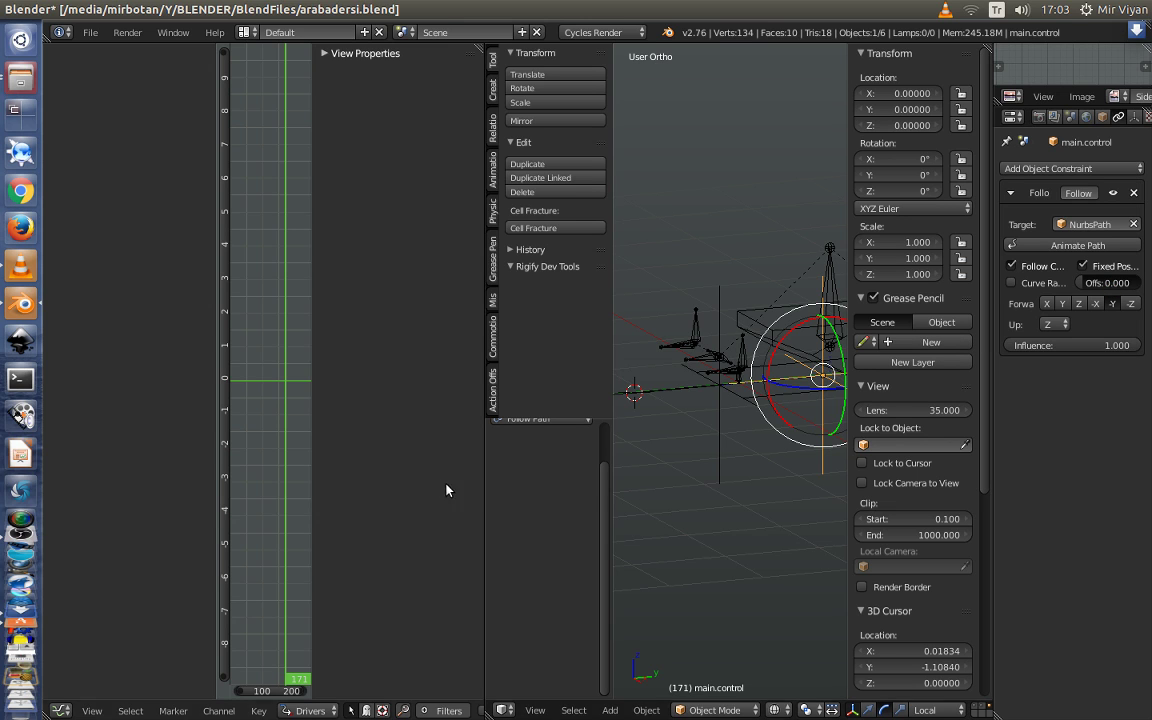
Reselect the wheel.fl bone and paste the Follow Path offset path into the offset variable
{"action": "right_click", "coordinate": [660, 345]}
{"action": "key", "text": "ctrl+Tab"}
{"action": "scroll", "coordinate": [660, 345], "scroll_direction": "up", "scroll_amount": 2}
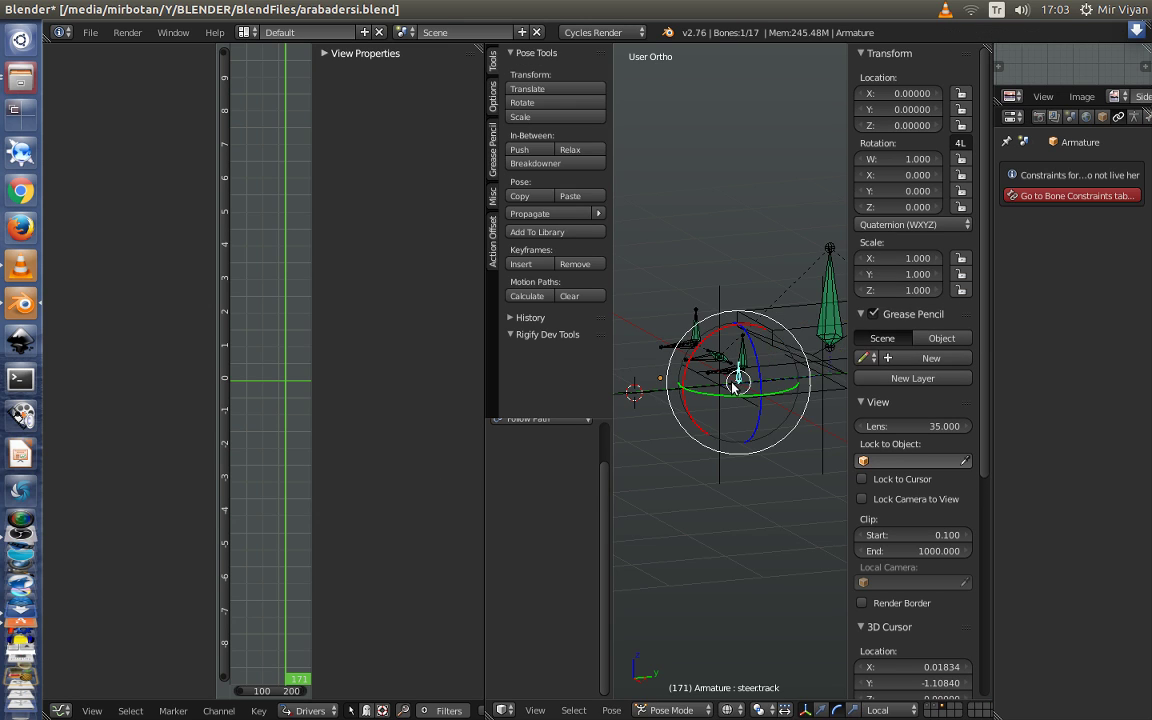
{"action": "right_click", "coordinate": [752, 370]}
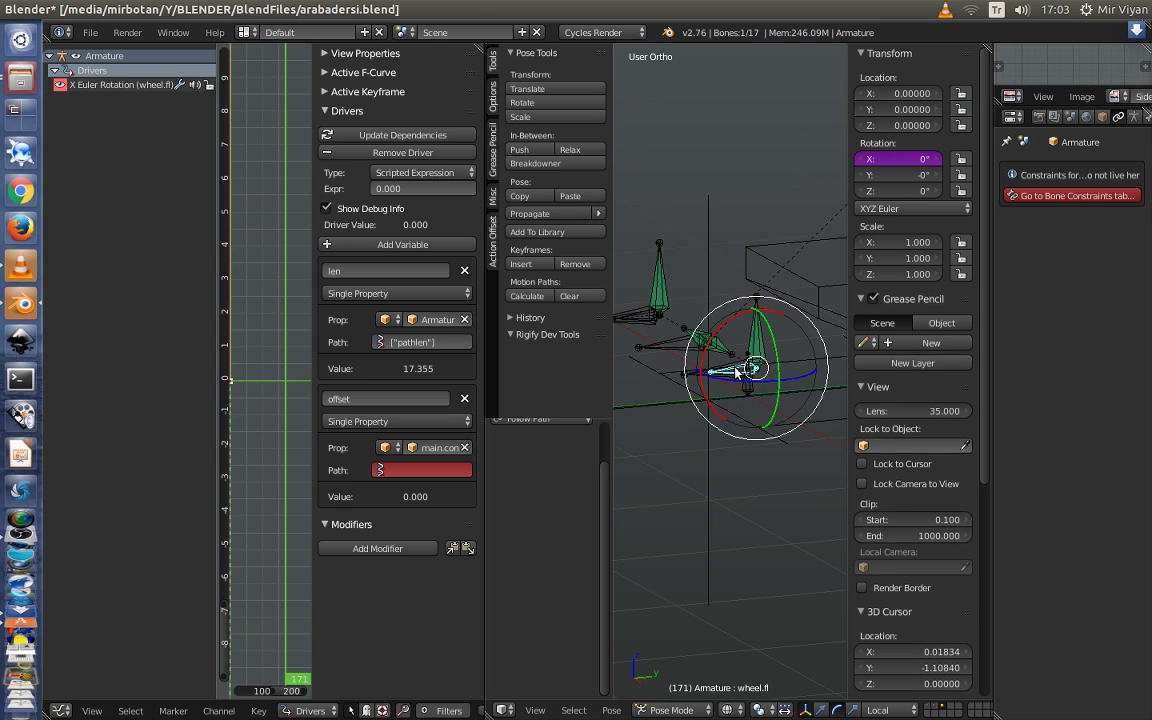
{"action": "left_click", "coordinate": [422, 470]}
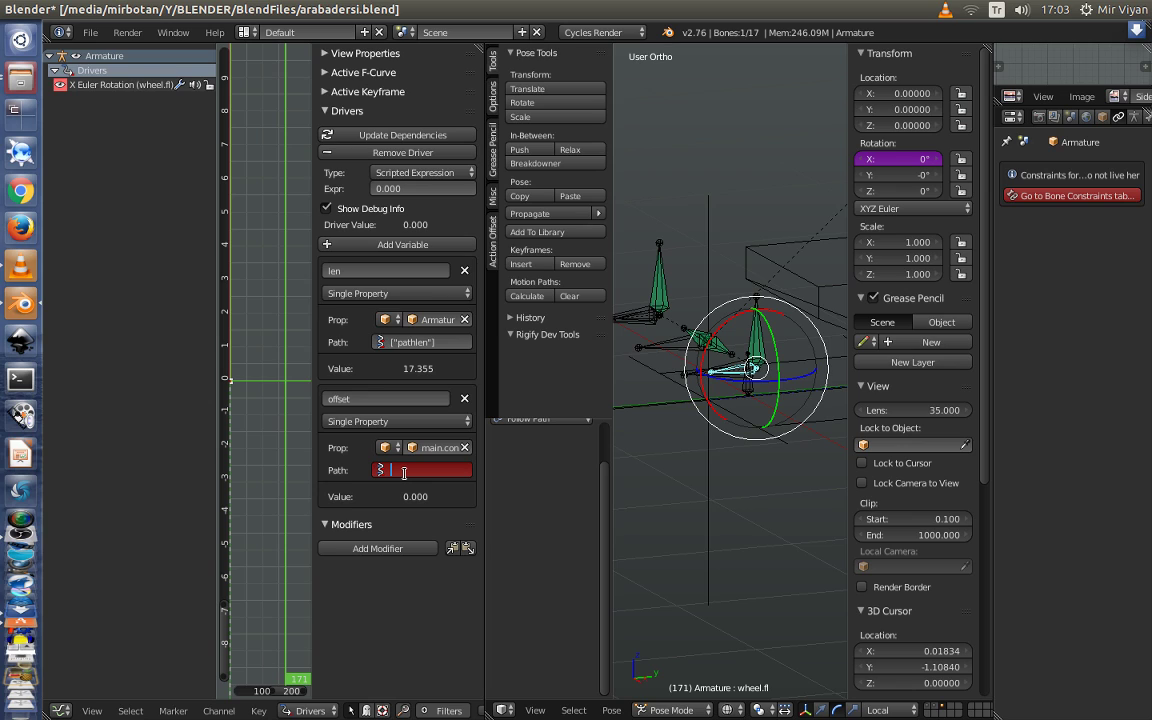
{"action": "type", "text": "constraints[\"Follow Path\"].offset_factor"}
{"action": "key", "text": "Return"}
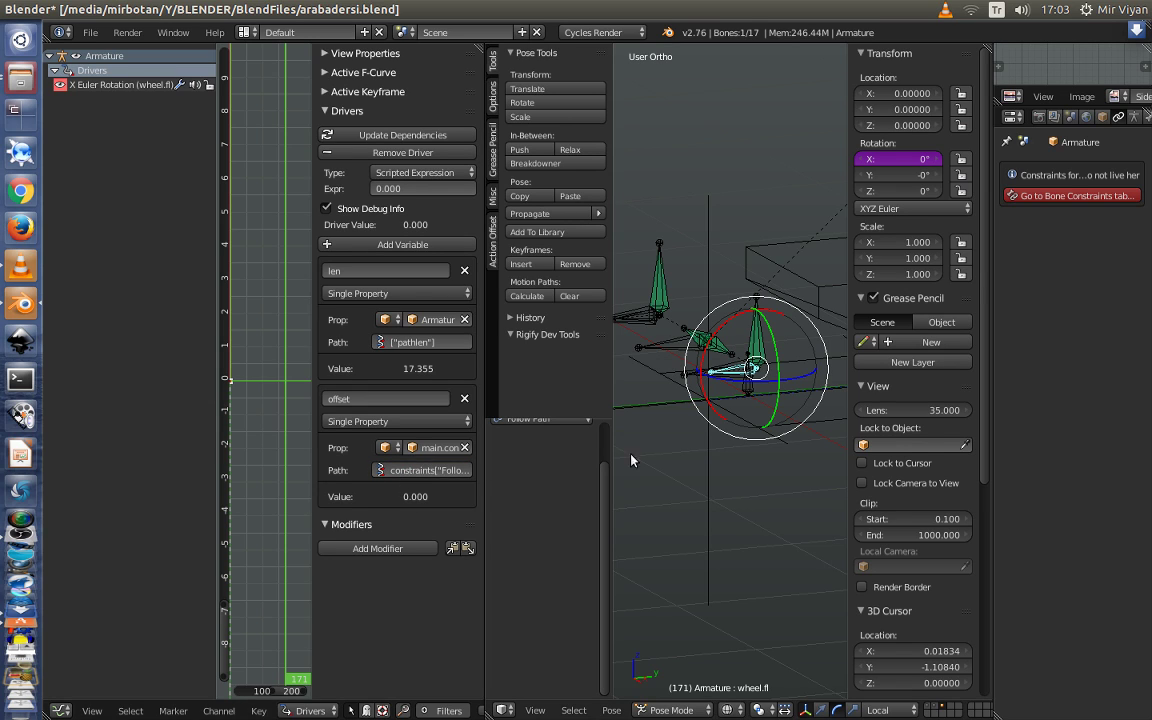
{"action": "middle_click_drag", "start_coordinate": [687, 463], "coordinate": [605, 510]}
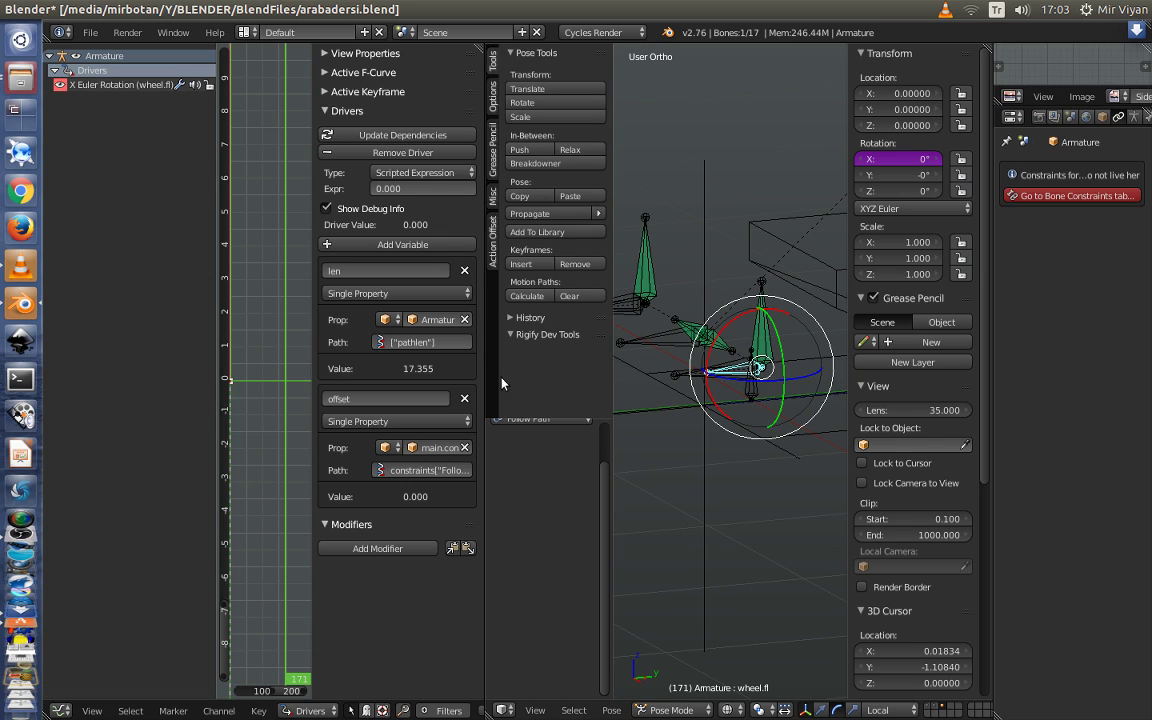
Replace the driver expression 0.000 with -(len*offset)/(6/2)
{"action": "left_click", "coordinate": [417, 187]}
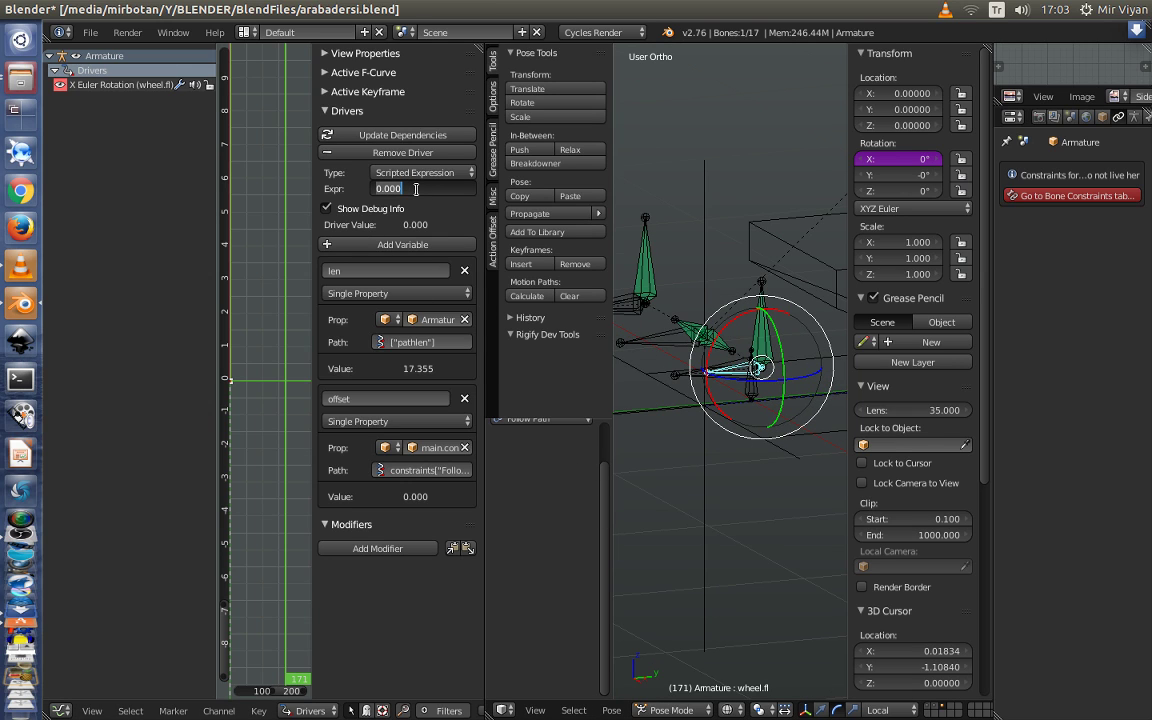
{"action": "key", "text": "BackSpace"}
{"action": "type", "text": "len"}
{"action": "type", "text": "*"}
{"action": "type", "text": "o"}
{"action": "type", "text": "ffse"}
{"action": "type", "text": "t)/(6"}
{"action": "type", "text": "/2"}
{"action": "key", "text": "Return"}
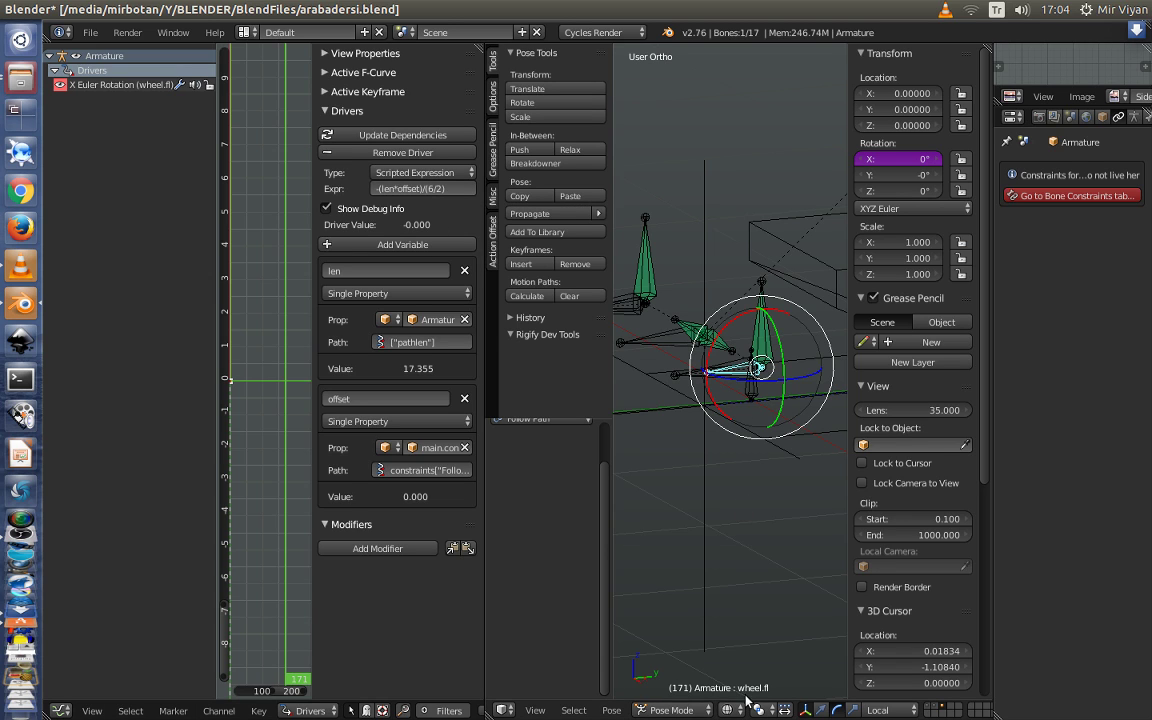
Switch to Object Mode, show layer 2 with the wheel meshes, and select the right wheel
{"action": "middle_click_drag", "start_coordinate": [770, 540], "coordinate": [738, 548]}
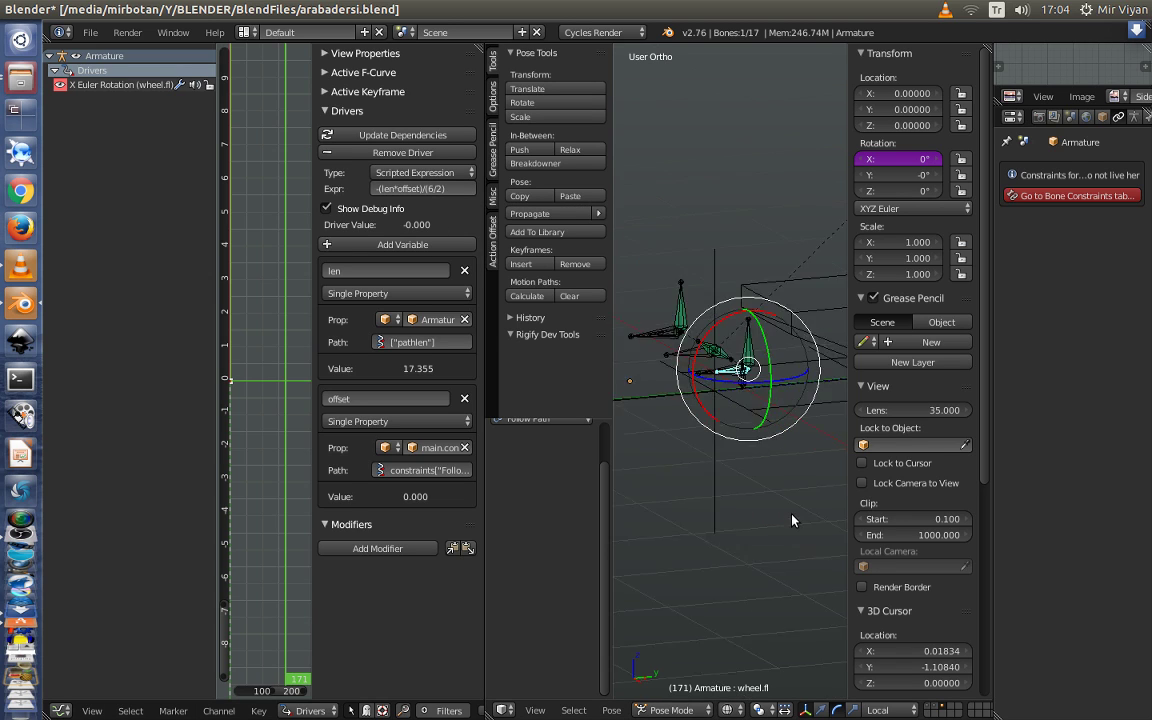
{"action": "left_click", "coordinate": [672, 710]}
{"action": "left_click", "coordinate": [700, 692]}
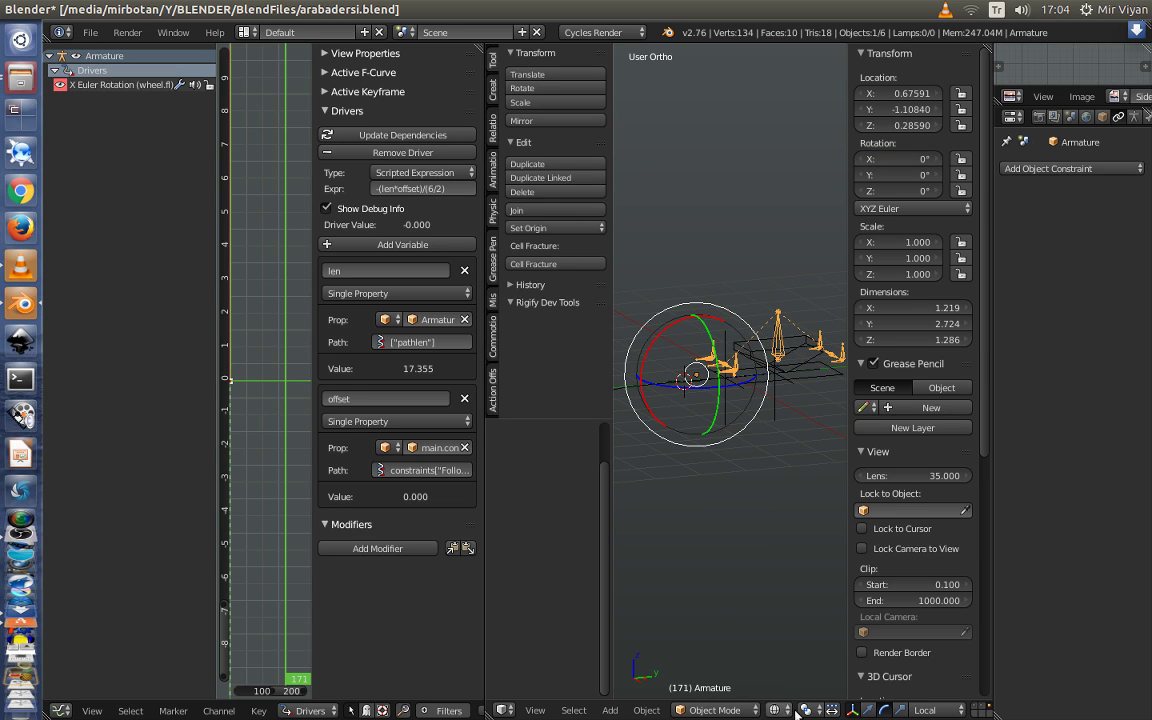
{"action": "middle_click_drag", "start_coordinate": [752, 596], "coordinate": [820, 638]}
{"action": "scroll", "coordinate": [928, 712], "scroll_direction": "down", "scroll_amount": 2}
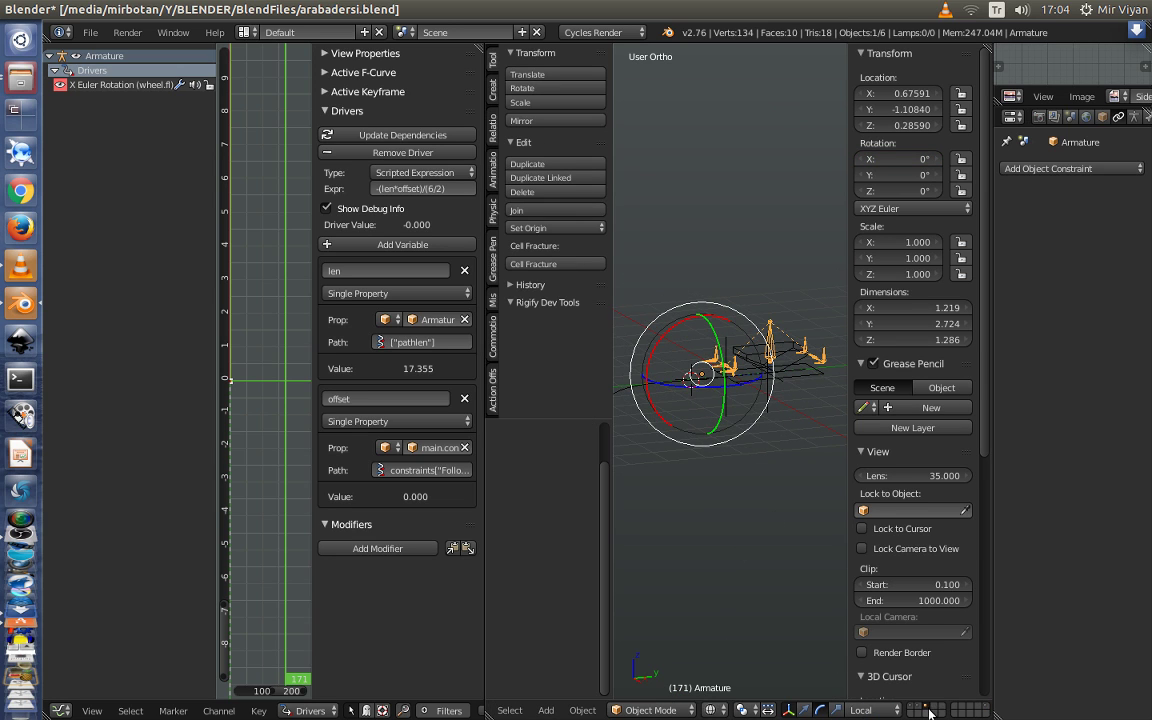
{"action": "key", "text": "2"}
{"action": "scroll", "coordinate": [776, 504], "scroll_direction": "up", "scroll_amount": 4}
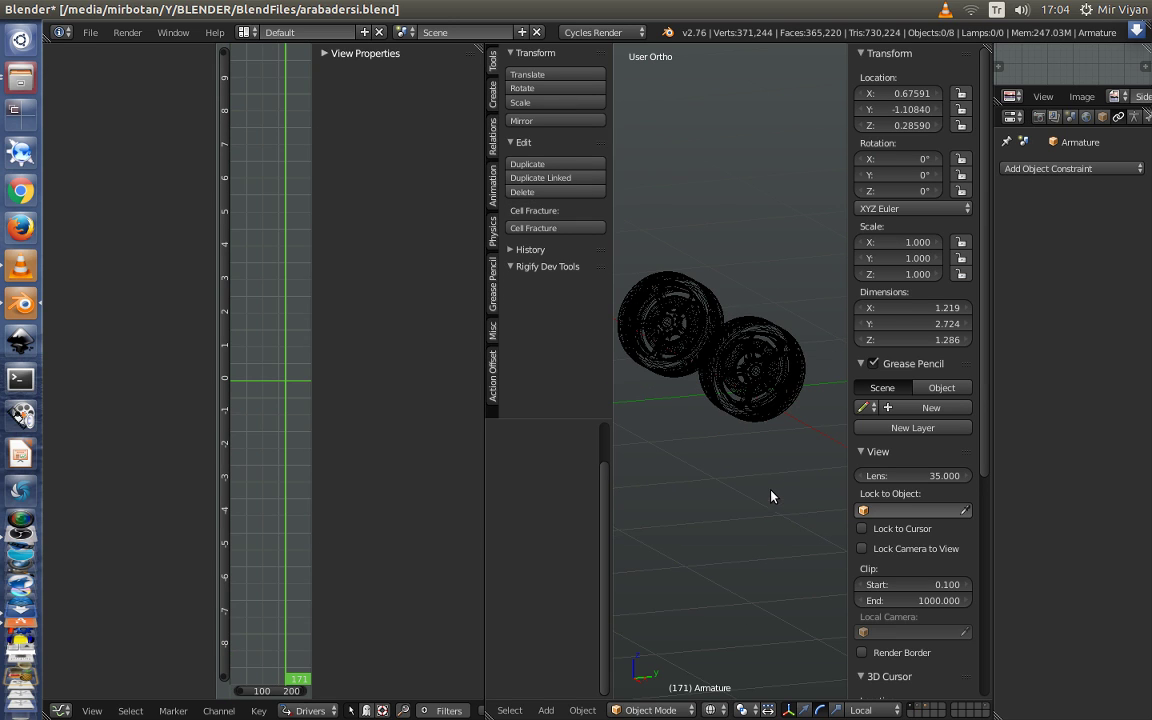
{"action": "right_click", "coordinate": [752, 372]}
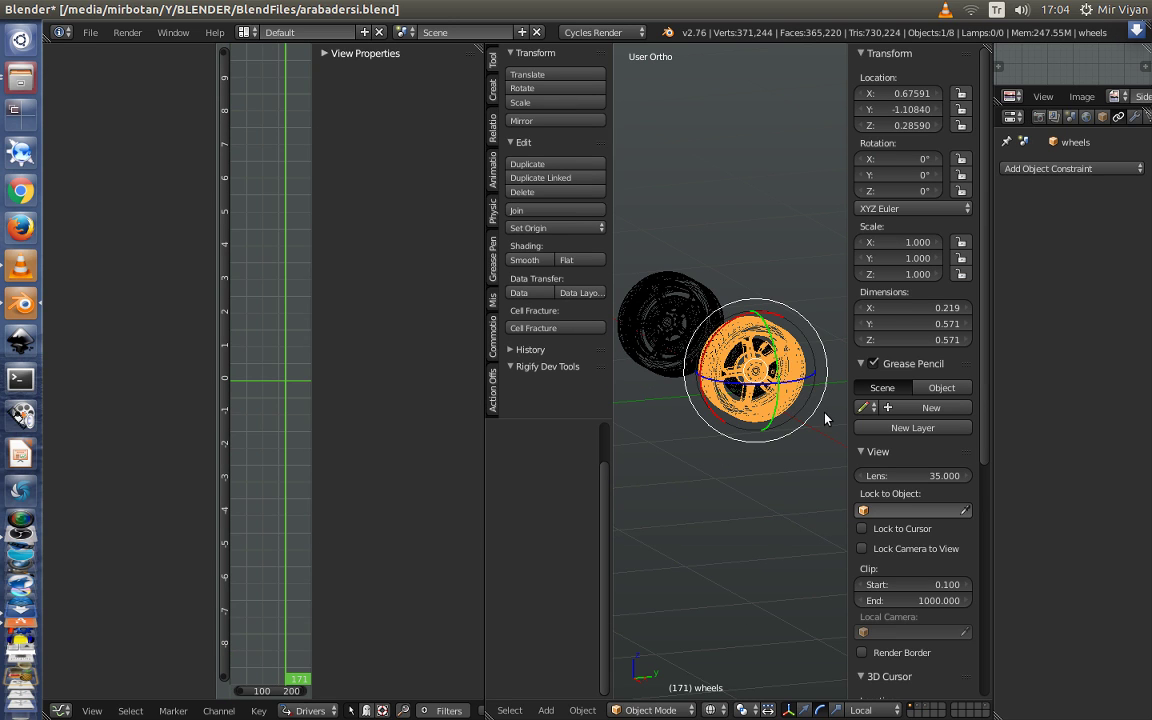
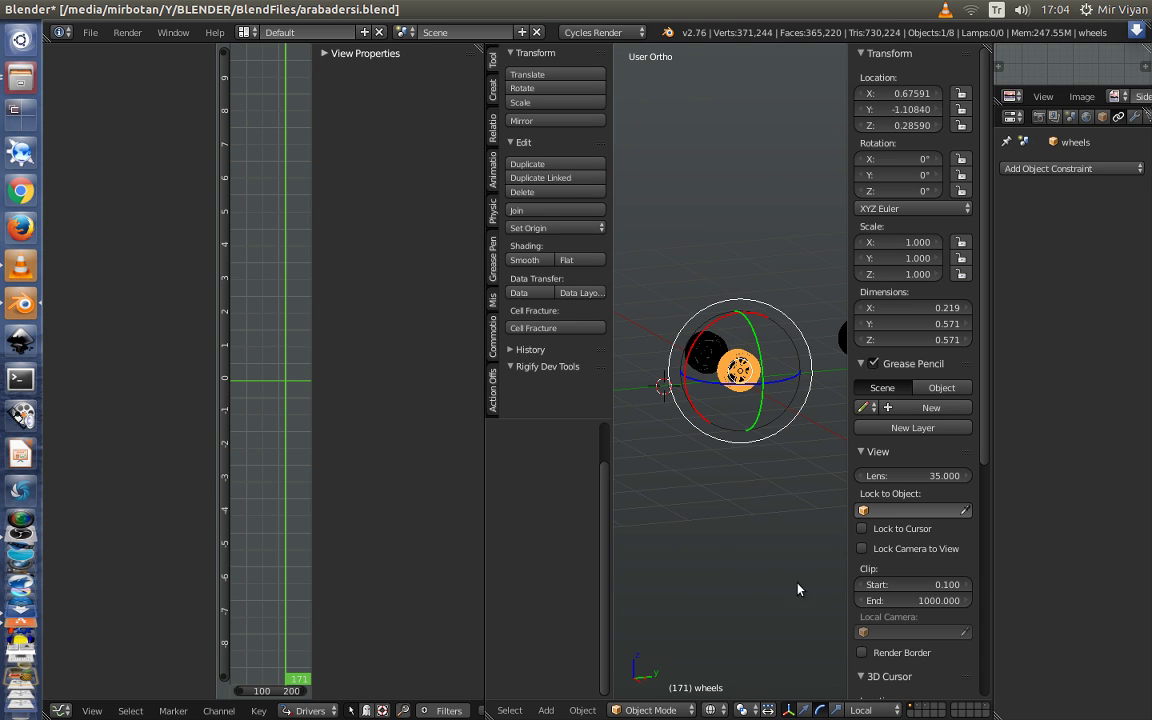
Show the rig layer, select the car armature and switch it to Pose Mode
{"action": "left_click", "coordinate": [926, 707]}
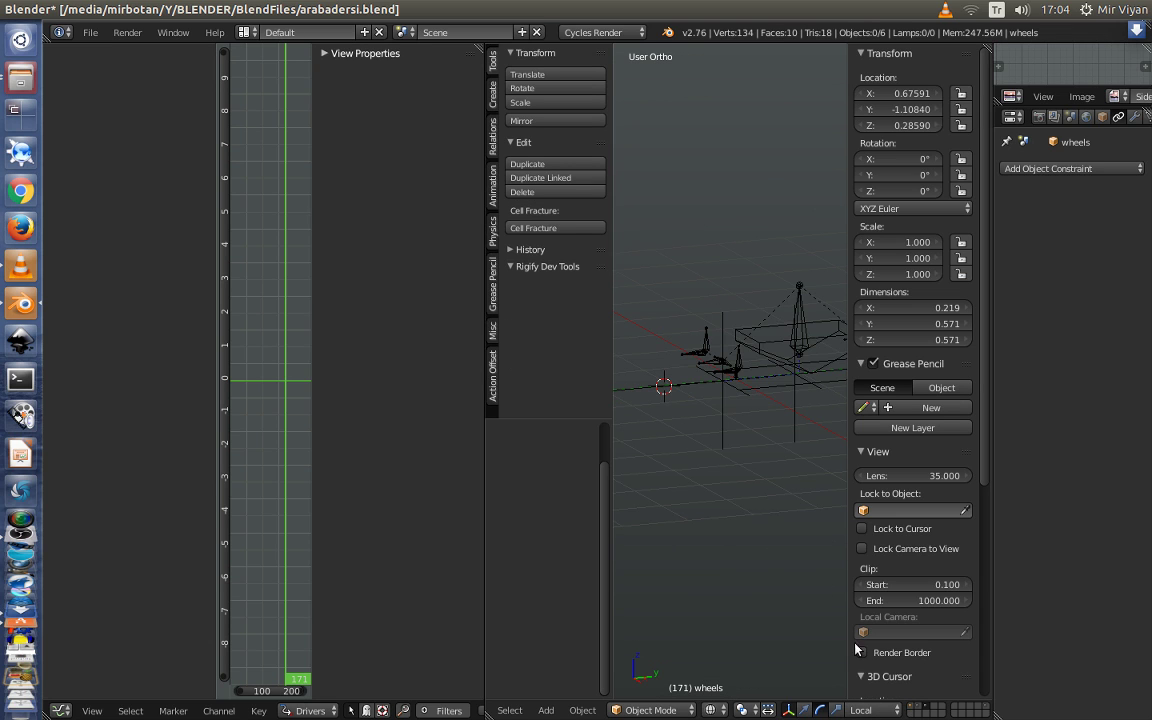
{"action": "scroll", "coordinate": [766, 532], "scroll_direction": "up", "scroll_amount": 2}
{"action": "scroll", "coordinate": [795, 410], "scroll_direction": "up", "scroll_amount": 3}
{"action": "right_click", "coordinate": [740, 373]}
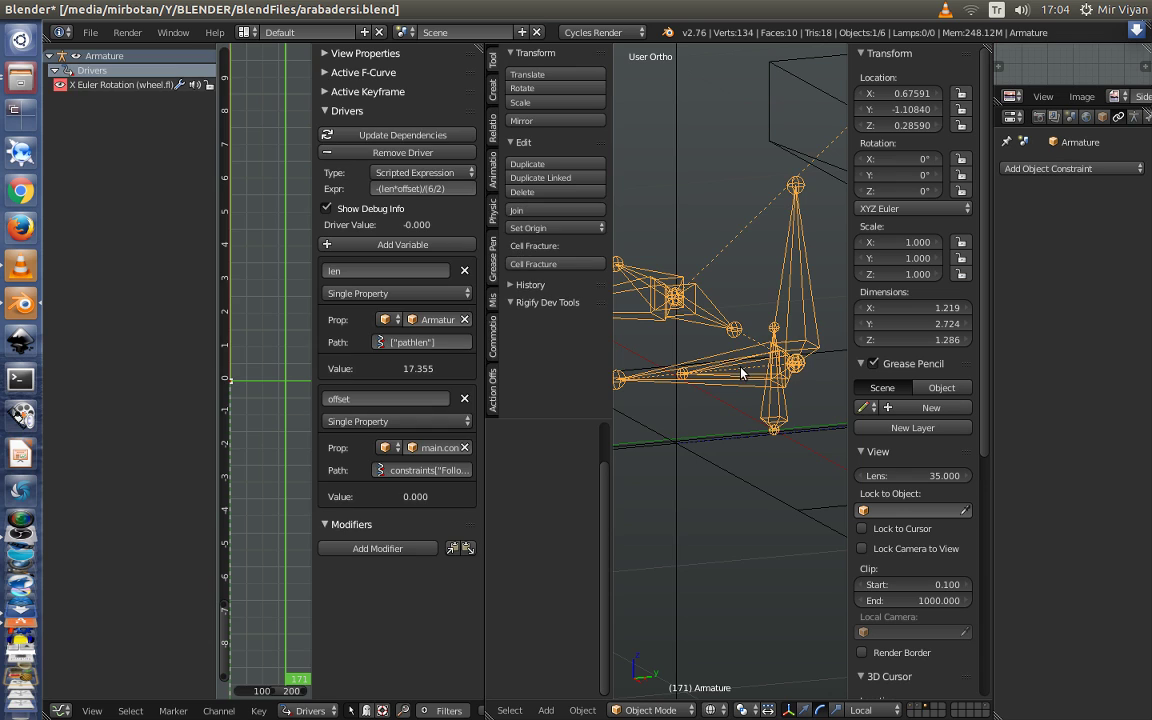
{"action": "left_click", "coordinate": [651, 710]}
{"action": "left_click", "coordinate": [630, 652]}
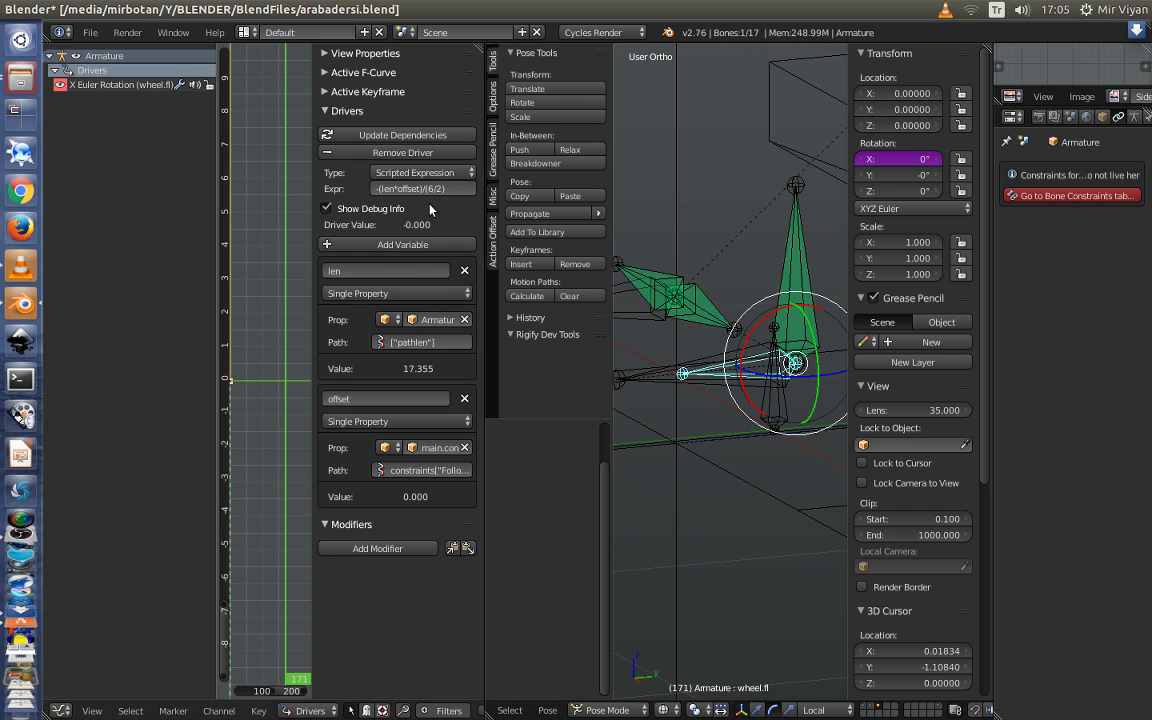
Change the wheel.fl driver expression to -(len*offset)/(0.571/2)
{"action": "left_click", "coordinate": [455, 186]}
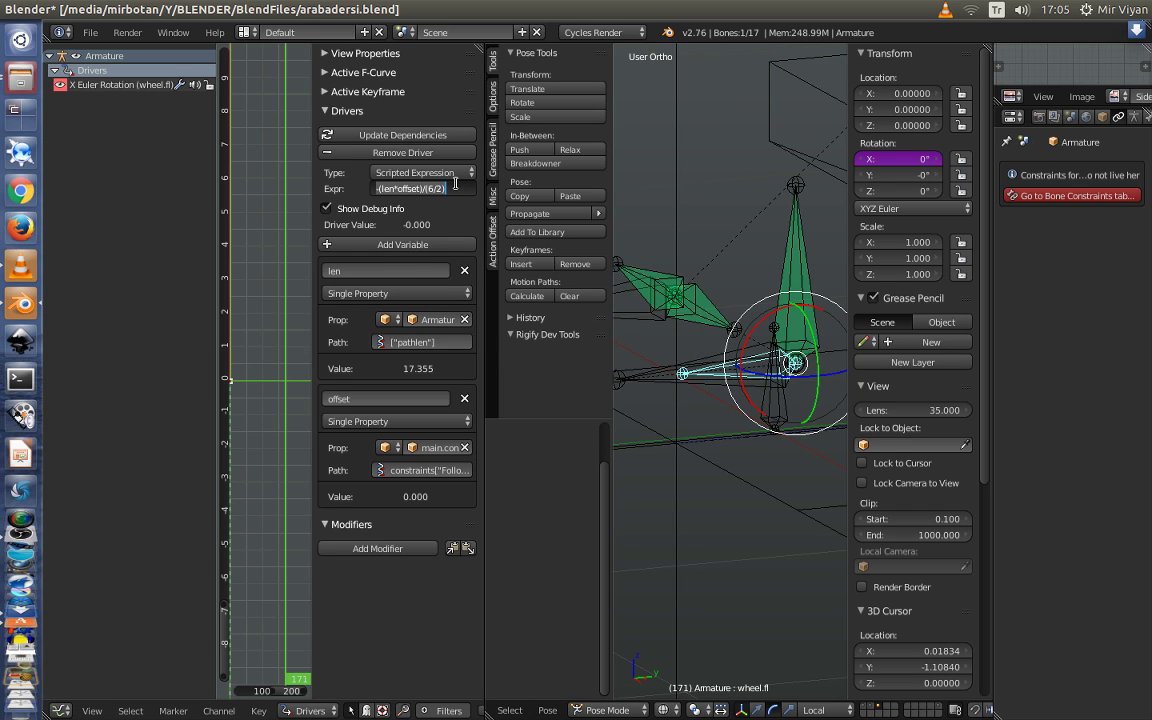
{"action": "key", "text": "Home"}
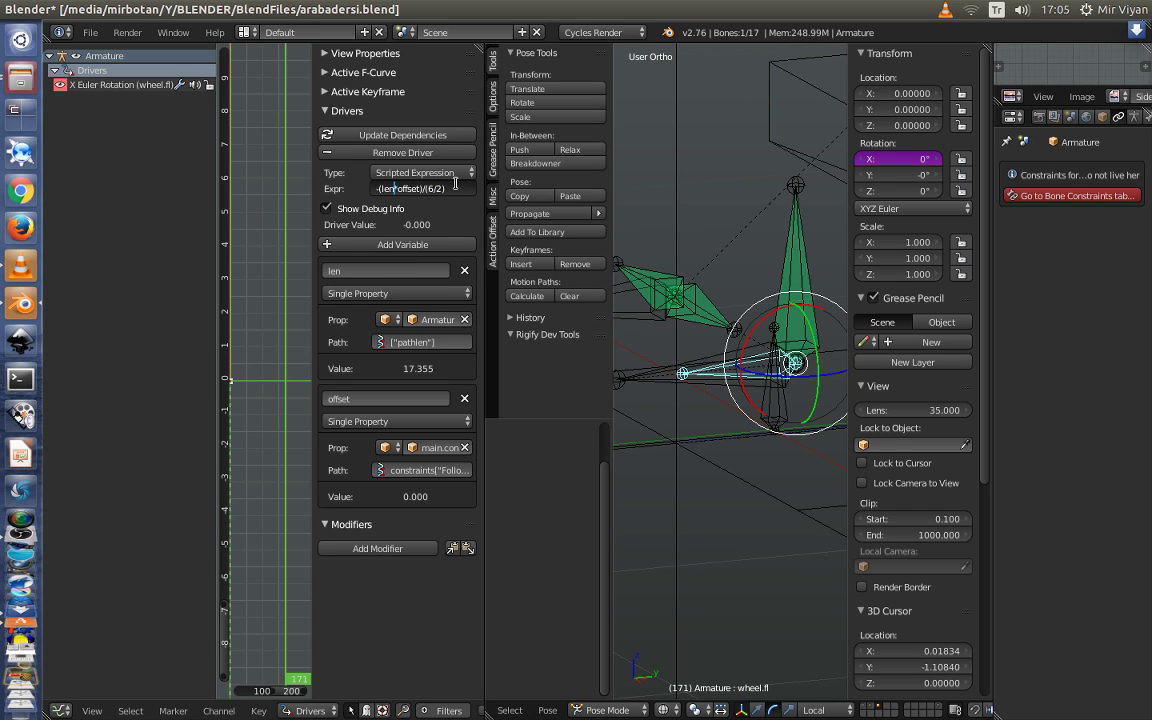
{"action": "key", "text": "Right"}
{"action": "key", "text": "Delete"}
{"action": "type", "text": "0"}
{"action": "key", "text": "Delete"}
{"action": "type", "text": "."}
{"action": "type", "text": "571"}
{"action": "key", "text": "Return"}
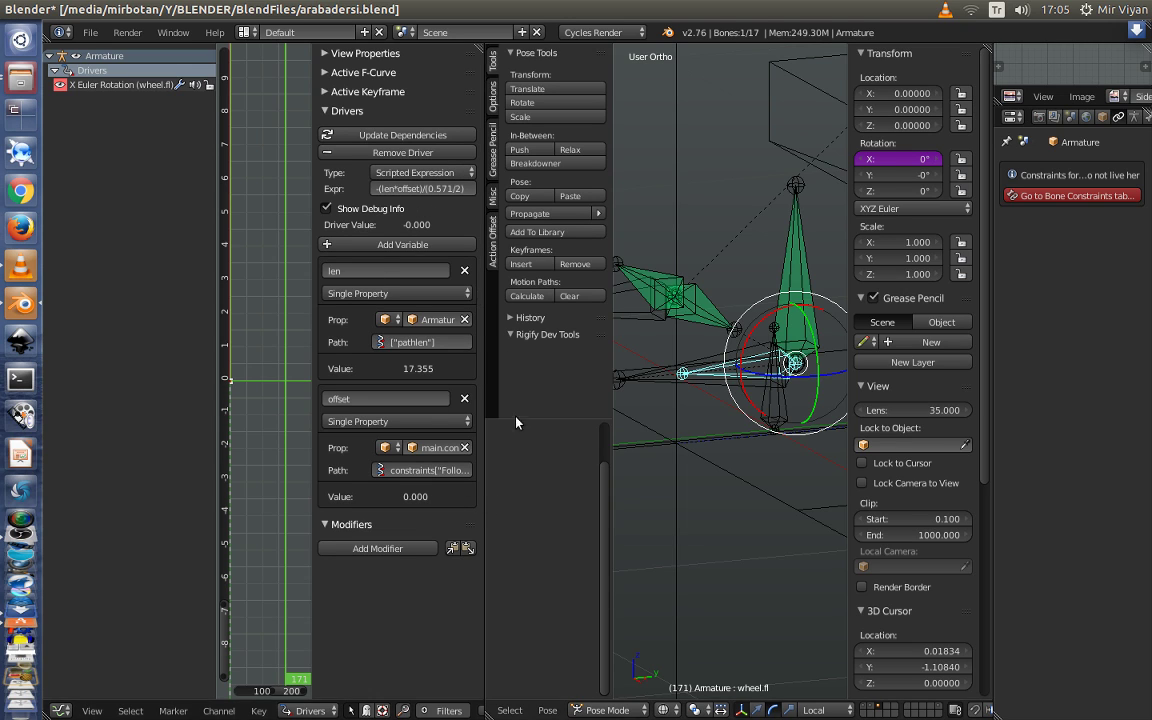
{"action": "scroll", "coordinate": [614, 409], "scroll_direction": "down", "scroll_amount": 3}
{"action": "middle_click_drag", "start_coordinate": [611, 410], "coordinate": [737, 486]}
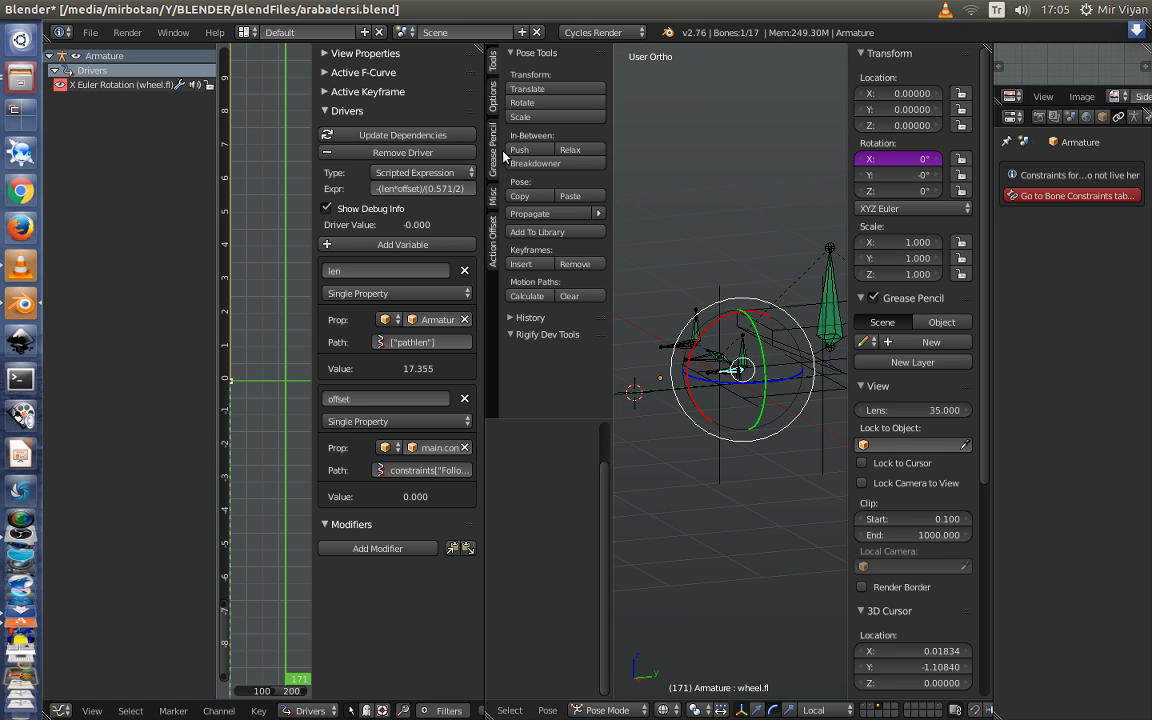
Maximize the Drivers area, make it a 3D View and show the car body layer
{"action": "key", "text": "ctrl+Up"}
{"action": "scroll", "coordinate": [648, 386], "scroll_direction": "down", "scroll_amount": 1}
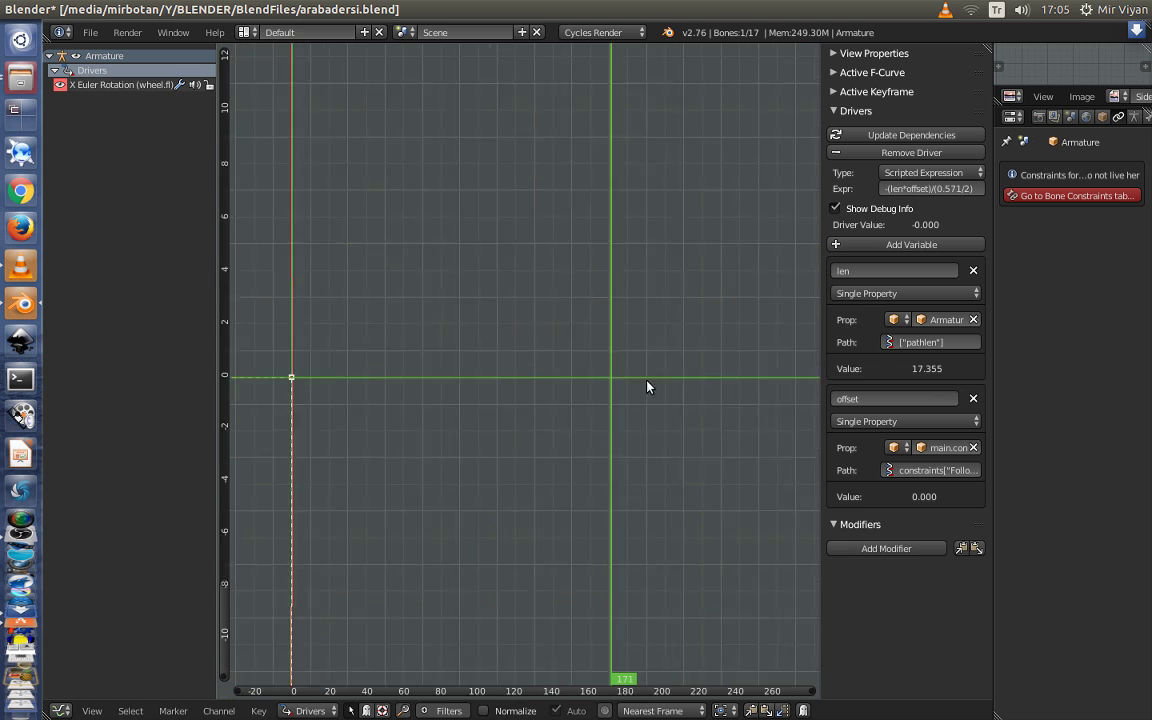
{"action": "scroll", "coordinate": [679, 375], "scroll_direction": "down", "scroll_amount": 1}
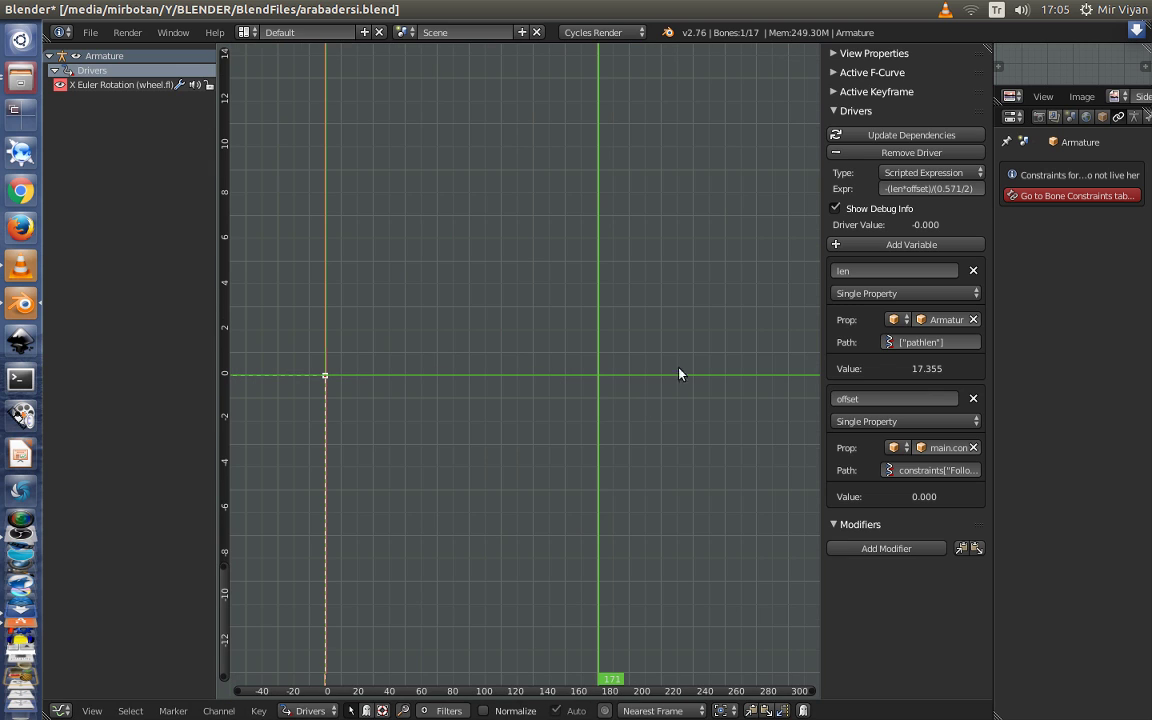
{"action": "left_click", "coordinate": [60, 710]}
{"action": "left_click", "coordinate": [75, 687]}
{"action": "scroll", "coordinate": [494, 528], "scroll_direction": "down", "scroll_amount": 3}
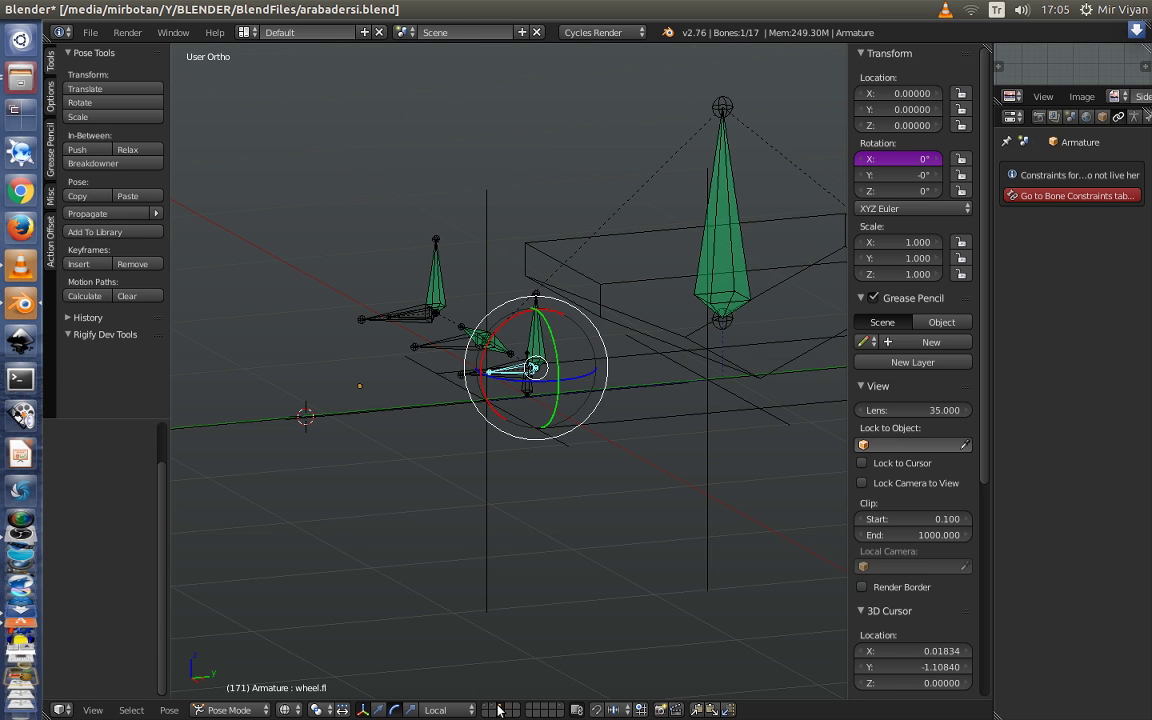
{"action": "left_click", "coordinate": [498, 710]}
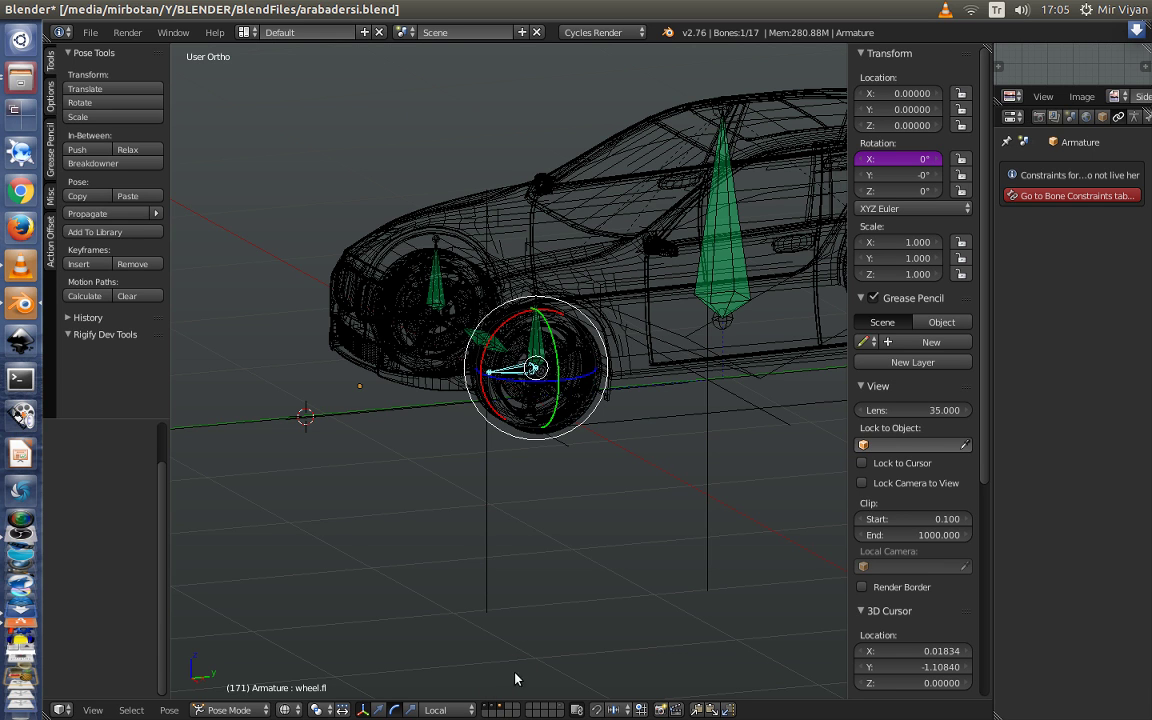
View the car in Solid shading from the Right Ortho side
{"action": "key", "text": "z"}
{"action": "scroll", "coordinate": [586, 530], "scroll_direction": "up", "scroll_amount": 2}
{"action": "scroll", "coordinate": [586, 530], "scroll_direction": "down", "scroll_amount": 4}
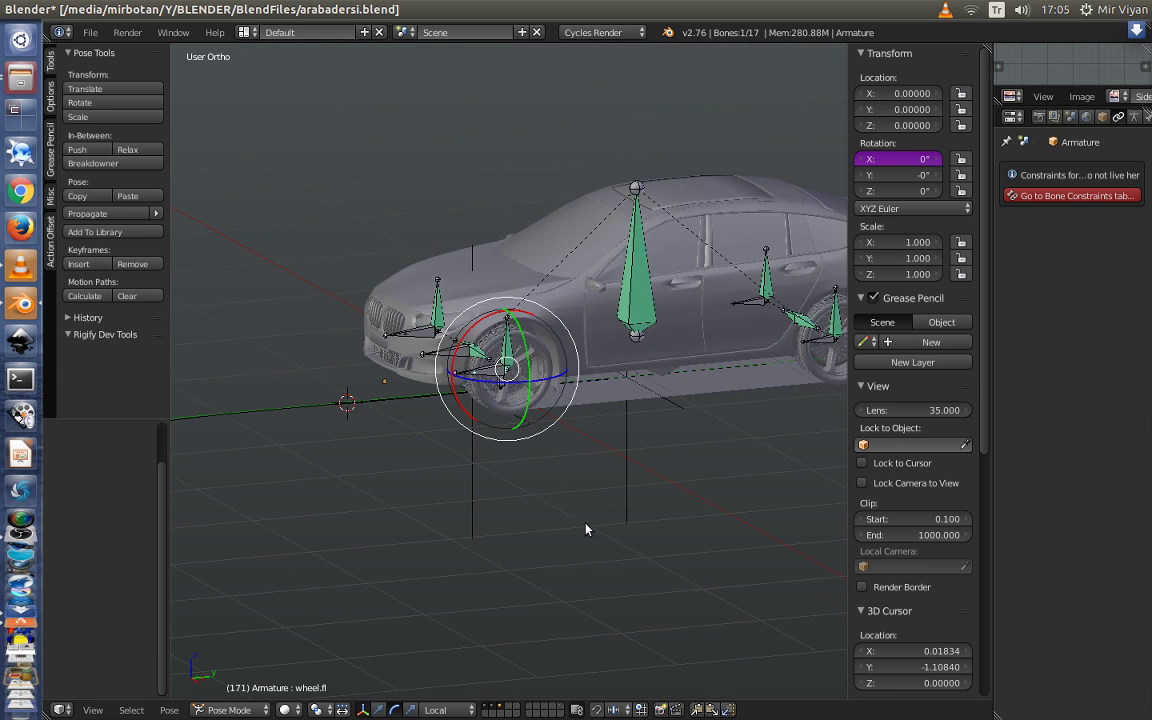
{"action": "scroll", "coordinate": [586, 529], "scroll_direction": "up", "scroll_amount": 1}
{"action": "key", "text": "KP_3"}
{"action": "scroll", "coordinate": [586, 530], "scroll_direction": "down", "scroll_amount": 2}
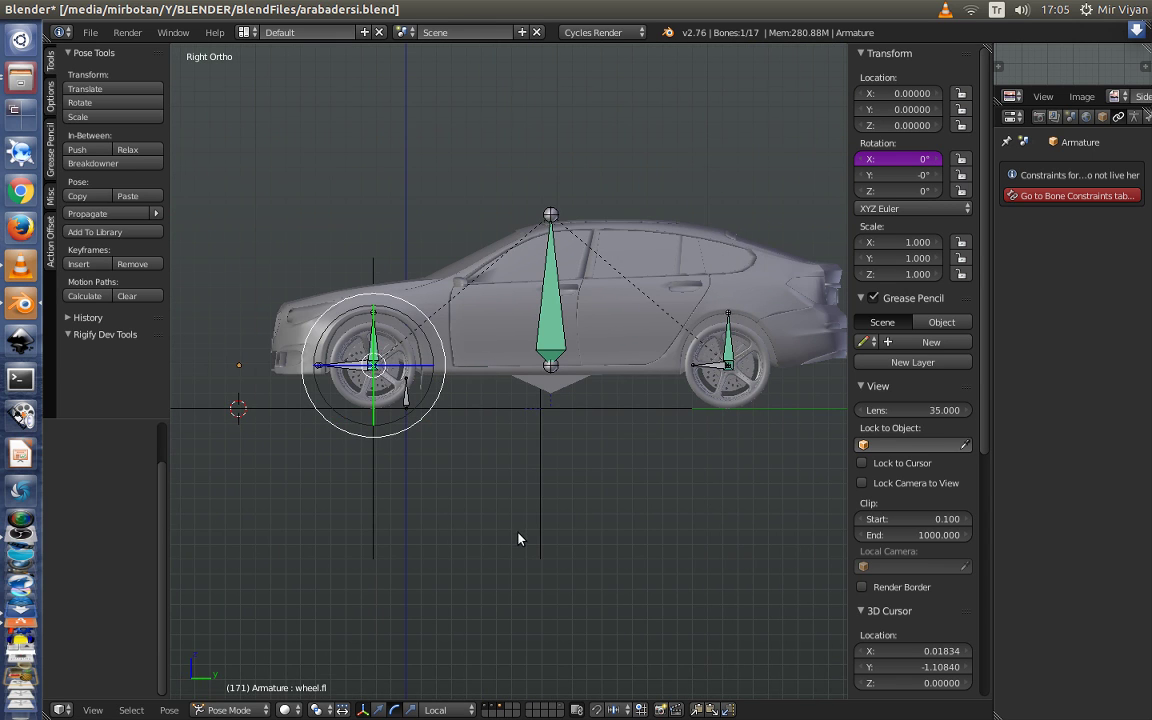
{"action": "scroll", "coordinate": [505, 545], "scroll_direction": "up", "scroll_amount": 3}
{"action": "scroll", "coordinate": [490, 551], "scroll_direction": "up", "scroll_amount": 1}
{"action": "scroll", "coordinate": [492, 554], "scroll_direction": "up", "scroll_amount": 1}
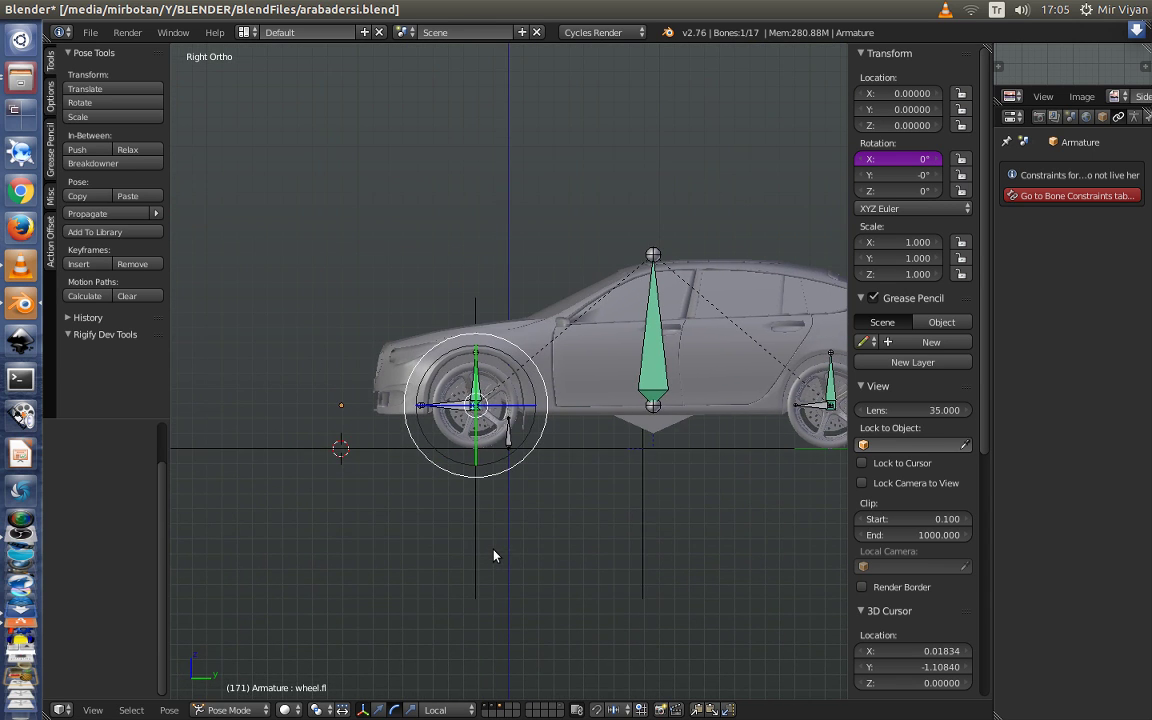
{"action": "scroll", "coordinate": [495, 557], "scroll_direction": "up", "scroll_amount": 2}
Return the car armature to Object Mode
{"action": "key", "text": "Tab"}
{"action": "scroll", "coordinate": [470, 510], "scroll_direction": "down", "scroll_amount": 3, "text": "ctrl"}
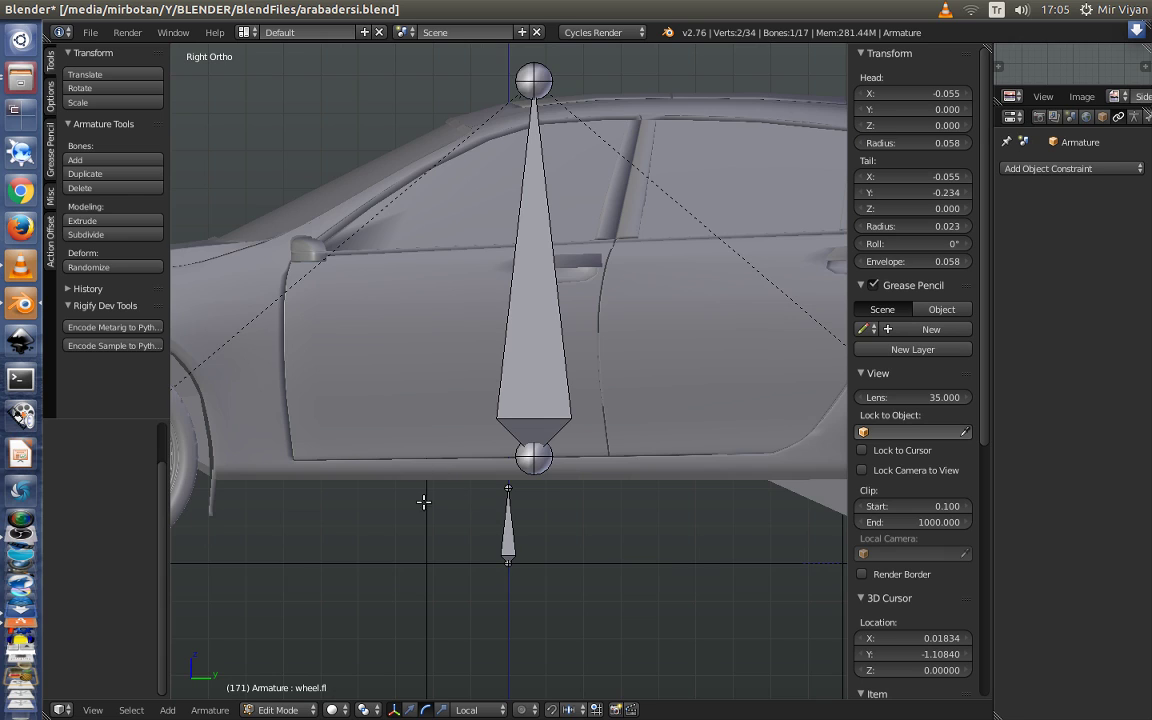
{"action": "scroll", "coordinate": [441, 533], "scroll_direction": "down", "scroll_amount": 4}
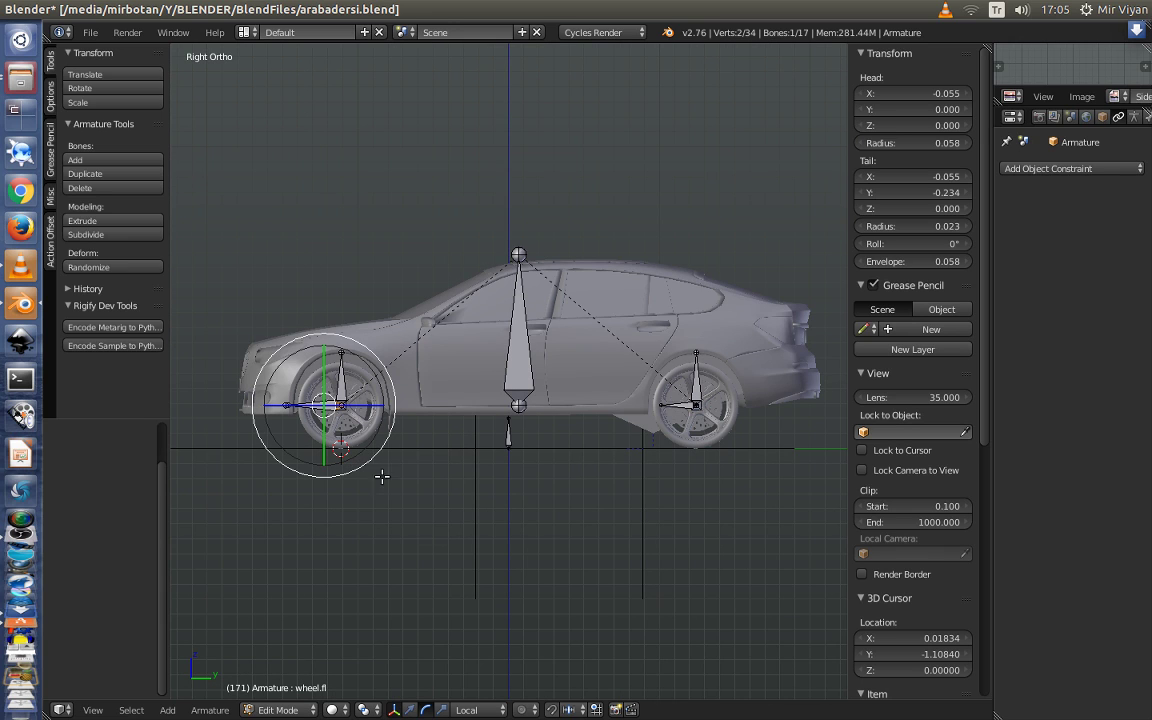
{"action": "left_click", "coordinate": [278, 709]}
{"action": "left_click", "coordinate": [283, 691]}
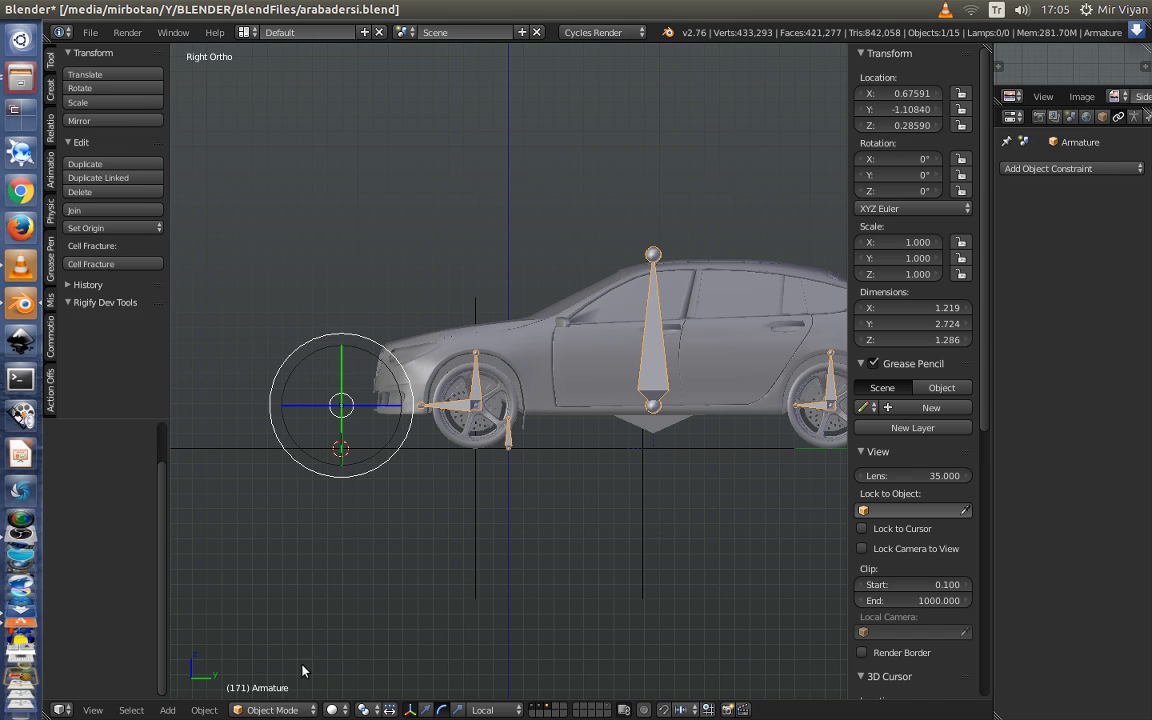
{"action": "scroll", "coordinate": [452, 486], "scroll_direction": "up", "scroll_amount": 4}
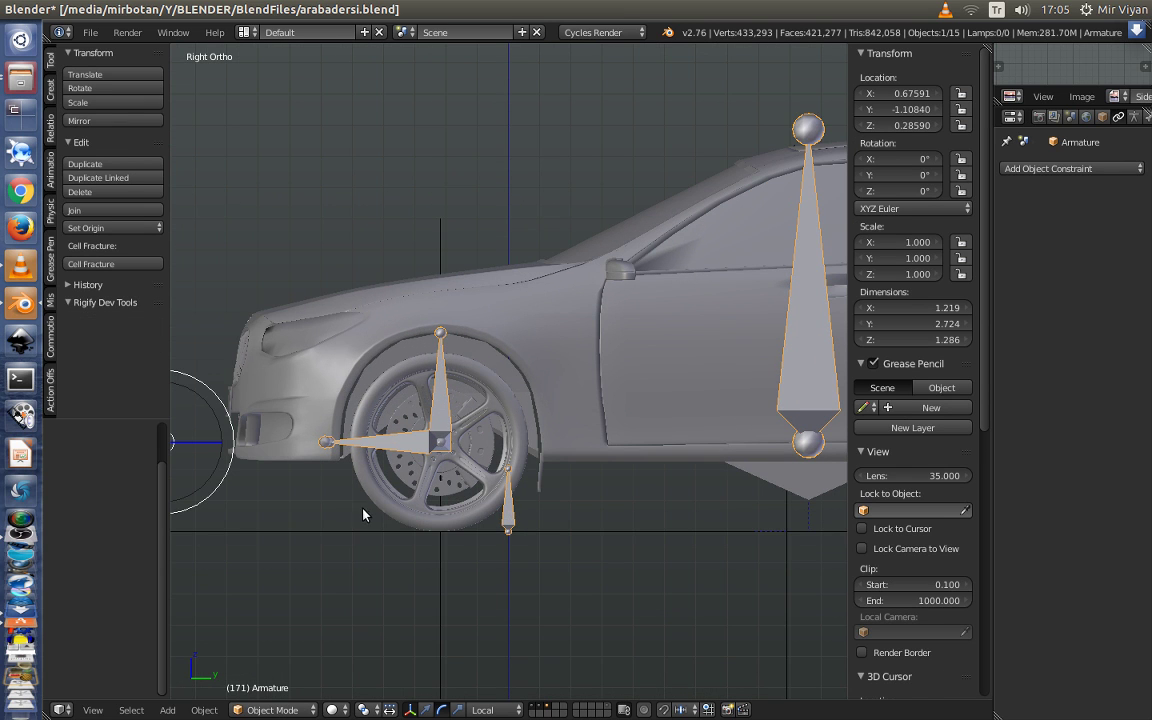
Enter Edit Mode on the front wheel, deselect everything and add a new material
{"action": "right_click", "coordinate": [380, 505]}
{"action": "key", "text": "Tab"}
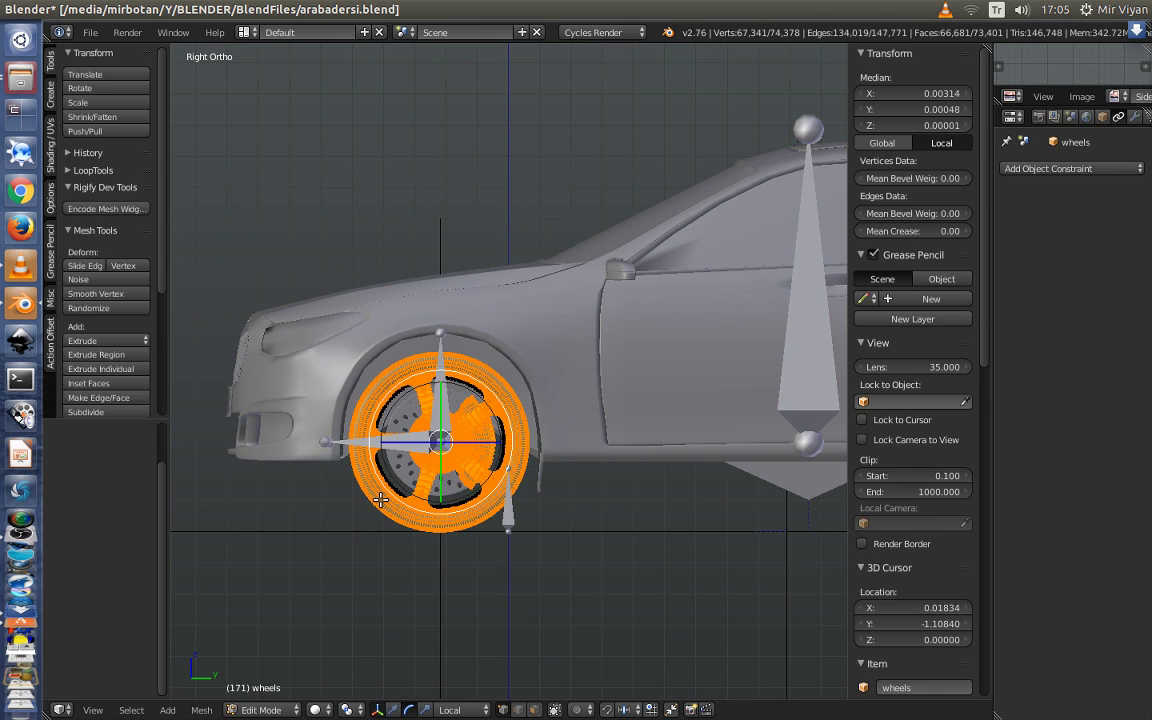
{"action": "key", "text": "a"}
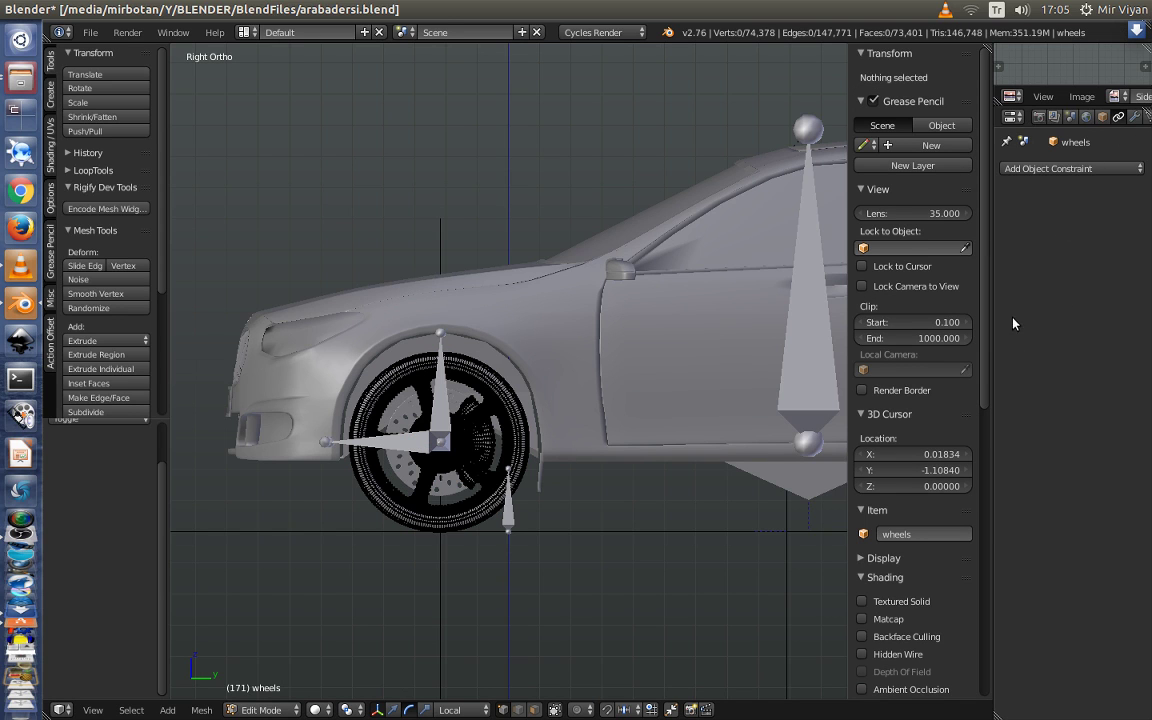
{"action": "left_click_drag", "start_coordinate": [990, 290], "coordinate": [880, 290]}
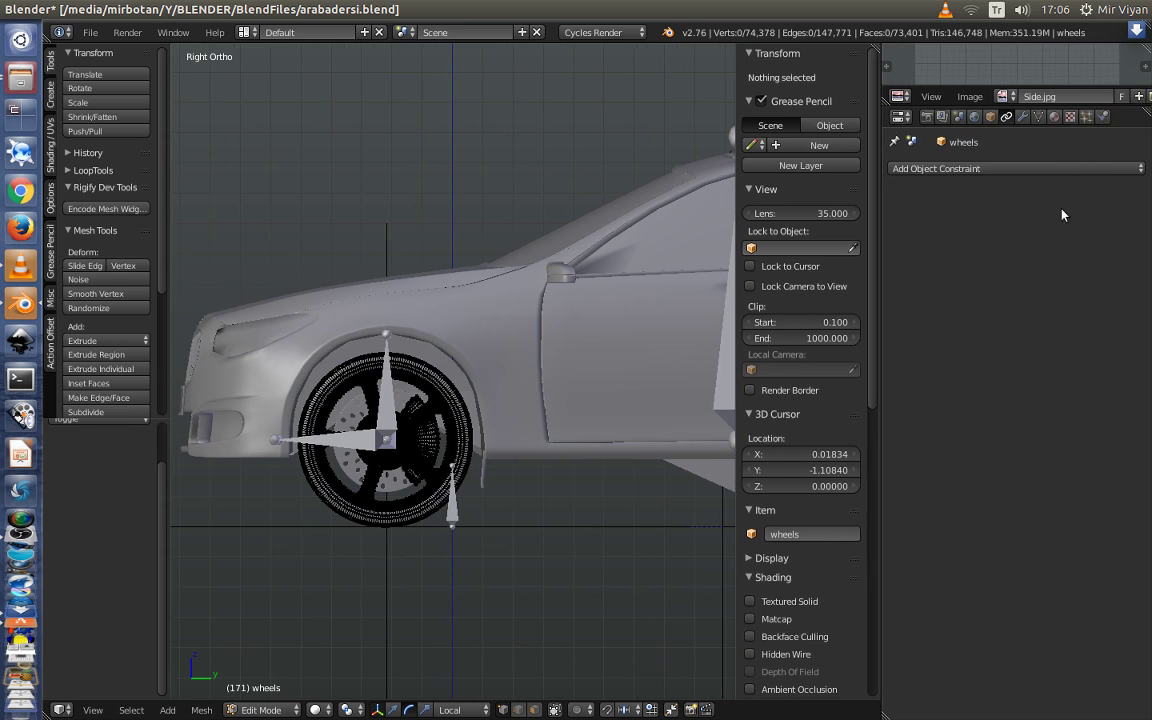
{"action": "left_click", "coordinate": [1053, 118]}
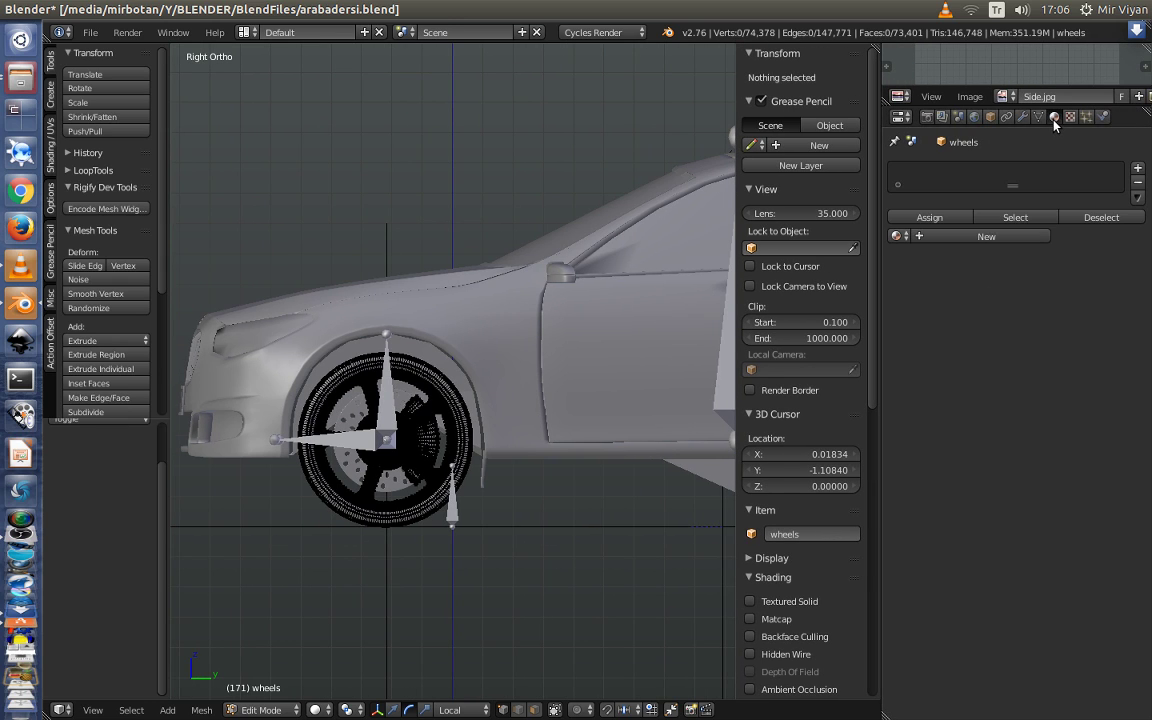
{"action": "left_click", "coordinate": [984, 237]}
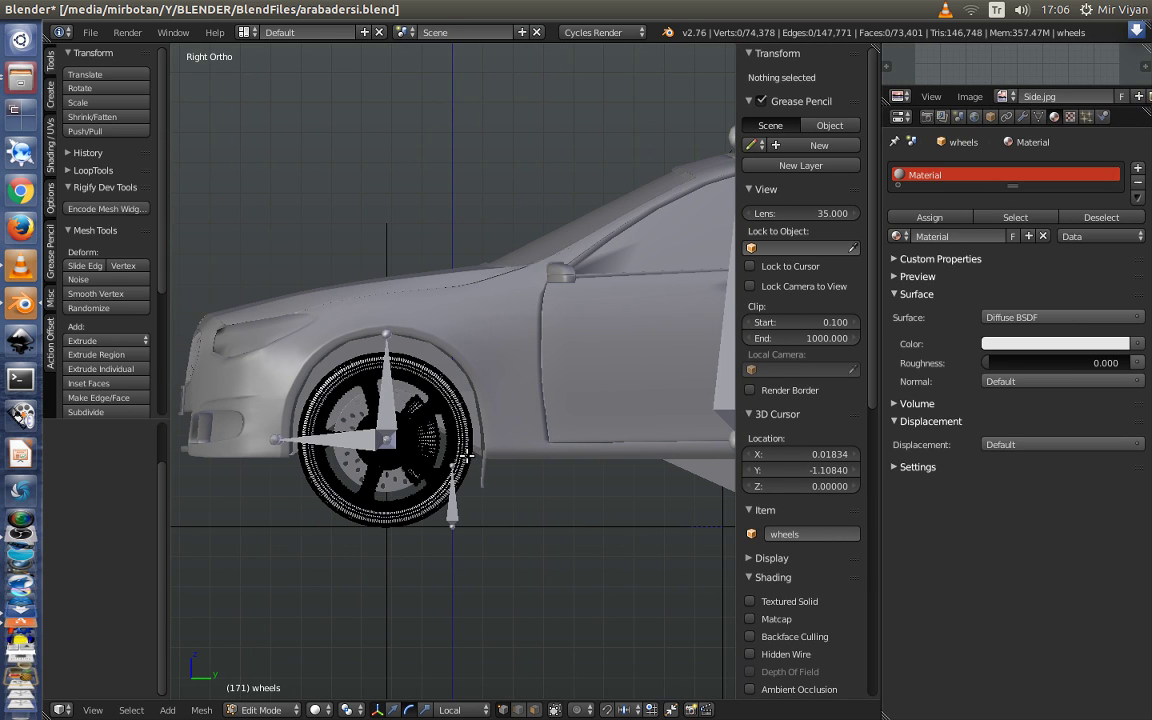
Assign the material to the wheel's upper half and set its viewport colour to green
{"action": "key", "text": "b"}
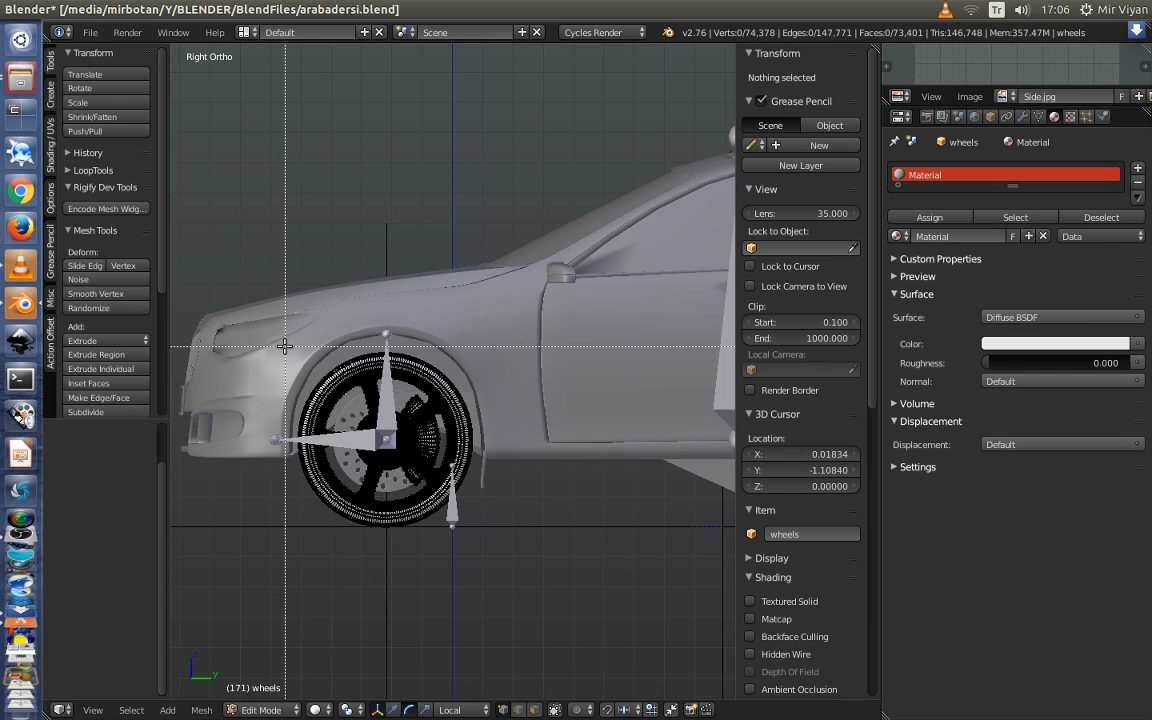
{"action": "key", "text": "z"}
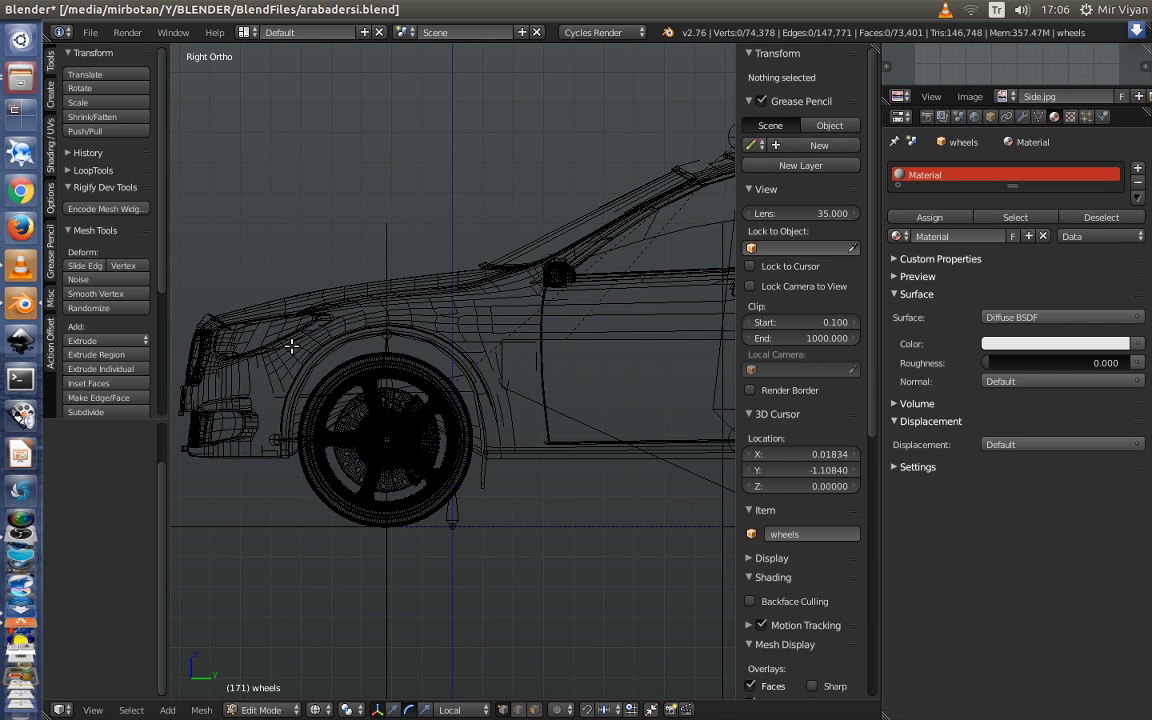
{"action": "left_click_drag", "start_coordinate": [293, 298], "coordinate": [518, 434]}
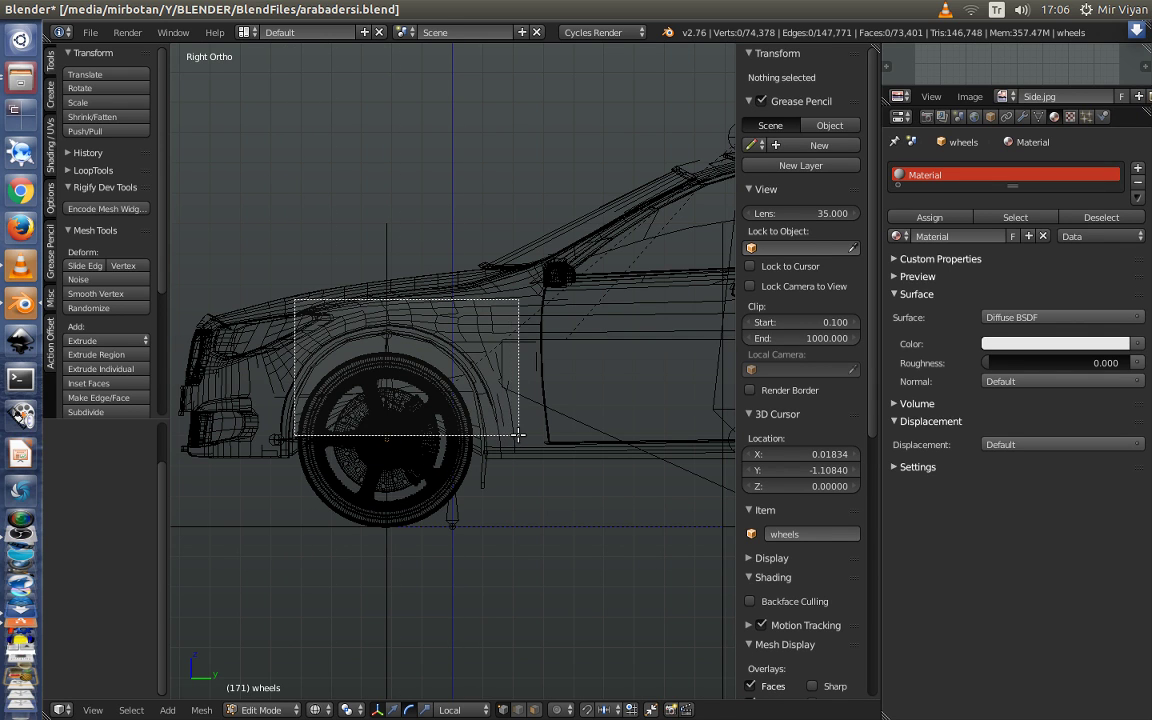
{"action": "left_click", "coordinate": [930, 218]}
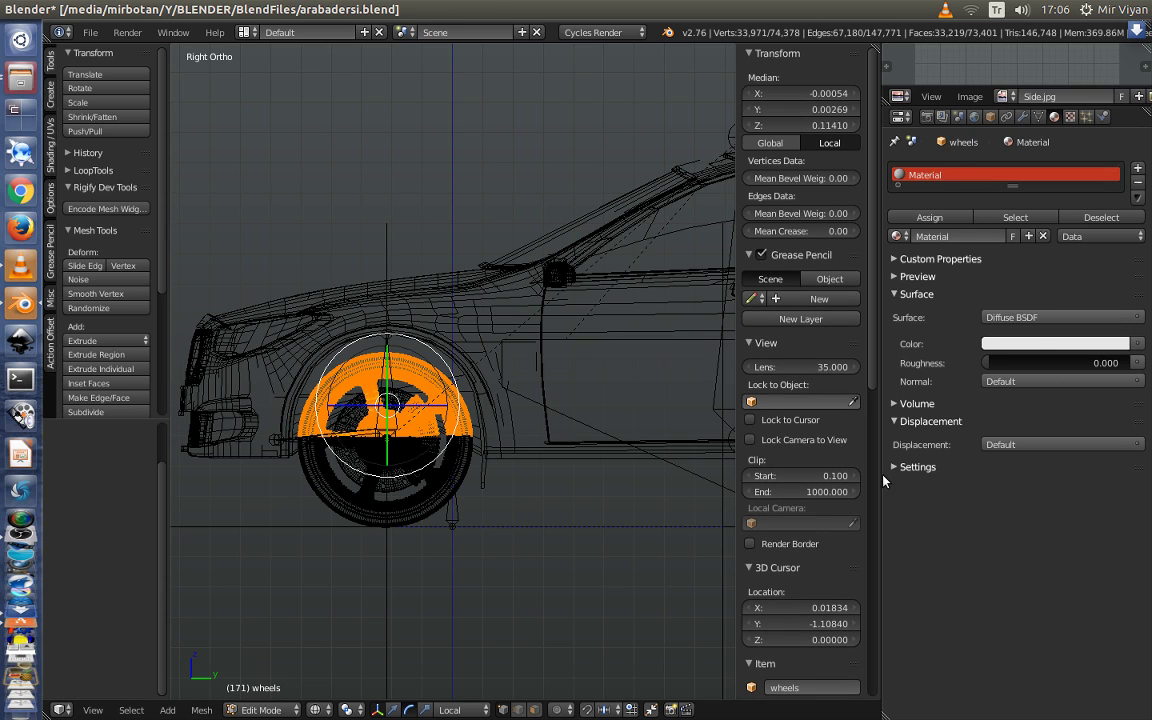
{"action": "left_click", "coordinate": [897, 467]}
{"action": "left_click", "coordinate": [940, 579]}
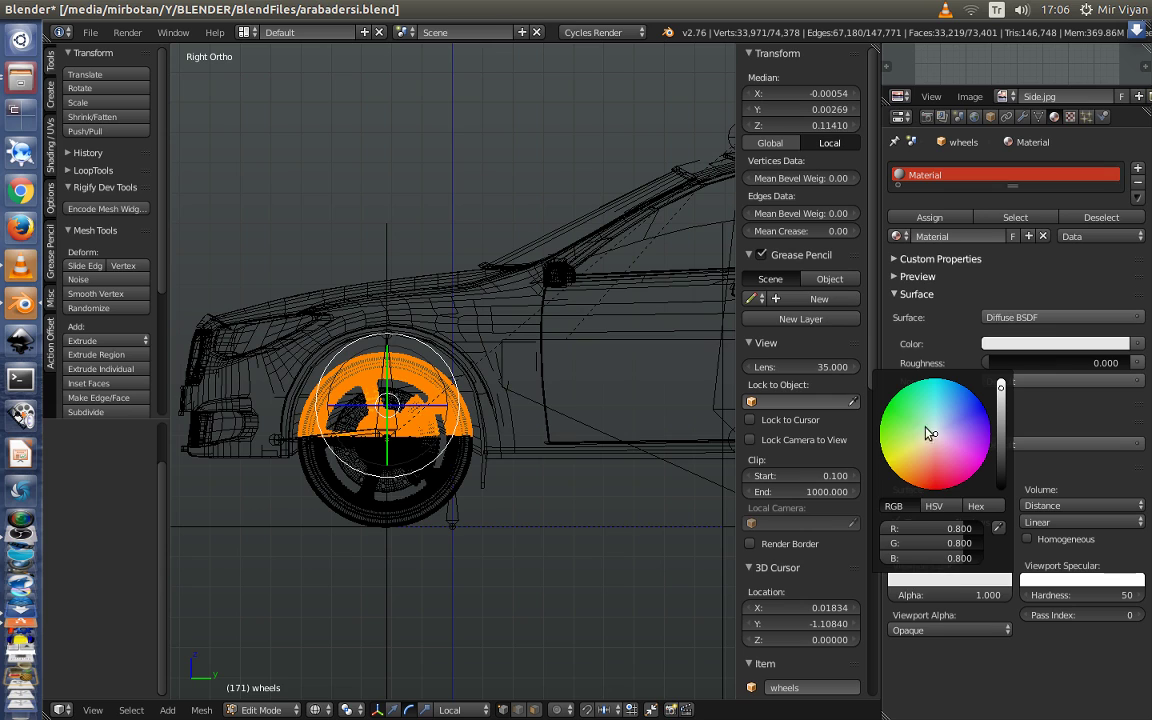
{"action": "left_click", "coordinate": [898, 410]}
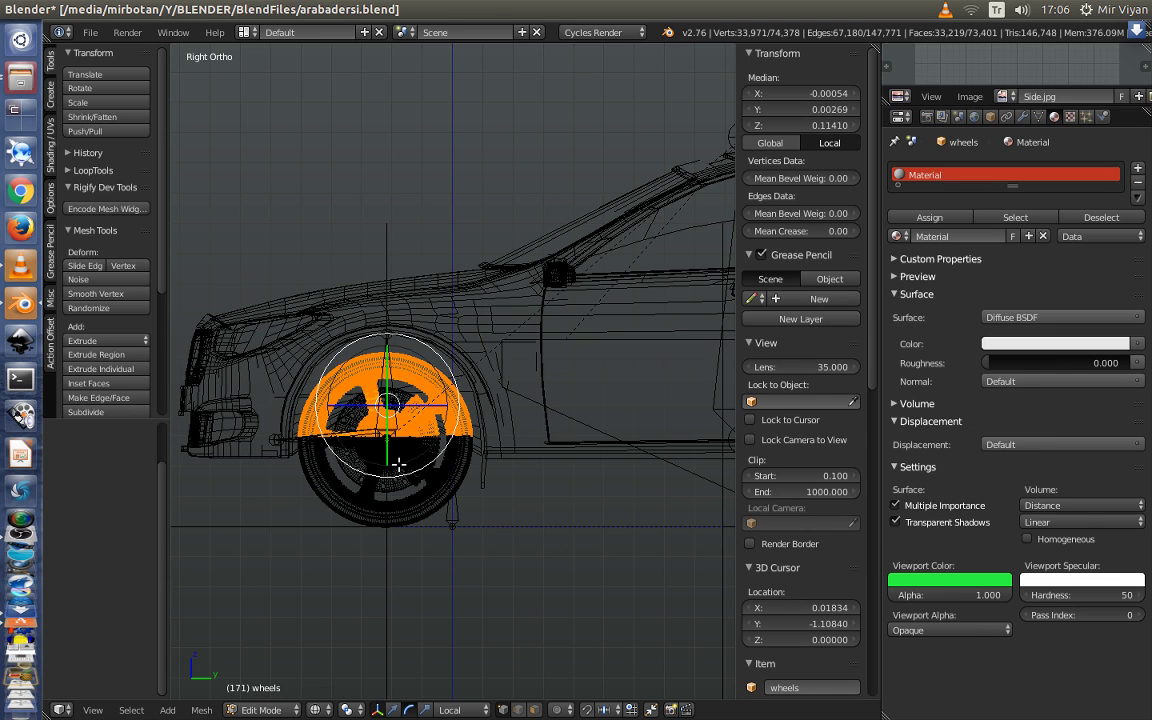
{"action": "key", "text": "z"}
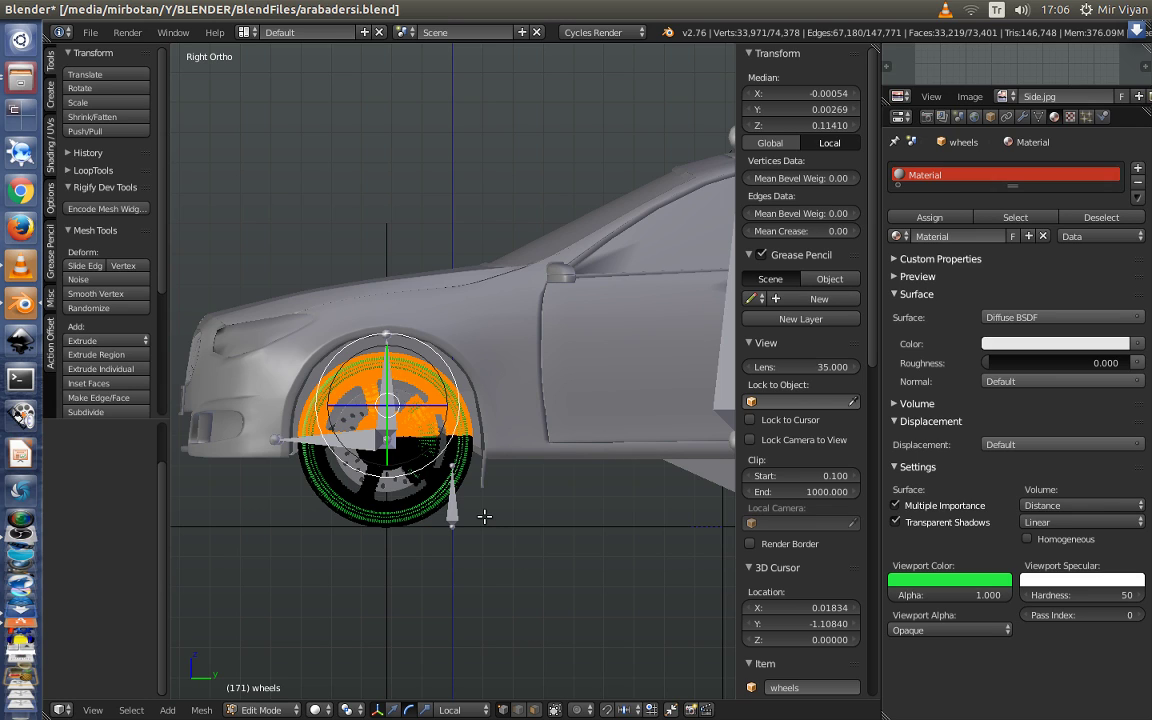
Give the inverted bottom half a new red Material.001 and return to Object Mode
{"action": "key", "text": "ctrl+i"}
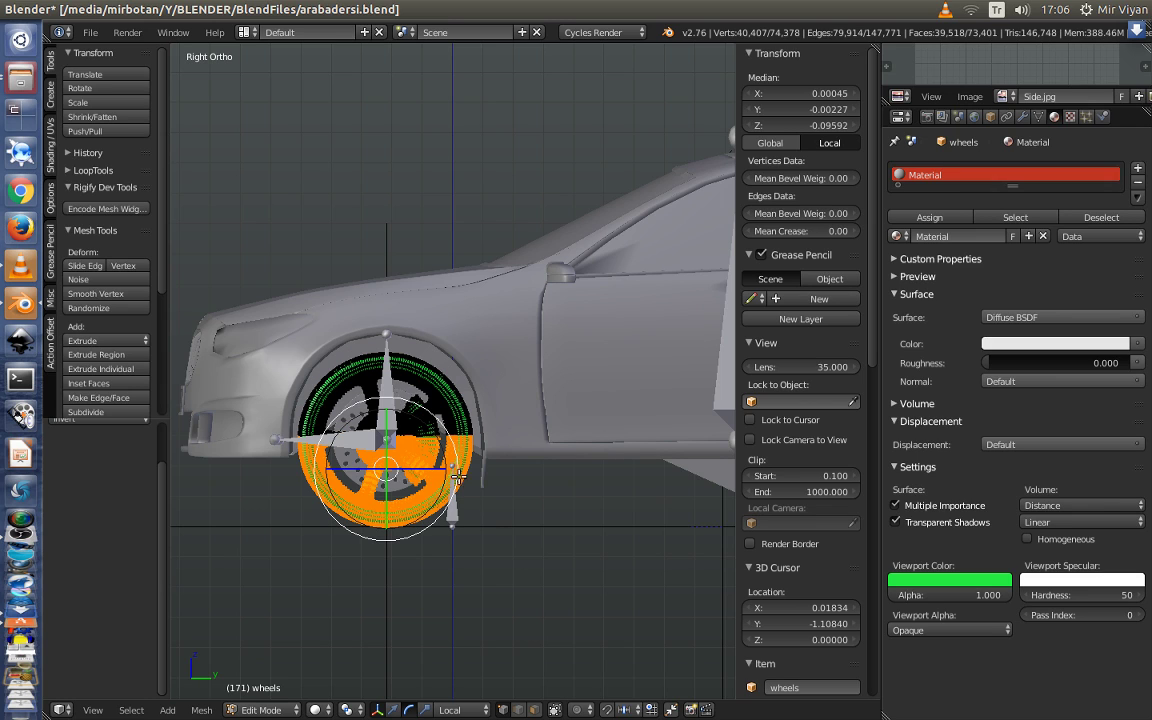
{"action": "left_click", "coordinate": [1137, 168]}
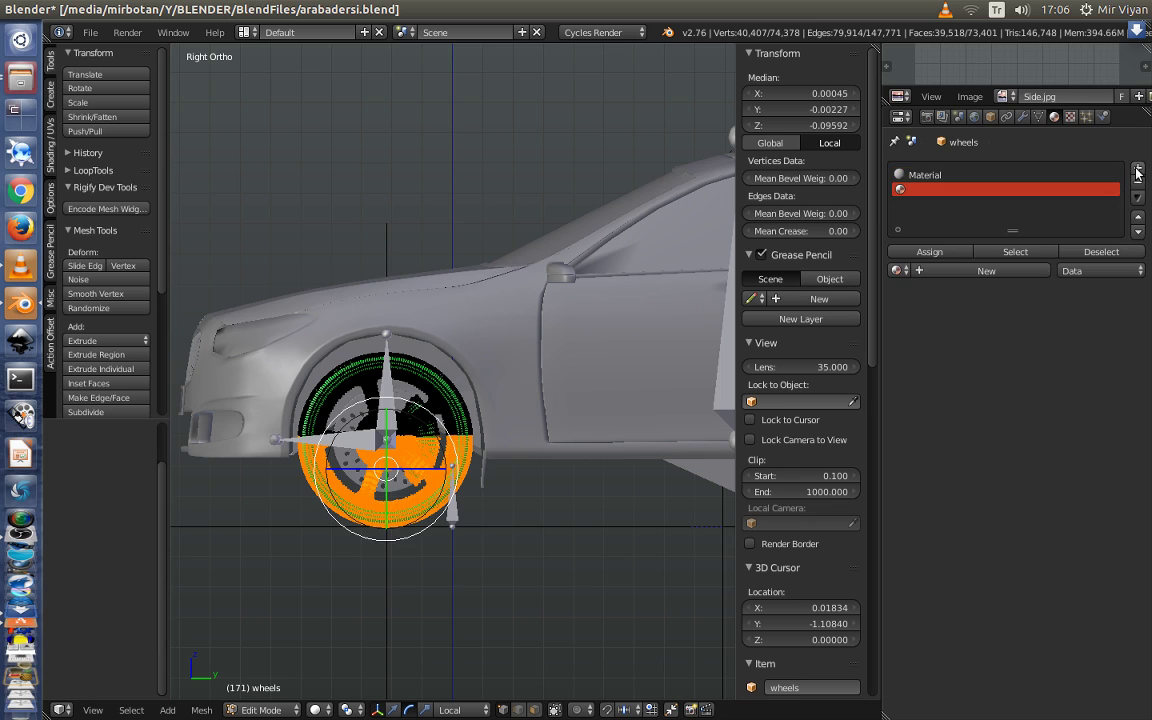
{"action": "left_click", "coordinate": [970, 268]}
{"action": "left_click", "coordinate": [945, 614]}
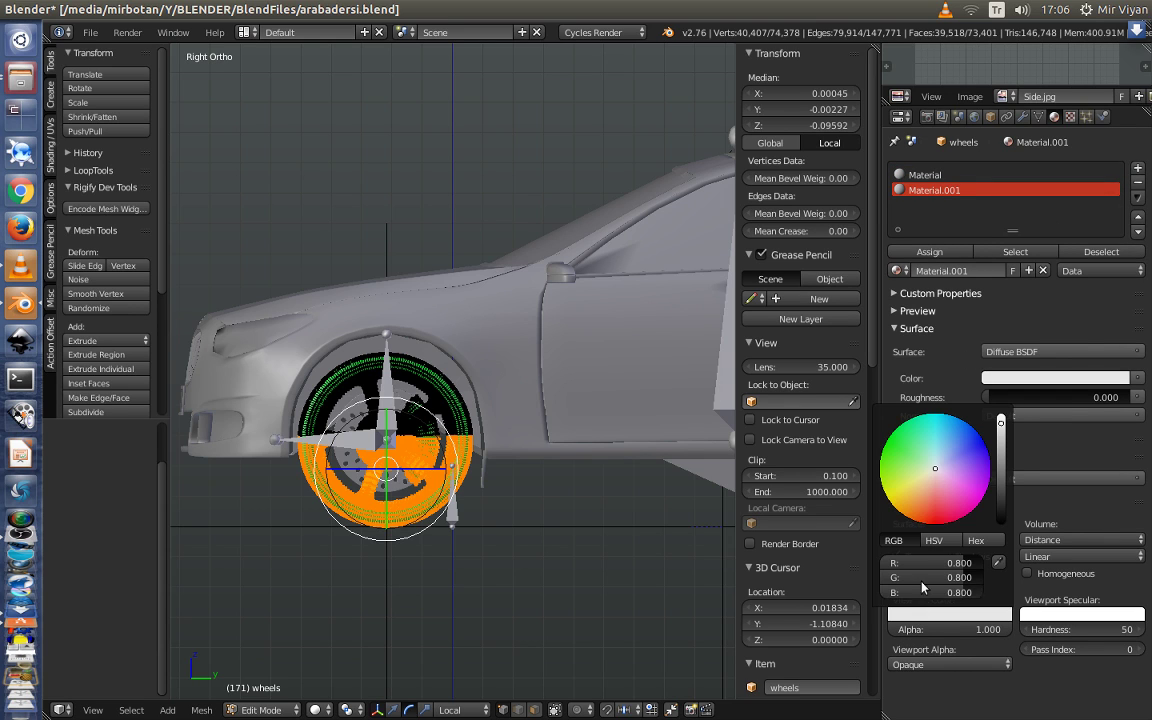
{"action": "left_click", "coordinate": [948, 518]}
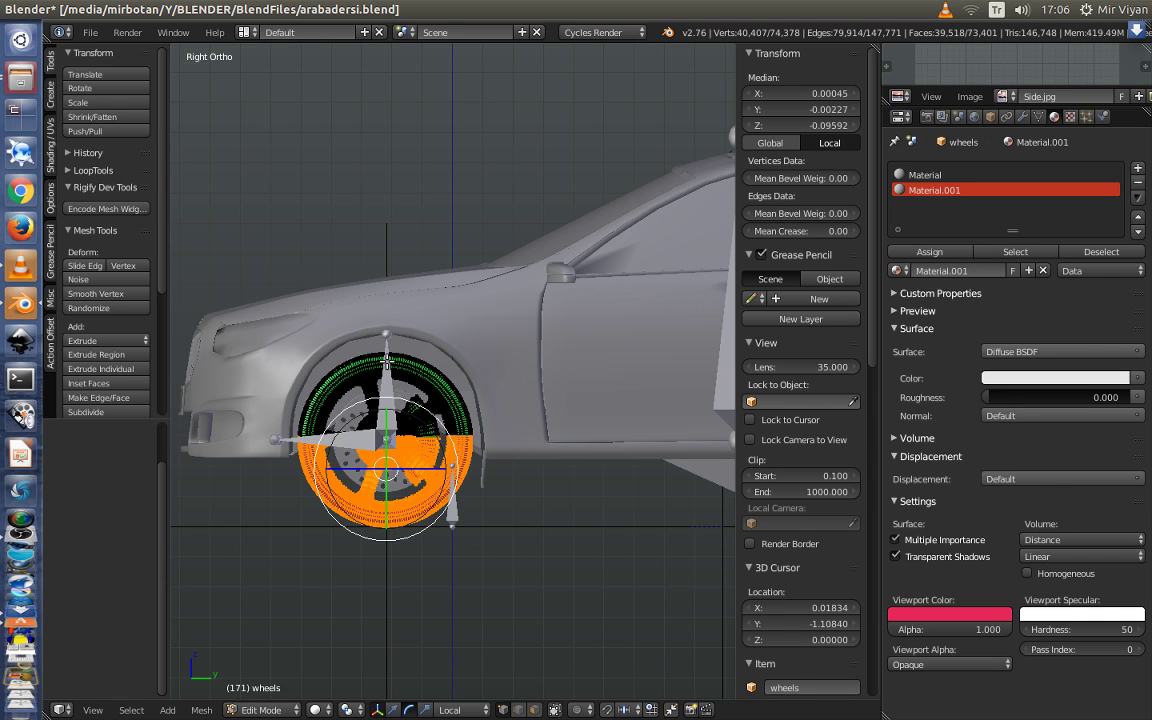
{"action": "key", "text": "Tab"}
{"action": "scroll", "coordinate": [470, 494], "scroll_direction": "down", "scroll_amount": 3}
Test the car sliding along the path by dragging the Follow Path offset, then cancel
{"action": "scroll", "coordinate": [512, 491], "scroll_direction": "down", "scroll_amount": 2}
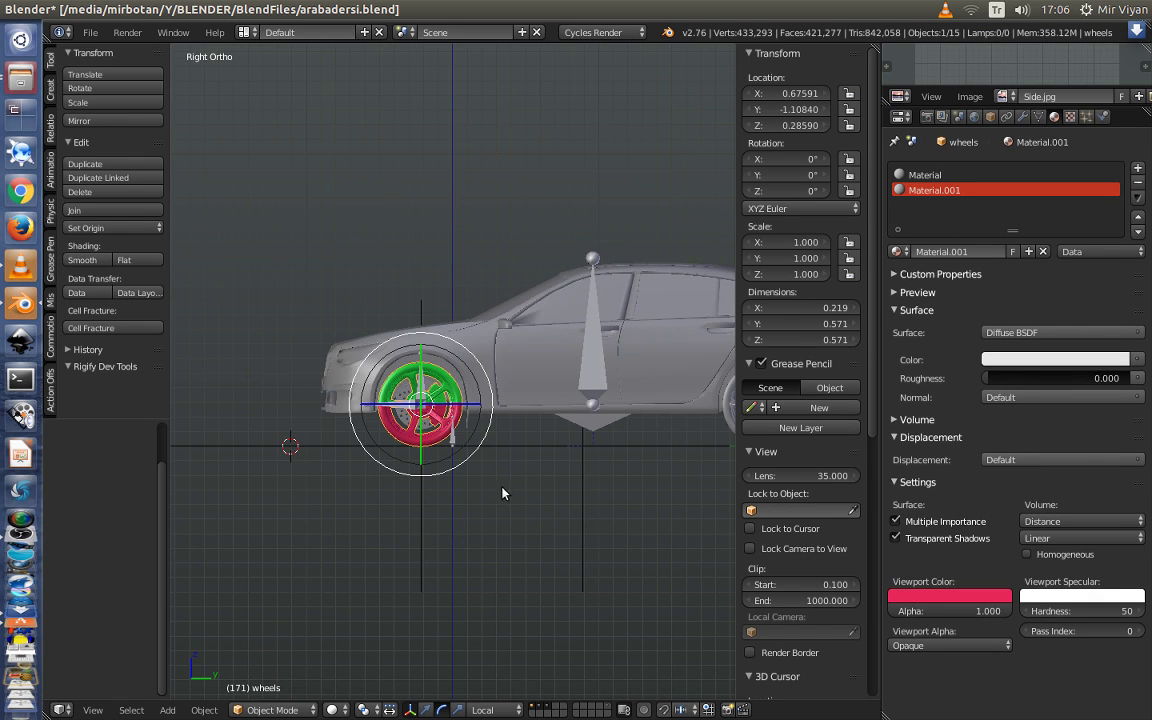
{"action": "middle_click_drag", "start_coordinate": [504, 491], "coordinate": [549, 503]}
{"action": "scroll", "coordinate": [549, 503], "scroll_direction": "up", "scroll_amount": 2}
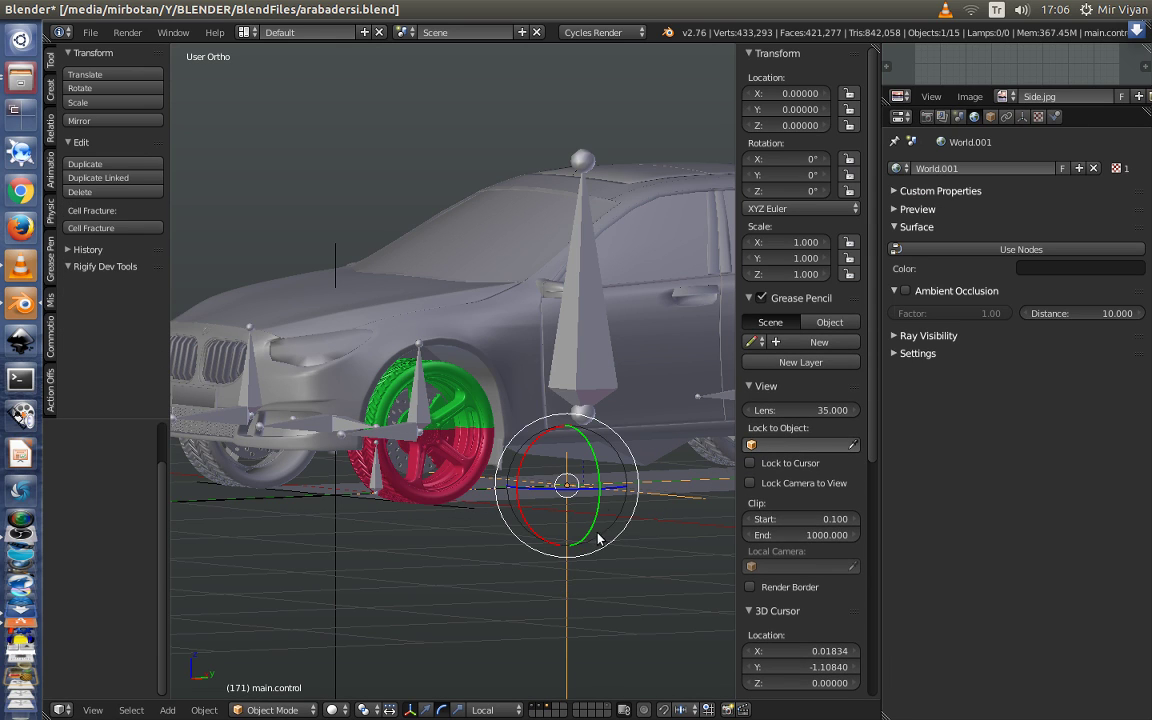
{"action": "left_click", "coordinate": [1005, 116]}
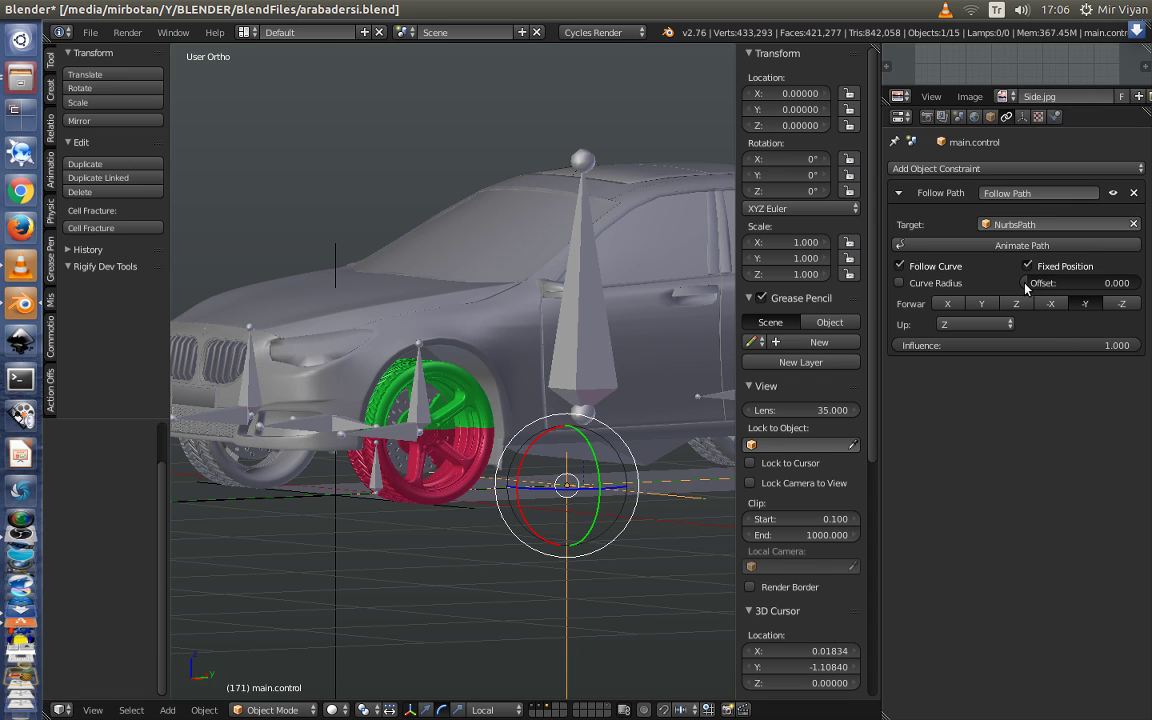
{"action": "left_click_drag", "start_coordinate": [1026, 286], "coordinate": [1100, 286]}
{"action": "key", "text": "Escape"}
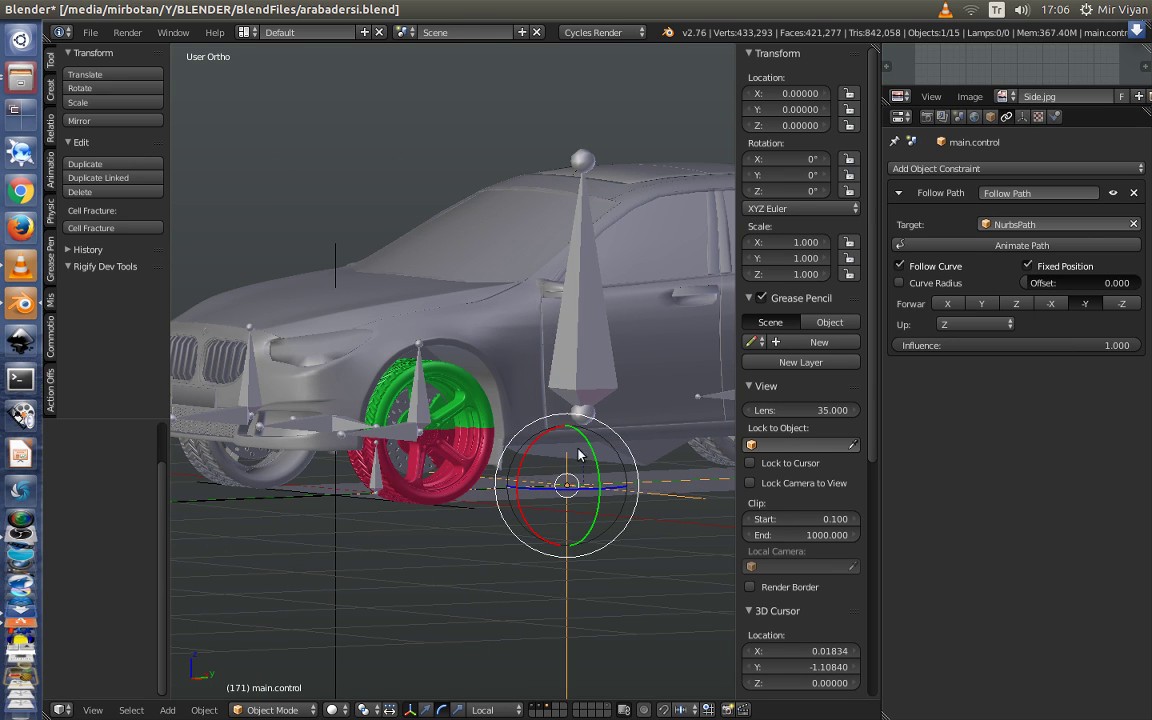
{"action": "scroll", "coordinate": [479, 415], "scroll_direction": "up", "scroll_amount": 5}
{"action": "scroll", "coordinate": [604, 450], "scroll_direction": "down", "scroll_amount": 5}
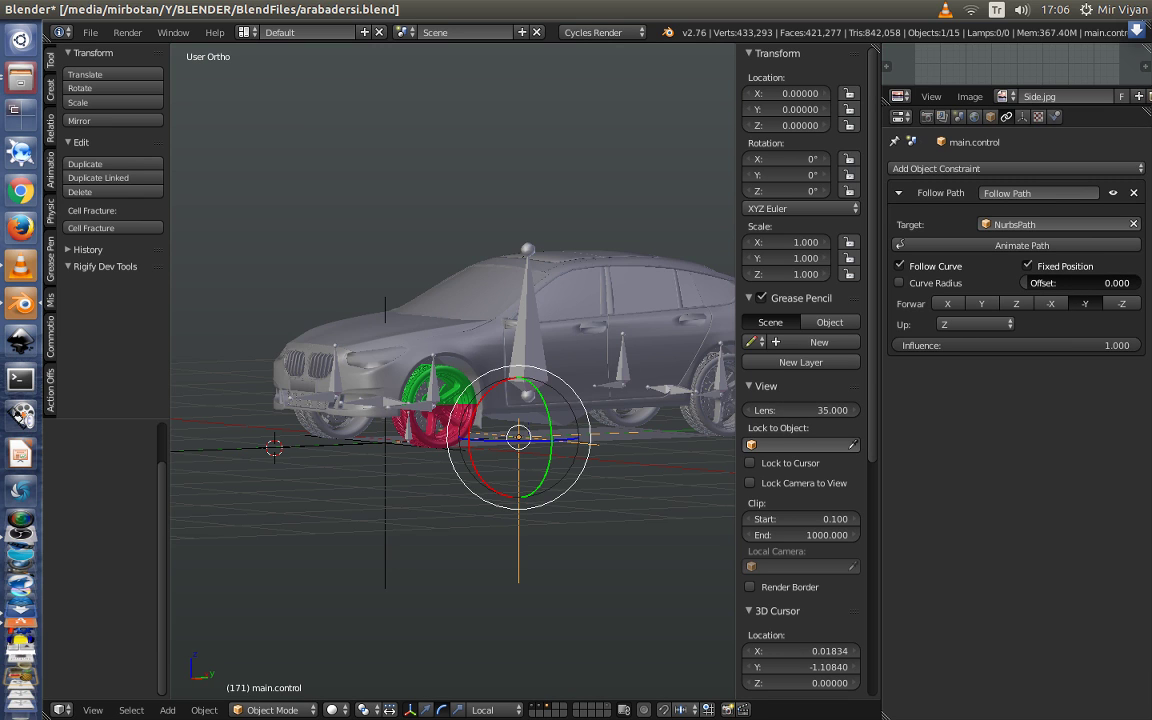
{"action": "mouse_move", "coordinate": [1075, 283]}
{"action": "left_mouse_down"}
{"action": "mouse_move", "coordinate": [1090, 283]}
{"action": "mouse_move", "coordinate": [1040, 283]}
{"action": "left_mouse_up"}
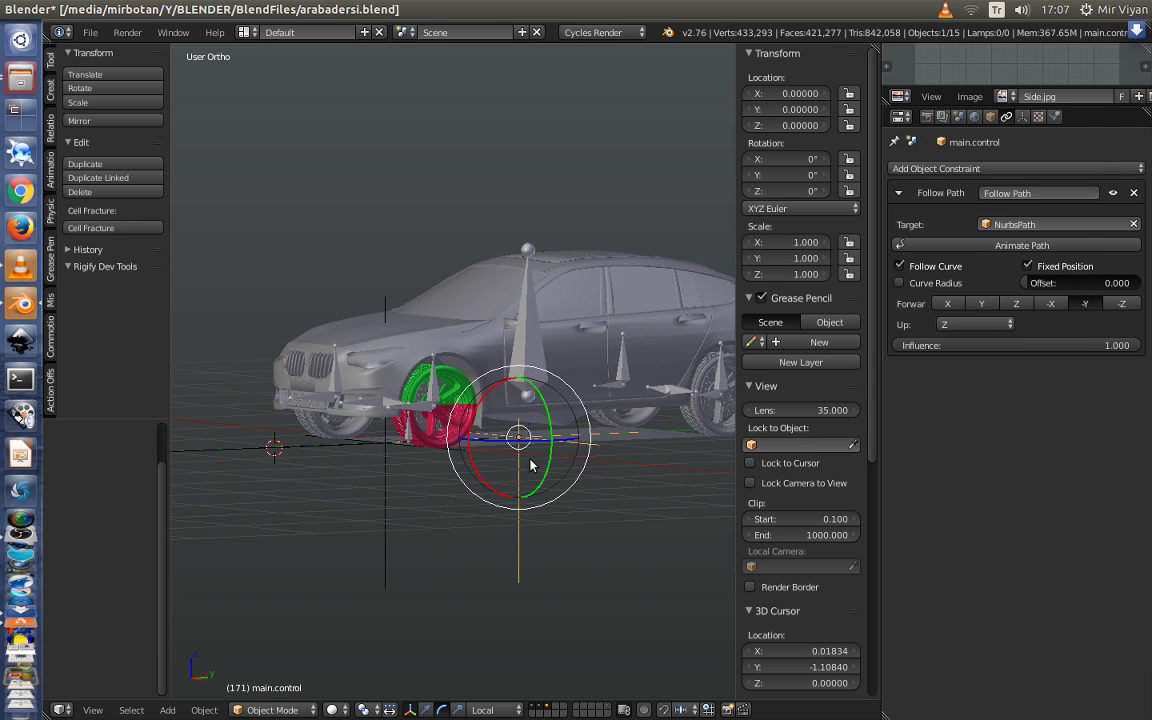
{"action": "scroll", "coordinate": [535, 470], "scroll_direction": "down", "scroll_amount": 3}
{"action": "middle_click_drag", "start_coordinate": [548, 483], "coordinate": [491, 488]}
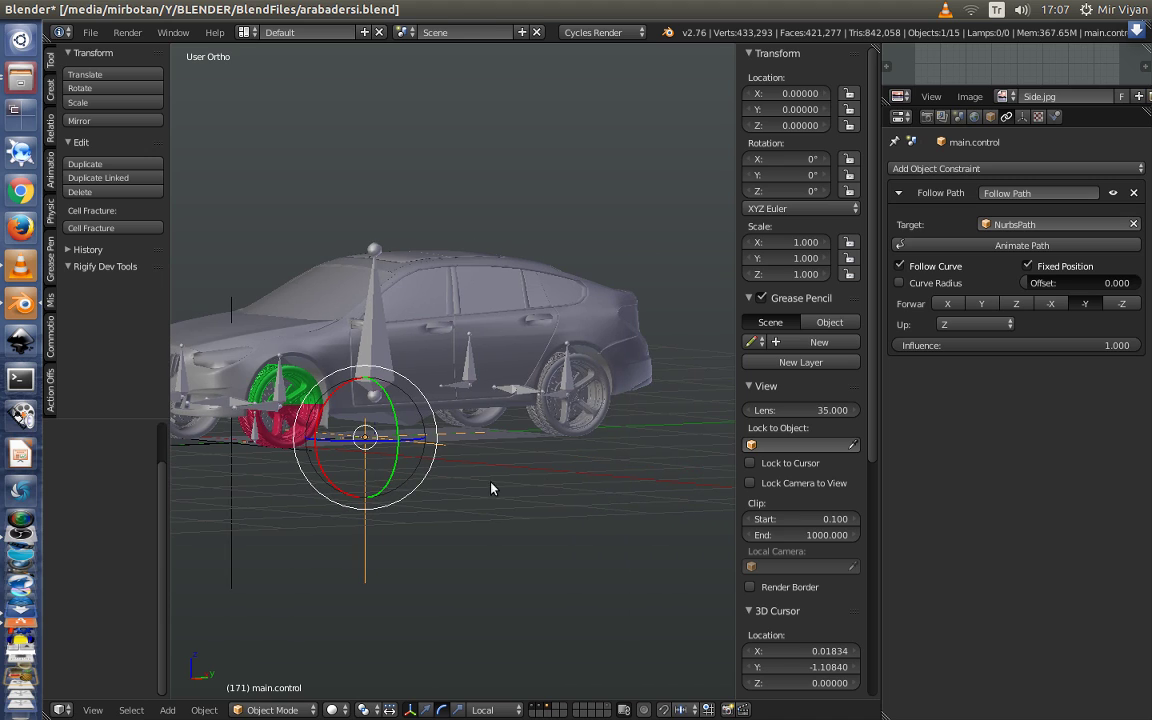
Show only the armature layer, select the armature and switch it to Pose Mode
{"action": "left_click", "coordinate": [548, 710]}
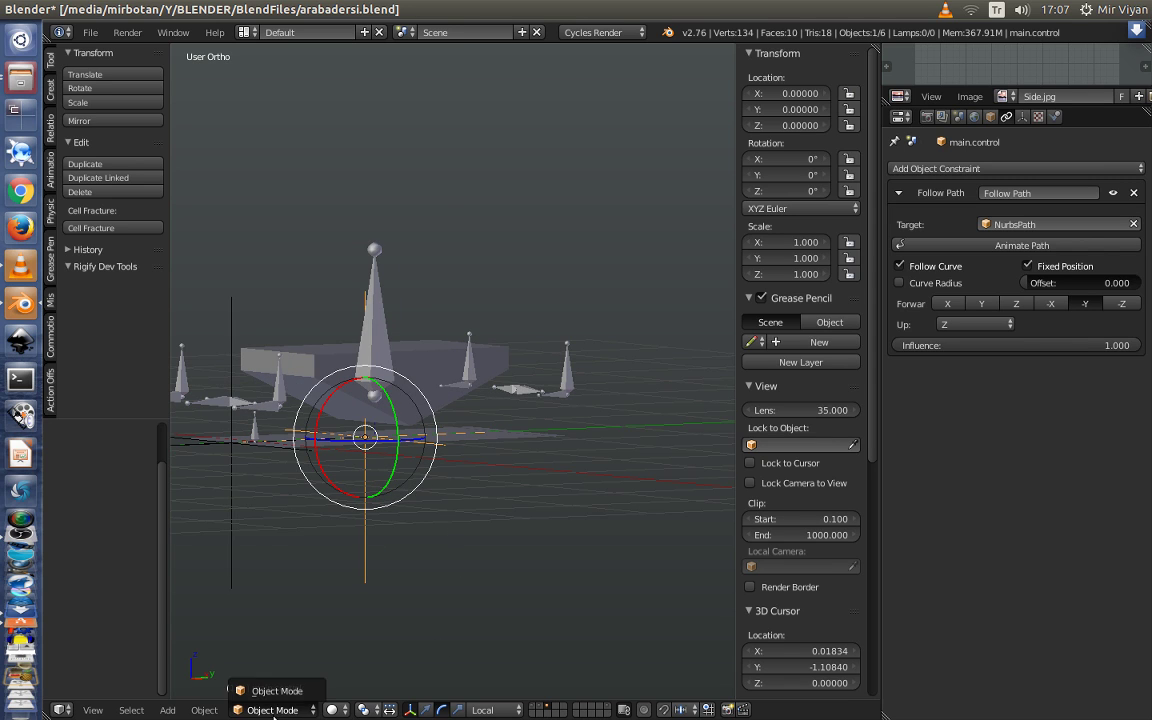
{"action": "right_click", "coordinate": [378, 335]}
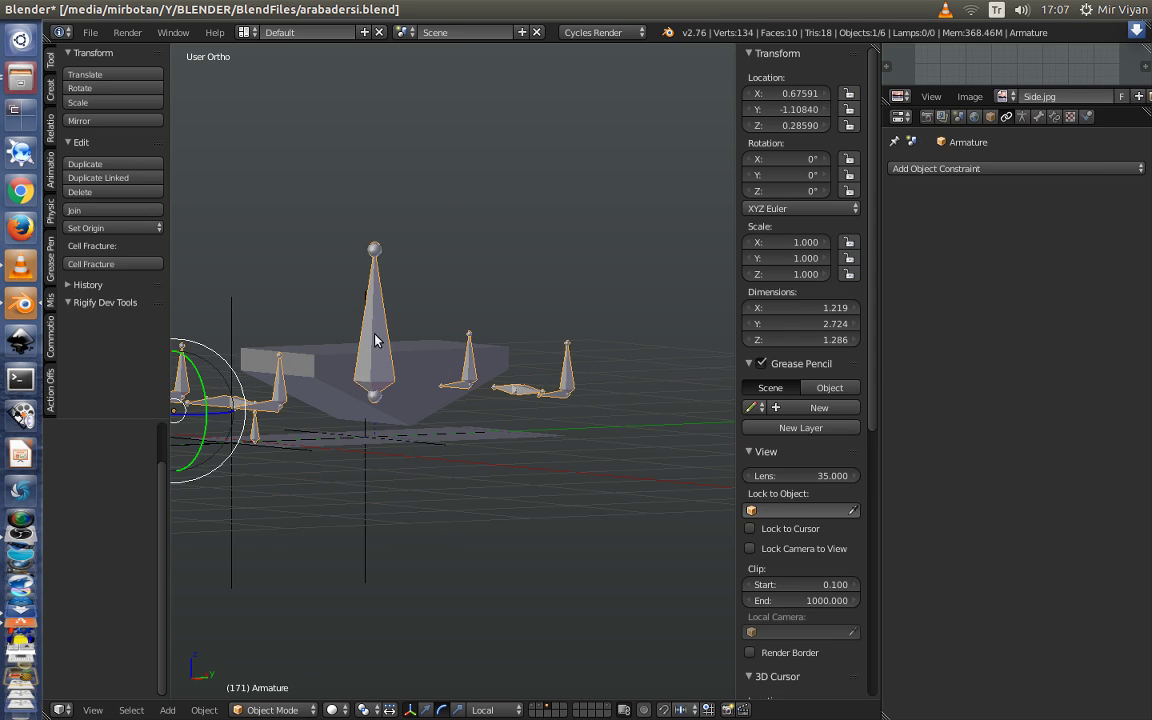
{"action": "left_click", "coordinate": [273, 710]}
{"action": "left_click", "coordinate": [273, 656]}
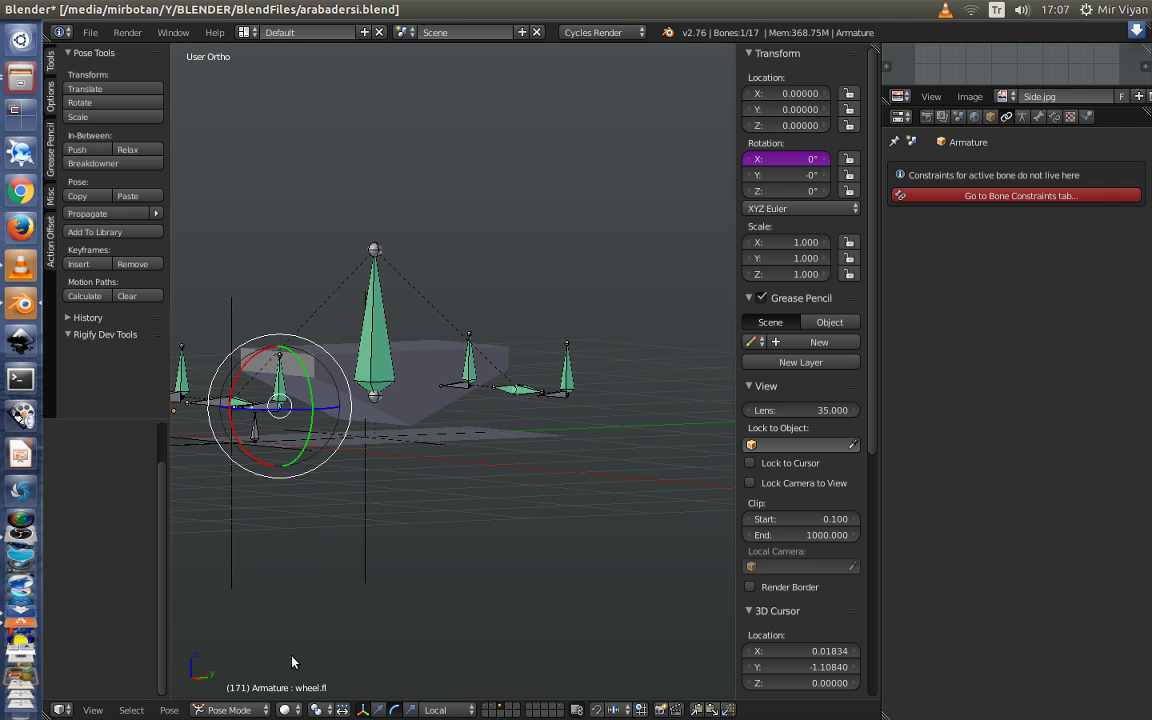
{"action": "scroll", "coordinate": [360, 579], "scroll_direction": "up", "scroll_amount": 6}
Switch to wireframe shading and orbit to view the armature from above
{"action": "key", "text": "z"}
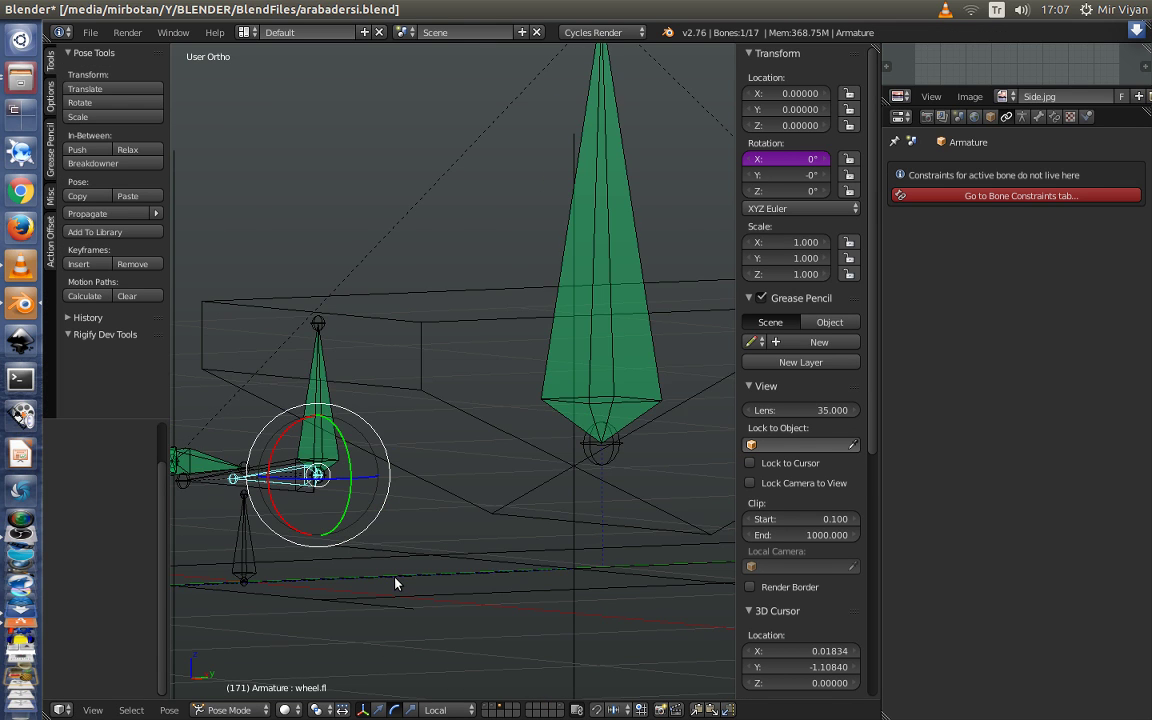
{"action": "scroll", "coordinate": [395, 583], "scroll_direction": "down", "scroll_amount": 3}
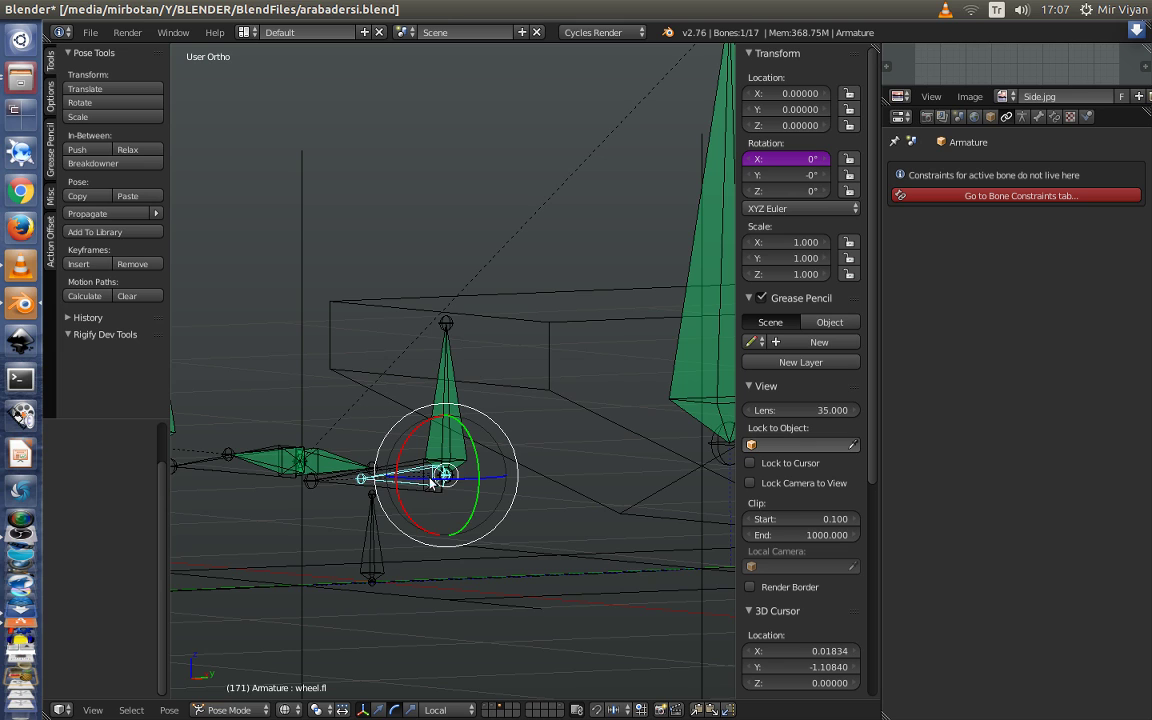
{"action": "scroll", "coordinate": [454, 514], "scroll_direction": "down", "scroll_amount": 3}
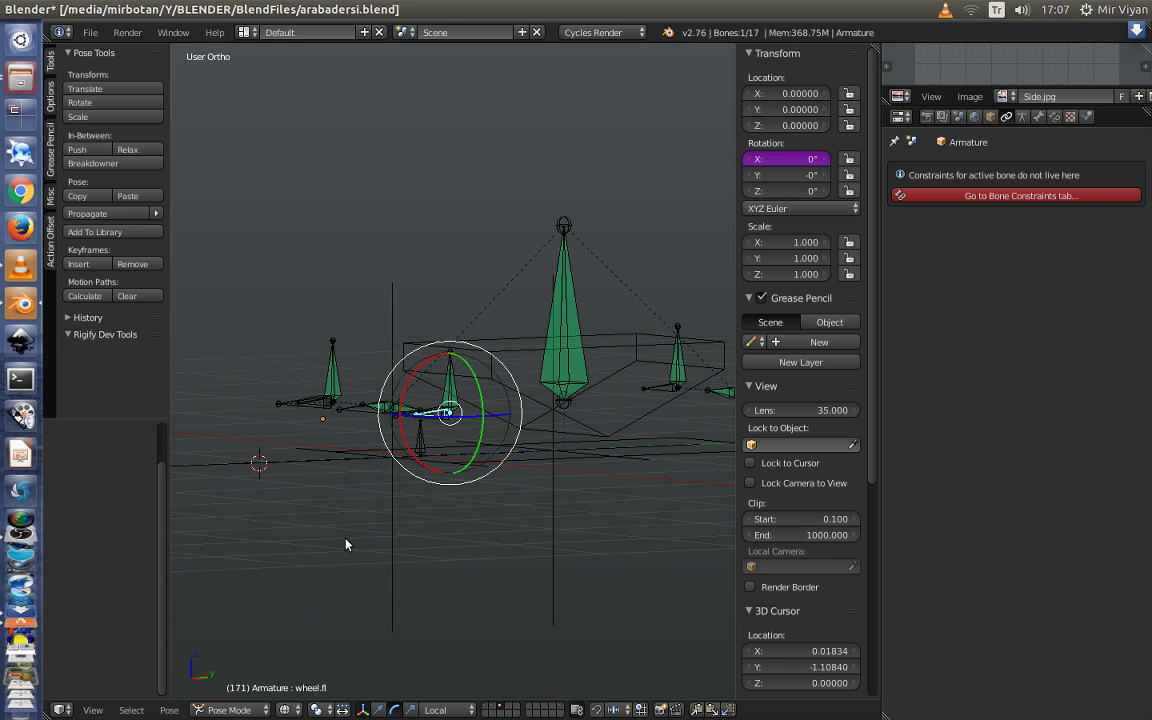
{"action": "mouse_move", "coordinate": [346, 544]}
{"action": "middle_mouse_down"}
{"action": "mouse_move", "coordinate": [404, 589]}
{"action": "mouse_move", "coordinate": [350, 404]}
{"action": "middle_mouse_up"}
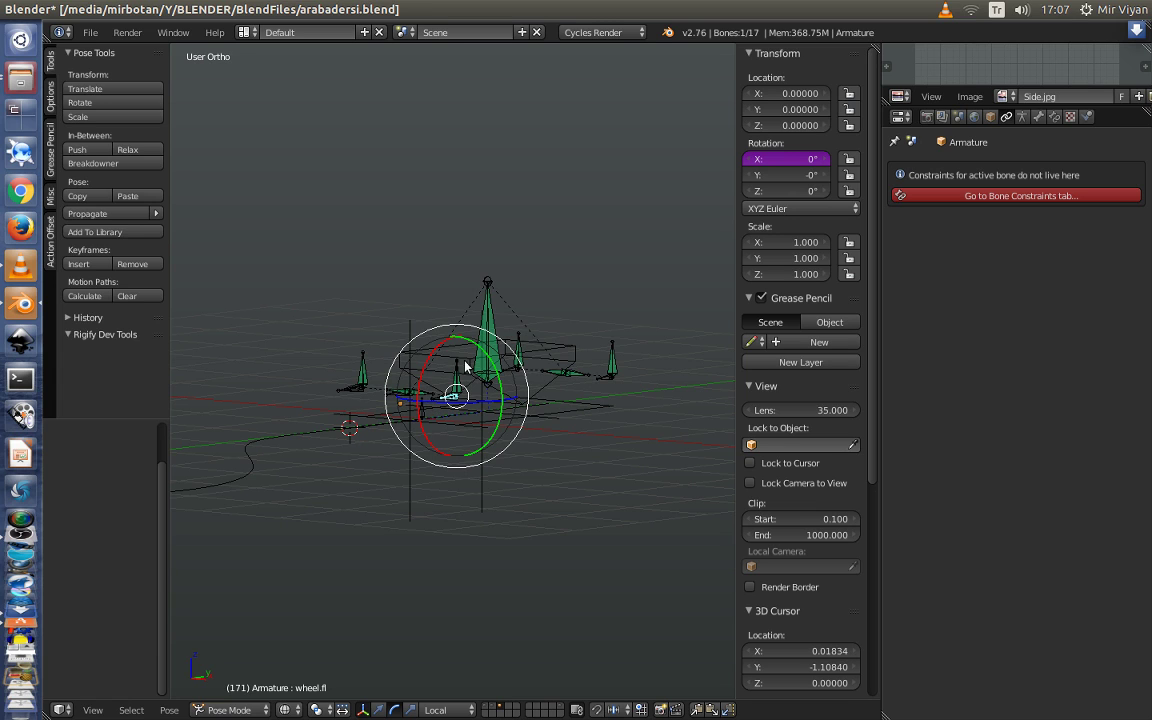
{"action": "scroll", "coordinate": [505, 467], "scroll_direction": "up", "scroll_amount": 3}
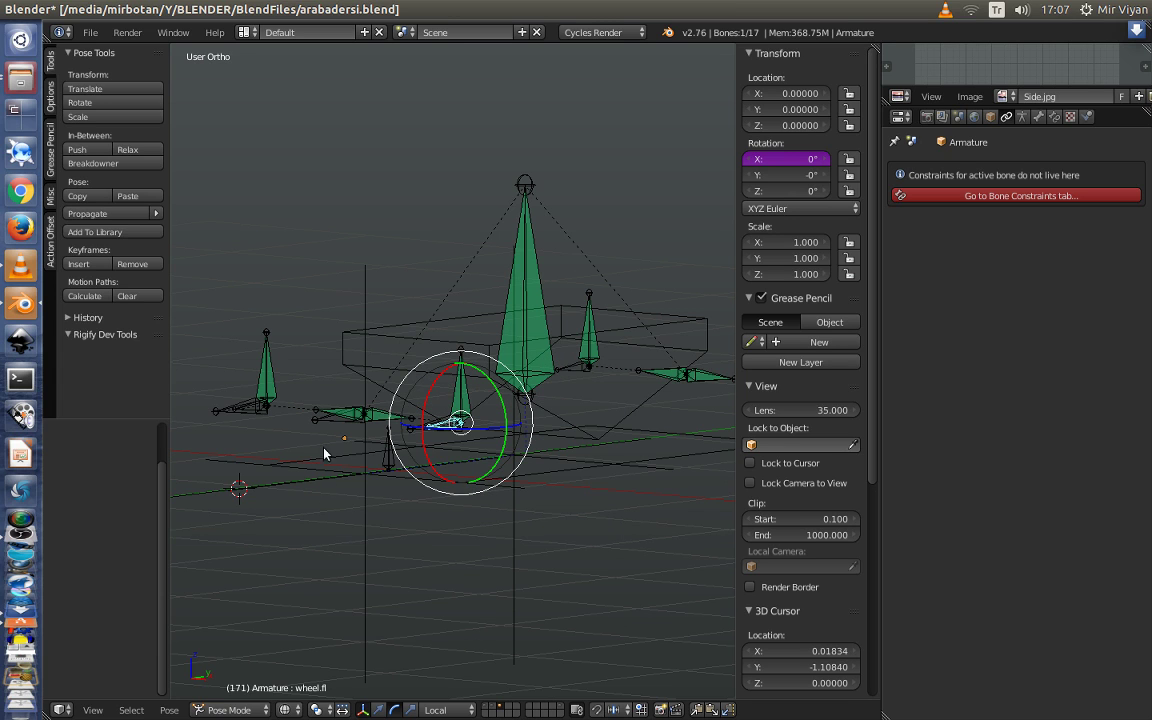
Copy the X-rotation driver from wheel.fl, then select the wheel.fr bone
{"action": "right_click", "coordinate": [257, 411]}
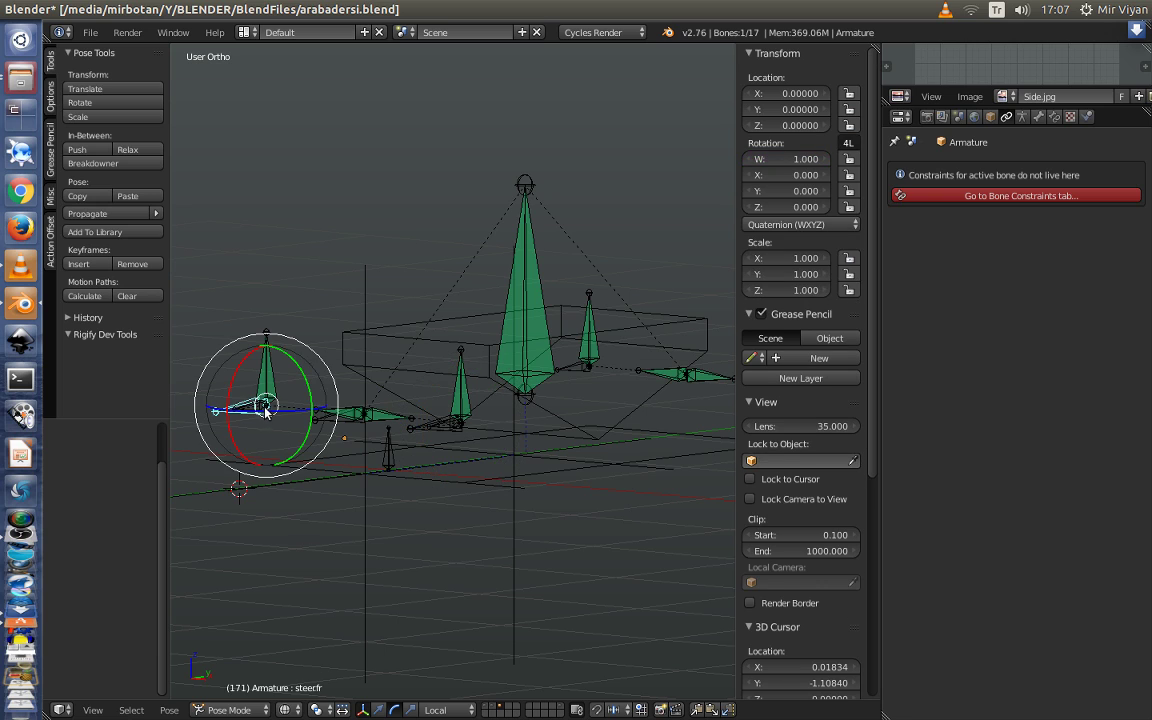
{"action": "right_click", "coordinate": [440, 430]}
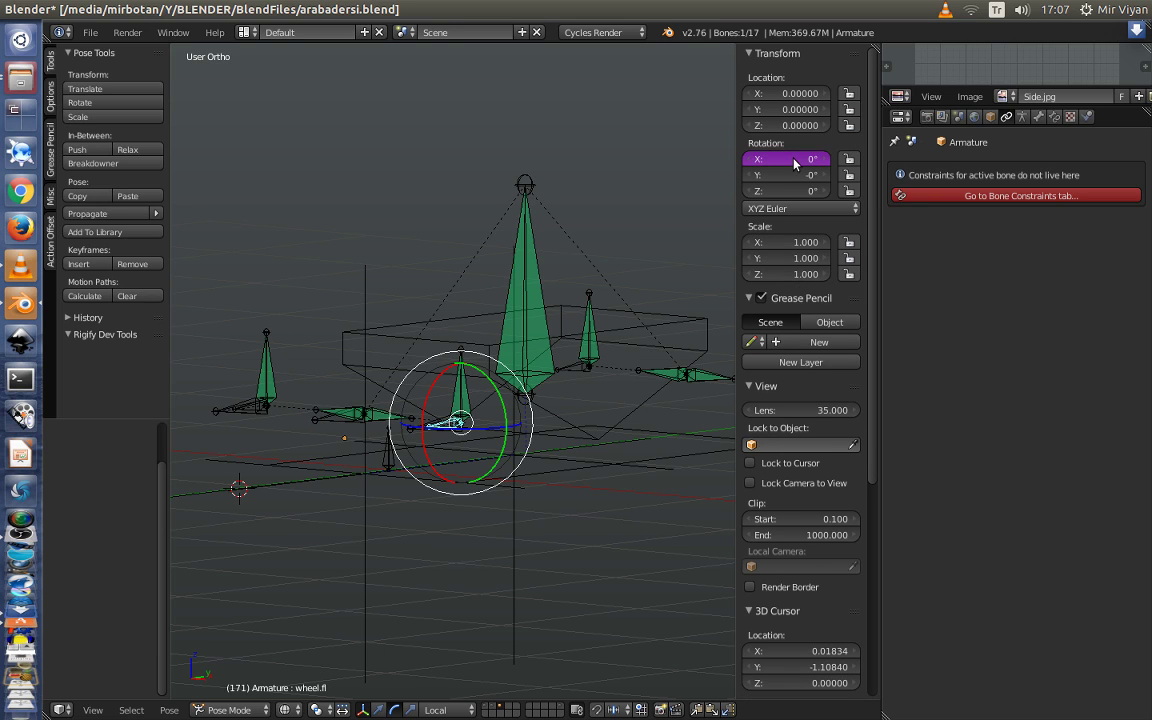
{"action": "right_click", "coordinate": [796, 163]}
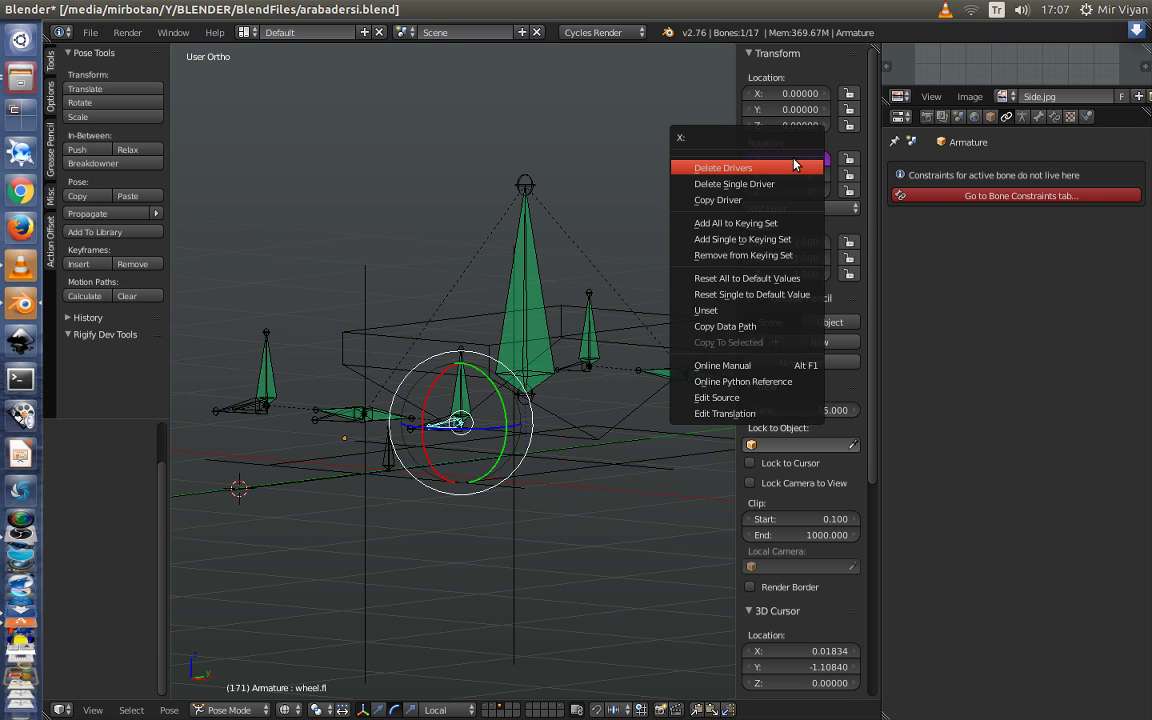
{"action": "left_click", "coordinate": [727, 200]}
{"action": "scroll", "coordinate": [363, 403], "scroll_direction": "up", "scroll_amount": 2}
{"action": "scroll", "coordinate": [363, 403], "scroll_direction": "up", "scroll_amount": 2}
{"action": "scroll", "coordinate": [330, 420], "scroll_direction": "up", "scroll_amount": 1}
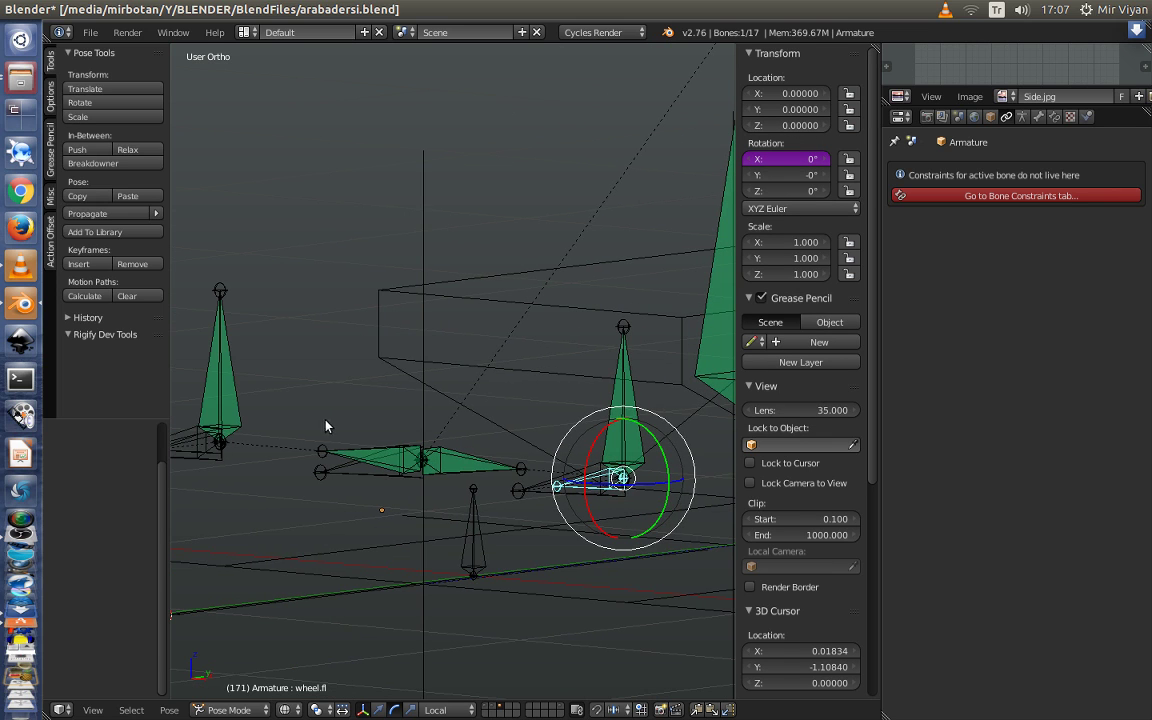
{"action": "right_click", "coordinate": [200, 445]}
{"action": "scroll", "coordinate": [441, 395], "scroll_direction": "down", "scroll_amount": 3}
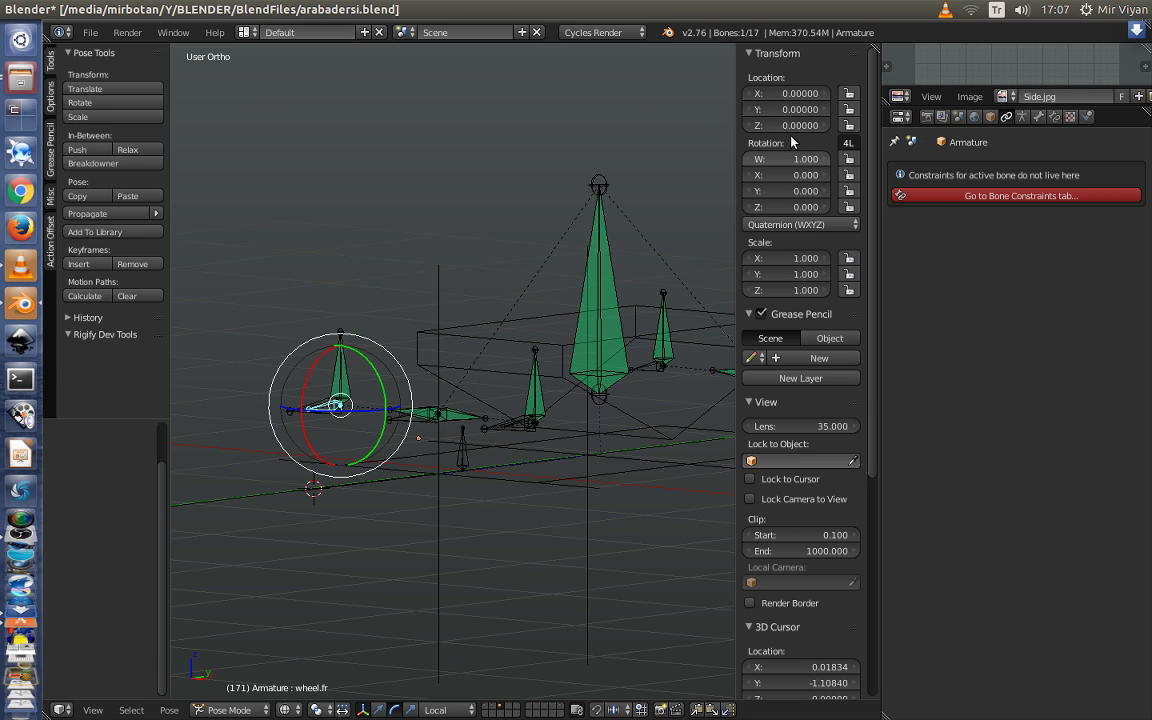
Set wheel.fr to XYZ Euler and paste the copied driver onto its X rotation
{"action": "left_click", "coordinate": [836, 224]}
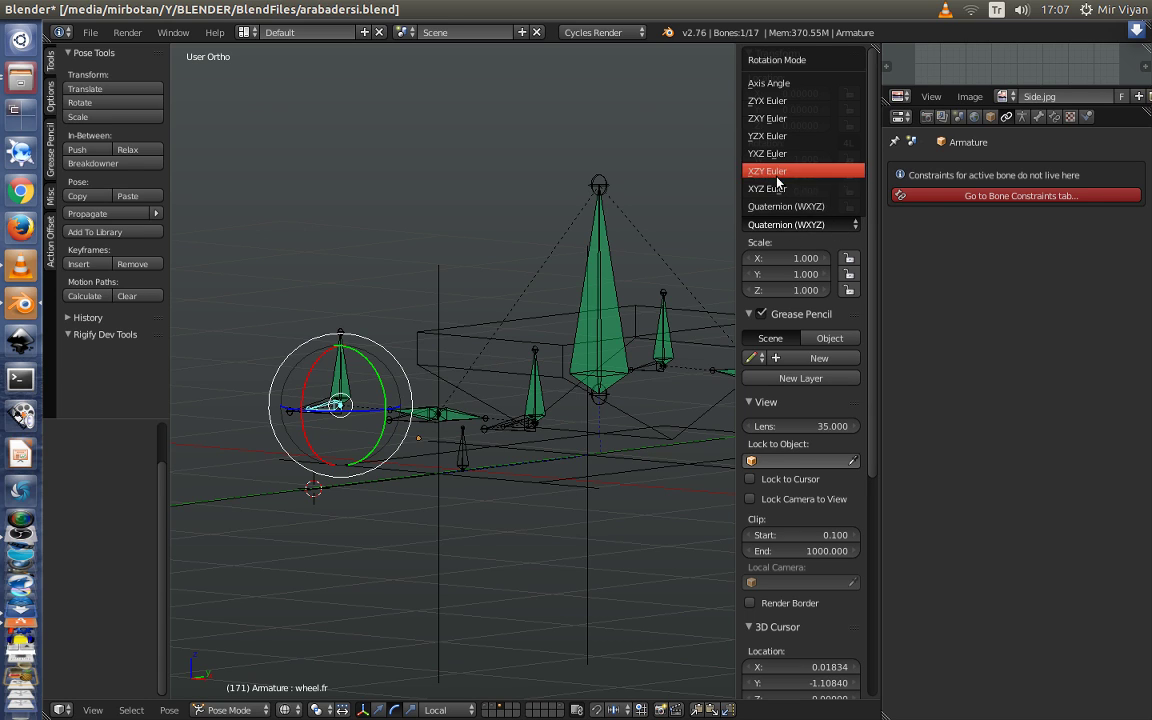
{"action": "left_click", "coordinate": [775, 186]}
{"action": "right_click", "coordinate": [790, 158]}
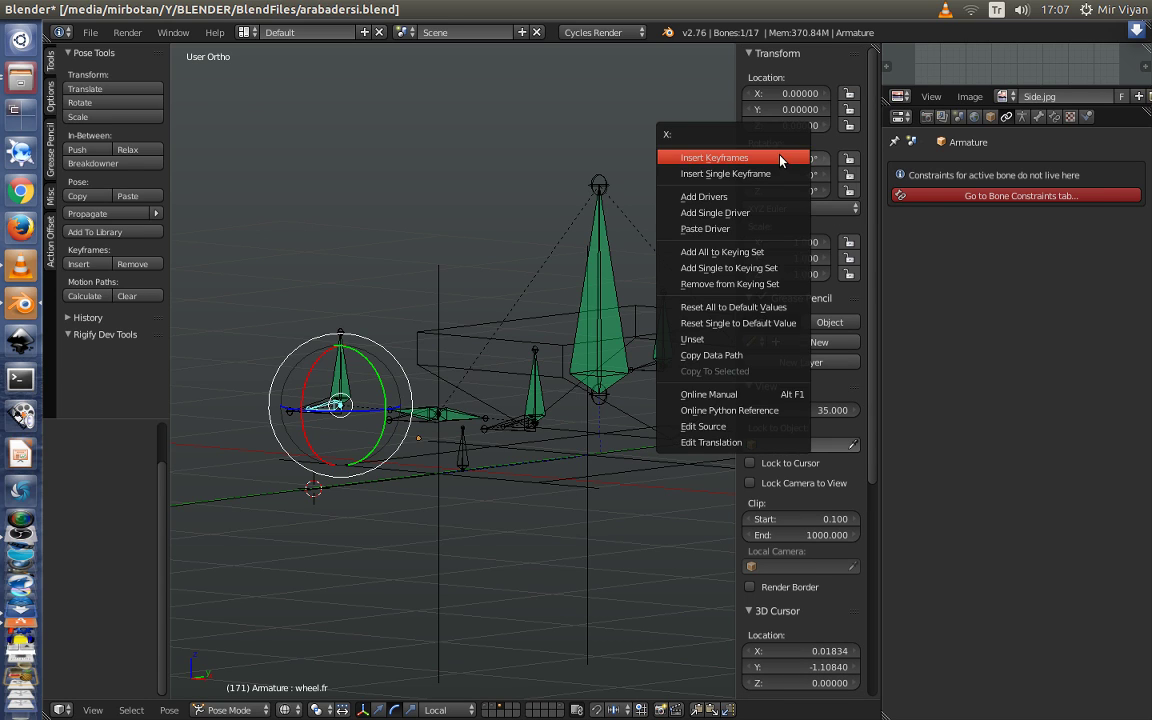
{"action": "left_click", "coordinate": [716, 230]}
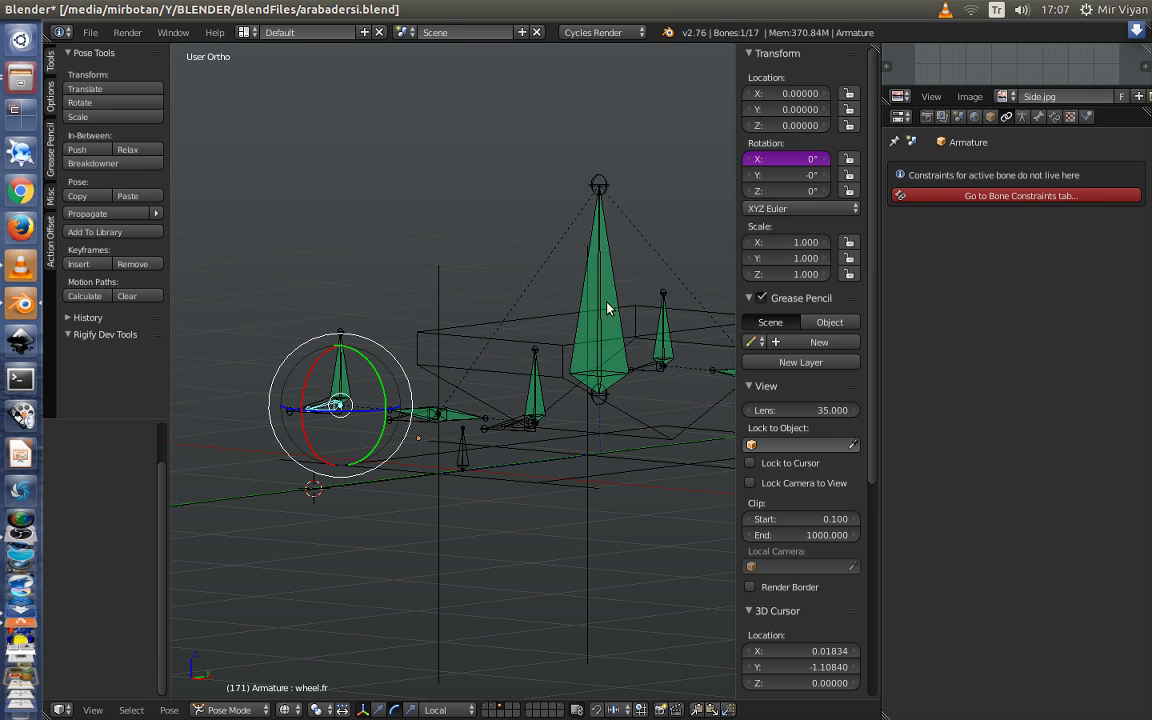
{"action": "scroll", "coordinate": [560, 452], "scroll_direction": "up", "scroll_amount": 3}
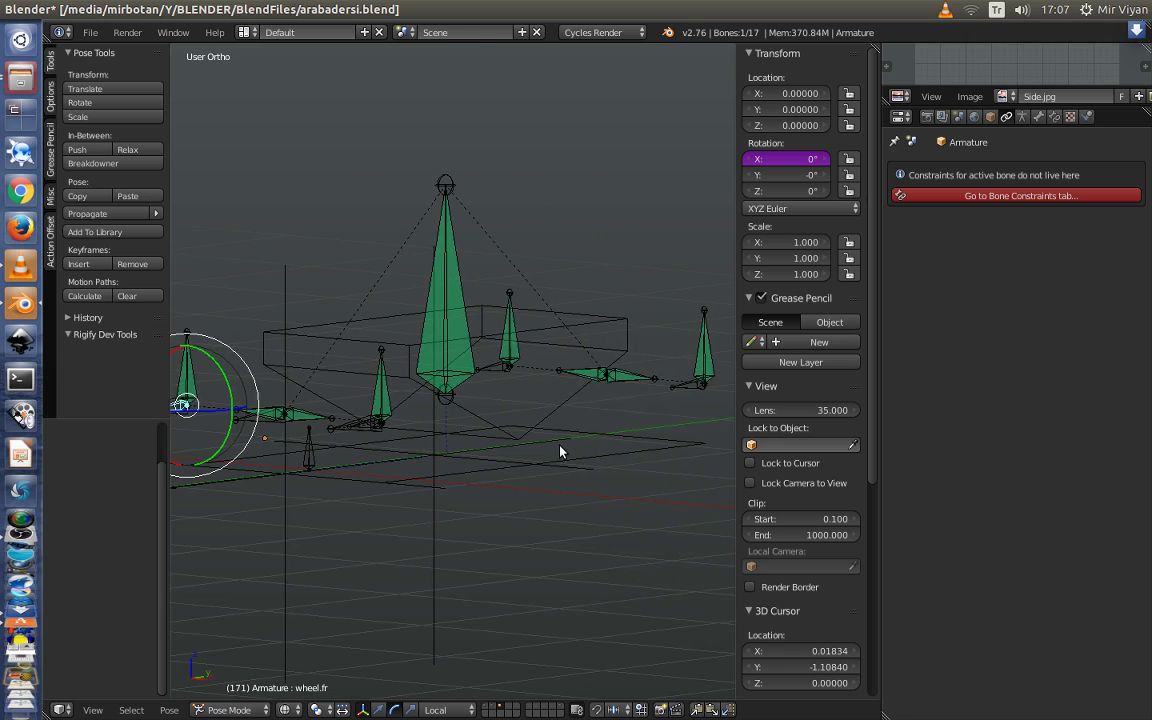
Set wheel.br to XYZ Euler and paste the driver onto its X rotation
{"action": "right_click", "coordinate": [548, 345]}
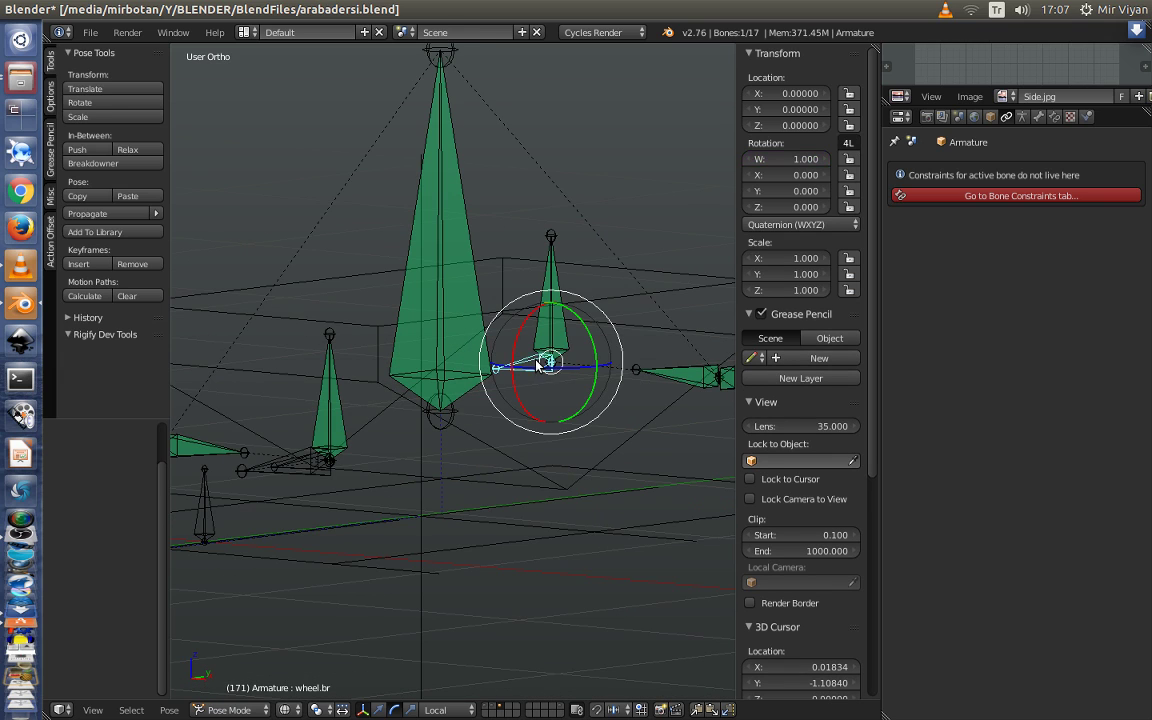
{"action": "left_click", "coordinate": [806, 226]}
{"action": "left_click", "coordinate": [773, 186]}
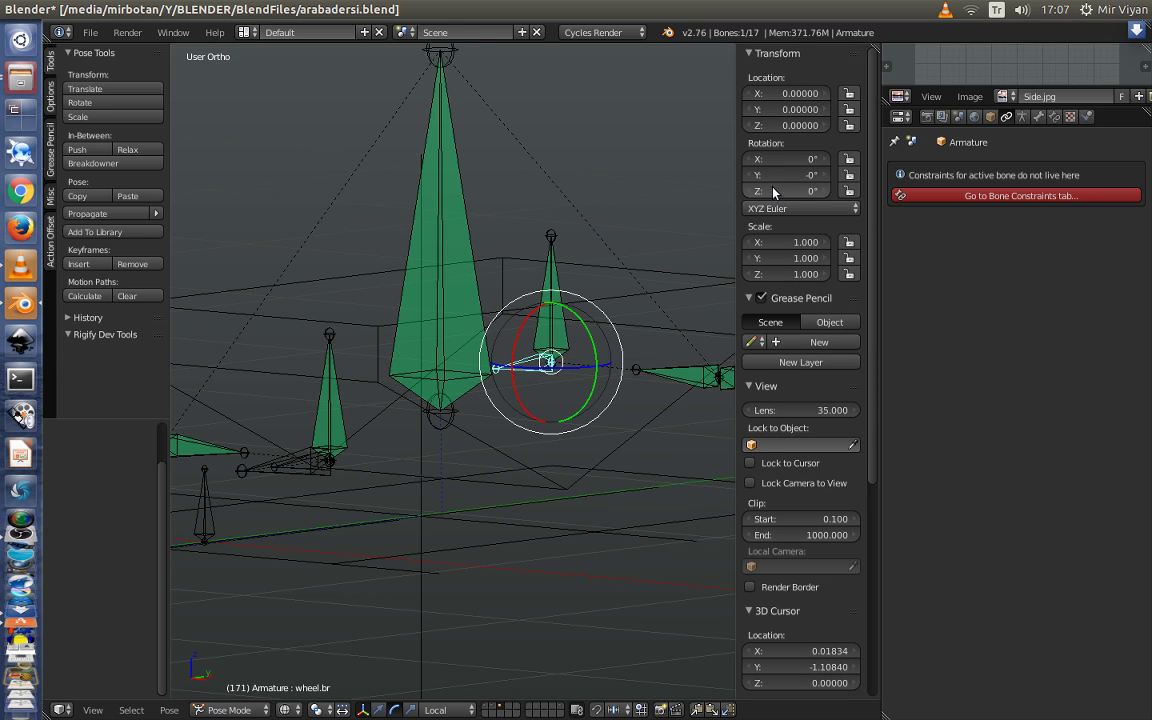
{"action": "right_click", "coordinate": [776, 160]}
{"action": "left_click", "coordinate": [776, 160]}
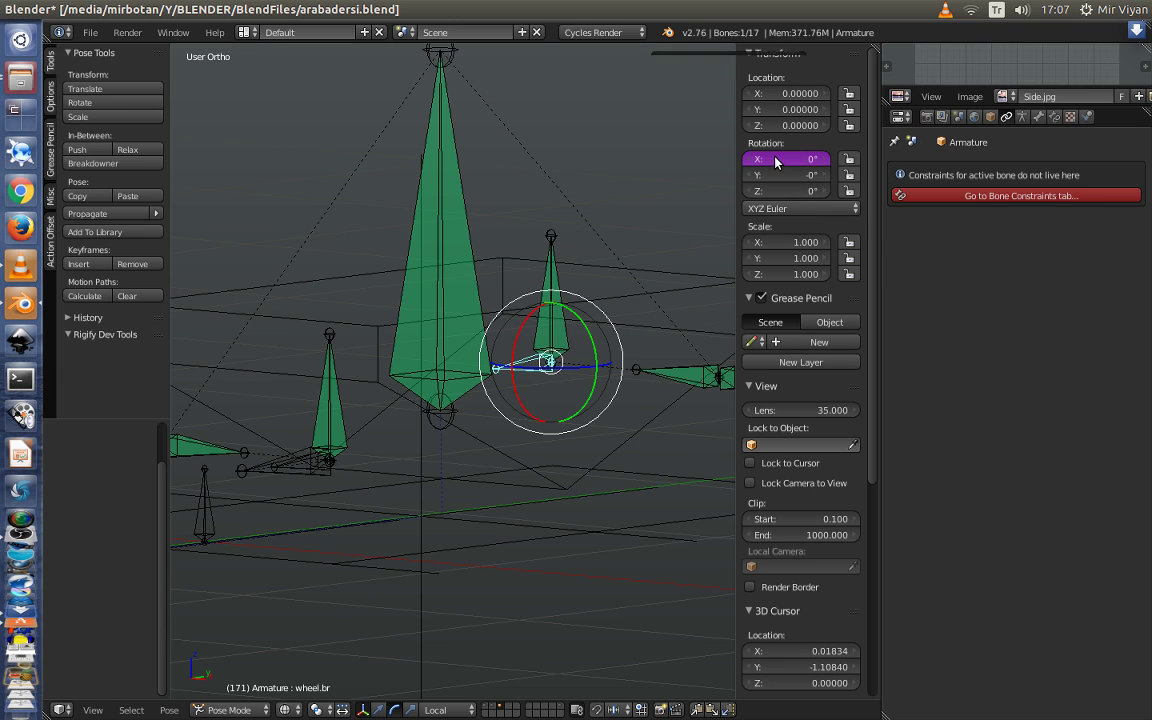
{"action": "scroll", "coordinate": [628, 408], "scroll_direction": "down", "scroll_amount": 5, "text": "ctrl"}
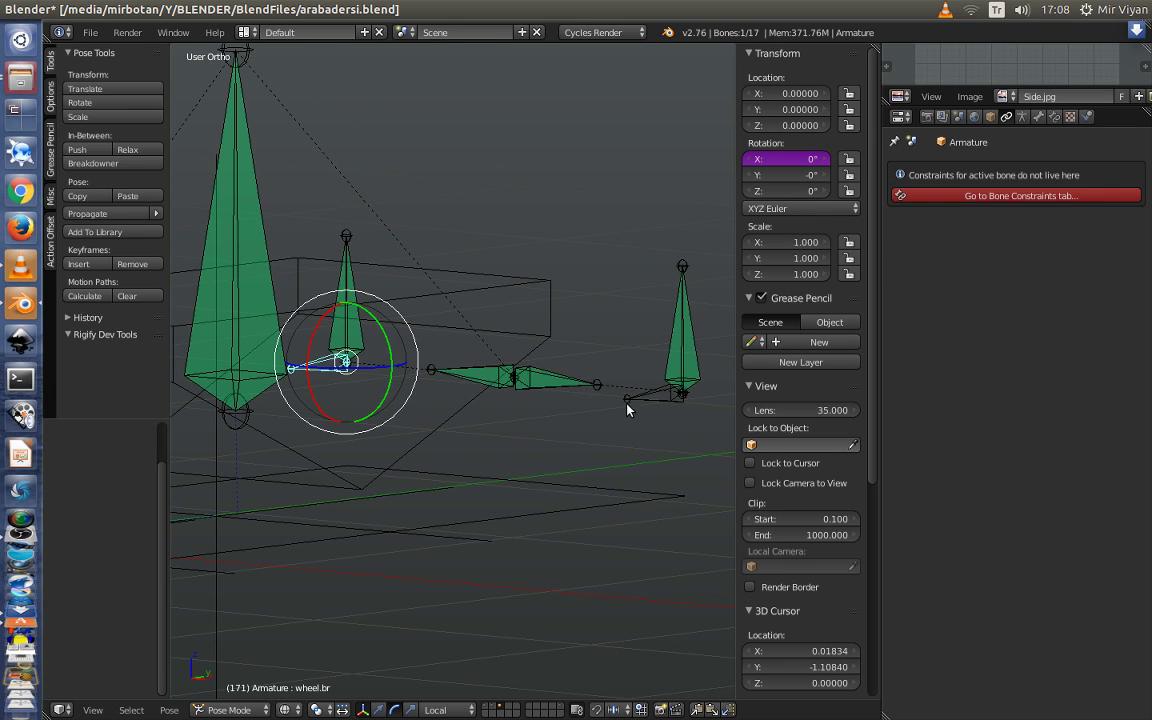
Set wheel.bl to XYZ Euler and paste the driver onto its X rotation
{"action": "right_click", "coordinate": [674, 396]}
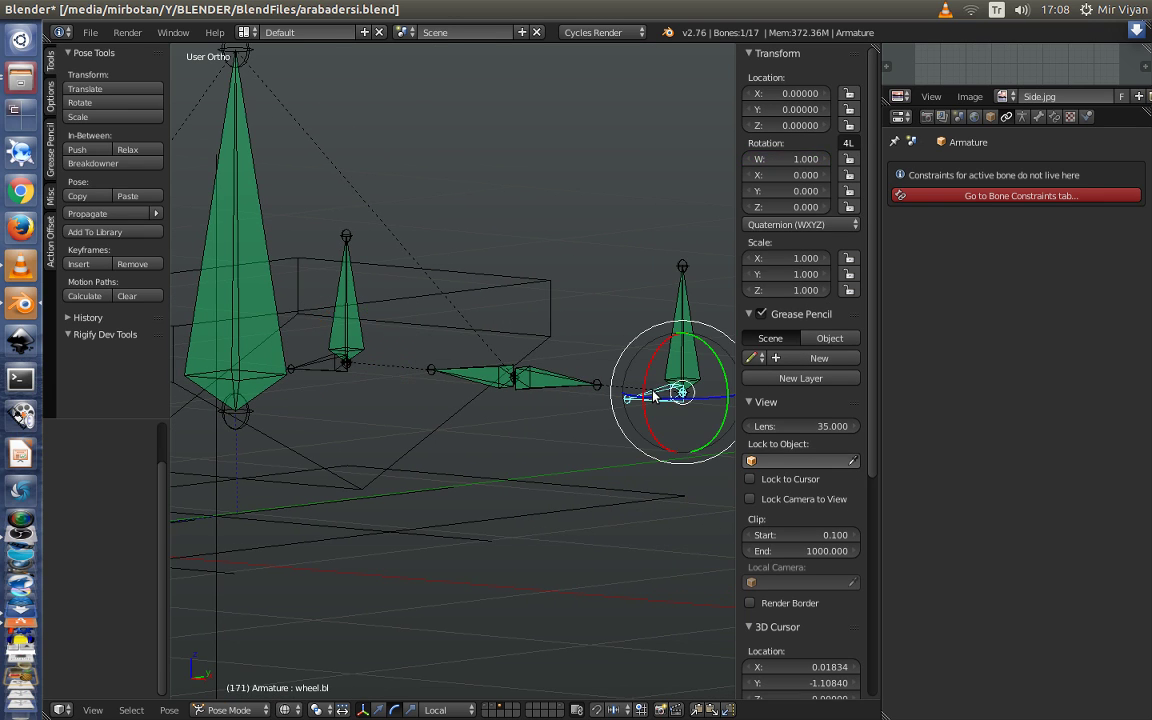
{"action": "left_click", "coordinate": [795, 225]}
{"action": "left_click", "coordinate": [768, 185]}
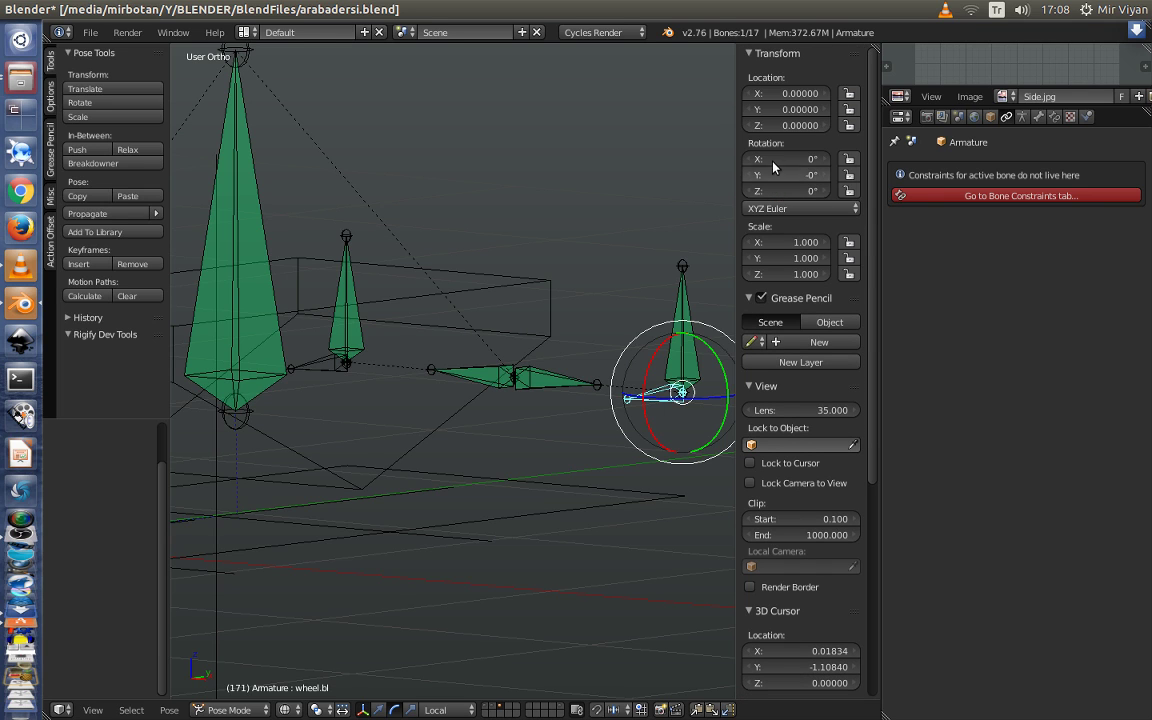
{"action": "right_click", "coordinate": [774, 166]}
{"action": "left_click", "coordinate": [728, 155]}
{"action": "scroll", "coordinate": [632, 336], "scroll_direction": "down", "scroll_amount": 5}
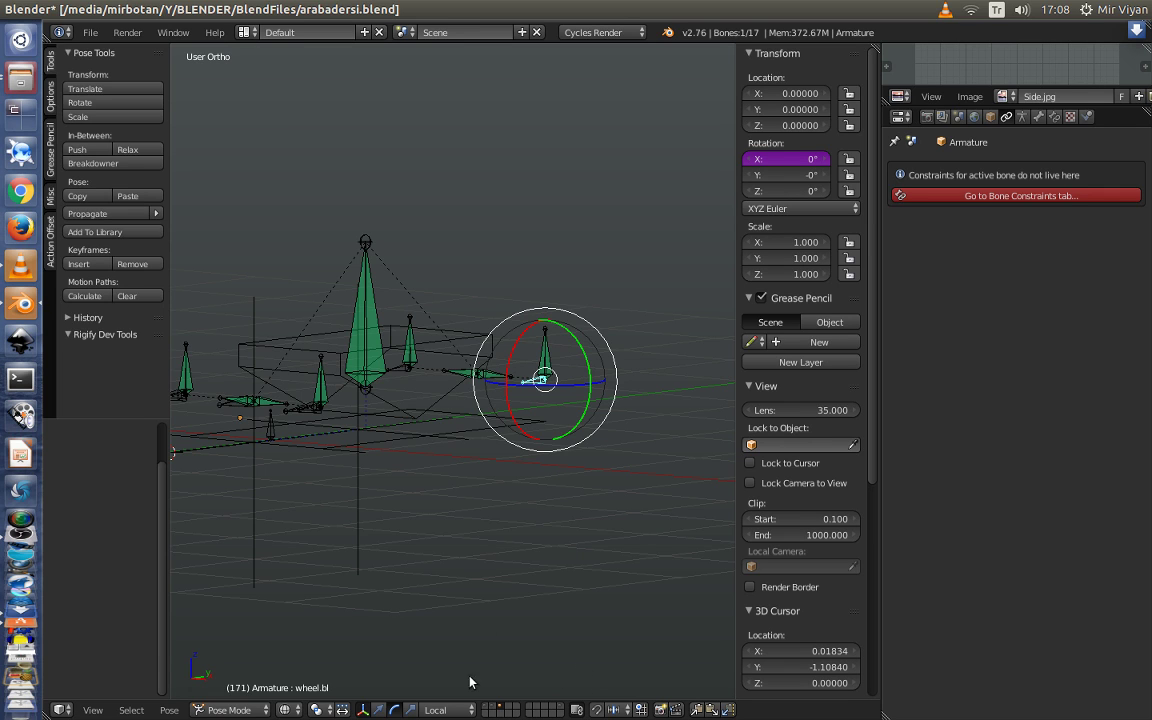
Switch to solid shading and select the wheels.003 wheel
{"action": "key", "text": "z"}
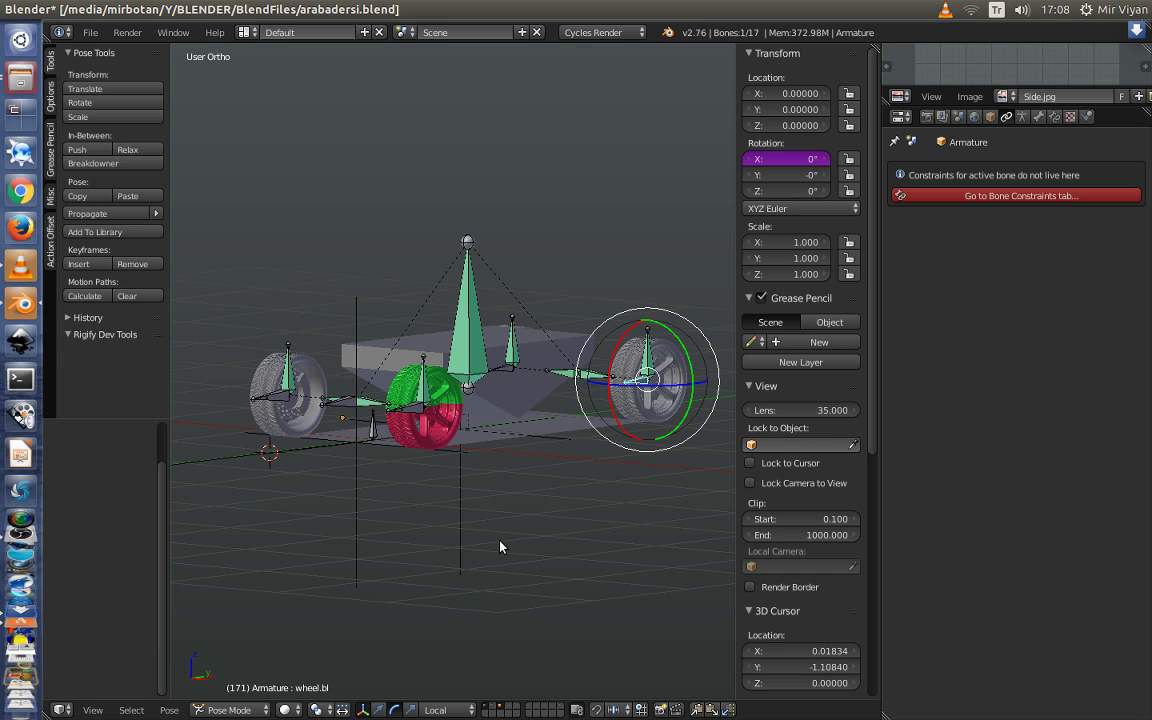
{"action": "right_click", "coordinate": [316, 377]}
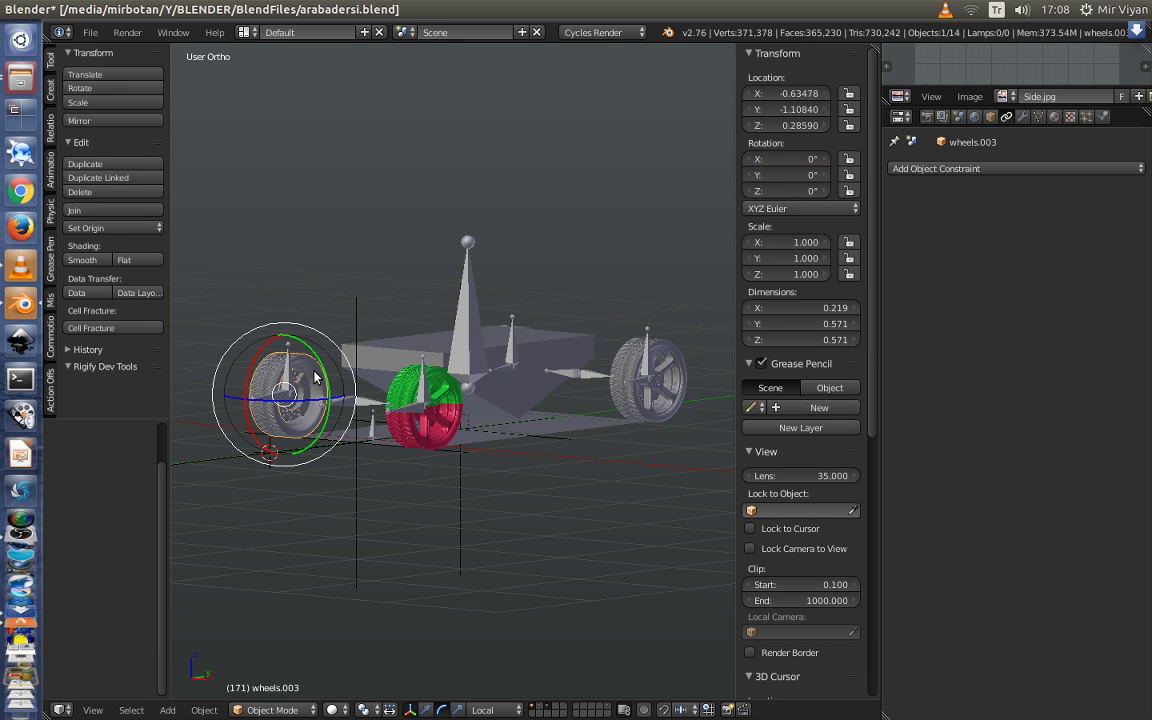
{"action": "mouse_move", "coordinate": [581, 364]}
{"action": "middle_mouse_down"}
{"action": "mouse_move", "coordinate": [607, 478]}
{"action": "mouse_move", "coordinate": [463, 308]}
{"action": "middle_mouse_up"}
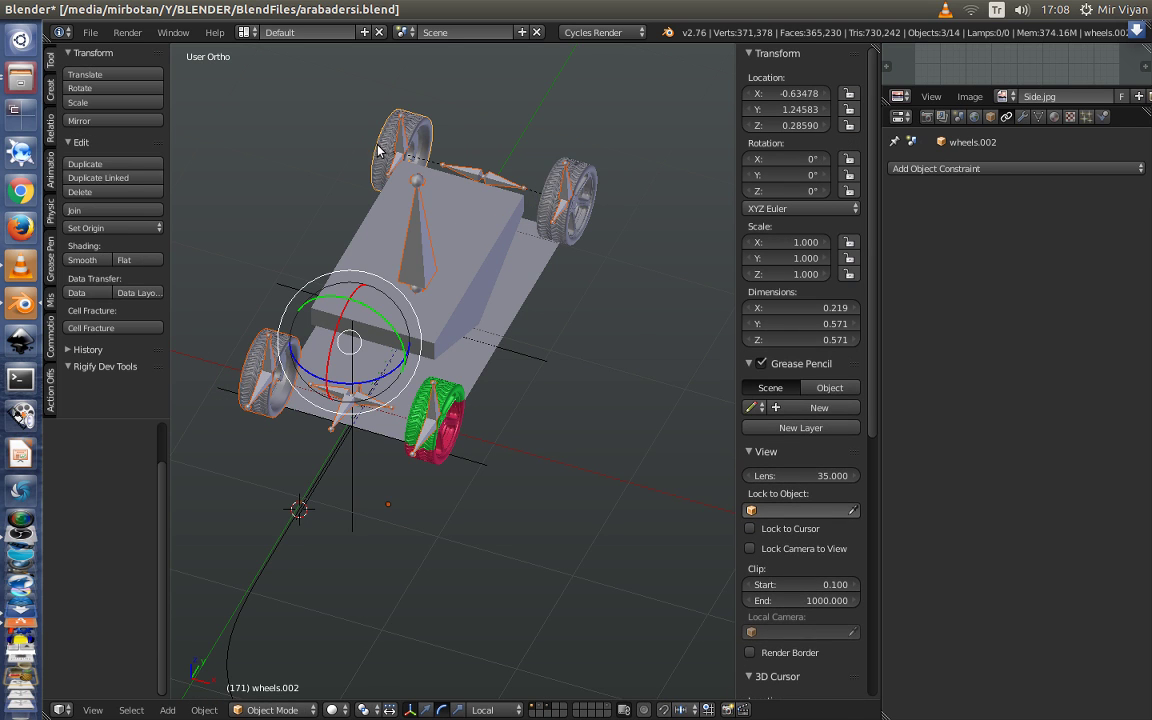
{"action": "right_click", "coordinate": [231, 341]}
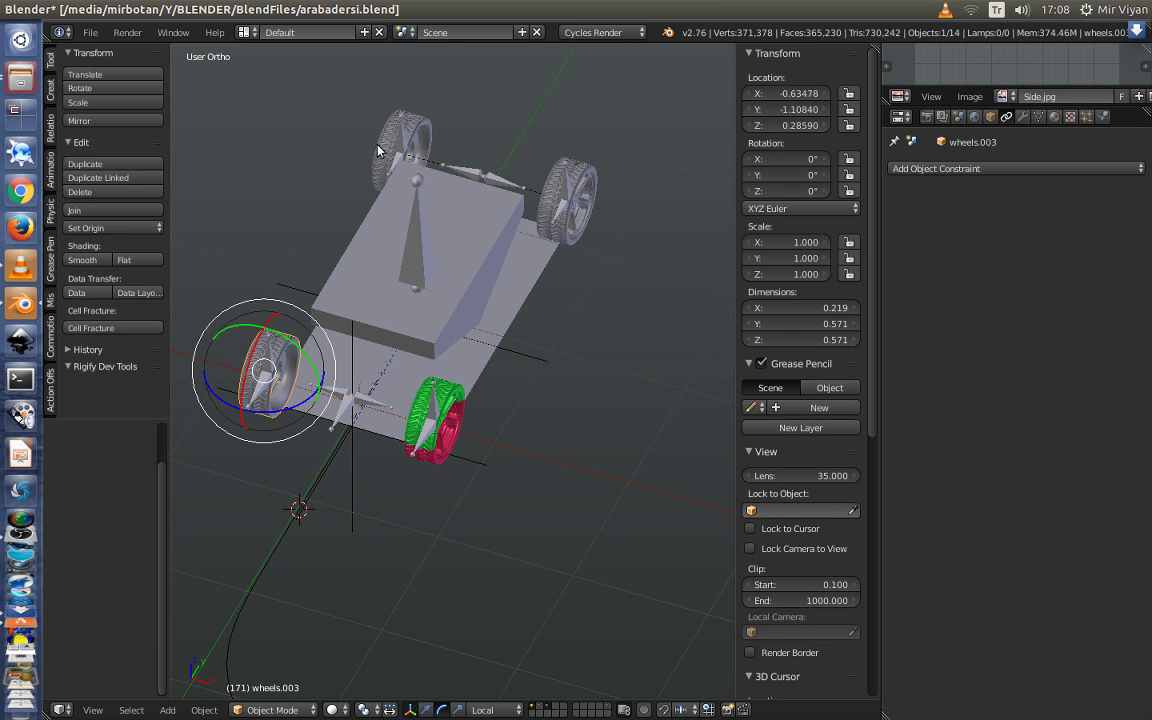
{"action": "right_click", "coordinate": [551, 197]}
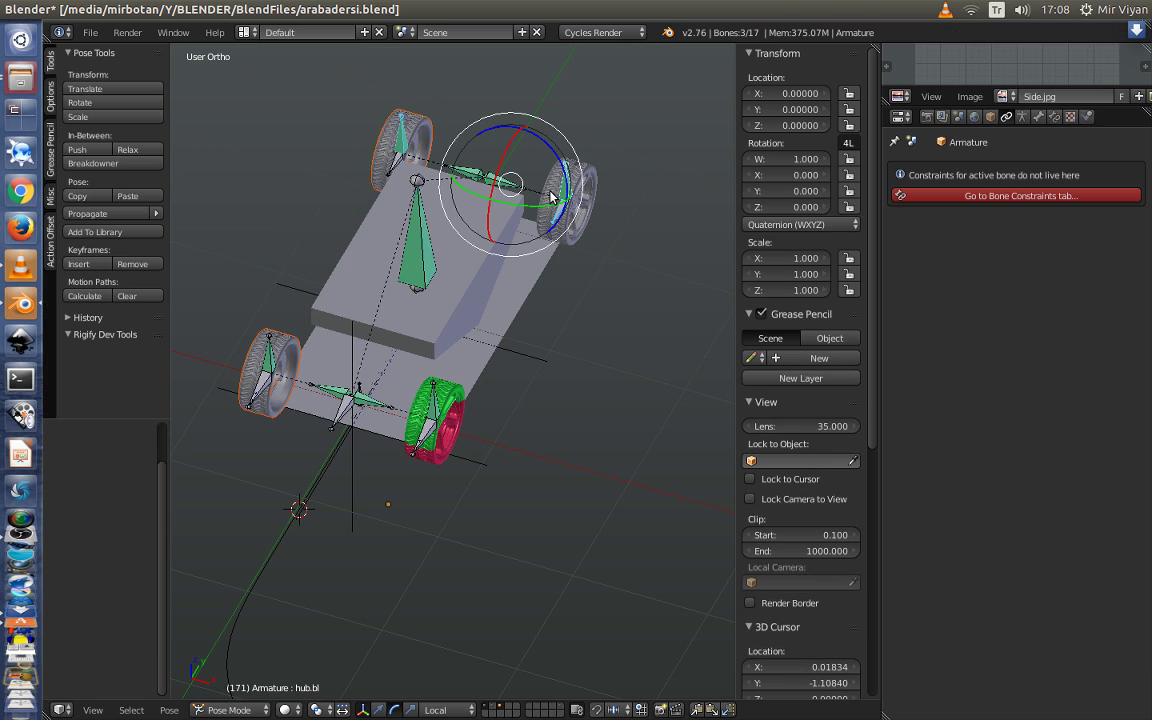
{"action": "middle_click_drag", "start_coordinate": [557, 274], "coordinate": [586, 262]}
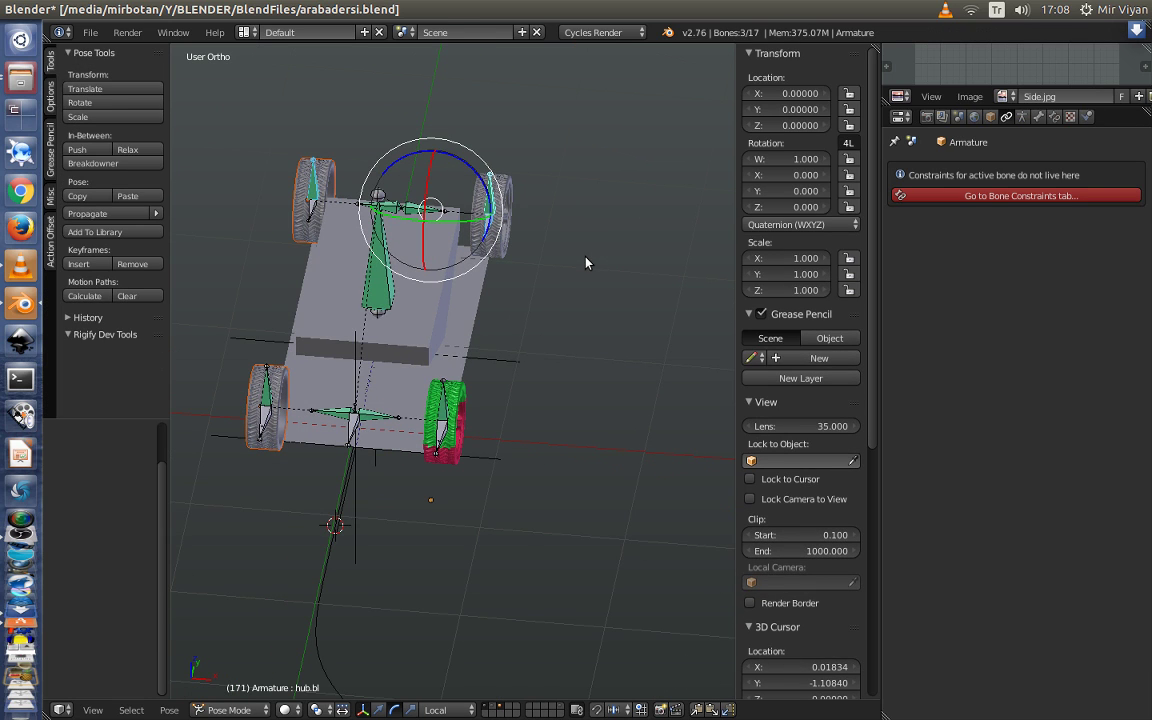
Add wheels.002, wheels.001 and the green-and-red wheel, making it active
{"action": "right_click", "coordinate": [430, 195]}
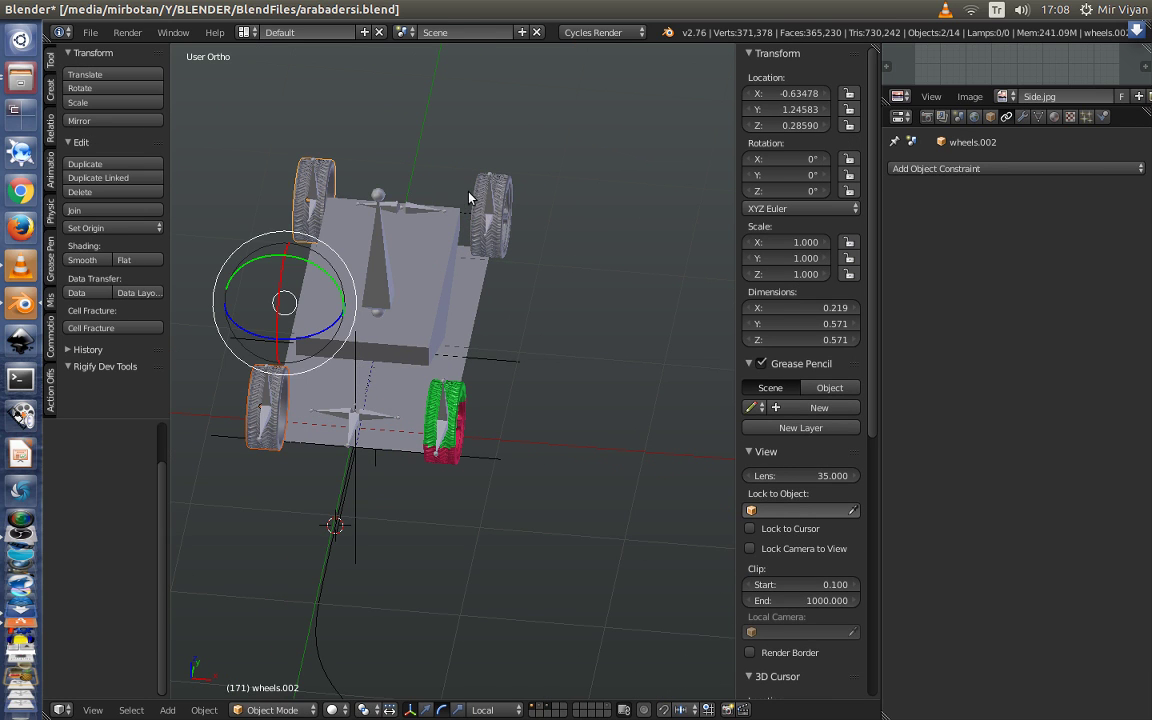
{"action": "right_click", "coordinate": [509, 184]}
{"action": "middle_click_drag", "start_coordinate": [454, 330], "coordinate": [529, 377]}
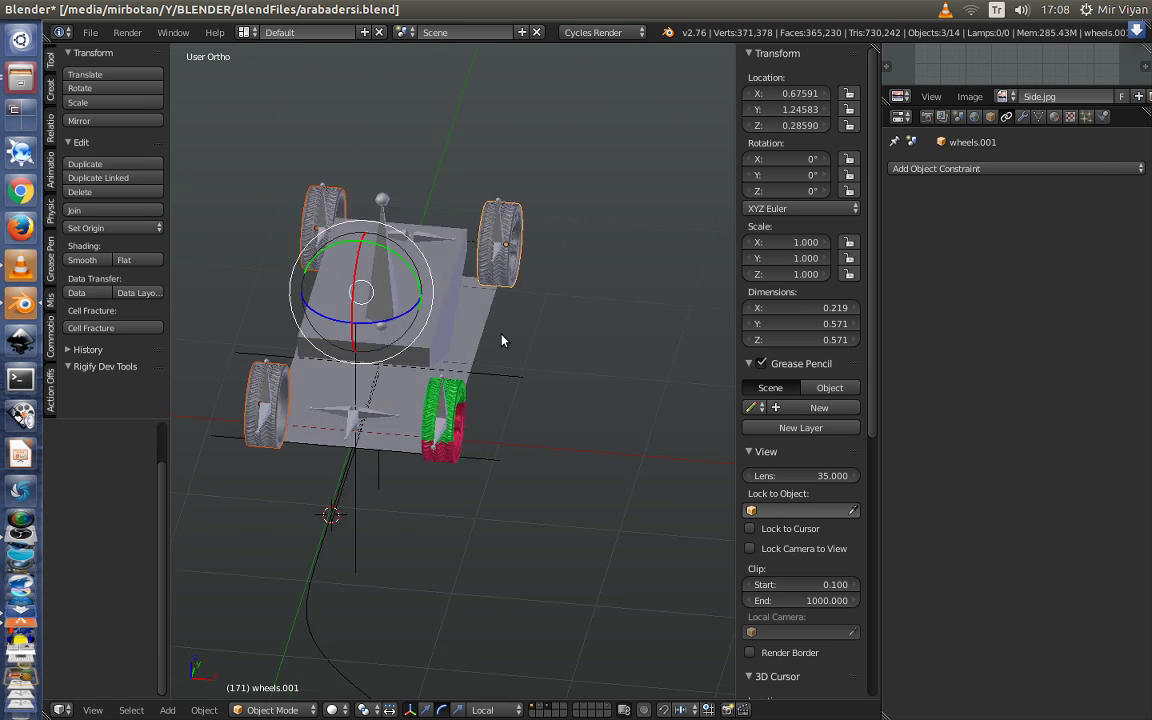
{"action": "scroll", "coordinate": [530, 410], "scroll_direction": "up", "scroll_amount": 2}
{"action": "scroll", "coordinate": [532, 442], "scroll_direction": "up", "scroll_amount": 3}
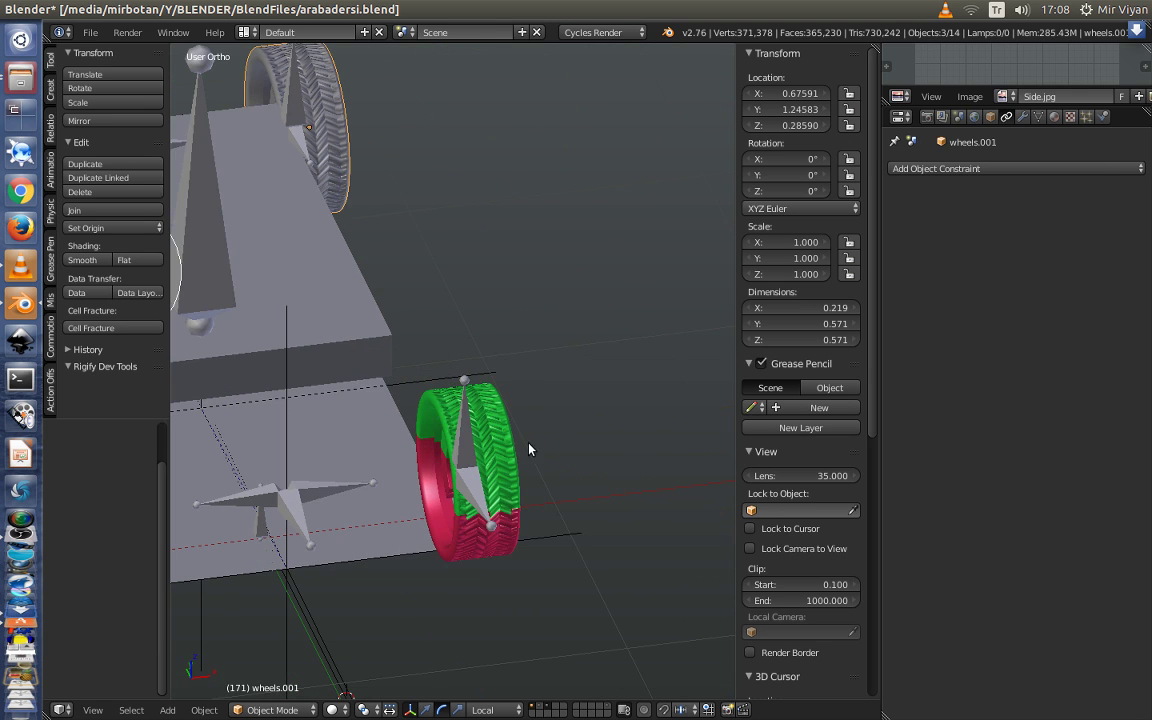
{"action": "mouse_move", "coordinate": [502, 427]}
{"action": "middle_mouse_down"}
{"action": "mouse_move", "coordinate": [589, 411]}
{"action": "mouse_move", "coordinate": [474, 399]}
{"action": "middle_mouse_up"}
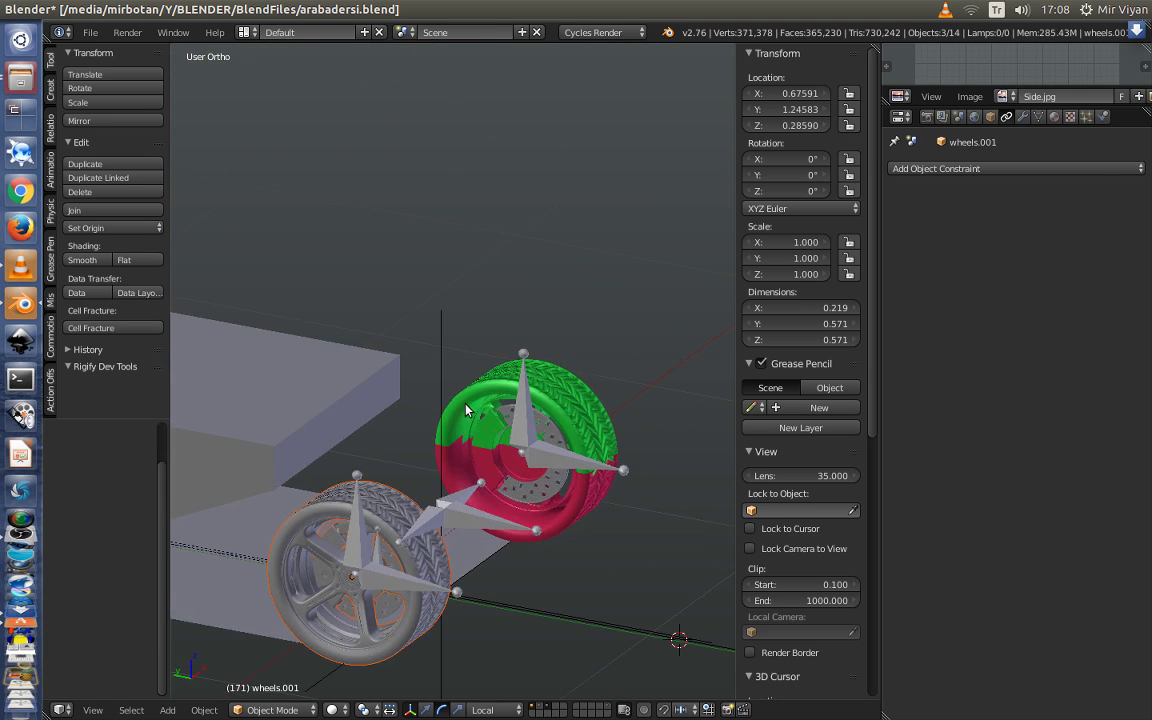
{"action": "right_click", "coordinate": [598, 432], "text": "shift"}
{"action": "scroll", "coordinate": [600, 435], "scroll_direction": "down", "scroll_amount": 5}
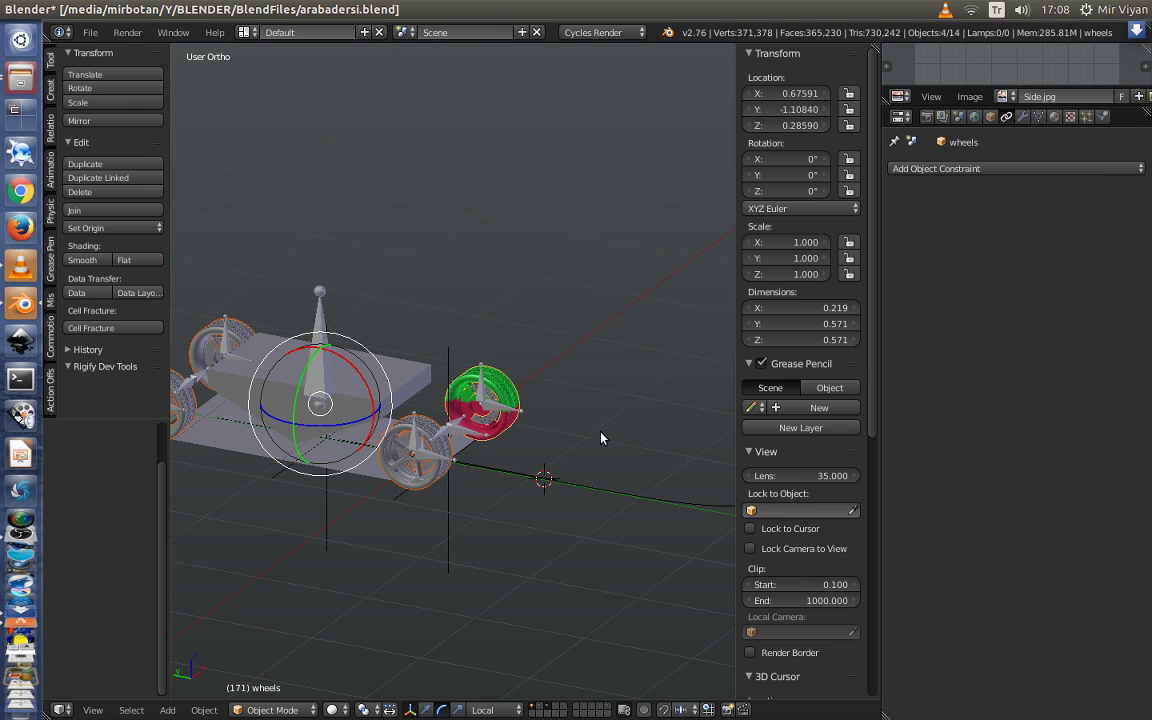
Link the active wheel's materials to the other wheels via Ctrl+L, then select wheels.003
{"action": "key", "text": "ctrl+l"}
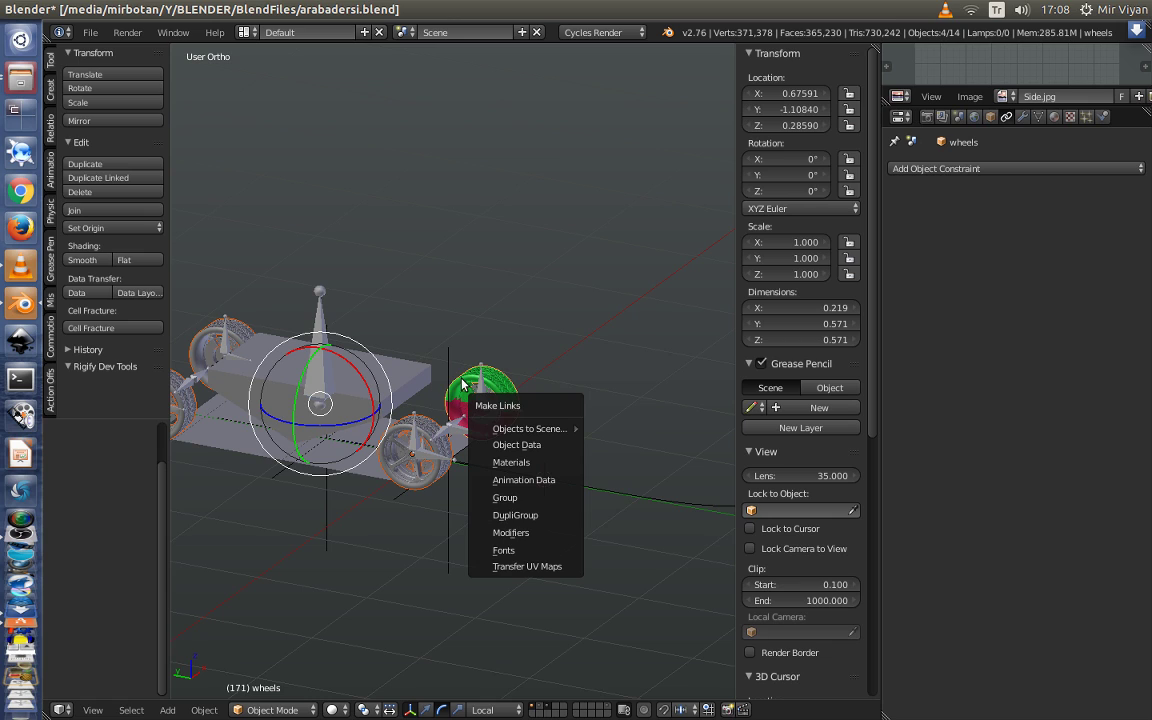
{"action": "left_click", "coordinate": [511, 463]}
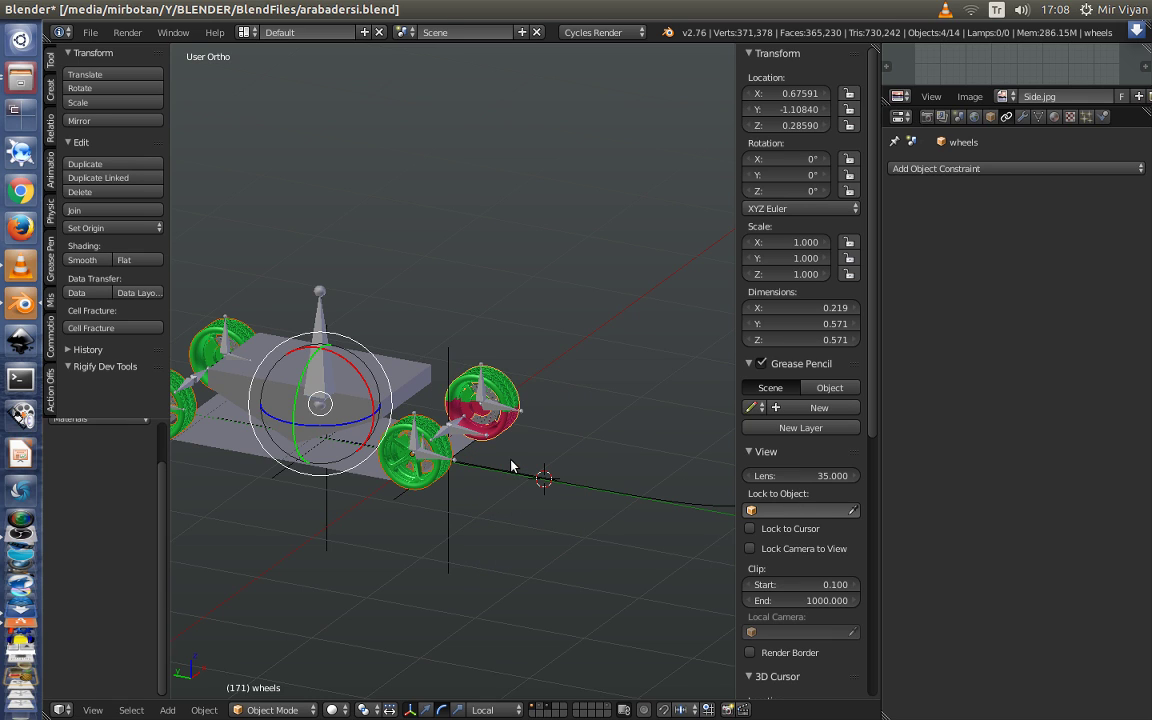
{"action": "scroll", "coordinate": [424, 476], "scroll_direction": "down", "scroll_amount": 3}
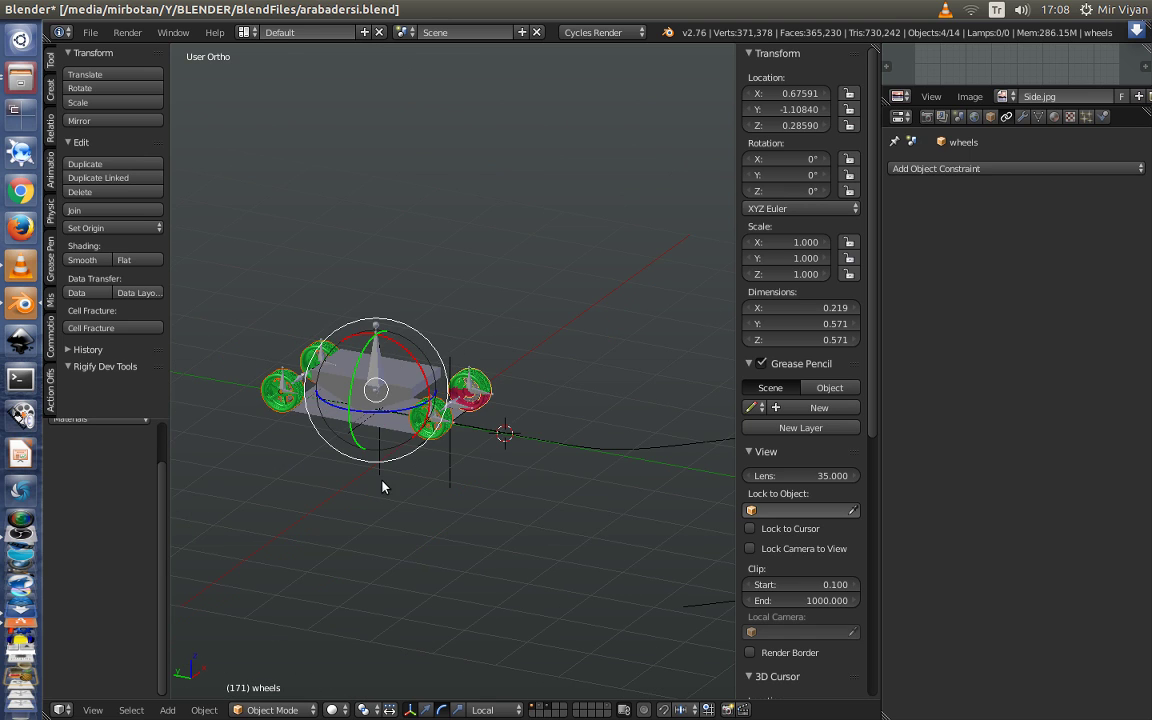
{"action": "middle_click_drag", "start_coordinate": [382, 487], "coordinate": [463, 496]}
{"action": "scroll", "coordinate": [392, 500], "scroll_direction": "up", "scroll_amount": 3}
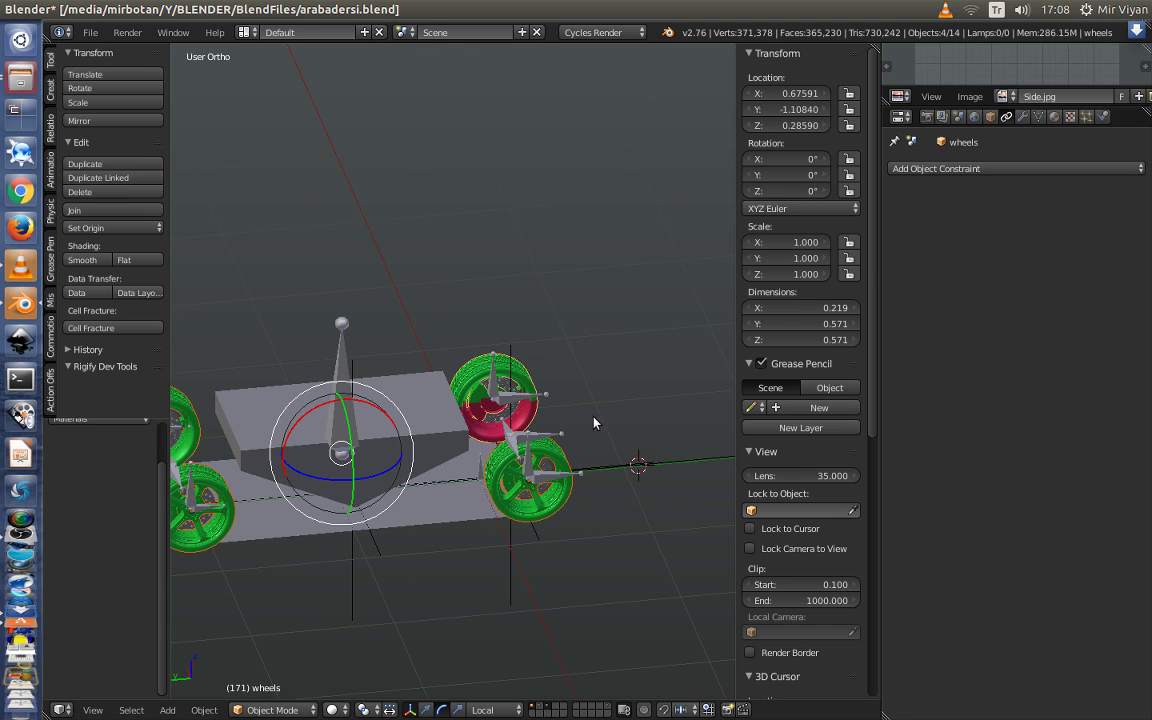
{"action": "right_click", "coordinate": [563, 455]}
{"action": "scroll", "coordinate": [563, 455], "scroll_direction": "down", "scroll_amount": 3}
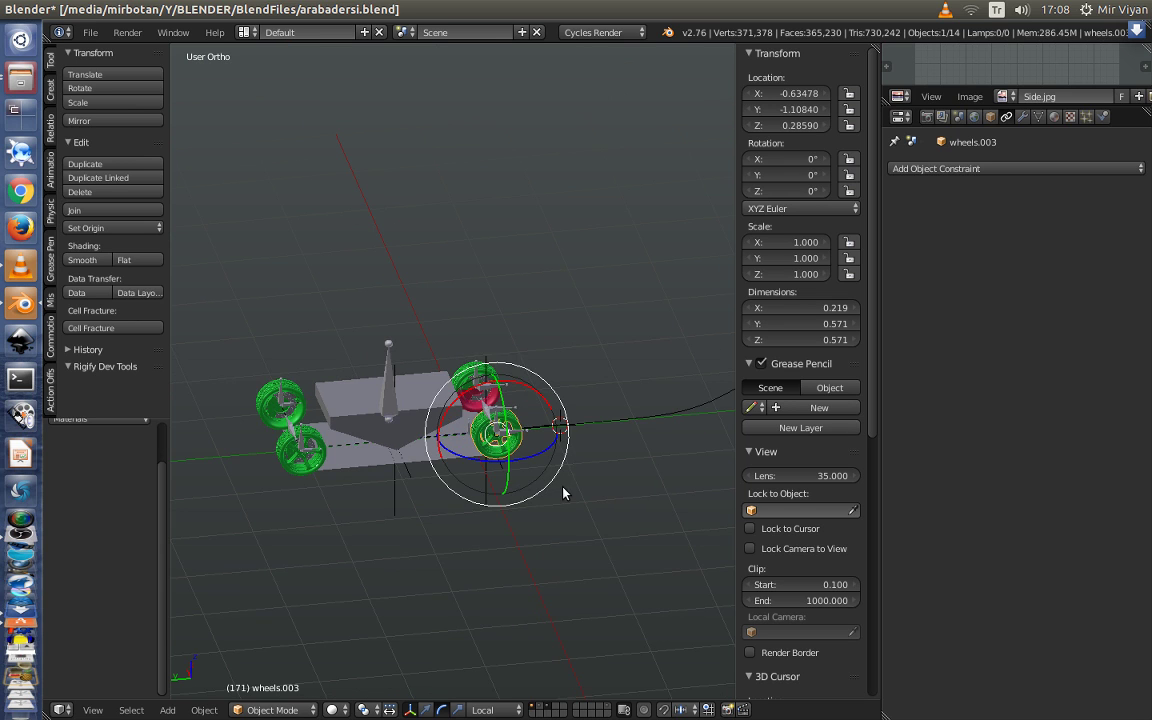
{"action": "mouse_move", "coordinate": [563, 455]}
{"action": "middle_mouse_down"}
{"action": "mouse_move", "coordinate": [627, 473]}
{"action": "mouse_move", "coordinate": [530, 457]}
{"action": "mouse_move", "coordinate": [455, 514]}
{"action": "mouse_move", "coordinate": [484, 411]}
{"action": "middle_mouse_up"}
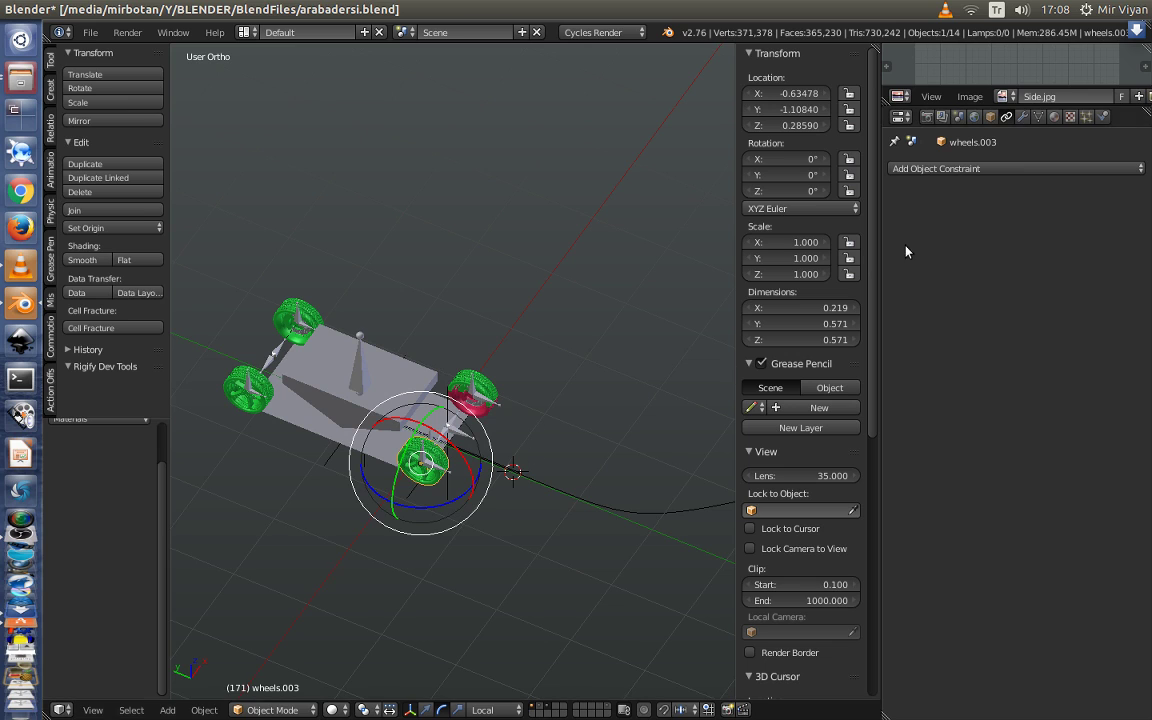
Inspect the wheel's second material, Material.001, and its viewport colour
{"action": "left_click", "coordinate": [1054, 117]}
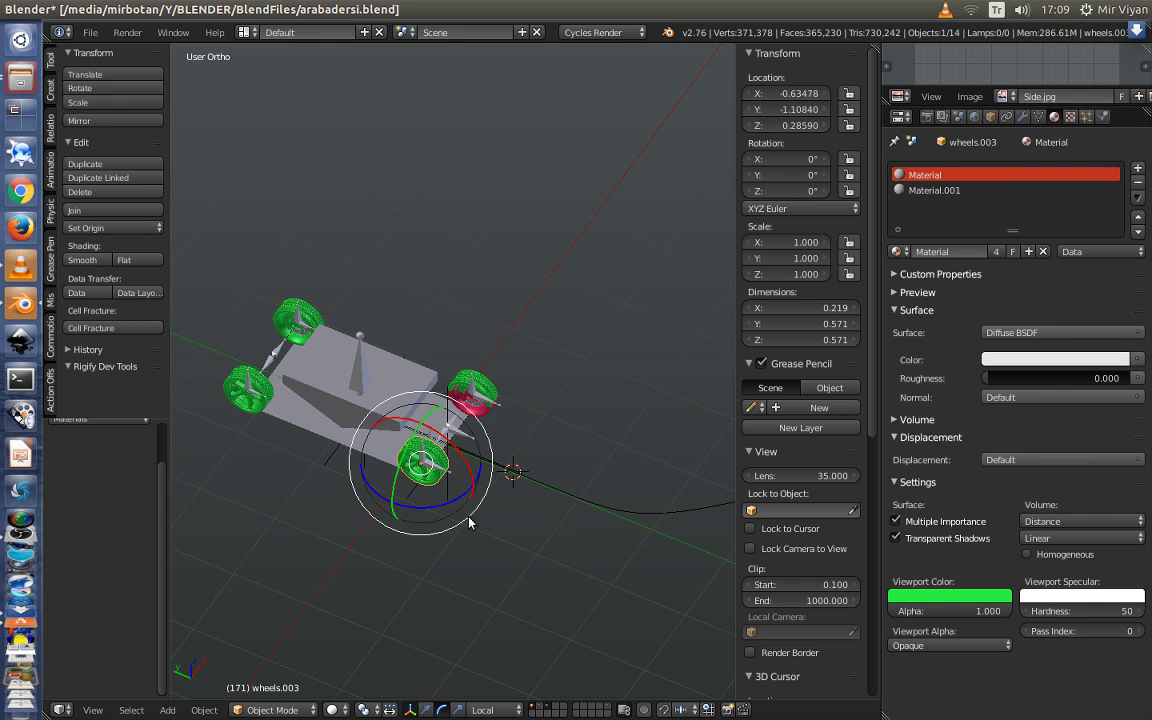
{"action": "middle_click_drag", "start_coordinate": [430, 500], "coordinate": [455, 435]}
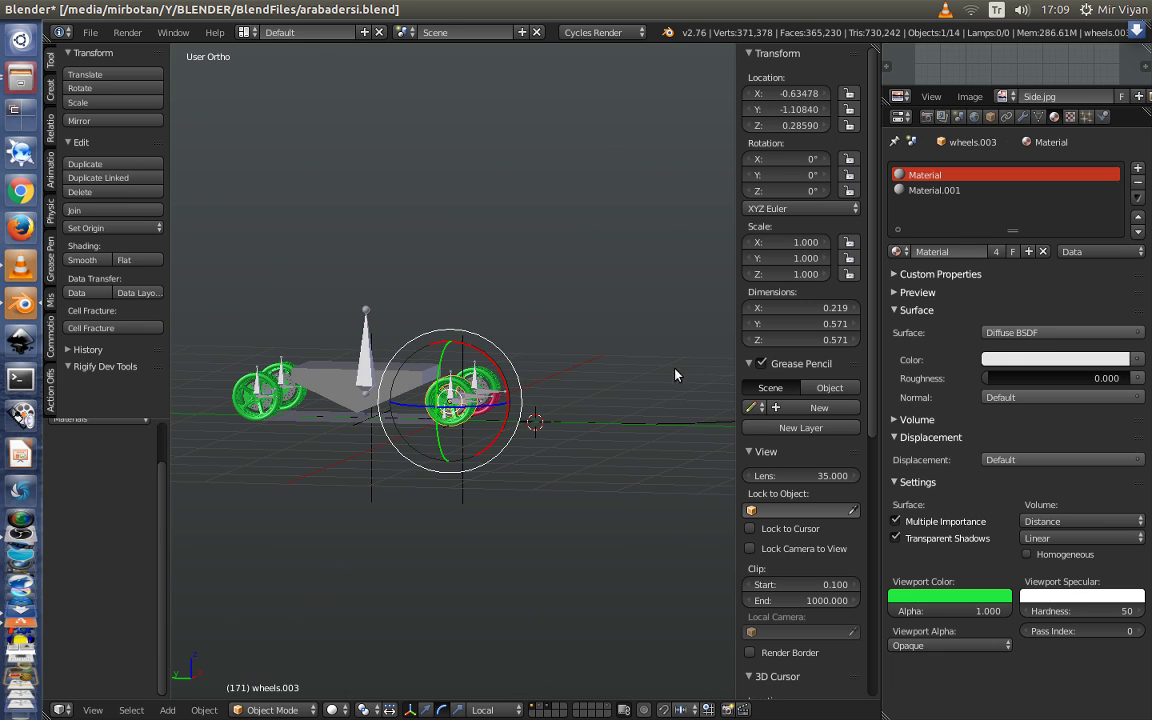
{"action": "left_click", "coordinate": [934, 190]}
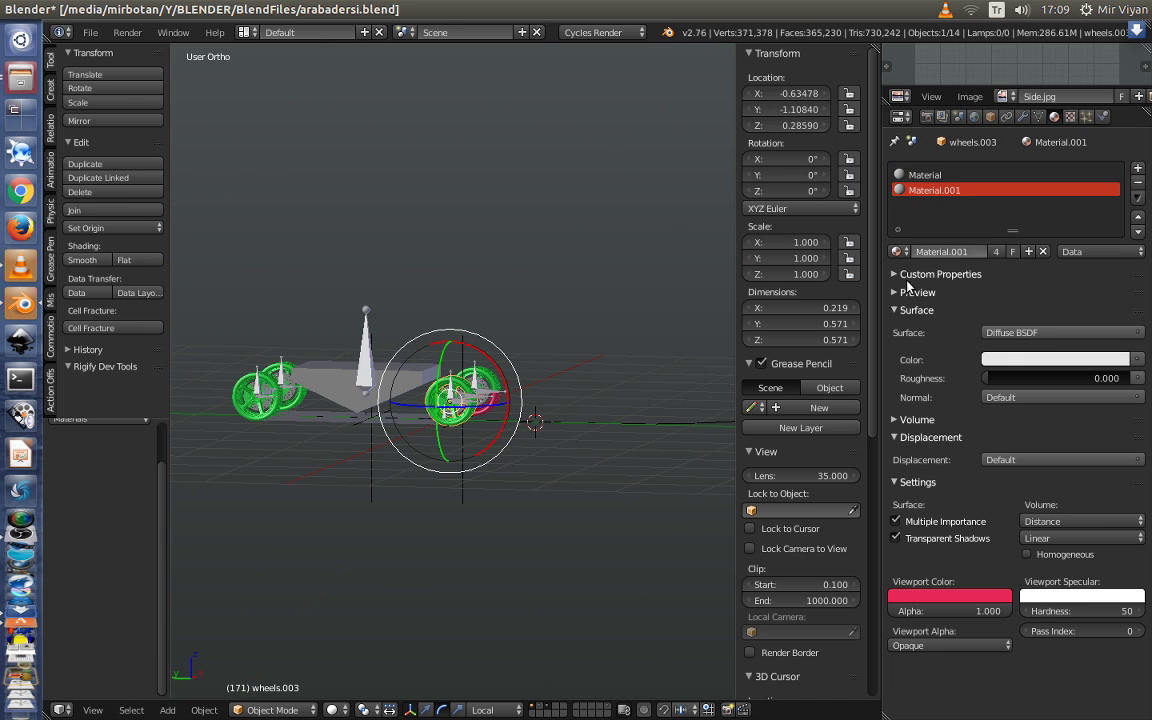
{"action": "left_click", "coordinate": [929, 598]}
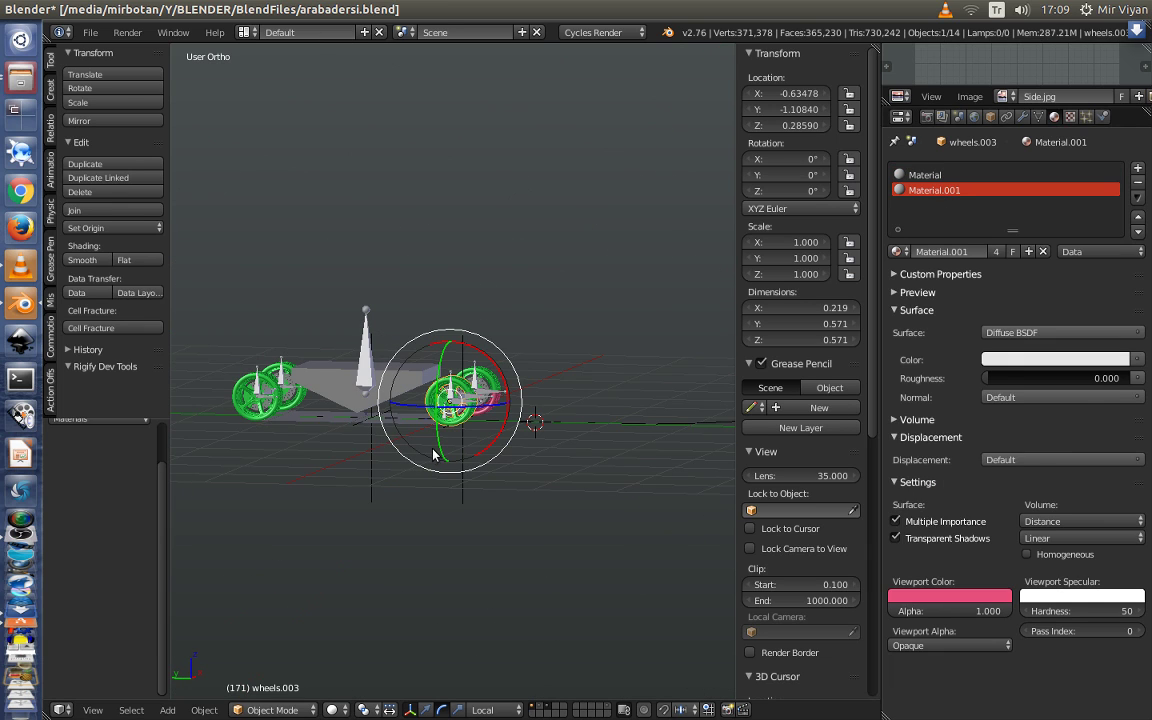
{"action": "scroll", "coordinate": [440, 432], "scroll_direction": "up", "scroll_amount": 3}
In Edit Mode with wireframe shading, box-select the wheel's vertices
{"action": "key", "text": "Tab"}
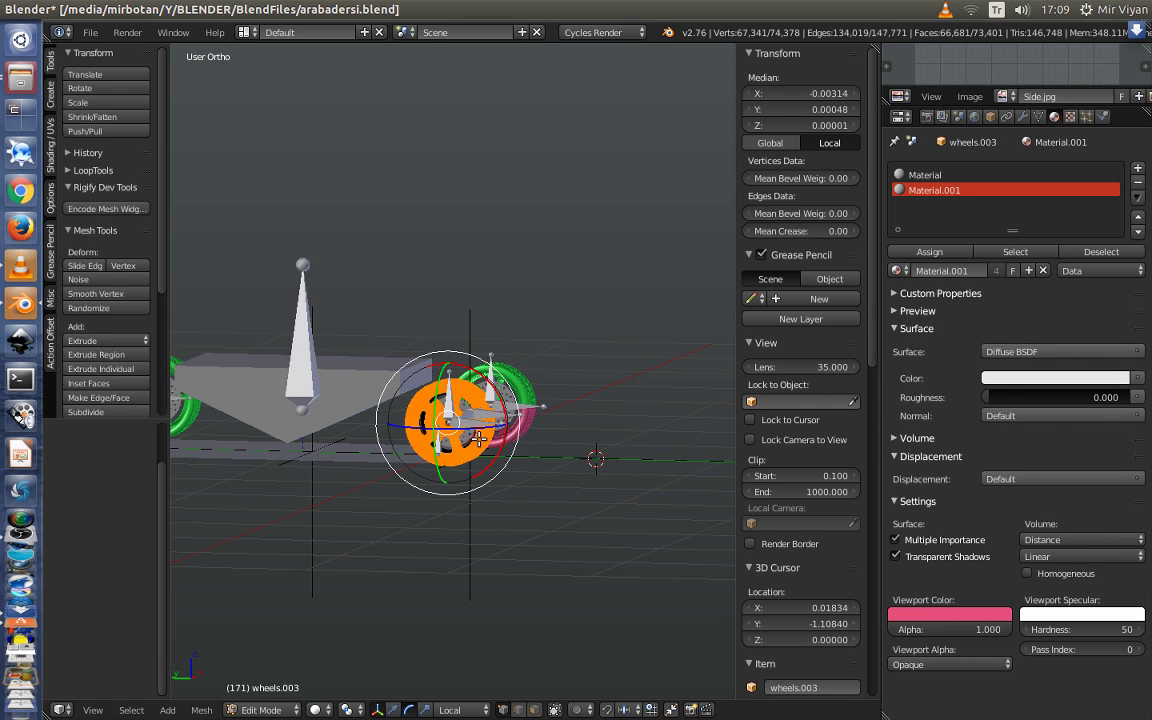
{"action": "middle_click_drag", "start_coordinate": [480, 438], "coordinate": [550, 456]}
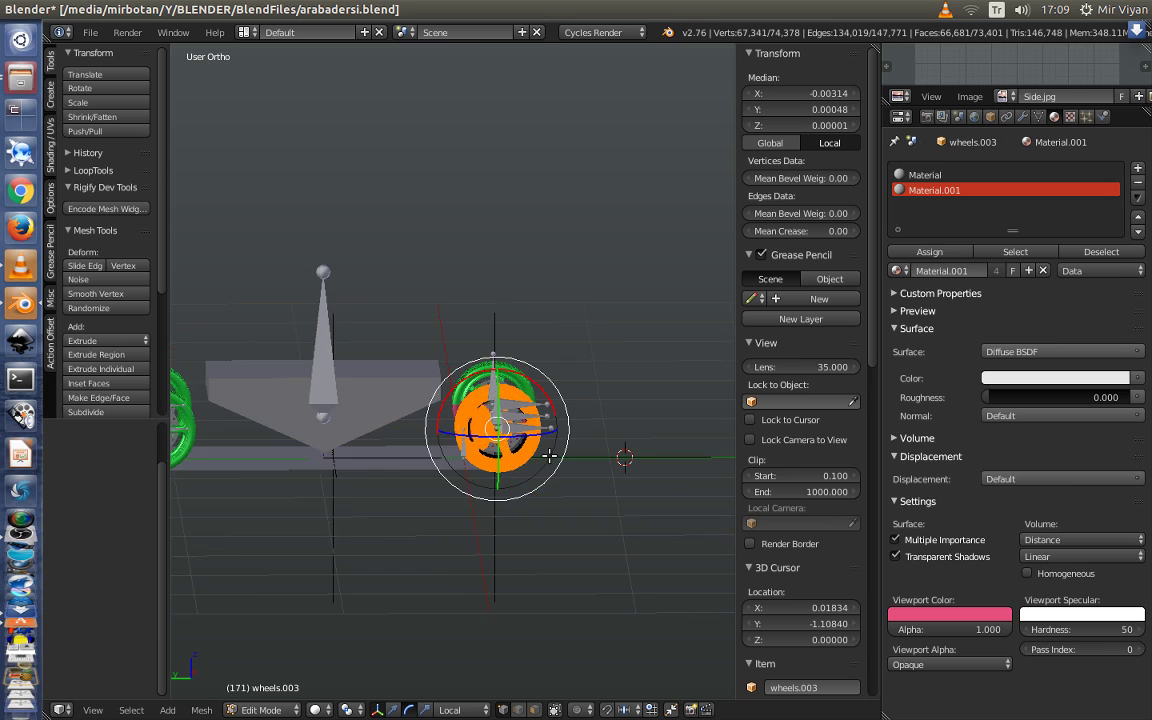
{"action": "scroll", "coordinate": [525, 453], "scroll_direction": "up", "scroll_amount": 4}
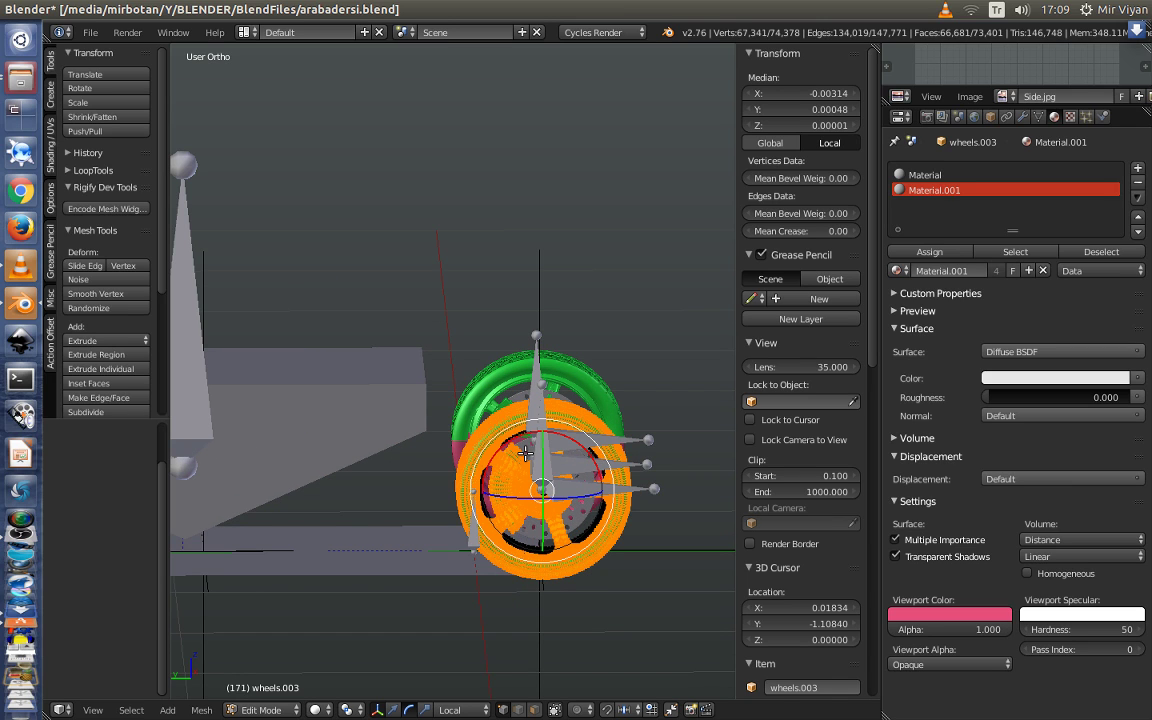
{"action": "key", "text": "z"}
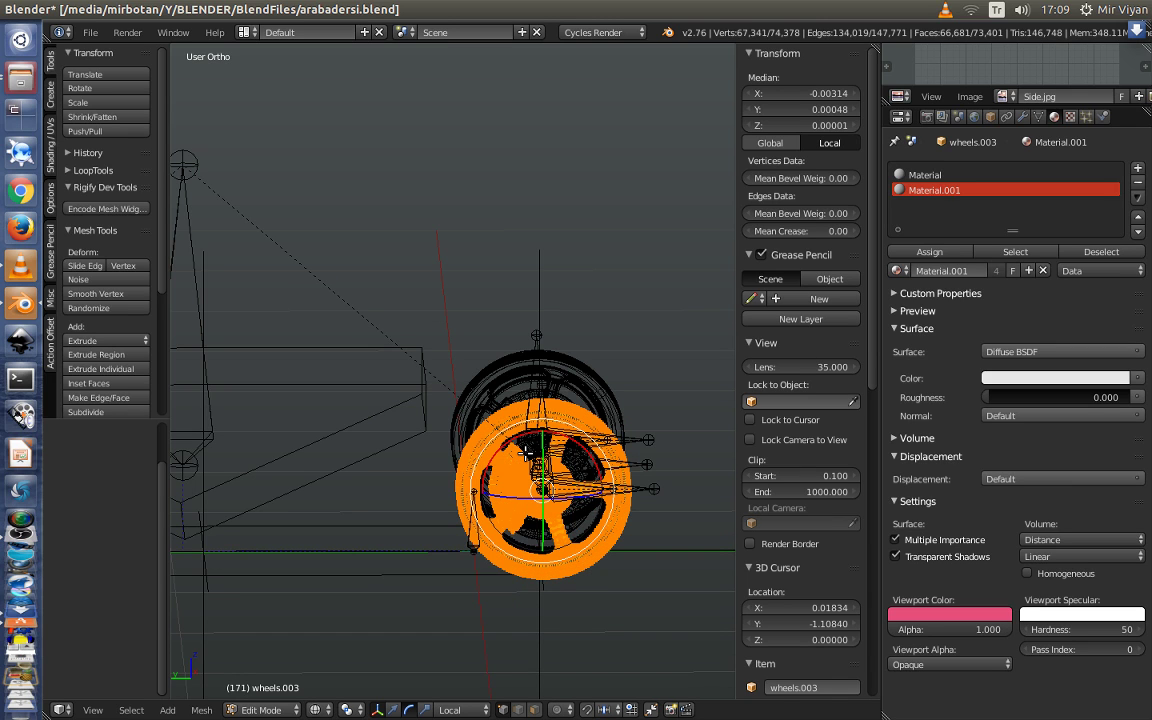
{"action": "key", "text": "a"}
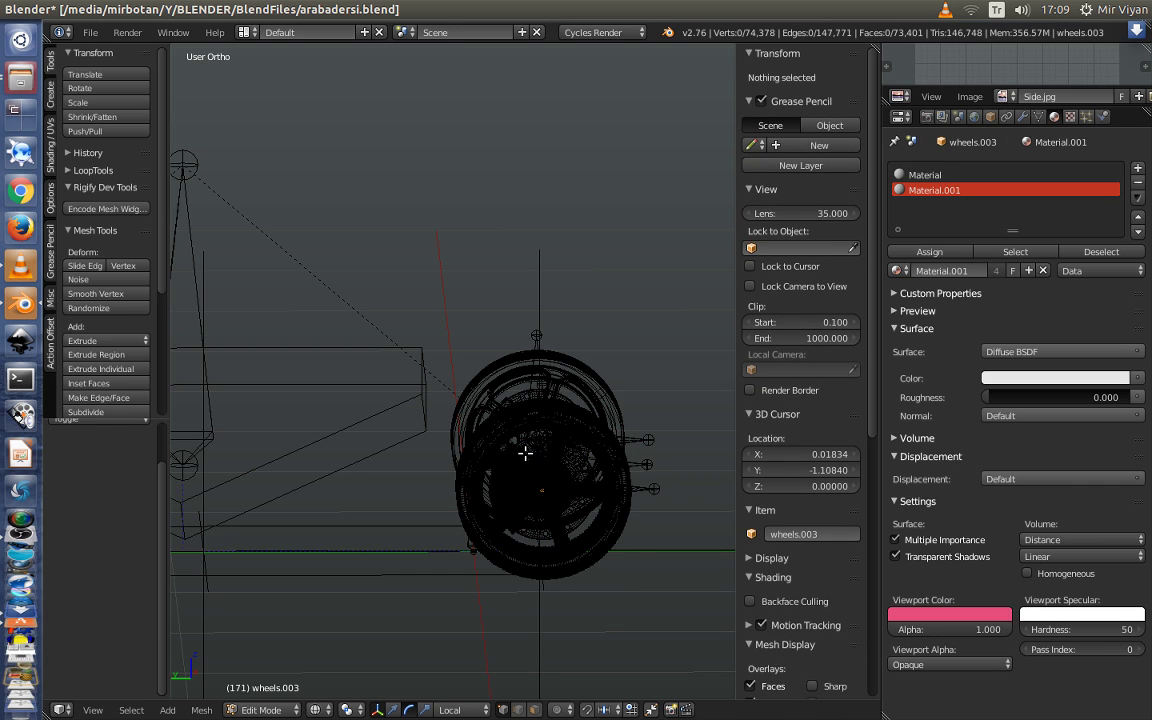
{"action": "key", "text": "b"}
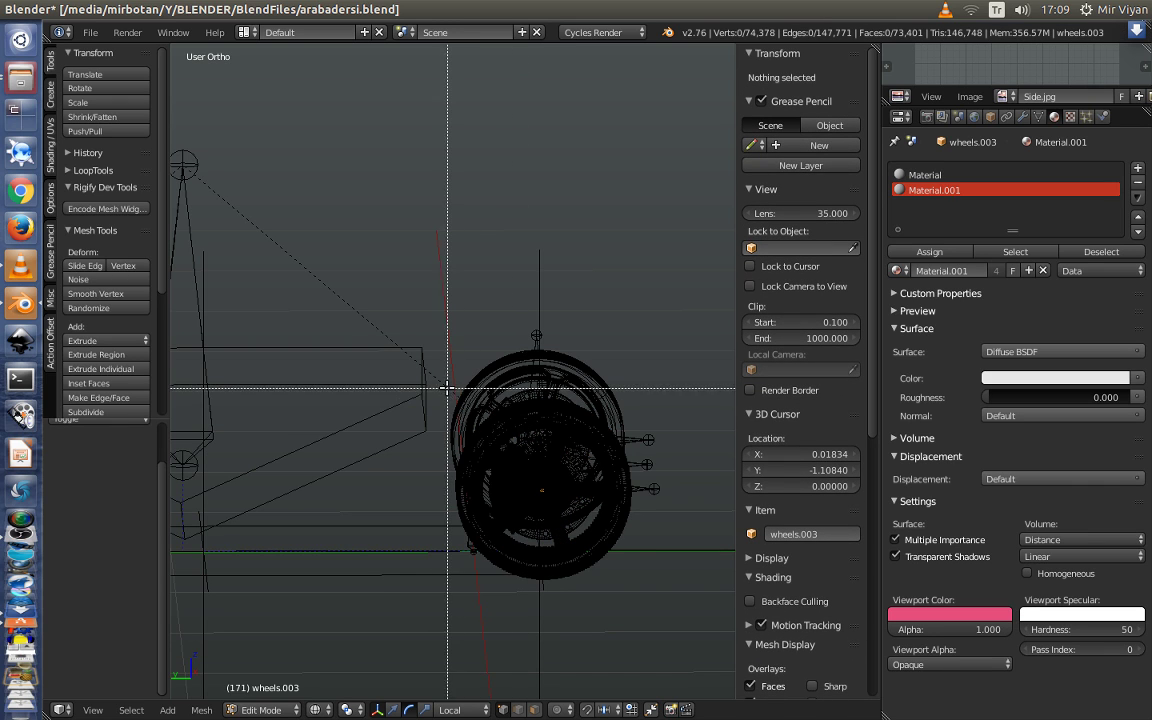
{"action": "left_click_drag", "start_coordinate": [447, 388], "coordinate": [694, 507]}
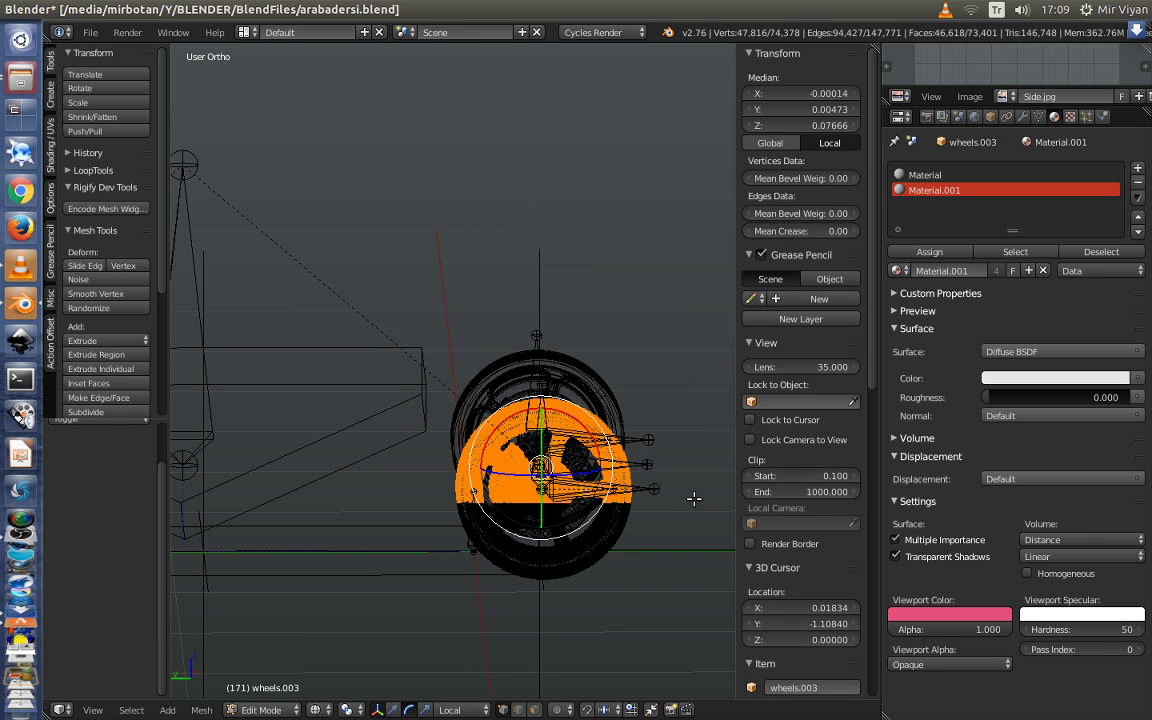
Assign the base Material to the selected wheel vertices and make its viewport colour red
{"action": "left_click", "coordinate": [925, 176]}
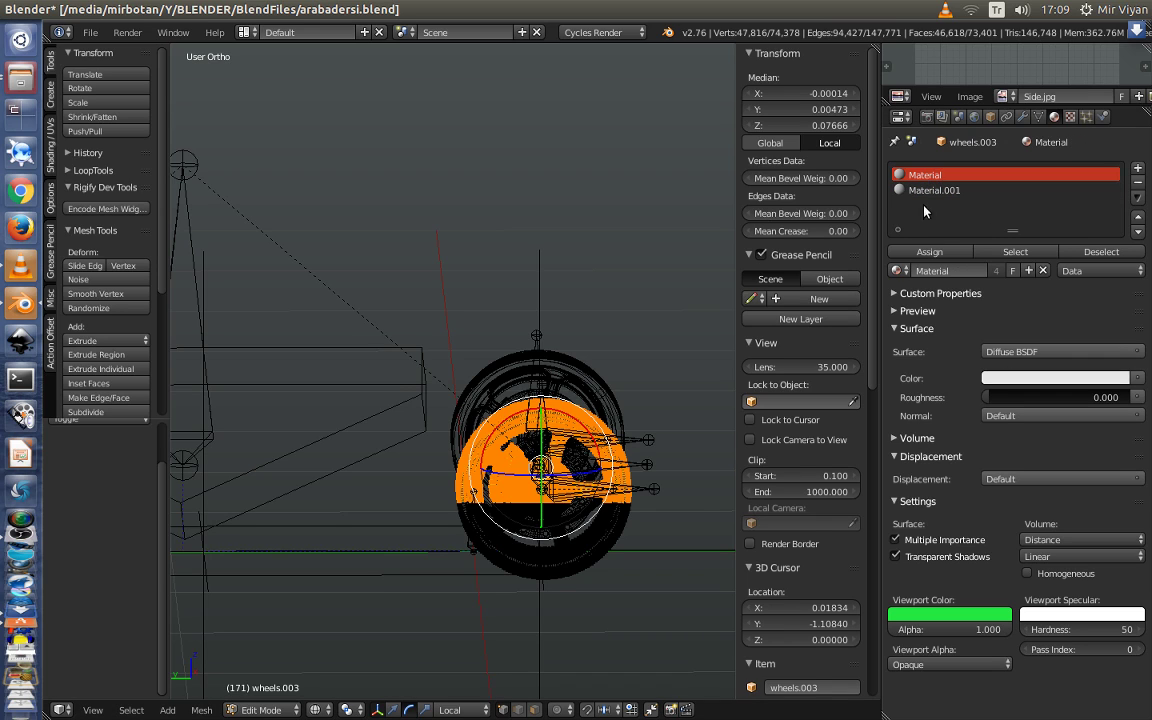
{"action": "left_click", "coordinate": [928, 252]}
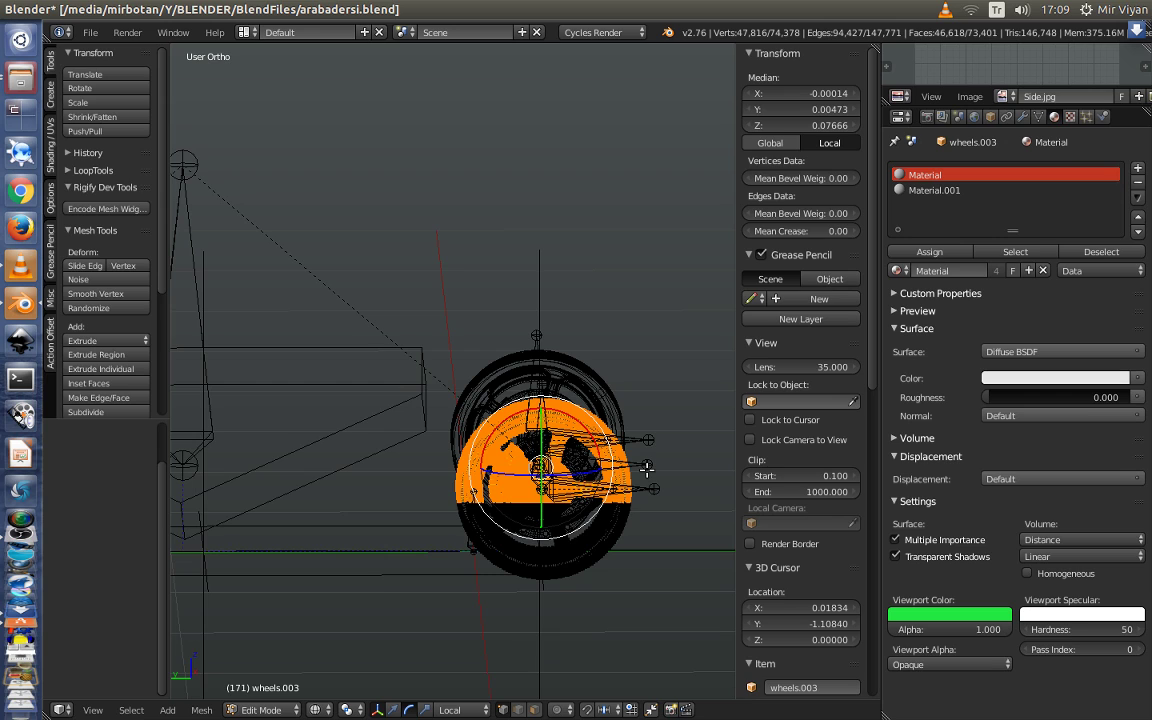
{"action": "left_click", "coordinate": [650, 533]}
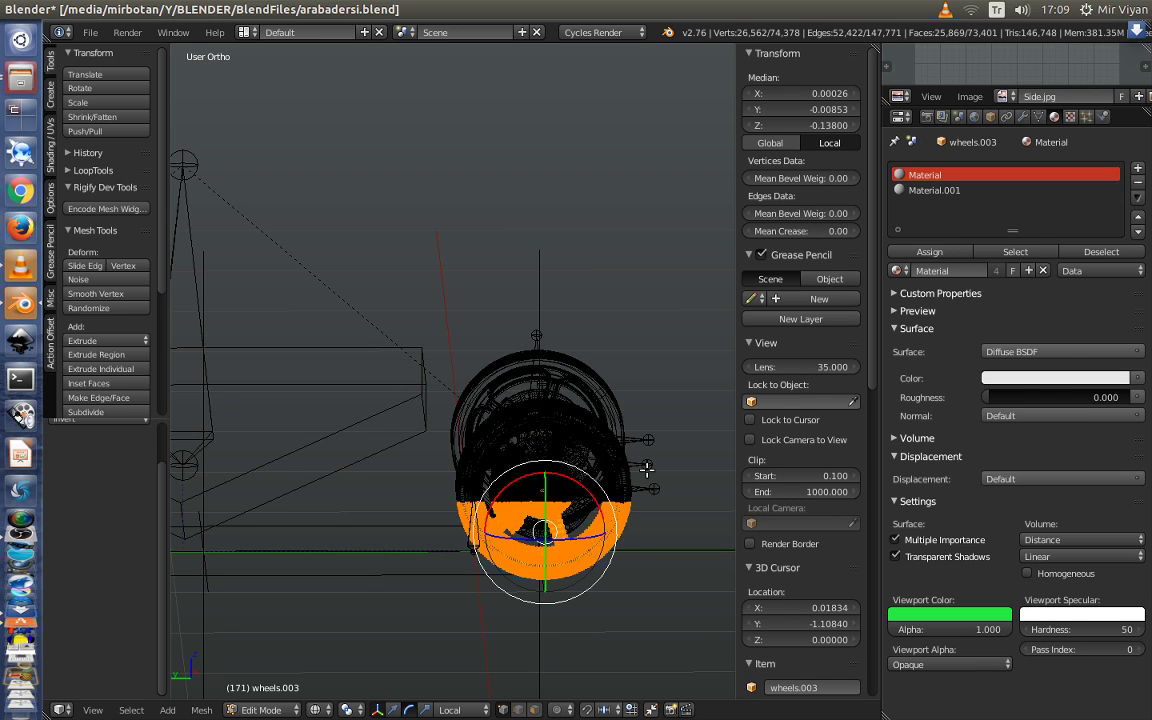
{"action": "left_click", "coordinate": [928, 615]}
{"action": "left_click", "coordinate": [960, 462]}
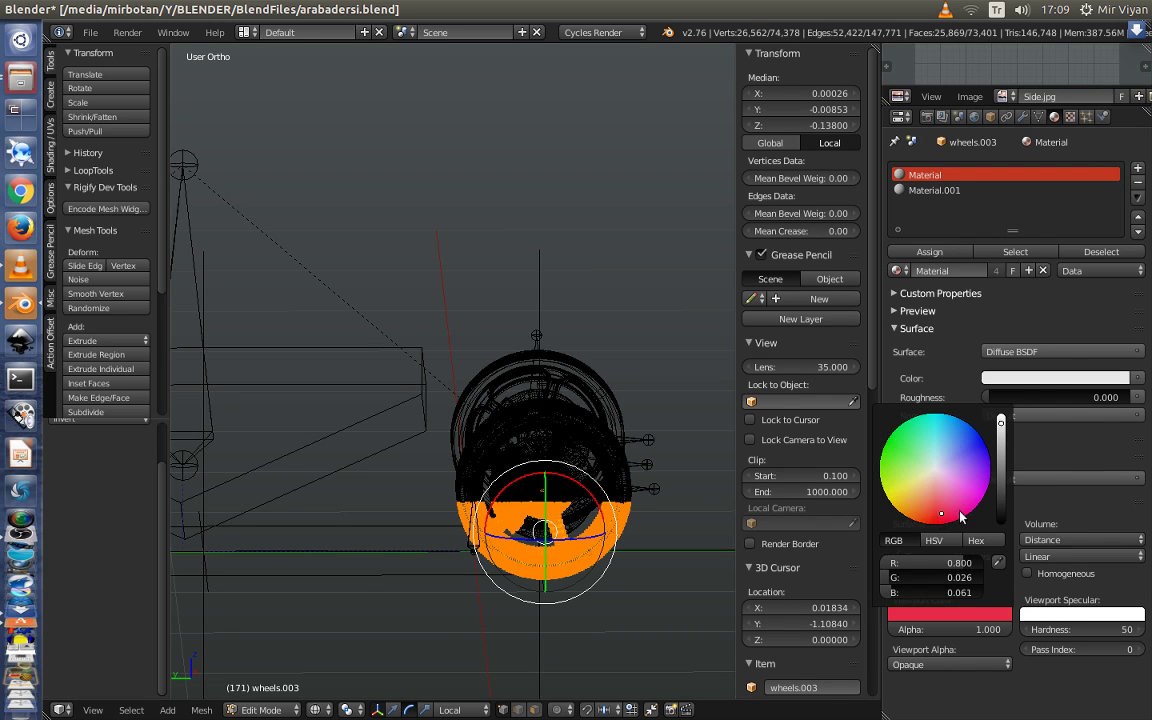
{"action": "left_click", "coordinate": [919, 190]}
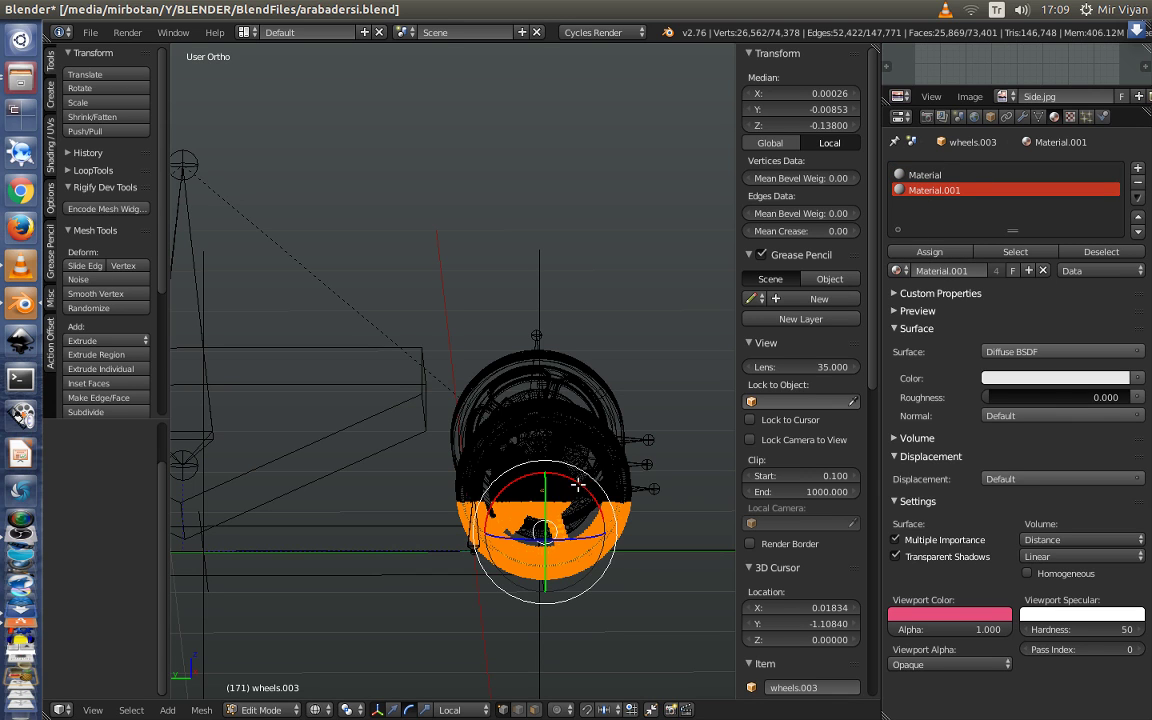
{"action": "key", "text": "Tab"}
In solid shading, inspect the red-wheeled car from several angles, then select main.control
{"action": "key", "text": "z"}
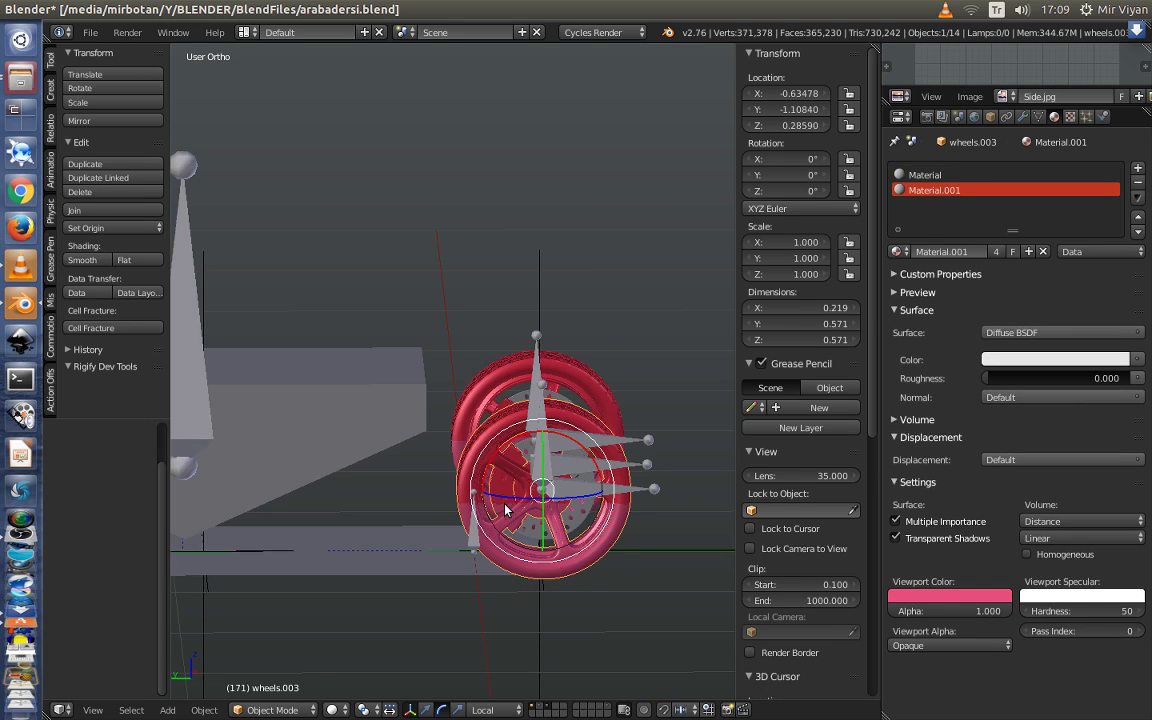
{"action": "scroll", "coordinate": [573, 522], "scroll_direction": "down", "scroll_amount": 2}
{"action": "mouse_move", "coordinate": [573, 522]}
{"action": "middle_mouse_down"}
{"action": "mouse_move", "coordinate": [506, 458]}
{"action": "mouse_move", "coordinate": [406, 545]}
{"action": "mouse_move", "coordinate": [363, 549]}
{"action": "mouse_move", "coordinate": [440, 540]}
{"action": "mouse_move", "coordinate": [391, 514]}
{"action": "middle_mouse_up"}
{"action": "scroll", "coordinate": [391, 514], "scroll_direction": "up", "scroll_amount": 5}
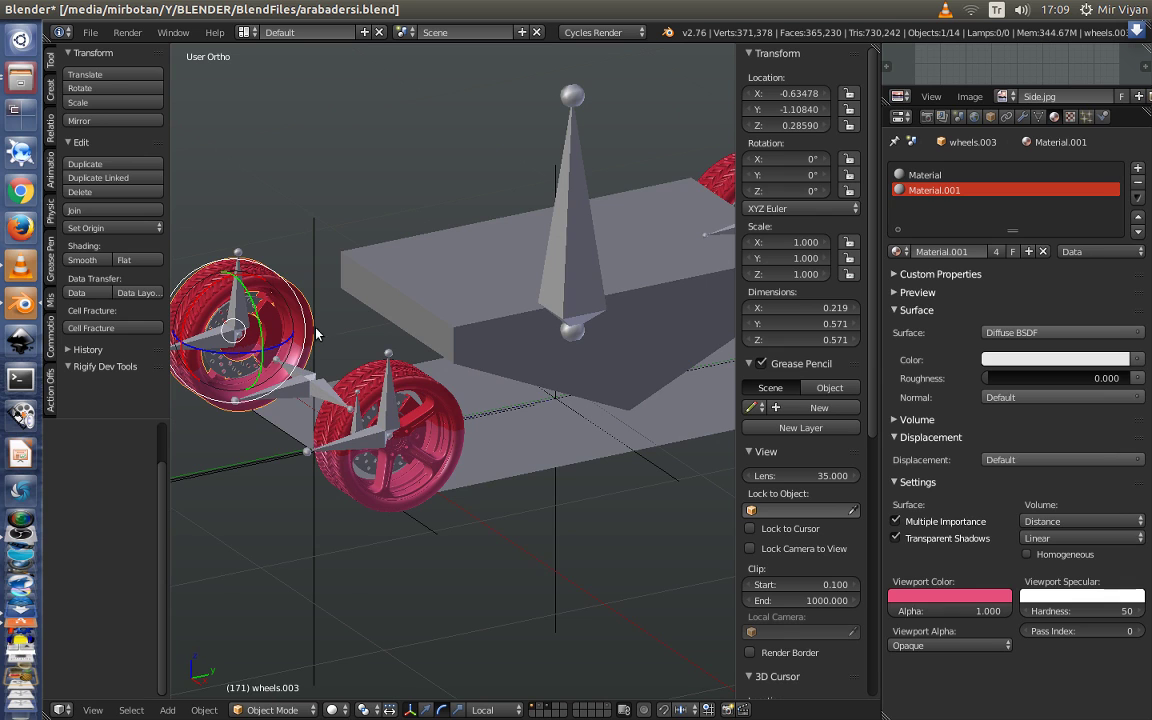
{"action": "scroll", "coordinate": [316, 334], "scroll_direction": "down", "scroll_amount": 3}
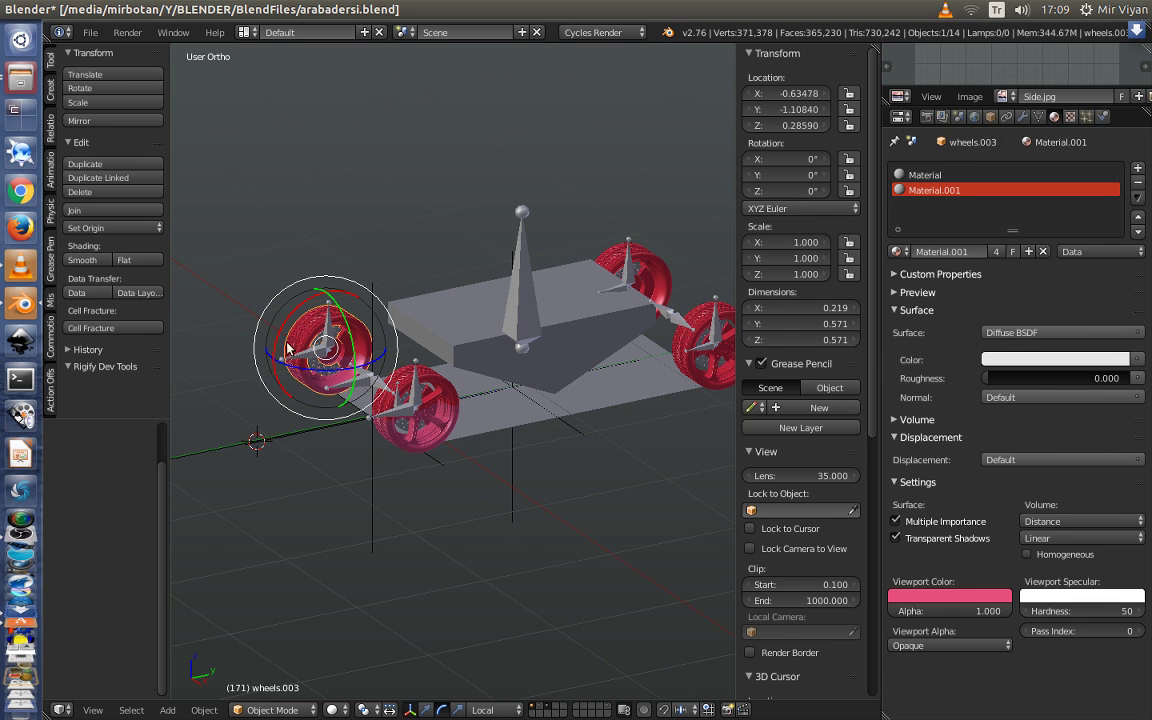
{"action": "mouse_move", "coordinate": [259, 417]}
{"action": "middle_mouse_down"}
{"action": "mouse_move", "coordinate": [458, 472]}
{"action": "mouse_move", "coordinate": [542, 447]}
{"action": "mouse_move", "coordinate": [510, 492]}
{"action": "middle_mouse_up"}
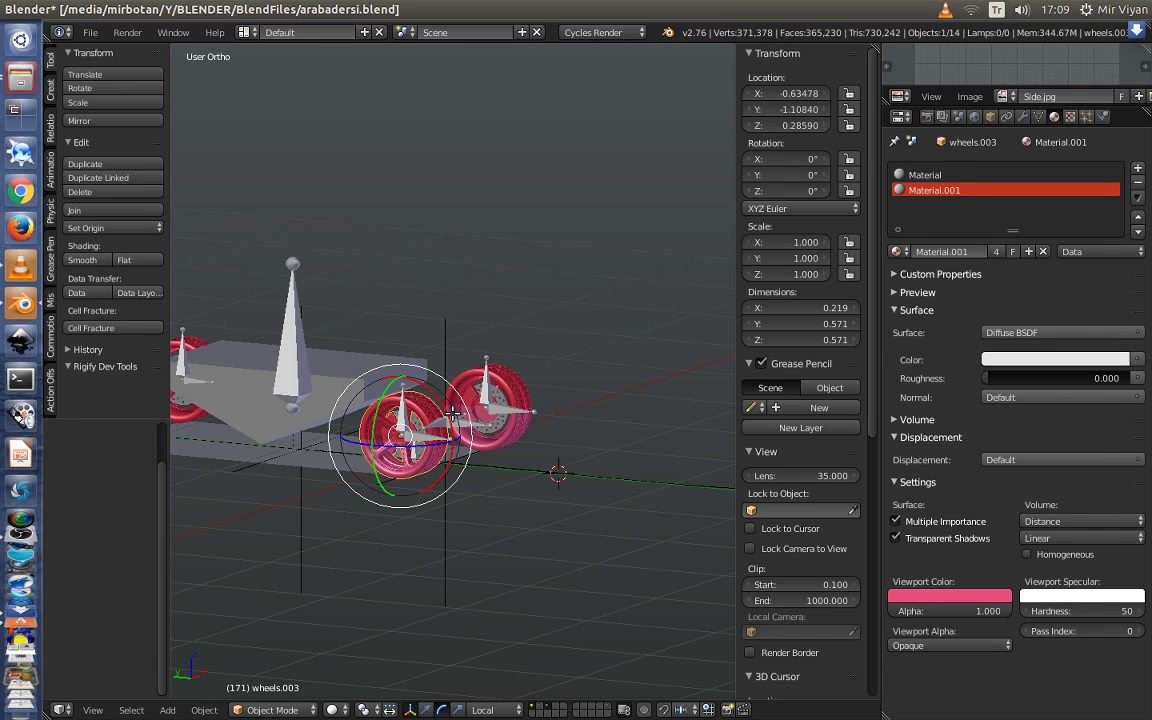
{"action": "key", "text": "Tab"}
{"action": "key", "text": "Tab"}
{"action": "right_click", "coordinate": [298, 541]}
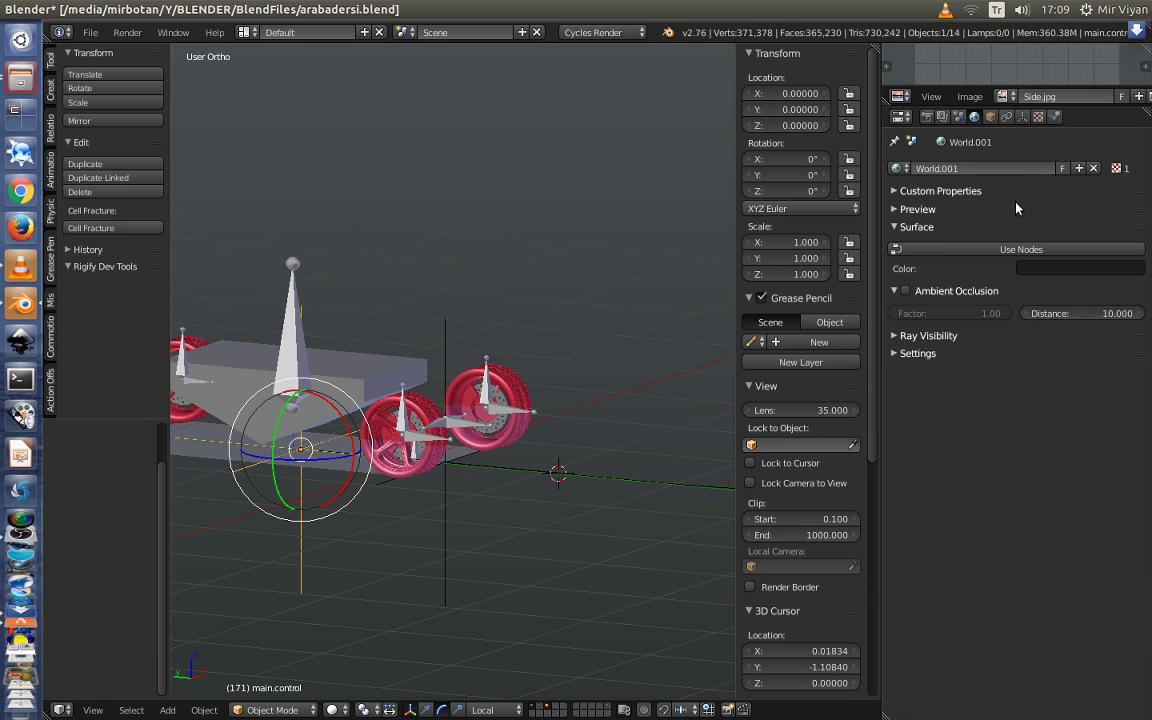
Slide the car along the NurbsPath by changing main.control's Follow Path offset
{"action": "left_click", "coordinate": [1007, 117]}
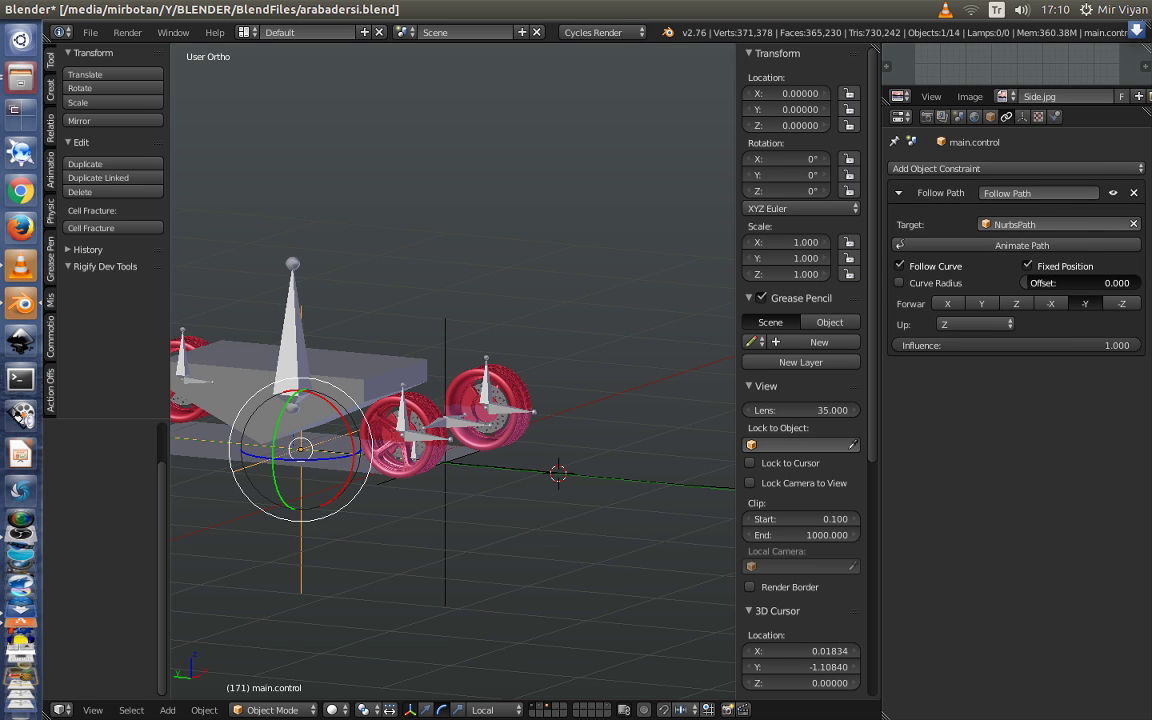
{"action": "left_click_drag", "start_coordinate": [1080, 283], "coordinate": [1110, 283]}
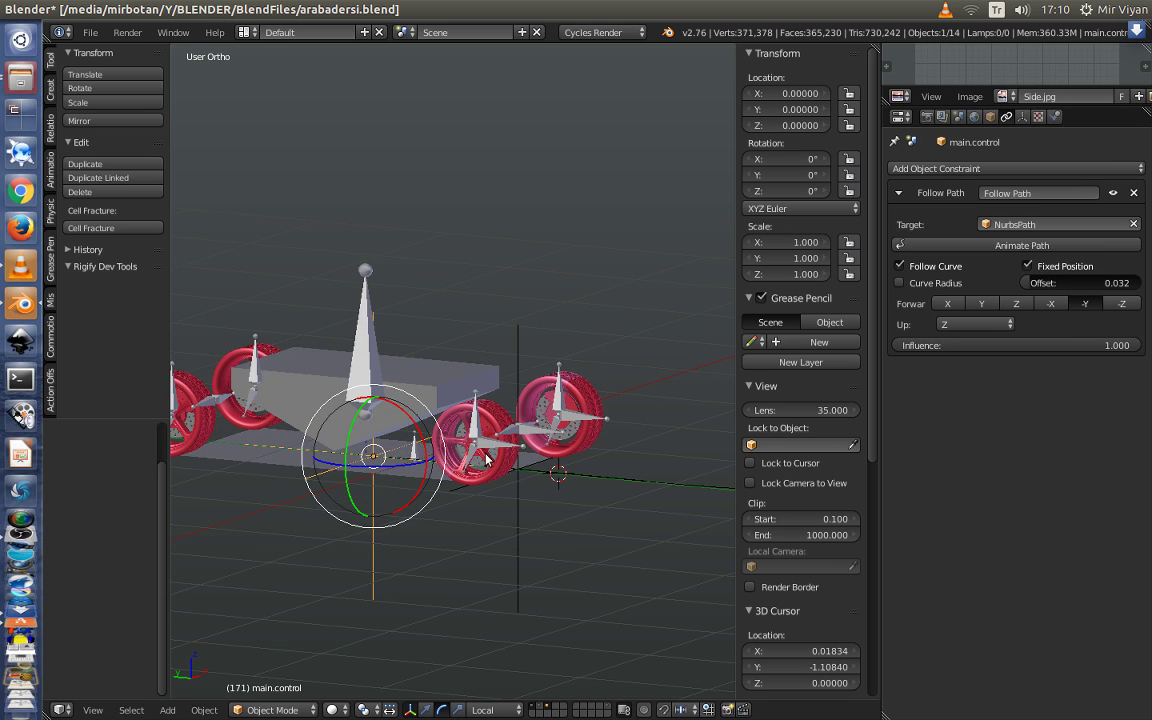
{"action": "scroll", "coordinate": [454, 447], "scroll_direction": "up", "scroll_amount": 1, "text": "ctrl"}
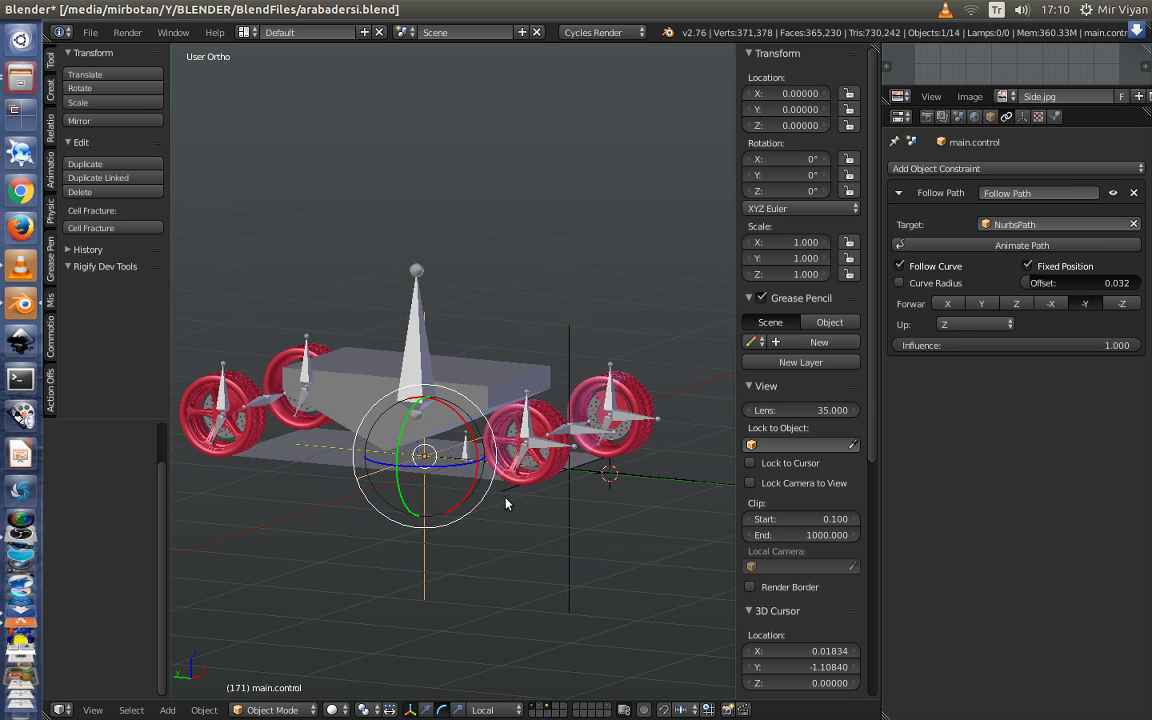
{"action": "scroll", "coordinate": [454, 447], "scroll_direction": "up", "scroll_amount": 2, "text": "ctrl"}
{"action": "scroll", "coordinate": [276, 470], "scroll_direction": "up", "scroll_amount": 4}
{"action": "scroll", "coordinate": [208, 490], "scroll_direction": "up", "scroll_amount": 3, "text": "ctrl"}
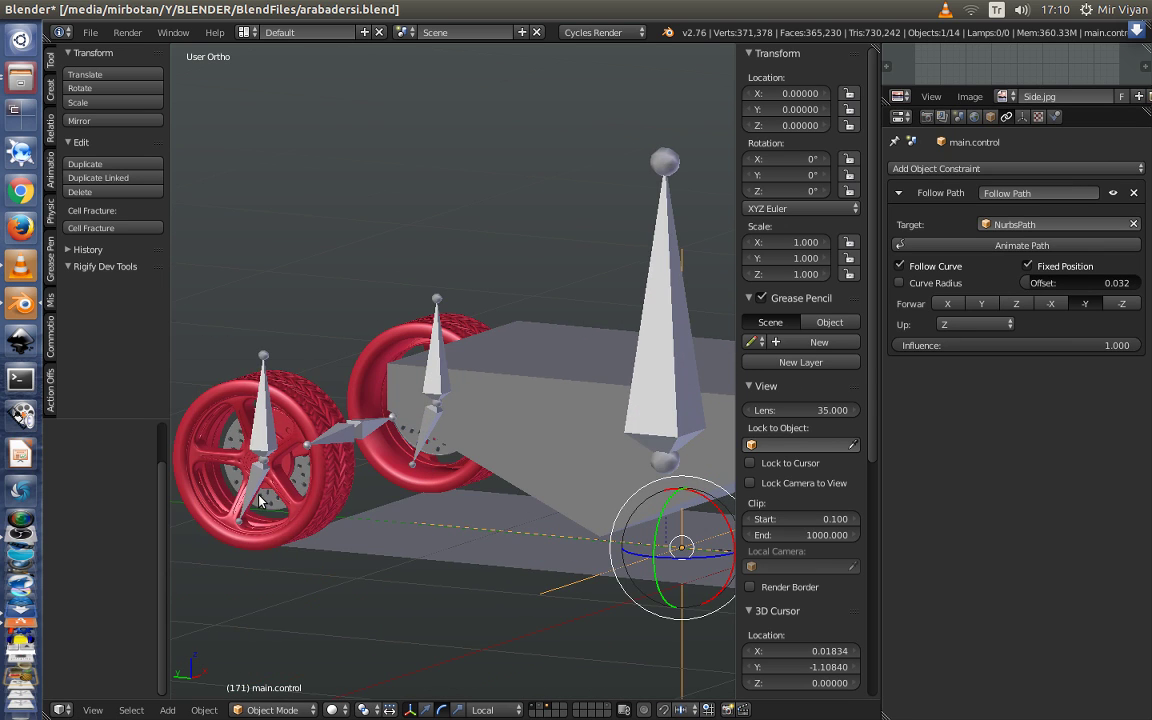
{"action": "key", "text": "BackSpace"}
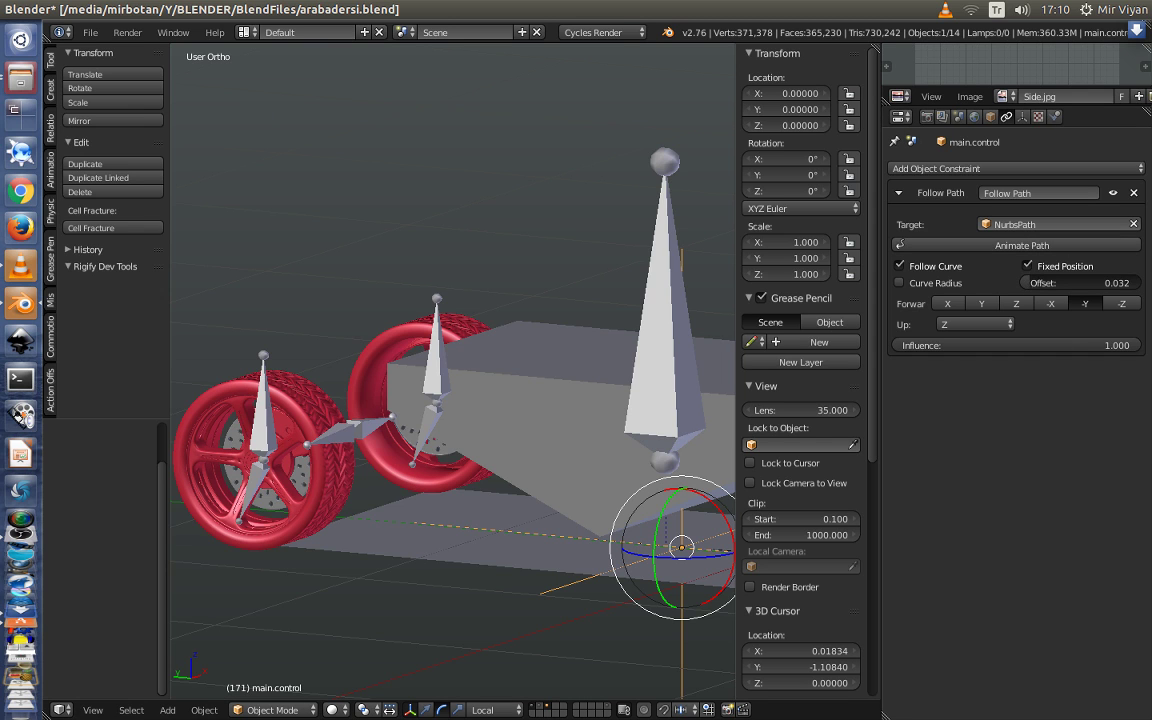
Widen the 3D view and orbit to check the car's position on the path curve
{"action": "middle_click_drag", "start_coordinate": [450, 400], "coordinate": [400, 410]}
{"action": "scroll", "coordinate": [560, 480], "scroll_direction": "down", "scroll_amount": 1}
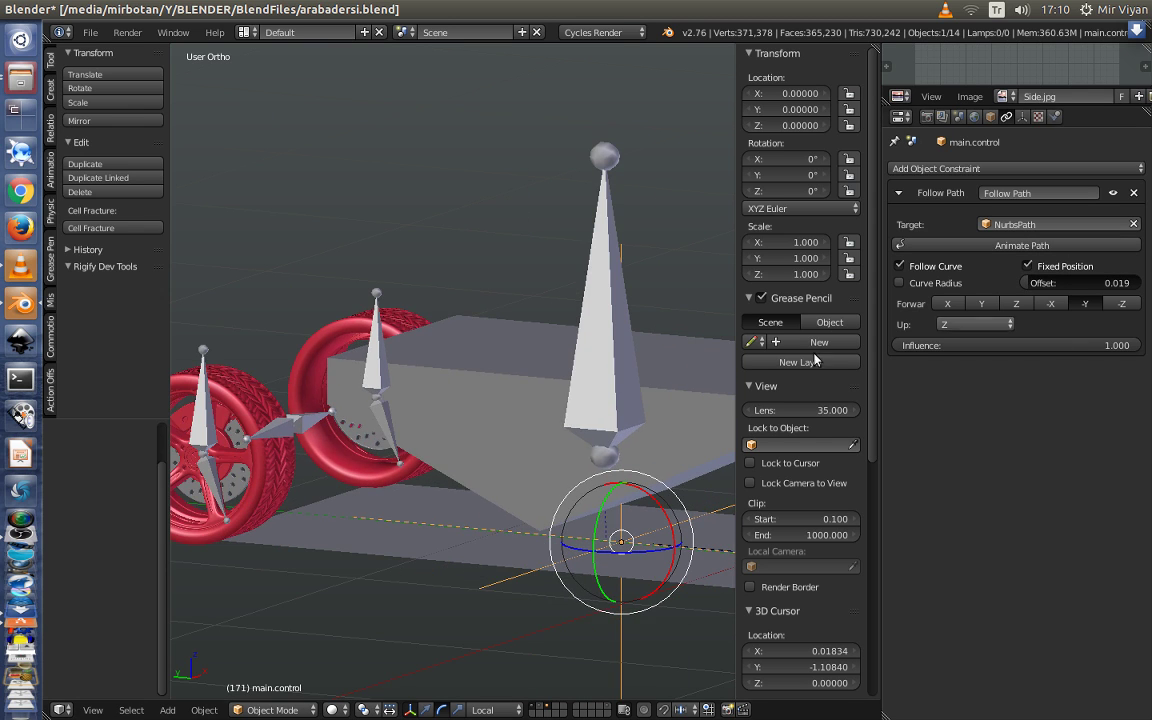
{"action": "scroll", "coordinate": [586, 483], "scroll_direction": "down", "scroll_amount": 3}
{"action": "scroll", "coordinate": [576, 490], "scroll_direction": "down", "scroll_amount": 2}
{"action": "scroll", "coordinate": [566, 497], "scroll_direction": "down", "scroll_amount": 2}
{"action": "middle_click_drag", "start_coordinate": [566, 497], "coordinate": [470, 504]}
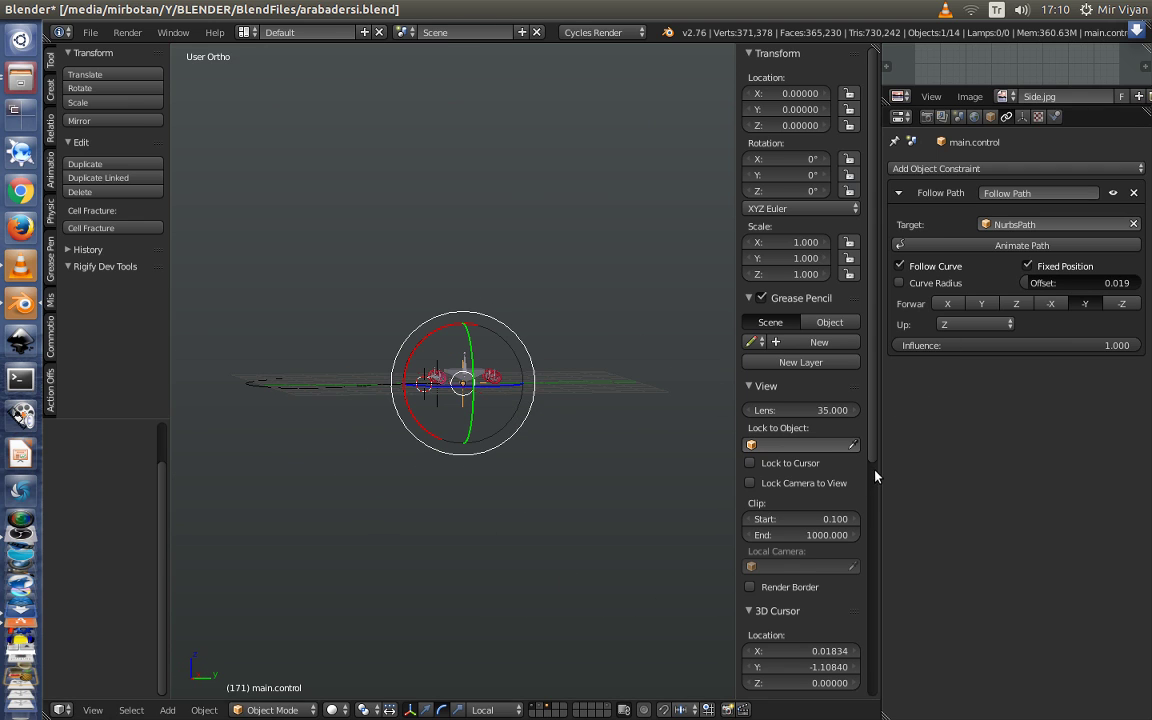
{"action": "left_click_drag", "start_coordinate": [880, 478], "coordinate": [1003, 470]}
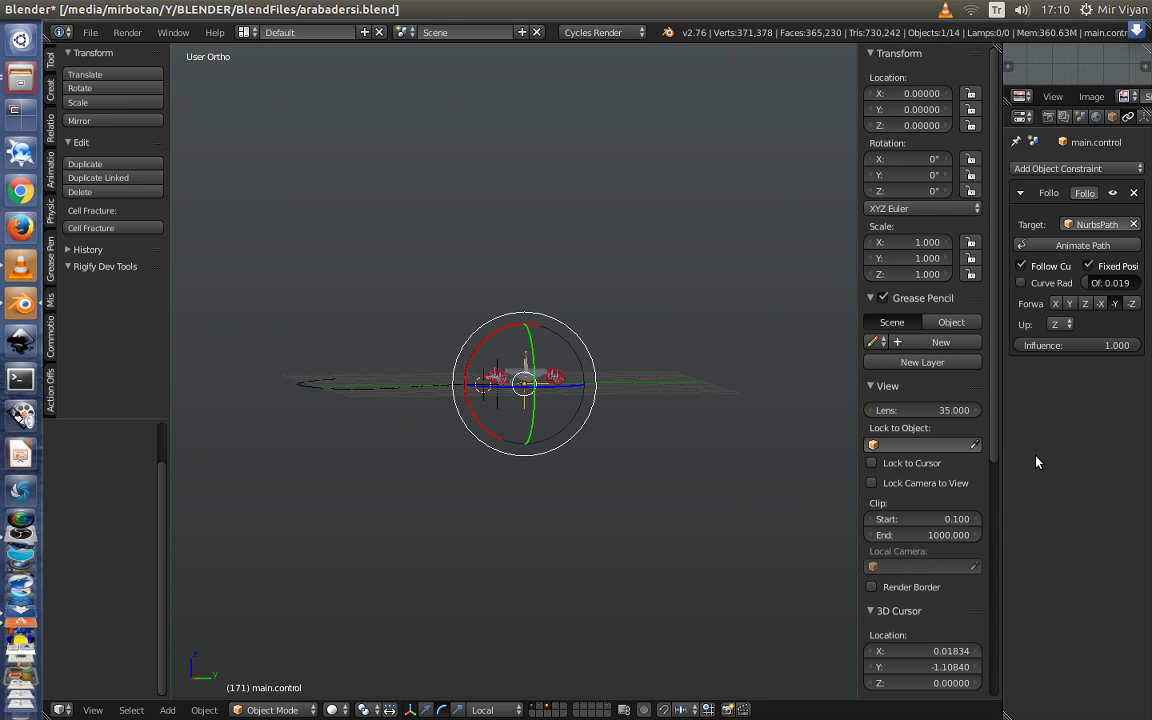
{"action": "mouse_move", "coordinate": [612, 442]}
{"action": "middle_mouse_down"}
{"action": "mouse_move", "coordinate": [673, 468]}
{"action": "mouse_move", "coordinate": [661, 489]}
{"action": "mouse_move", "coordinate": [620, 486]}
{"action": "middle_mouse_up"}
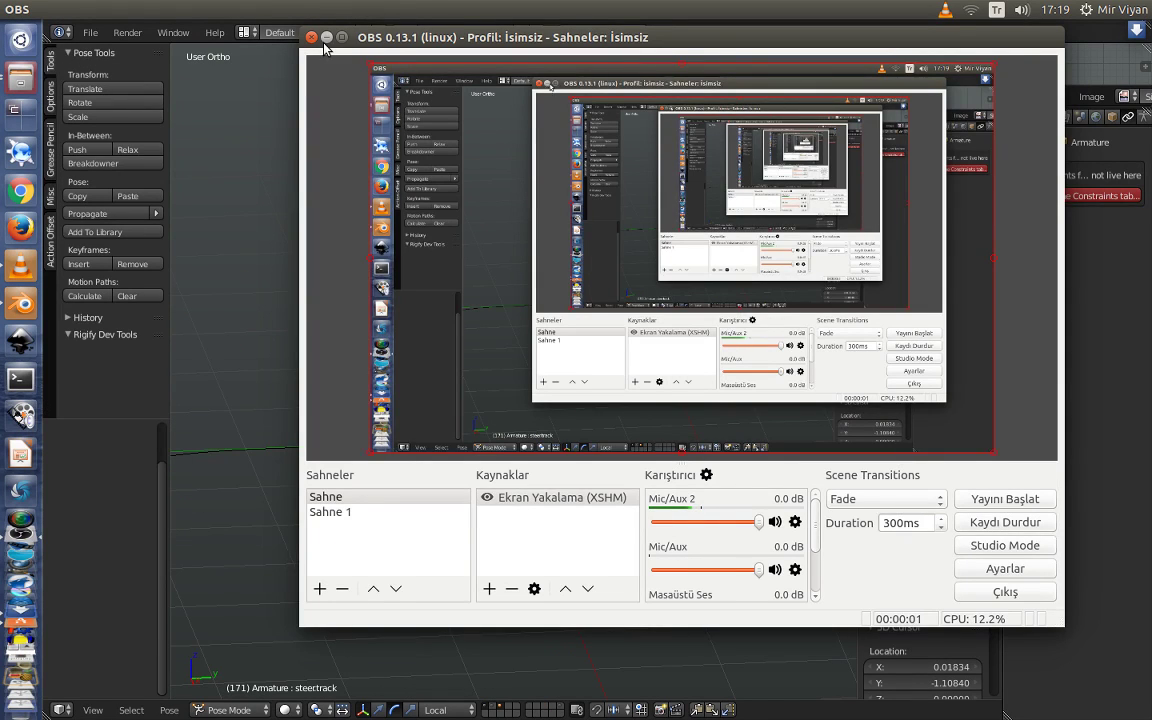
{"action": "left_click", "coordinate": [293, 34]}
{"action": "mouse_move", "coordinate": [624, 461]}
{"action": "middle_mouse_down"}
{"action": "mouse_move", "coordinate": [648, 455]}
{"action": "mouse_move", "coordinate": [493, 490]}
{"action": "middle_mouse_up"}
{"action": "scroll", "coordinate": [559, 483], "scroll_direction": "up", "scroll_amount": 5}
Add a Follow Path bone constraint to steer.track targeting NurbsPath
{"action": "scroll", "coordinate": [614, 516], "scroll_direction": "down", "scroll_amount": 3}
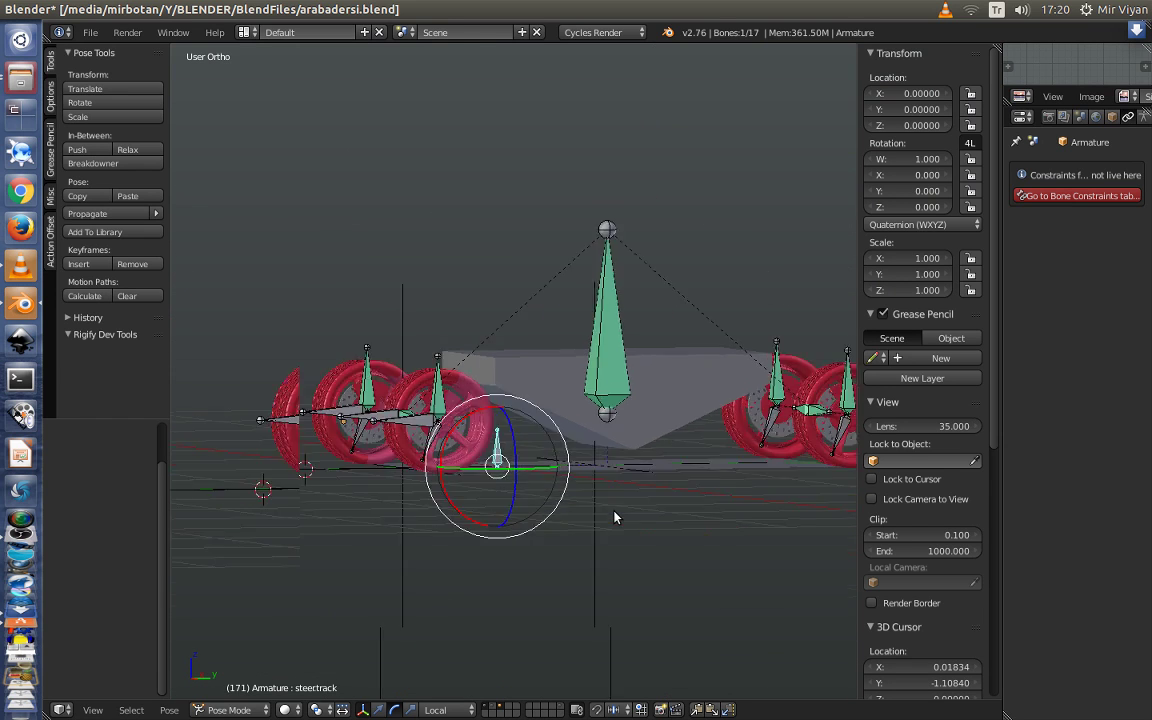
{"action": "middle_click_drag", "start_coordinate": [614, 516], "coordinate": [560, 518]}
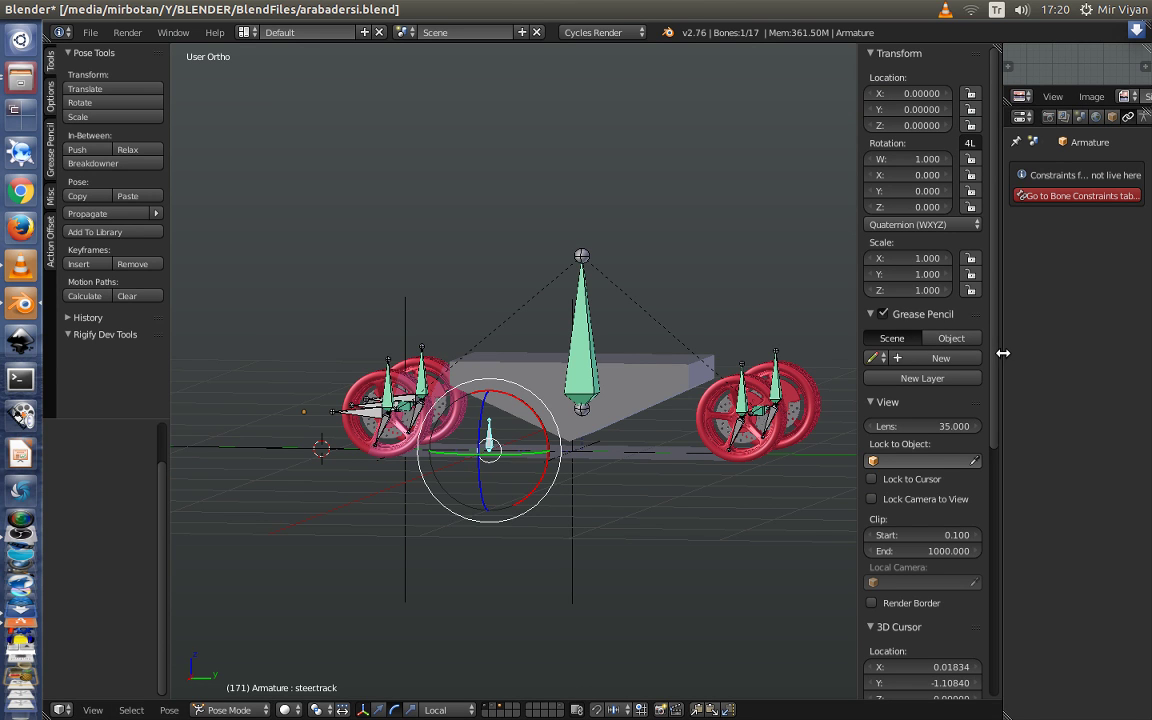
{"action": "left_click_drag", "start_coordinate": [1000, 356], "coordinate": [876, 361]}
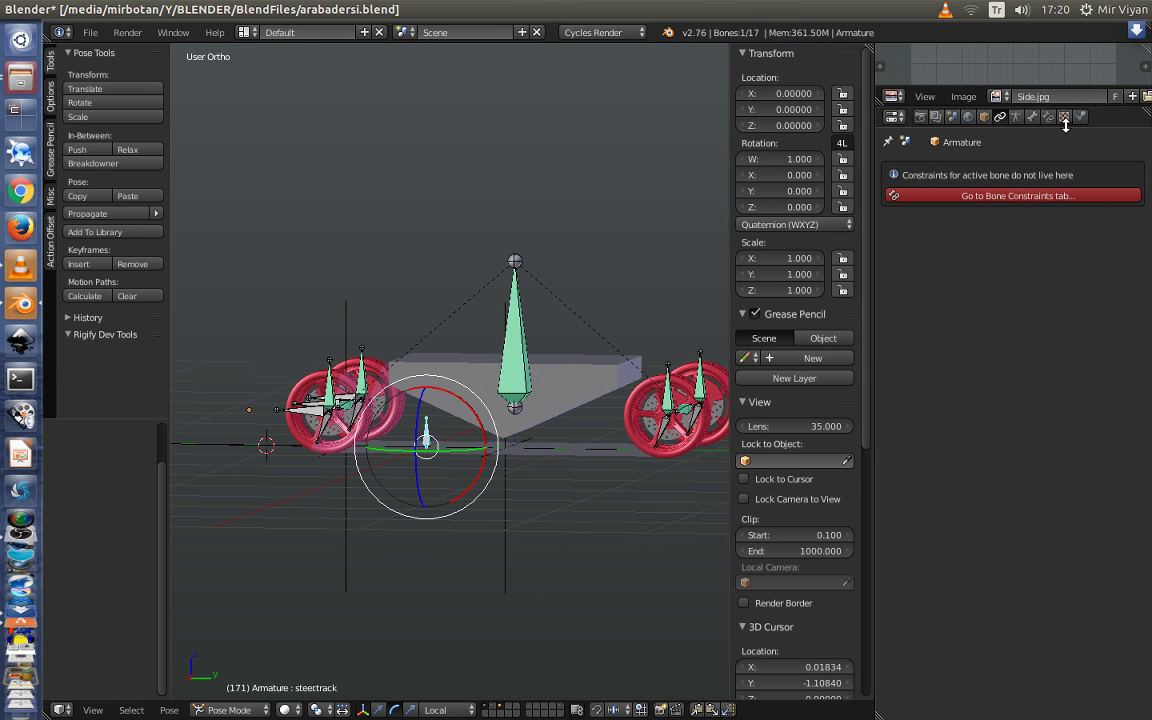
{"action": "left_click", "coordinate": [1030, 195]}
{"action": "left_click", "coordinate": [946, 168]}
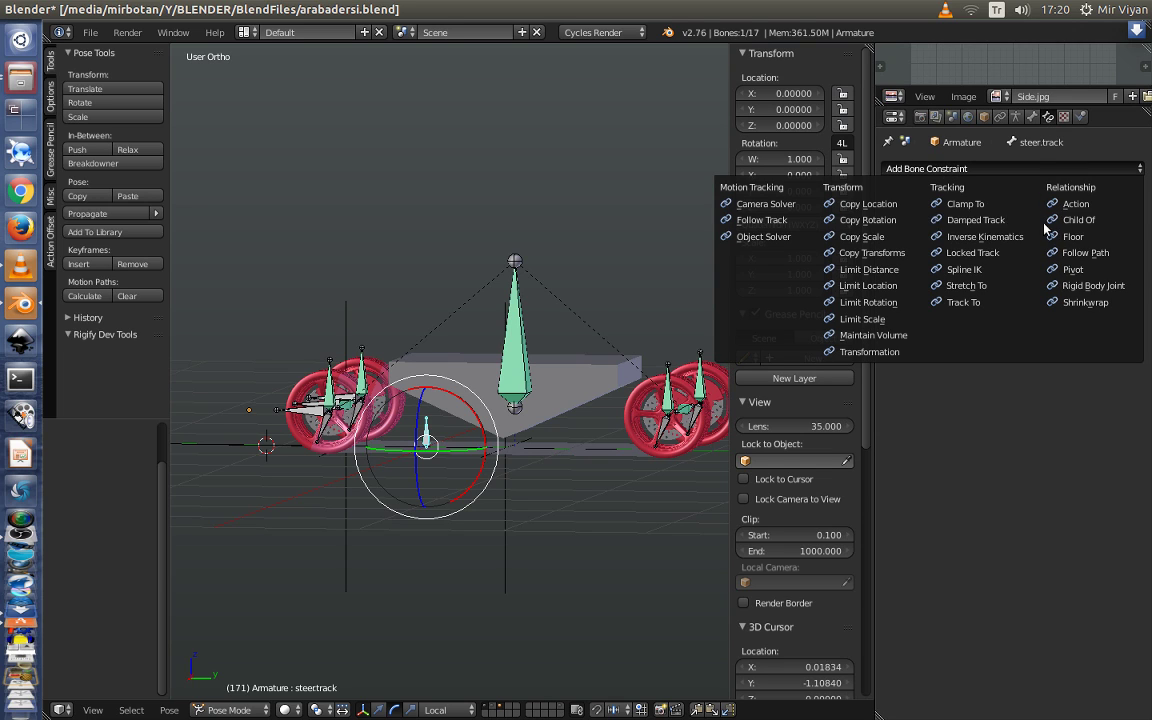
{"action": "left_click", "coordinate": [1085, 254]}
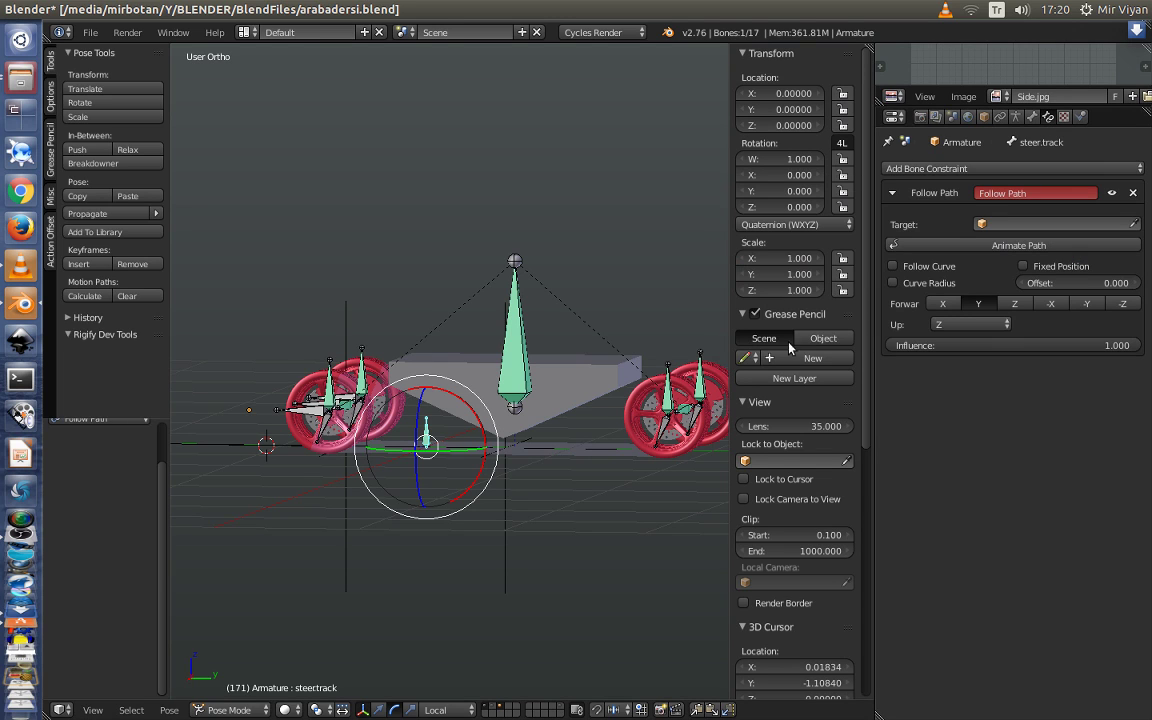
{"action": "left_click", "coordinate": [1008, 225]}
{"action": "left_click", "coordinate": [960, 242]}
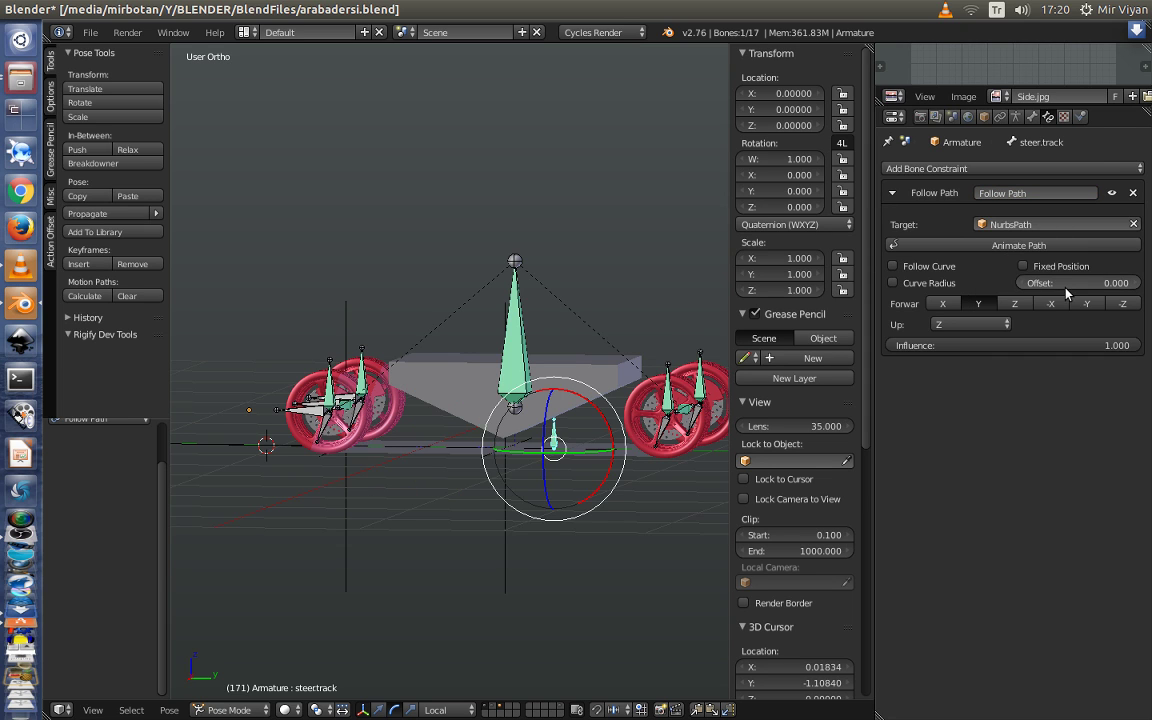
Set the Follow Path forward axis to Y and enable Fixed Position
{"action": "mouse_move", "coordinate": [617, 473]}
{"action": "middle_mouse_down"}
{"action": "mouse_move", "coordinate": [658, 487]}
{"action": "mouse_move", "coordinate": [630, 481]}
{"action": "mouse_move", "coordinate": [636, 489]}
{"action": "middle_mouse_up"}
{"action": "scroll", "coordinate": [636, 489], "scroll_direction": "down", "scroll_amount": 2, "text": "ctrl"}
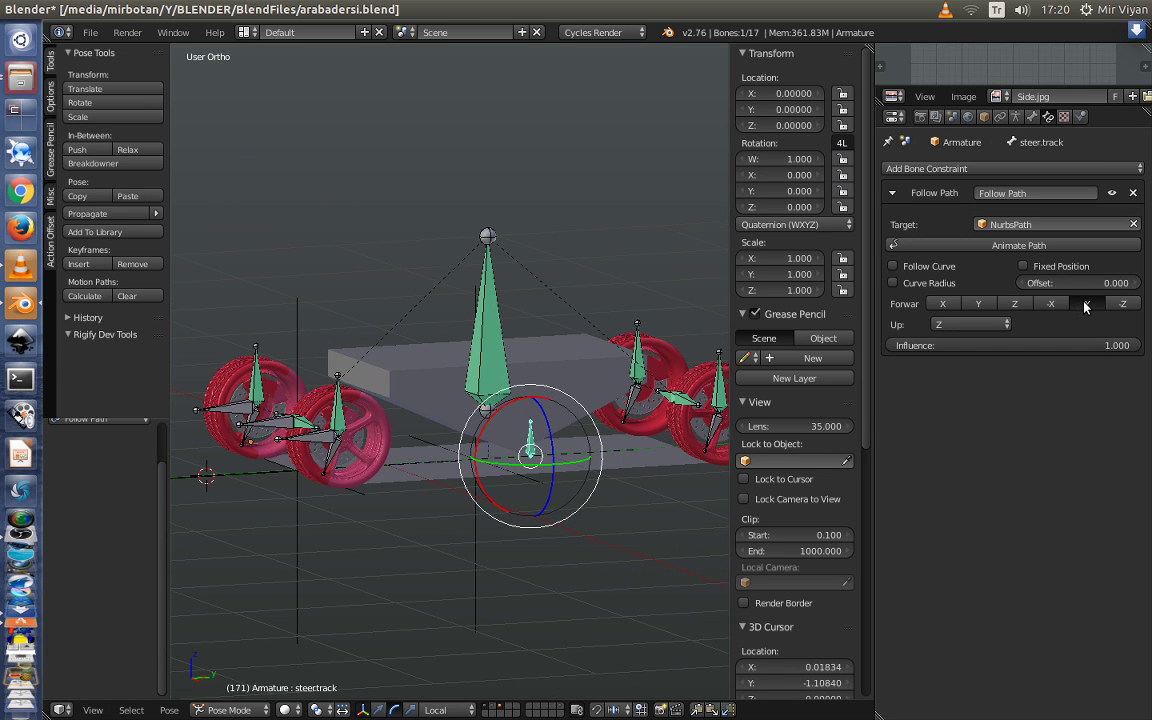
{"action": "left_click", "coordinate": [978, 303]}
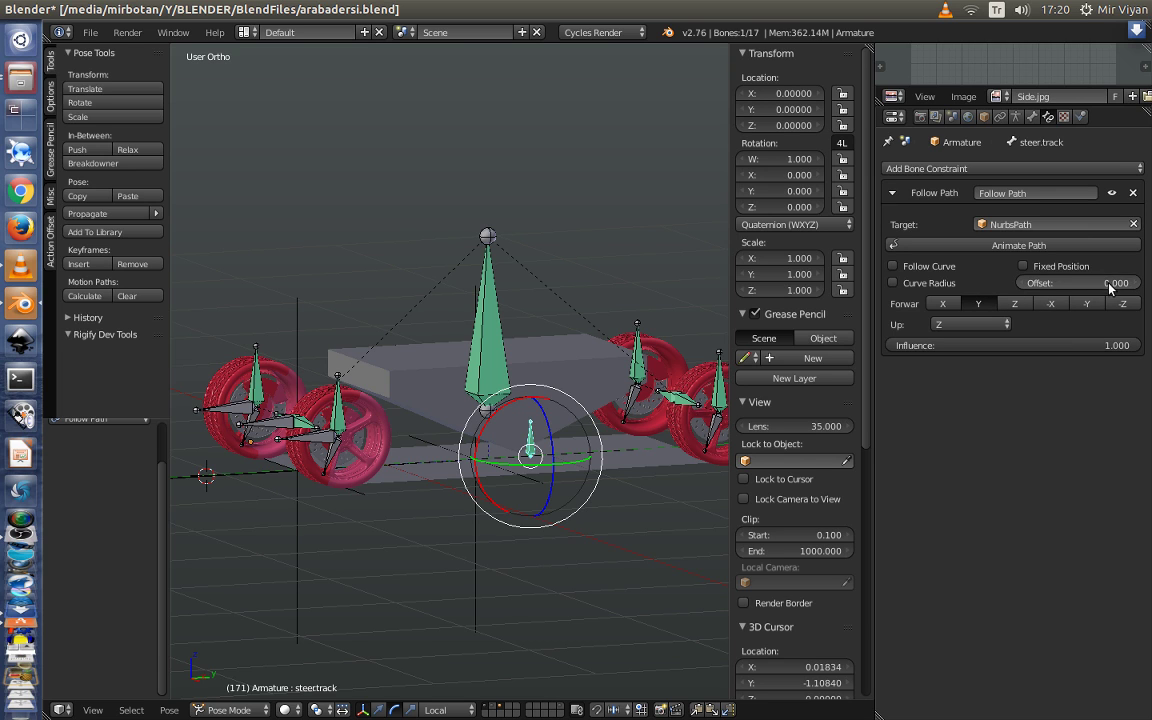
{"action": "left_click", "coordinate": [1023, 266]}
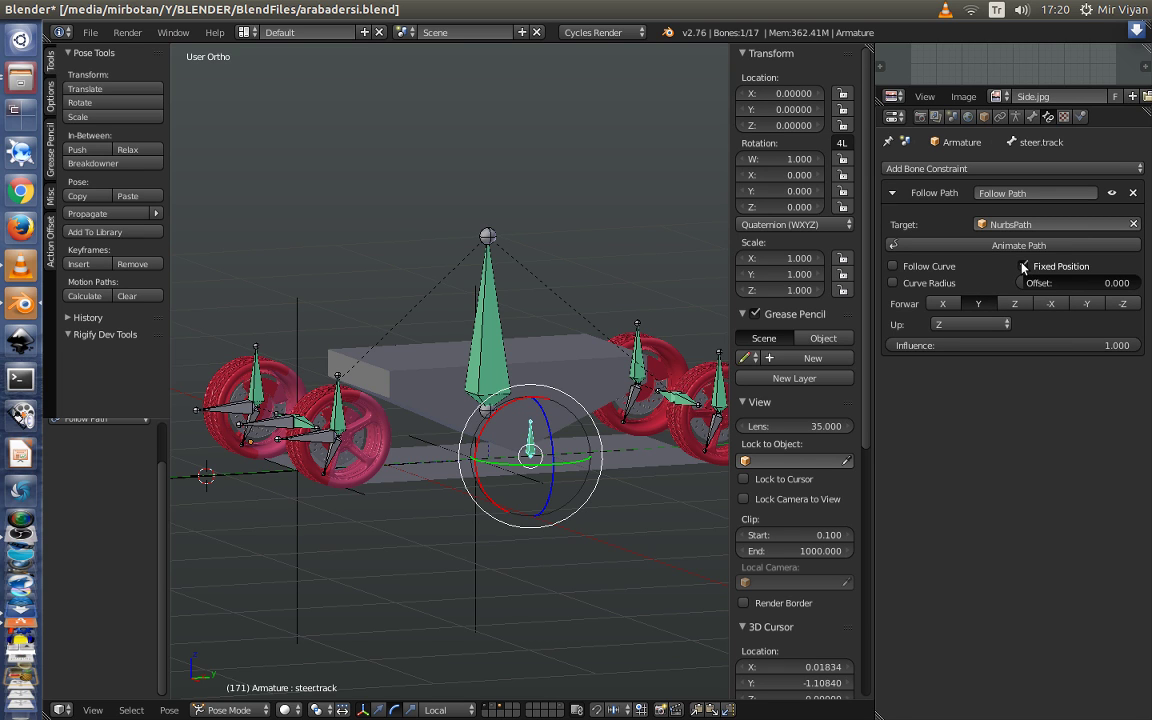
{"action": "scroll", "coordinate": [658, 478], "scroll_direction": "down", "scroll_amount": 2}
{"action": "scroll", "coordinate": [599, 465], "scroll_direction": "down", "scroll_amount": 2}
{"action": "mouse_move", "coordinate": [599, 465]}
{"action": "middle_mouse_down"}
{"action": "mouse_move", "coordinate": [648, 465]}
{"action": "mouse_move", "coordinate": [585, 504]}
{"action": "mouse_move", "coordinate": [563, 486]}
{"action": "mouse_move", "coordinate": [580, 445]}
{"action": "middle_mouse_up"}
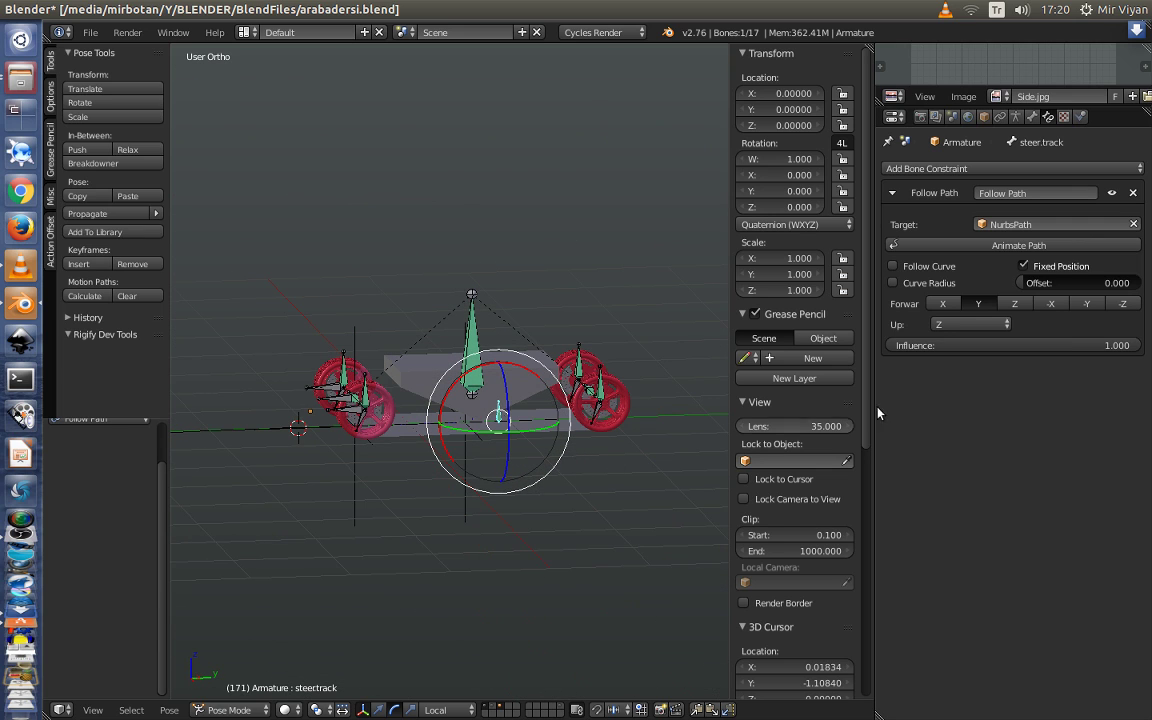
{"action": "left_click", "coordinate": [1050, 304]}
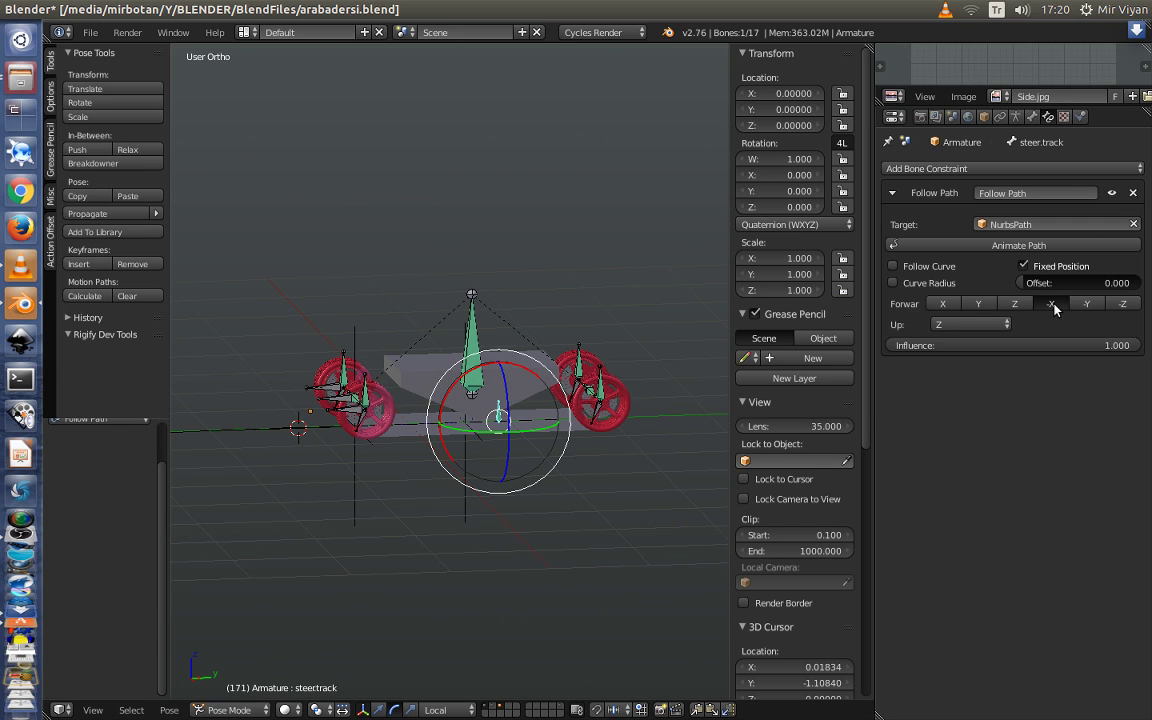
{"action": "left_click", "coordinate": [988, 306]}
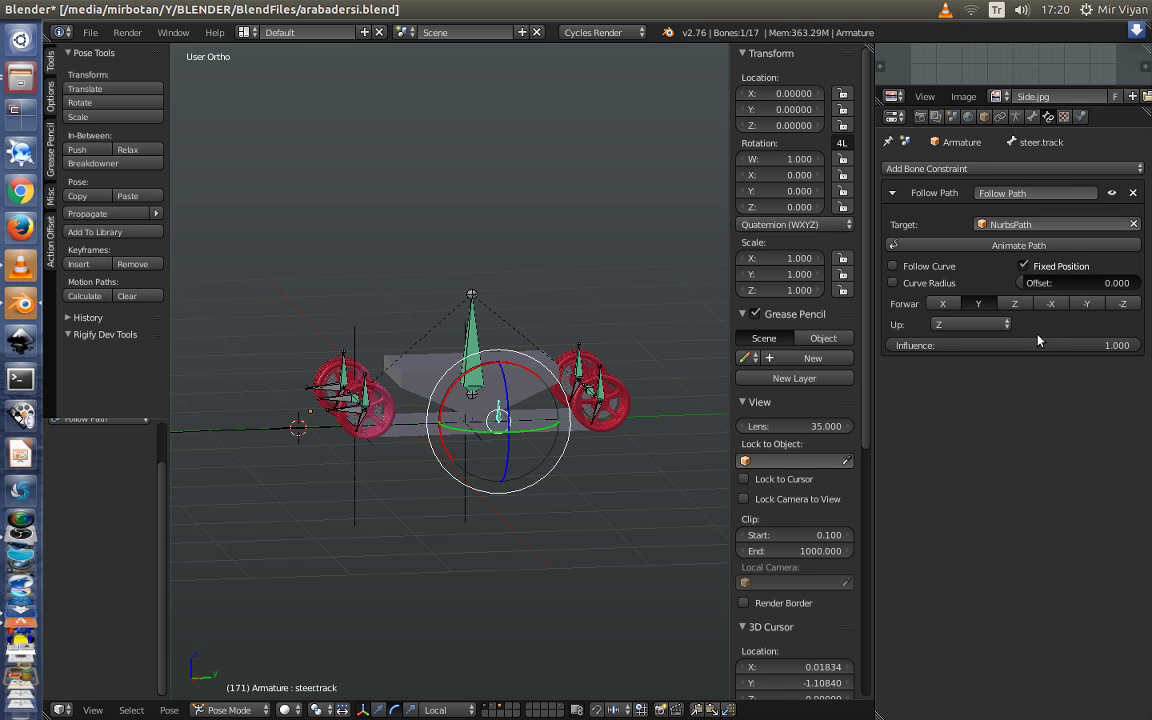
Add a driver to the Follow Path constraint's offset value
{"action": "right_click", "coordinate": [1068, 281]}
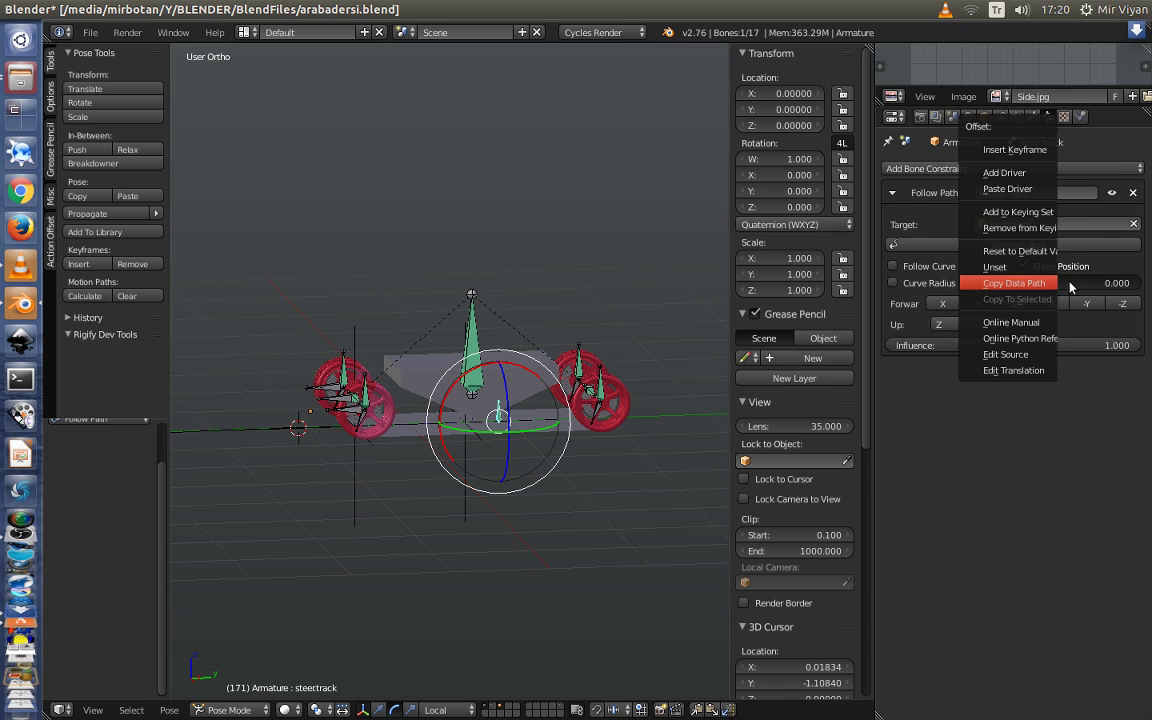
{"action": "left_click", "coordinate": [999, 173]}
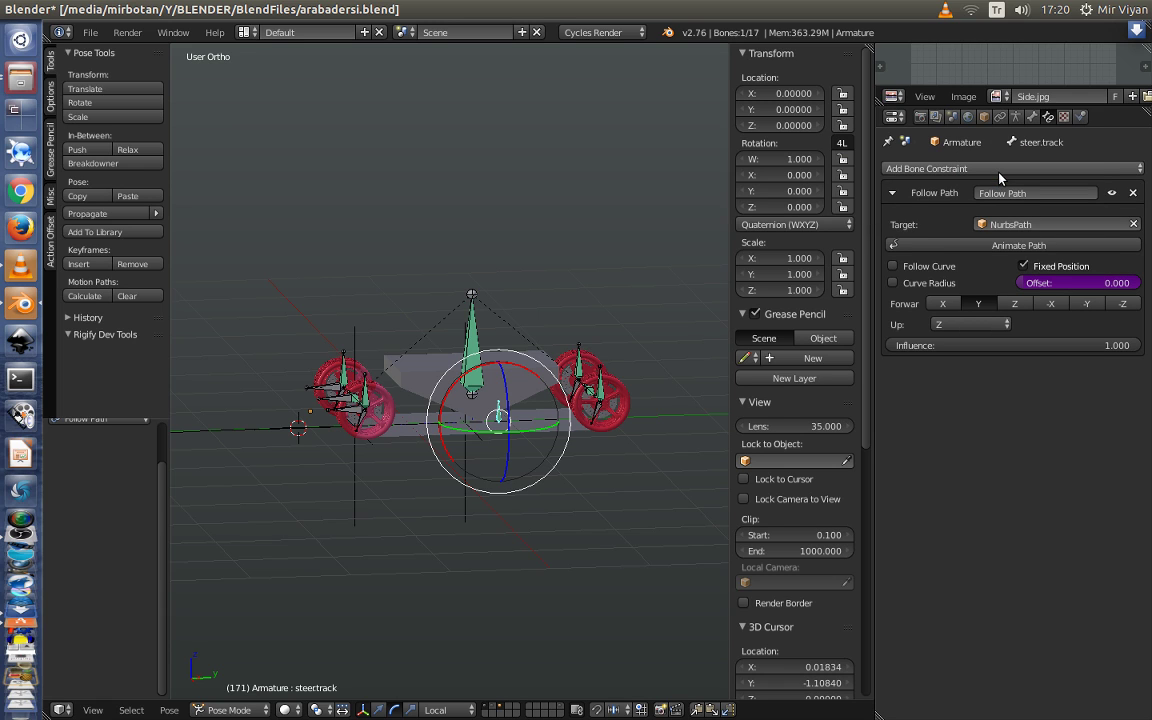
{"action": "scroll", "coordinate": [542, 463], "scroll_direction": "up", "scroll_amount": 2}
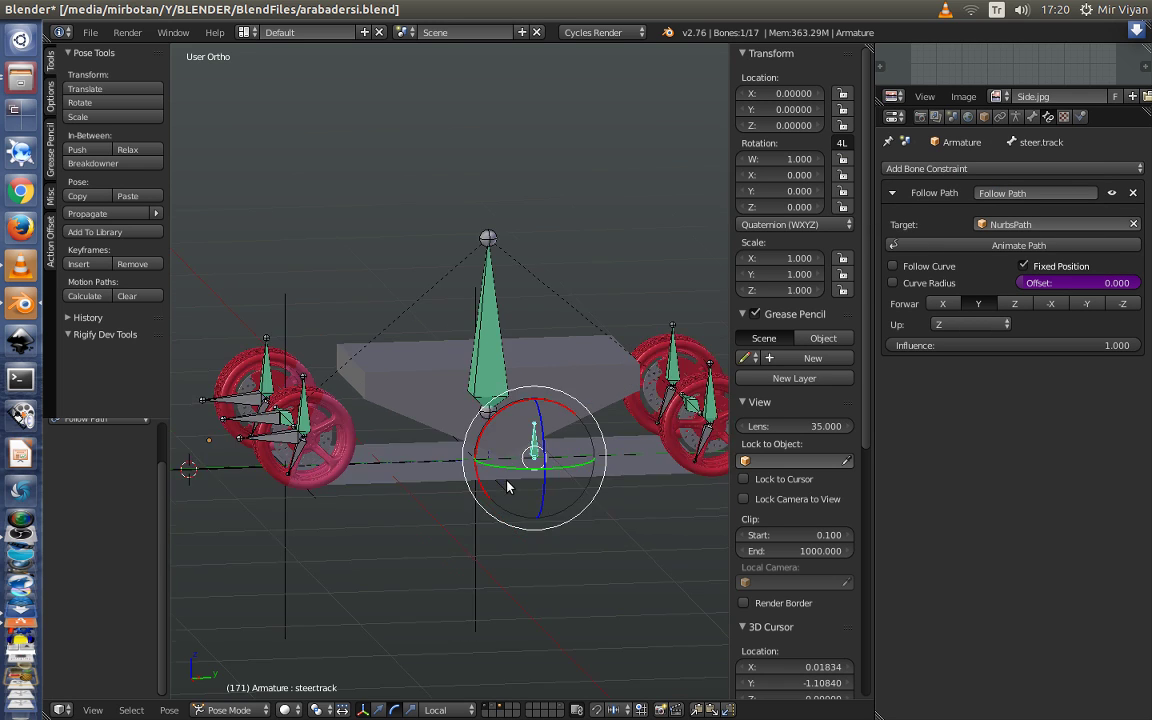
{"action": "scroll", "coordinate": [520, 480], "scroll_direction": "up", "scroll_amount": 2}
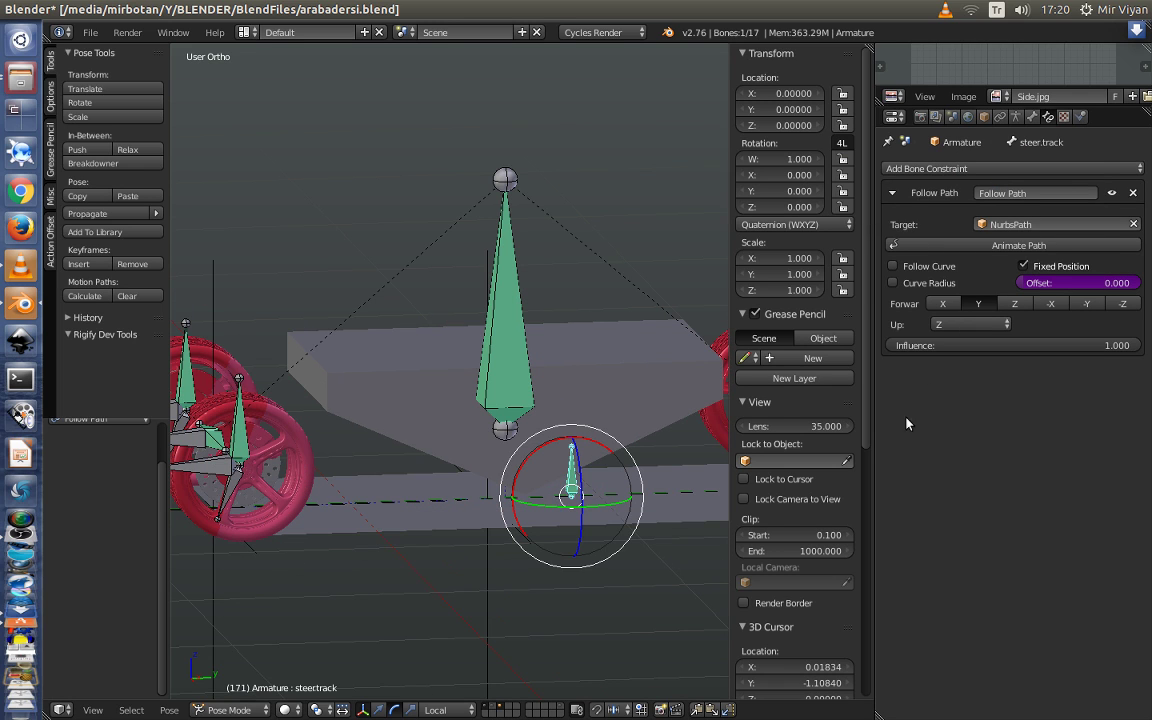
{"action": "left_click", "coordinate": [984, 116]}
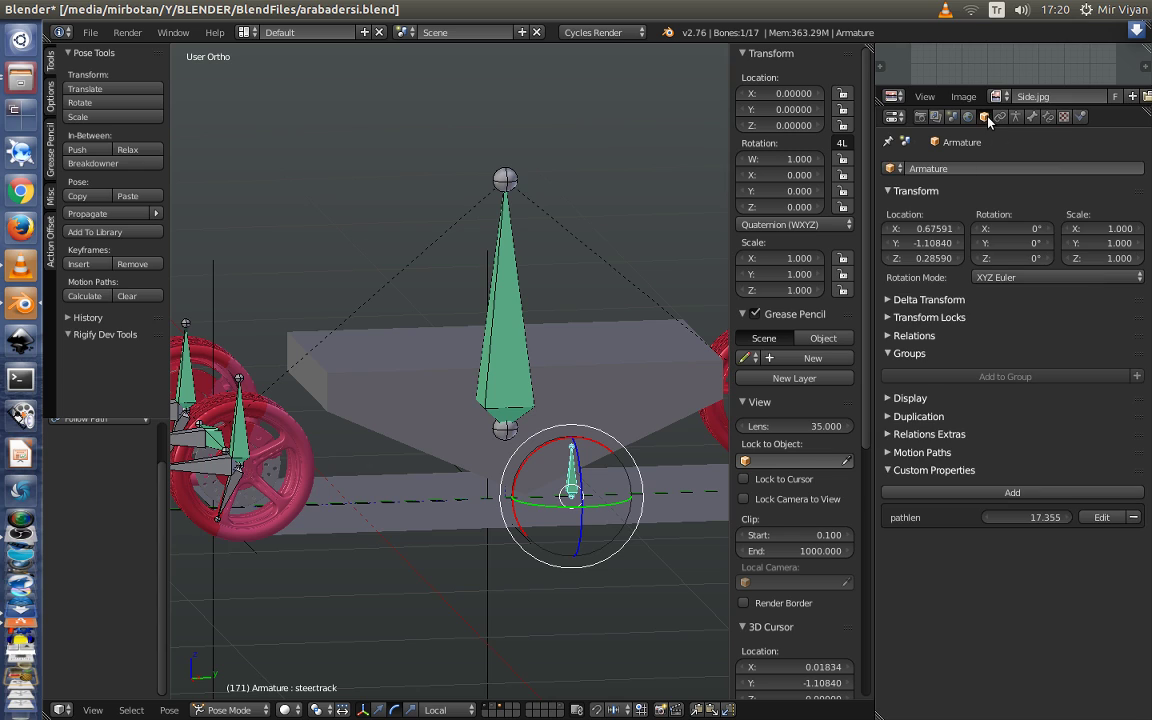
Add an Armature custom property named distance, value 1.000, maximum 5000
{"action": "left_click", "coordinate": [980, 494]}
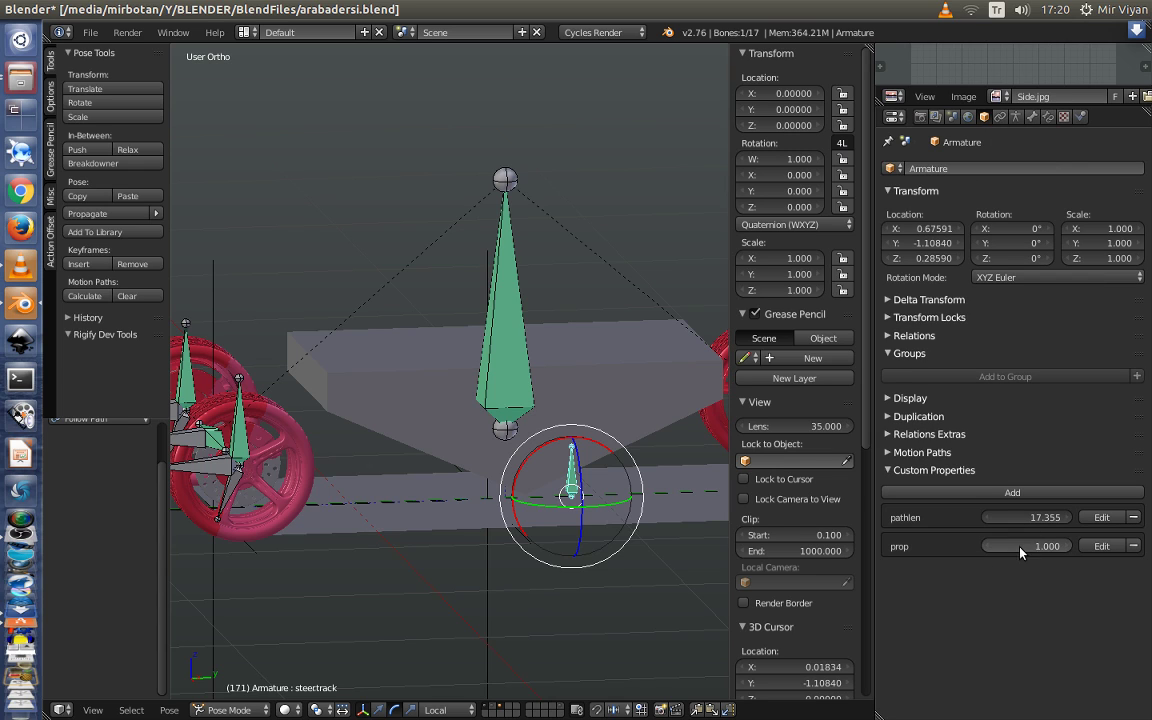
{"action": "left_click", "coordinate": [1099, 547]}
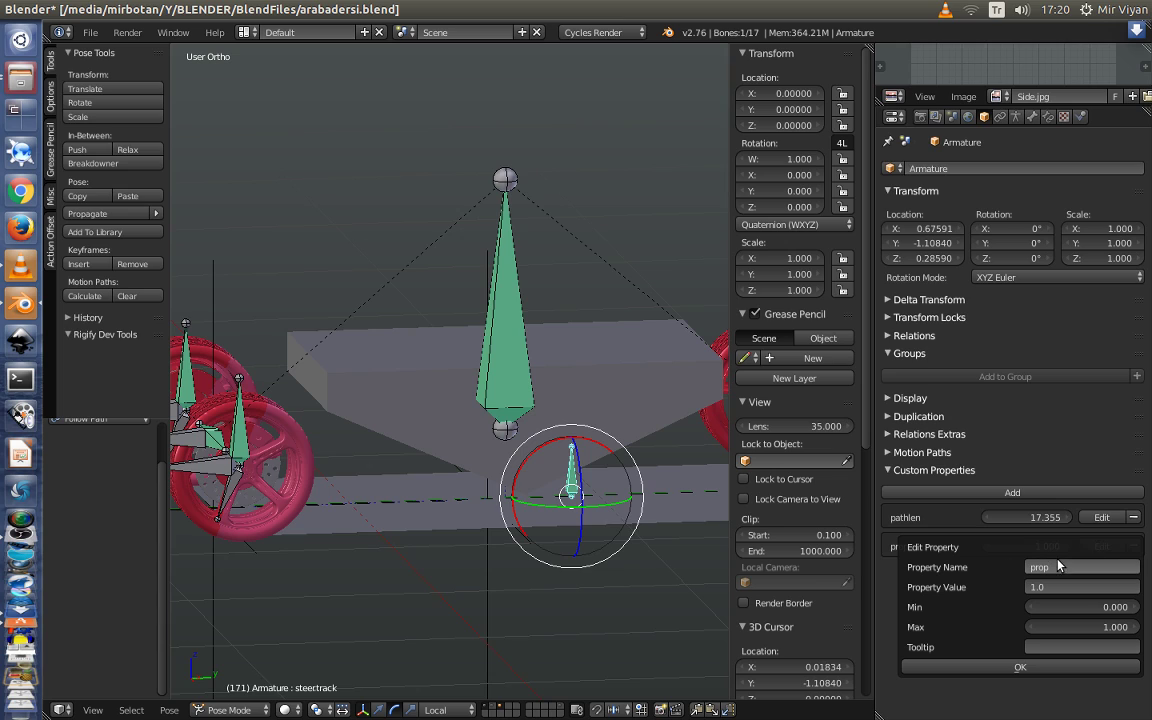
{"action": "left_click", "coordinate": [1060, 564]}
{"action": "type", "text": "distance"}
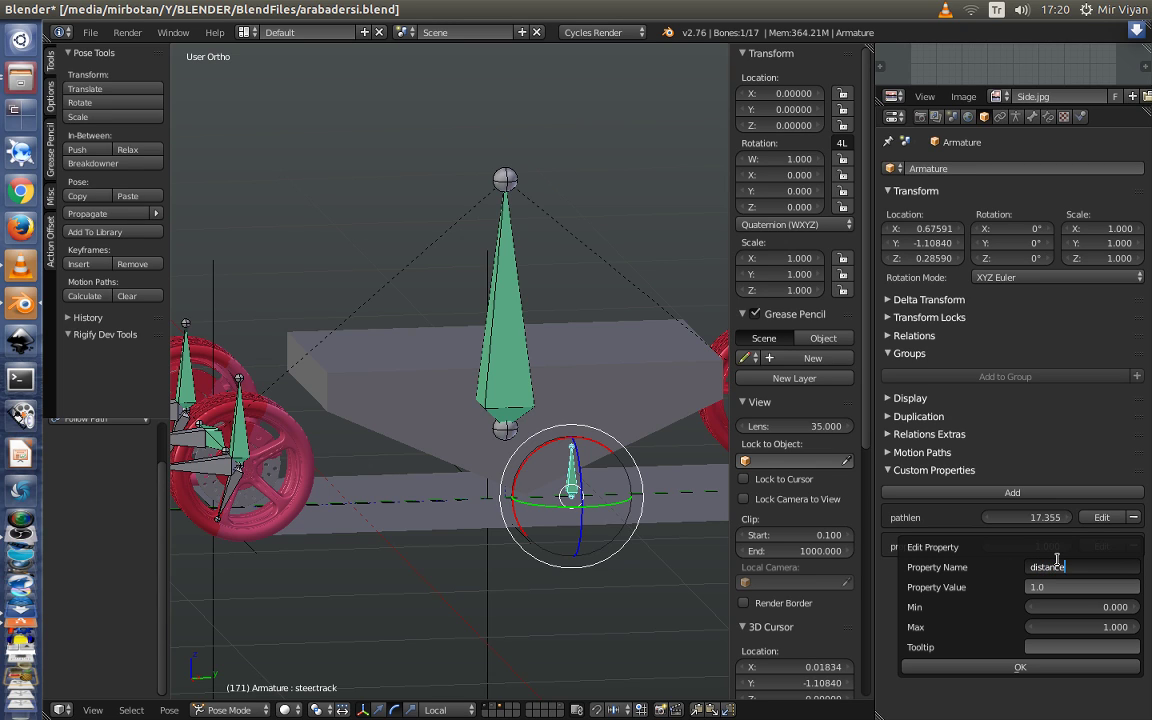
{"action": "key", "text": "Return"}
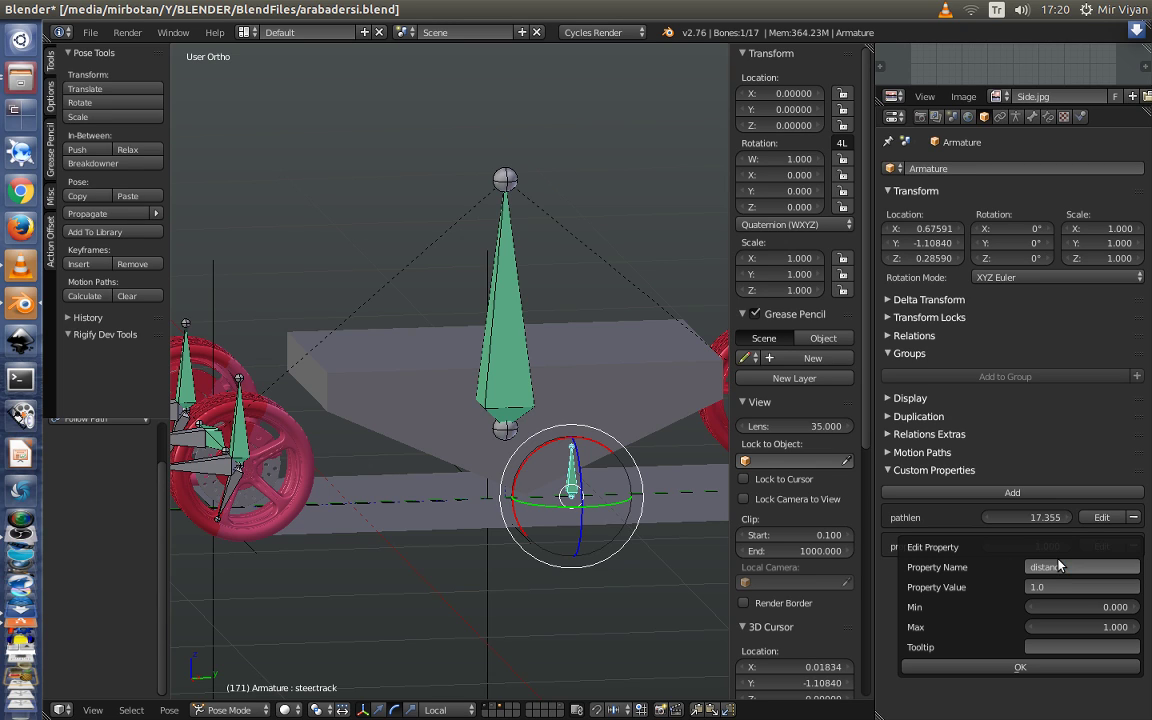
{"action": "left_click", "coordinate": [1057, 622]}
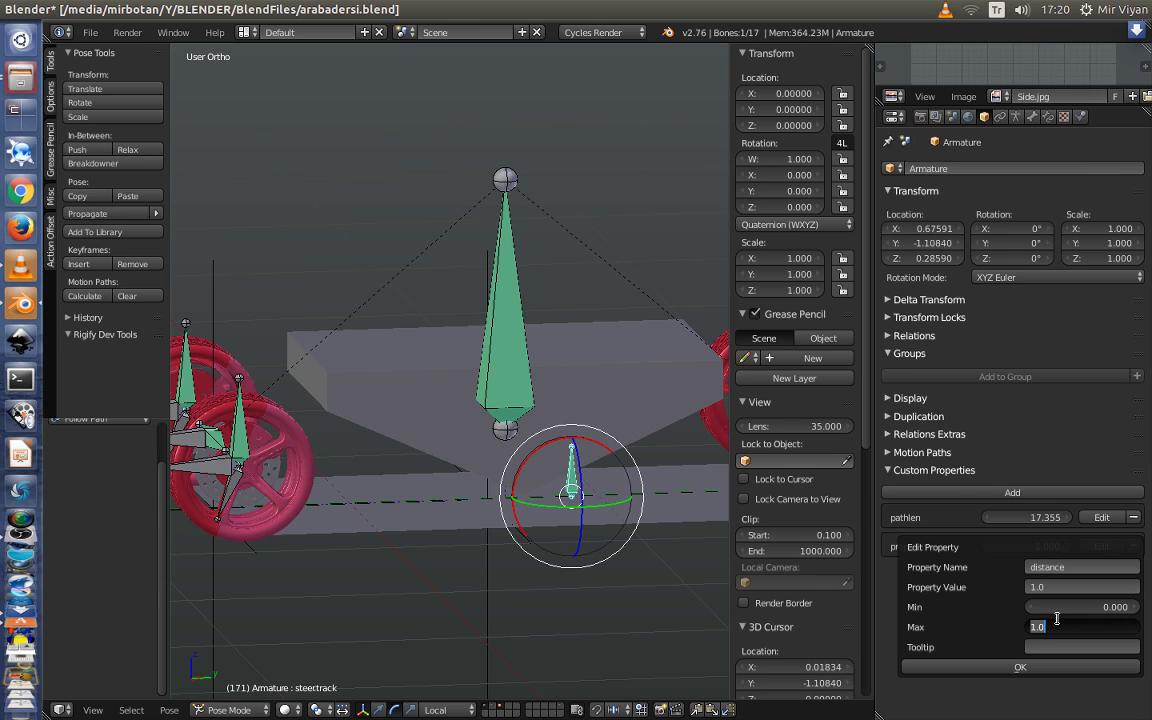
{"action": "type", "text": "5000"}
{"action": "key", "text": "Return"}
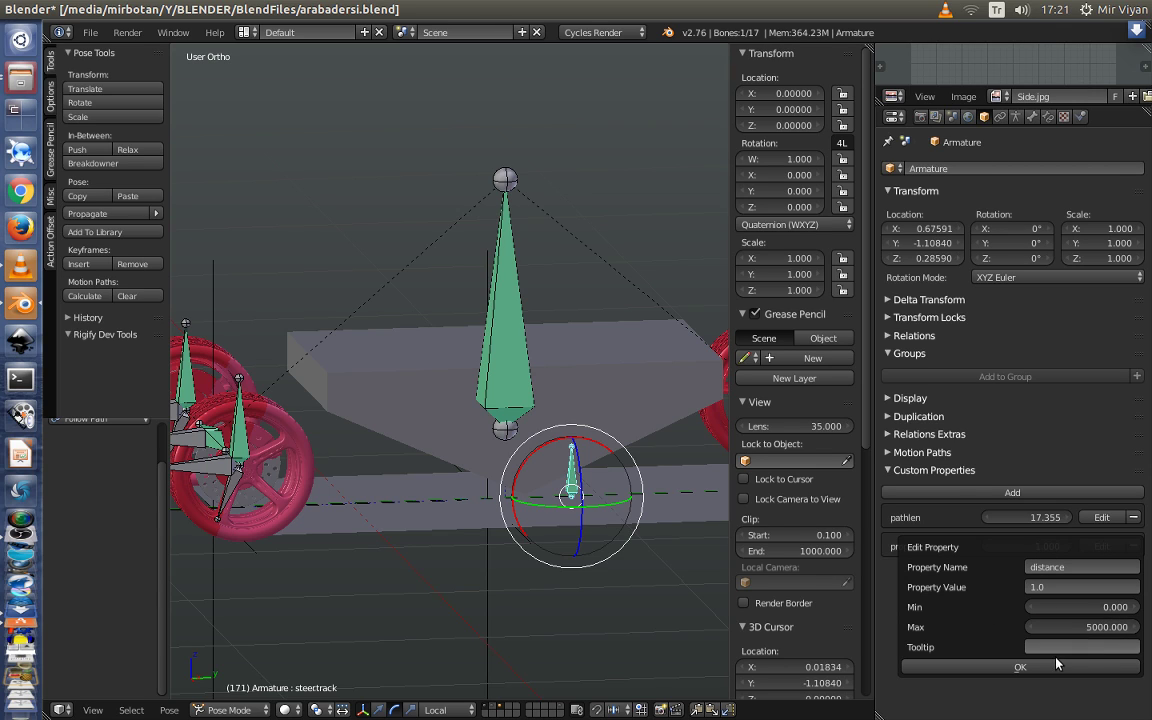
{"action": "left_click", "coordinate": [1022, 667]}
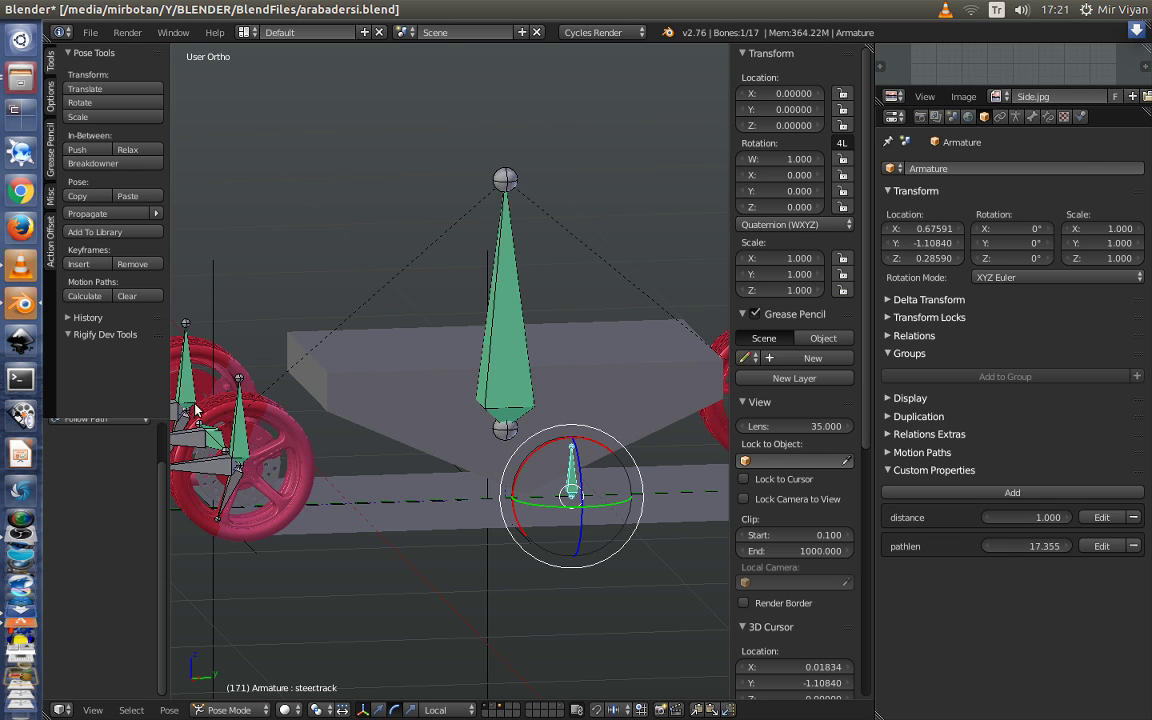
{"action": "scroll", "coordinate": [425, 435], "scroll_direction": "down", "scroll_amount": 3}
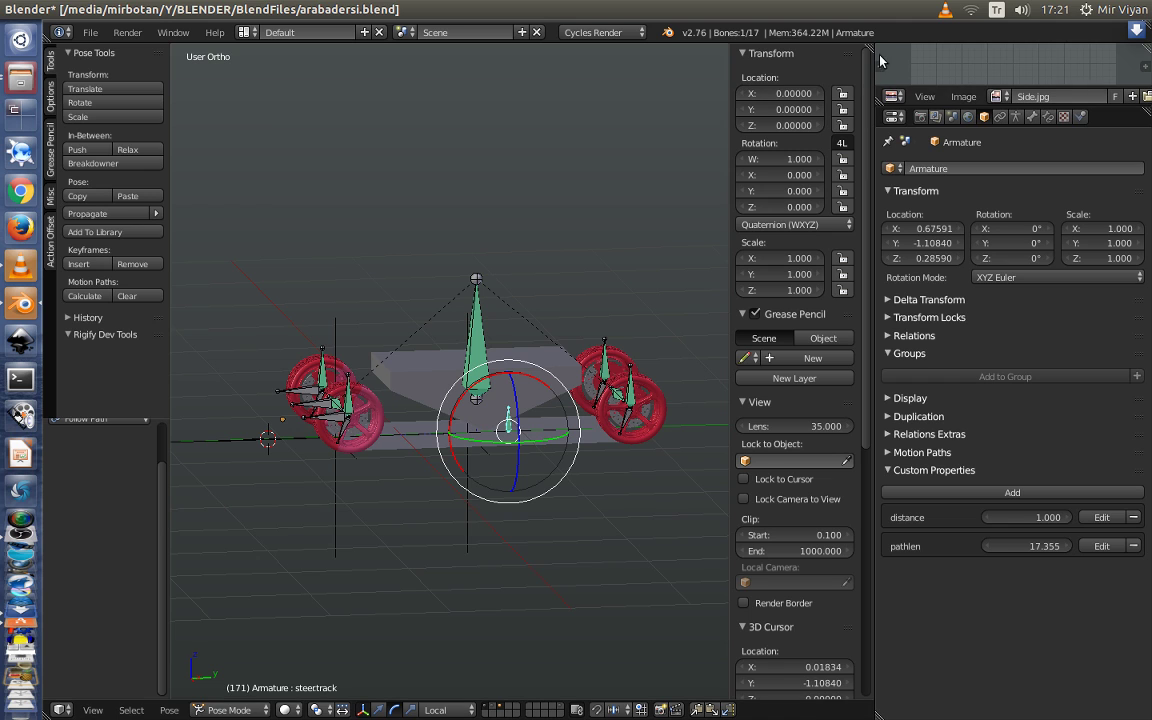
Split off a left area and turn it into the Drivers editor
{"action": "mouse_move", "coordinate": [868, 46]}
{"action": "left_mouse_down"}
{"action": "mouse_move", "coordinate": [777, 64]}
{"action": "mouse_move", "coordinate": [434, 64]}
{"action": "left_mouse_up"}
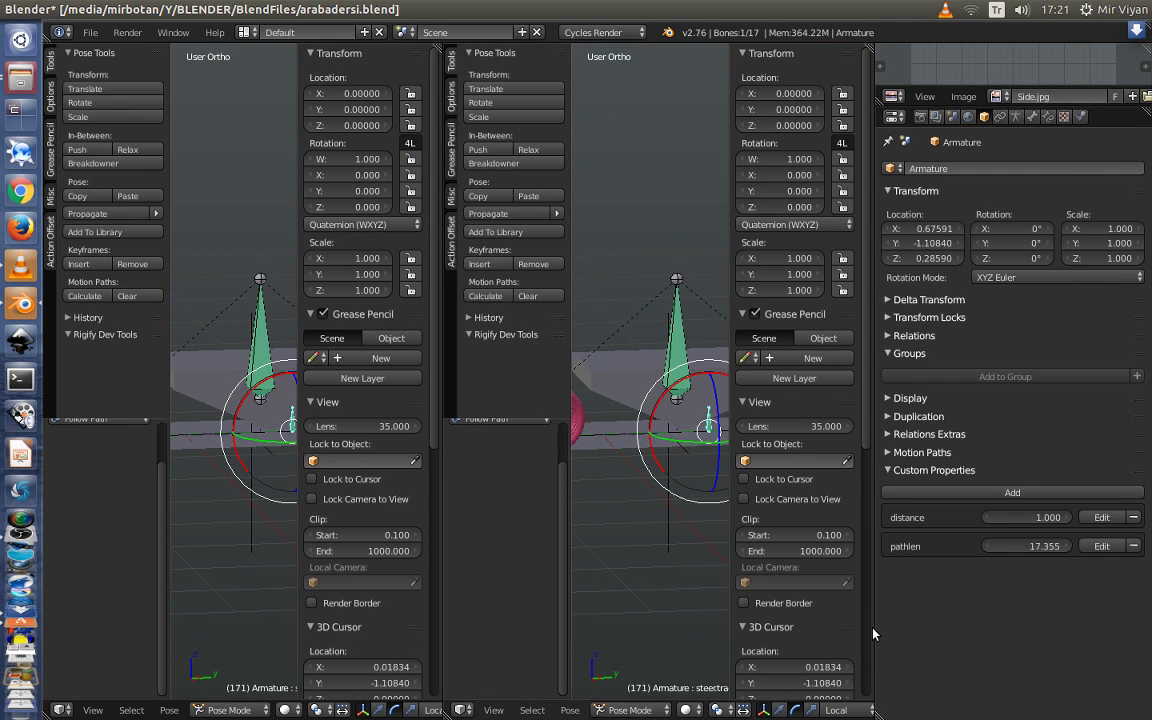
{"action": "scroll", "coordinate": [866, 636], "scroll_direction": "down", "scroll_amount": 10}
{"action": "left_click_drag", "start_coordinate": [876, 636], "coordinate": [941, 636]}
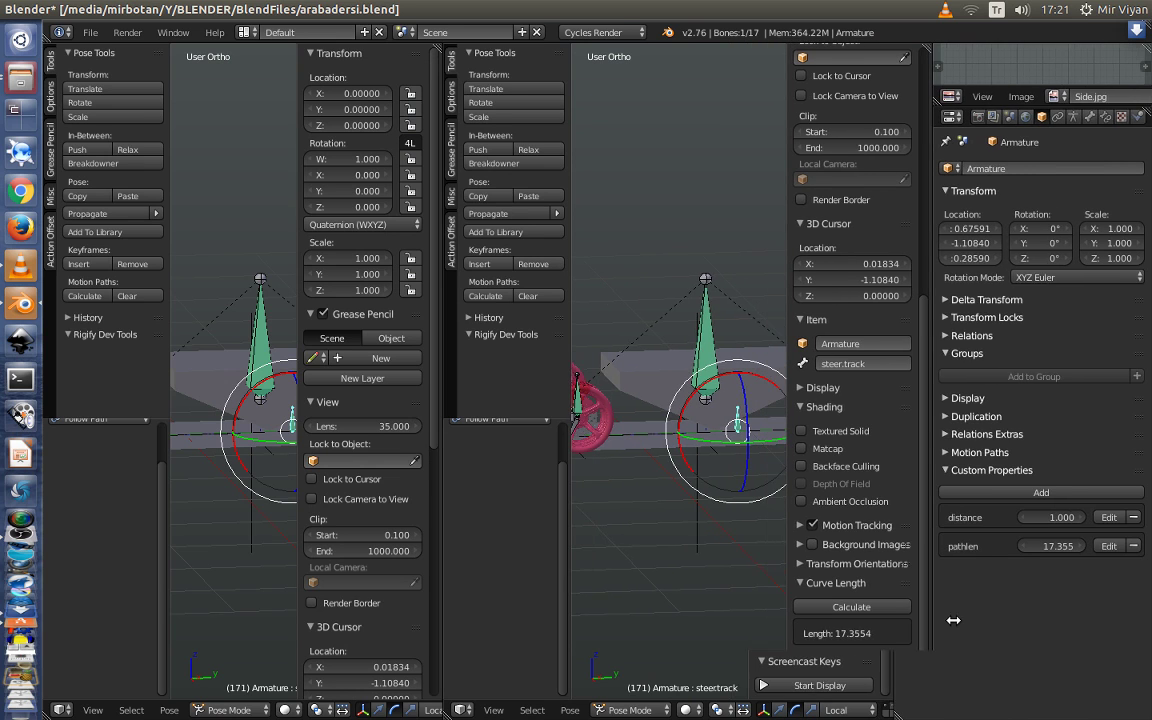
{"action": "left_click", "coordinate": [62, 710]}
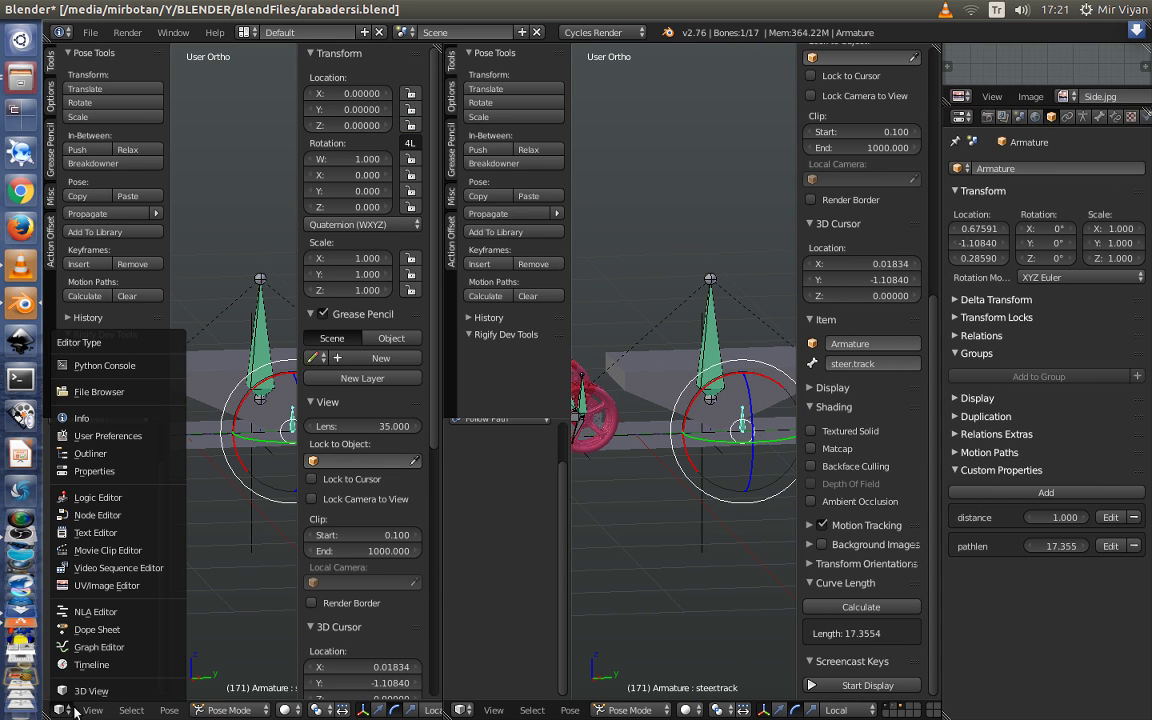
{"action": "left_click", "coordinate": [101, 649]}
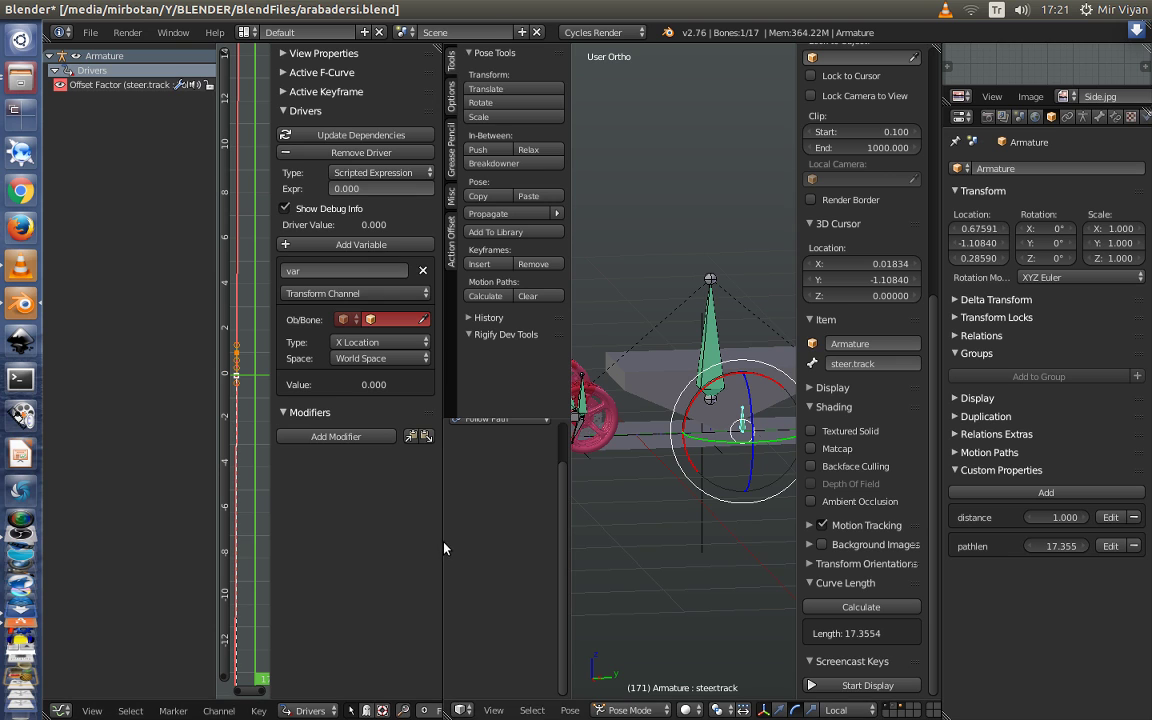
{"action": "mouse_move", "coordinate": [443, 545]}
{"action": "left_mouse_down"}
{"action": "mouse_move", "coordinate": [550, 545]}
{"action": "mouse_move", "coordinate": [495, 550]}
{"action": "left_mouse_up"}
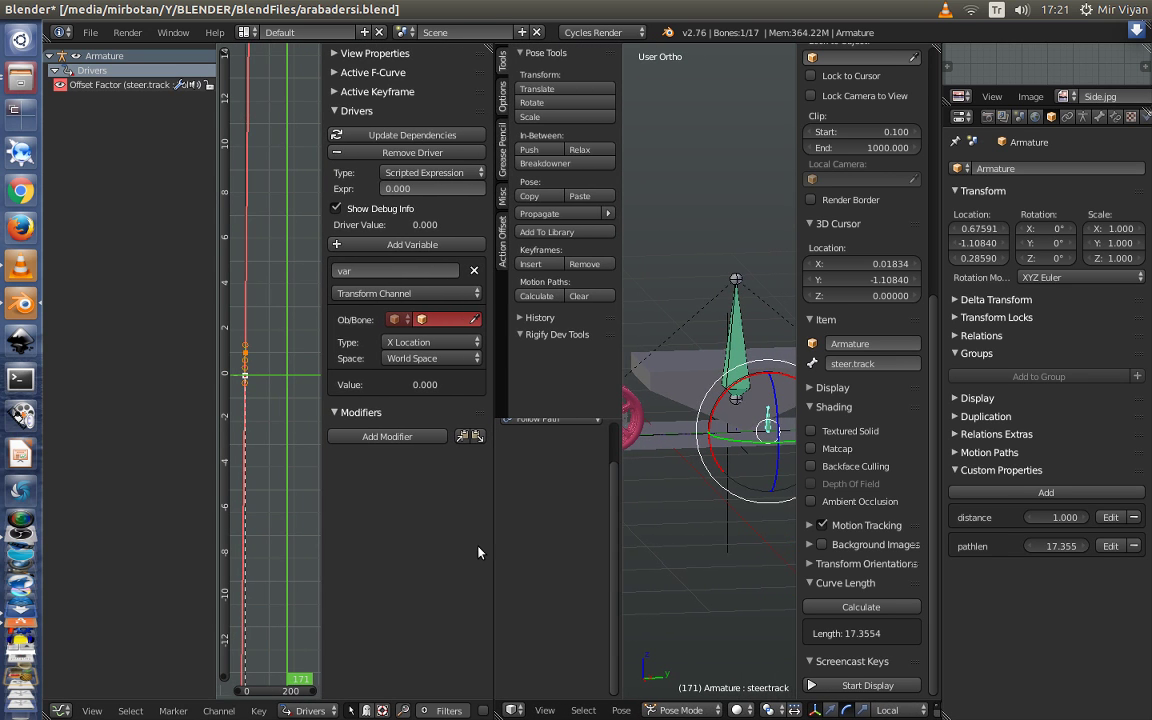
Make the driver variable a Single Property named dist, sourced from the Armature
{"action": "left_click", "coordinate": [428, 293]}
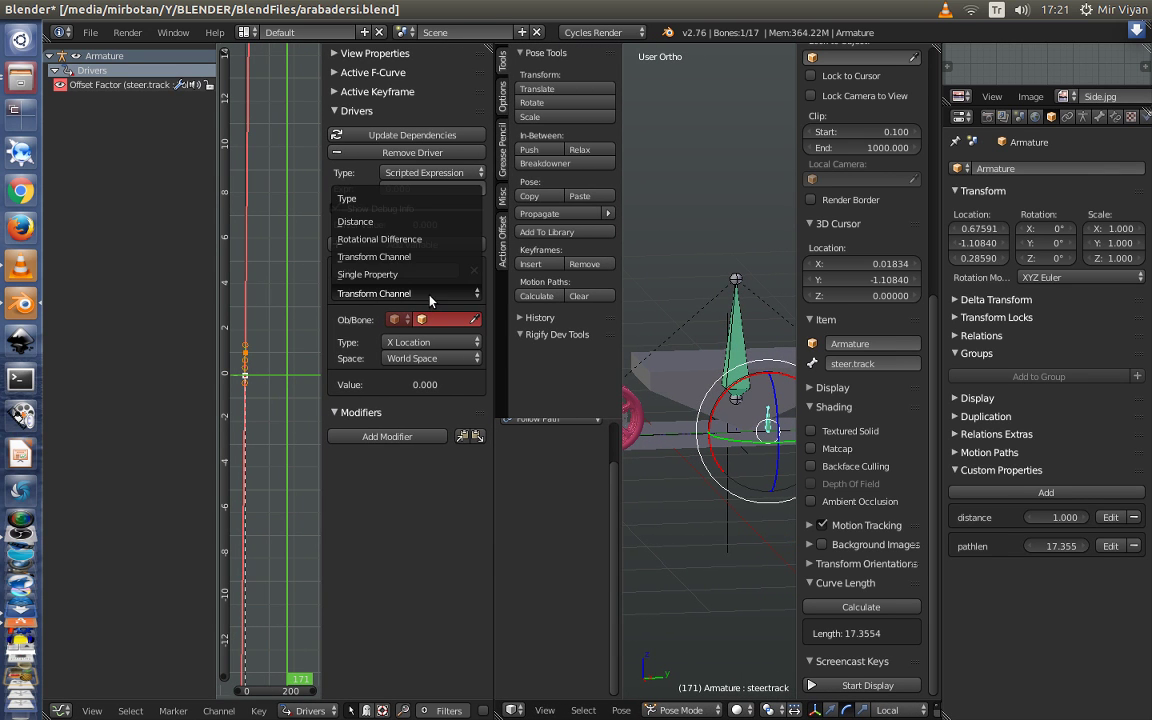
{"action": "left_click", "coordinate": [375, 277]}
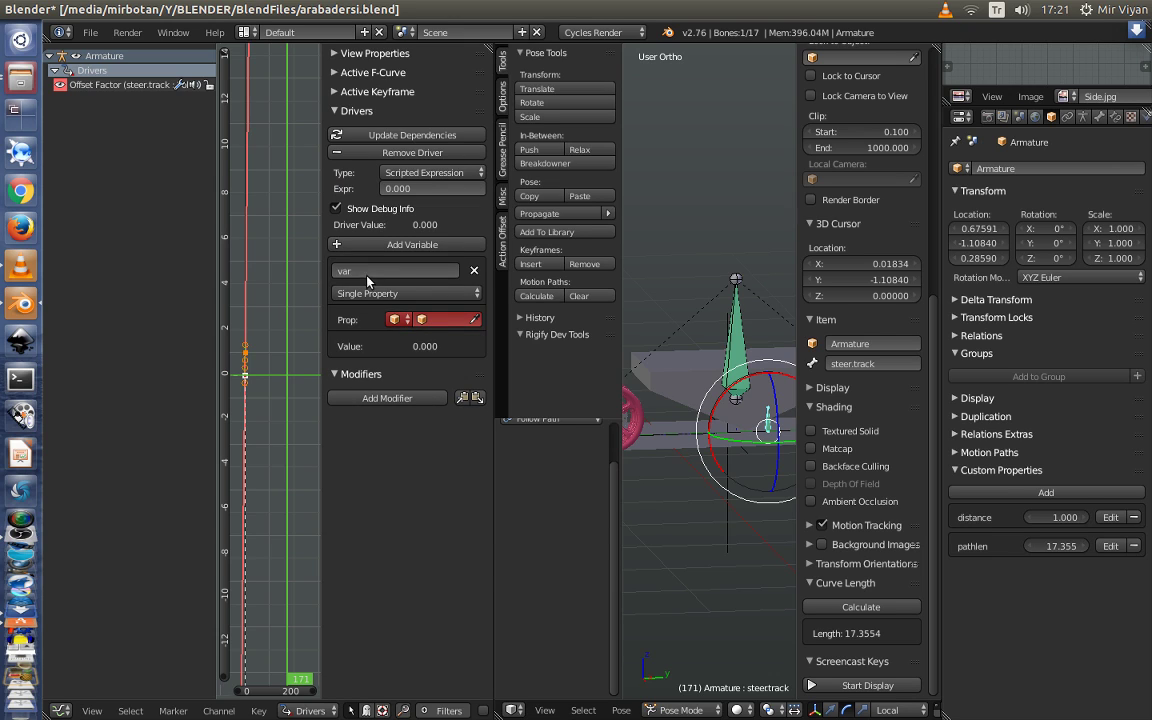
{"action": "left_click", "coordinate": [369, 270]}
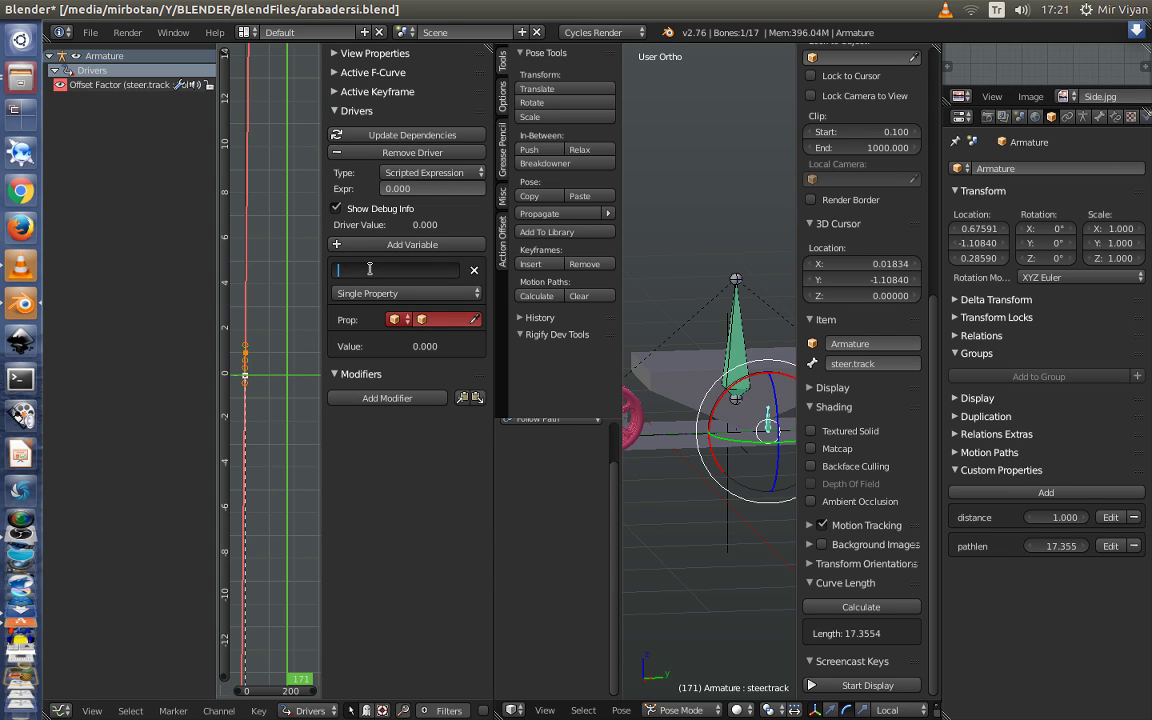
{"action": "type", "text": "dist"}
{"action": "key", "text": "Return"}
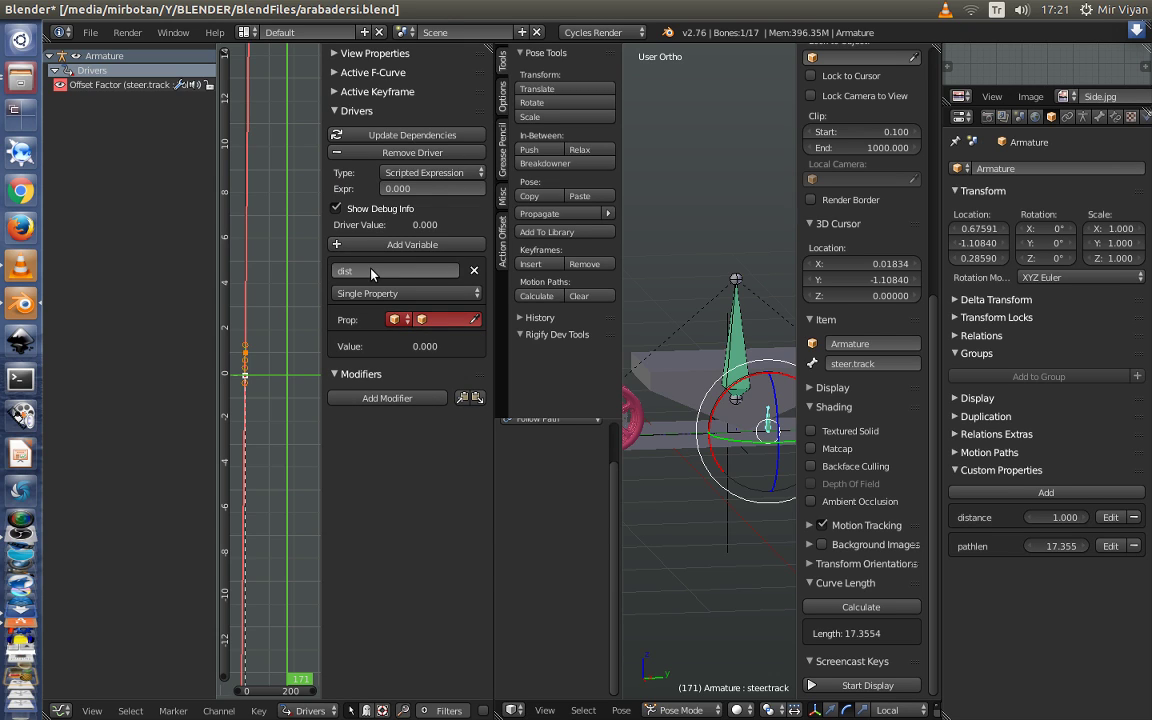
{"action": "left_click", "coordinate": [445, 319]}
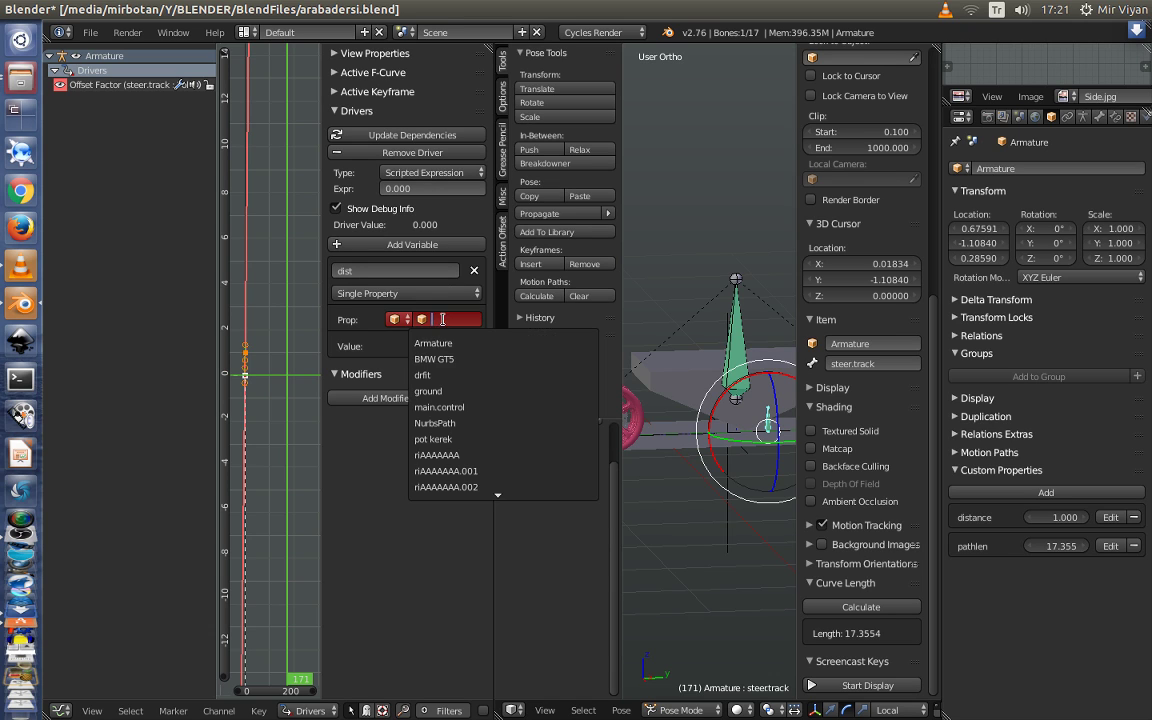
{"action": "left_click", "coordinate": [447, 344]}
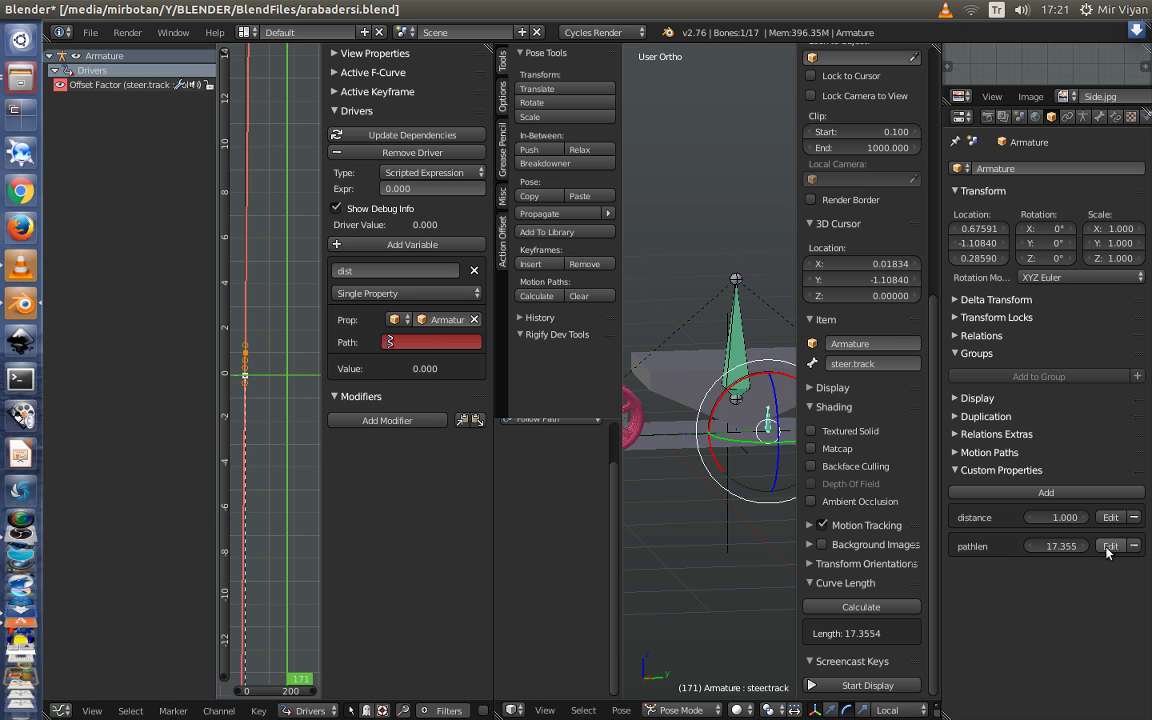
Paste the distance property's data path into the dist variable's Path
{"action": "right_click", "coordinate": [1059, 521]}
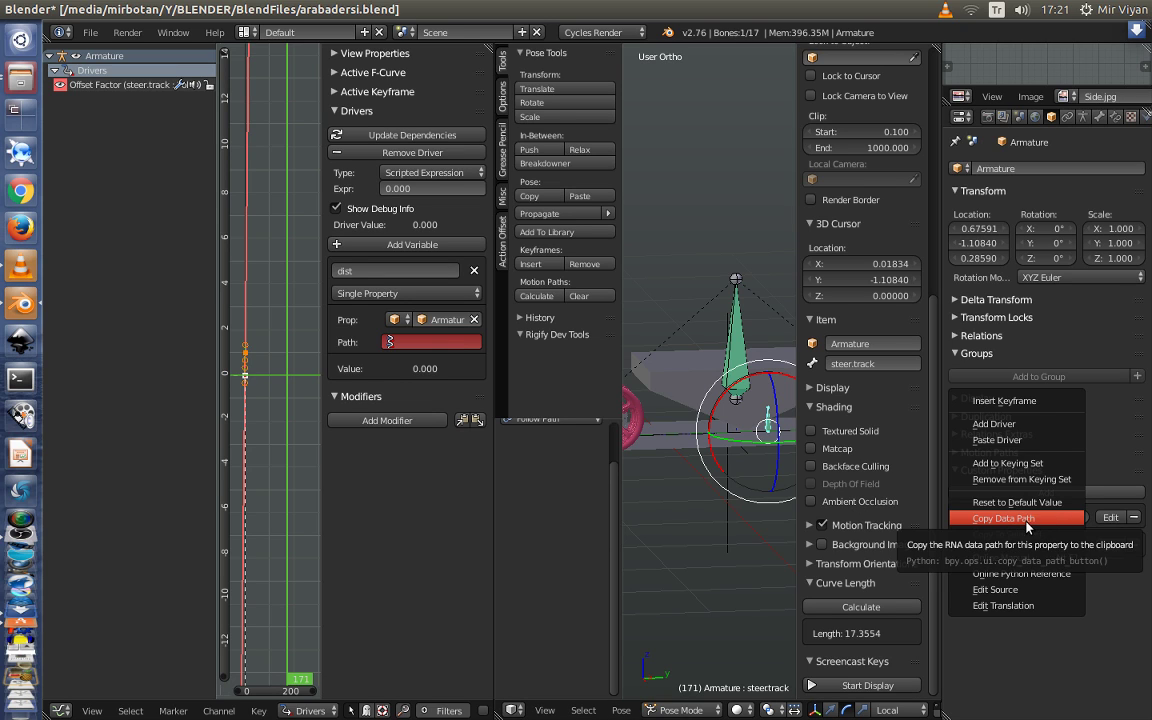
{"action": "left_click", "coordinate": [1027, 520]}
{"action": "left_click", "coordinate": [418, 337]}
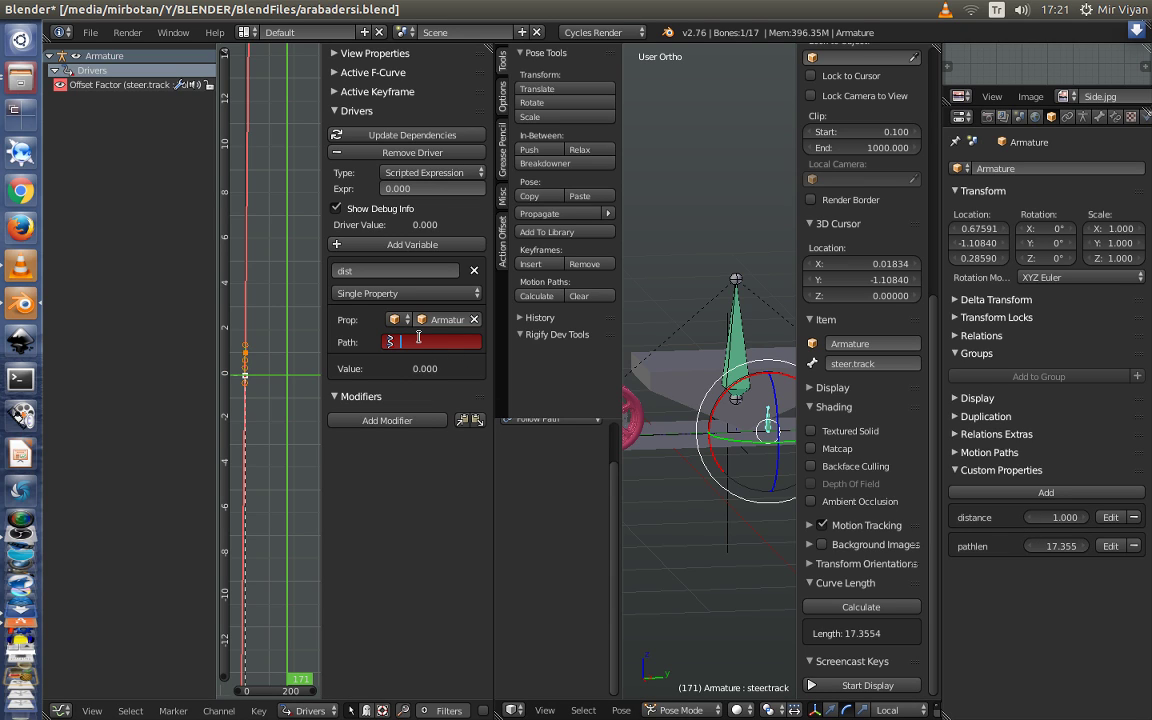
{"action": "type", "text": "[\"distance\"]"}
{"action": "key", "text": "Return"}
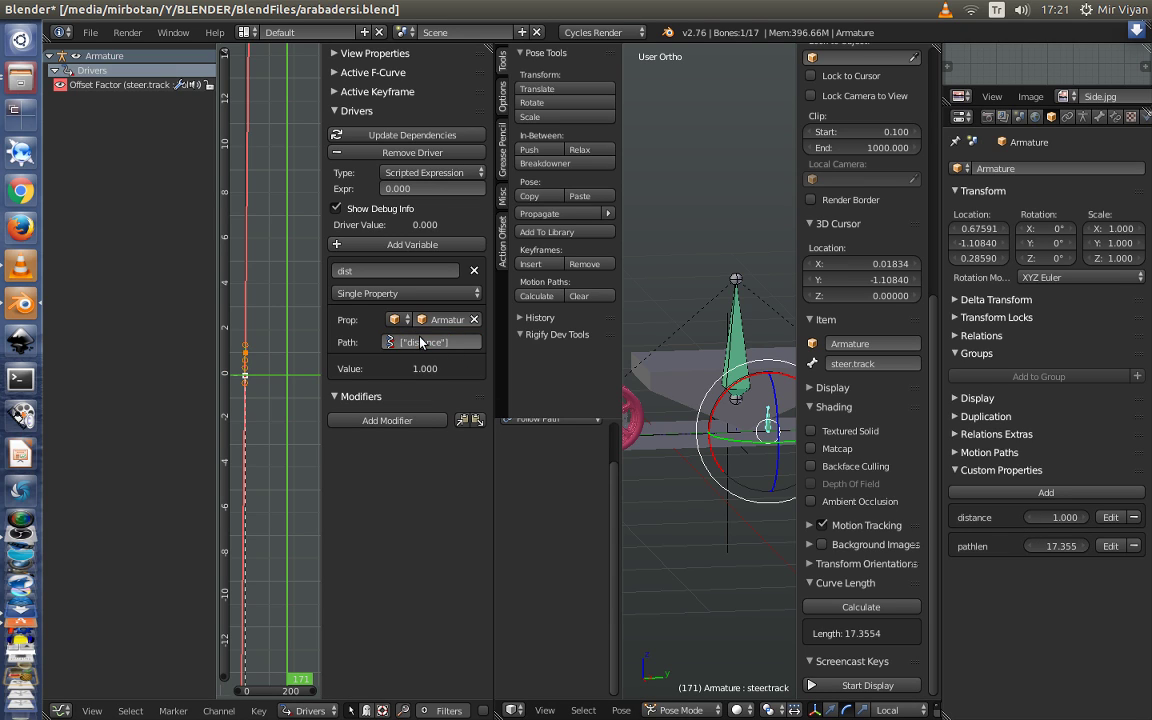
Add a second driver variable named offset
{"action": "left_click", "coordinate": [397, 243]}
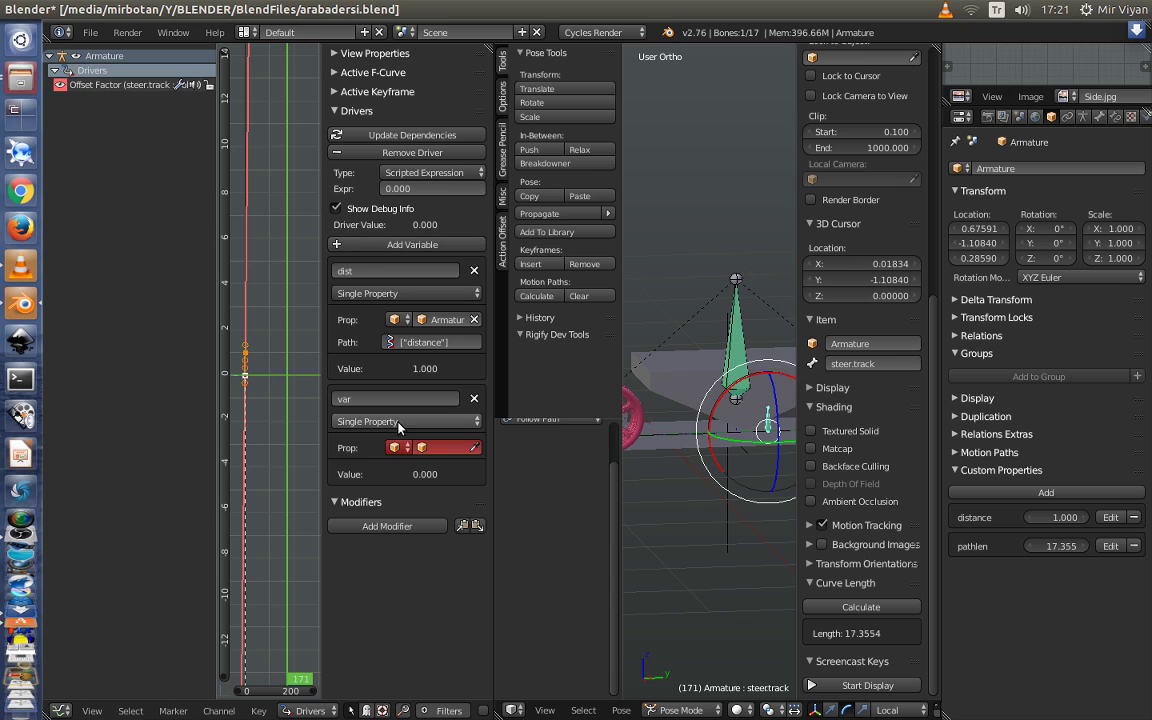
{"action": "left_click", "coordinate": [366, 399]}
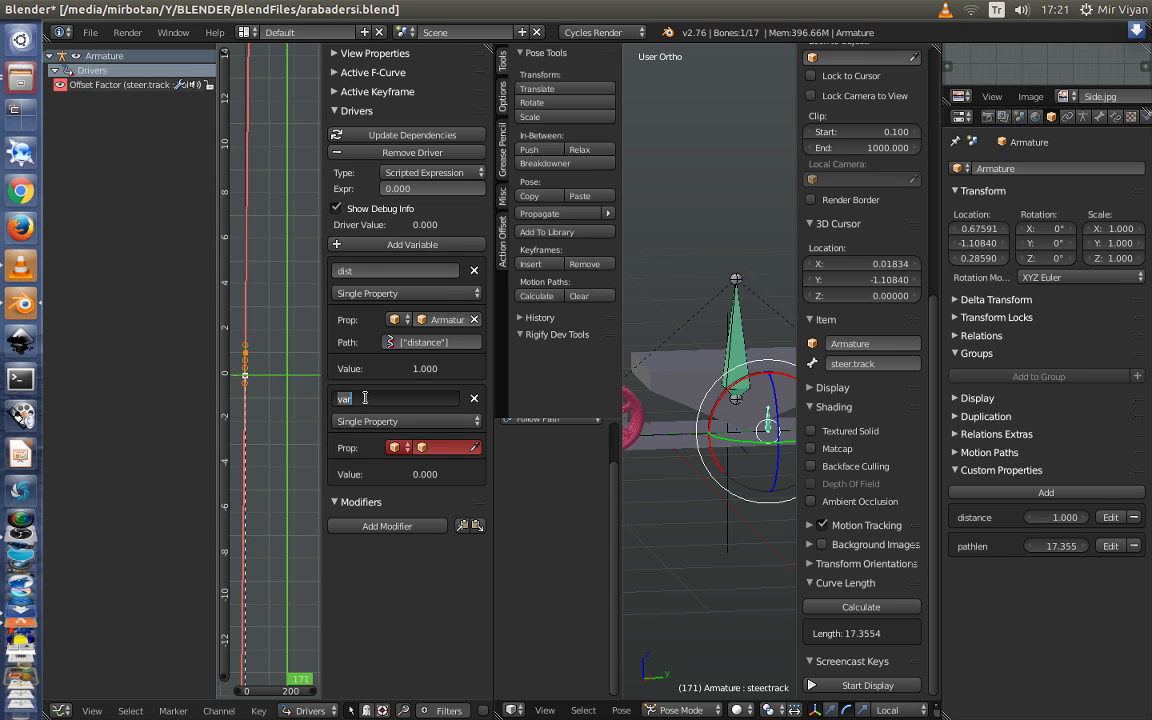
{"action": "type", "text": "offset"}
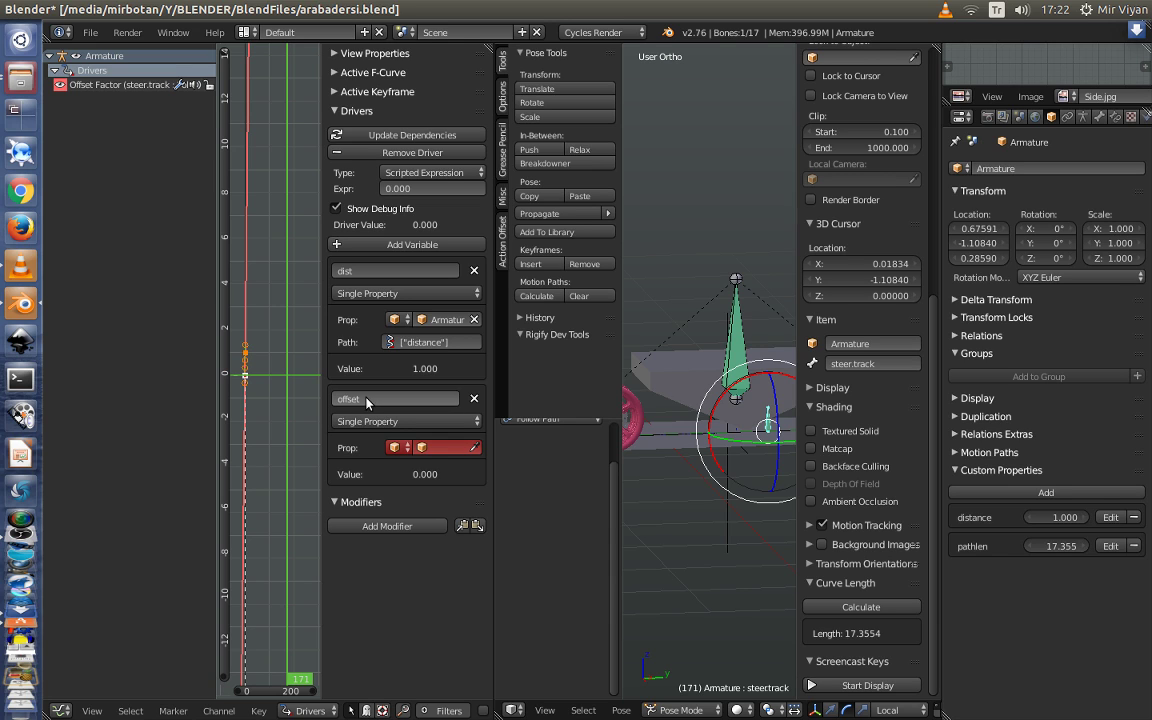
{"action": "key", "text": "Return"}
{"action": "middle_click_drag", "start_coordinate": [617, 560], "coordinate": [702, 514]}
Copy the data path of main.control's Follow Path offset
{"action": "right_click", "coordinate": [727, 443]}
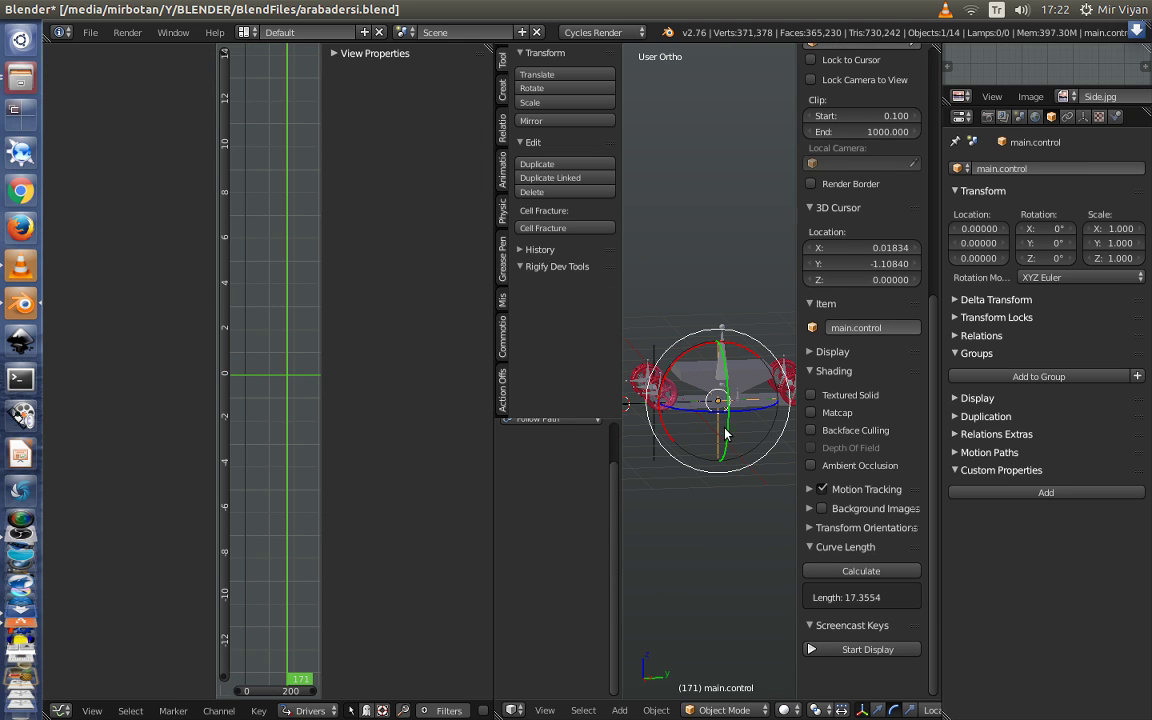
{"action": "left_click", "coordinate": [1068, 117]}
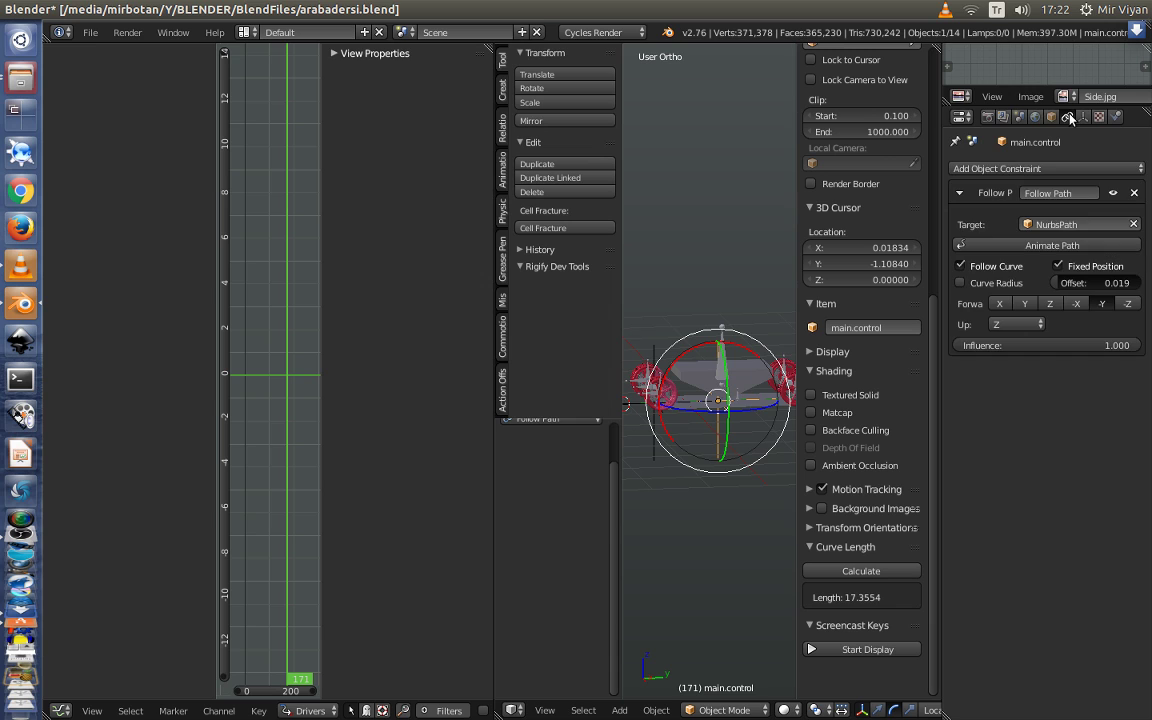
{"action": "right_click", "coordinate": [1086, 284]}
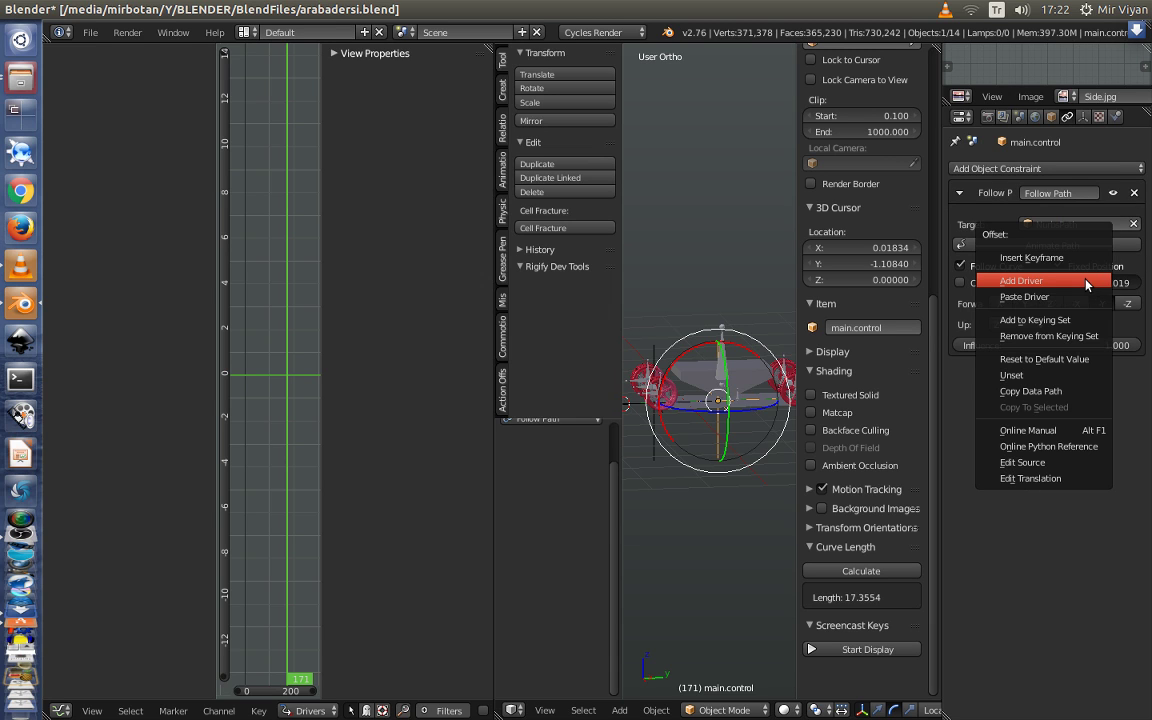
{"action": "left_click", "coordinate": [1017, 393]}
{"action": "scroll", "coordinate": [640, 425], "scroll_direction": "up", "scroll_amount": 5}
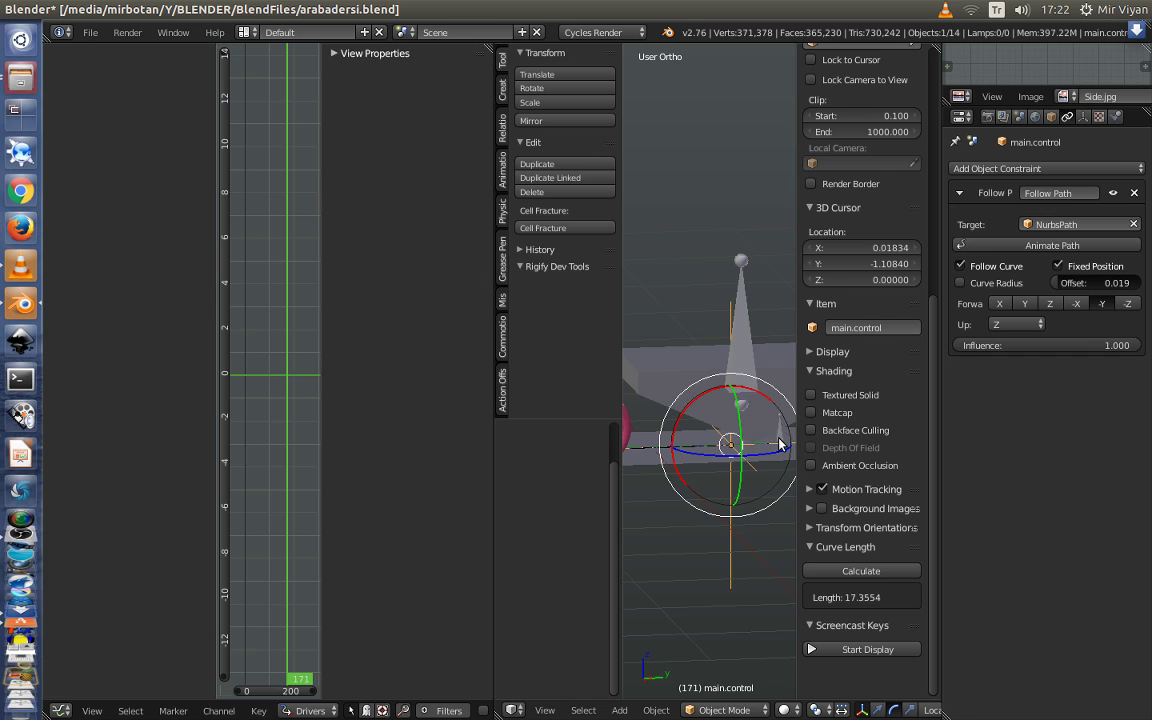
Point offset at main.control's Follow Path offset path, then add a third variable, len
{"action": "right_click", "coordinate": [783, 441]}
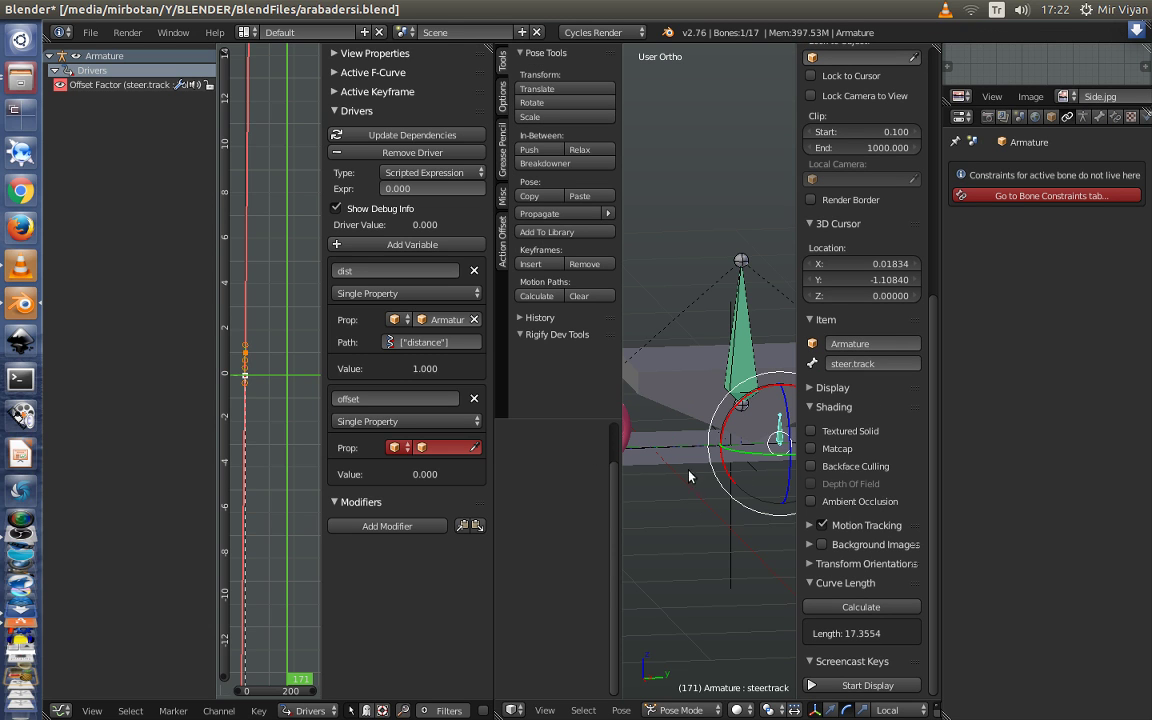
{"action": "left_click", "coordinate": [450, 447]}
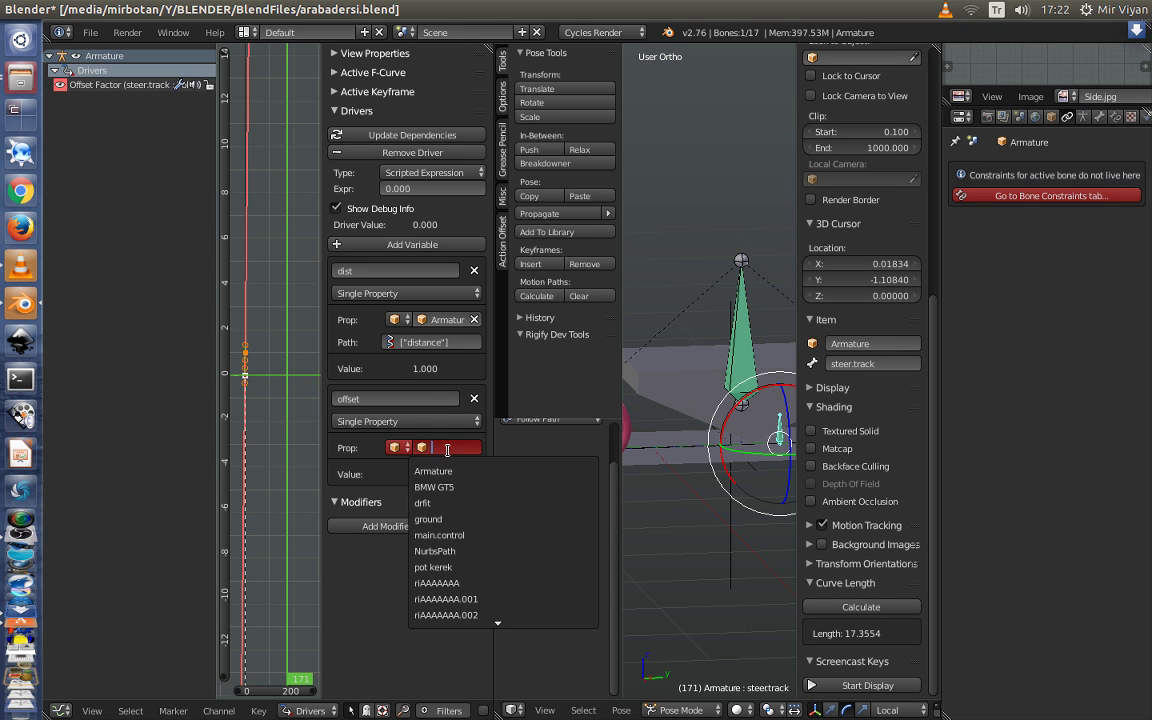
{"action": "left_click", "coordinate": [440, 535]}
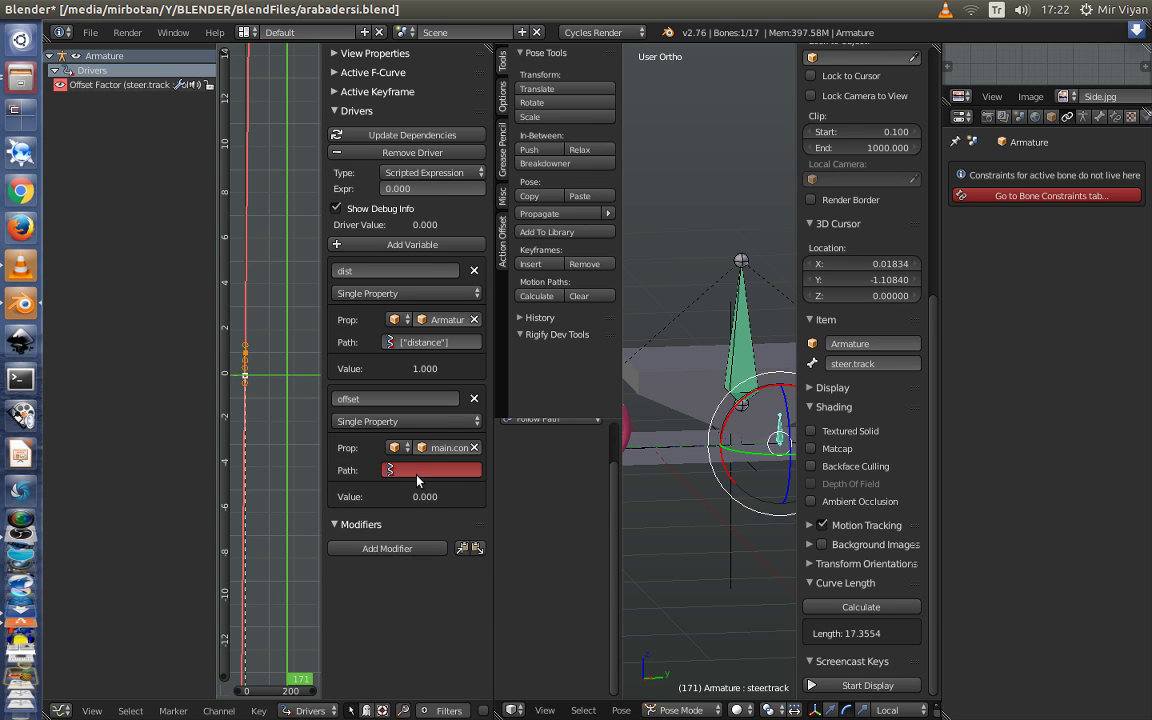
{"action": "left_click", "coordinate": [411, 470]}
{"action": "key", "text": "ctrl+v"}
{"action": "key", "text": "Return"}
{"action": "left_click", "coordinate": [405, 244]}
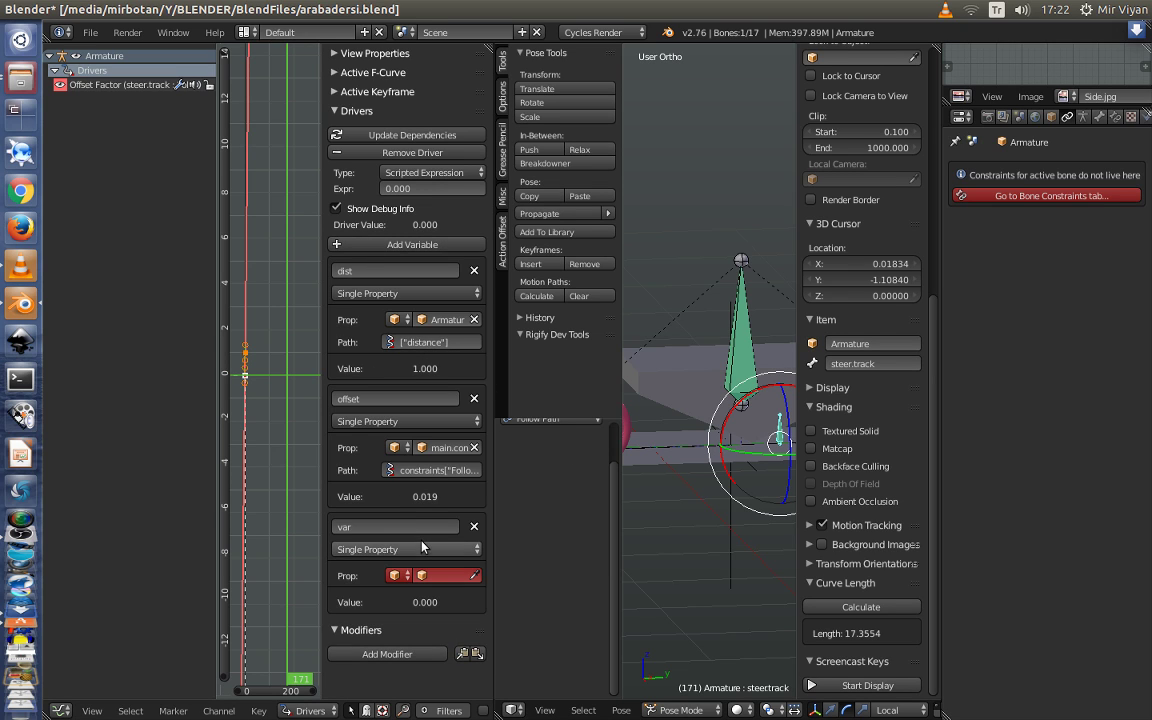
{"action": "left_click", "coordinate": [355, 524]}
{"action": "type", "text": "len"}
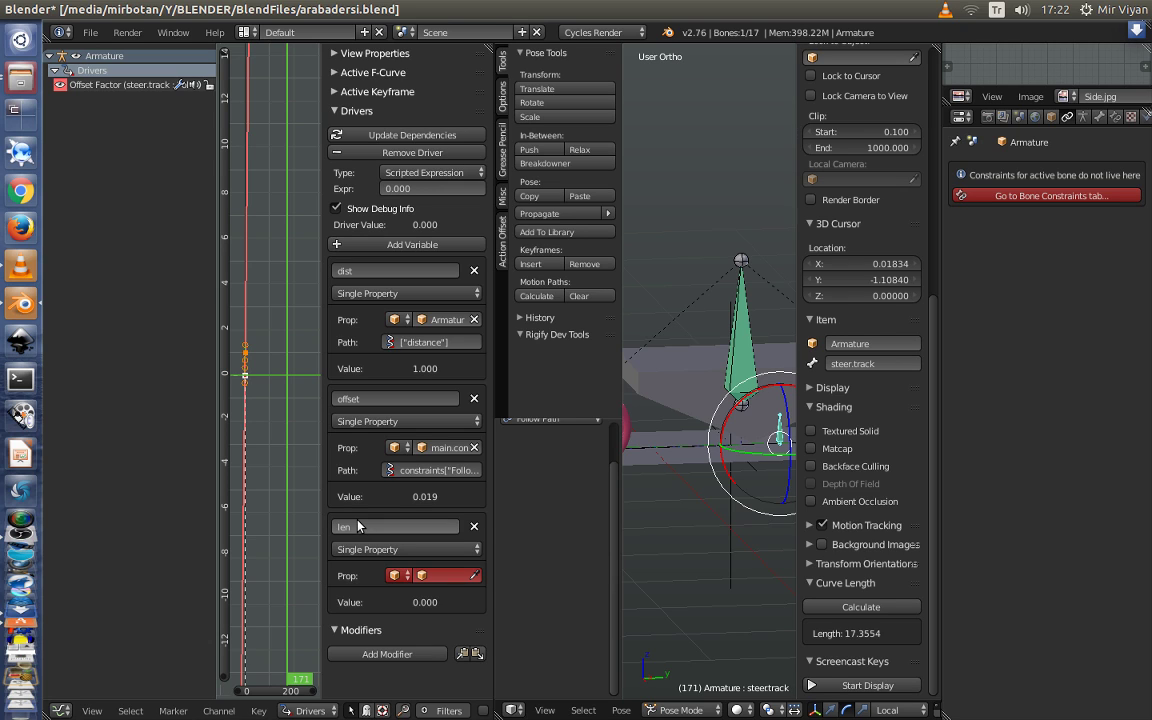
Point the len variable at the Armature's ["pathlen"] property, reading 17.355
{"action": "left_click", "coordinate": [440, 575]}
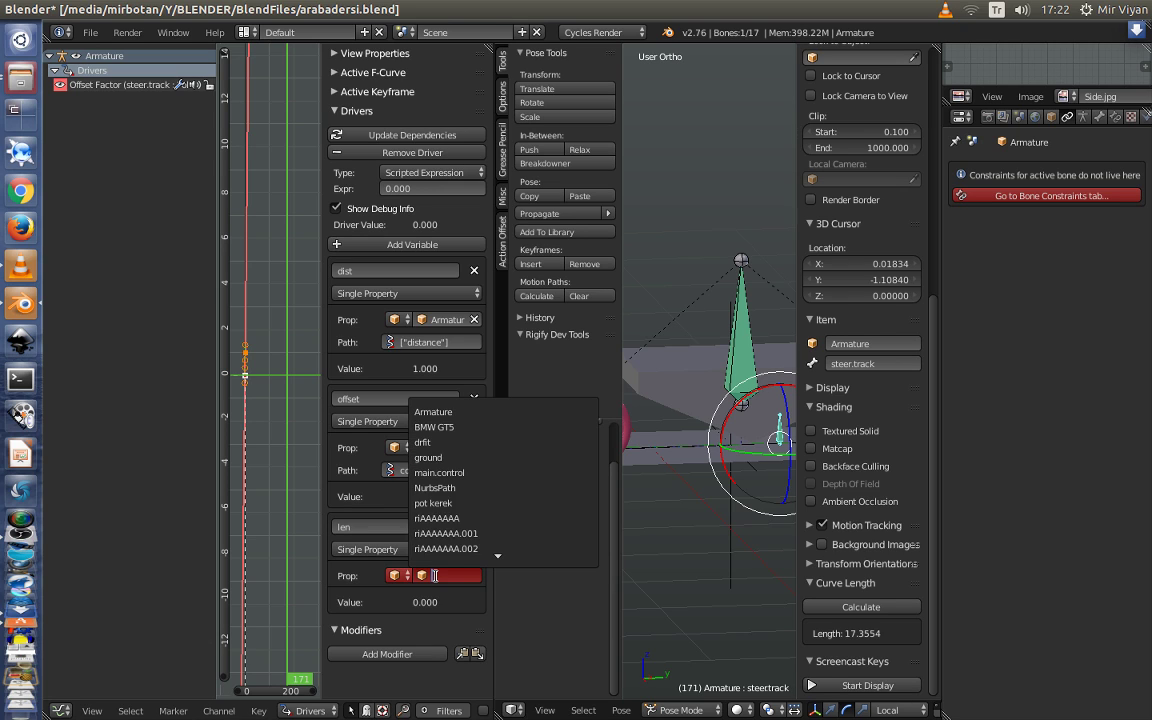
{"action": "left_click", "coordinate": [440, 408]}
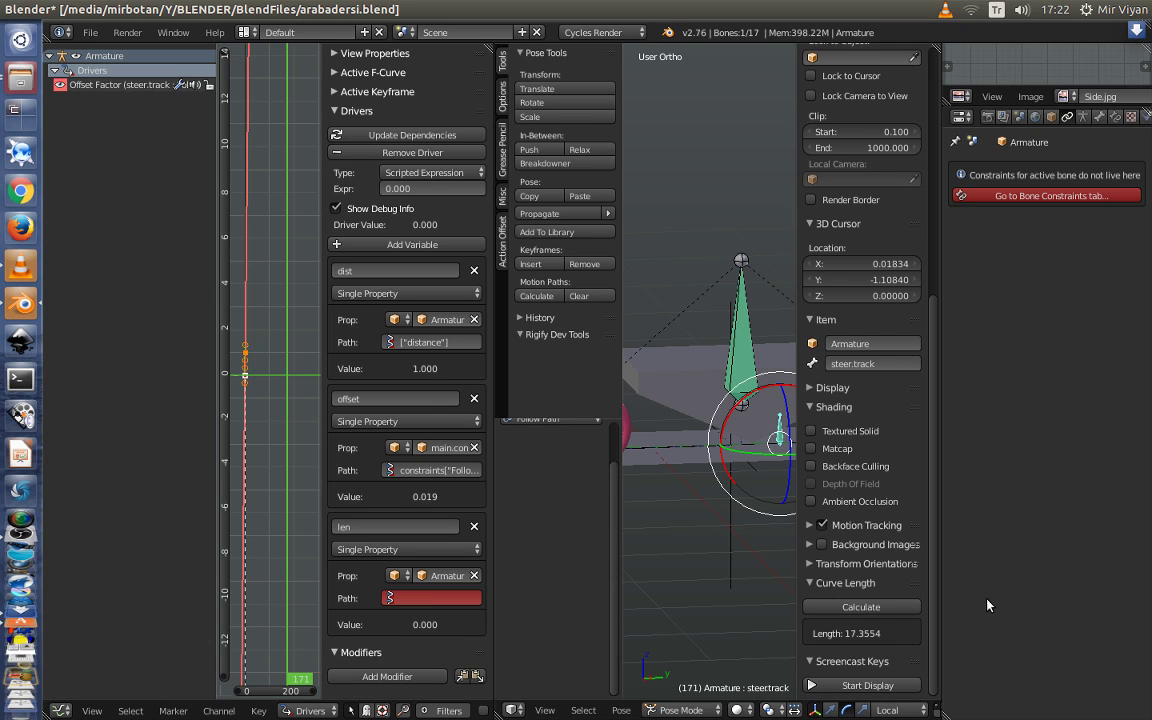
{"action": "left_click", "coordinate": [1050, 118]}
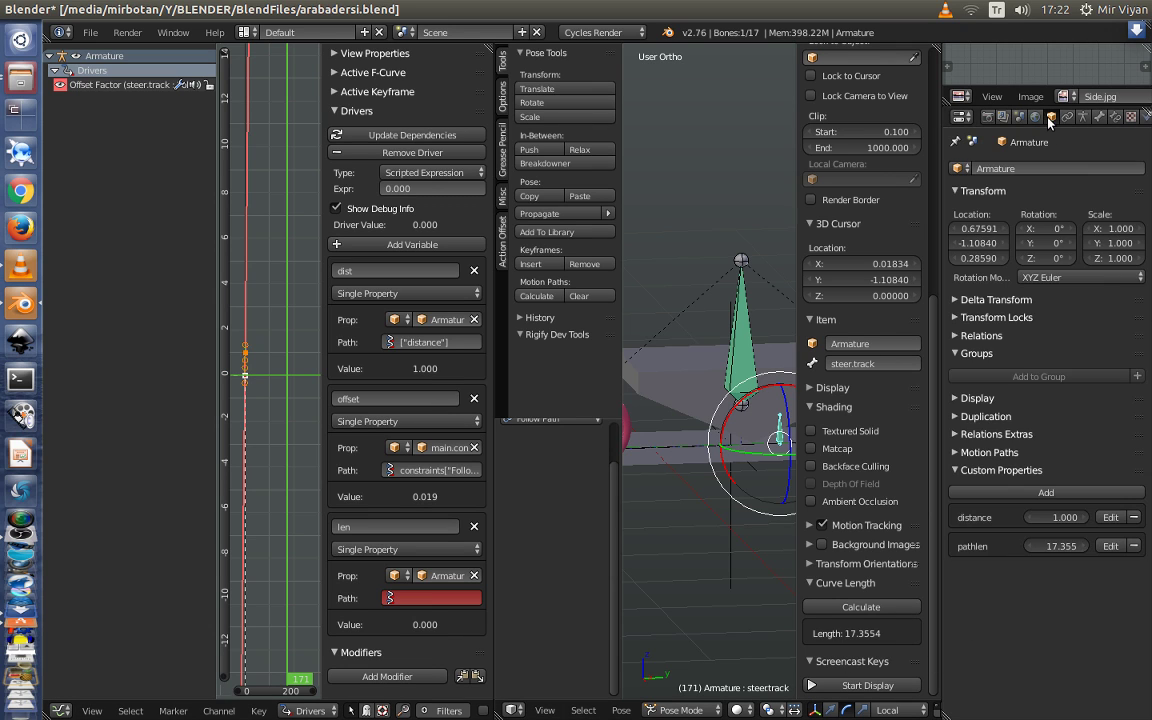
{"action": "right_click", "coordinate": [1050, 547]}
{"action": "left_click", "coordinate": [1016, 546]}
{"action": "left_click", "coordinate": [428, 591]}
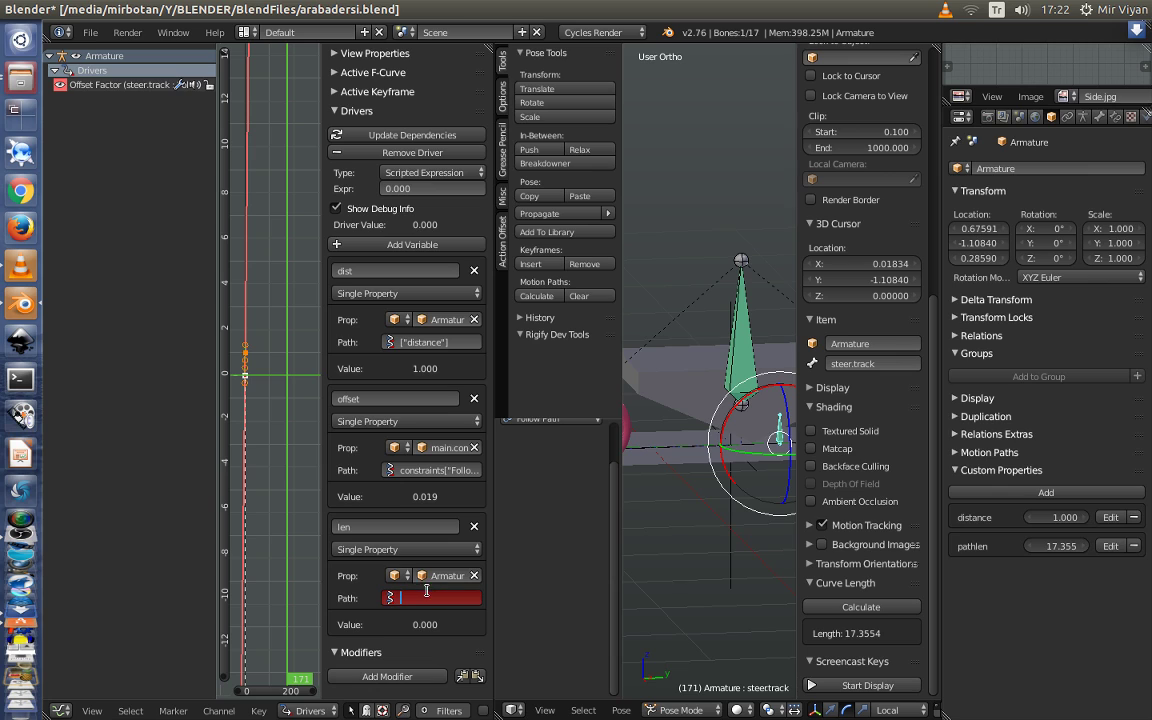
{"action": "key", "text": "ctrl+v"}
{"action": "key", "text": "Return"}
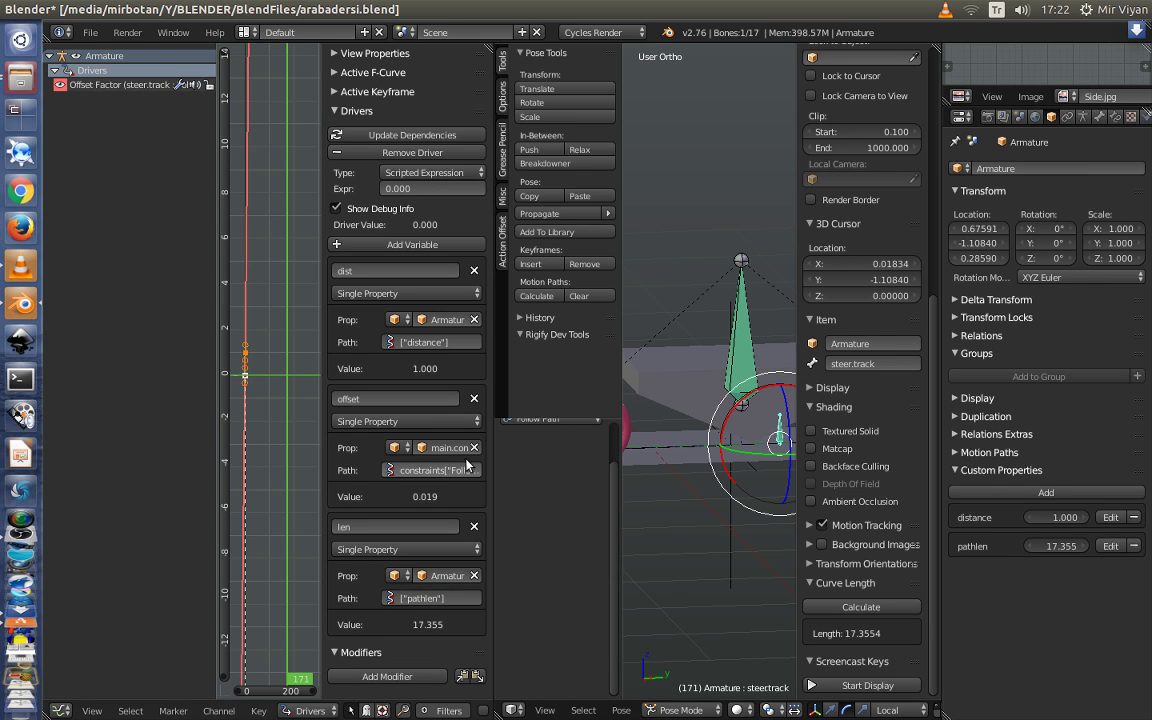
{"action": "left_click", "coordinate": [419, 189]}
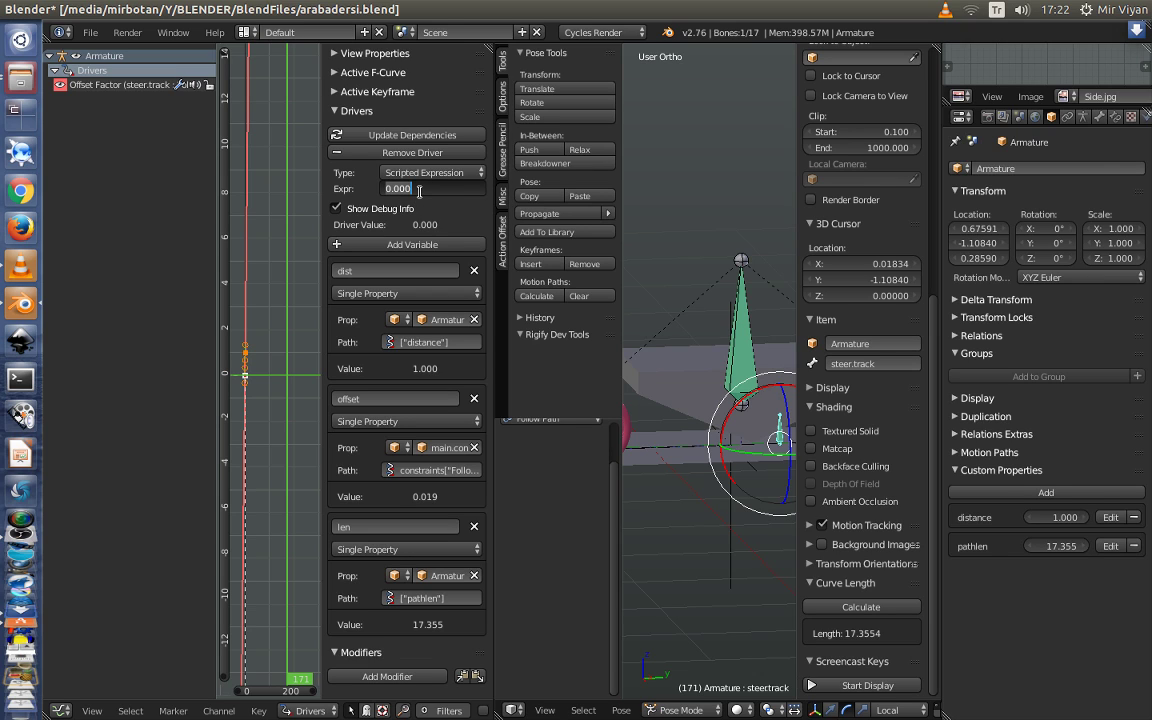
Enter the driver expression (dist/len)+offset, giving a value of 0.077
{"action": "type", "text": "(dist/len)+offset"}
{"action": "key", "text": "Return"}
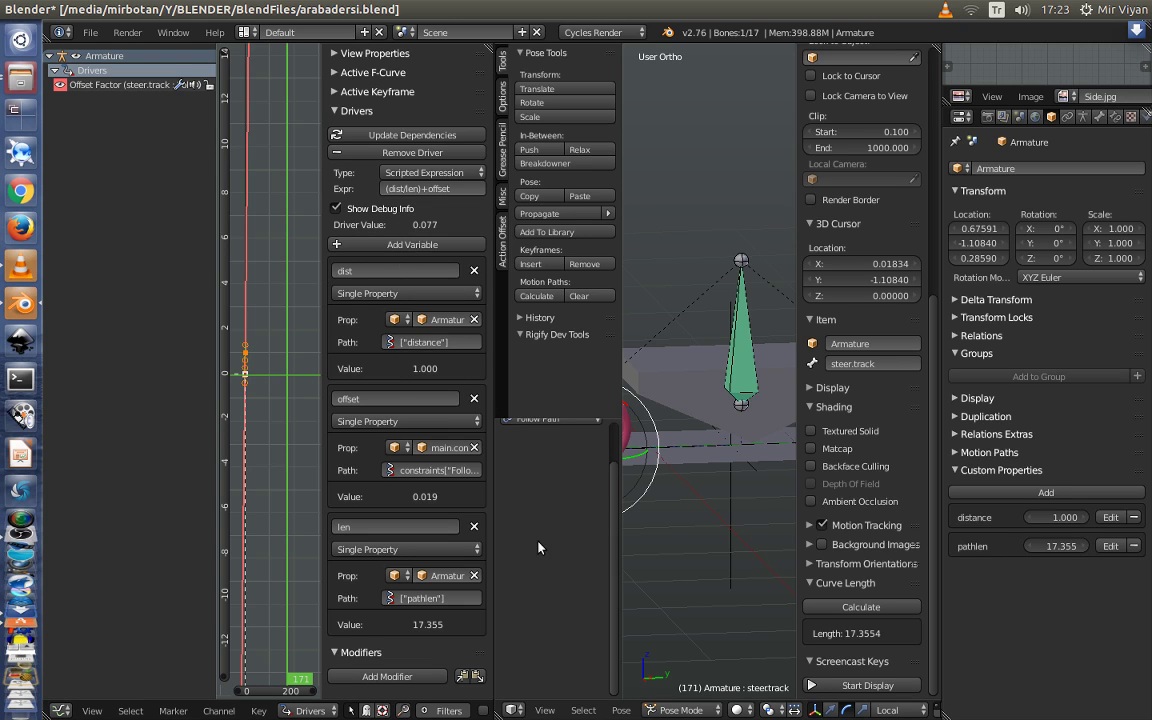
Close the Drivers editor and view the car rig in a full 3D view
{"action": "left_click_drag", "start_coordinate": [495, 509], "coordinate": [412, 509]}
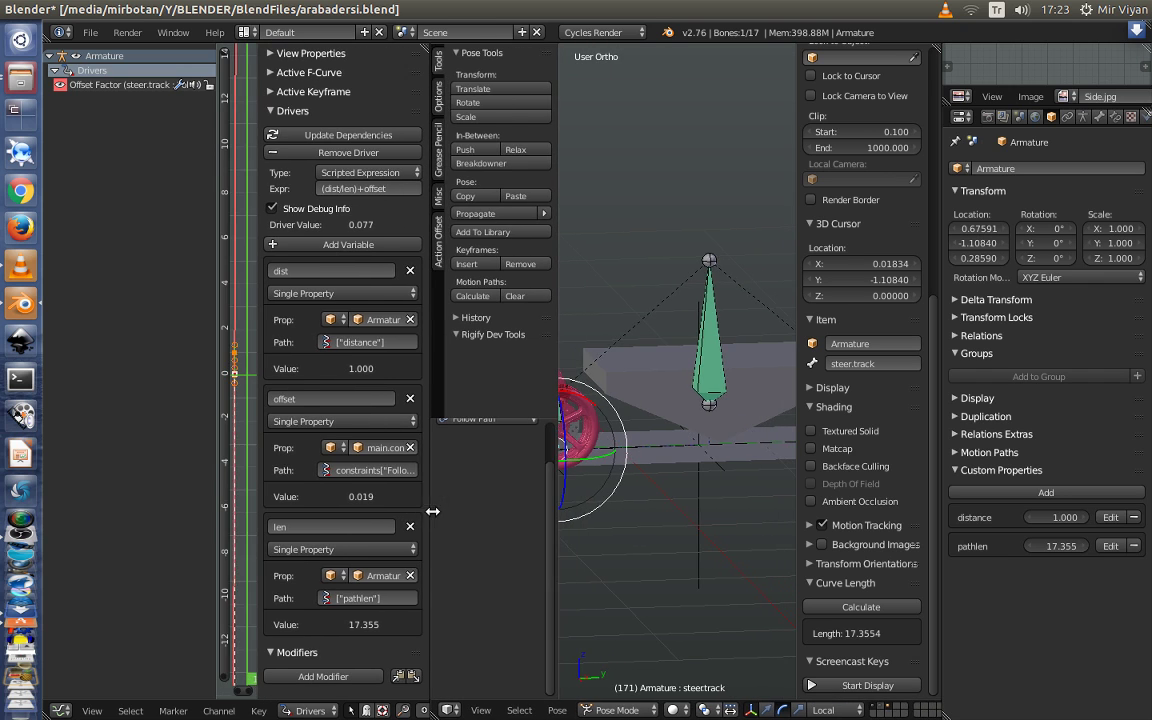
{"action": "scroll", "coordinate": [575, 452], "scroll_direction": "down", "scroll_amount": 4}
{"action": "middle_click_drag", "start_coordinate": [713, 483], "coordinate": [642, 521]}
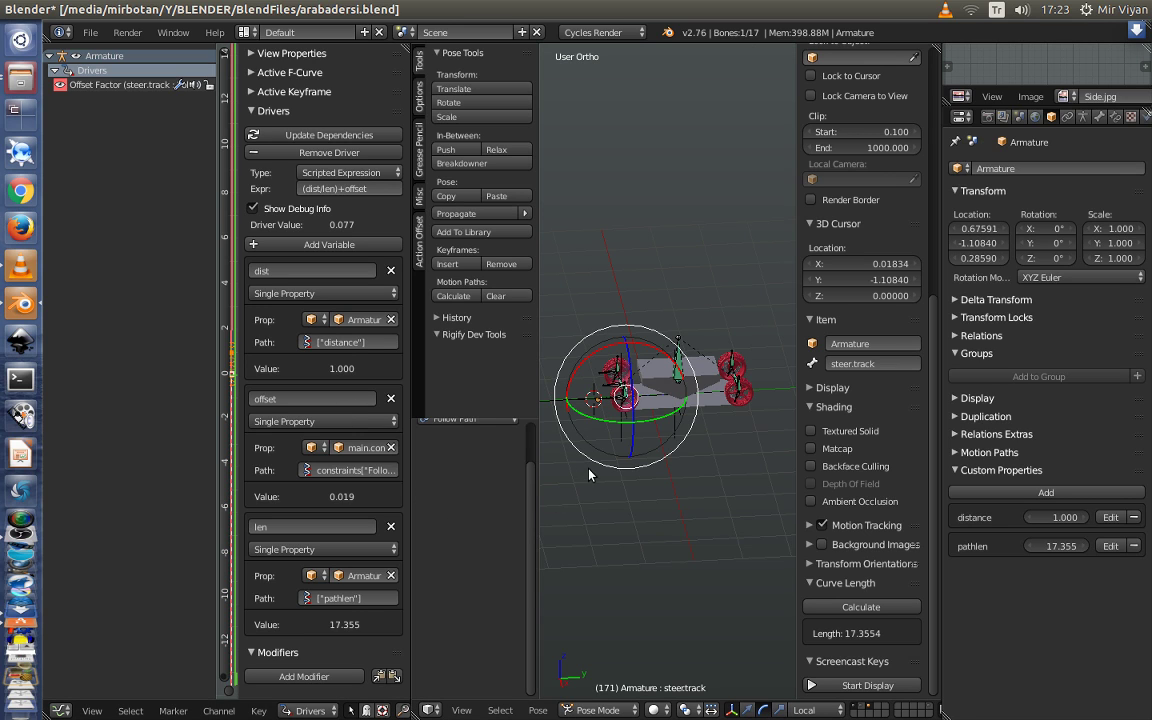
{"action": "scroll", "coordinate": [651, 476], "scroll_direction": "up", "scroll_amount": 5}
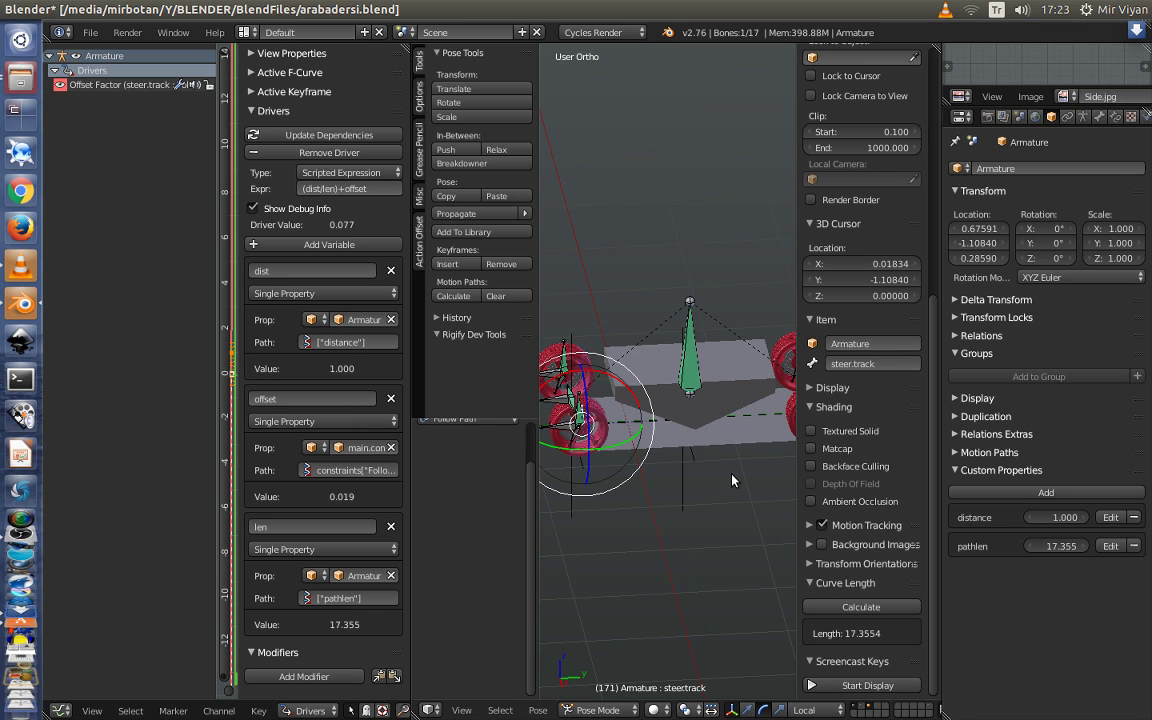
{"action": "scroll", "coordinate": [732, 480], "scroll_direction": "down", "scroll_amount": 3}
{"action": "middle_click_drag", "start_coordinate": [732, 480], "coordinate": [660, 400]}
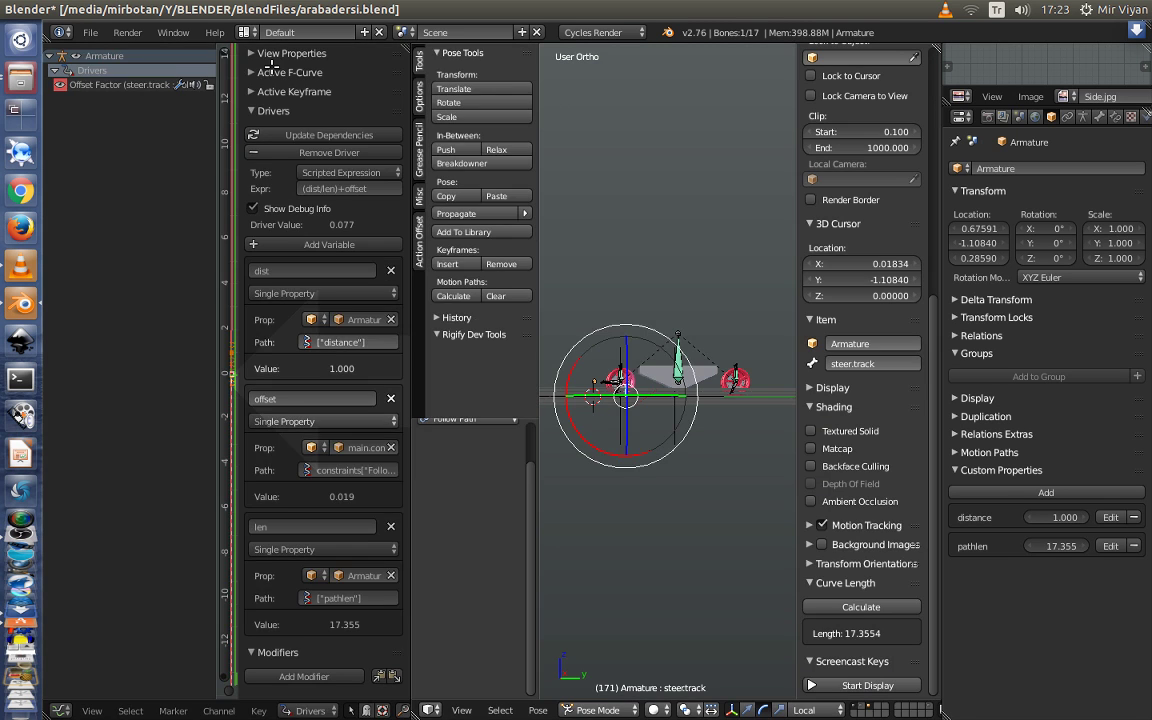
{"action": "left_click_drag", "start_coordinate": [407, 47], "coordinate": [230, 90]}
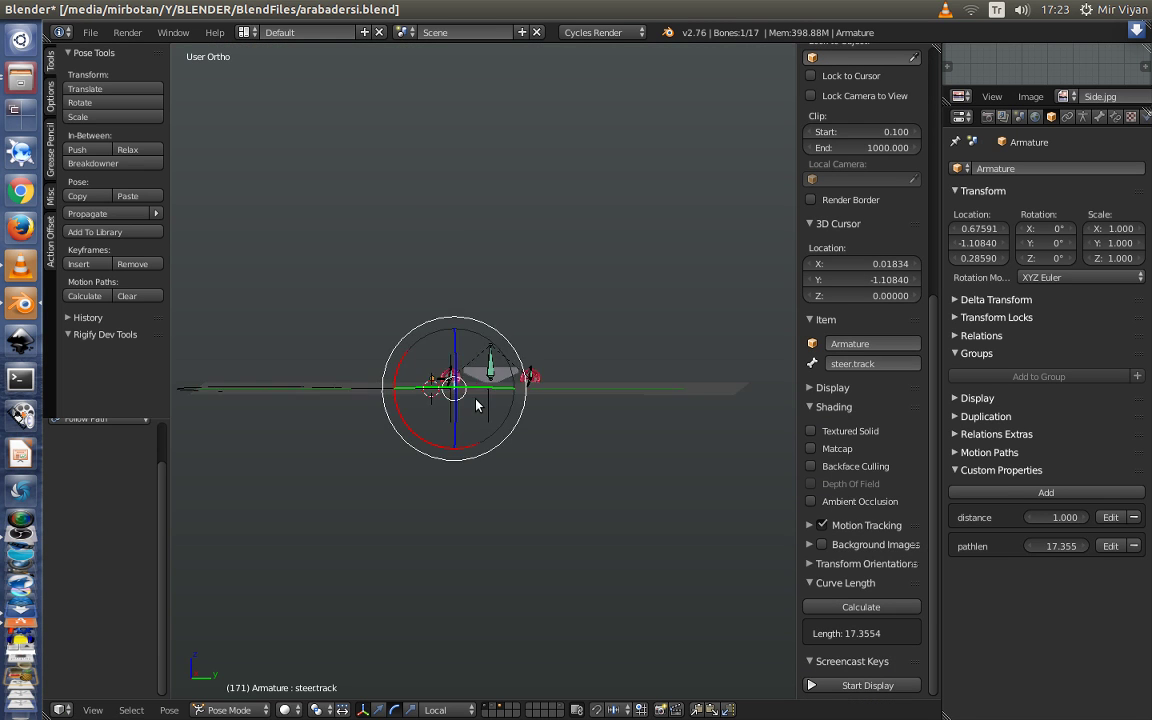
{"action": "mouse_move", "coordinate": [476, 404]}
{"action": "middle_mouse_down"}
{"action": "mouse_move", "coordinate": [452, 382]}
{"action": "mouse_move", "coordinate": [442, 463]}
{"action": "mouse_move", "coordinate": [515, 523]}
{"action": "mouse_move", "coordinate": [419, 452]}
{"action": "mouse_move", "coordinate": [548, 476]}
{"action": "mouse_move", "coordinate": [425, 435]}
{"action": "mouse_move", "coordinate": [419, 455]}
{"action": "mouse_move", "coordinate": [432, 473]}
{"action": "mouse_move", "coordinate": [399, 527]}
{"action": "mouse_move", "coordinate": [410, 460]}
{"action": "middle_mouse_up"}
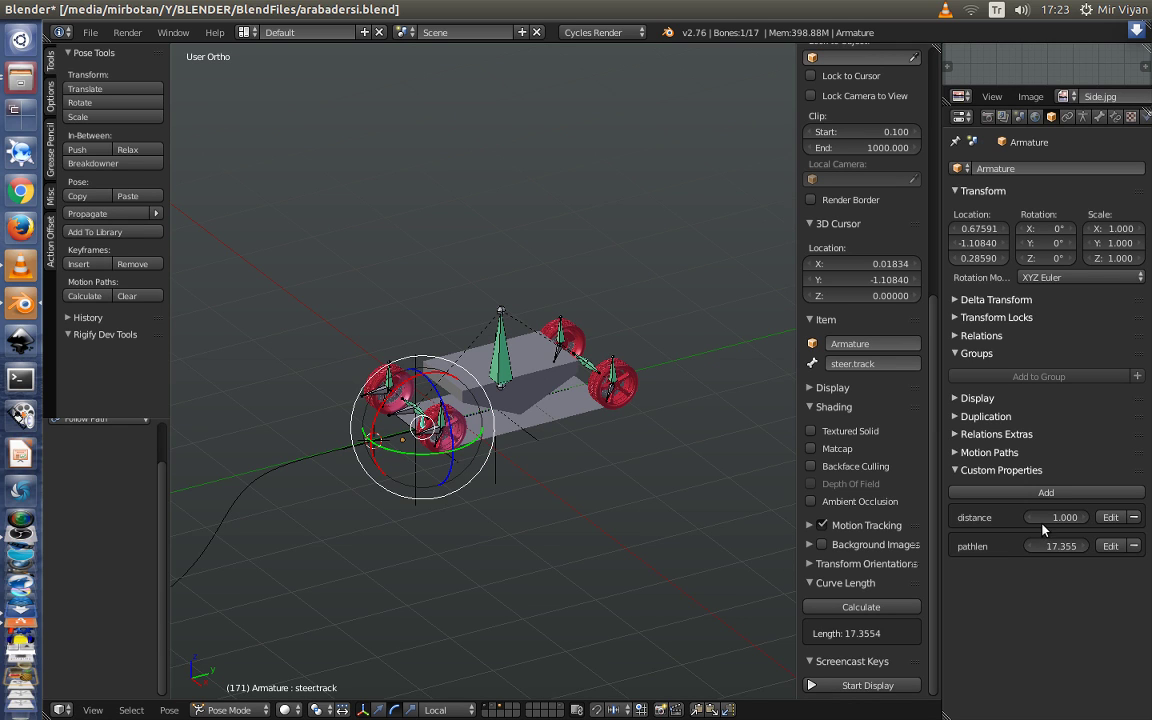
Raise the distance property to 2.780 so steer.track slides ahead along the path
{"action": "left_click_drag", "start_coordinate": [1043, 518], "coordinate": [1120, 518]}
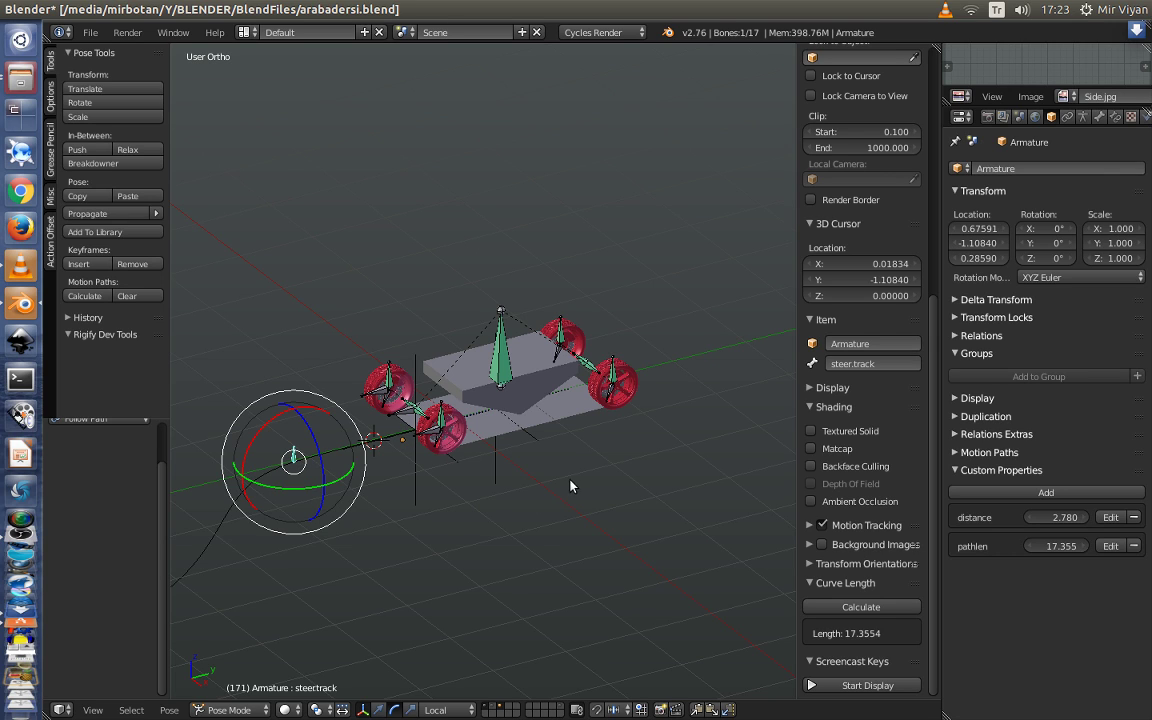
{"action": "scroll", "coordinate": [440, 485], "scroll_direction": "up", "scroll_amount": 1}
{"action": "scroll", "coordinate": [494, 507], "scroll_direction": "up", "scroll_amount": 2}
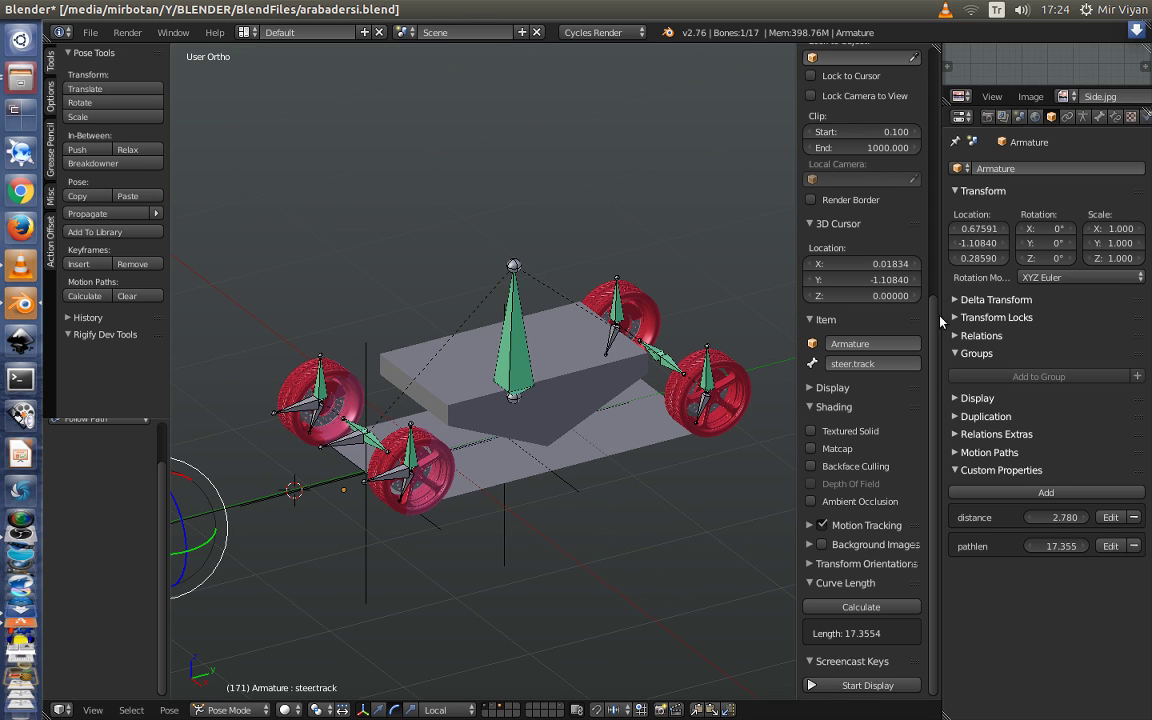
{"action": "right_click", "coordinate": [450, 468]}
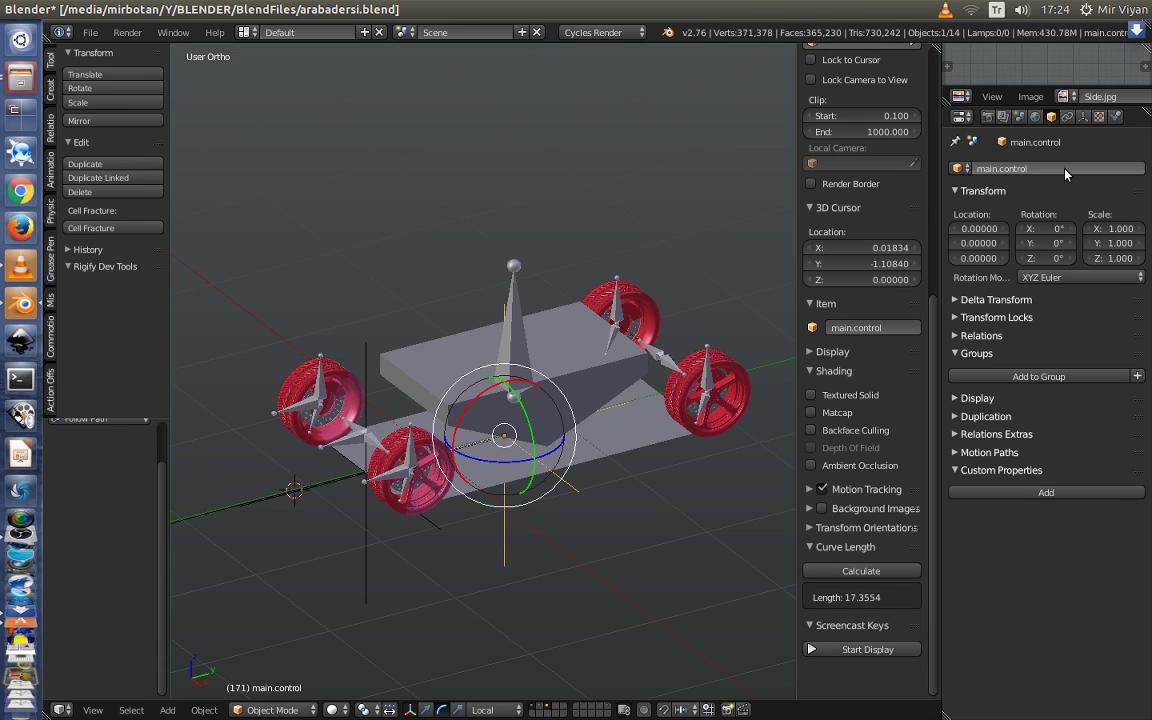
Change main.control's Follow Path offset from 0.019 to 0.188 to advance the car
{"action": "left_click", "coordinate": [1068, 118]}
{"action": "scroll", "coordinate": [716, 444], "scroll_direction": "down", "scroll_amount": 5}
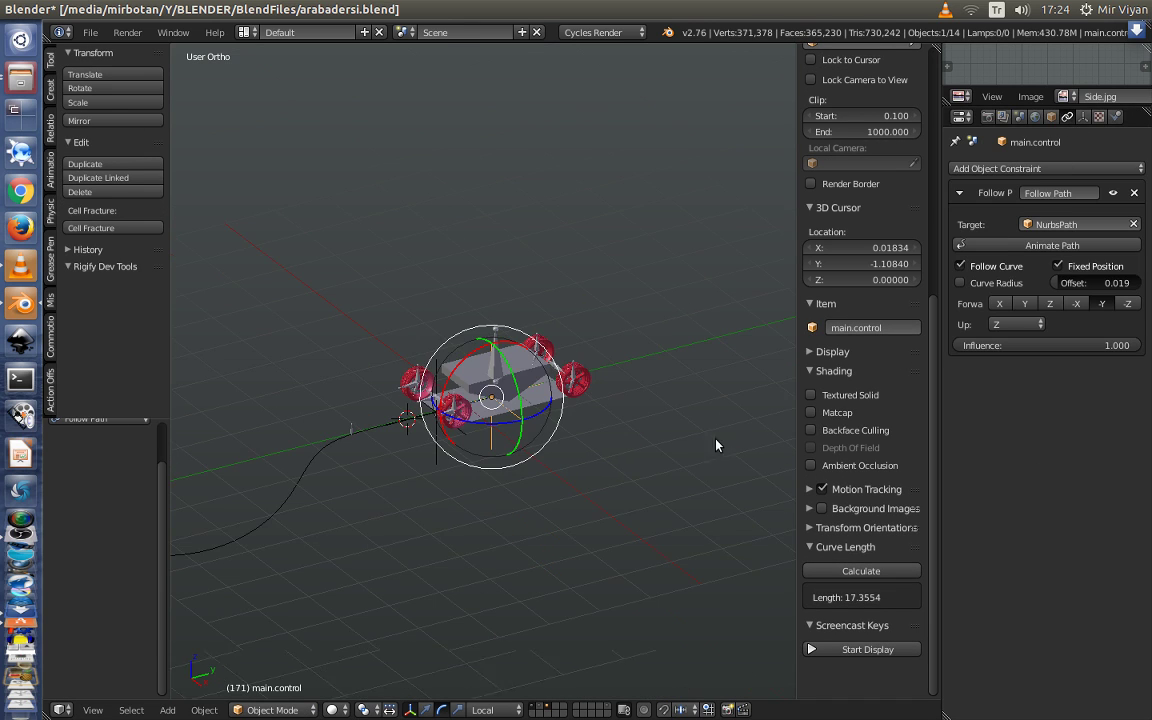
{"action": "middle_click_drag", "start_coordinate": [645, 458], "coordinate": [539, 406]}
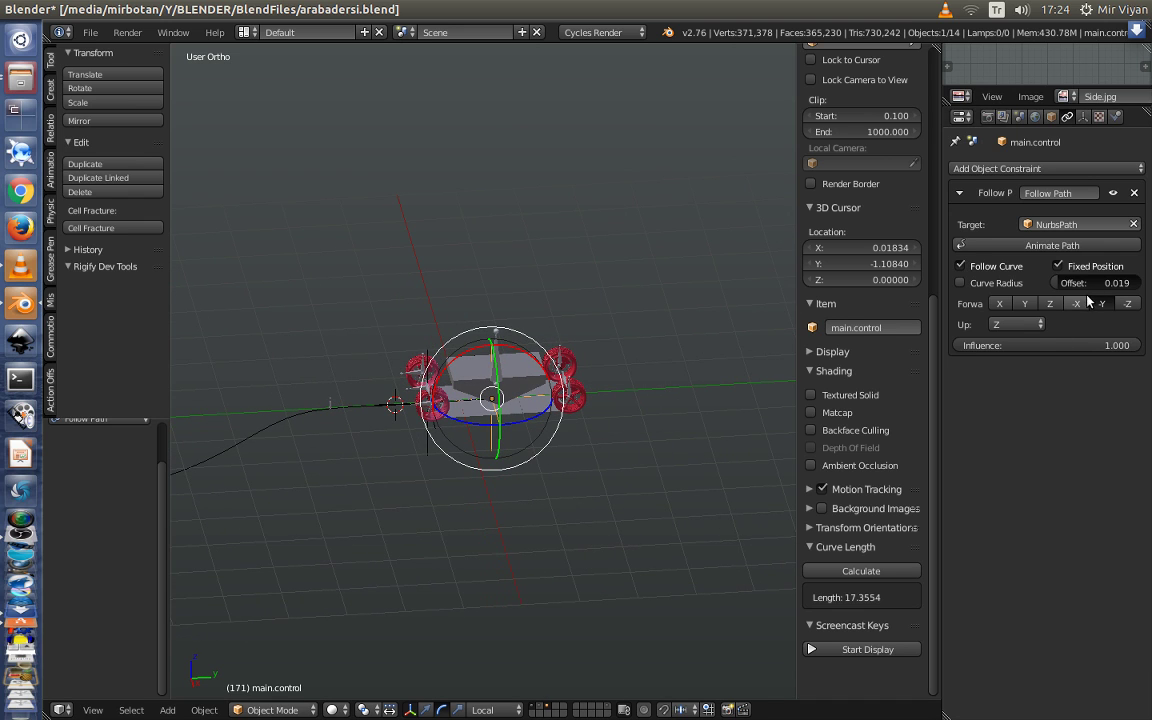
{"action": "mouse_move", "coordinate": [1095, 283]}
{"action": "left_mouse_down"}
{"action": "mouse_move", "coordinate": [1140, 283]}
{"action": "mouse_move", "coordinate": [1100, 283]}
{"action": "left_mouse_up"}
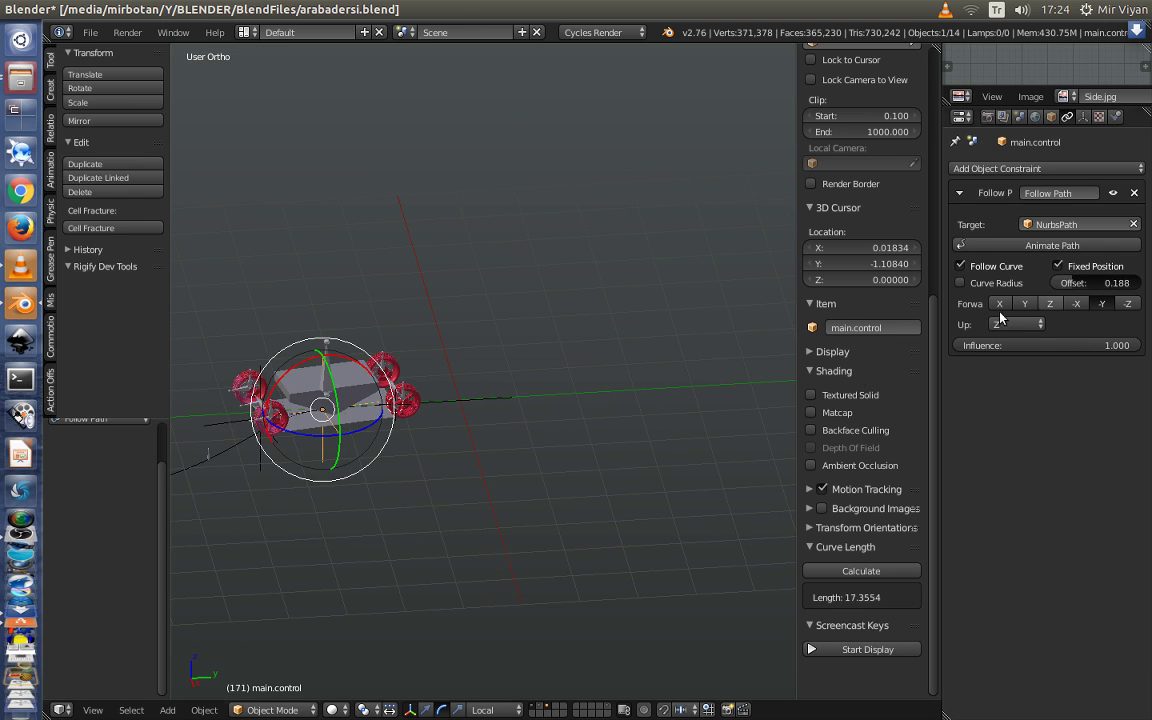
{"action": "mouse_move", "coordinate": [548, 496]}
{"action": "middle_mouse_down", "text": "shift"}
{"action": "mouse_move", "coordinate": [581, 506]}
{"action": "mouse_move", "coordinate": [537, 527]}
{"action": "mouse_move", "coordinate": [556, 543]}
{"action": "middle_mouse_up", "text": "shift"}
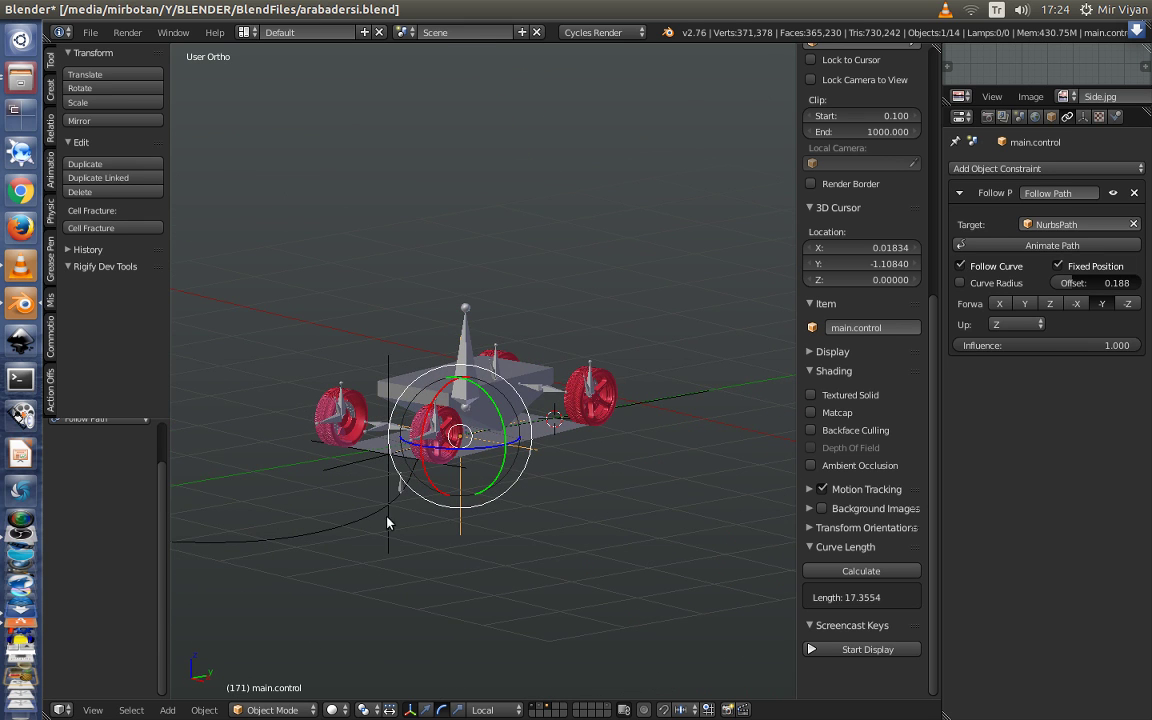
{"action": "middle_click_drag", "start_coordinate": [473, 580], "coordinate": [384, 516]}
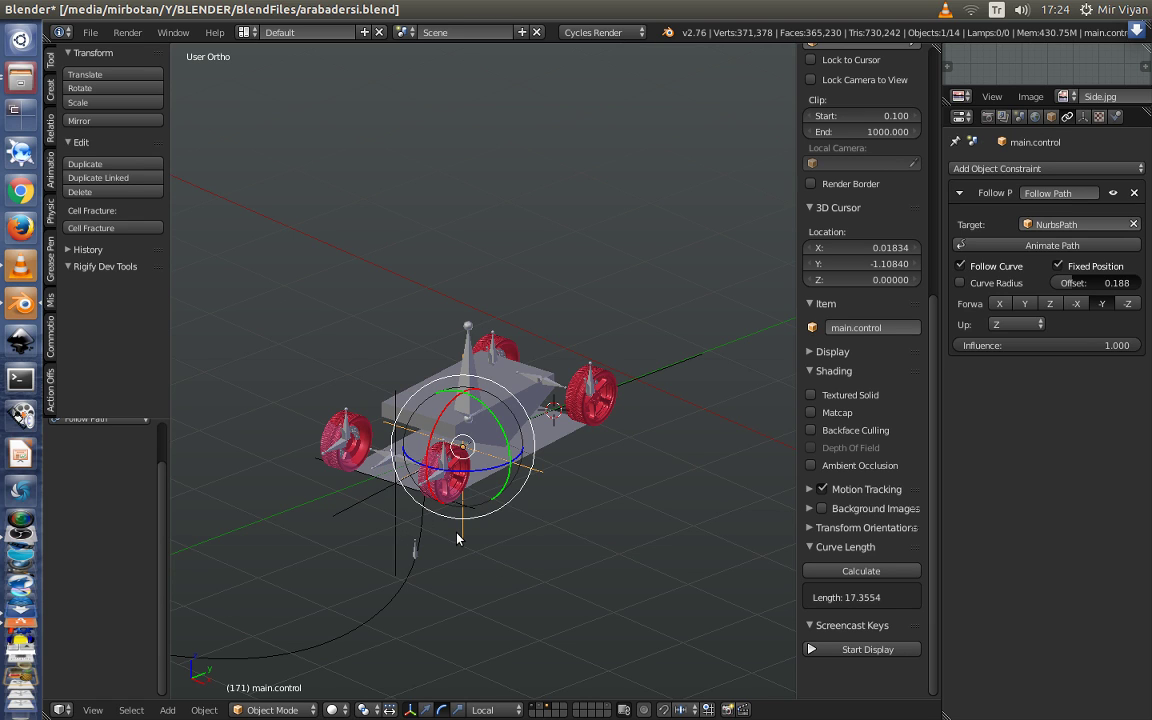
{"action": "scroll", "coordinate": [463, 453], "scroll_direction": "up", "scroll_amount": 5}
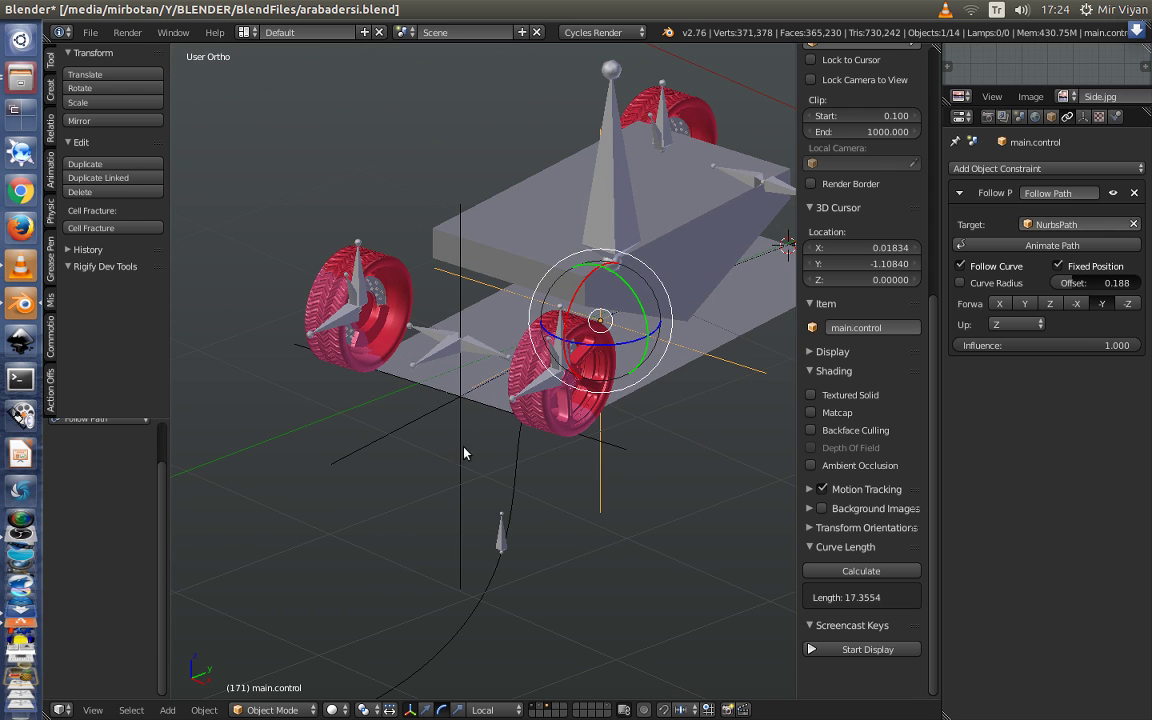
Add a Locked Track constraint to steer.pointer targeting the Armature's steer.track bone
{"action": "right_click", "coordinate": [439, 362]}
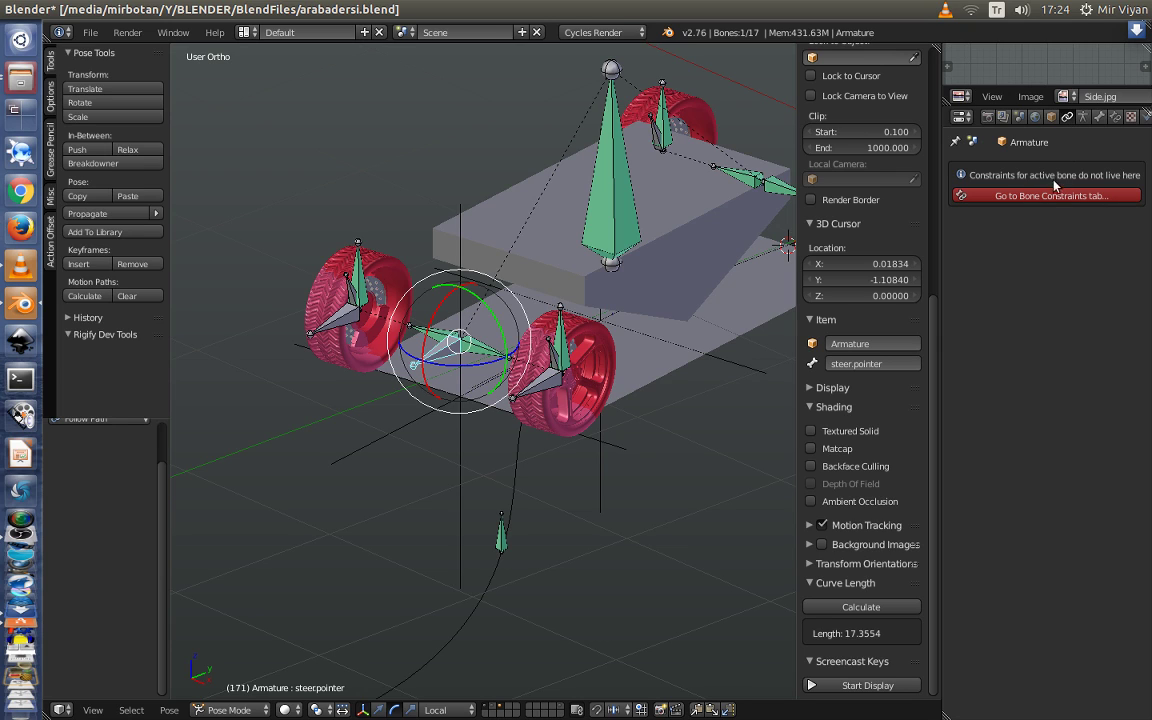
{"action": "left_click", "coordinate": [1116, 118]}
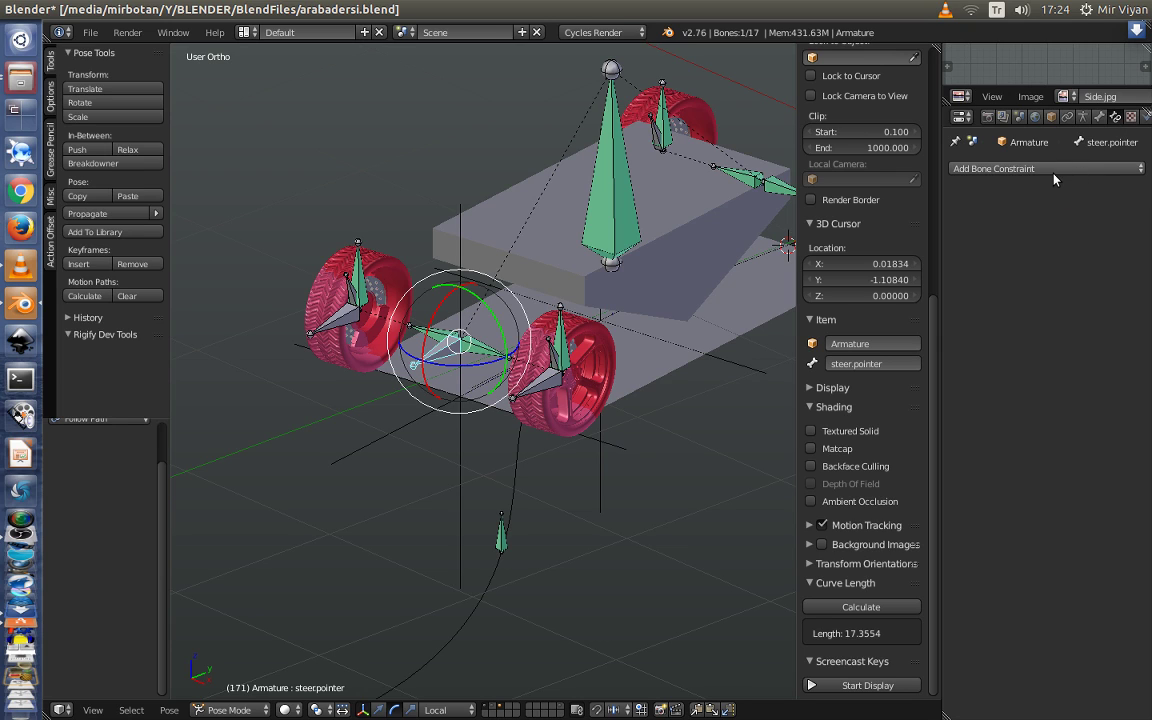
{"action": "left_click", "coordinate": [995, 168]}
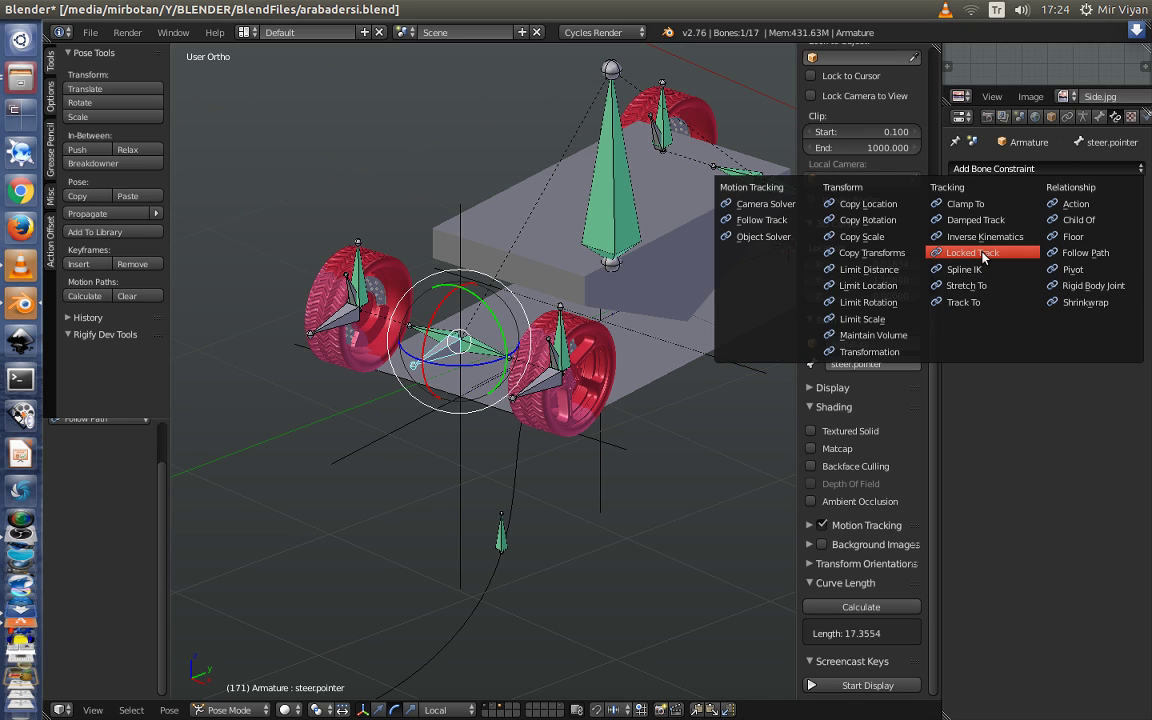
{"action": "left_click", "coordinate": [968, 258]}
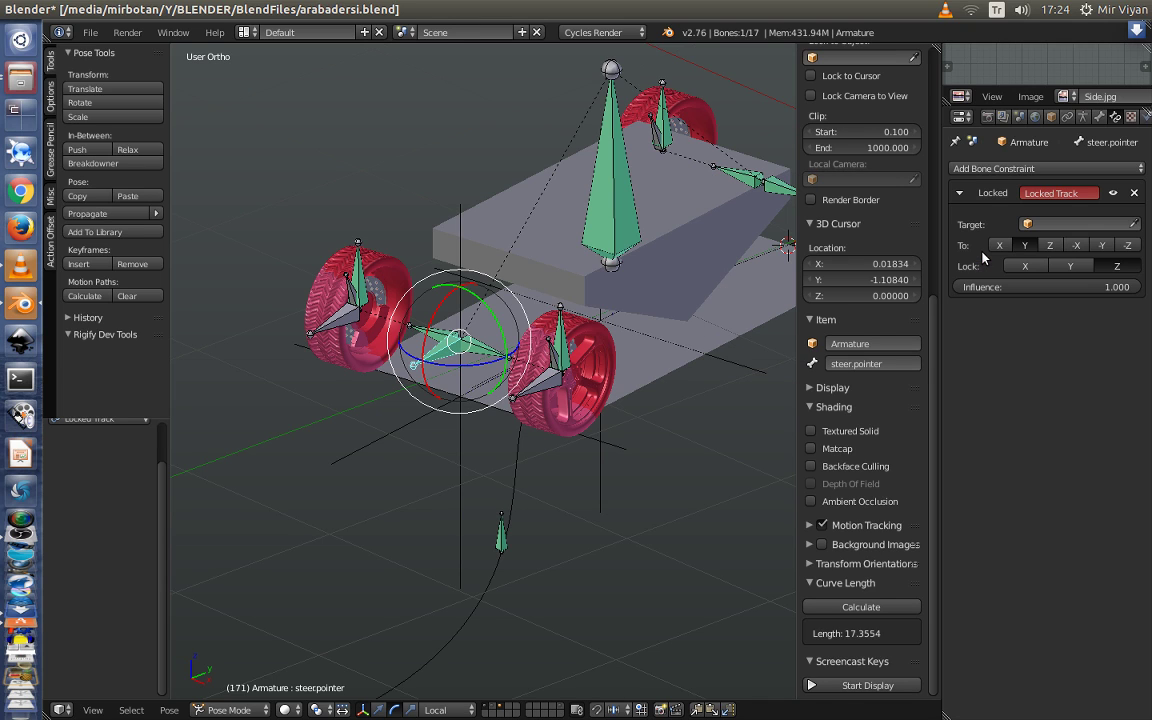
{"action": "left_click", "coordinate": [1046, 225]}
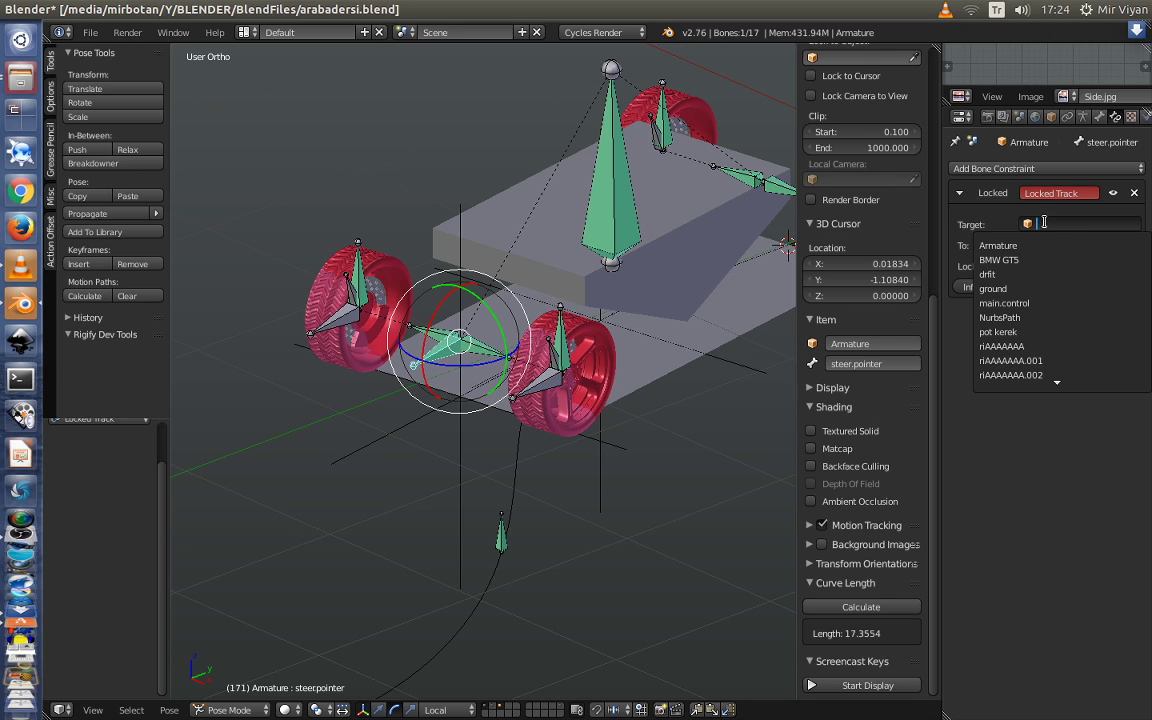
{"action": "left_click", "coordinate": [1027, 240]}
{"action": "left_click", "coordinate": [1058, 244]}
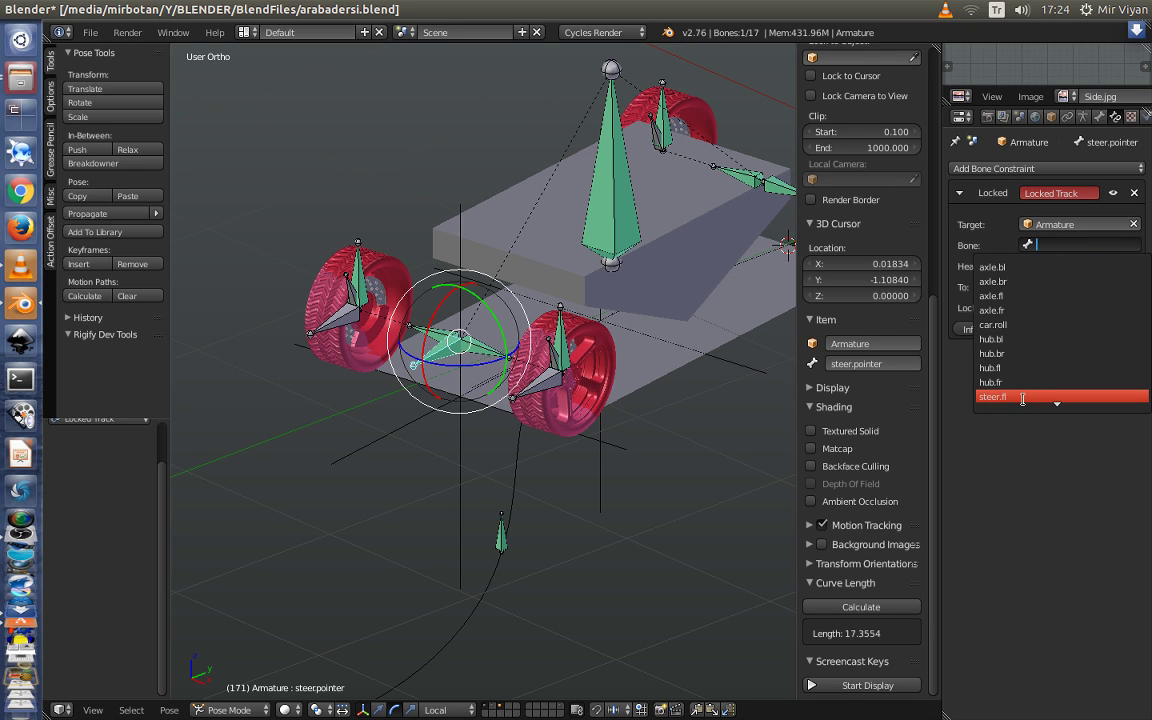
{"action": "type", "text": "s"}
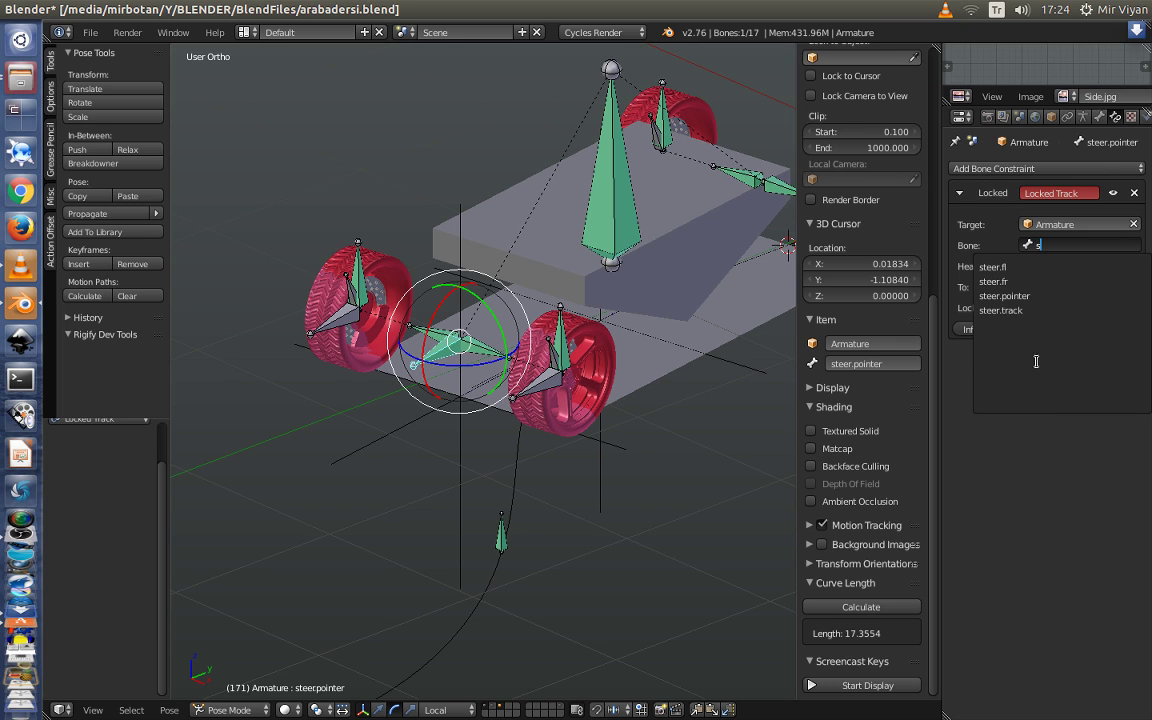
{"action": "left_click", "coordinate": [1020, 312]}
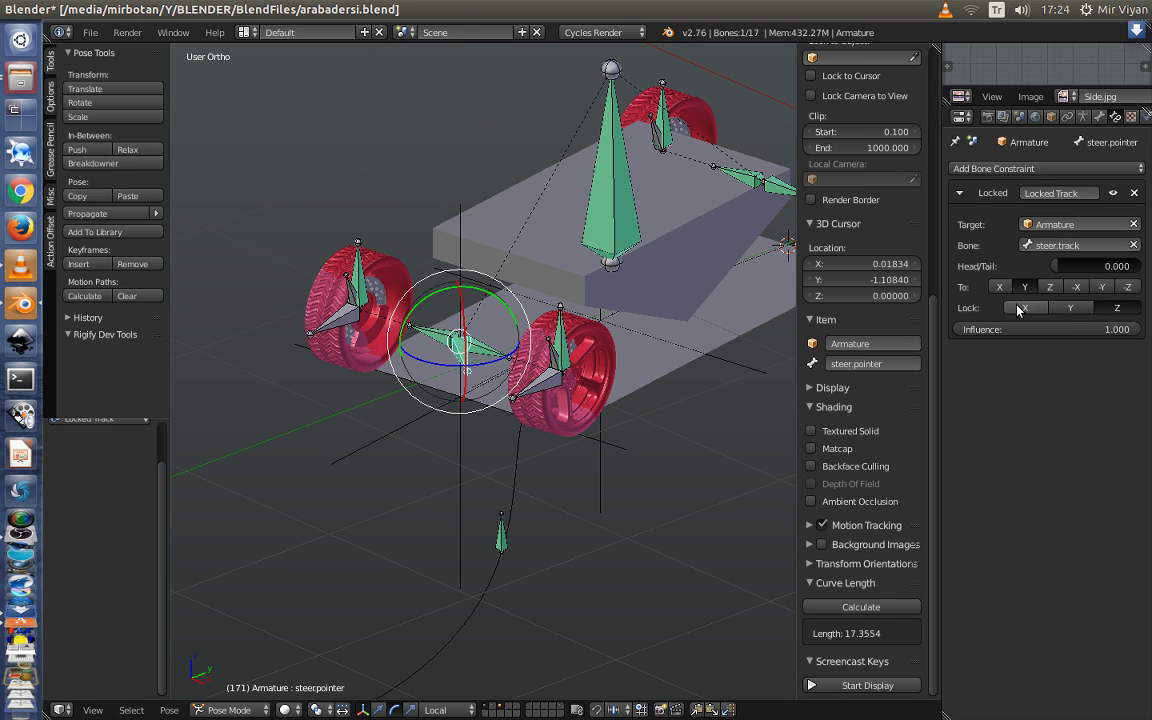
{"action": "middle_click_drag", "start_coordinate": [621, 415], "coordinate": [681, 483]}
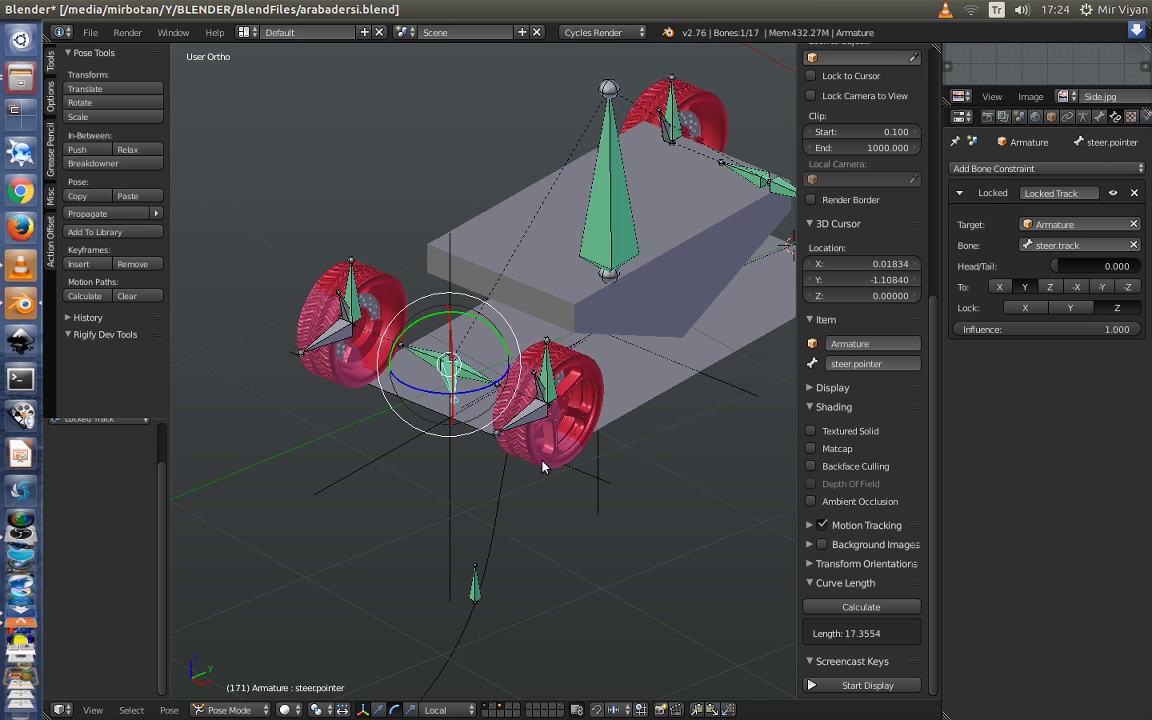
{"action": "mouse_move", "coordinate": [543, 467]}
{"action": "middle_mouse_down"}
{"action": "mouse_move", "coordinate": [515, 394]}
{"action": "mouse_move", "coordinate": [593, 352]}
{"action": "middle_mouse_up"}
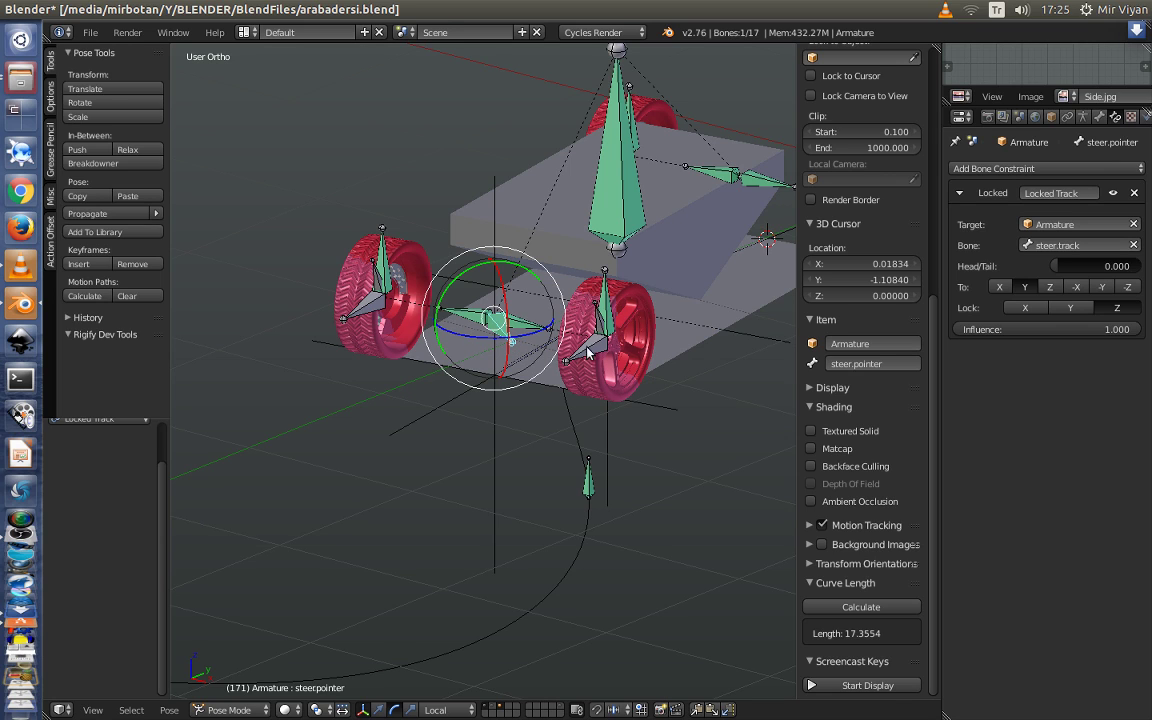
Add a Copy Rotation bone constraint to the steer.fl bone
{"action": "right_click", "coordinate": [588, 352]}
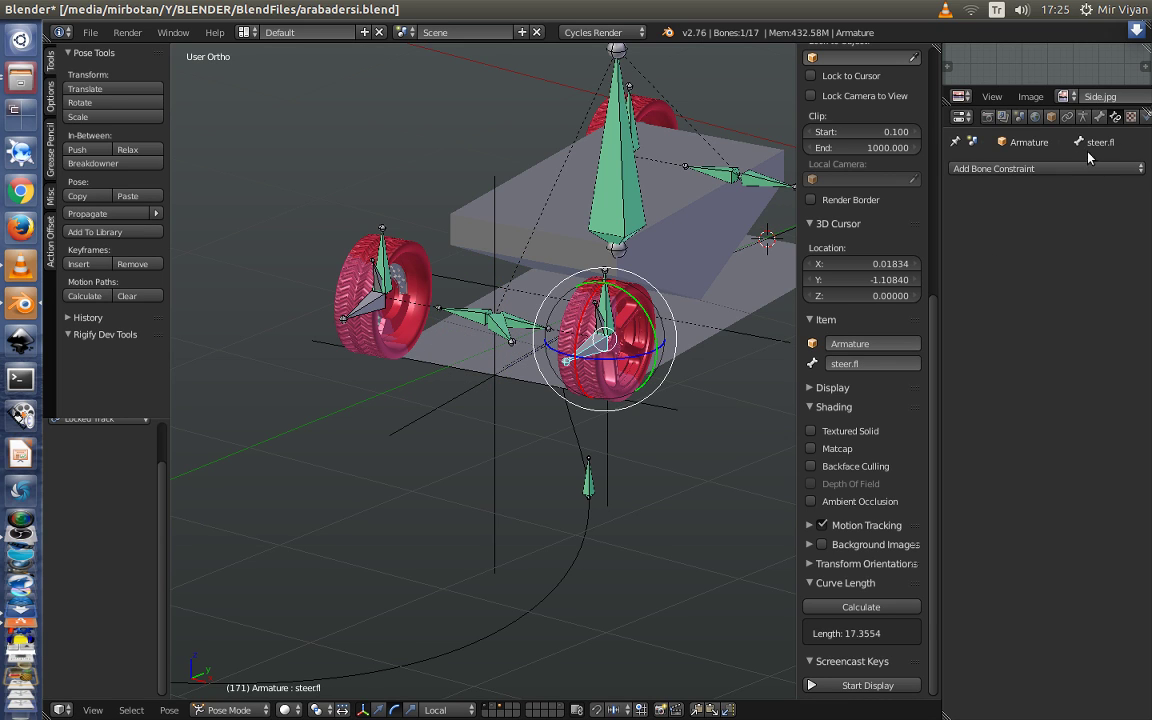
{"action": "left_click", "coordinate": [1067, 117]}
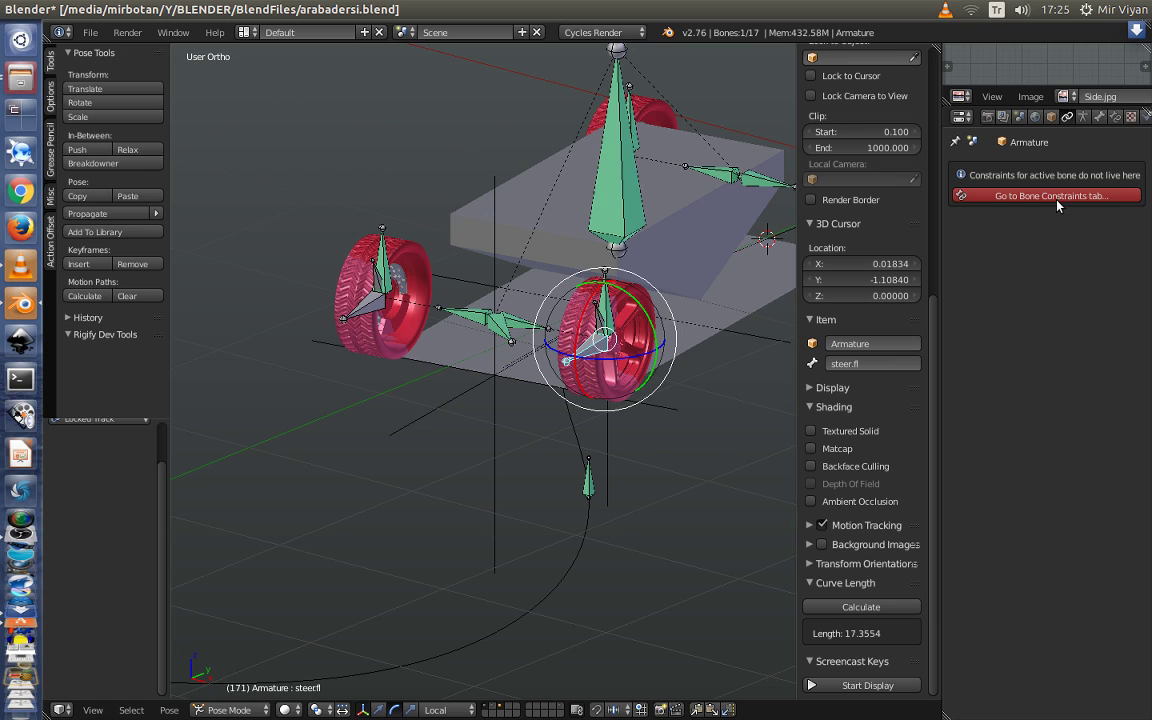
{"action": "left_click", "coordinate": [1116, 118]}
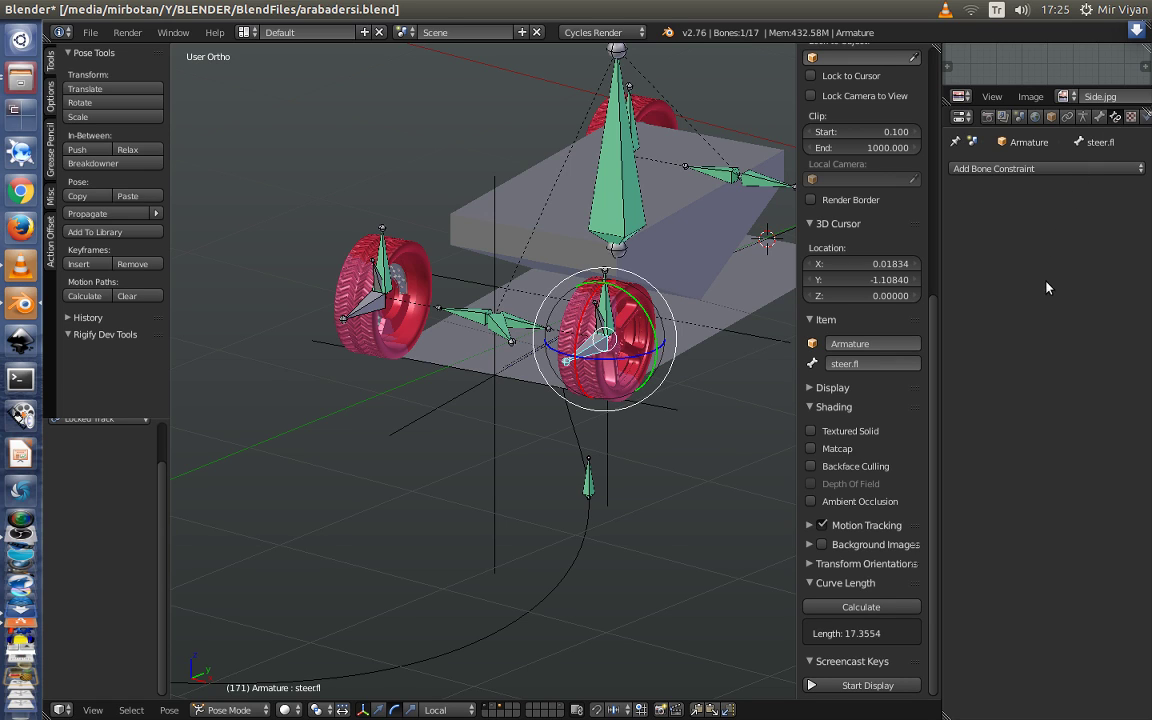
{"action": "left_click", "coordinate": [1000, 168]}
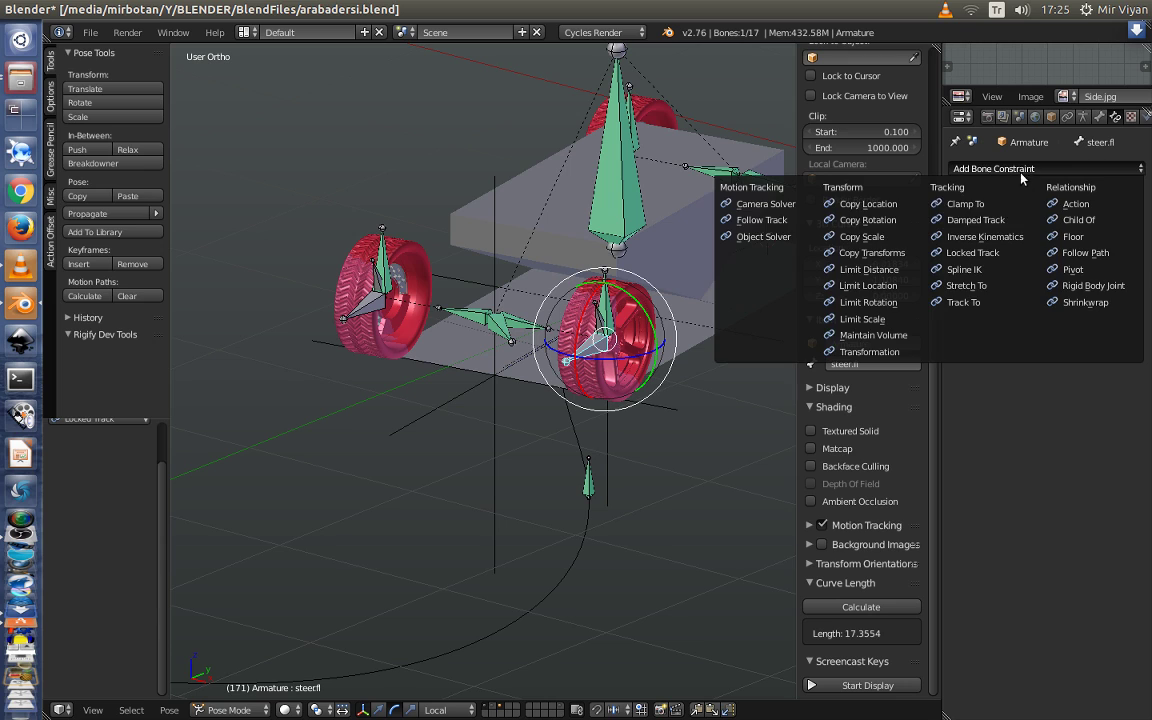
{"action": "left_click", "coordinate": [876, 221]}
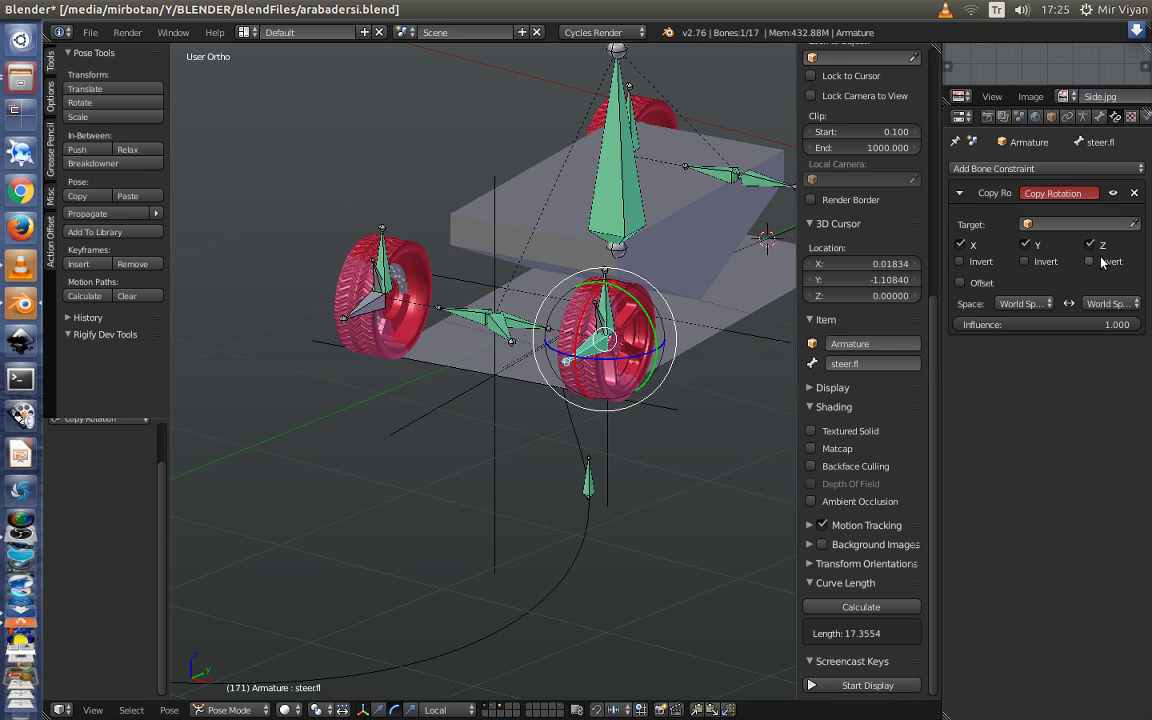
Set the Copy Rotation target to the Armature's steer.pointer bone
{"action": "left_click", "coordinate": [1020, 303]}
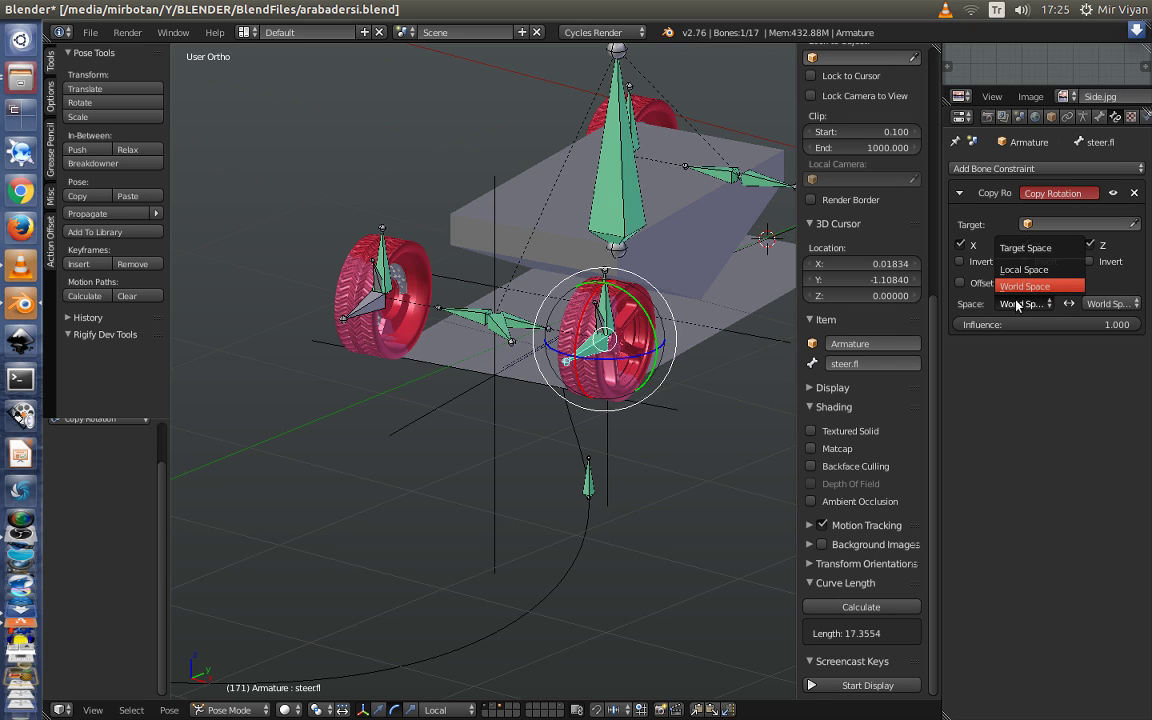
{"action": "left_click", "coordinate": [1040, 225]}
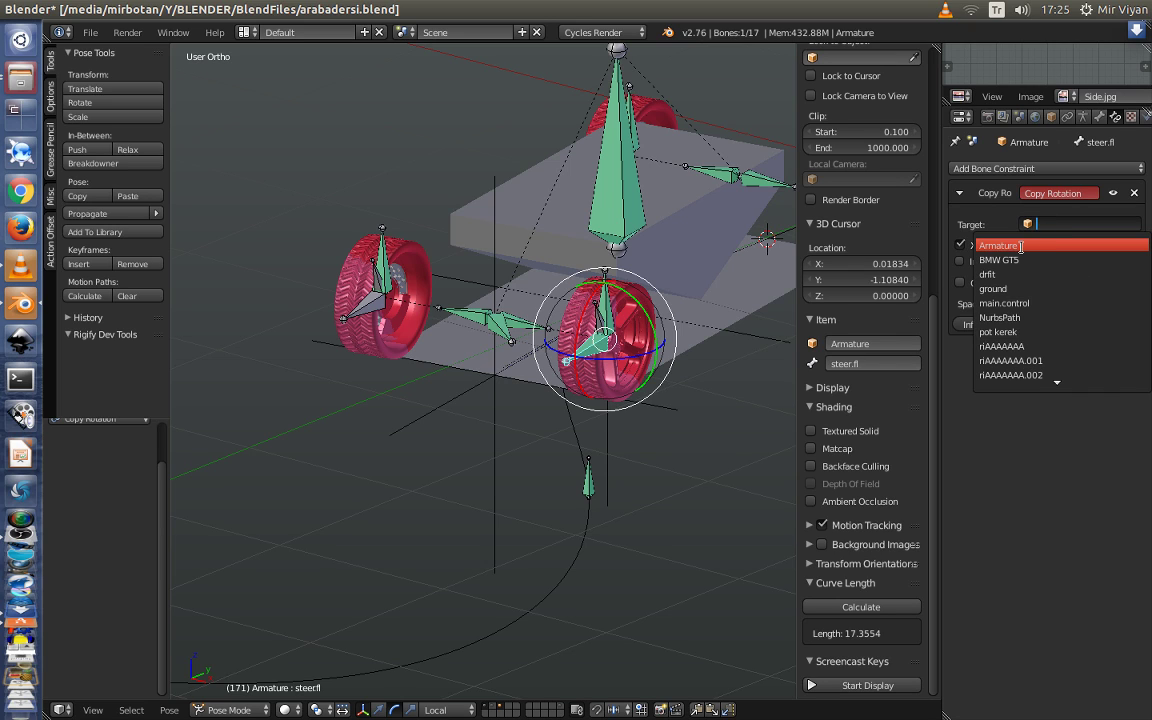
{"action": "left_click", "coordinate": [1020, 246]}
{"action": "left_click", "coordinate": [1047, 245]}
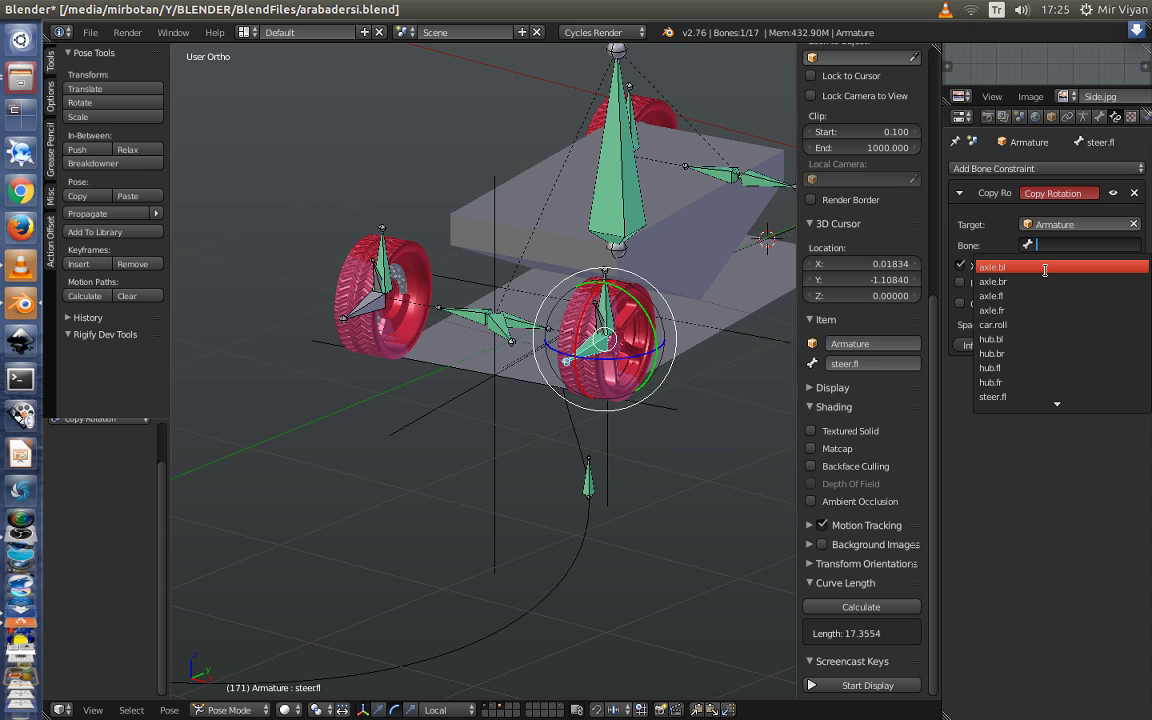
{"action": "type", "text": "s"}
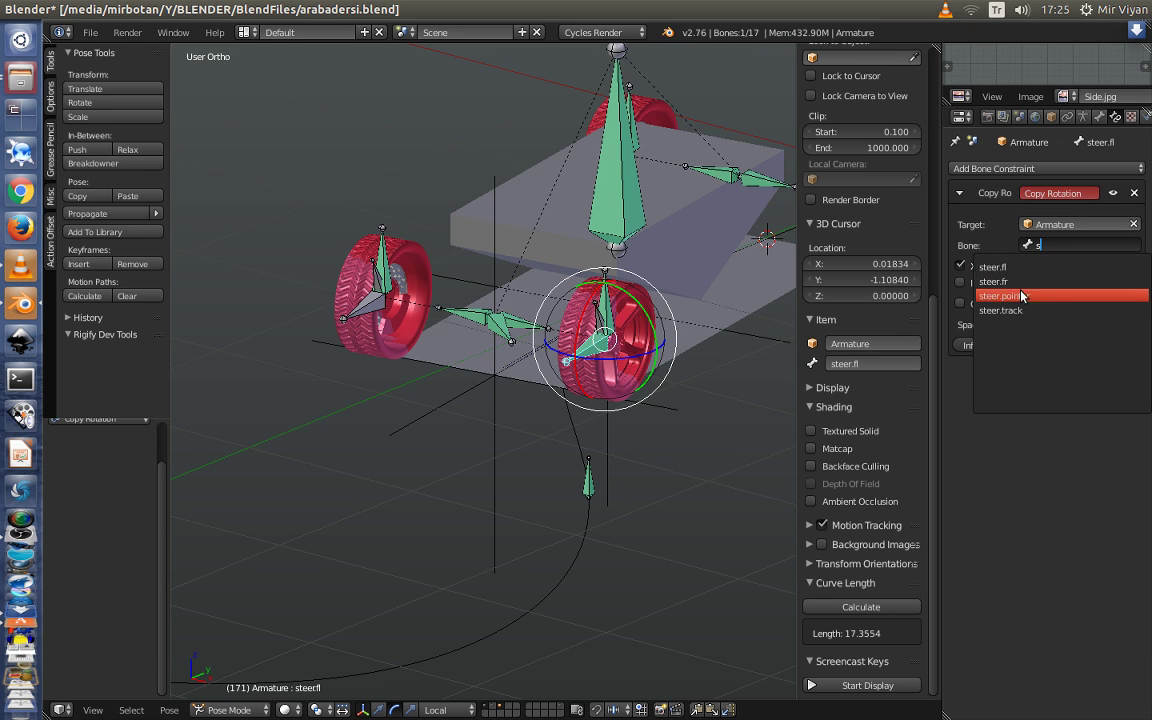
{"action": "left_click", "coordinate": [1022, 295]}
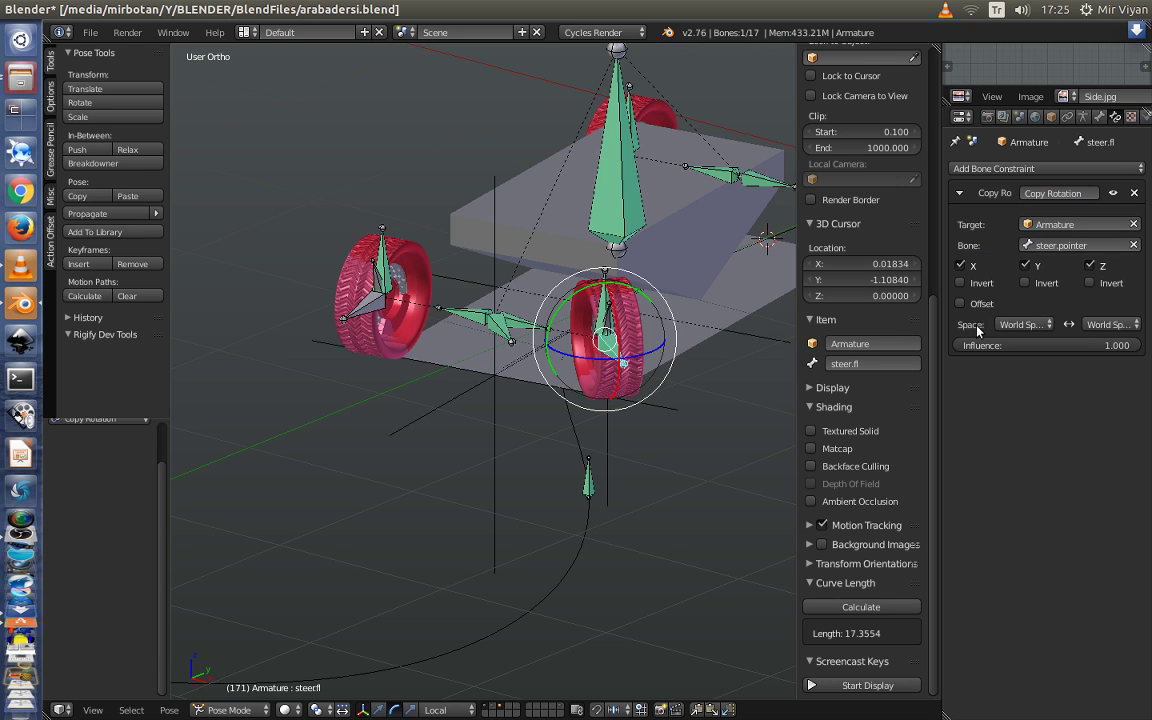
Set both target and owner spaces to Pose Space and check the wheel's rotation
{"action": "left_click", "coordinate": [1020, 324]}
{"action": "left_click", "coordinate": [992, 286]}
{"action": "left_click", "coordinate": [1110, 324]}
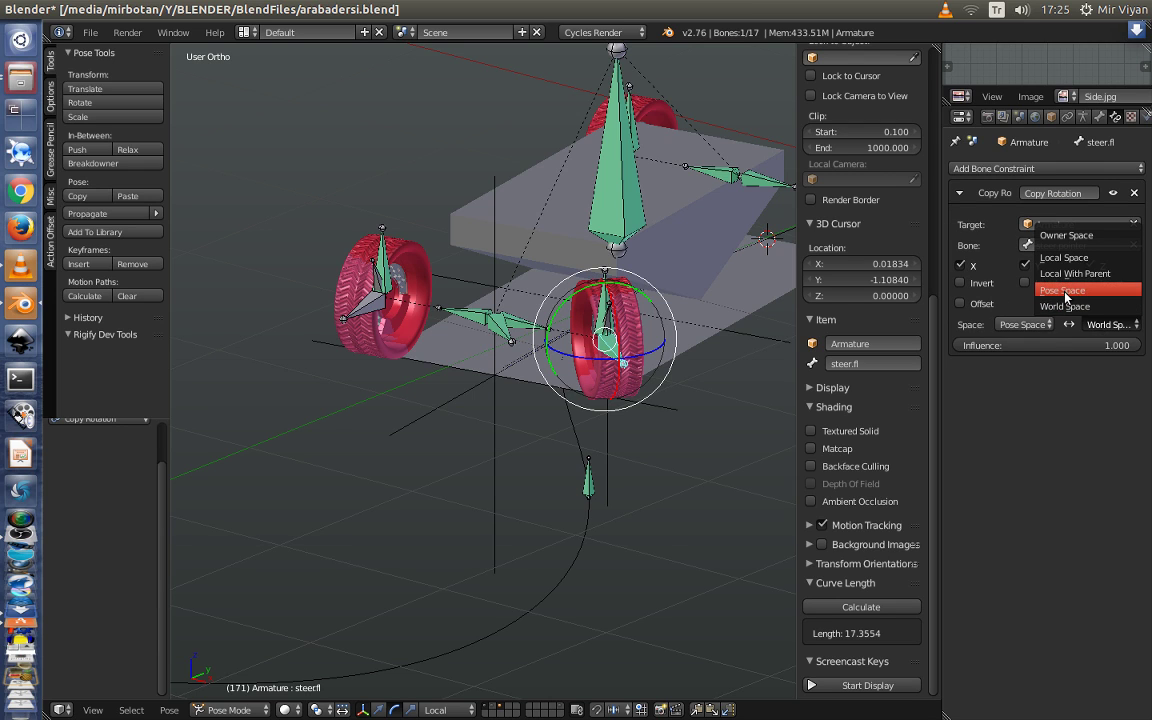
{"action": "left_click", "coordinate": [1066, 292]}
{"action": "mouse_move", "coordinate": [624, 390]}
{"action": "middle_mouse_down"}
{"action": "mouse_move", "coordinate": [527, 437]}
{"action": "mouse_move", "coordinate": [585, 477]}
{"action": "mouse_move", "coordinate": [585, 445]}
{"action": "middle_mouse_up"}
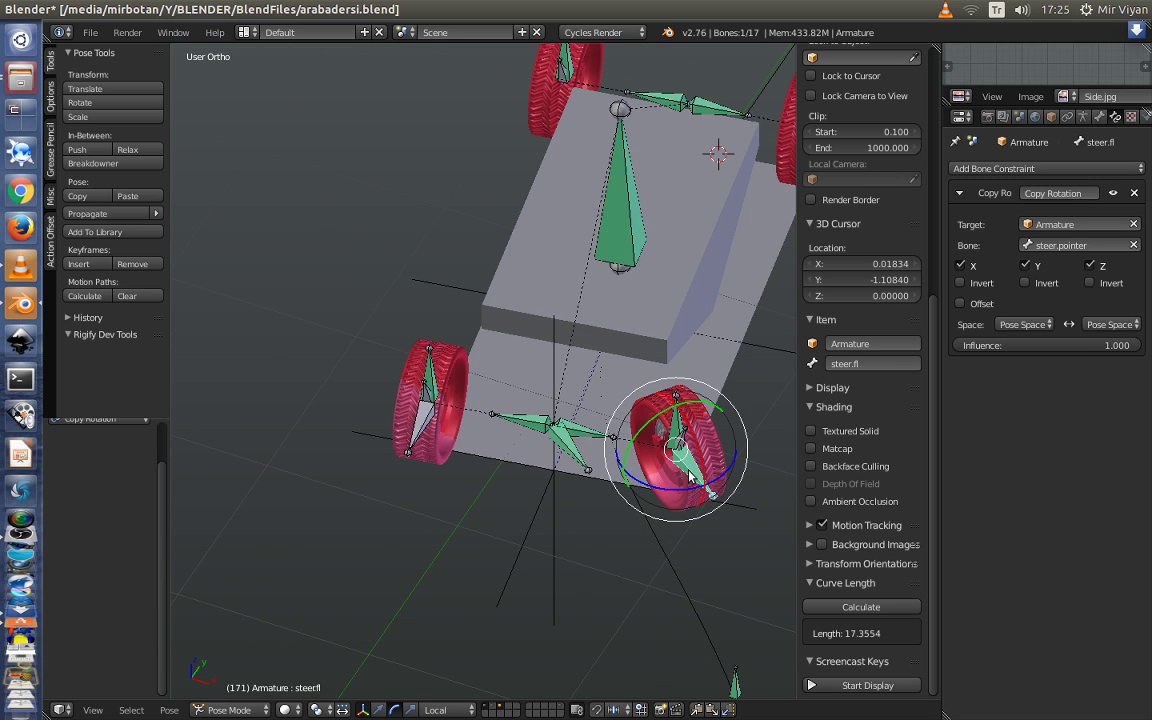
{"action": "mouse_move", "coordinate": [656, 453]}
{"action": "middle_mouse_down"}
{"action": "mouse_move", "coordinate": [673, 472]}
{"action": "mouse_move", "coordinate": [433, 387]}
{"action": "middle_mouse_up"}
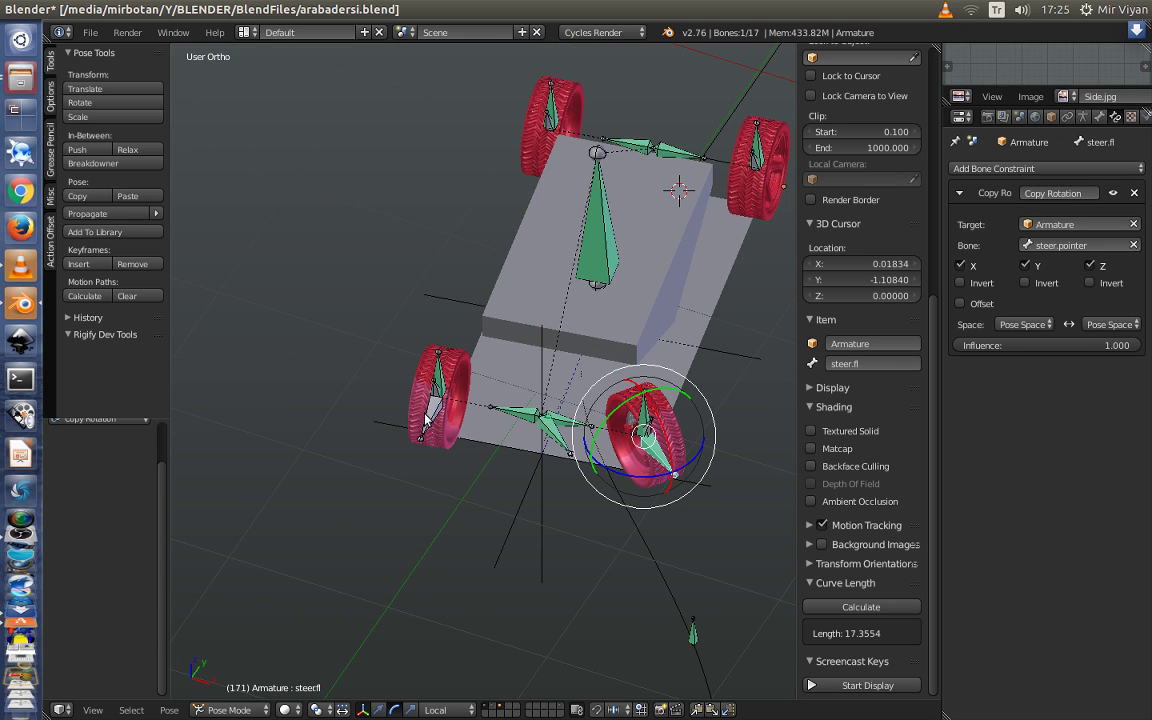
Add a Copy Rotation constraint to steer.fr targeting the Armature's steer.pointer bone
{"action": "right_click", "coordinate": [432, 420]}
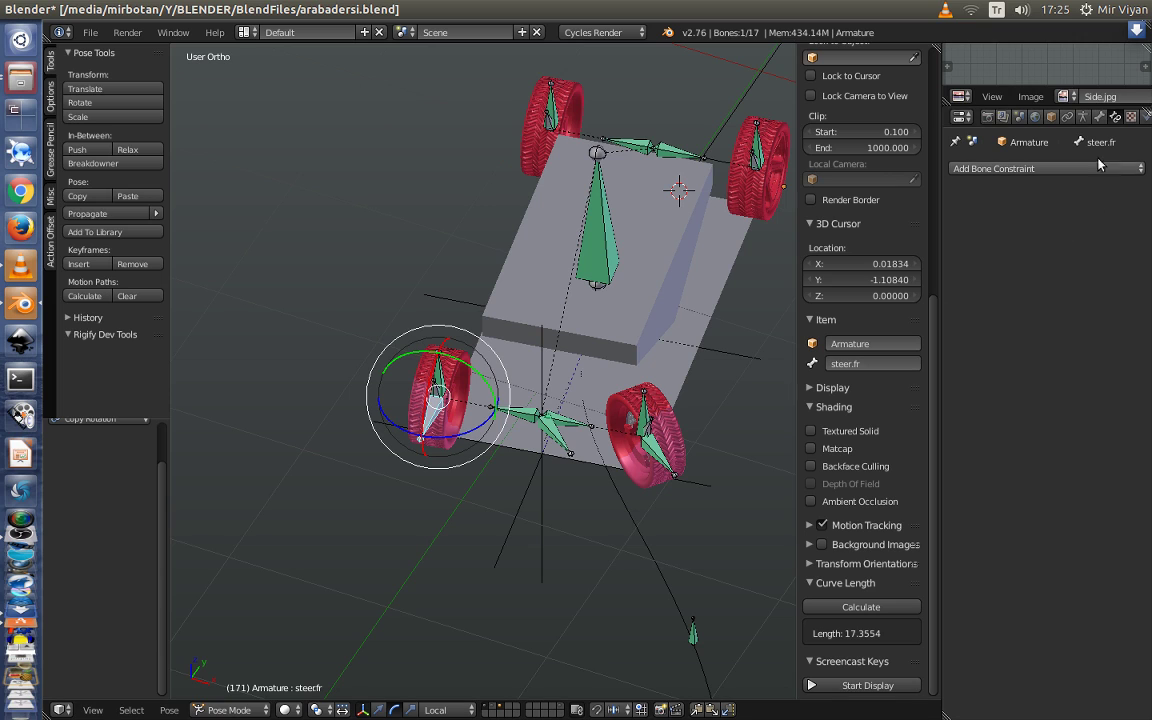
{"action": "left_click", "coordinate": [1026, 172]}
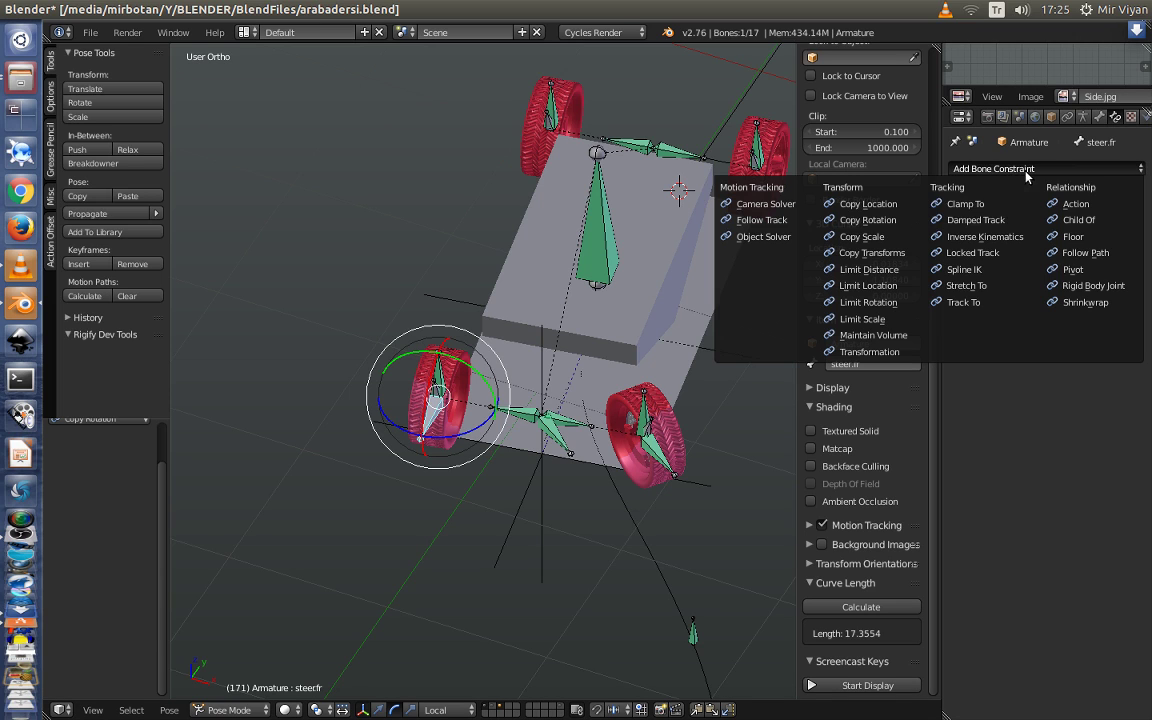
{"action": "left_click", "coordinate": [873, 222]}
{"action": "left_click", "coordinate": [1065, 224]}
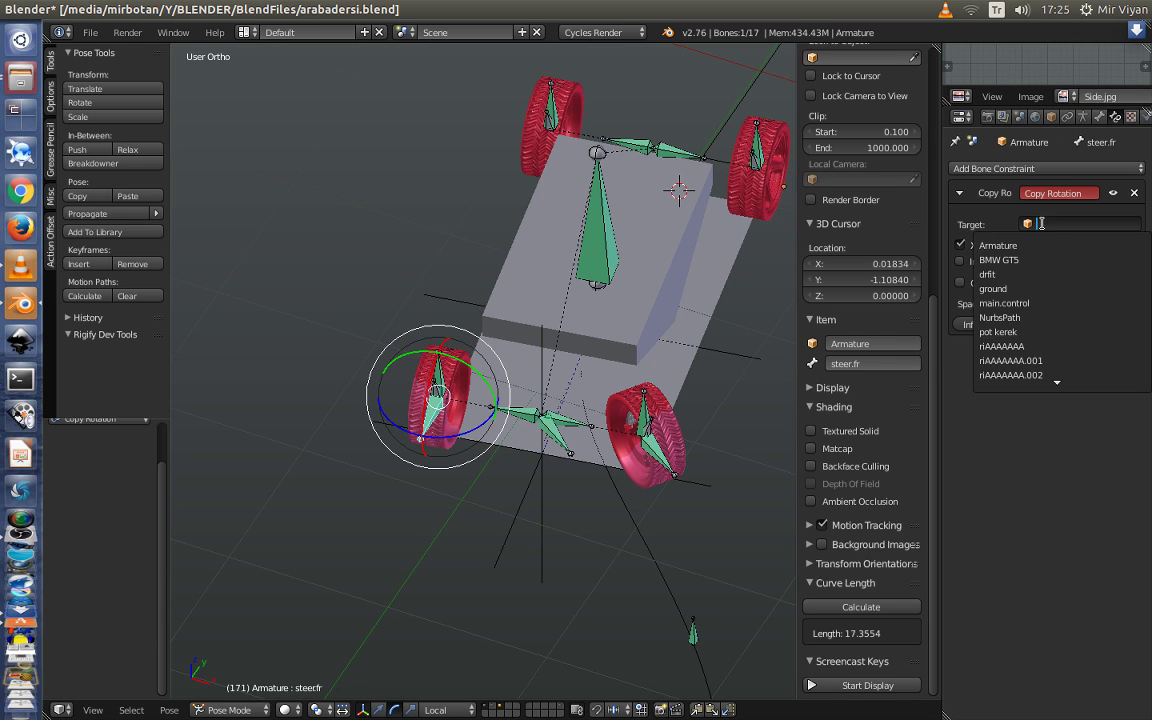
{"action": "left_click", "coordinate": [1040, 218]}
{"action": "left_click", "coordinate": [1044, 245]}
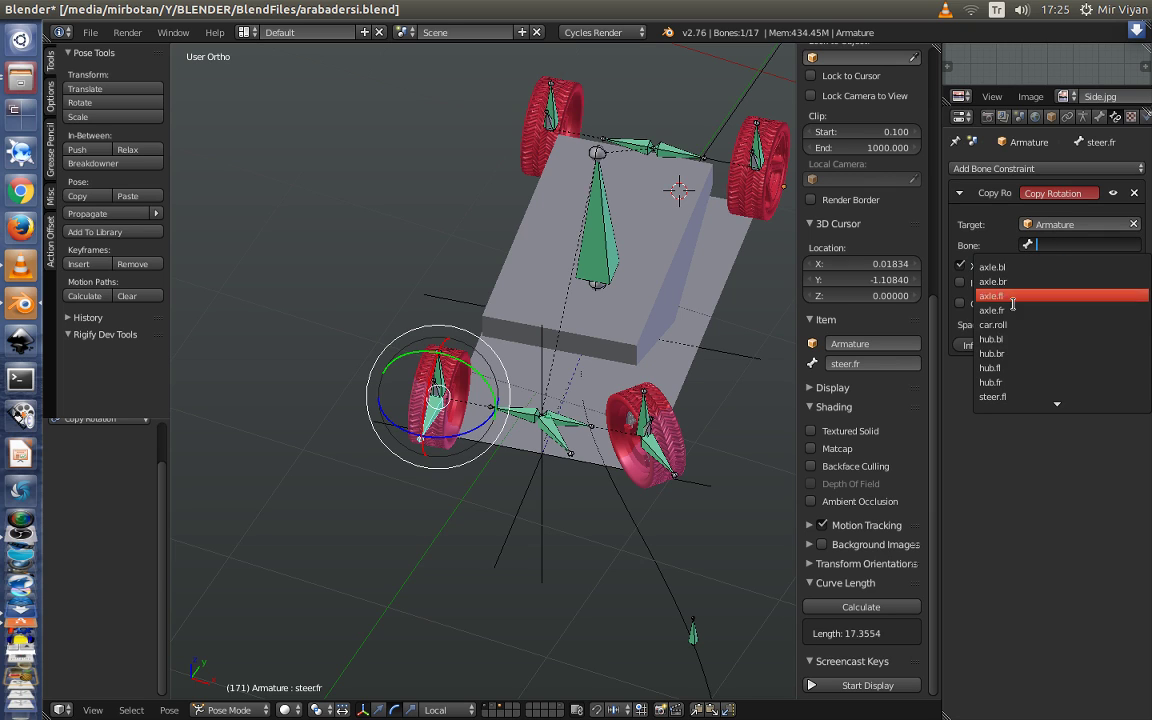
{"action": "type", "text": "s"}
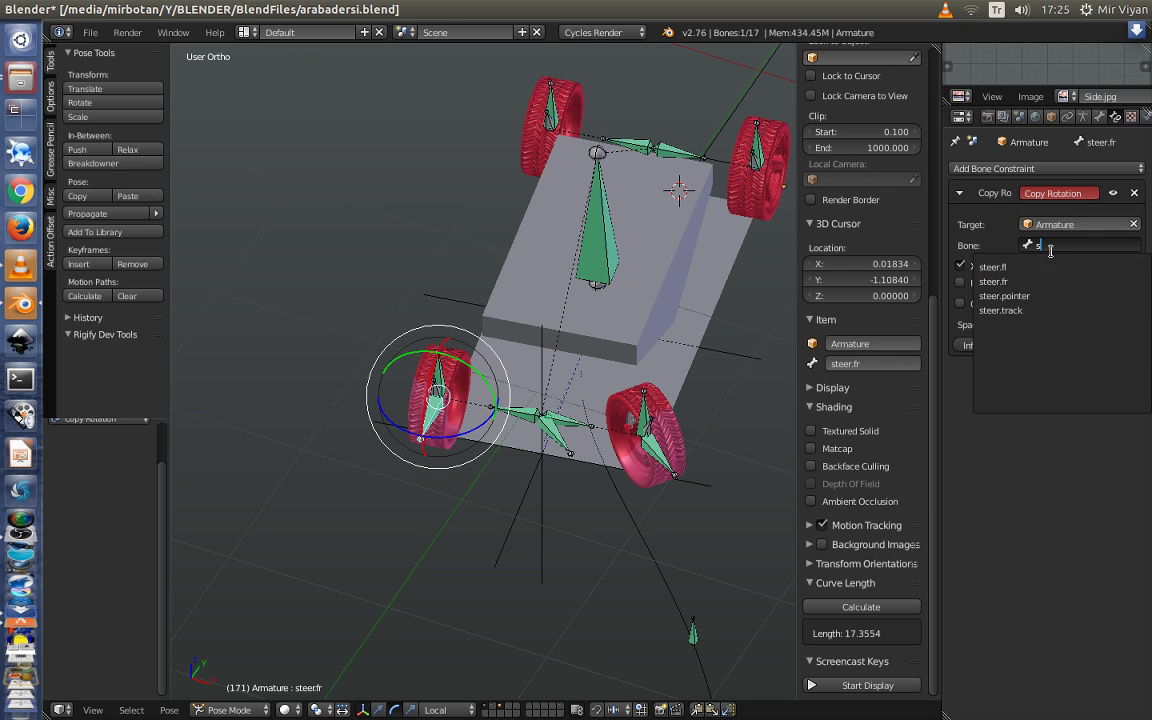
{"action": "left_click", "coordinate": [1027, 297]}
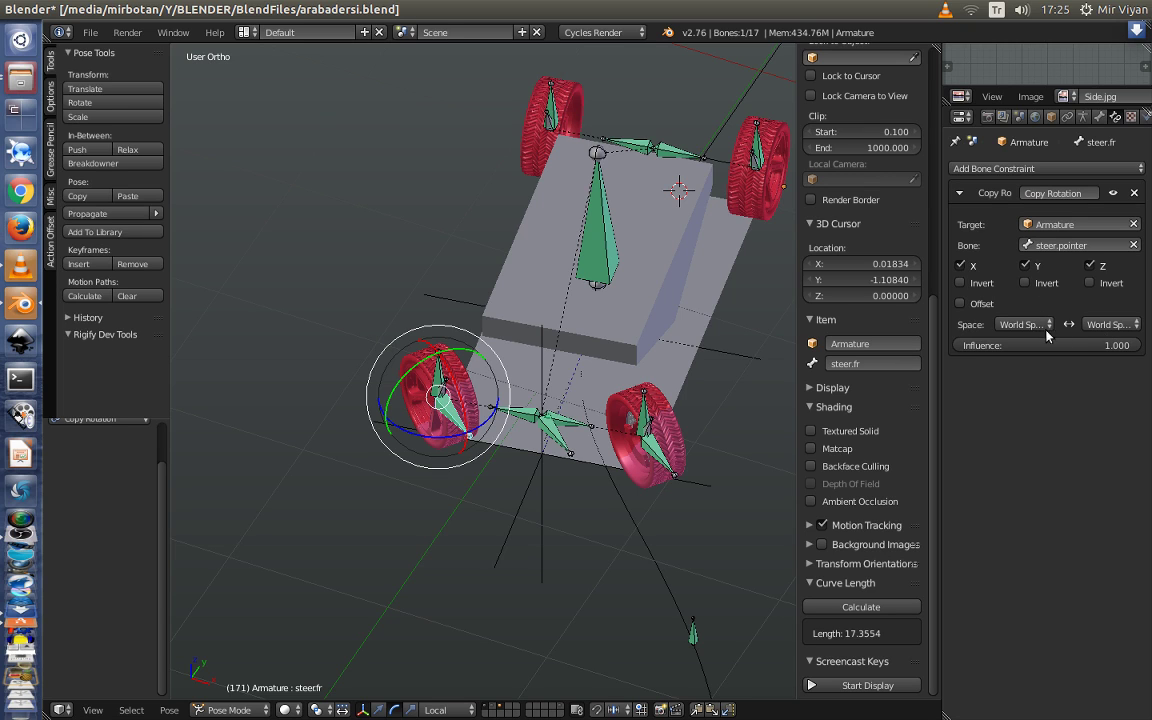
Set steer.fr's target and owner spaces to Pose Space, then view the whole car
{"action": "left_click", "coordinate": [1025, 324]}
{"action": "left_click", "coordinate": [977, 290]}
{"action": "left_click", "coordinate": [1080, 326]}
{"action": "left_click", "coordinate": [1058, 289]}
{"action": "middle_click_drag", "start_coordinate": [664, 404], "coordinate": [705, 427]}
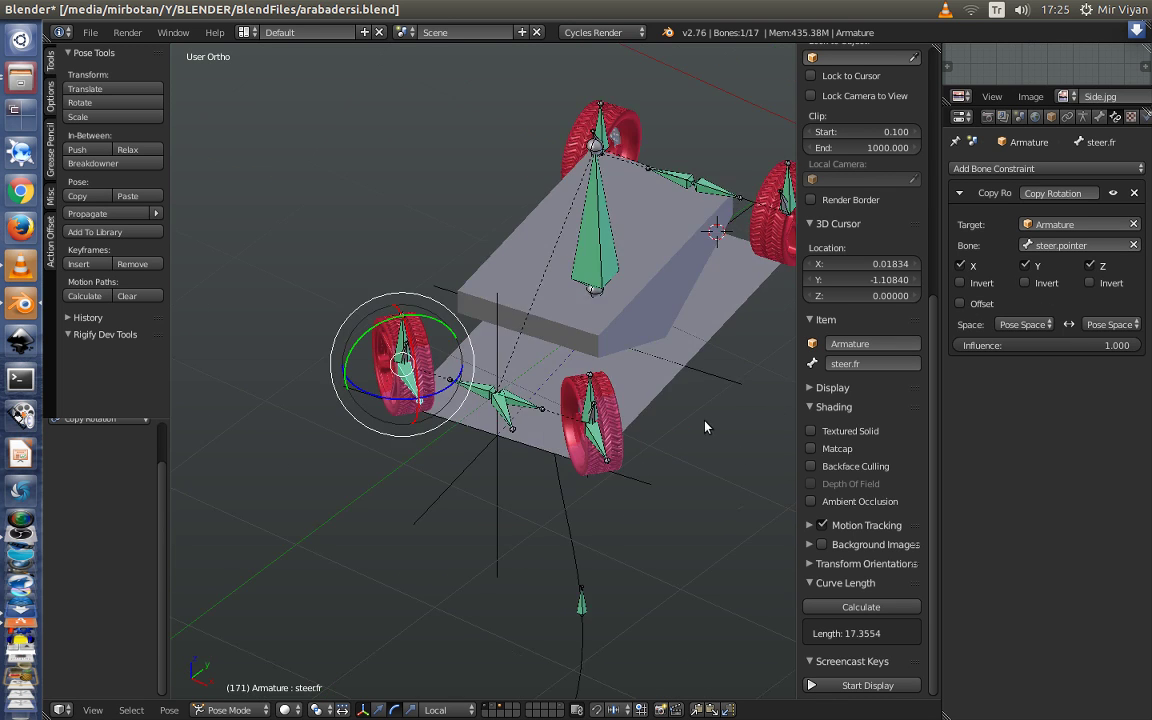
{"action": "scroll", "coordinate": [643, 470], "scroll_direction": "down", "scroll_amount": 3}
{"action": "scroll", "coordinate": [622, 476], "scroll_direction": "down", "scroll_amount": 2}
{"action": "middle_click_drag", "start_coordinate": [622, 476], "coordinate": [590, 495]}
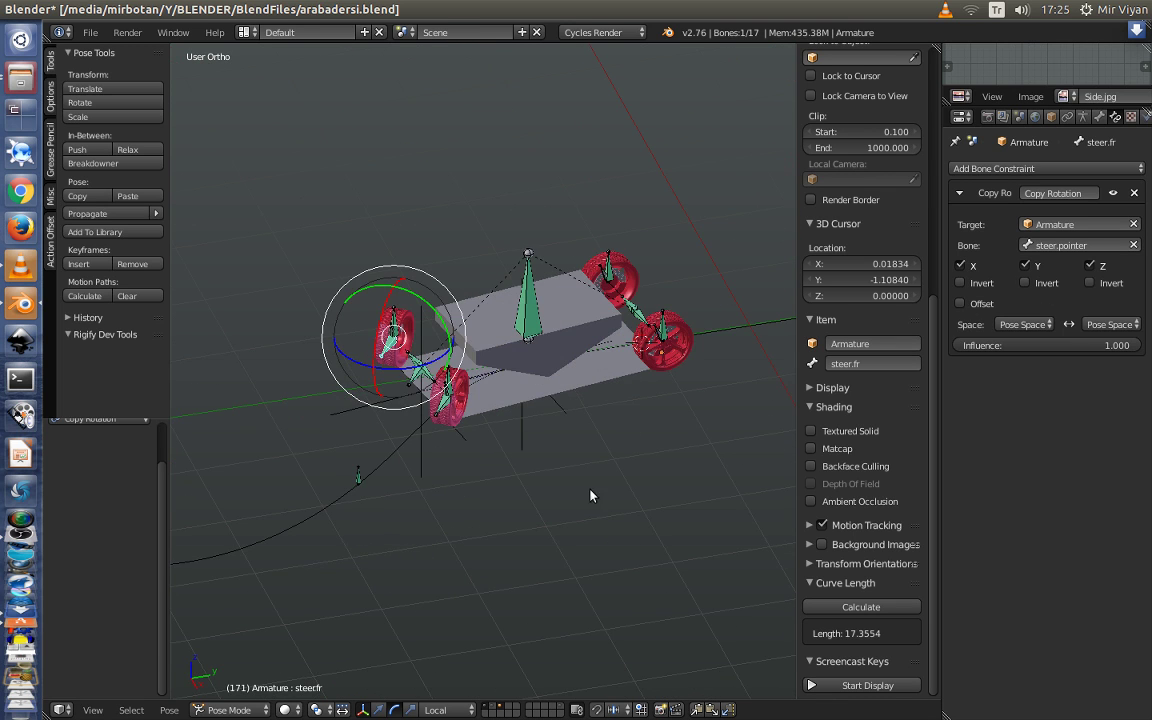
Back in Object Mode, raise main.control's Follow Path offset to 0.719
{"action": "scroll", "coordinate": [548, 455], "scroll_direction": "up", "scroll_amount": 2}
{"action": "key", "text": "ctrl+Tab"}
{"action": "right_click", "coordinate": [545, 463]}
{"action": "scroll", "coordinate": [600, 463], "scroll_direction": "down", "scroll_amount": 4}
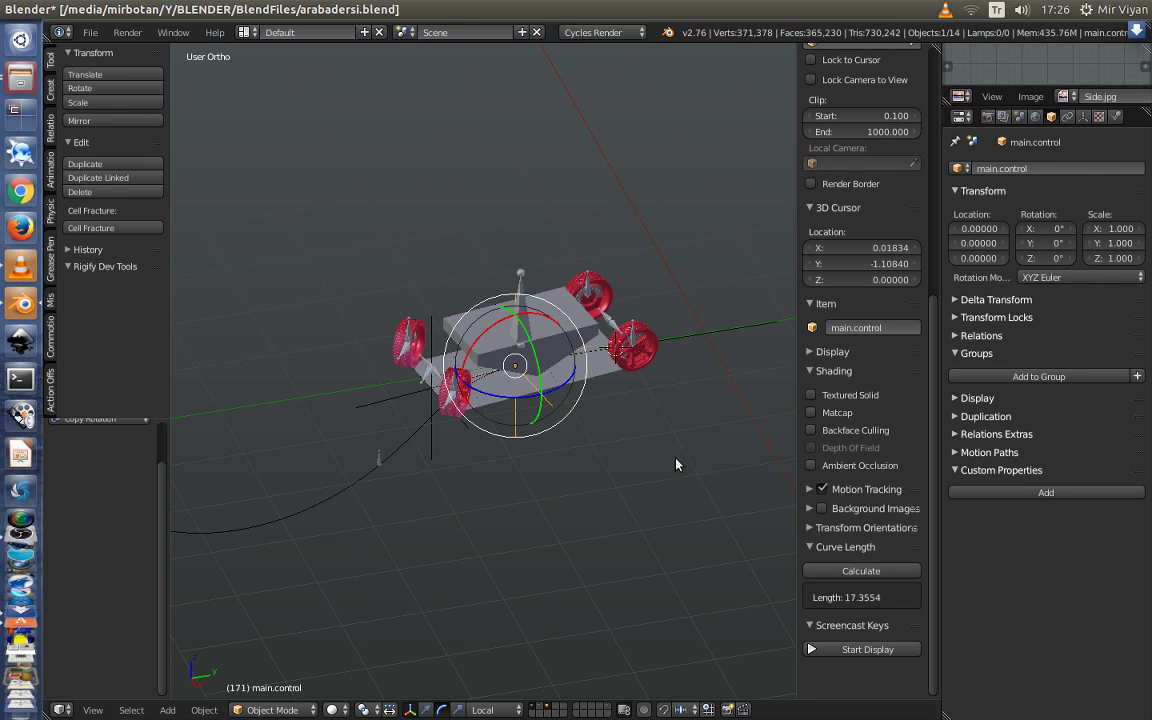
{"action": "left_click", "coordinate": [1067, 116]}
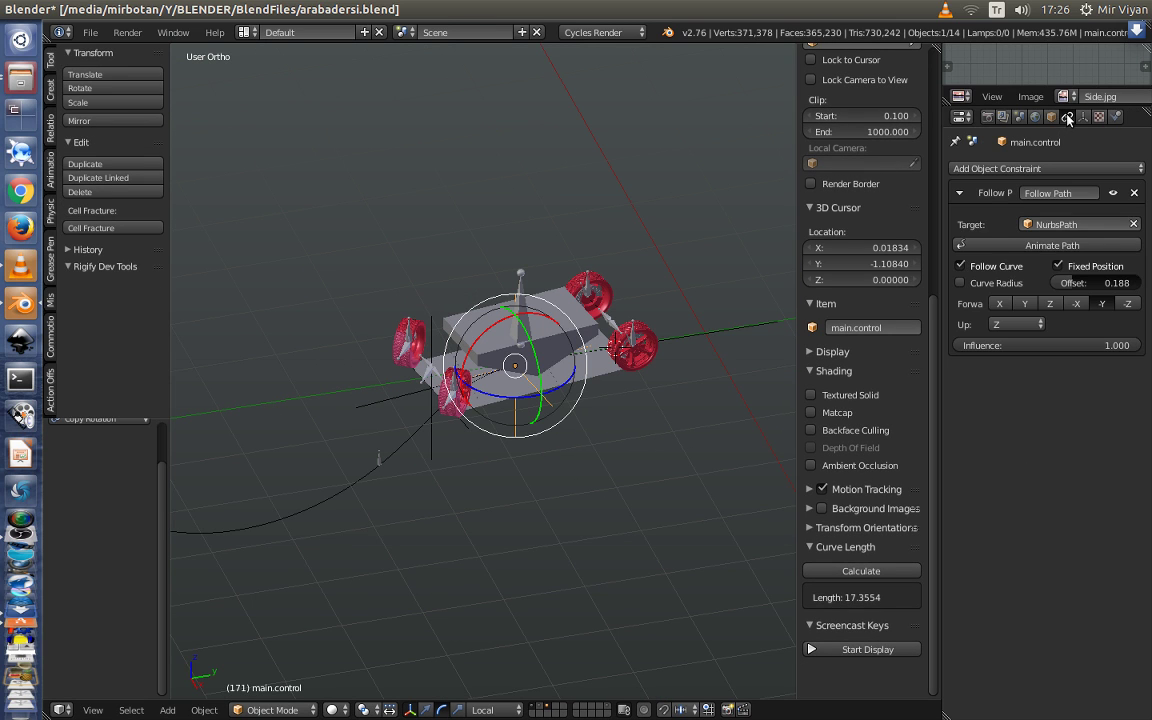
{"action": "scroll", "coordinate": [670, 432], "scroll_direction": "up", "scroll_amount": 3, "text": "ctrl"}
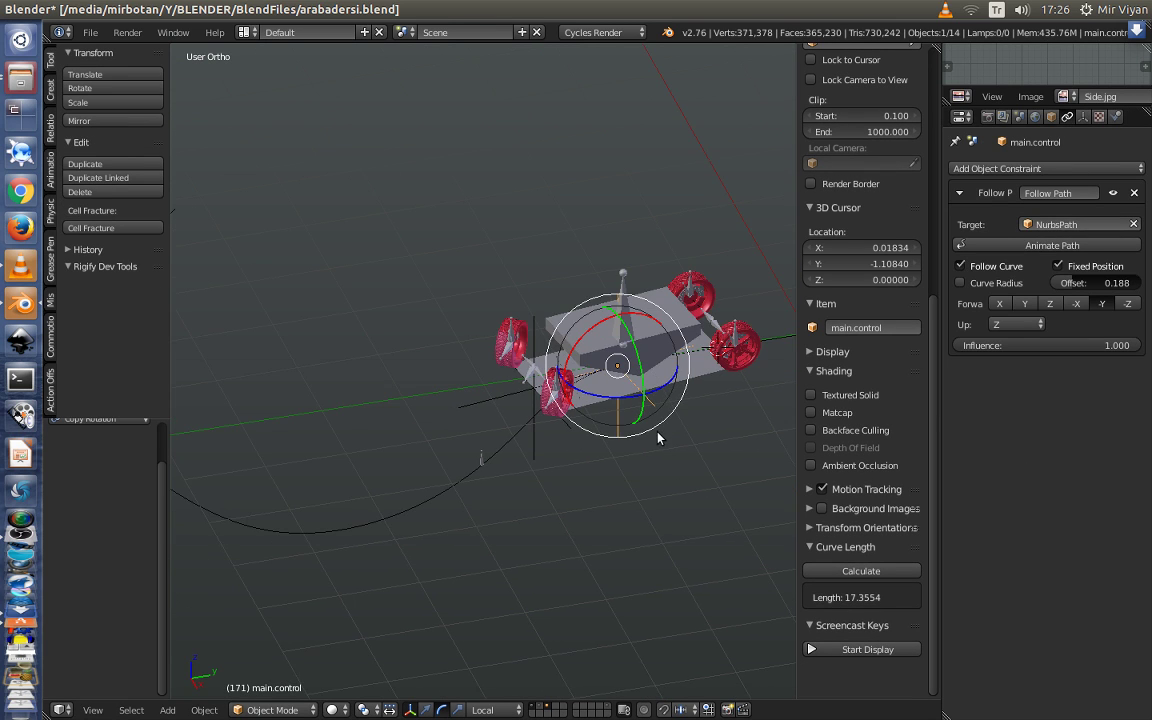
{"action": "scroll", "coordinate": [670, 432], "scroll_direction": "down", "scroll_amount": 2, "text": "shift"}
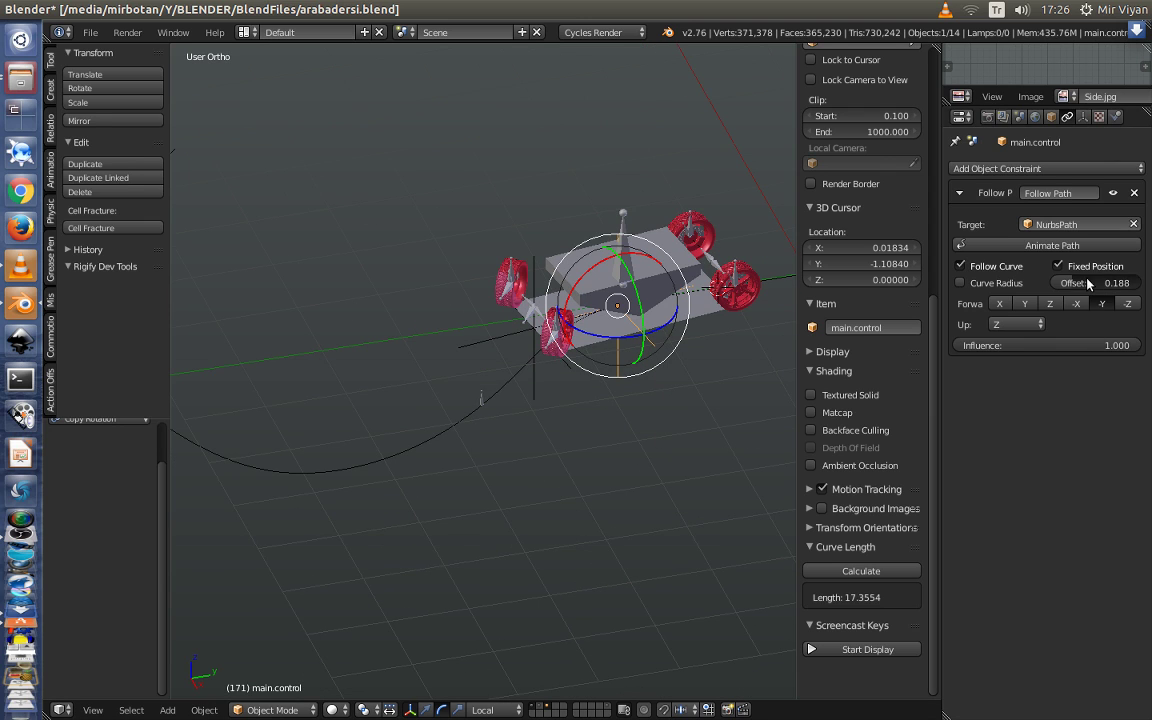
{"action": "left_click_drag", "start_coordinate": [1100, 283], "coordinate": [1140, 283]}
{"action": "middle_click_drag", "start_coordinate": [767, 387], "coordinate": [507, 459]}
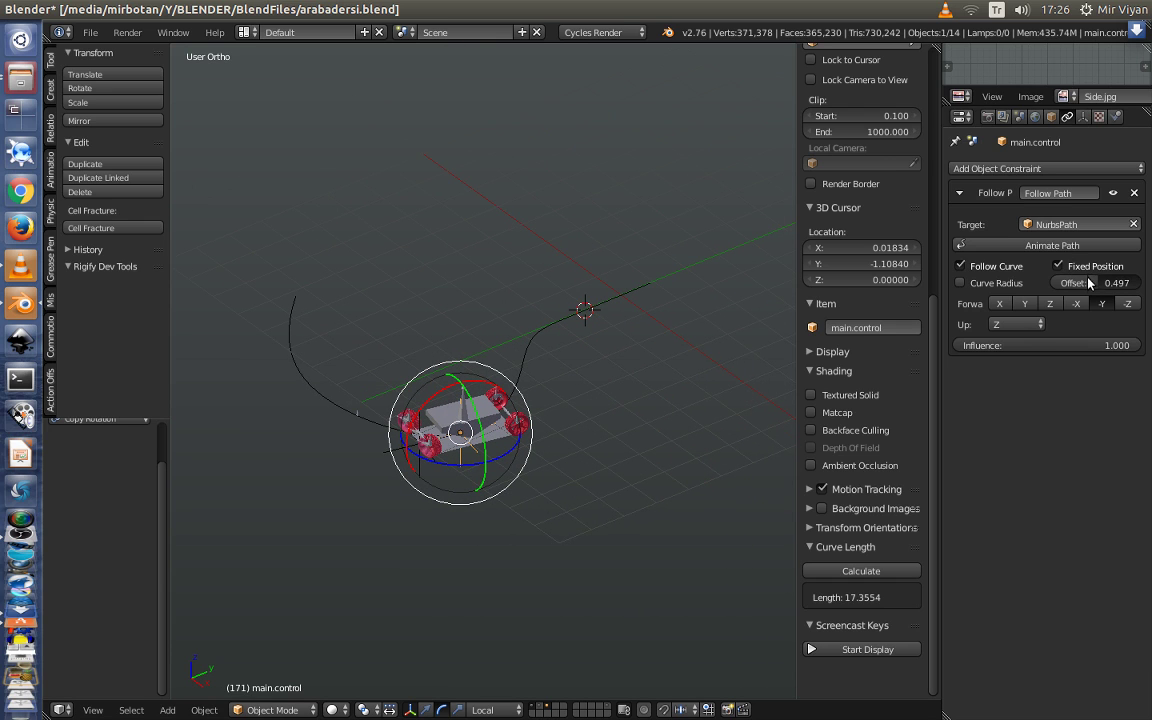
{"action": "mouse_move", "coordinate": [1096, 289]}
{"action": "left_mouse_down"}
{"action": "mouse_move", "coordinate": [1140, 289]}
{"action": "mouse_move", "coordinate": [1050, 283]}
{"action": "mouse_move", "coordinate": [1124, 283]}
{"action": "left_mouse_up"}
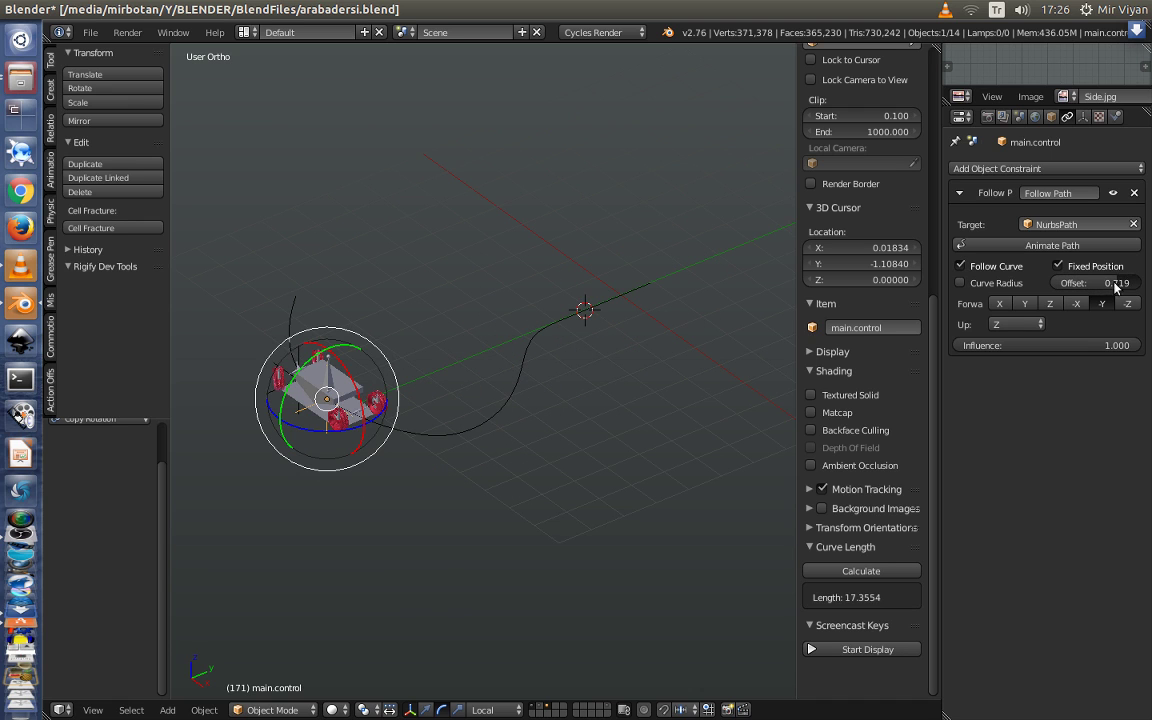
{"action": "middle_click_drag", "start_coordinate": [549, 459], "coordinate": [635, 418]}
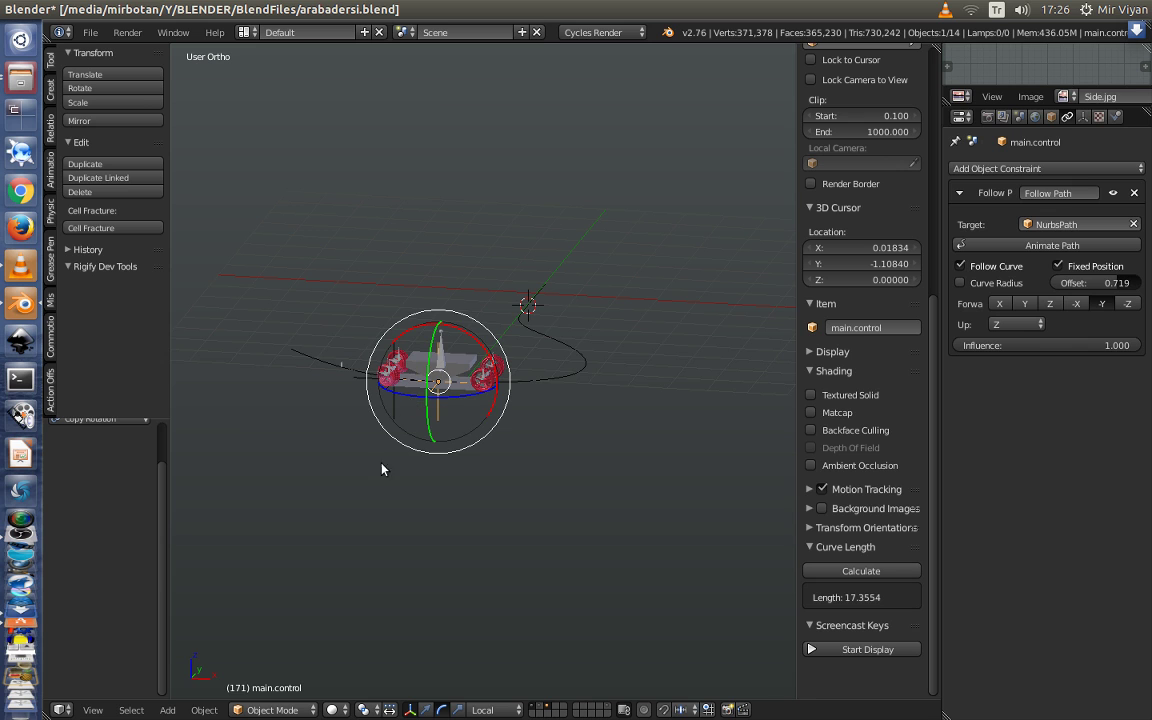
Select the suspension, show only the car-body layer, and split the 3D view in two
{"action": "scroll", "coordinate": [381, 469], "scroll_direction": "up", "scroll_amount": 3}
{"action": "scroll", "coordinate": [381, 469], "scroll_direction": "up", "scroll_amount": 2}
{"action": "mouse_move", "coordinate": [381, 469]}
{"action": "middle_mouse_down"}
{"action": "mouse_move", "coordinate": [451, 496]}
{"action": "mouse_move", "coordinate": [484, 528]}
{"action": "mouse_move", "coordinate": [491, 489]}
{"action": "middle_mouse_up"}
{"action": "scroll", "coordinate": [491, 489], "scroll_direction": "up", "scroll_amount": 3}
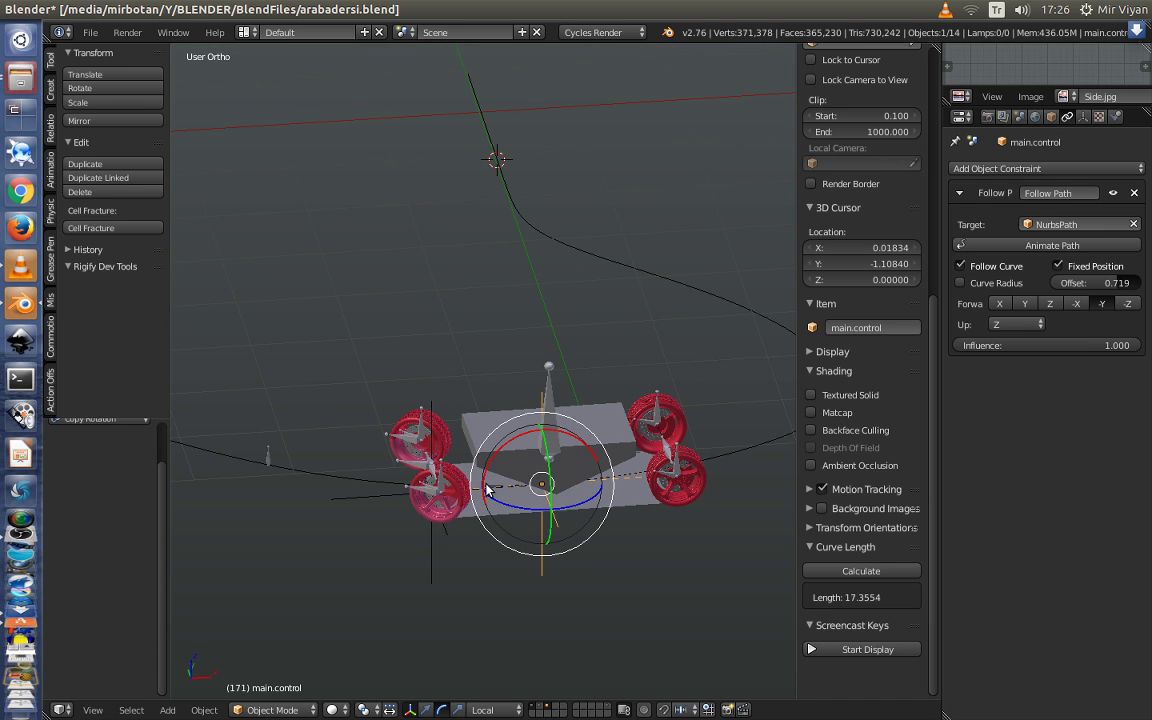
{"action": "middle_click_drag", "start_coordinate": [407, 545], "coordinate": [391, 537]}
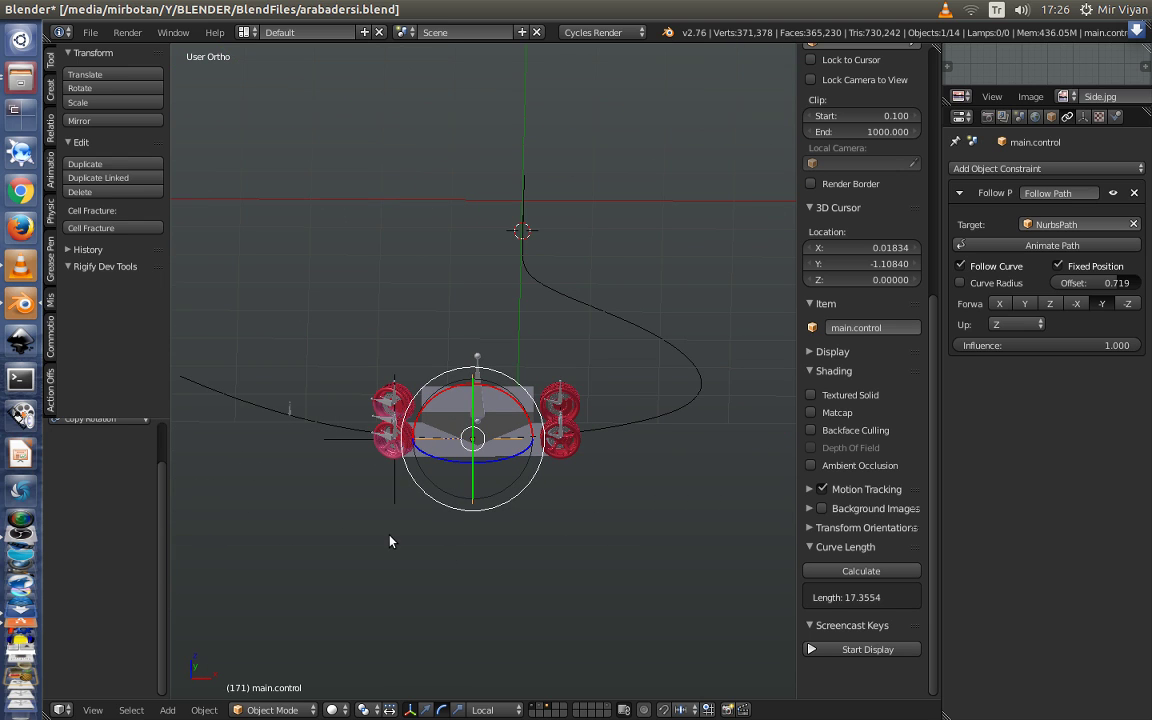
{"action": "right_click", "coordinate": [447, 420]}
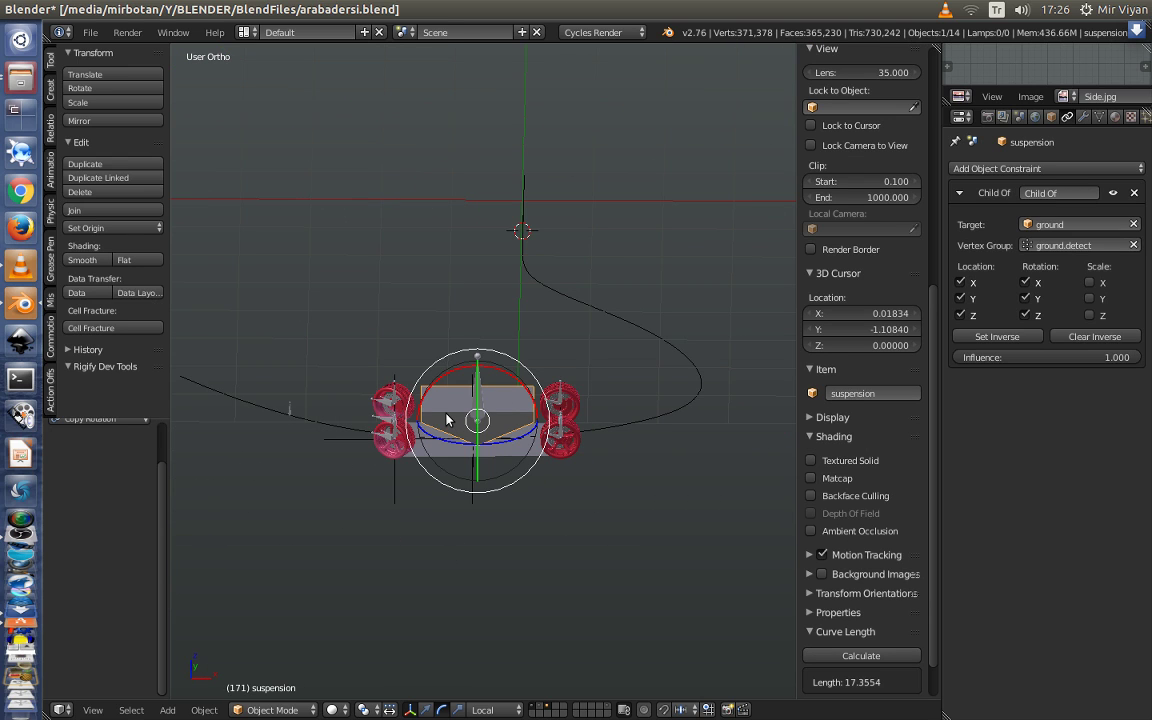
{"action": "middle_click_drag", "start_coordinate": [423, 516], "coordinate": [424, 489]}
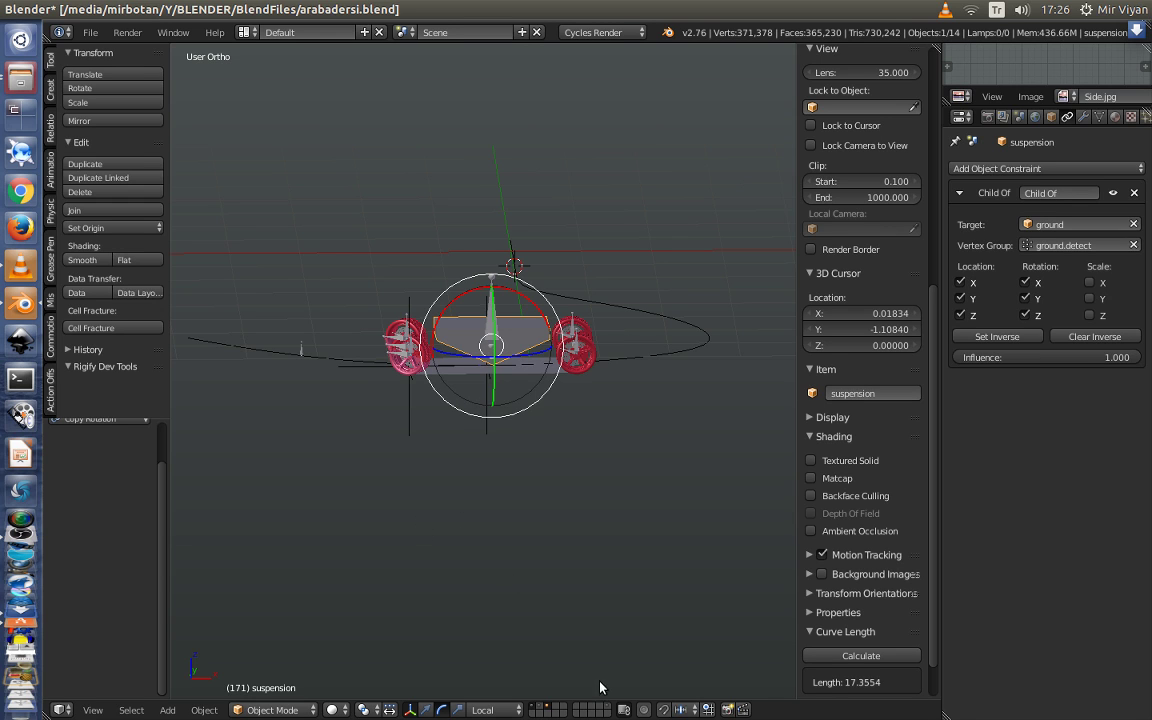
{"action": "left_click", "coordinate": [540, 707]}
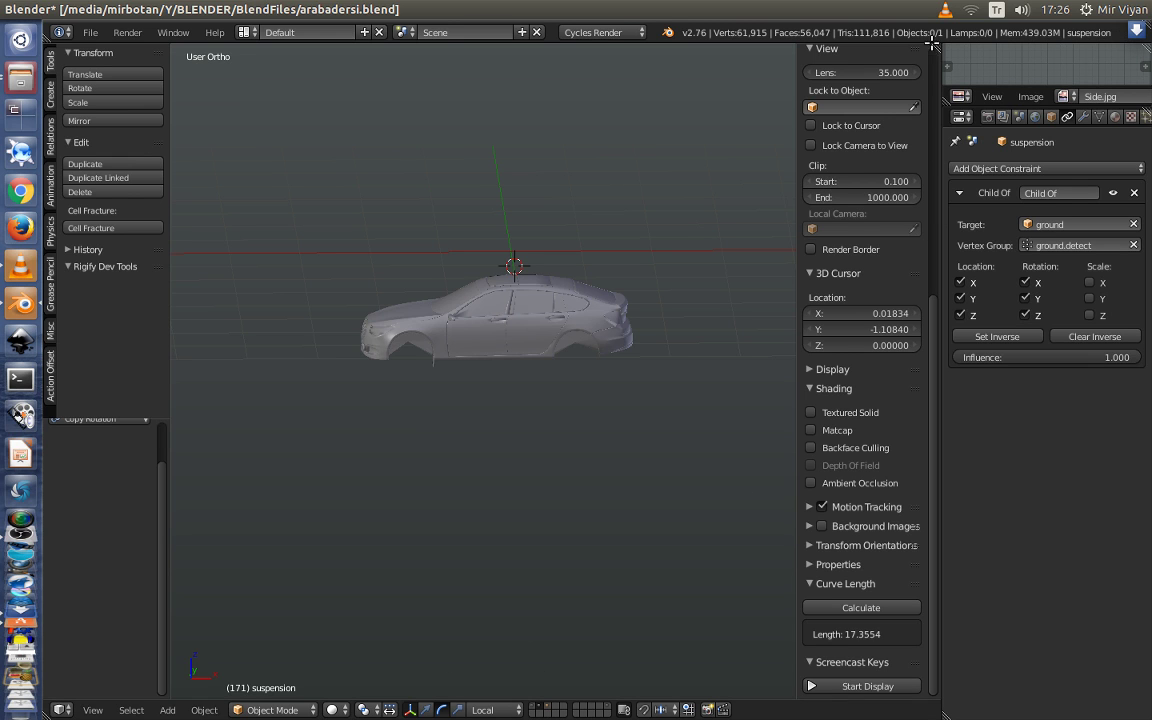
{"action": "left_click_drag", "start_coordinate": [940, 48], "coordinate": [913, 678]}
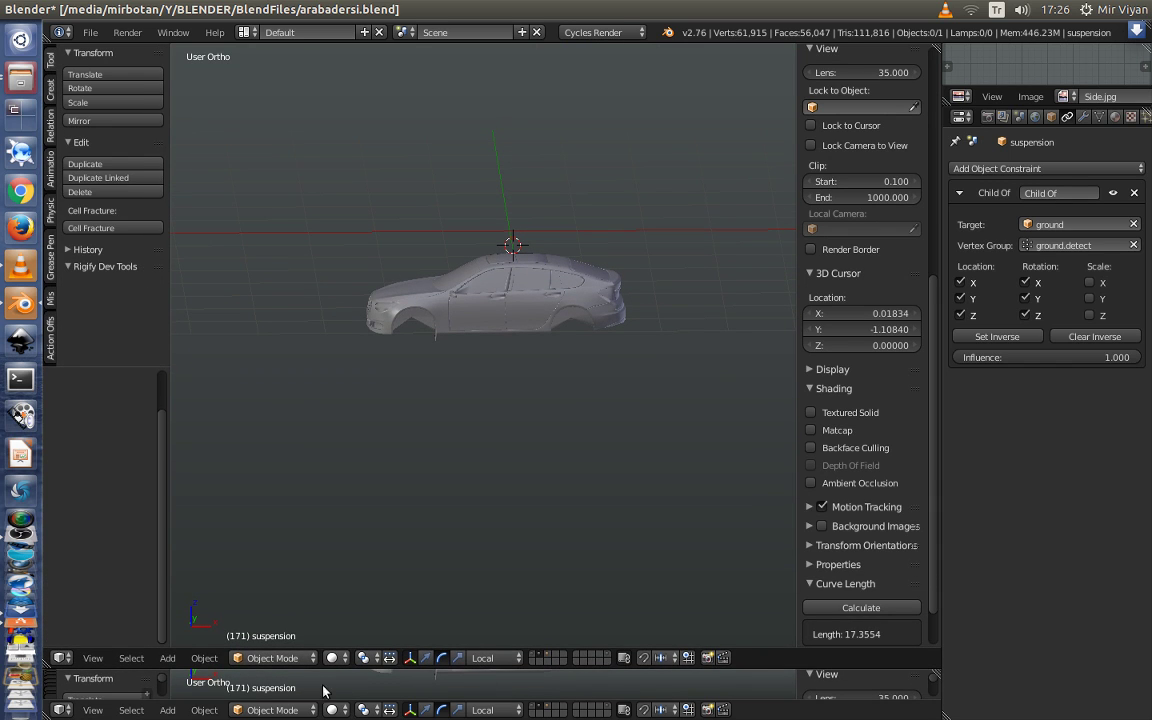
Make the new area a Timeline, re-show the rig layers, go to frame 1, and zero main.control's Follow Path offset
{"action": "left_click", "coordinate": [57, 710]}
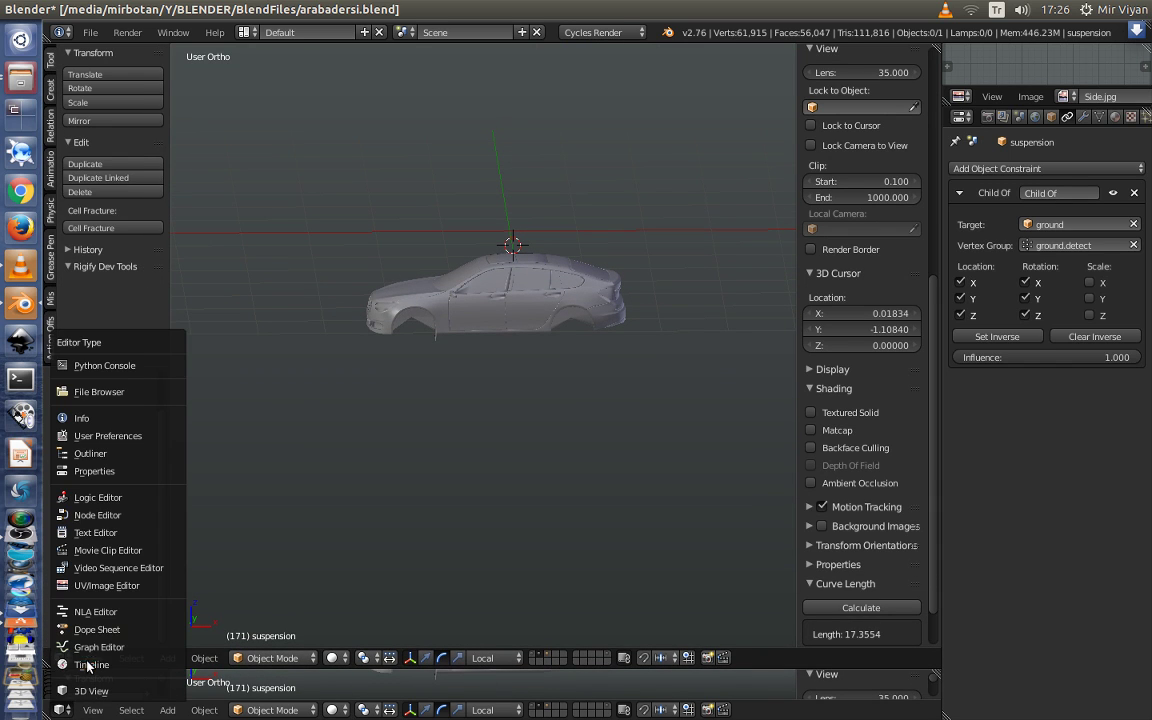
{"action": "left_click", "coordinate": [80, 663]}
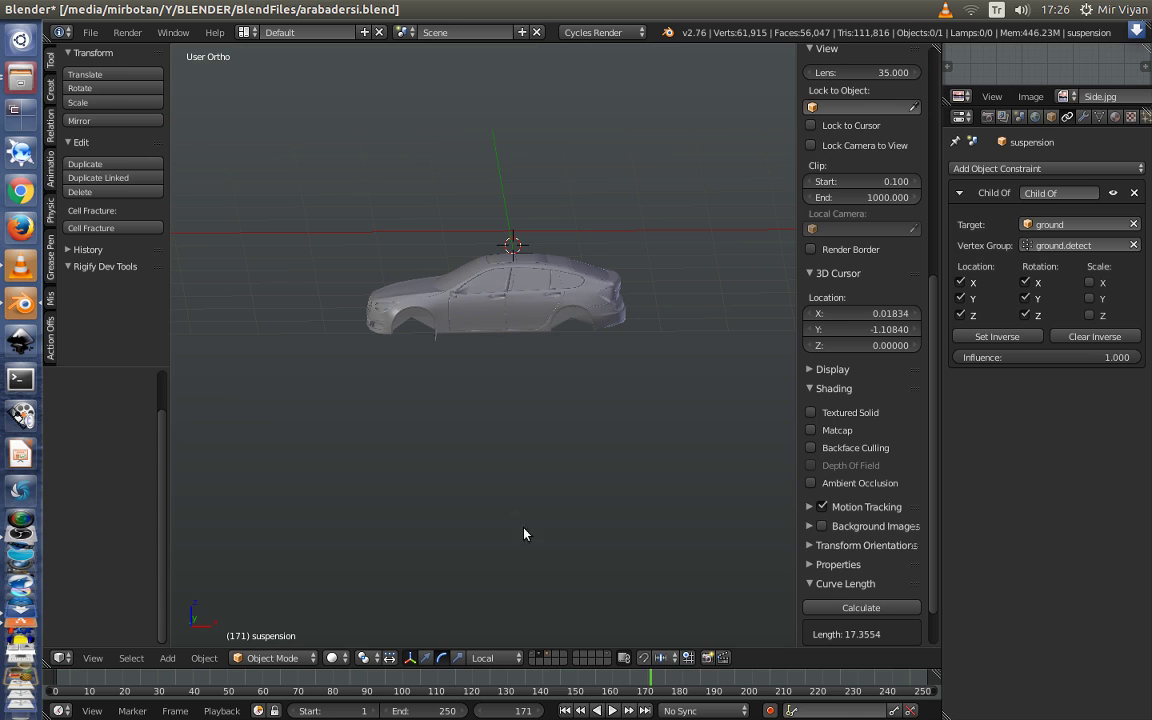
{"action": "left_click", "coordinate": [549, 657]}
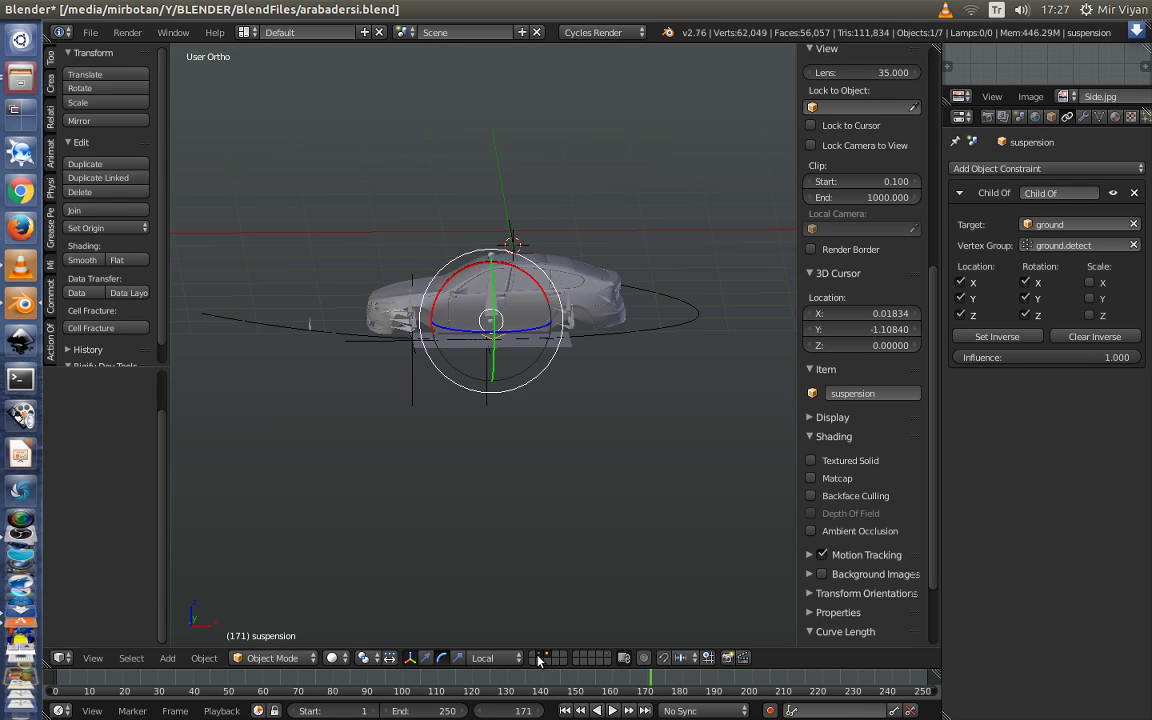
{"action": "left_click", "coordinate": [564, 710]}
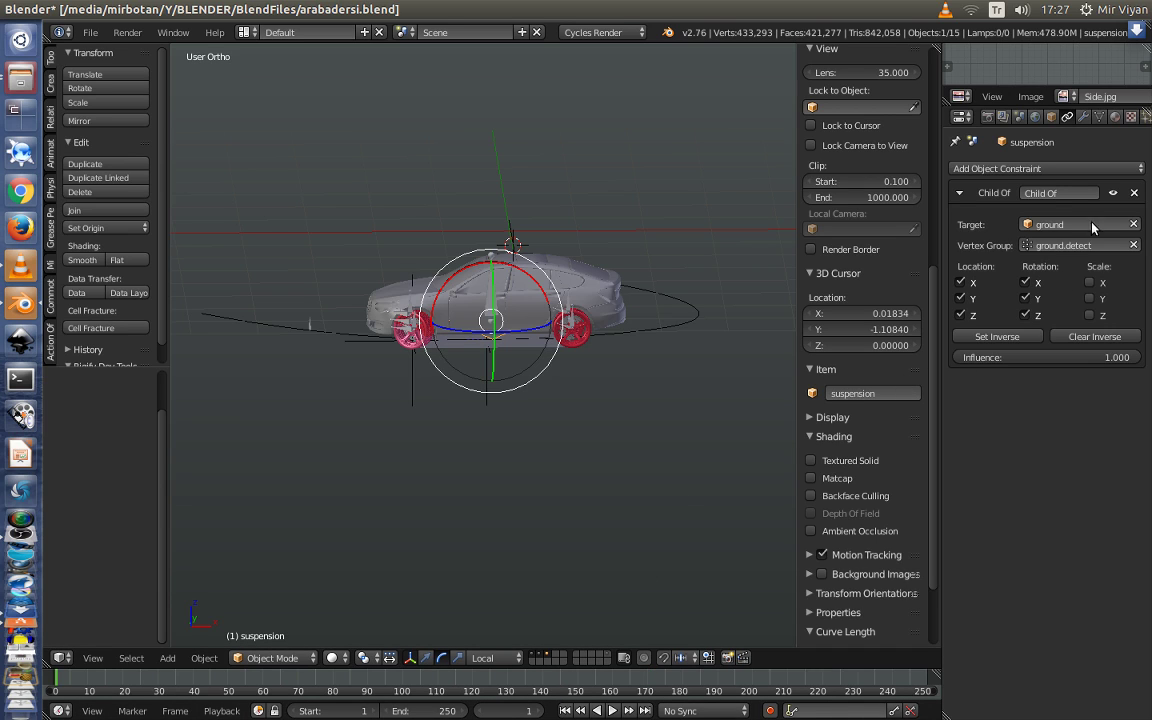
{"action": "right_click", "coordinate": [489, 394]}
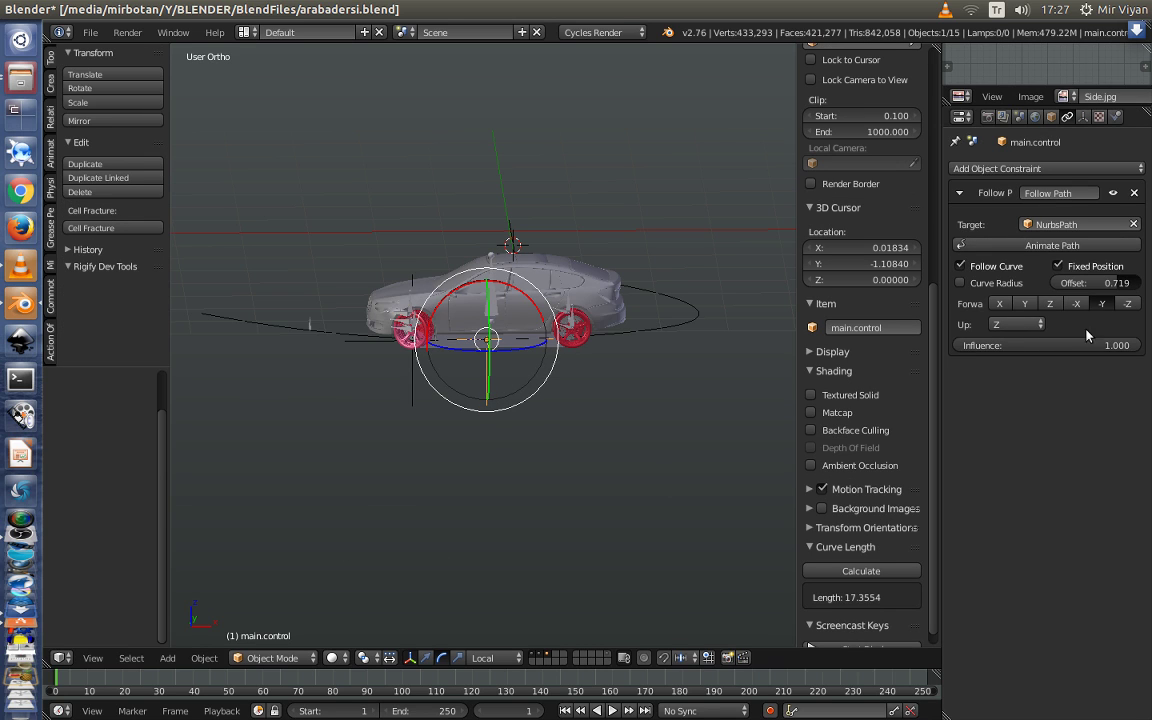
{"action": "left_click_drag", "start_coordinate": [1112, 290], "coordinate": [1040, 290]}
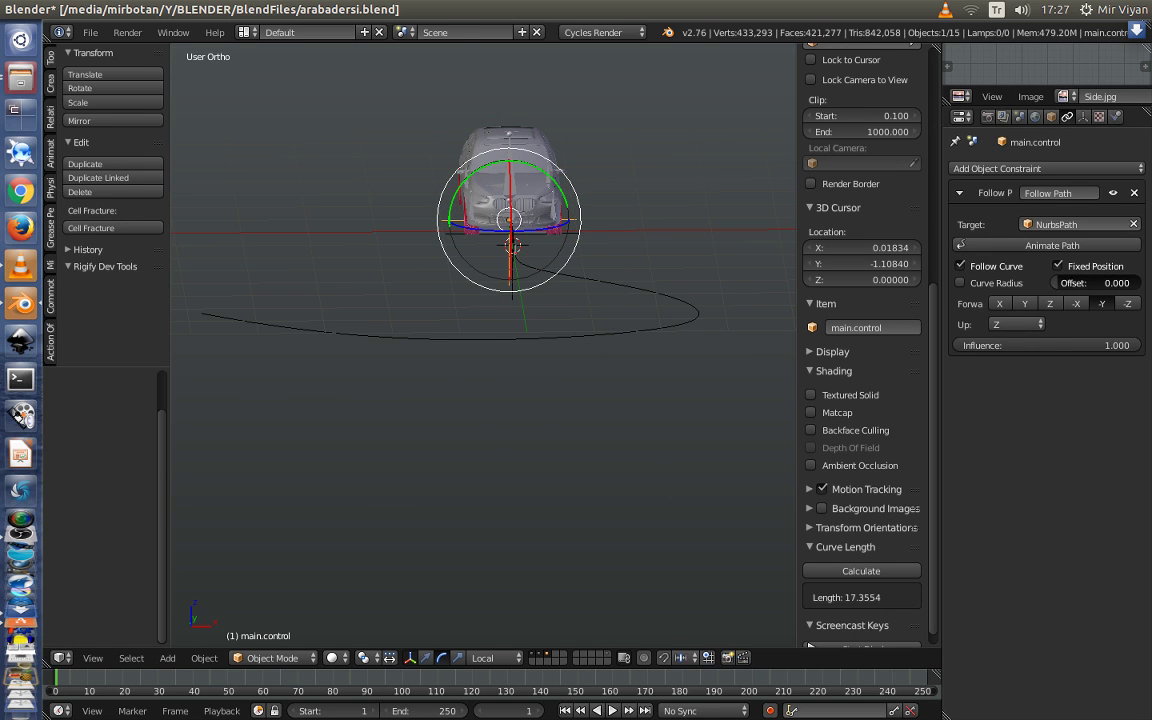
In right-side orthographic view, hide the car body layer, select the suspension and widen the Properties editor
{"action": "mouse_move", "coordinate": [641, 404]}
{"action": "middle_mouse_down"}
{"action": "mouse_move", "coordinate": [535, 399]}
{"action": "mouse_move", "coordinate": [594, 373]}
{"action": "mouse_move", "coordinate": [664, 378]}
{"action": "mouse_move", "coordinate": [571, 414]}
{"action": "middle_mouse_up"}
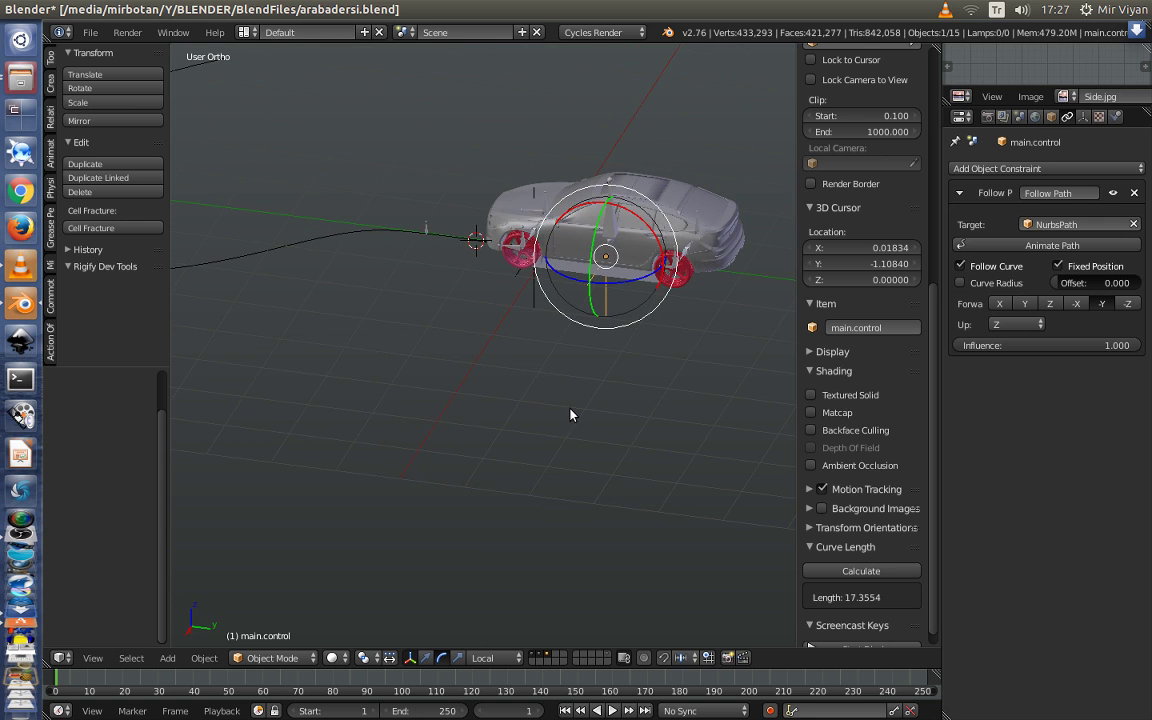
{"action": "key", "text": "KP_3"}
{"action": "scroll", "coordinate": [571, 414], "scroll_direction": "down", "scroll_amount": 3, "text": "ctrl"}
{"action": "scroll", "coordinate": [571, 414], "scroll_direction": "up", "scroll_amount": 3, "text": "shift"}
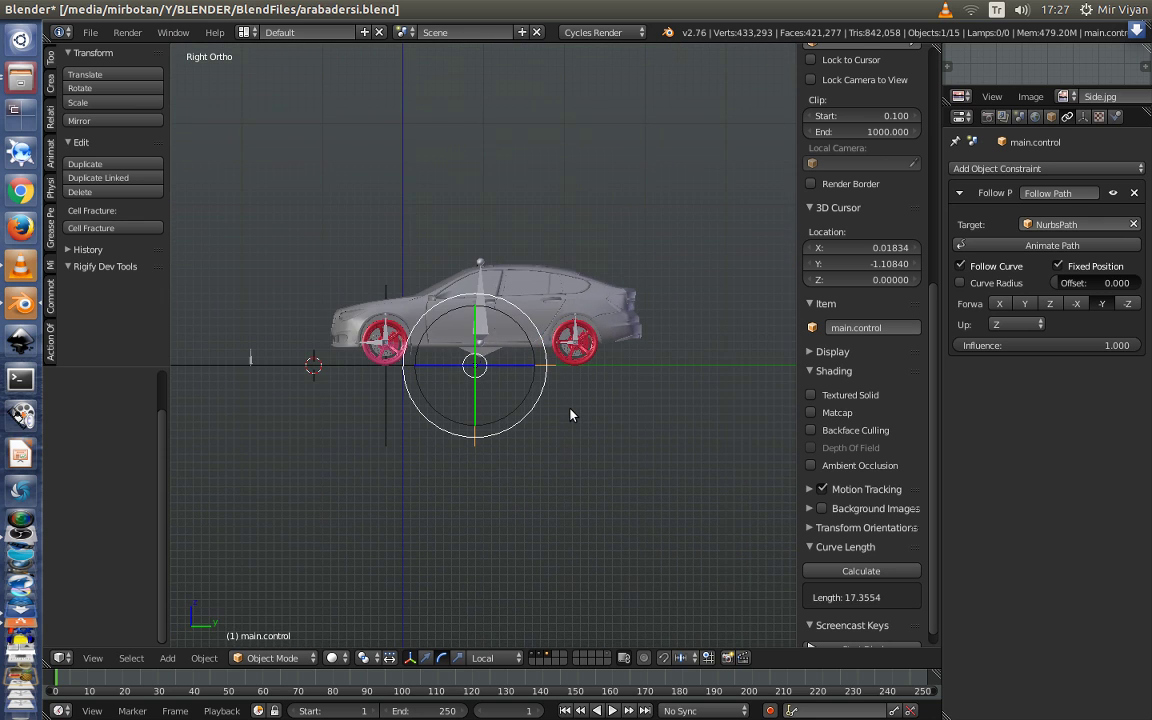
{"action": "scroll", "coordinate": [571, 414], "scroll_direction": "up", "scroll_amount": 3}
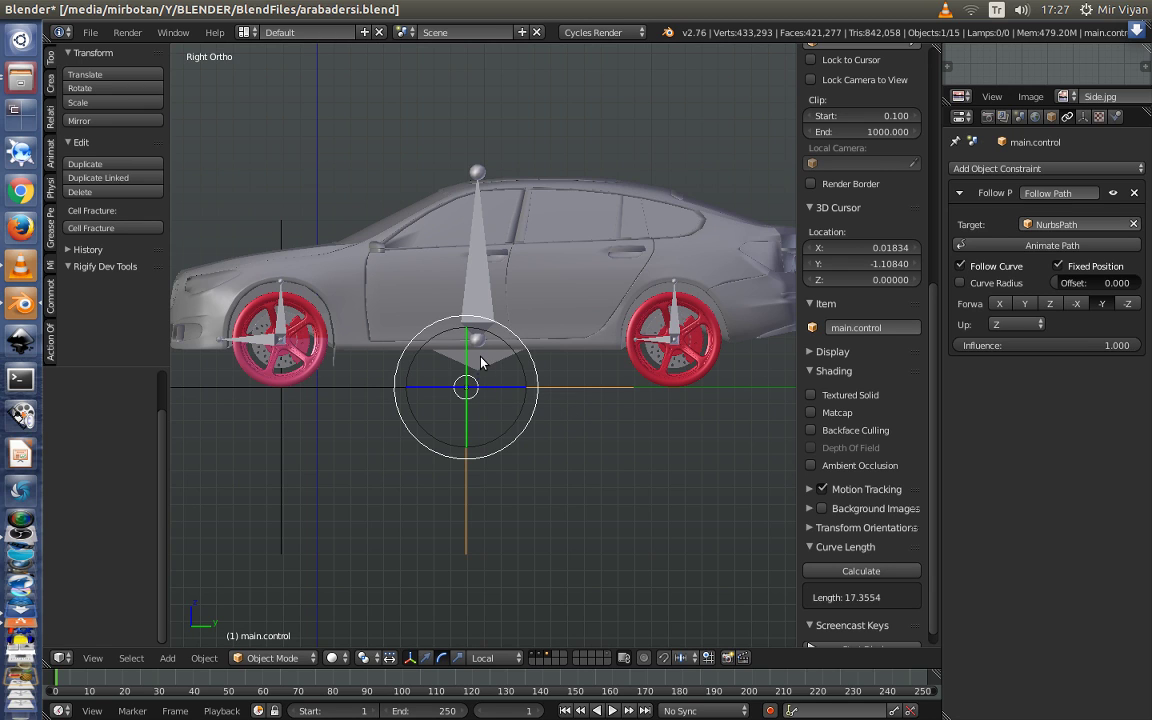
{"action": "left_click", "coordinate": [550, 657]}
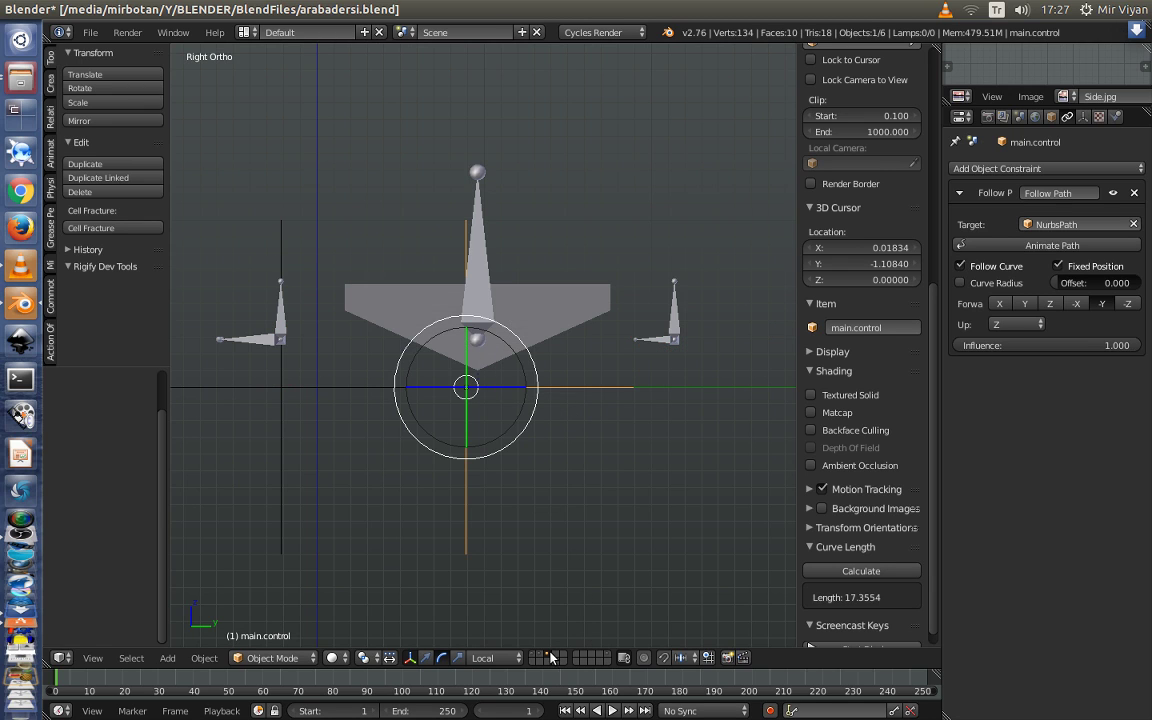
{"action": "right_click", "coordinate": [563, 311]}
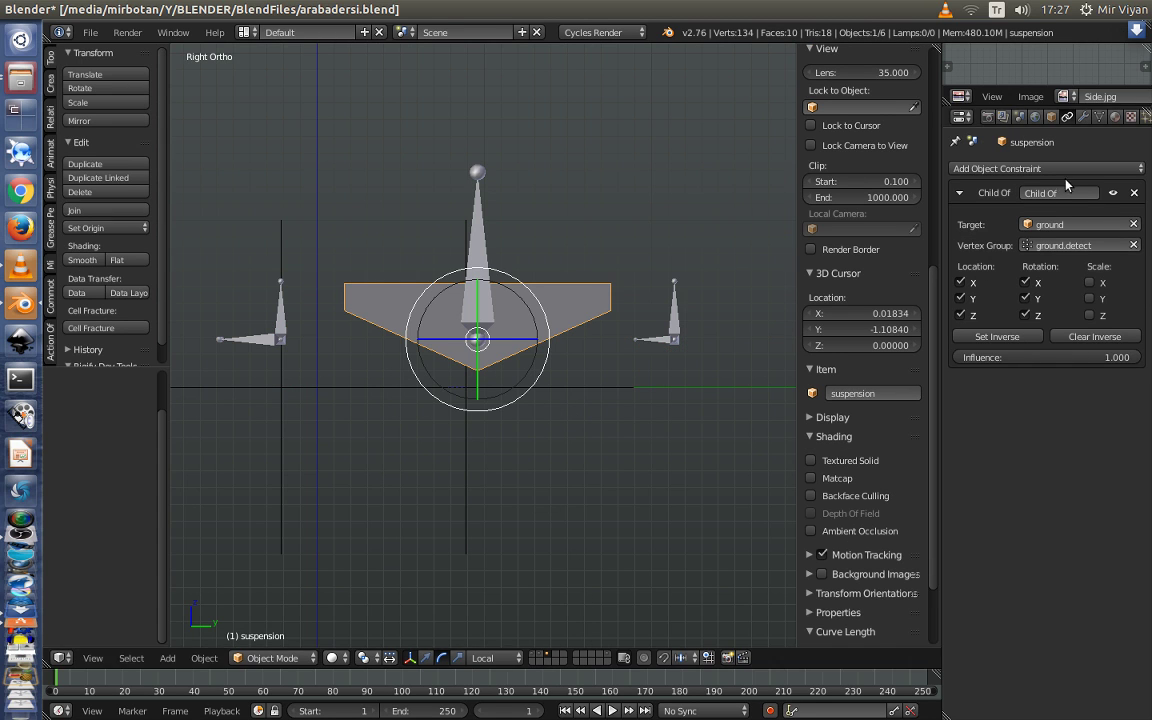
{"action": "left_click_drag", "start_coordinate": [942, 437], "coordinate": [866, 437]}
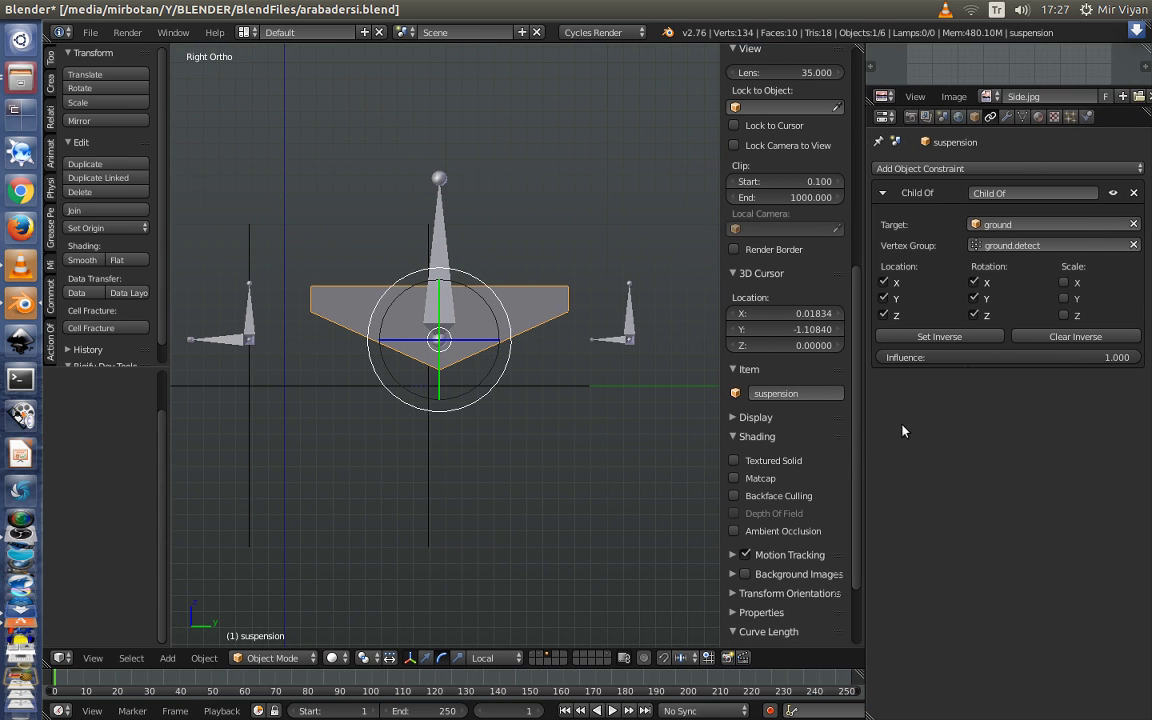
Add Cloth physics to the suspension, pinned to the 'pin' vertex group
{"action": "left_click", "coordinate": [1088, 117]}
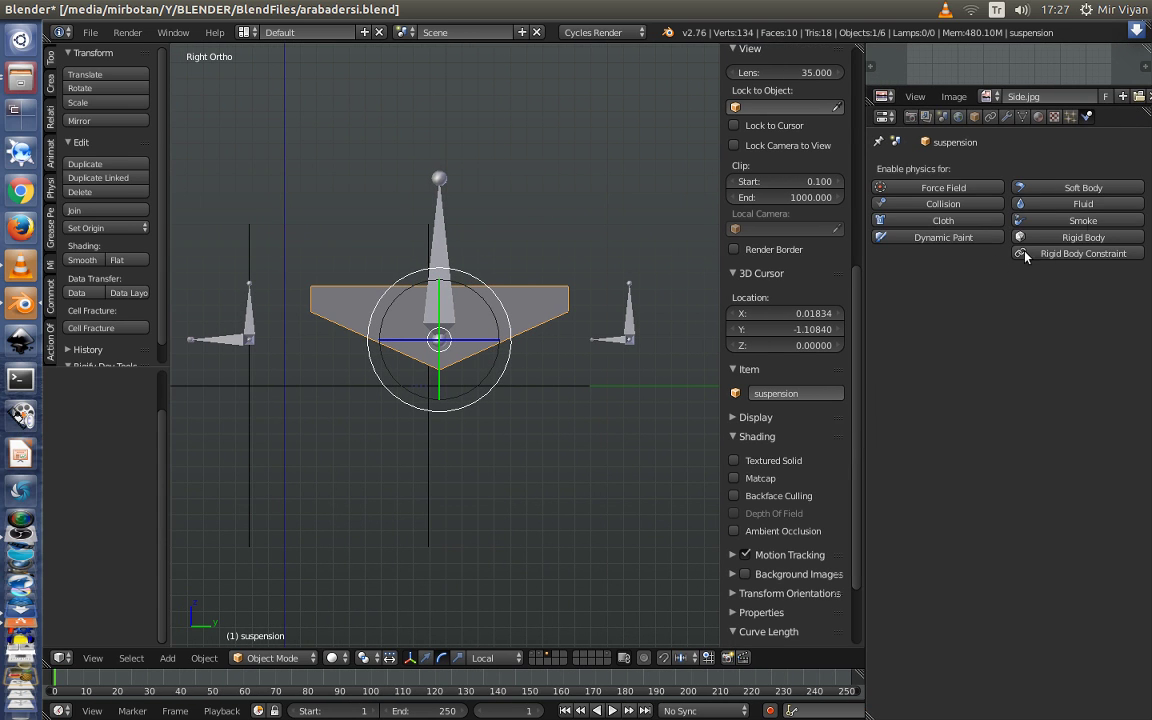
{"action": "left_click", "coordinate": [943, 221]}
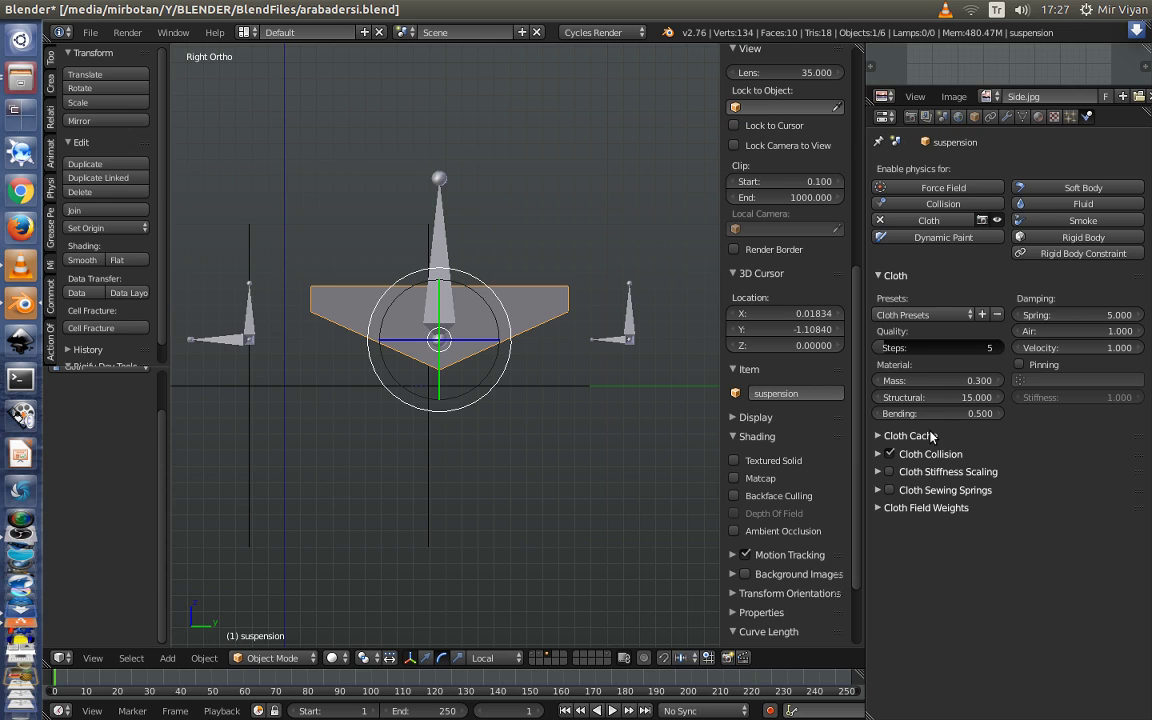
{"action": "left_click", "coordinate": [1020, 364]}
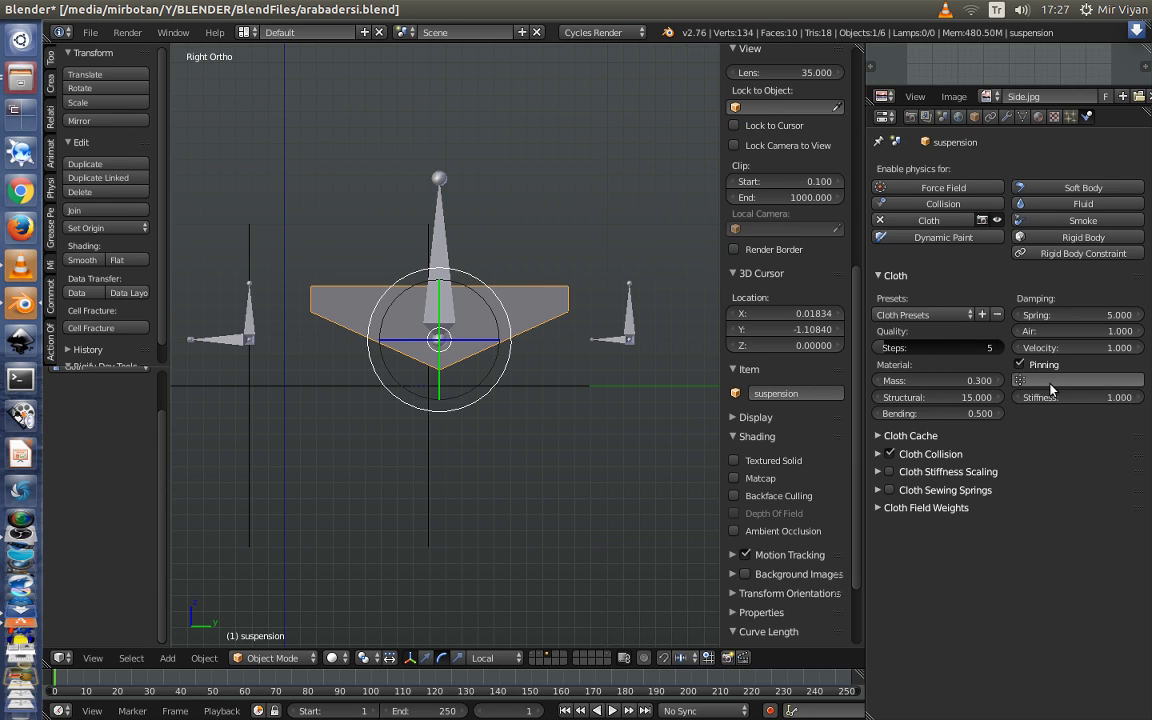
{"action": "left_click", "coordinate": [1049, 380]}
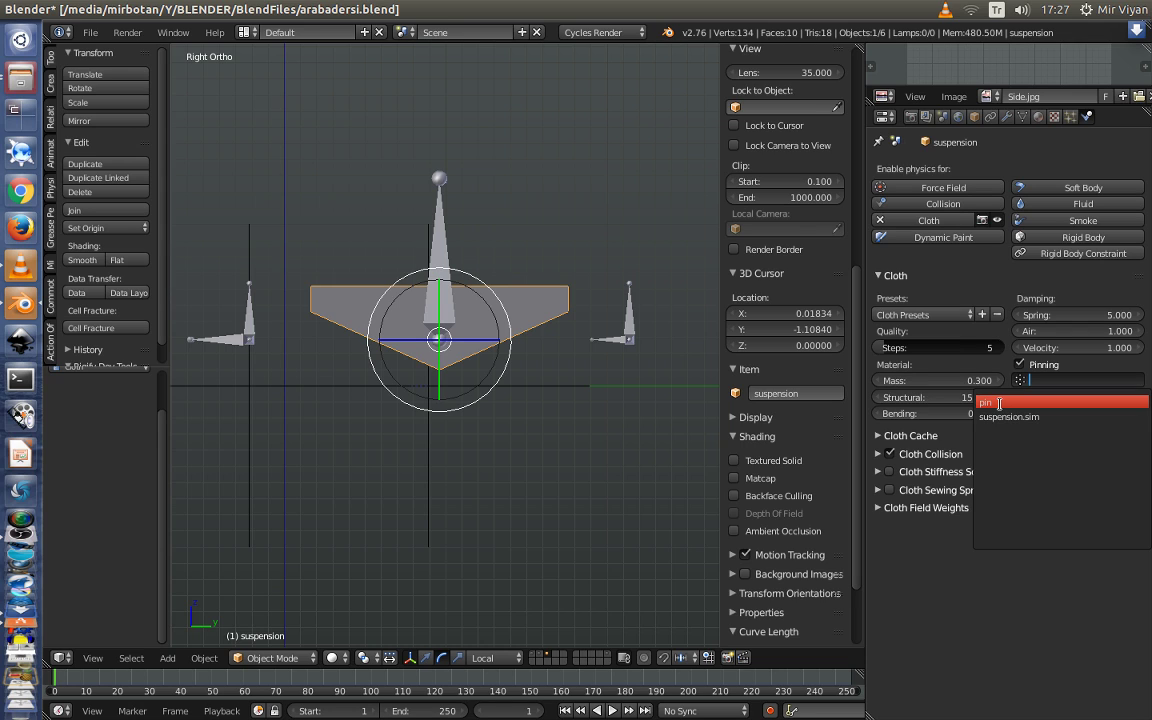
{"action": "left_click", "coordinate": [998, 403]}
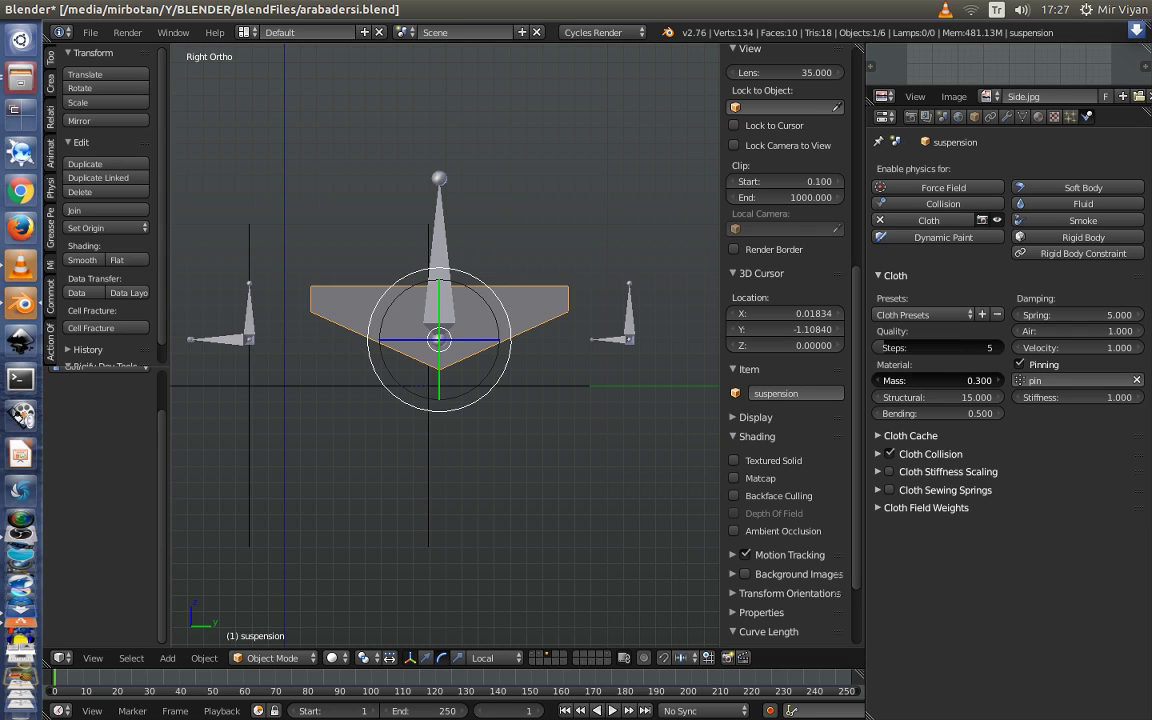
Set cloth Mass to 1, Structural stiffness to 1 and Bending to 30
{"action": "left_click", "coordinate": [910, 380]}
{"action": "type", "text": "1"}
{"action": "key", "text": "Return"}
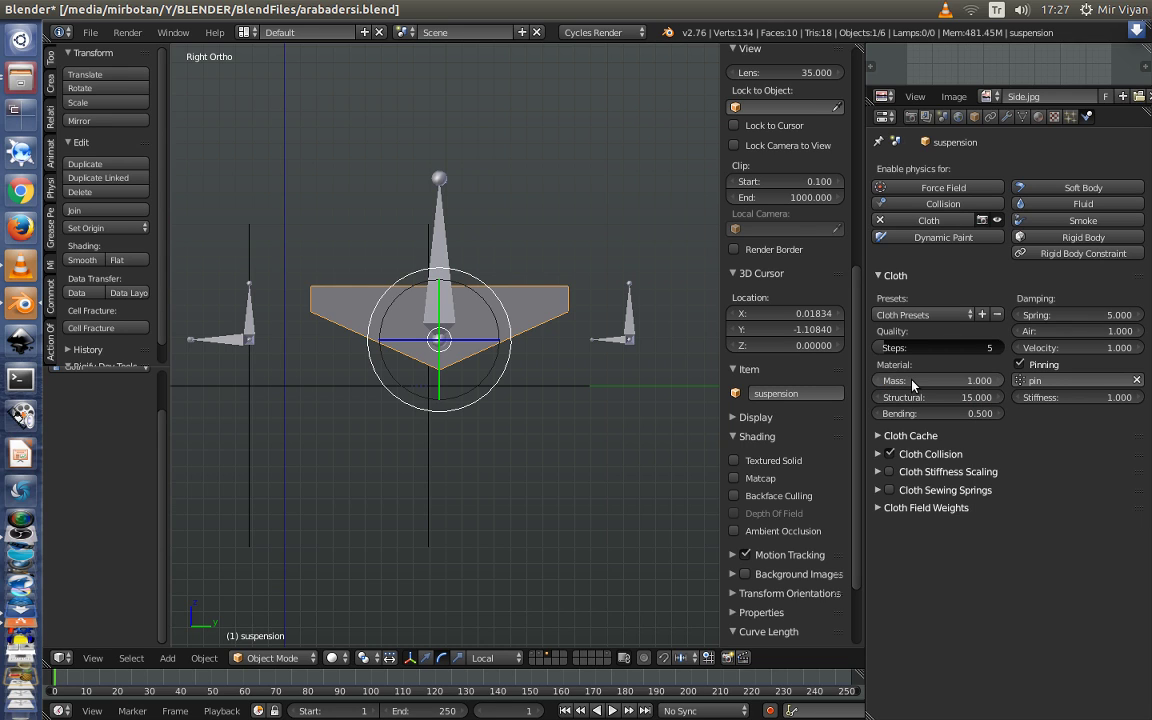
{"action": "left_click", "coordinate": [911, 397]}
{"action": "type", "text": "1"}
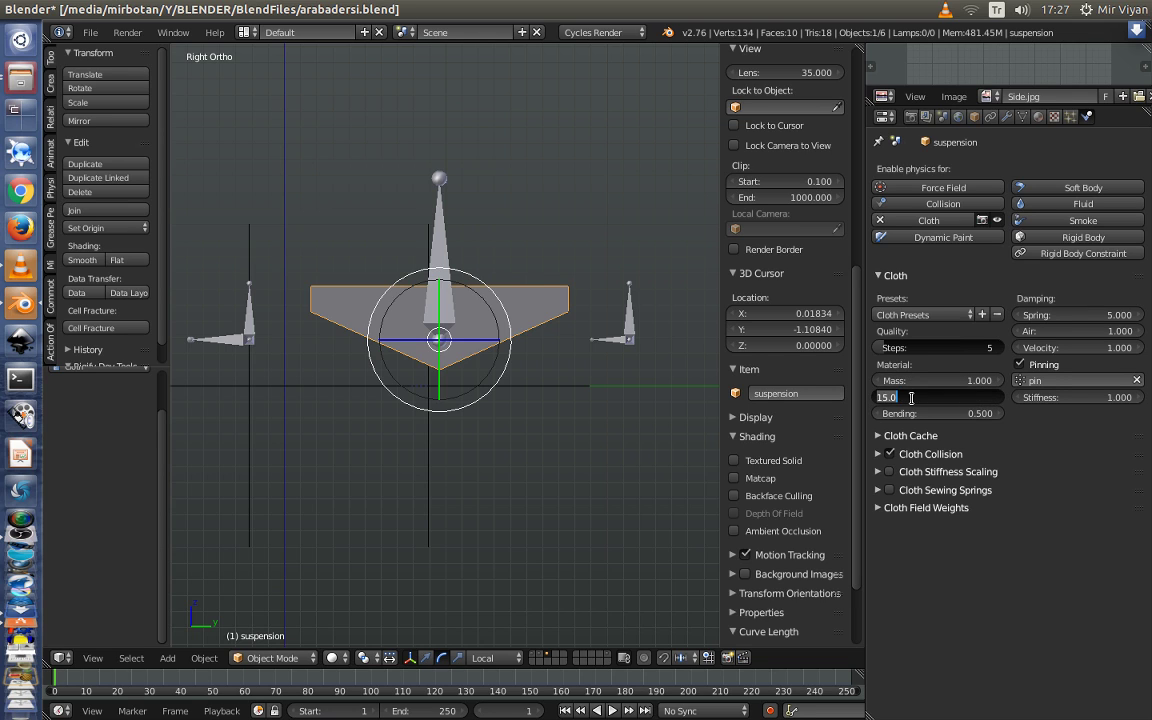
{"action": "key", "text": "Return"}
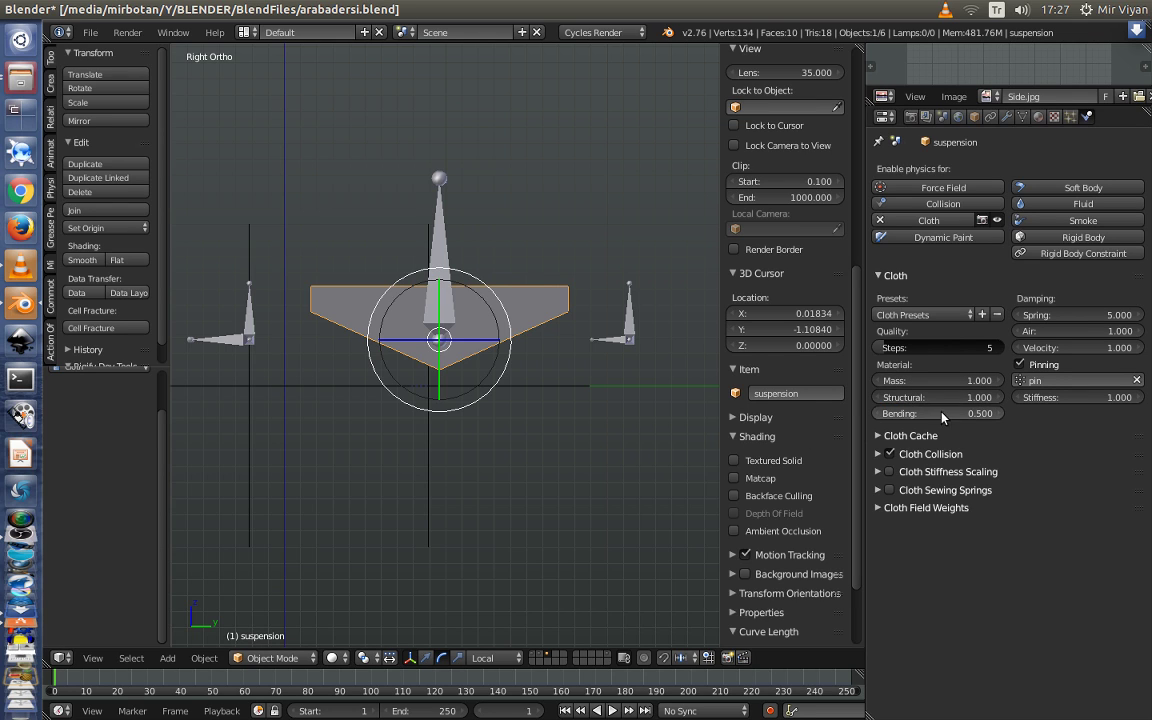
{"action": "left_click", "coordinate": [940, 412]}
{"action": "key", "text": "Return"}
Set cloth Spring damping to 1 and pinning Stiffness to 10
{"action": "left_click", "coordinate": [1080, 313]}
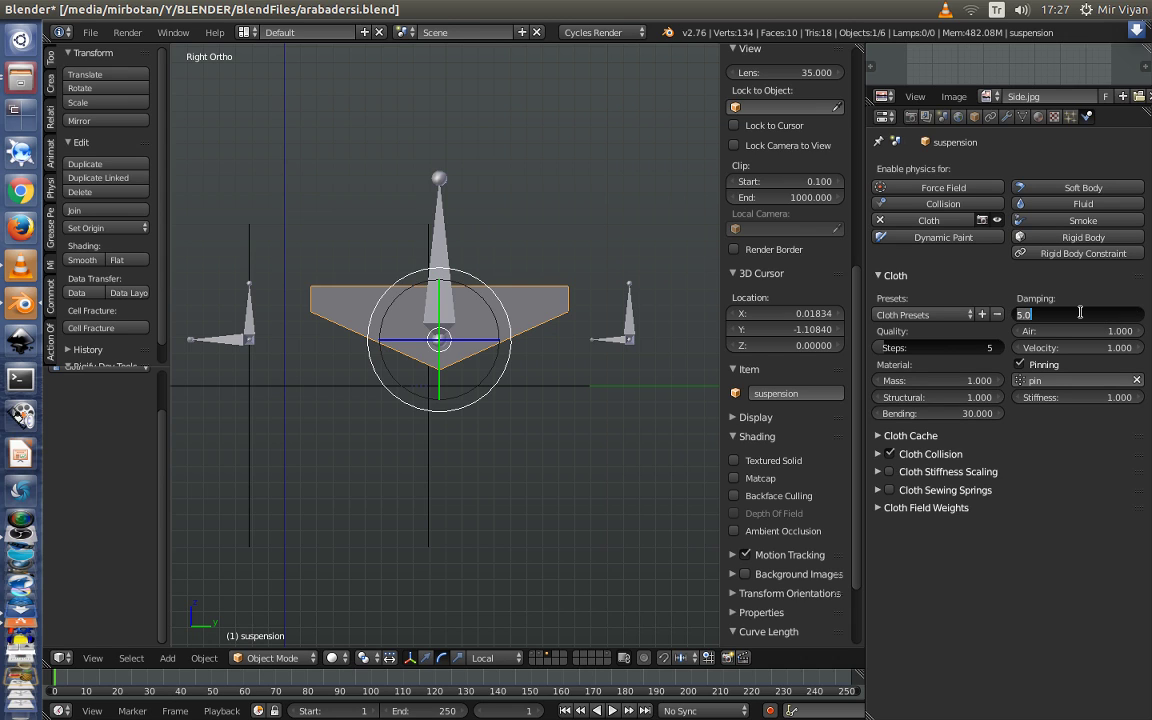
{"action": "type", "text": "1"}
{"action": "key", "text": "Return"}
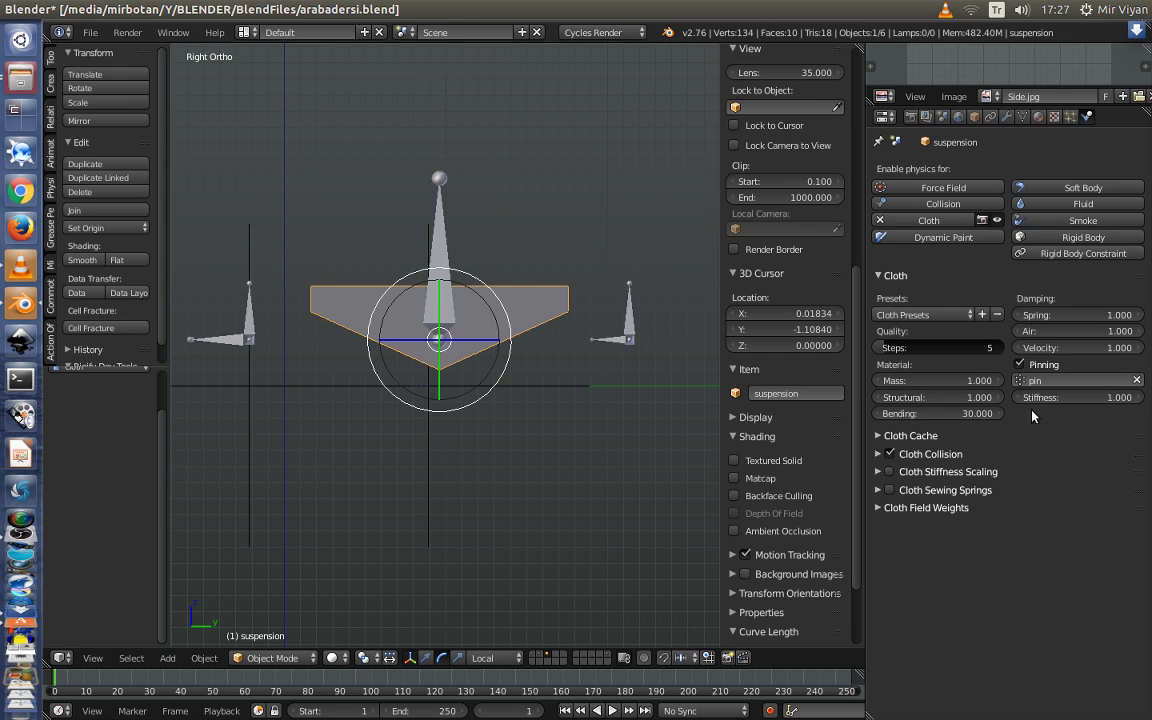
{"action": "left_click", "coordinate": [1085, 398]}
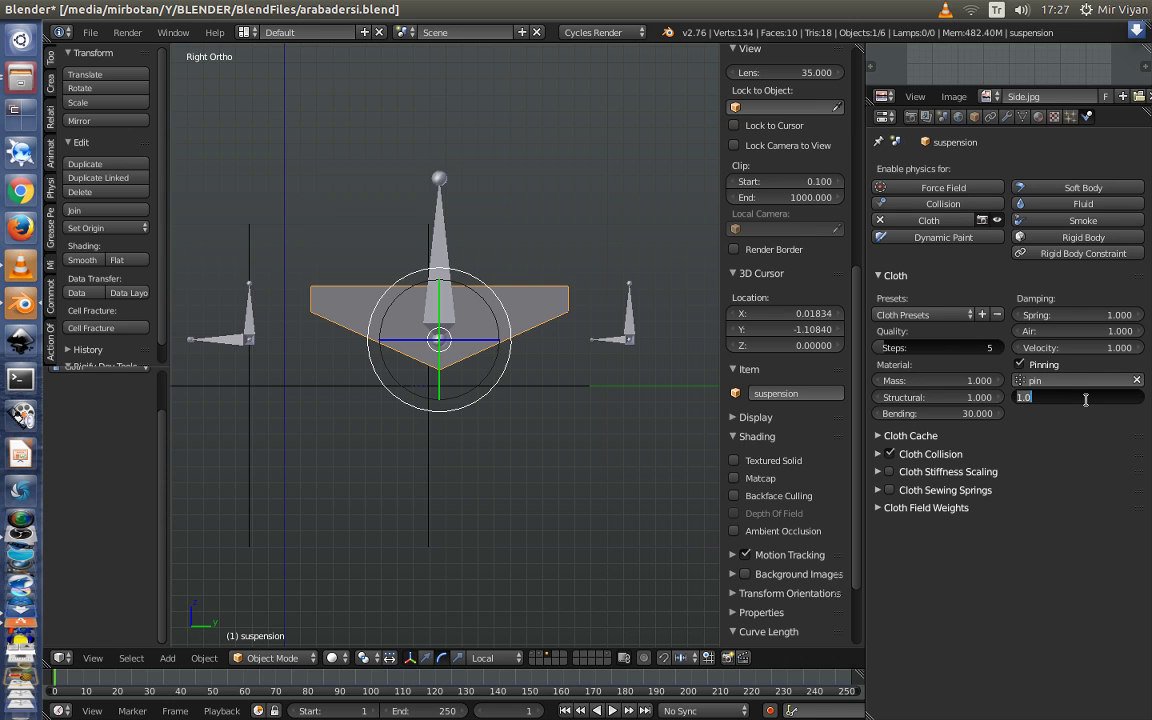
{"action": "type", "text": "10"}
{"action": "key", "text": "Return"}
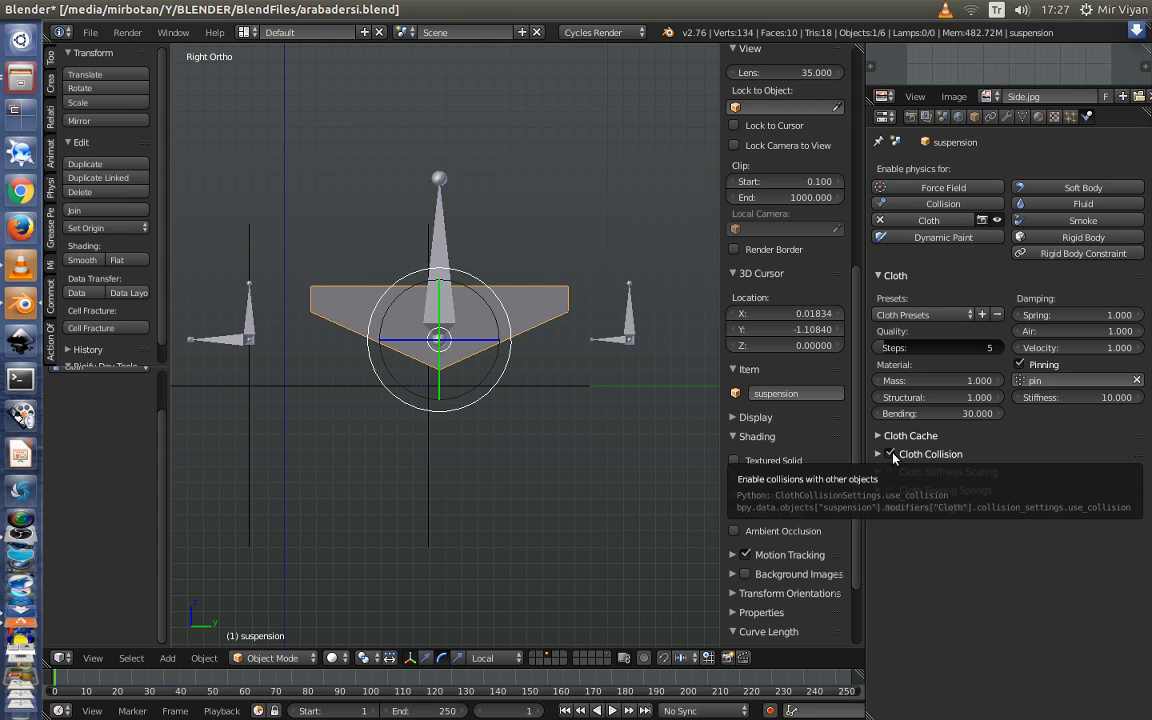
Disable cloth collision and raise the cloth quality steps to 15
{"action": "left_click", "coordinate": [889, 455]}
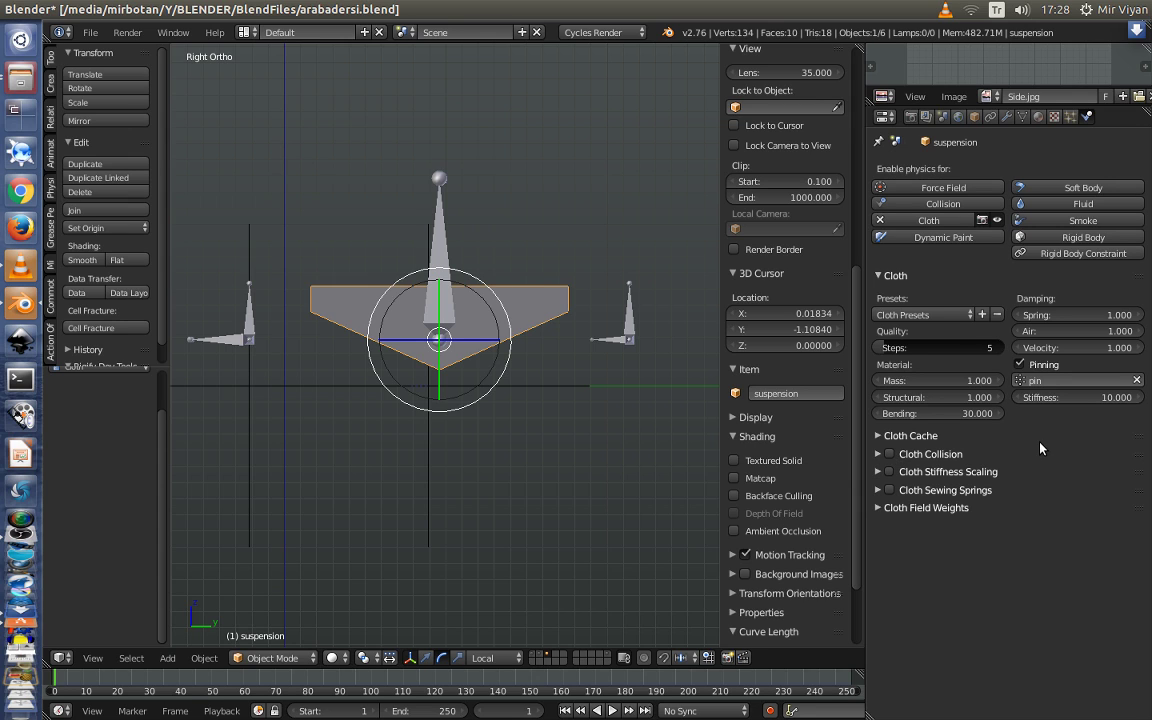
{"action": "left_click", "coordinate": [955, 345]}
{"action": "key", "text": "Return"}
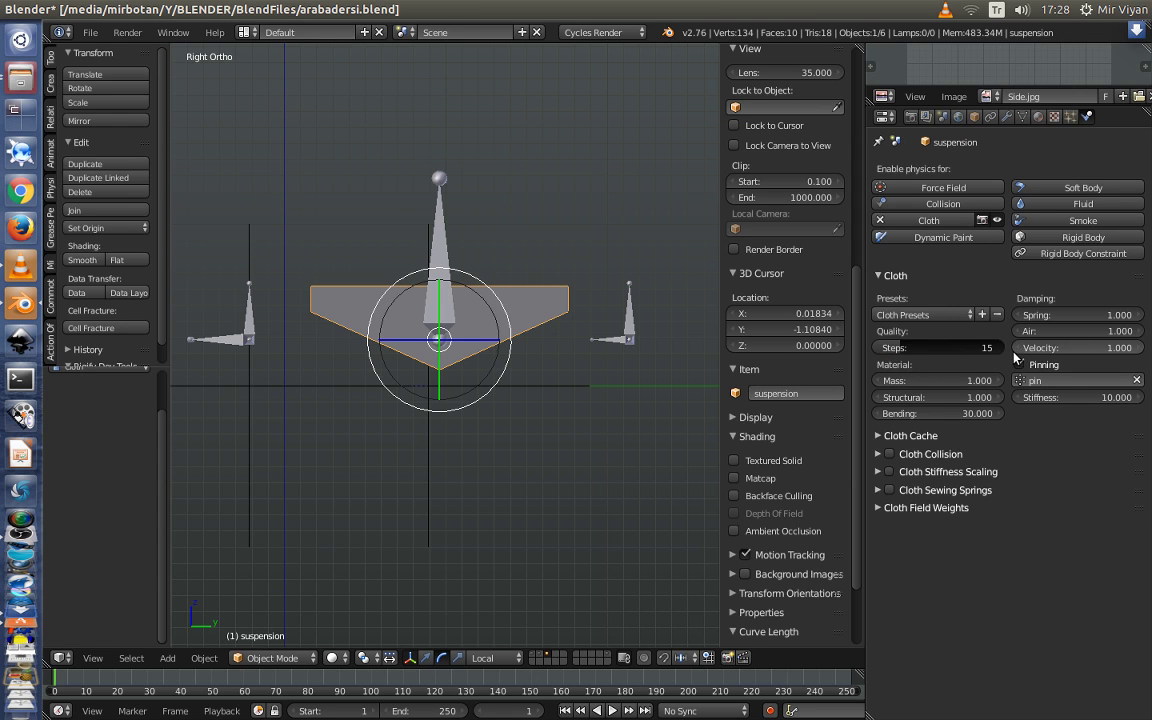
Play the animation while dragging the suspension to test the cloth, then stop and rewind to frame 1
{"action": "scroll", "coordinate": [438, 395], "scroll_direction": "down", "scroll_amount": 2}
{"action": "mouse_move", "coordinate": [438, 395]}
{"action": "middle_mouse_down"}
{"action": "mouse_move", "coordinate": [483, 419]}
{"action": "mouse_move", "coordinate": [481, 432]}
{"action": "middle_mouse_up"}
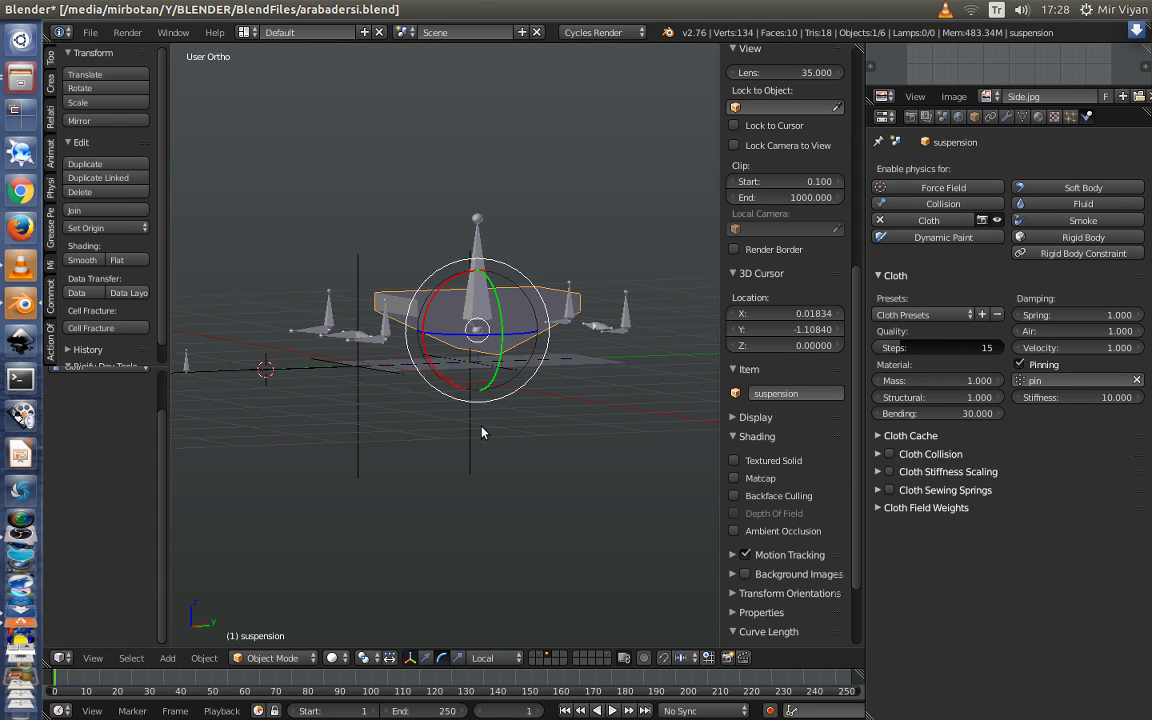
{"action": "left_click", "coordinate": [613, 711]}
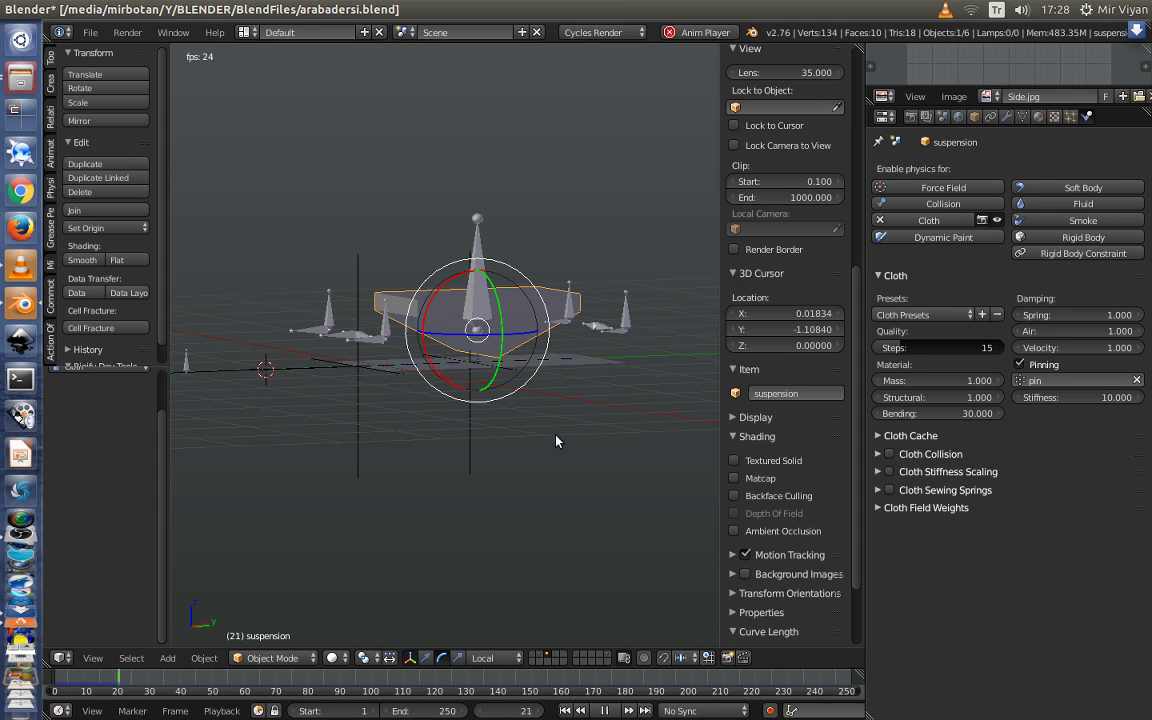
{"action": "key", "text": "g"}
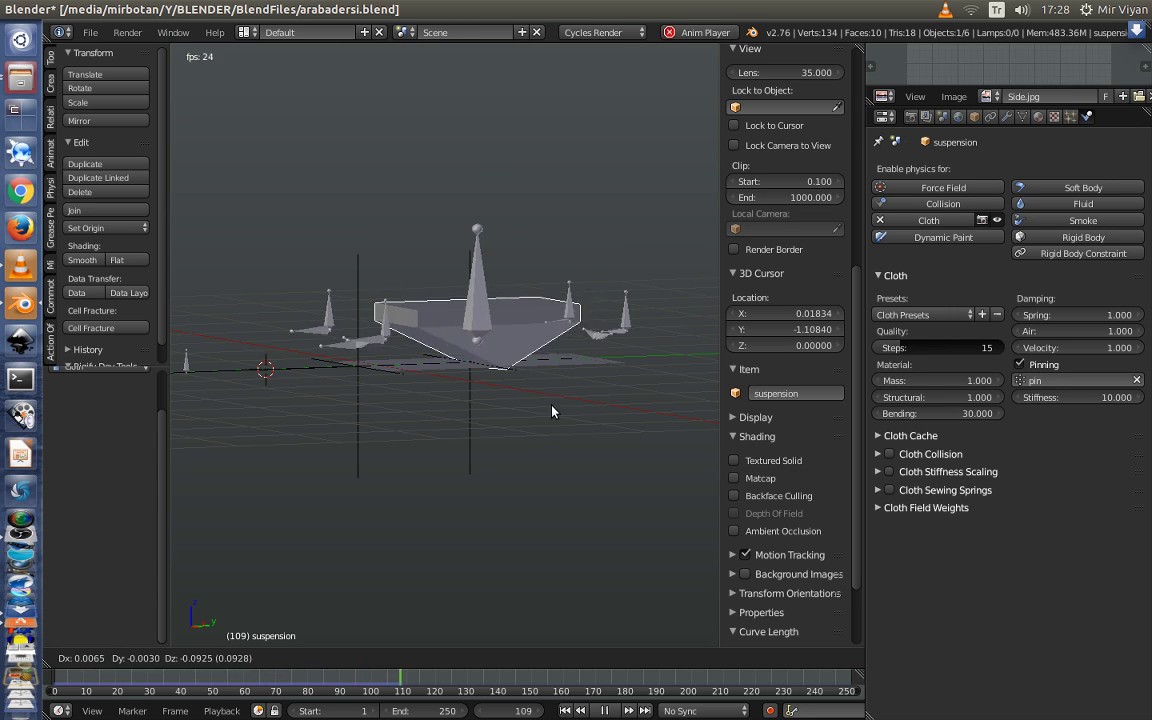
{"action": "left_click", "coordinate": [535, 406]}
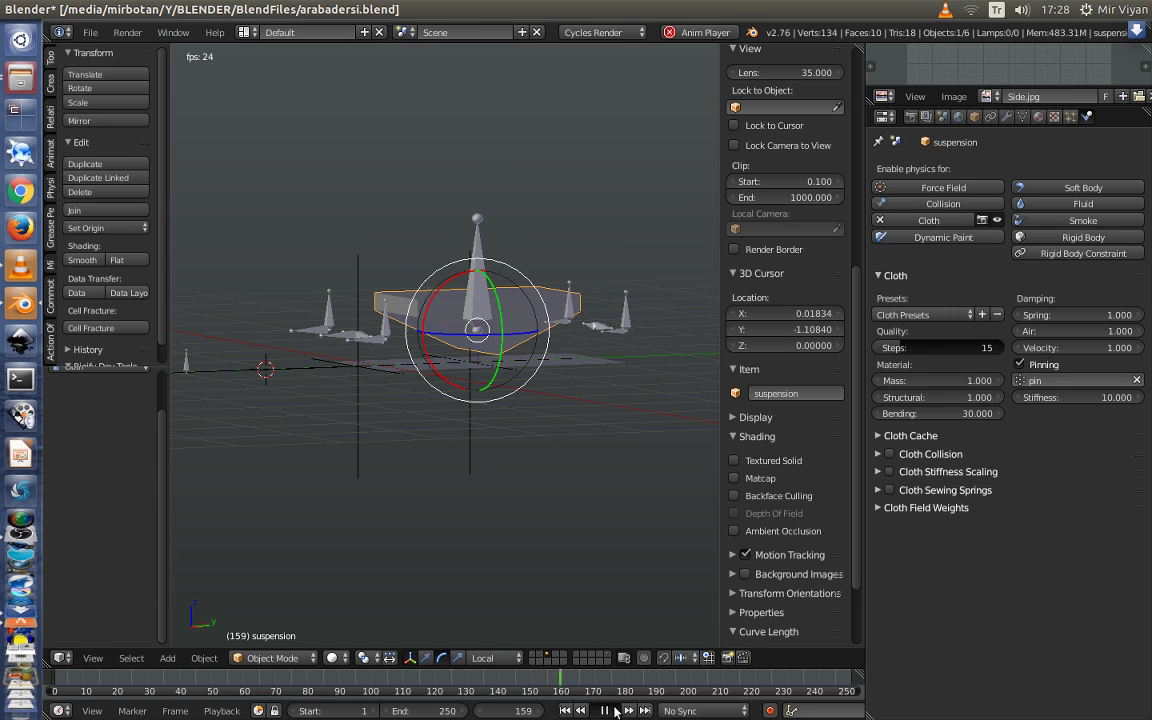
{"action": "key", "text": "alt+a"}
{"action": "left_click", "coordinate": [565, 711]}
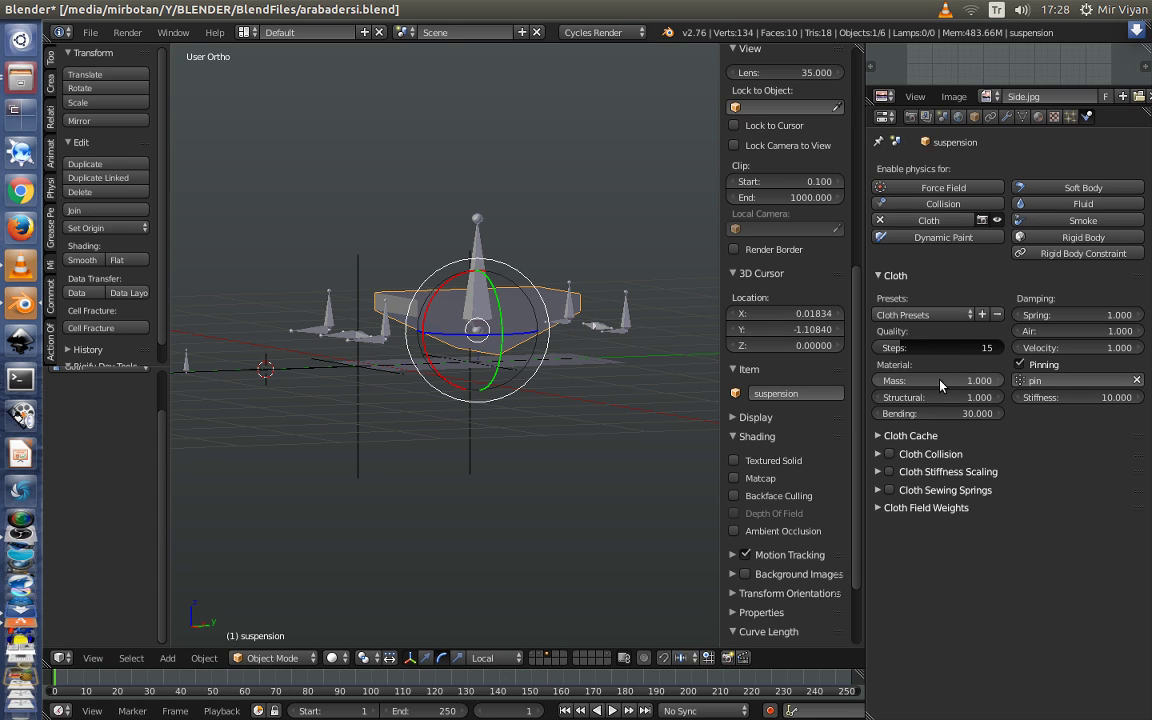
Test with cloth Mass 5 by replaying and pulling the suspension, then restore Mass to 1
{"action": "left_click", "coordinate": [938, 381]}
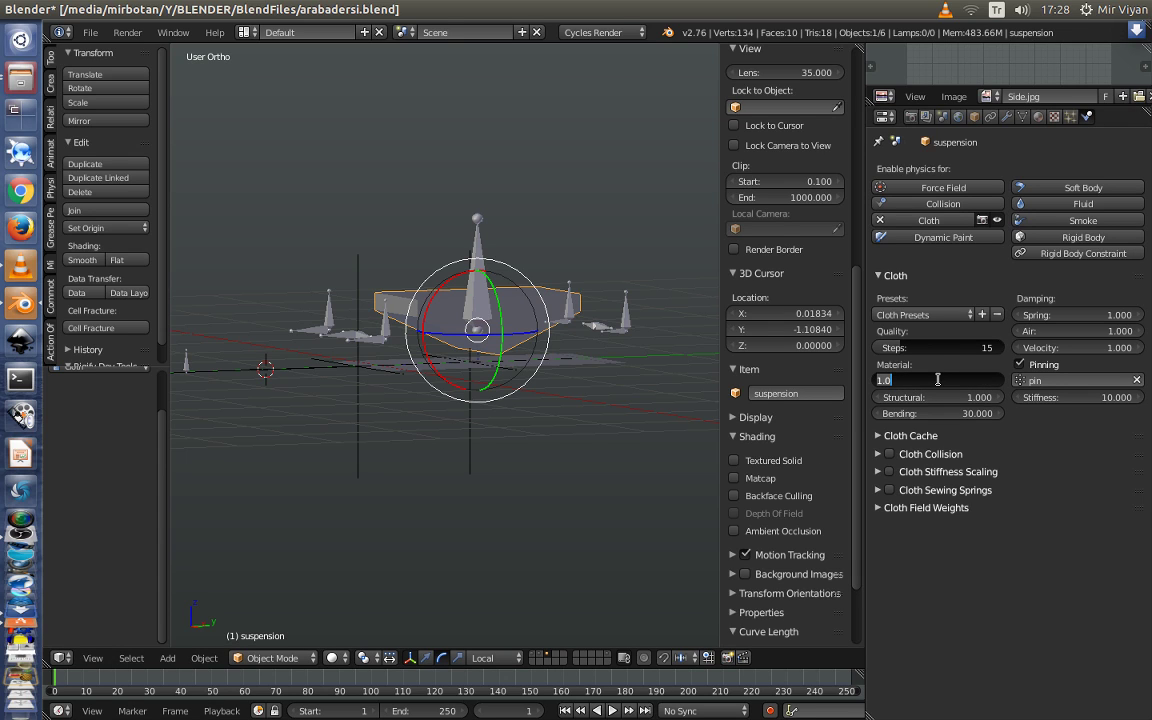
{"action": "type", "text": "5"}
{"action": "key", "text": "Return"}
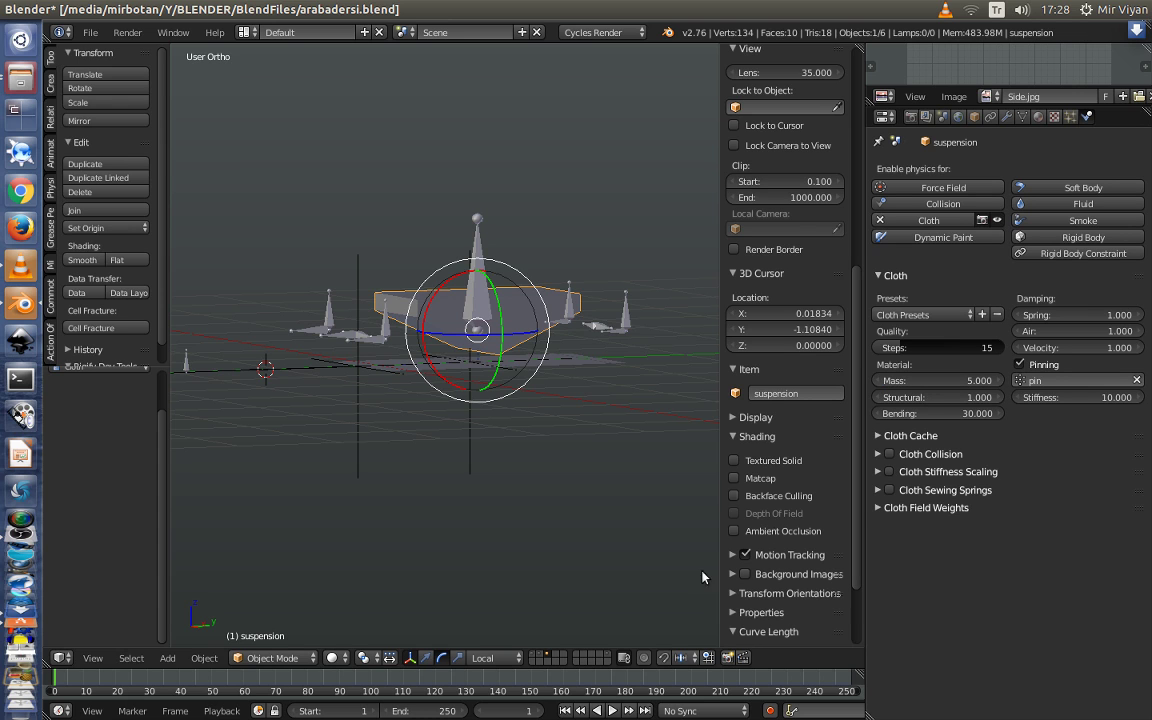
{"action": "left_click", "coordinate": [613, 711]}
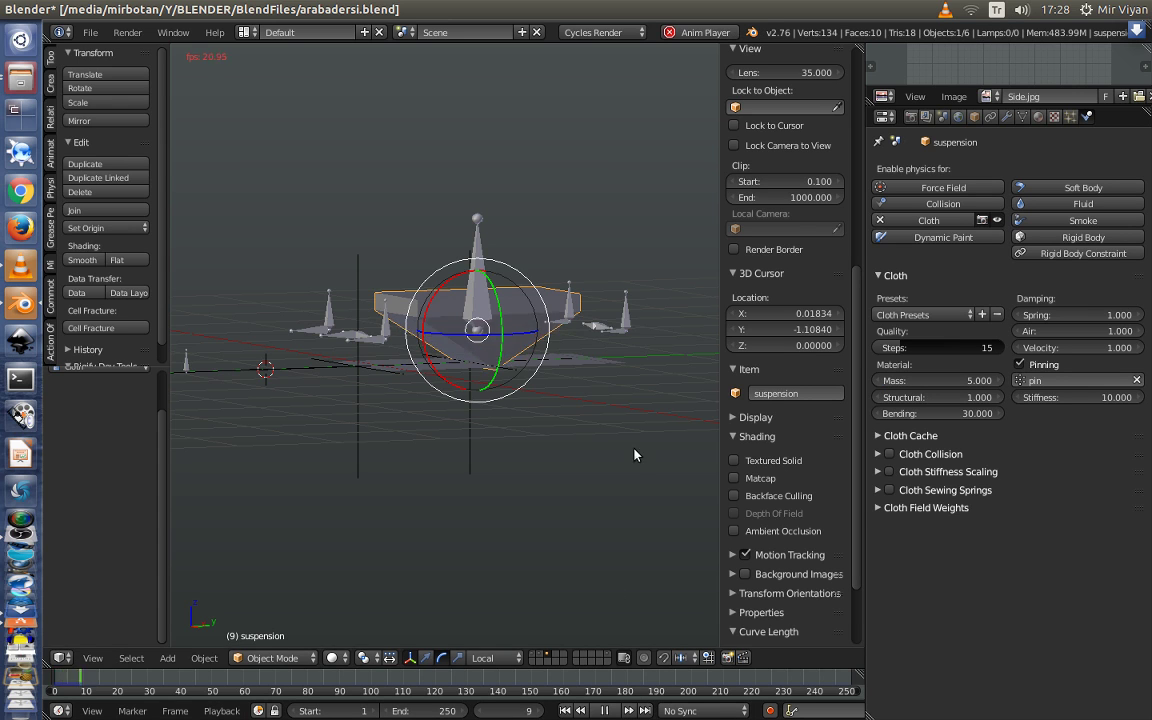
{"action": "key", "text": "g"}
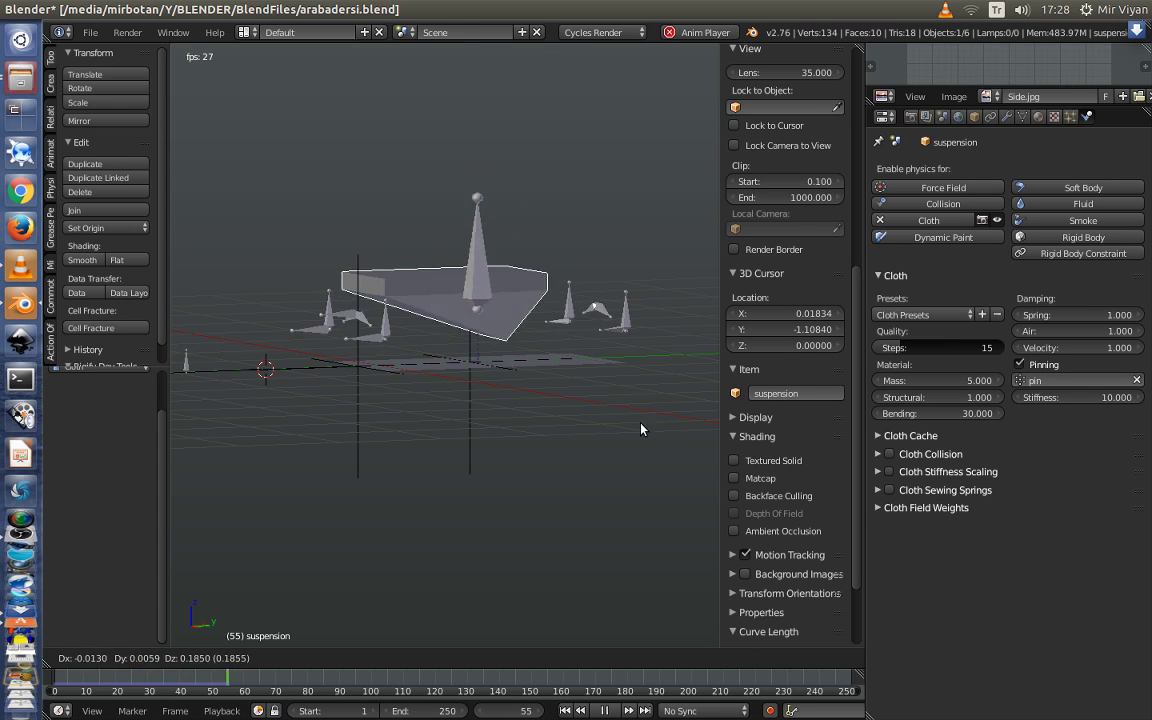
{"action": "left_click", "coordinate": [577, 386]}
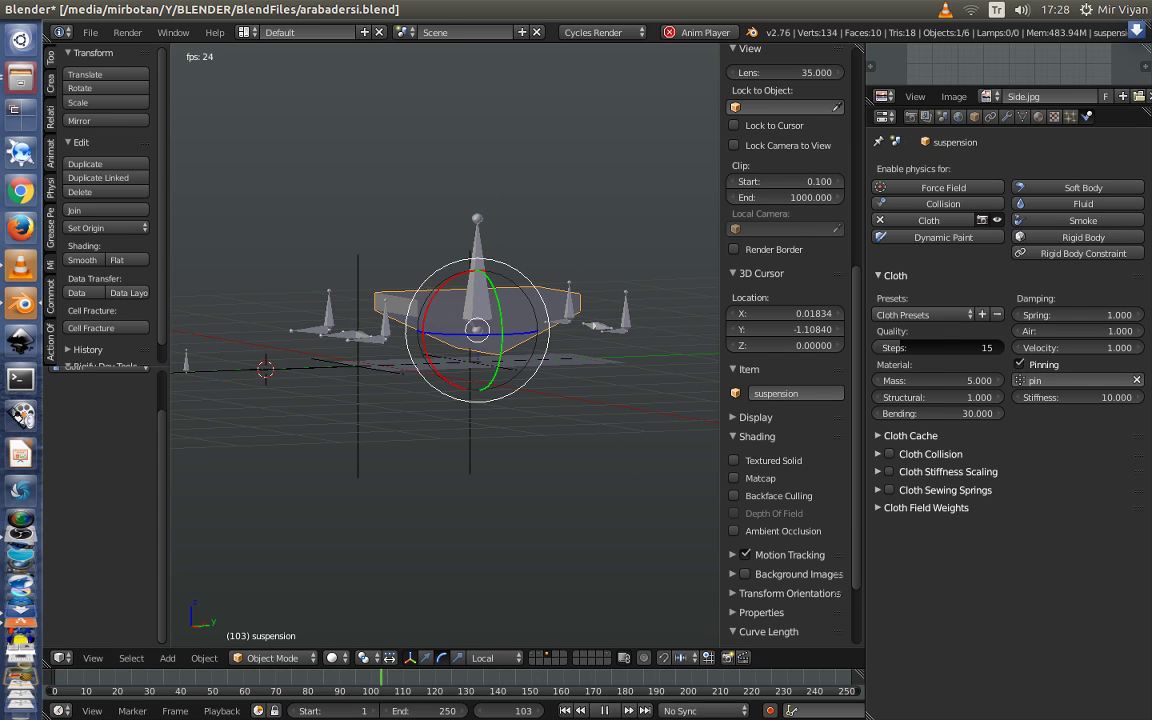
{"action": "left_click", "coordinate": [604, 710]}
{"action": "left_click", "coordinate": [565, 711]}
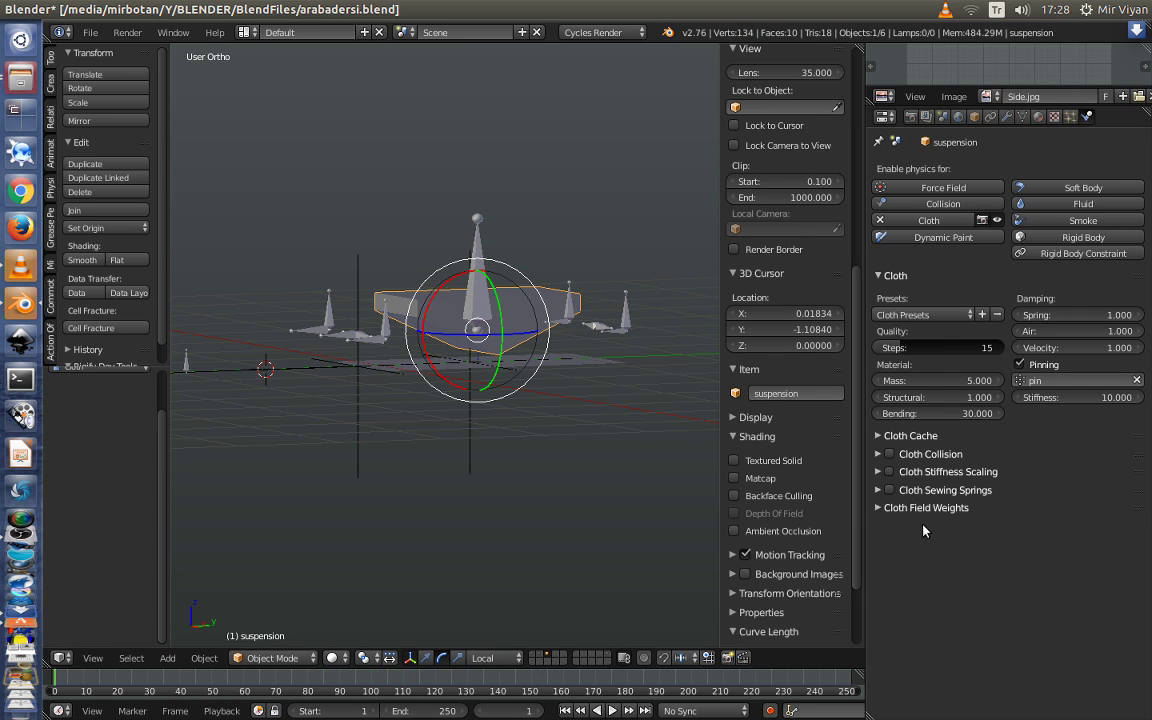
{"action": "left_click", "coordinate": [962, 380]}
{"action": "type", "text": "1"}
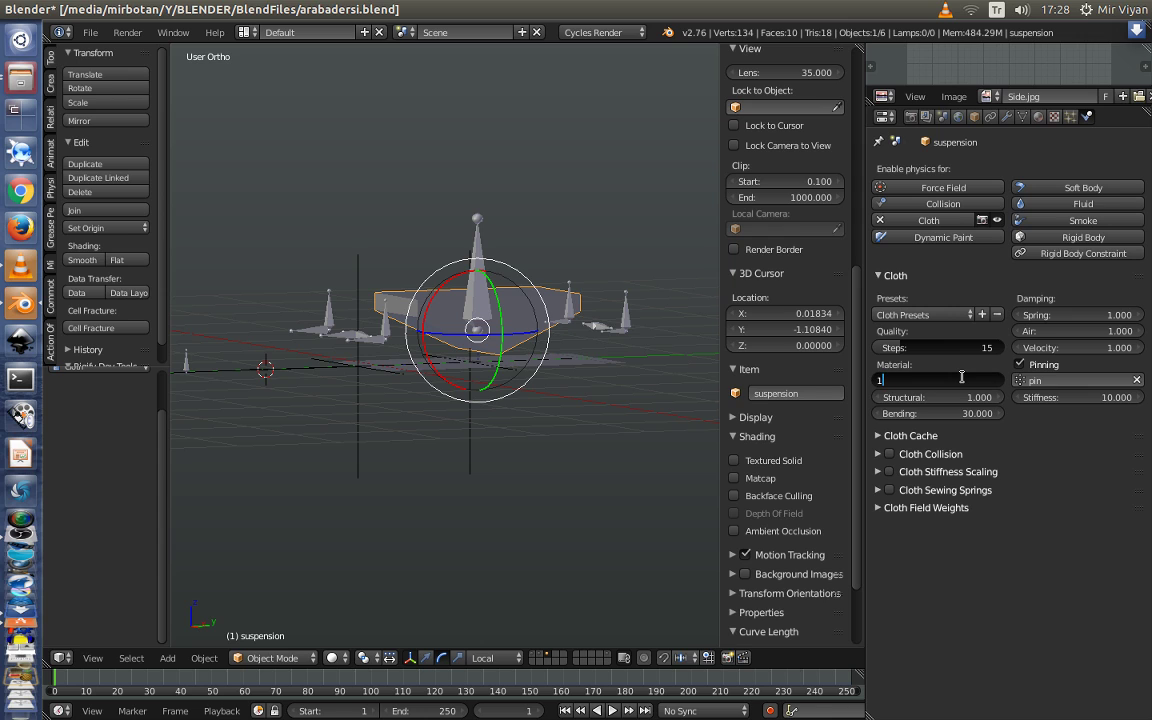
{"action": "key", "text": "Return"}
Re-show the car body and wheel layers, then play the animation while grabbing the suspension
{"action": "middle_click_drag", "start_coordinate": [488, 396], "coordinate": [518, 455]}
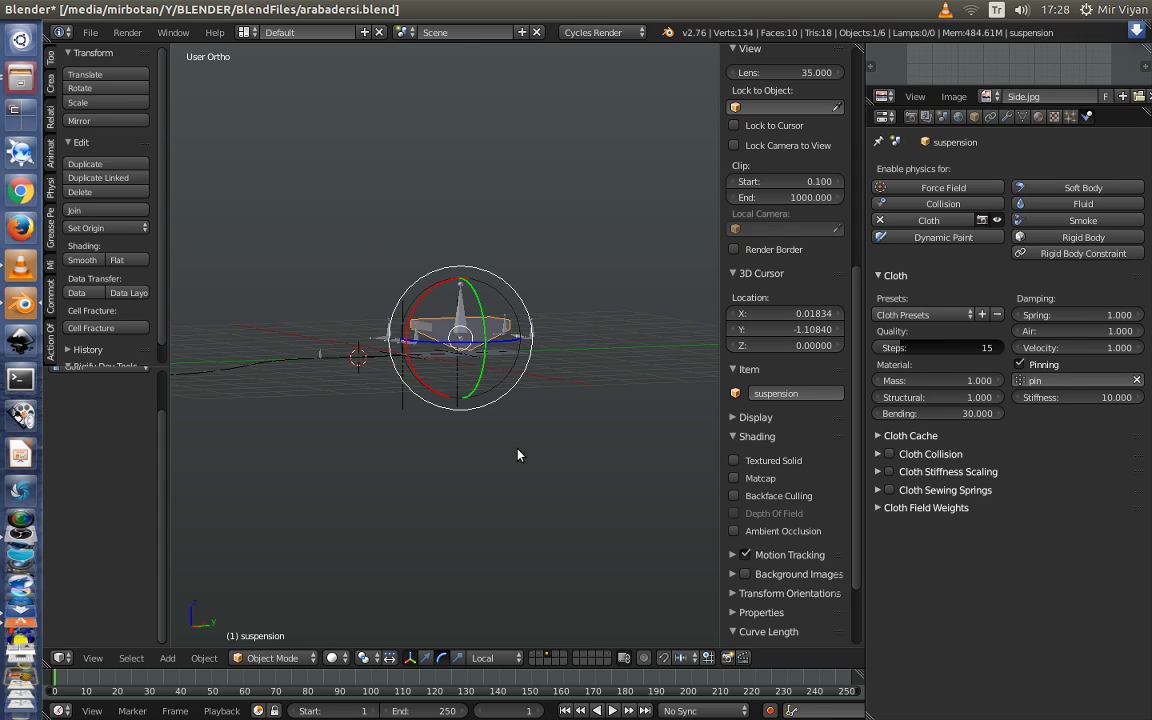
{"action": "left_click", "coordinate": [541, 657], "text": "shift"}
{"action": "mouse_move", "coordinate": [485, 595]}
{"action": "middle_mouse_down"}
{"action": "mouse_move", "coordinate": [555, 470]}
{"action": "mouse_move", "coordinate": [532, 481]}
{"action": "middle_mouse_up"}
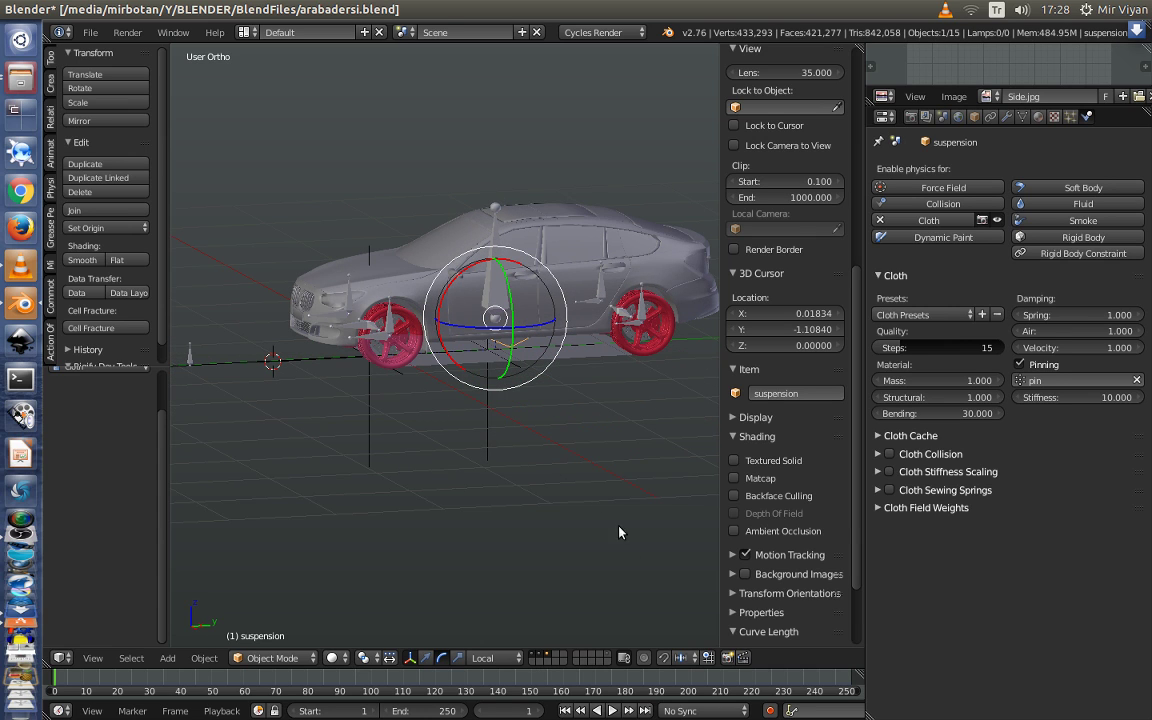
{"action": "left_click", "coordinate": [614, 710]}
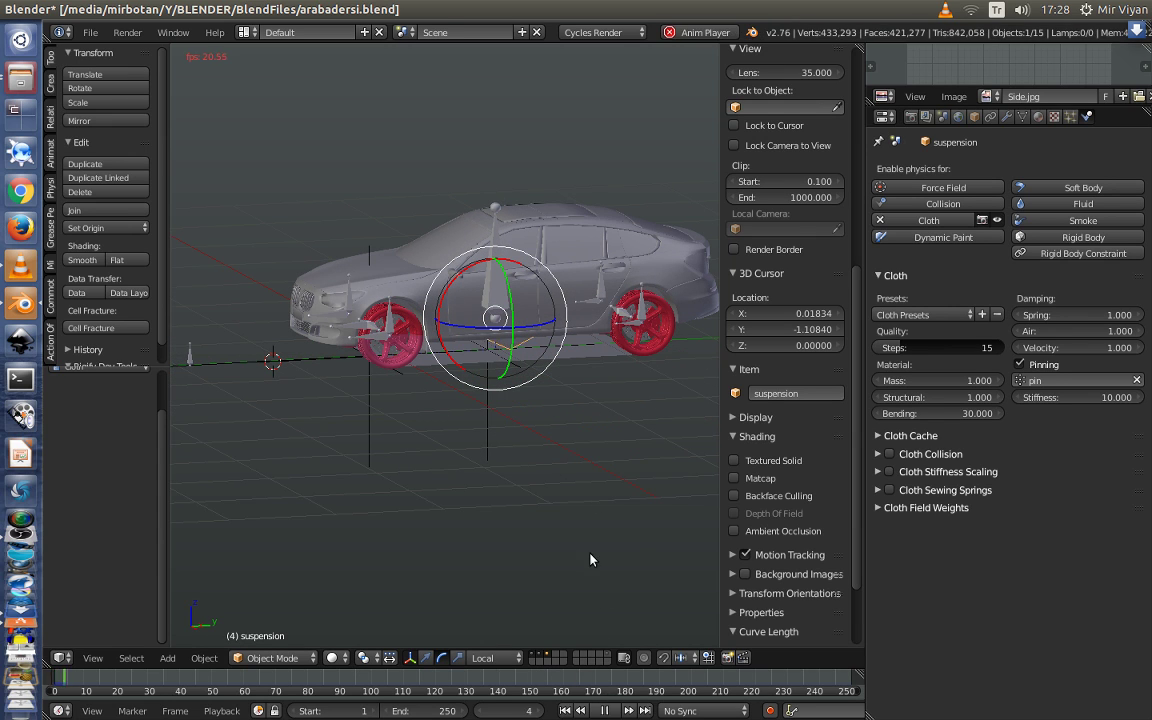
{"action": "key", "text": "g"}
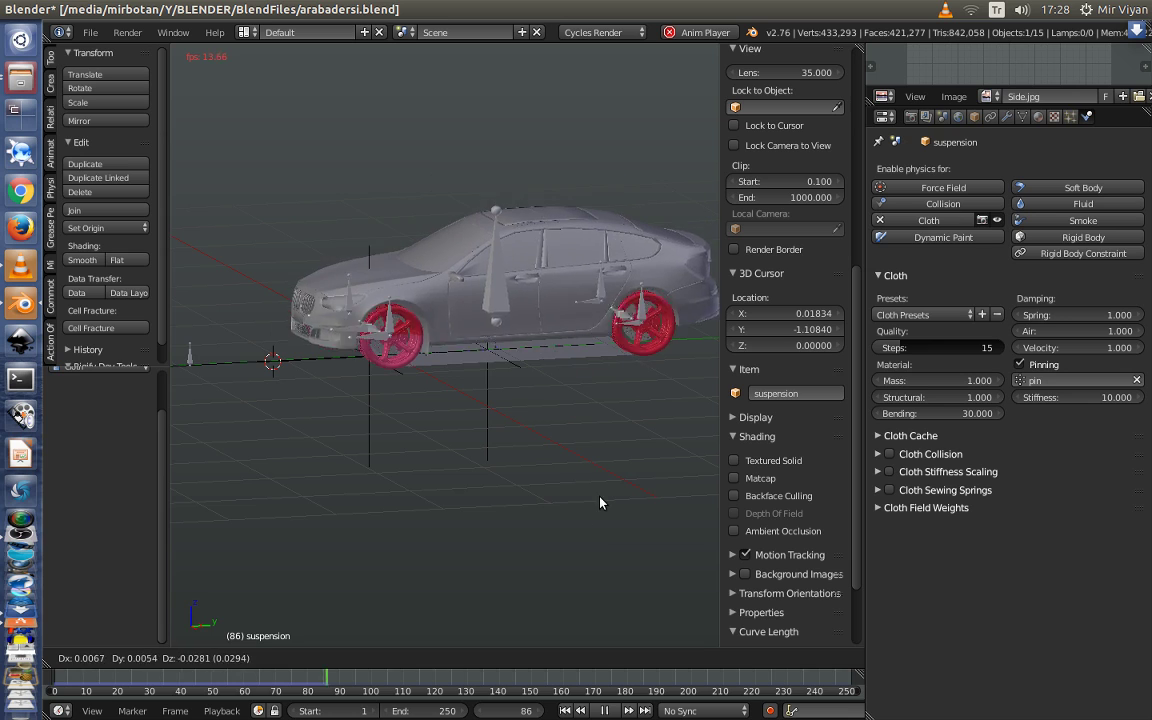
Stop playback, return to frame 1, and set the scene end frame to 500
{"action": "left_click", "coordinate": [539, 446]}
{"action": "left_click", "coordinate": [606, 709]}
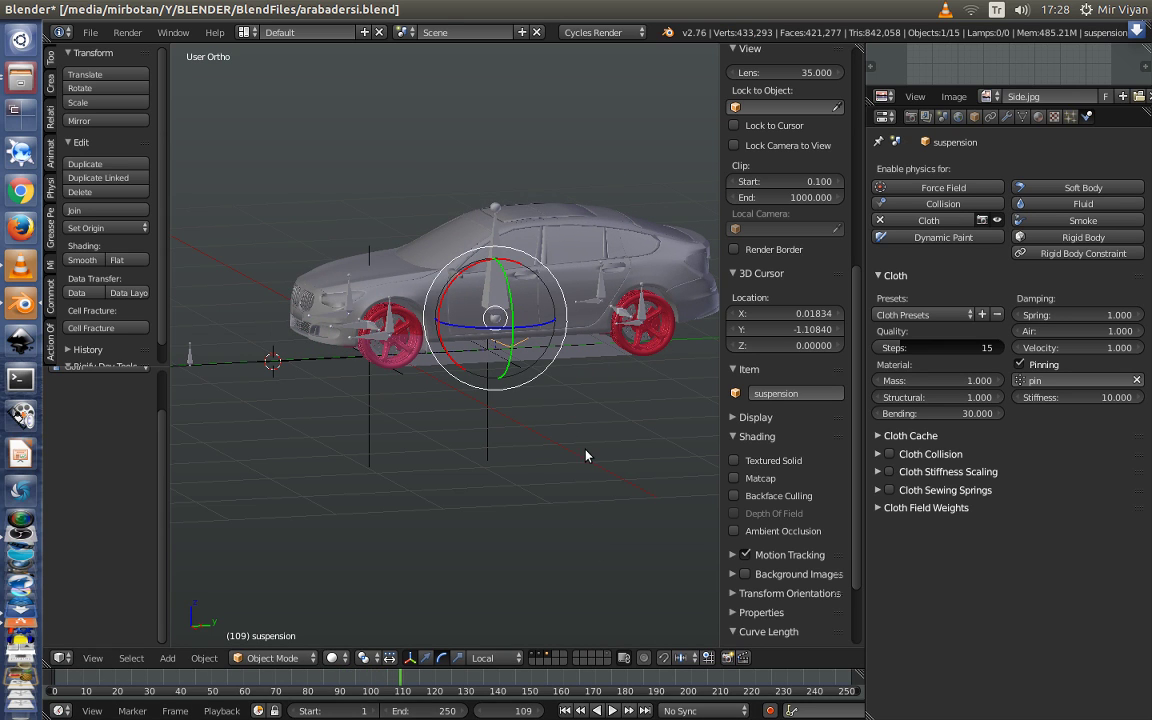
{"action": "left_click", "coordinate": [566, 710]}
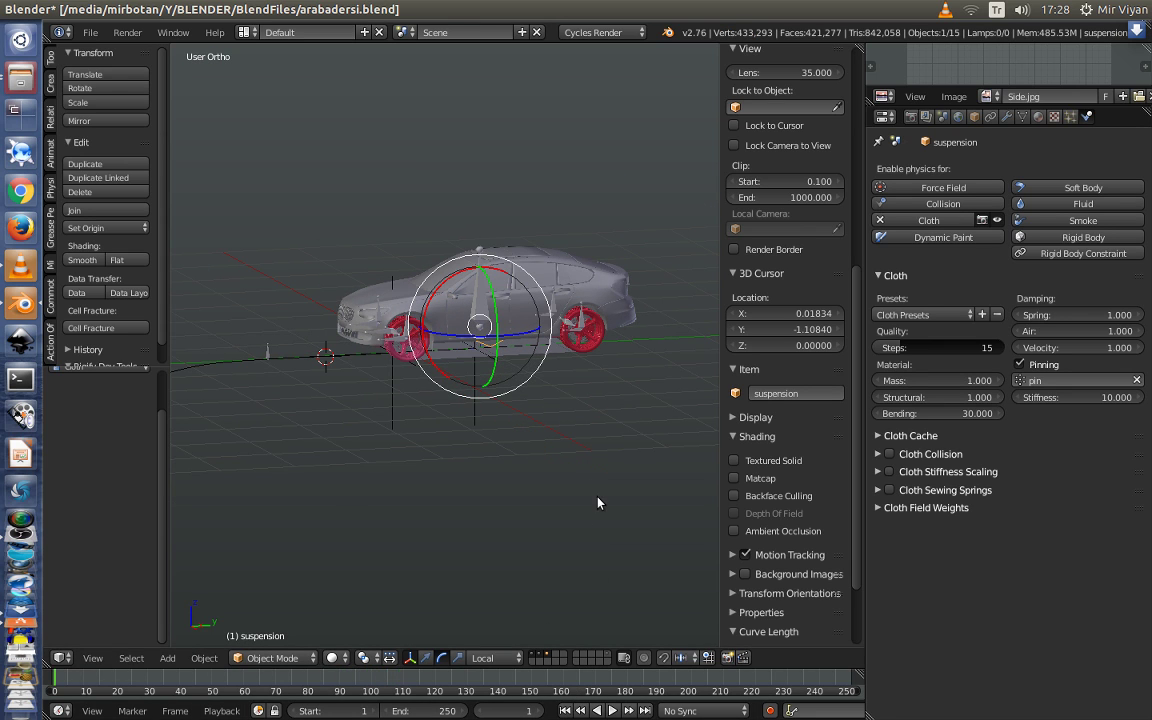
{"action": "left_click", "coordinate": [422, 710]}
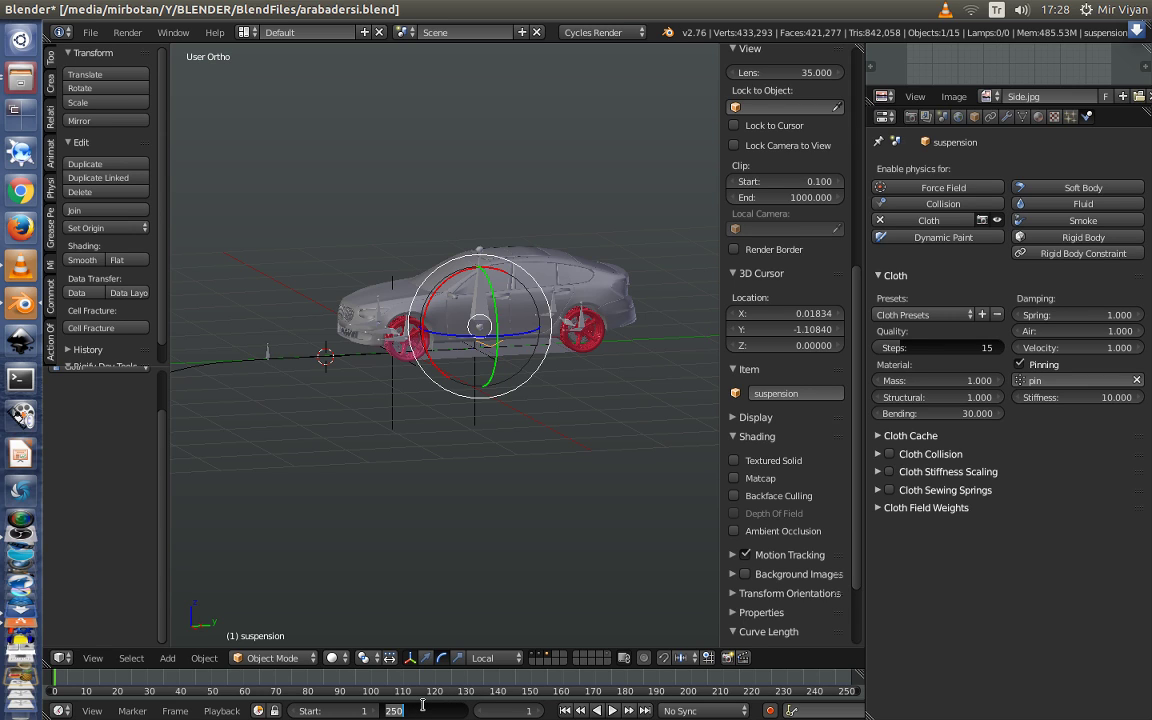
{"action": "type", "text": "50"}
{"action": "key", "text": "Return"}
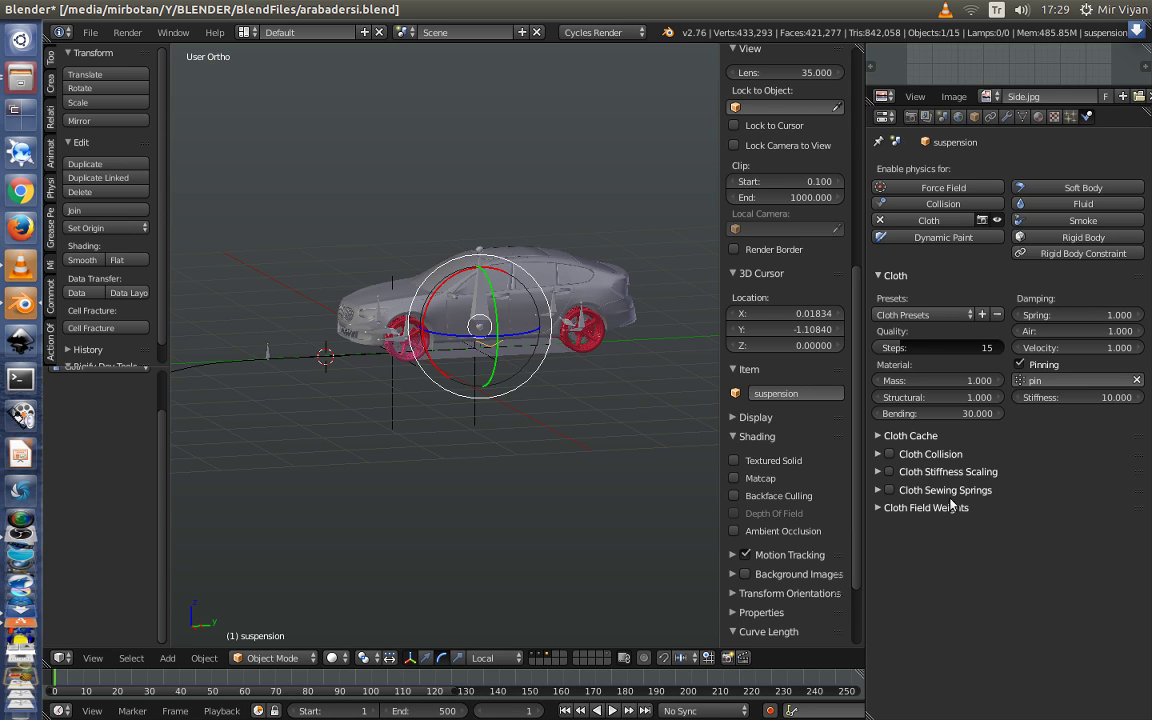
Set the cloth cache end frame to 500 and bake the suspension's cloth simulation
{"action": "left_click", "coordinate": [879, 437]}
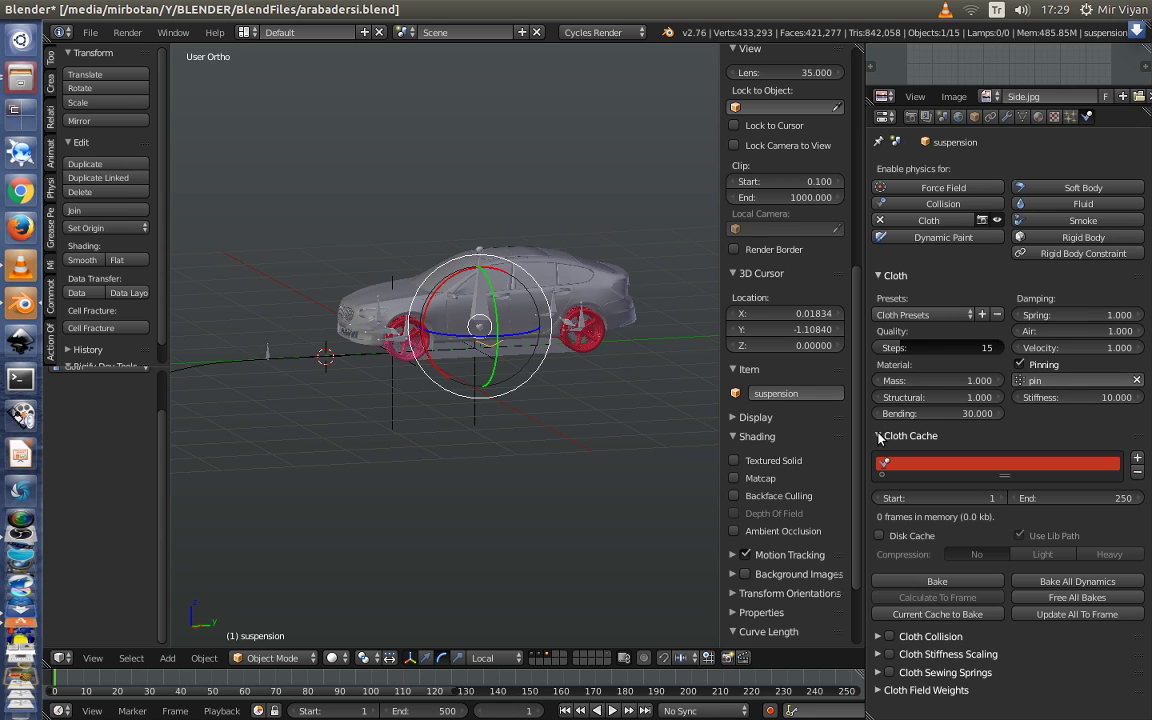
{"action": "left_click", "coordinate": [938, 581]}
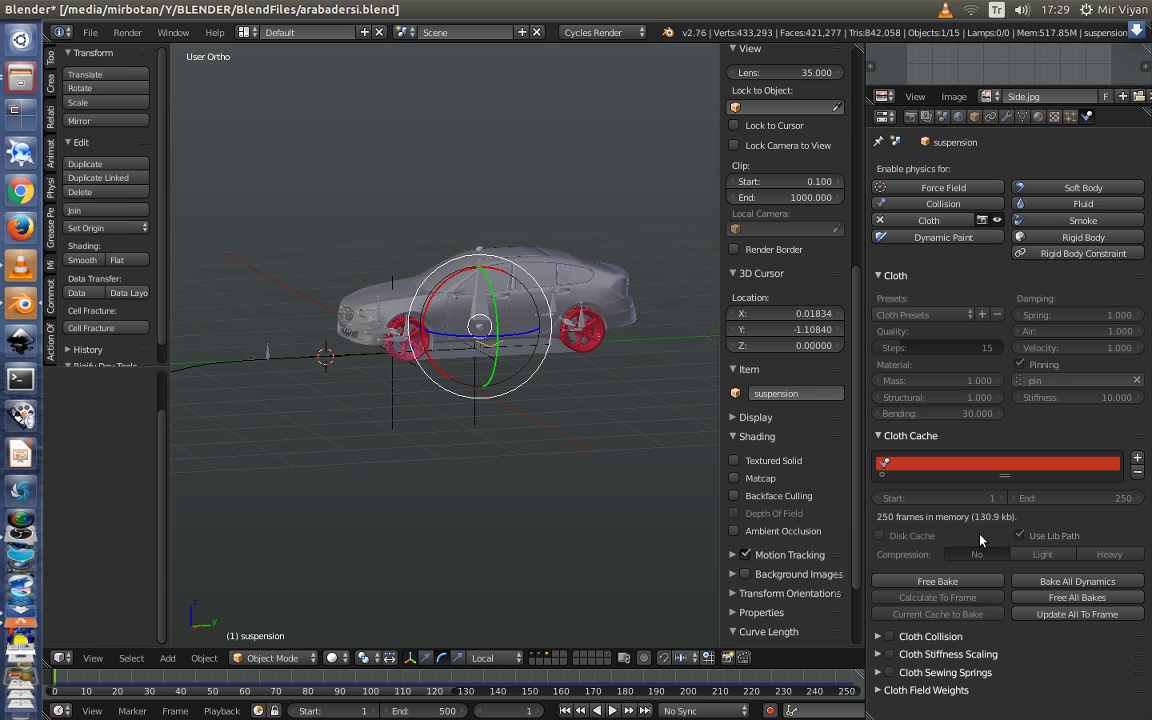
{"action": "left_click", "coordinate": [950, 581]}
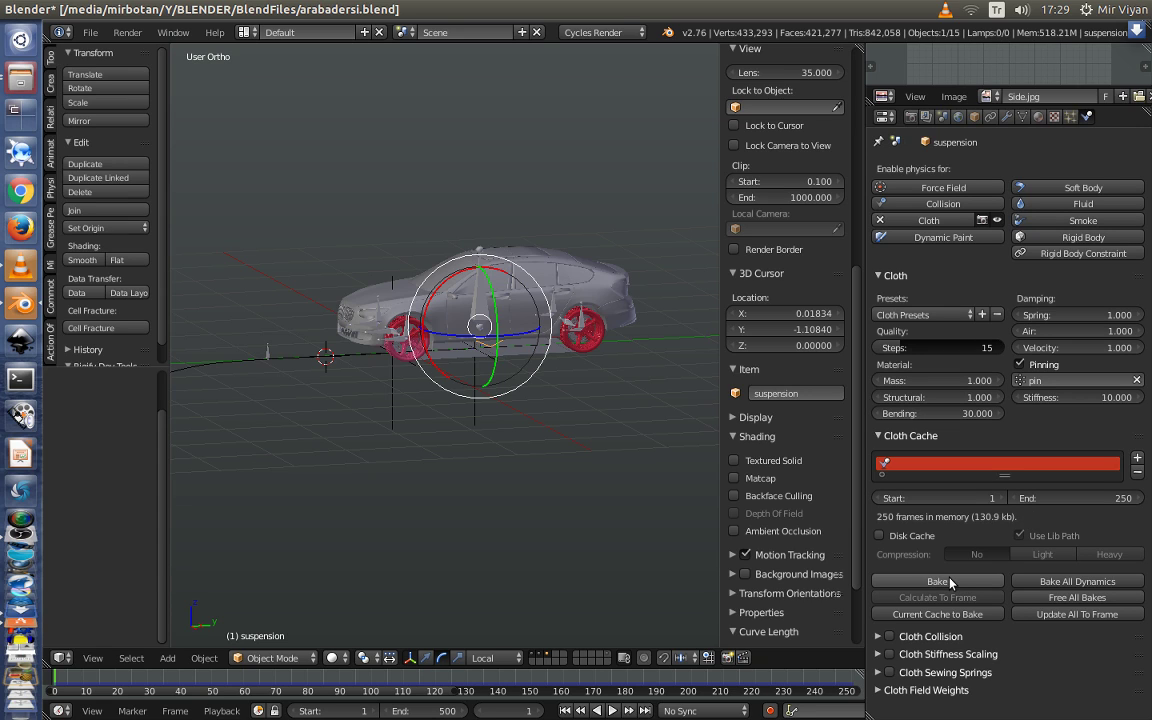
{"action": "left_click", "coordinate": [938, 581]}
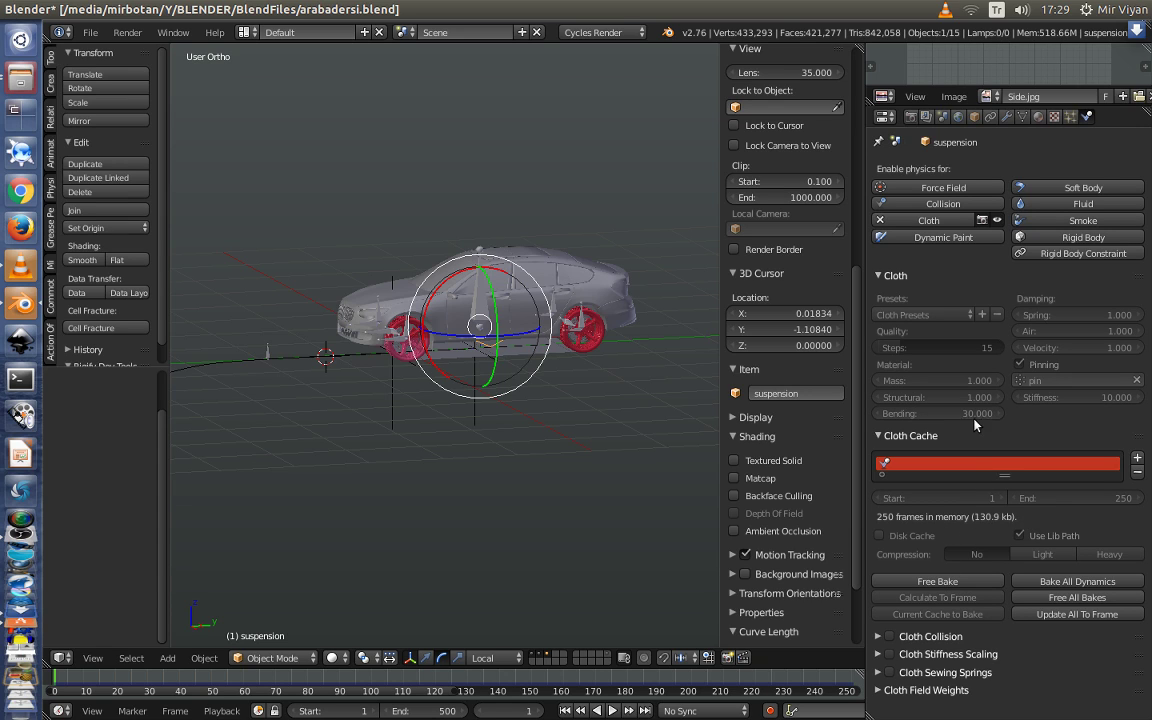
{"action": "left_click", "coordinate": [1040, 597]}
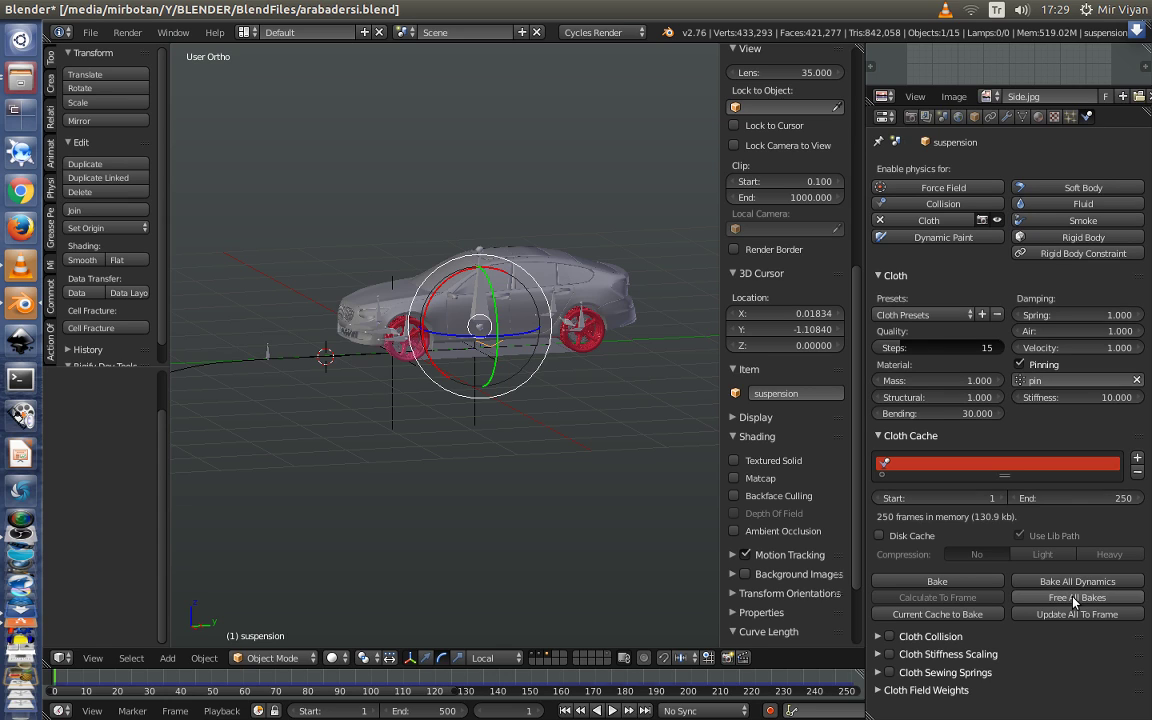
{"action": "left_click", "coordinate": [1074, 497]}
{"action": "type", "text": "500"}
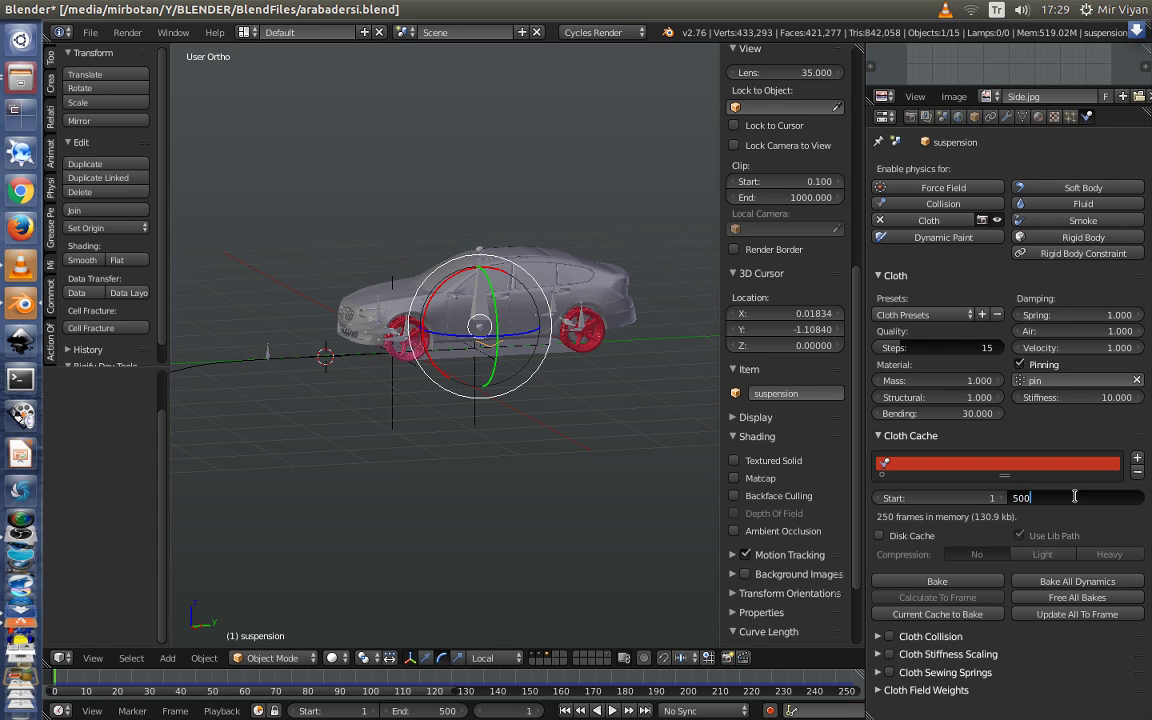
{"action": "key", "text": "Return"}
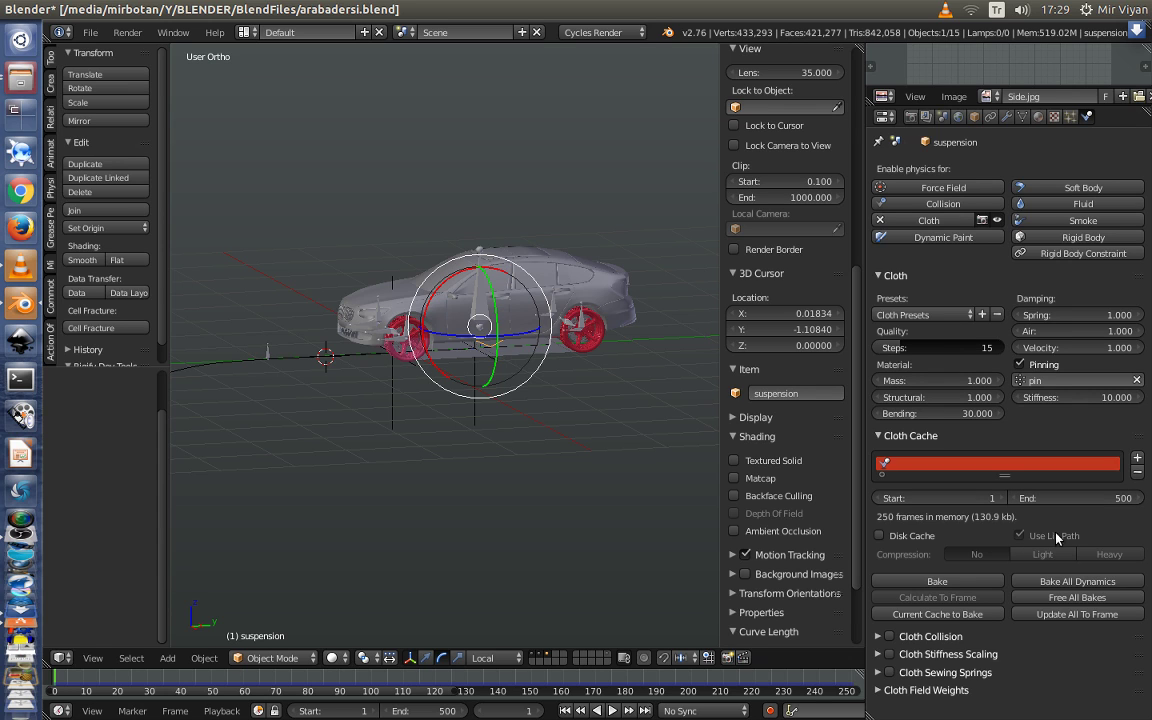
{"action": "left_click", "coordinate": [936, 583]}
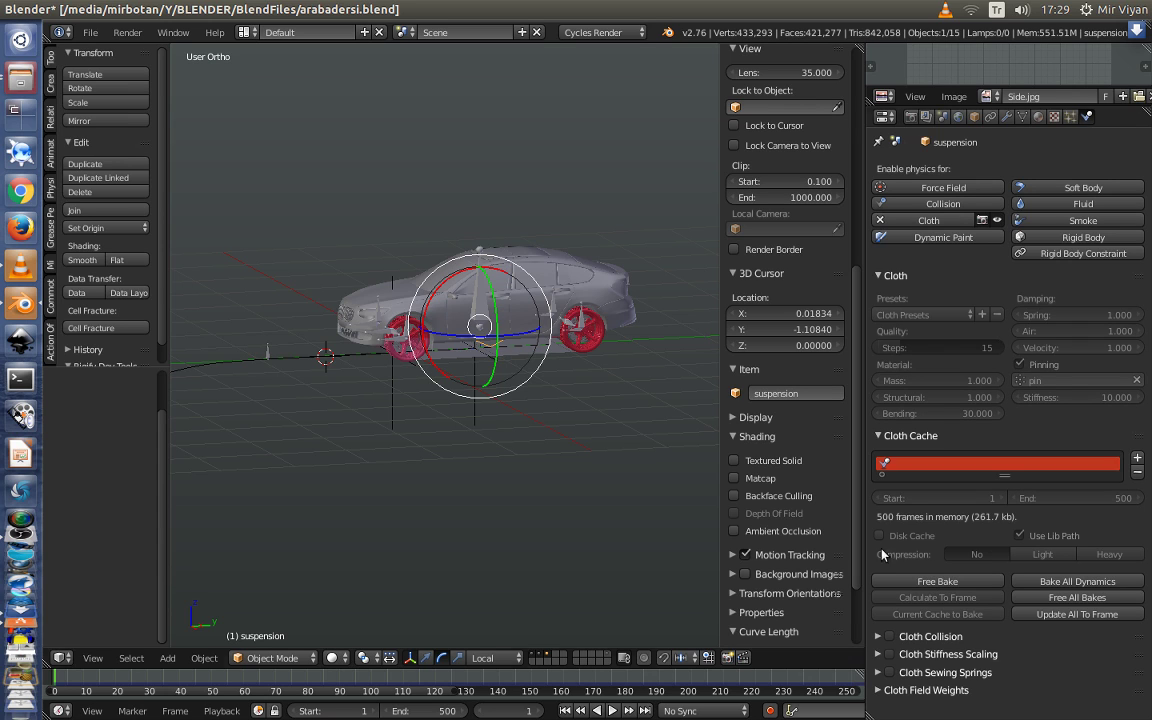
In top view, add a Plane and scale its mesh to 0.17 along Y in Edit Mode
{"action": "mouse_move", "coordinate": [547, 425]}
{"action": "middle_mouse_down"}
{"action": "mouse_move", "coordinate": [573, 452]}
{"action": "mouse_move", "coordinate": [589, 442]}
{"action": "middle_mouse_up"}
{"action": "middle_click_drag", "start_coordinate": [489, 404], "coordinate": [306, 362]}
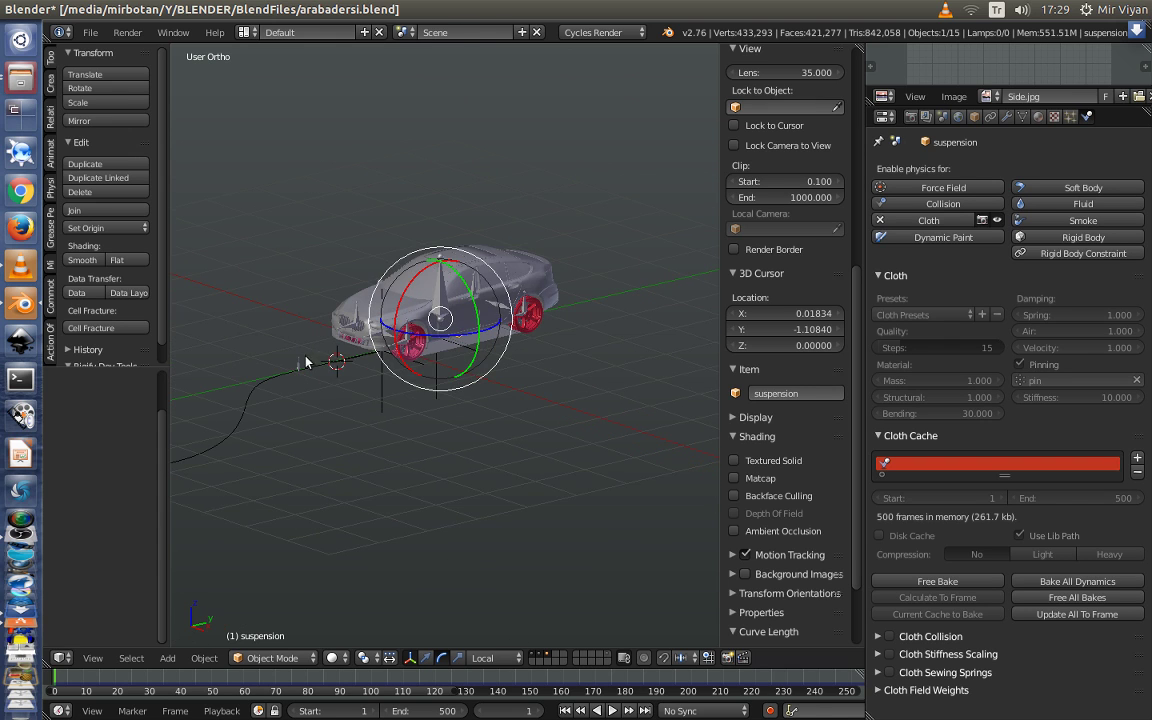
{"action": "middle_click_drag", "start_coordinate": [328, 424], "coordinate": [402, 449]}
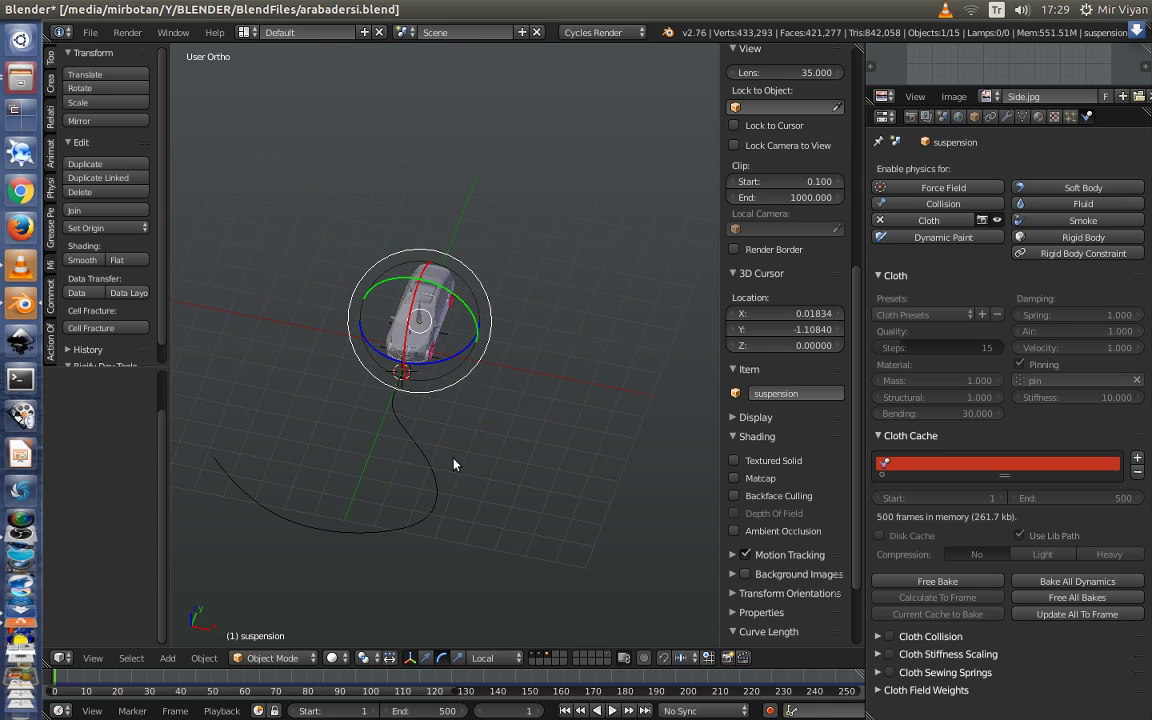
{"action": "key", "text": "KP_7"}
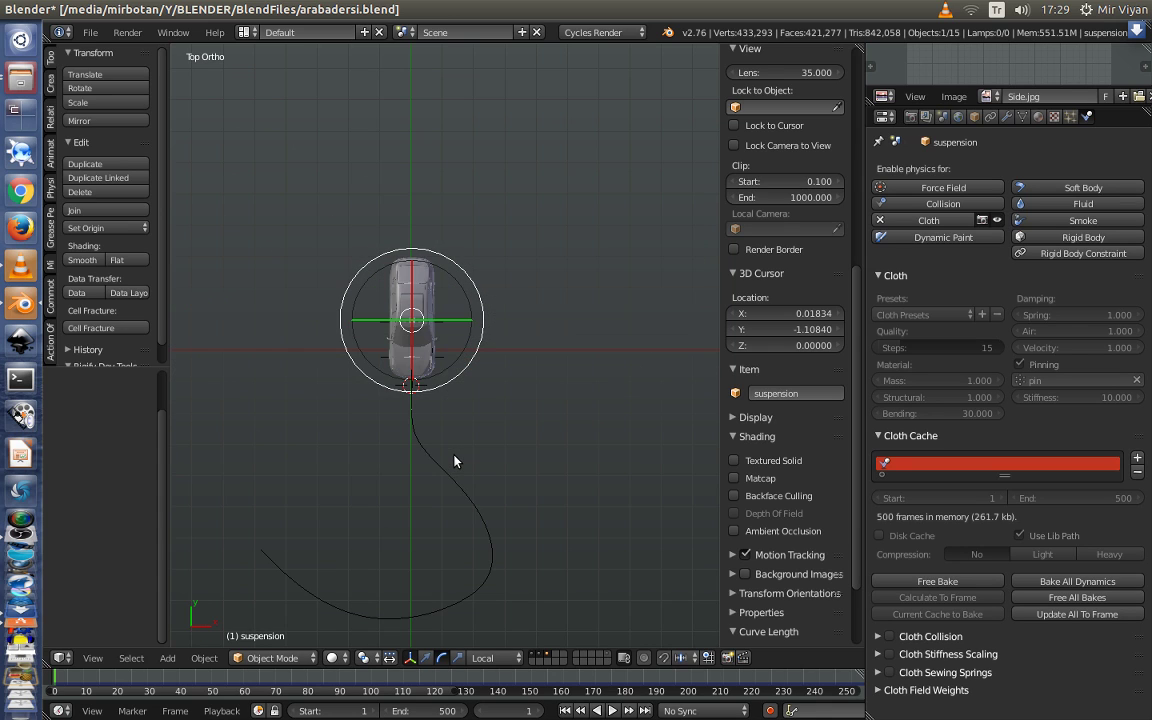
{"action": "key", "text": "shift+a"}
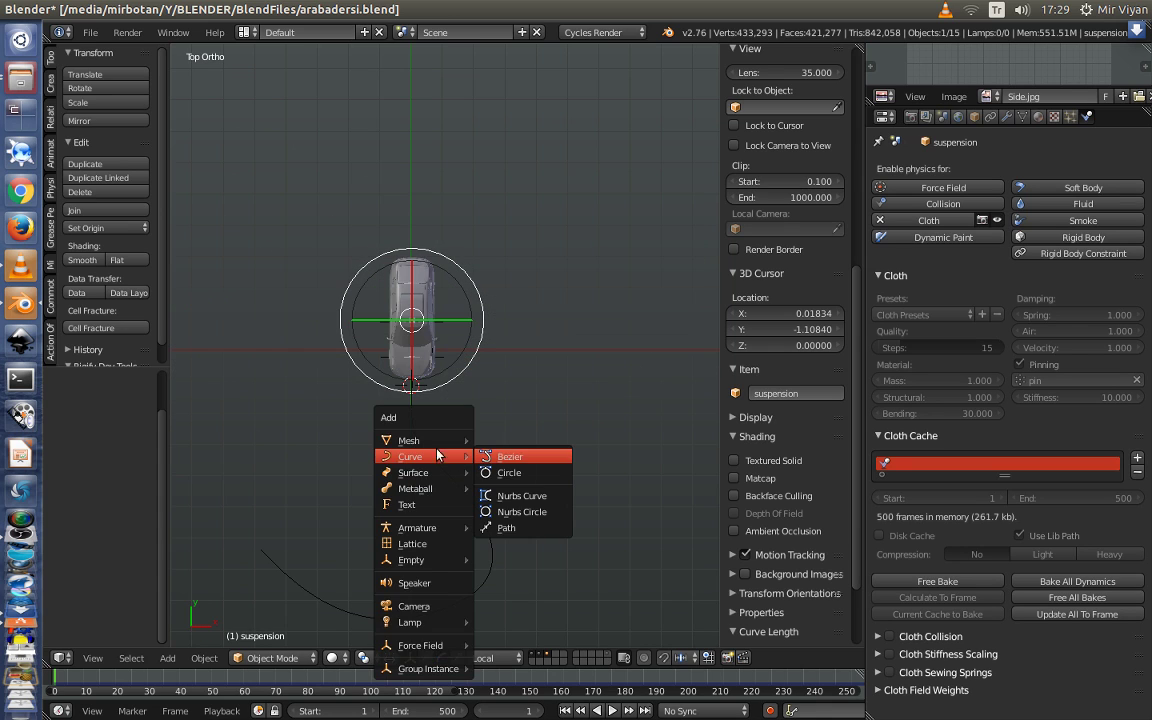
{"action": "left_click", "coordinate": [500, 442]}
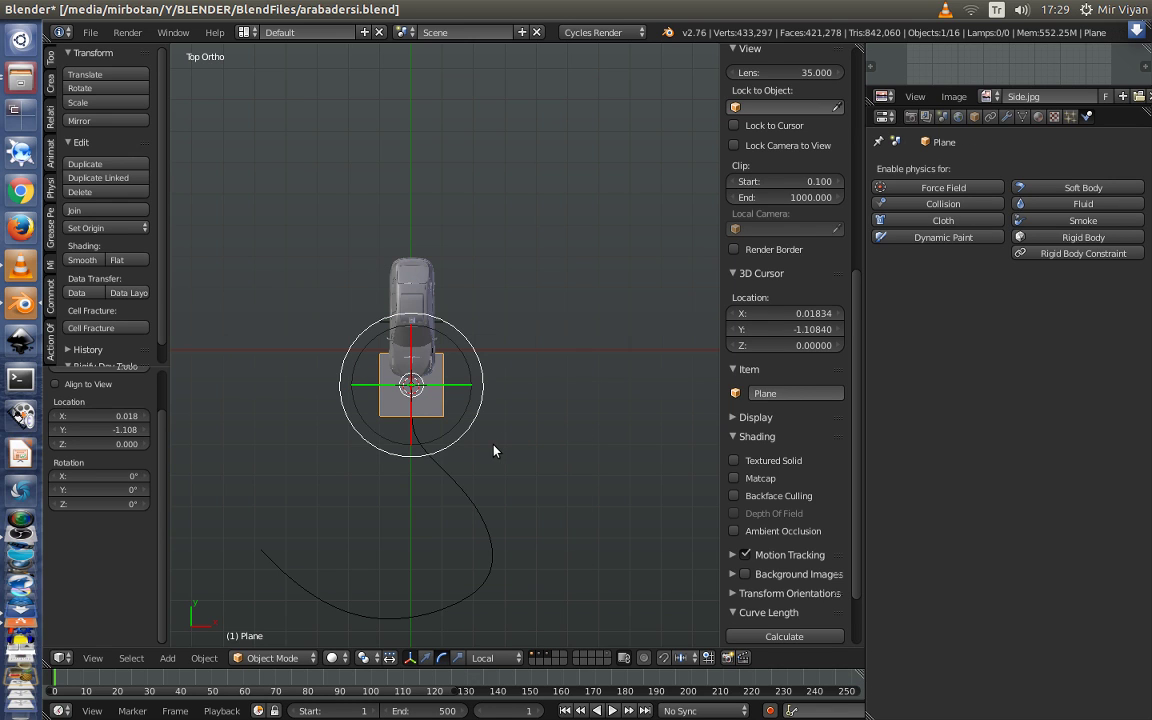
{"action": "key", "text": "Tab"}
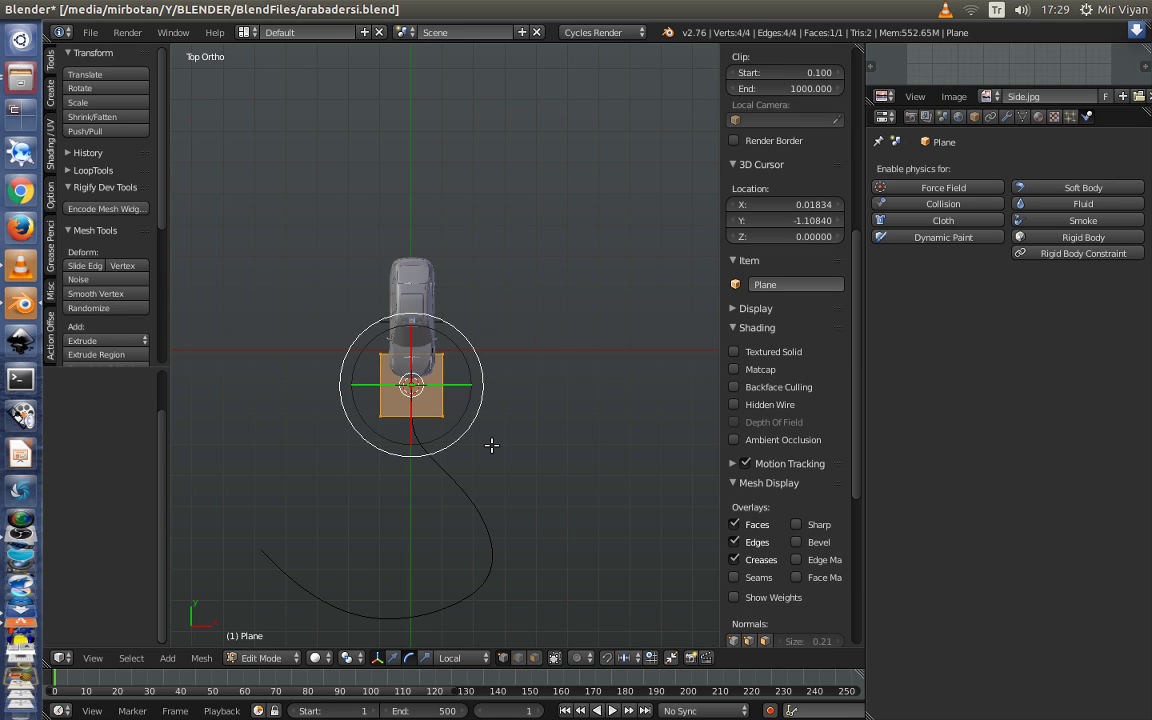
{"action": "key", "text": "s"}
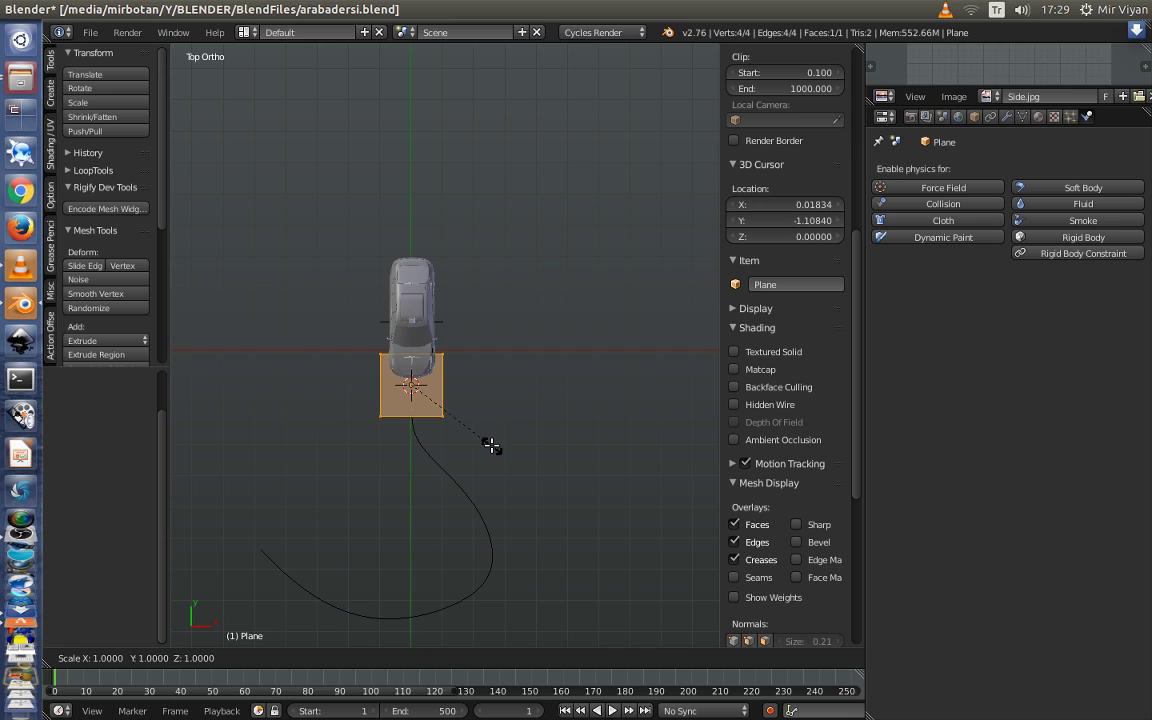
{"action": "key", "text": "y"}
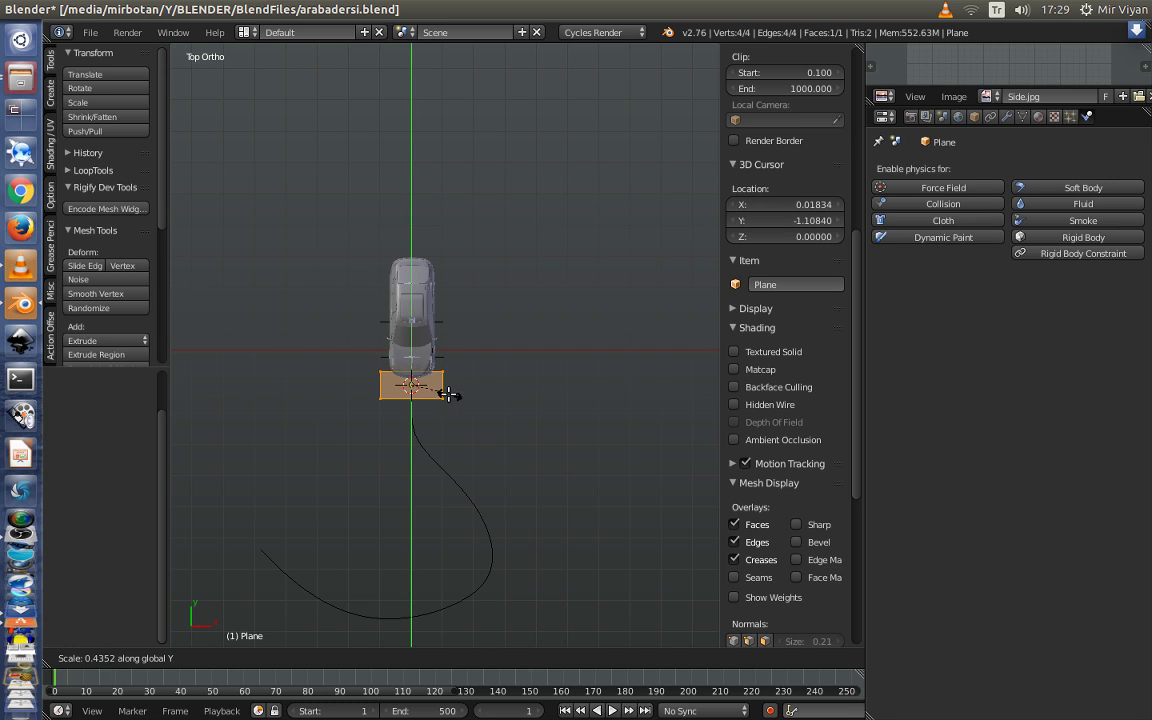
{"action": "left_click", "coordinate": [426, 390]}
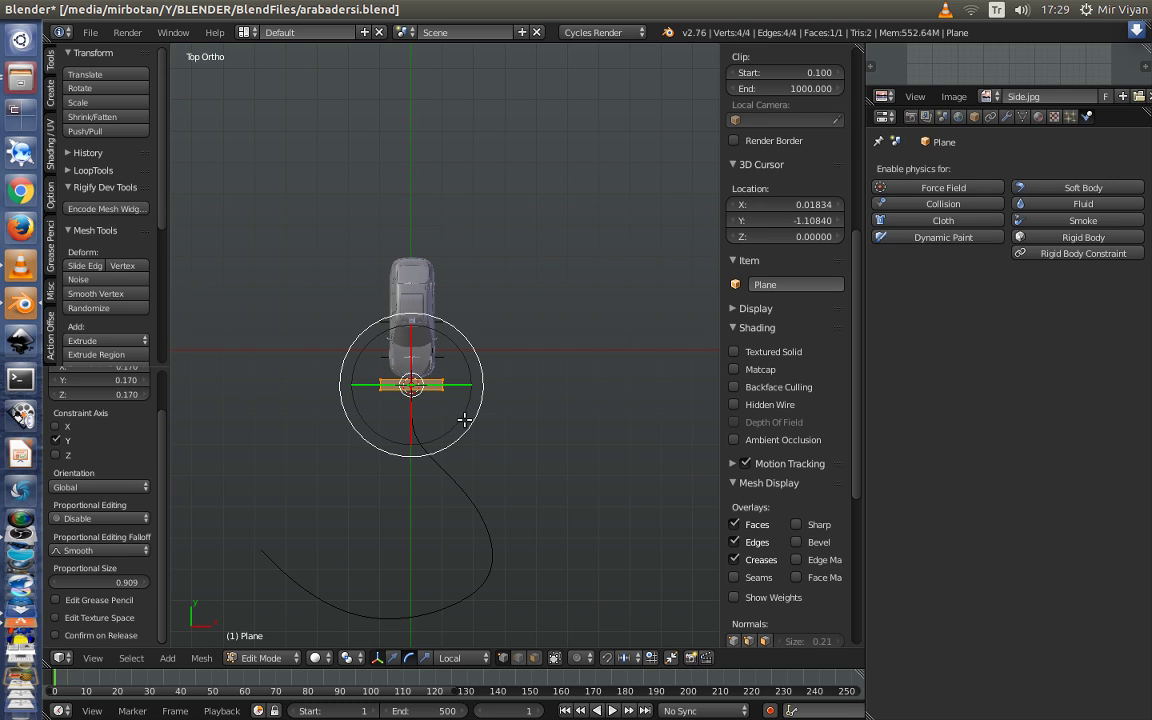
{"action": "key", "text": "Tab"}
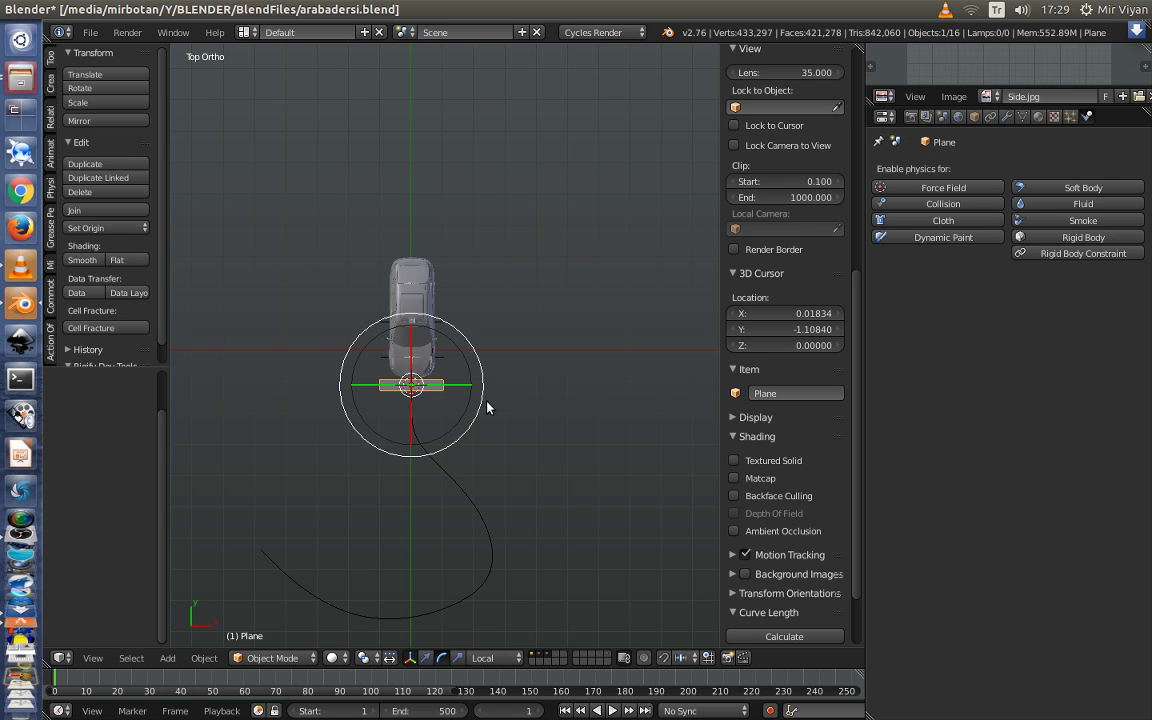
{"action": "middle_click_drag", "start_coordinate": [487, 407], "coordinate": [490, 415]}
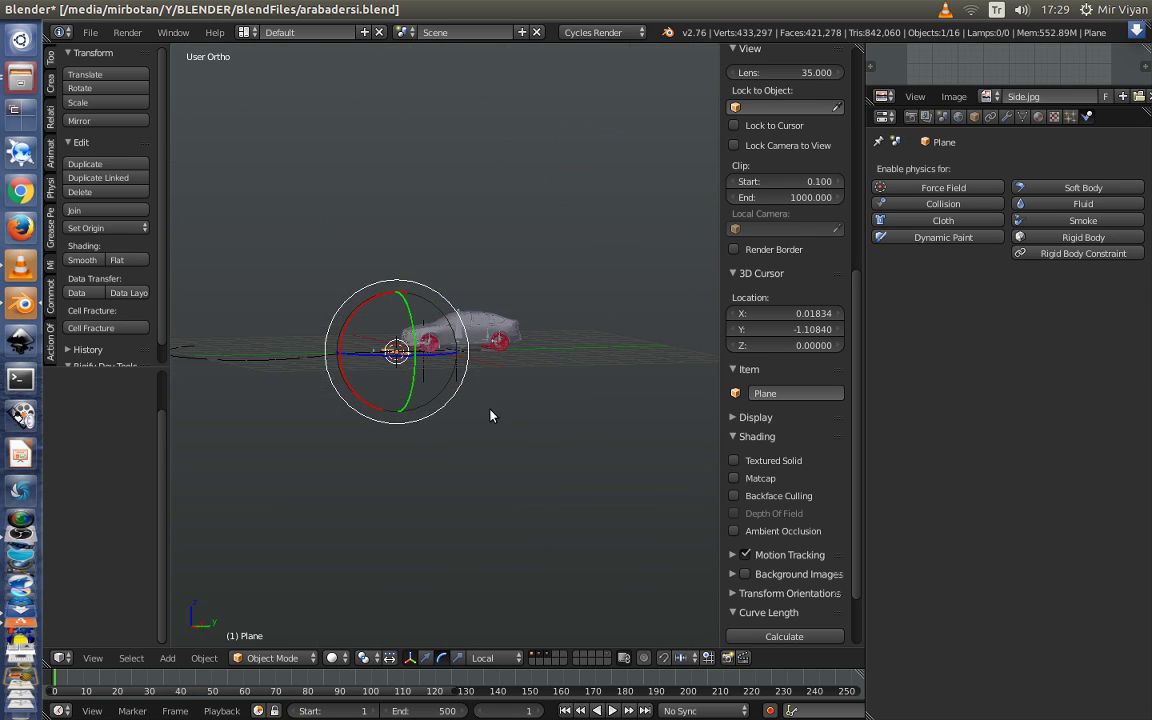
Move the plane to the rig's layer with M
{"action": "left_click", "coordinate": [546, 656]}
{"action": "mouse_move", "coordinate": [488, 452]}
{"action": "middle_mouse_down"}
{"action": "mouse_move", "coordinate": [538, 520]}
{"action": "mouse_move", "coordinate": [566, 630]}
{"action": "middle_mouse_up"}
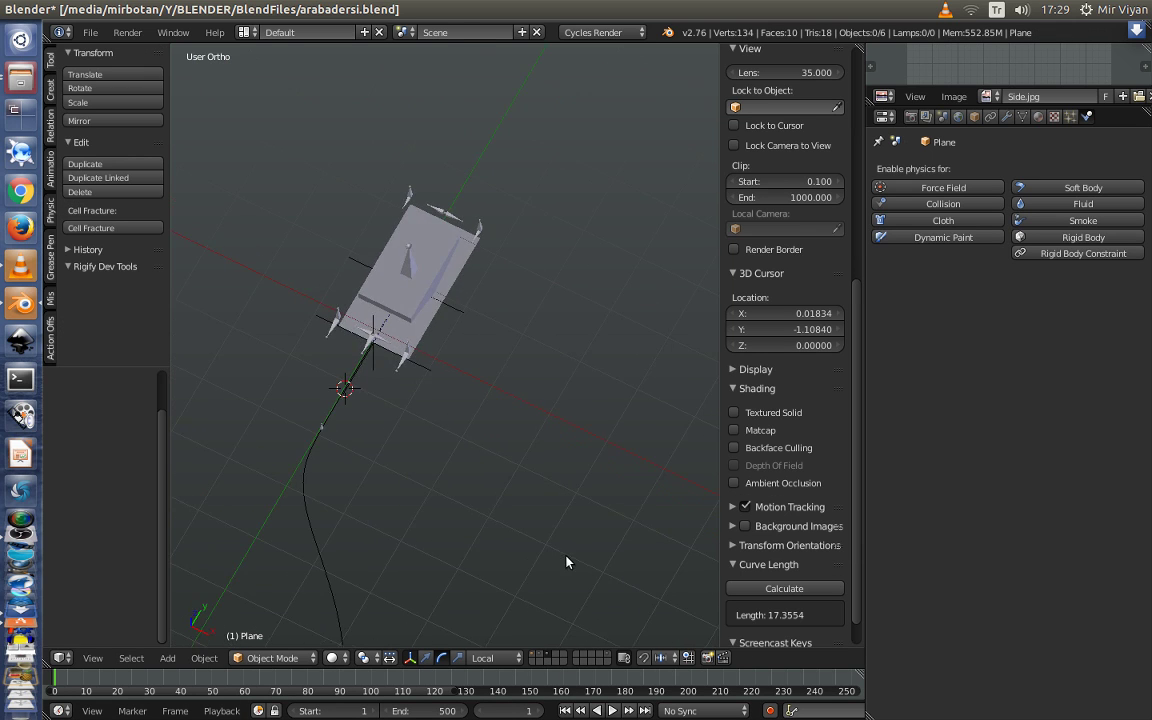
{"action": "left_click", "coordinate": [532, 654]}
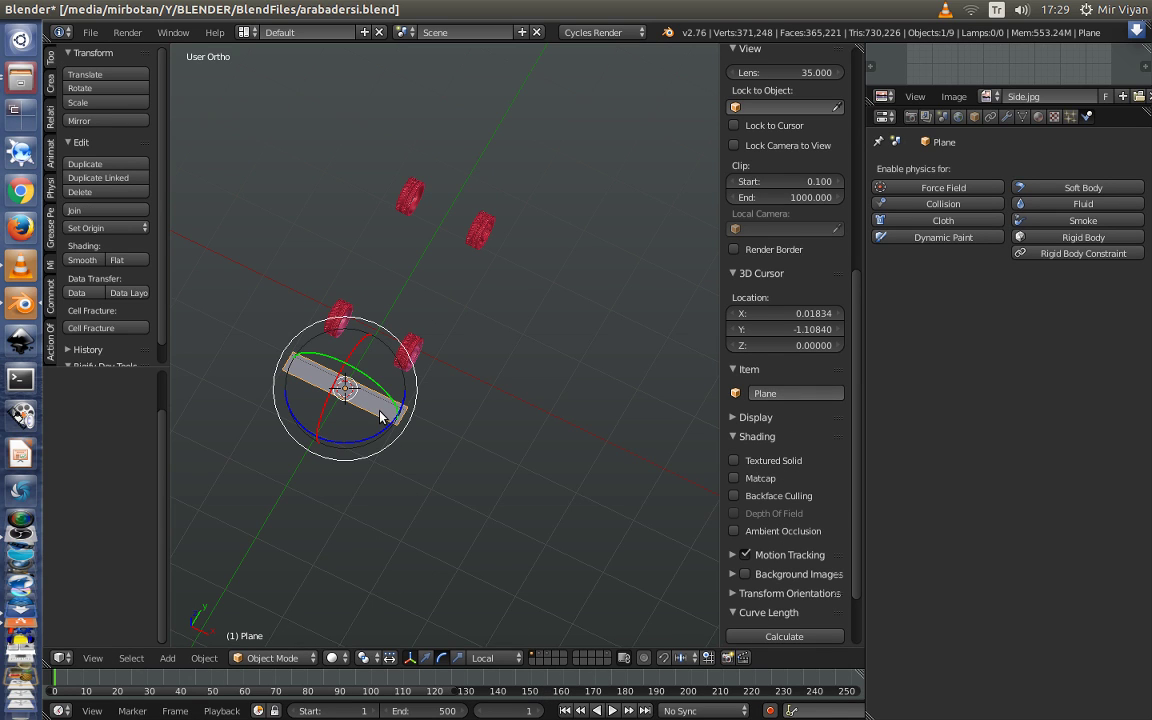
{"action": "key", "text": "m"}
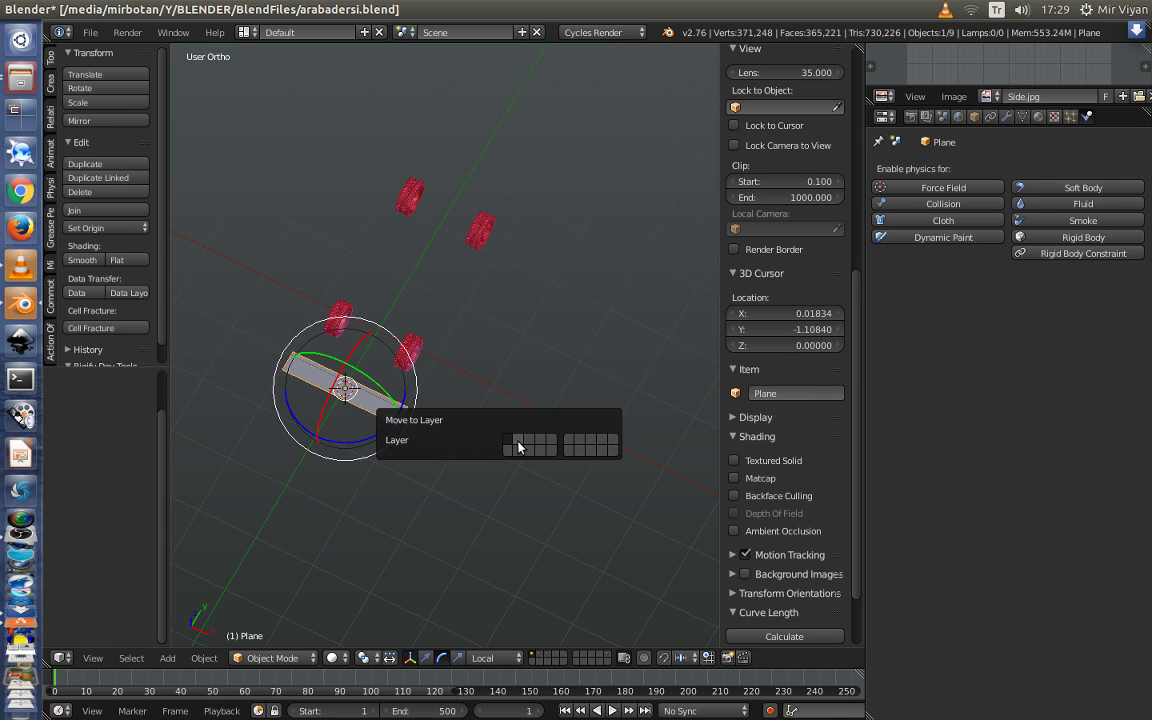
{"action": "left_click", "coordinate": [530, 445]}
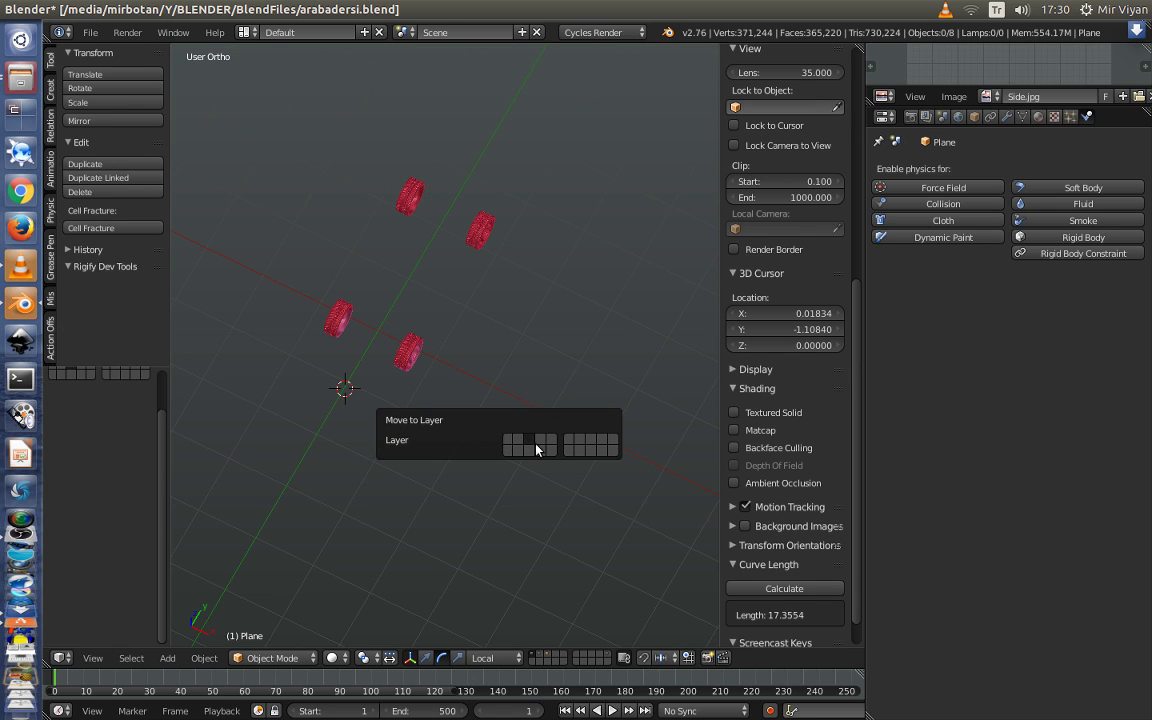
With the translate manipulator, slide the plane about 2.32 units along Y
{"action": "left_click", "coordinate": [553, 657]}
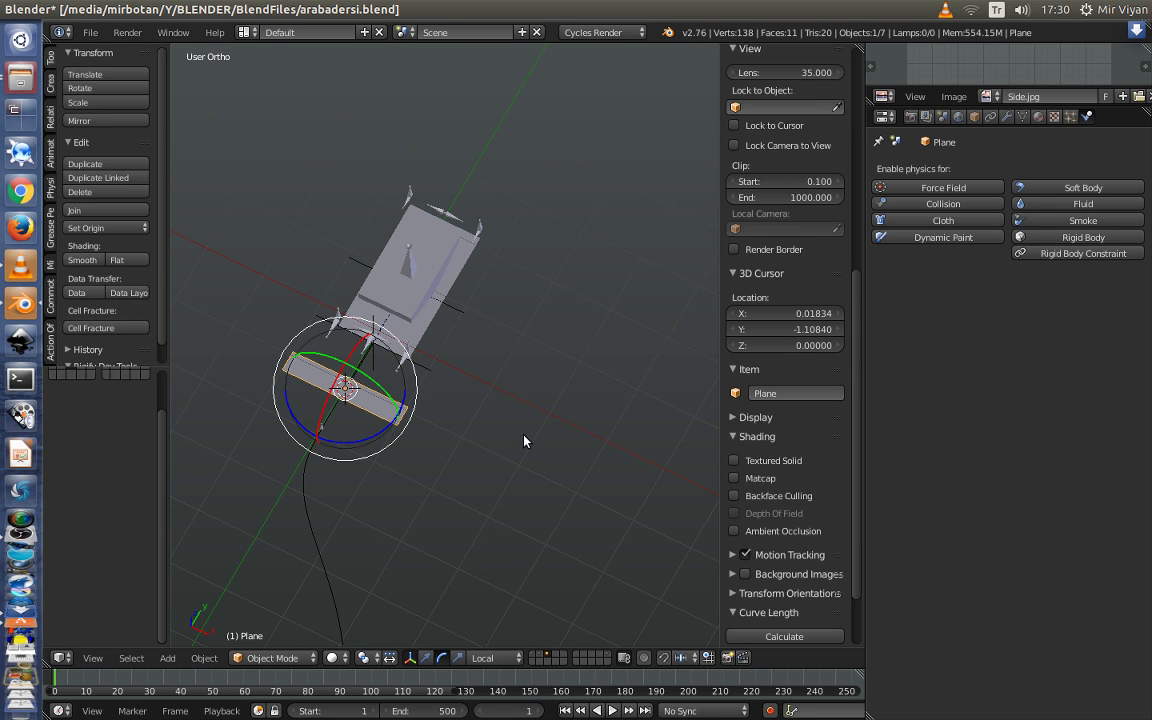
{"action": "mouse_move", "coordinate": [514, 429]}
{"action": "middle_mouse_down"}
{"action": "mouse_move", "coordinate": [439, 380]}
{"action": "mouse_move", "coordinate": [399, 306]}
{"action": "middle_mouse_up"}
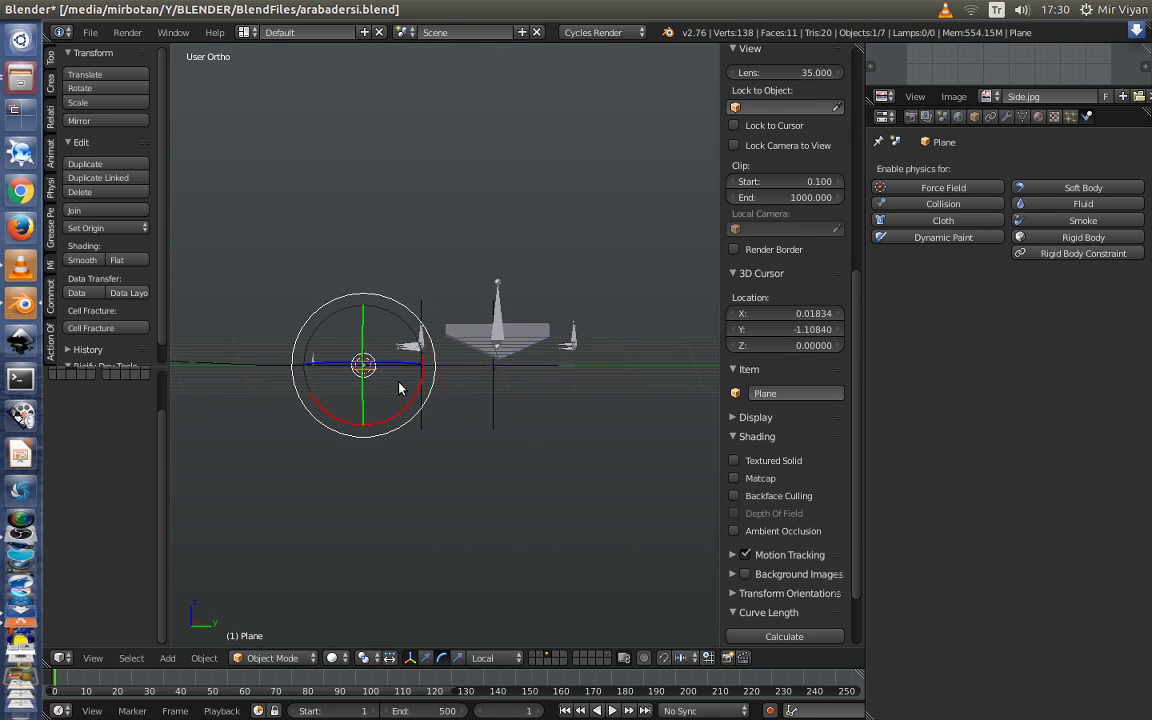
{"action": "left_click", "coordinate": [425, 657]}
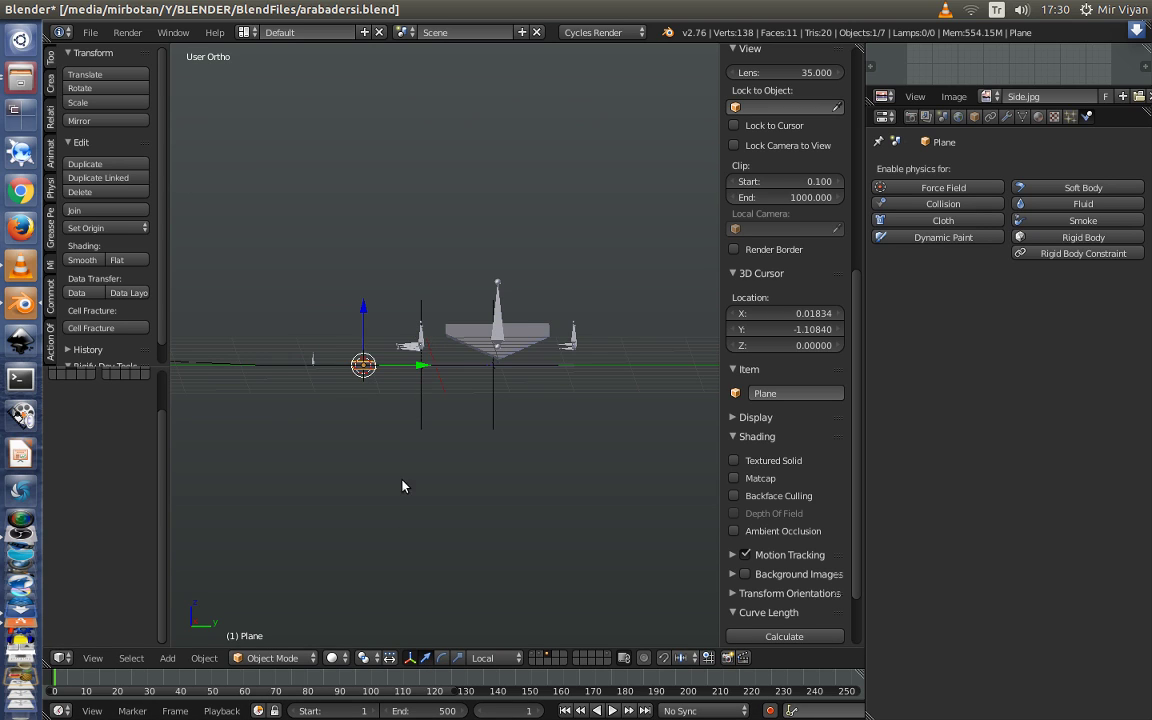
{"action": "middle_click_drag", "start_coordinate": [399, 481], "coordinate": [419, 431]}
{"action": "left_click_drag", "start_coordinate": [416, 356], "coordinate": [565, 369]}
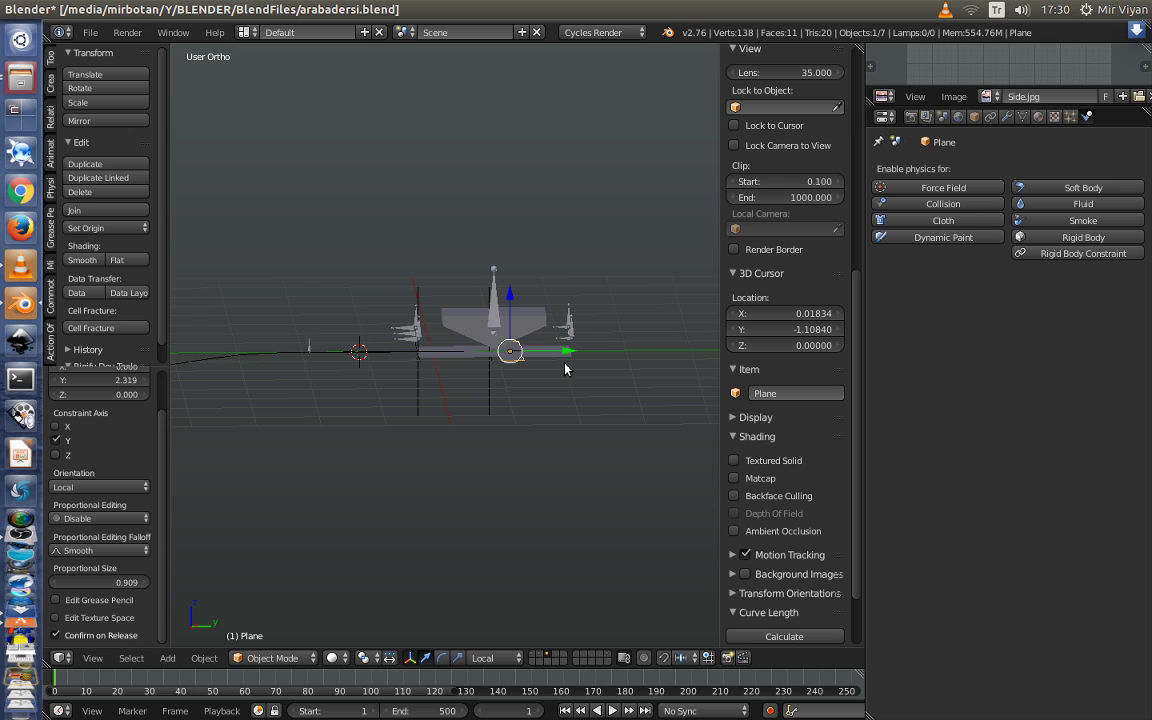
Check the NurbsPath in wireframe, then reselect the plane
{"action": "right_click", "coordinate": [351, 362]}
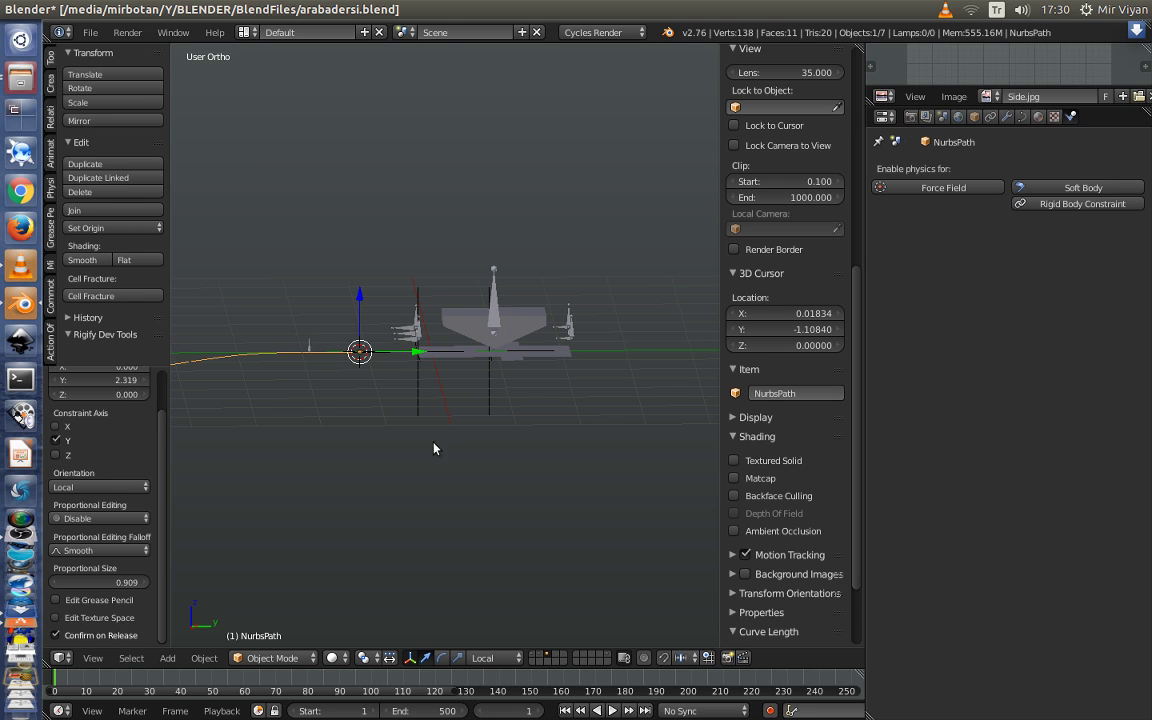
{"action": "middle_click_drag", "start_coordinate": [434, 448], "coordinate": [437, 513]}
{"action": "key", "text": "z"}
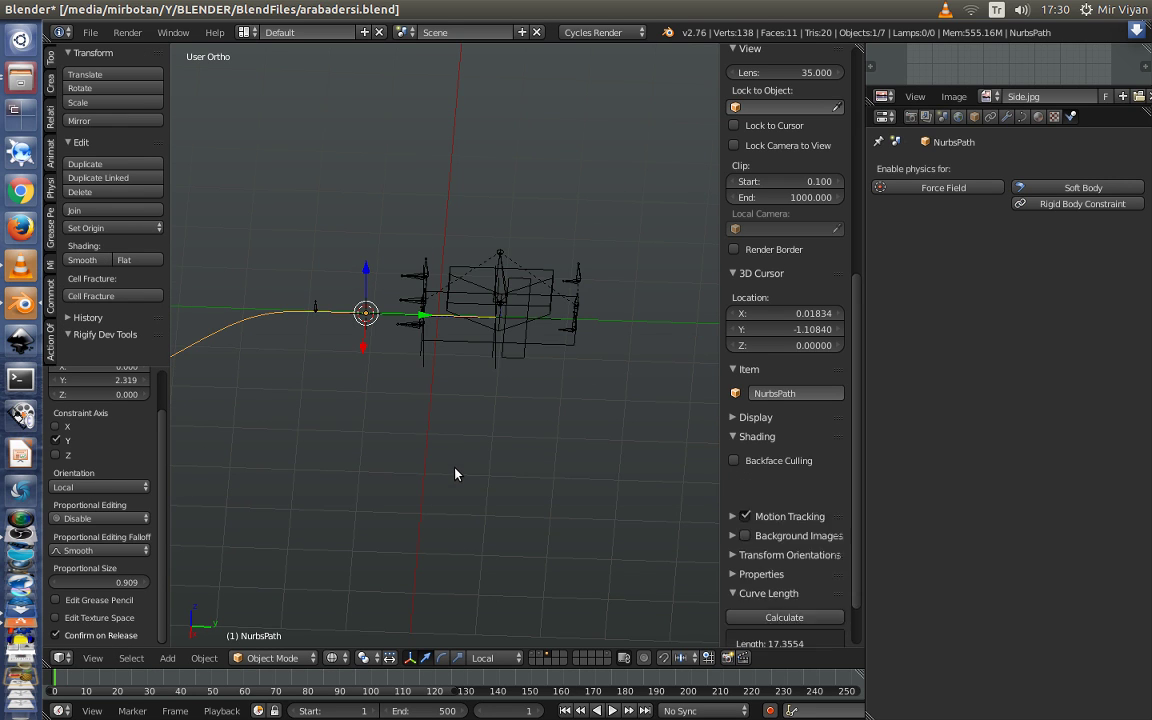
{"action": "key", "text": "z"}
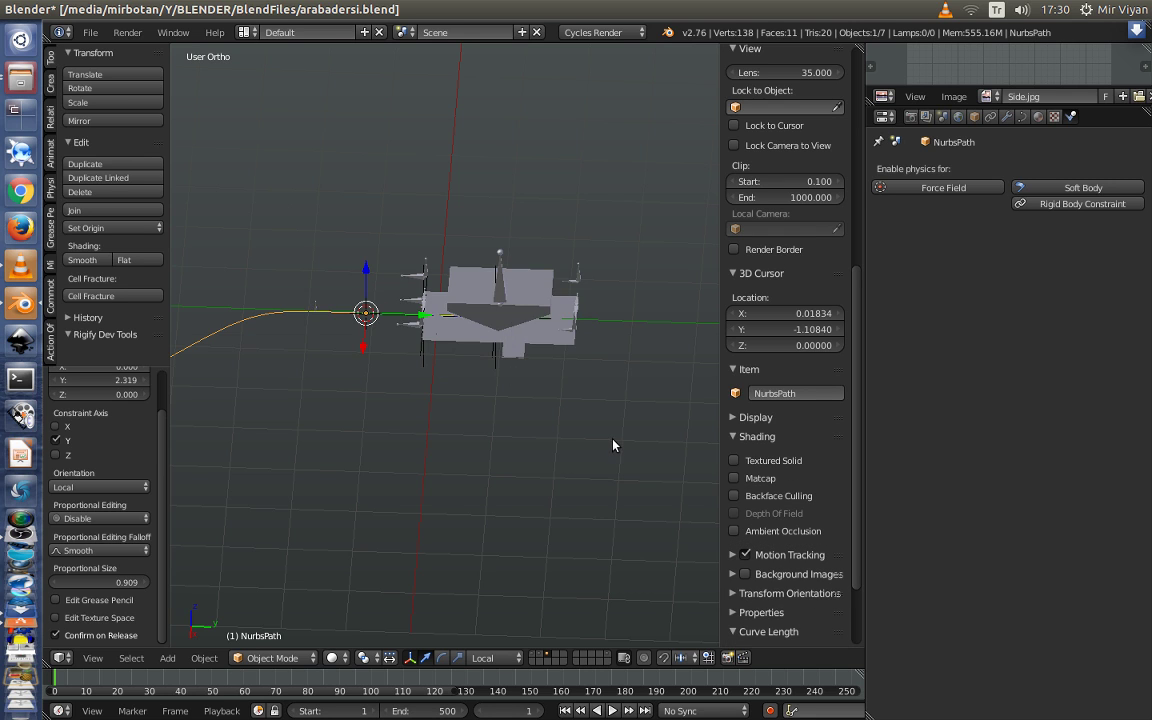
{"action": "mouse_move", "coordinate": [613, 445]}
{"action": "middle_mouse_down"}
{"action": "mouse_move", "coordinate": [535, 458]}
{"action": "mouse_move", "coordinate": [553, 489]}
{"action": "middle_mouse_up"}
{"action": "right_click", "coordinate": [501, 430]}
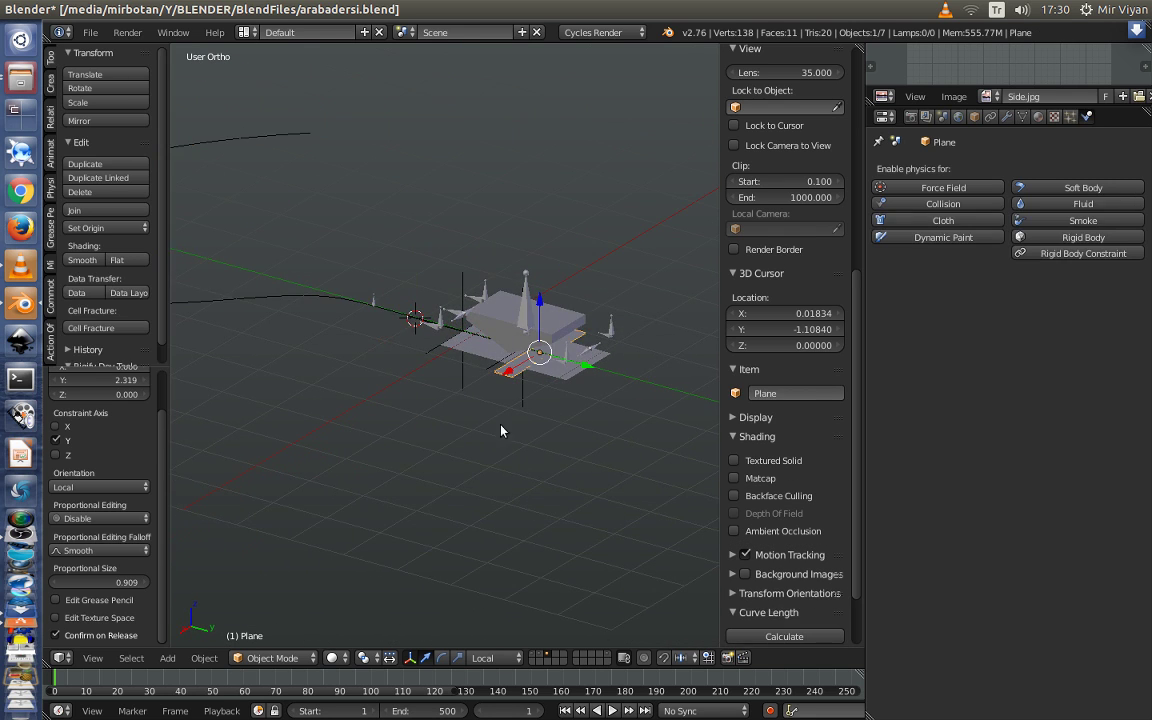
{"action": "mouse_move", "coordinate": [501, 430]}
{"action": "middle_mouse_down"}
{"action": "mouse_move", "coordinate": [491, 517]}
{"action": "mouse_move", "coordinate": [538, 474]}
{"action": "middle_mouse_up"}
In top view, scale the plane about 2.656 along X past both sides of the rig
{"action": "key", "text": "KP_7"}
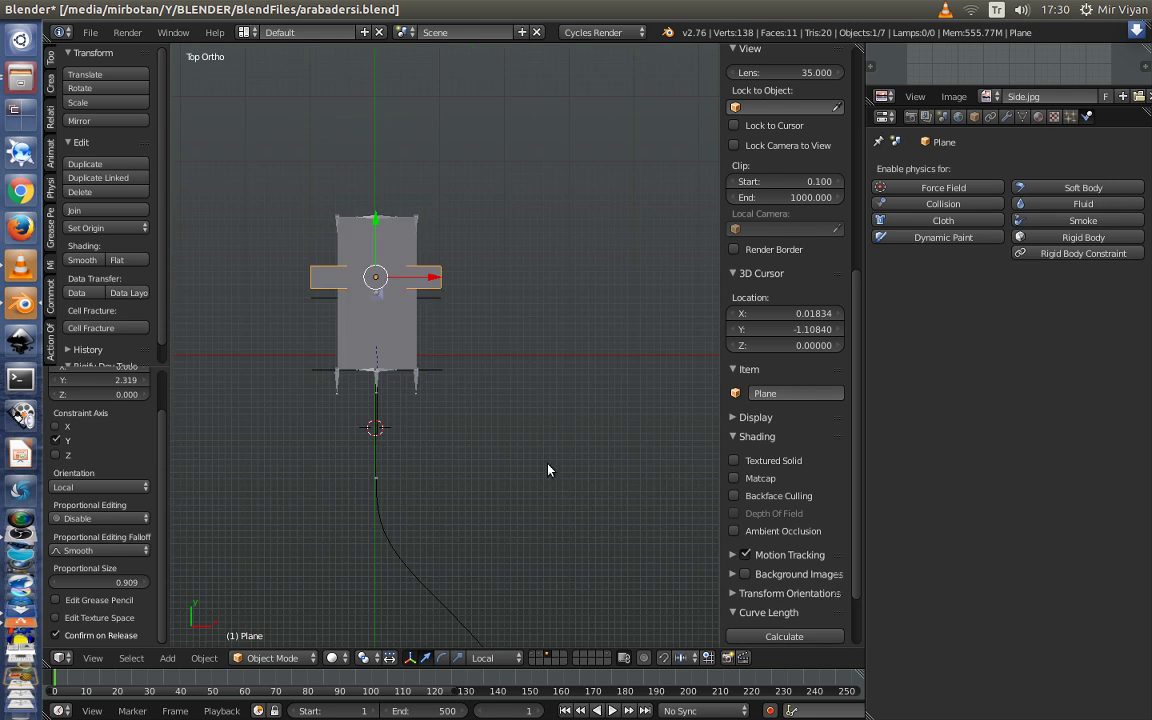
{"action": "scroll", "coordinate": [560, 440], "scroll_direction": "down", "scroll_amount": 4}
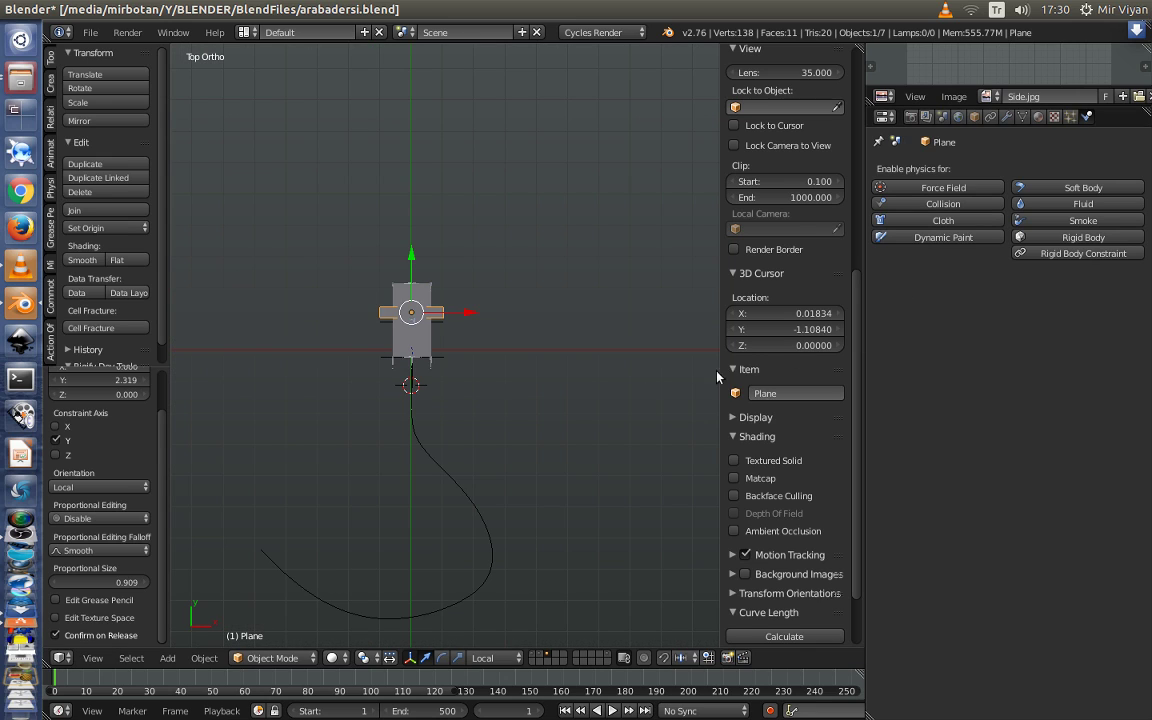
{"action": "key", "text": "s"}
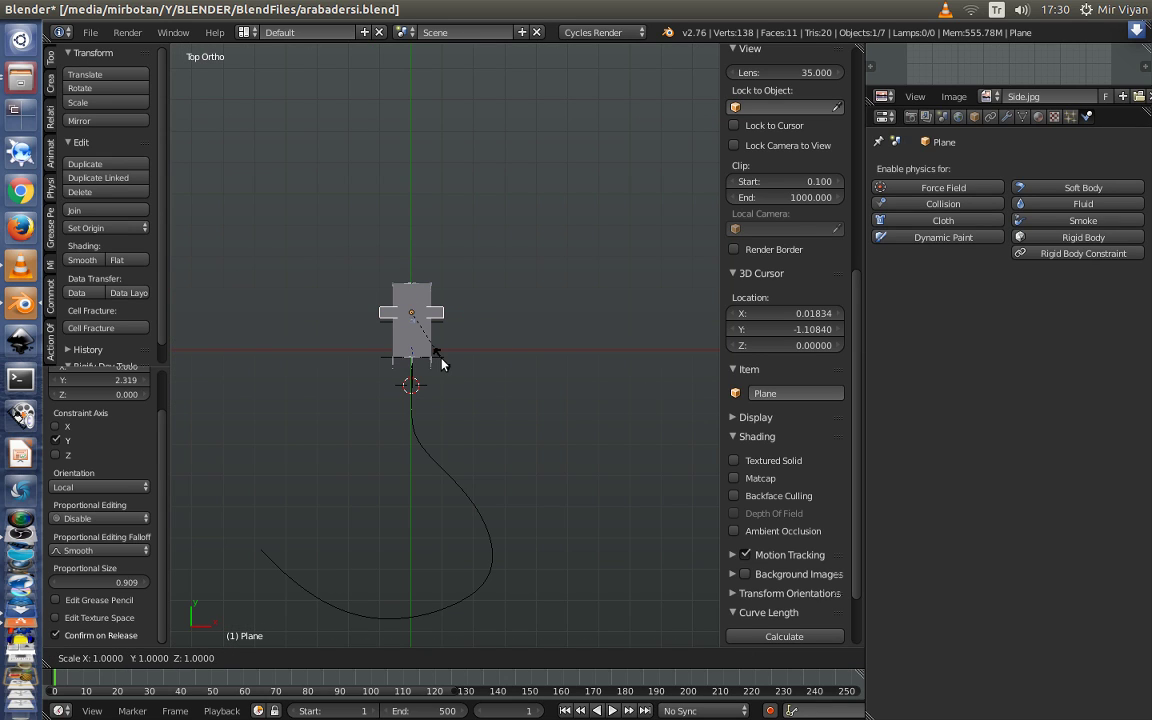
{"action": "key", "text": "y"}
{"action": "key", "text": "x"}
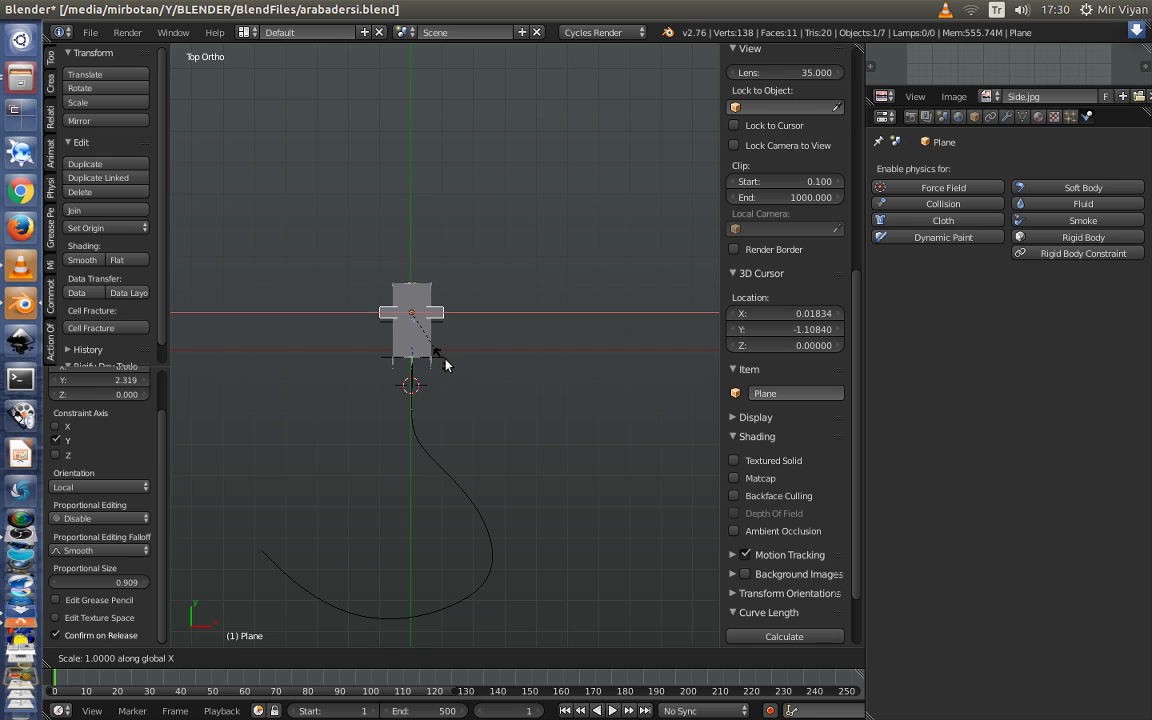
{"action": "left_click", "coordinate": [546, 379]}
{"action": "middle_click_drag", "start_coordinate": [546, 379], "coordinate": [660, 342]}
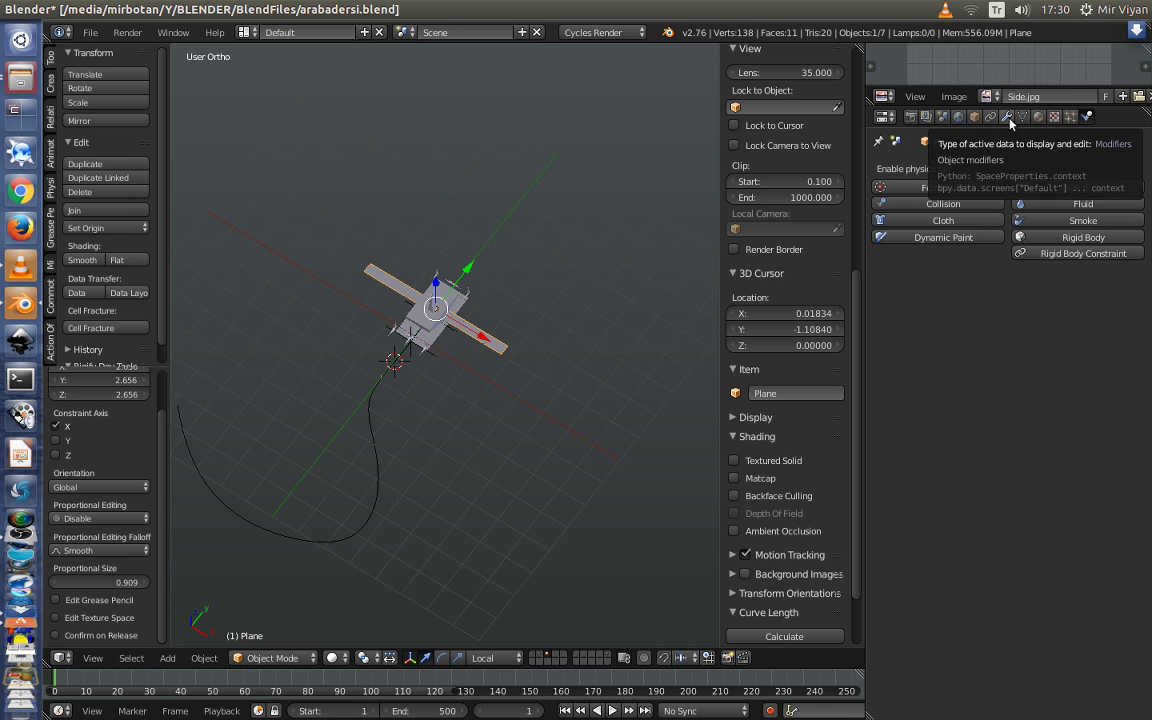
Add an Array modifier to the plane with relative offset X 0, Y 1
{"action": "left_click", "coordinate": [1008, 117]}
{"action": "left_click", "coordinate": [950, 169]}
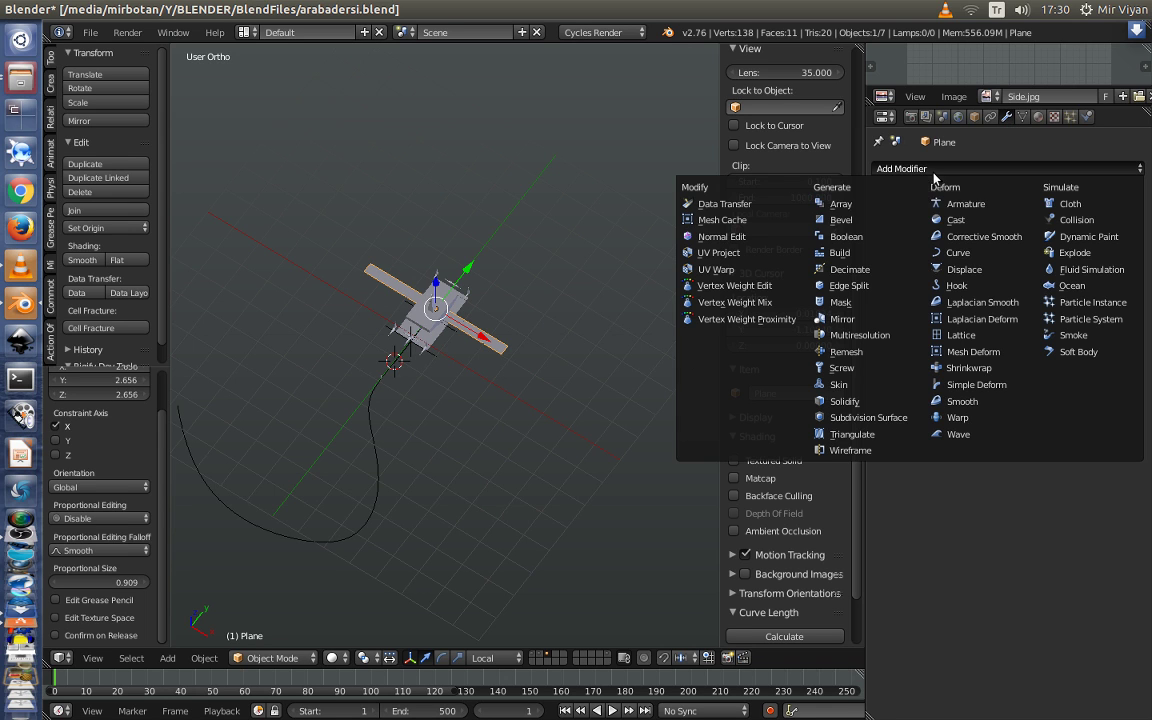
{"action": "left_click", "coordinate": [859, 210]}
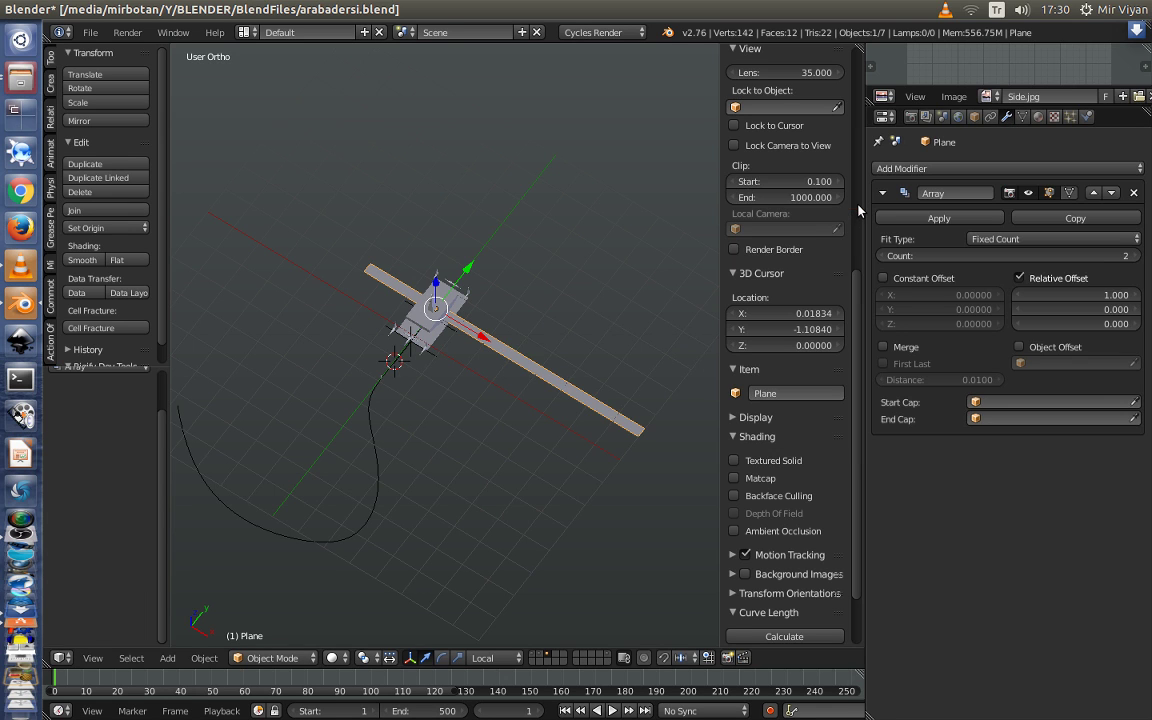
{"action": "left_click", "coordinate": [1080, 310]}
{"action": "type", "text": "1.000"}
{"action": "key", "text": "Return"}
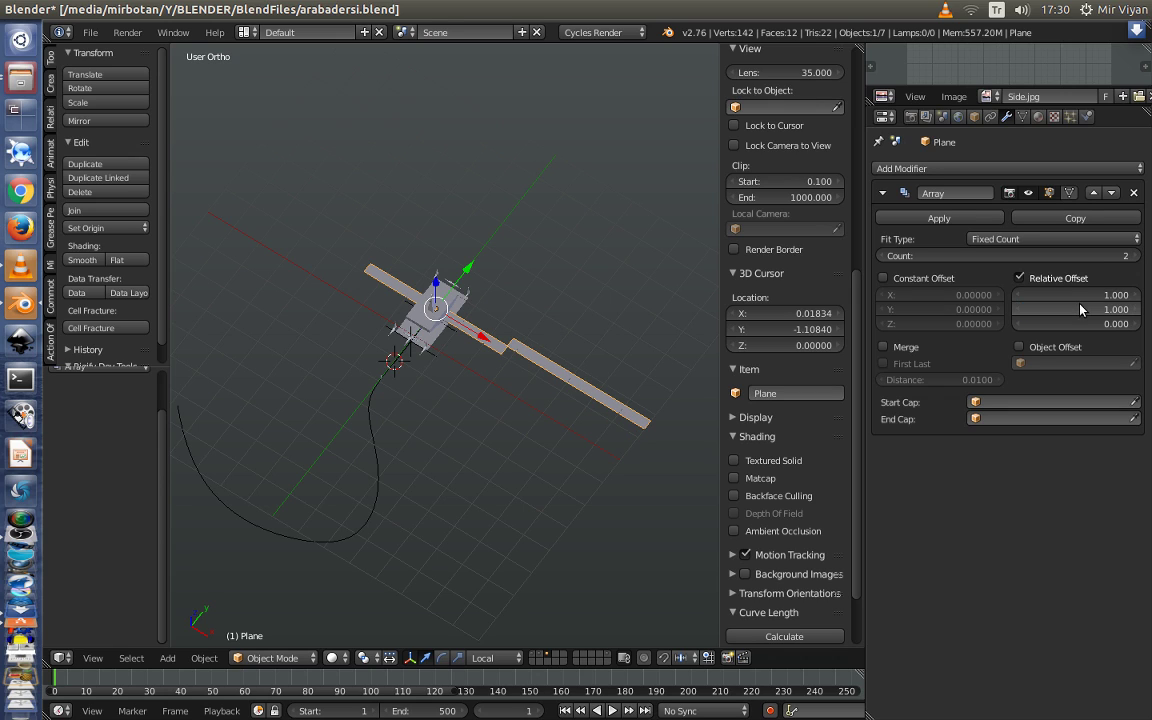
{"action": "left_click", "coordinate": [1079, 293]}
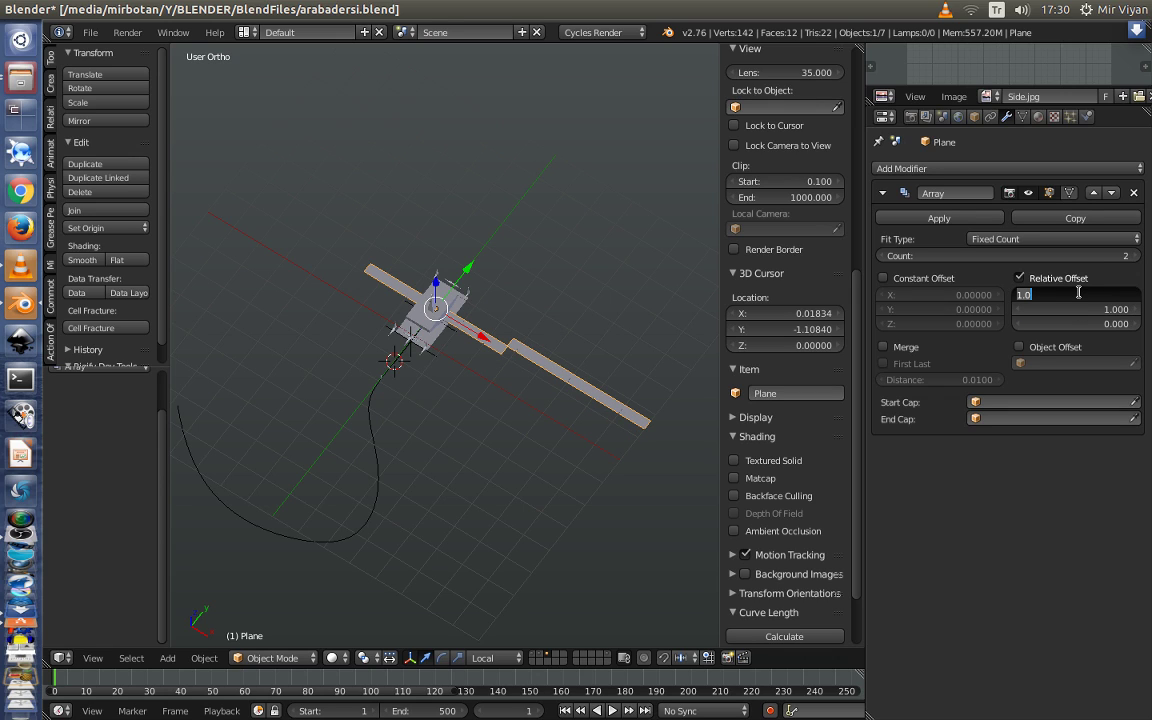
{"action": "type", "text": "0"}
{"action": "key", "text": "Return"}
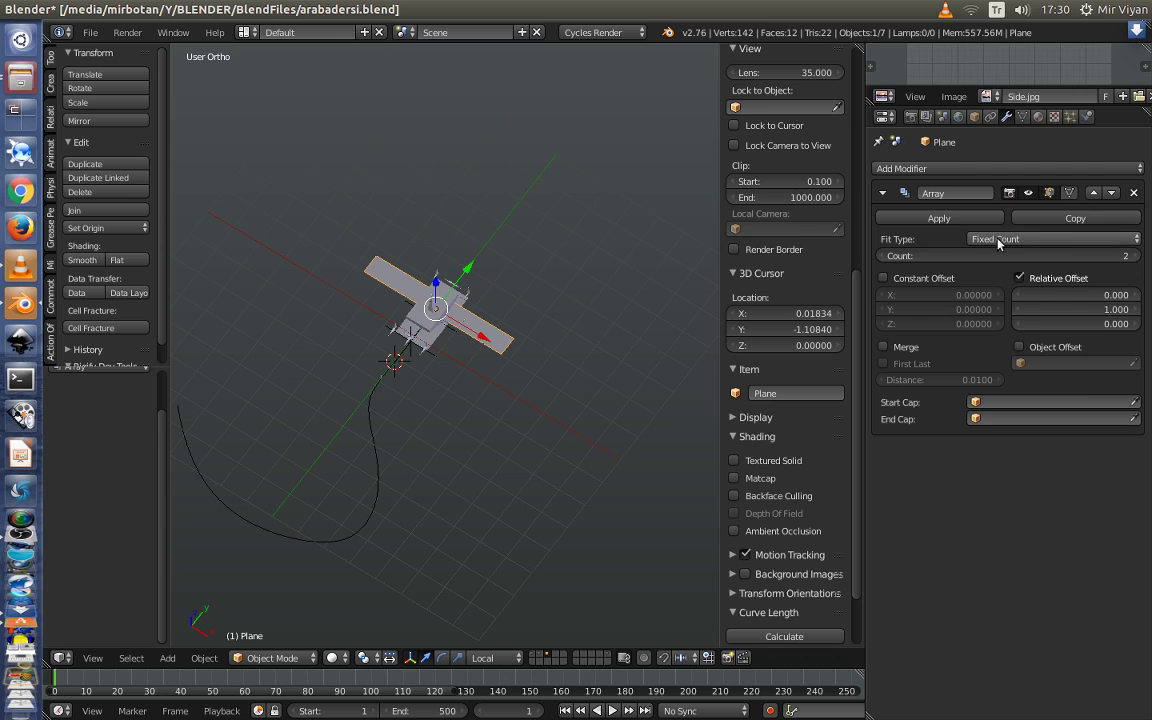
Add a Curve modifier bending the plane along NurbsPath on the -Y axis
{"action": "left_click", "coordinate": [838, 168]}
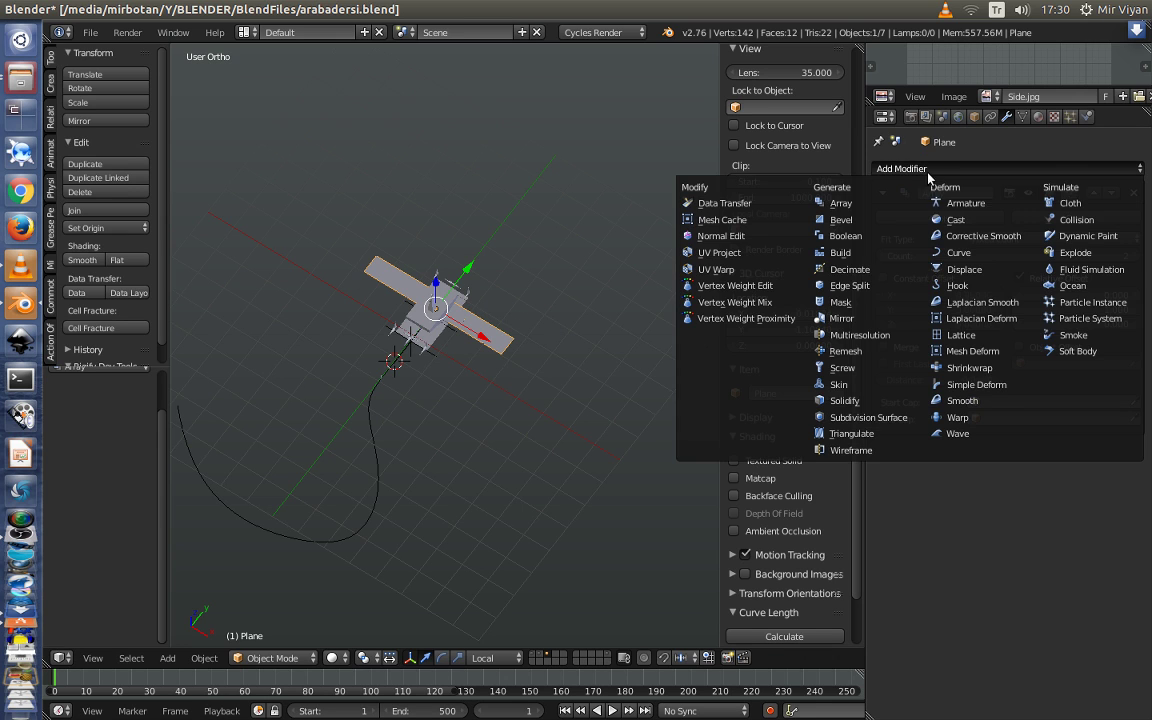
{"action": "left_click", "coordinate": [972, 254]}
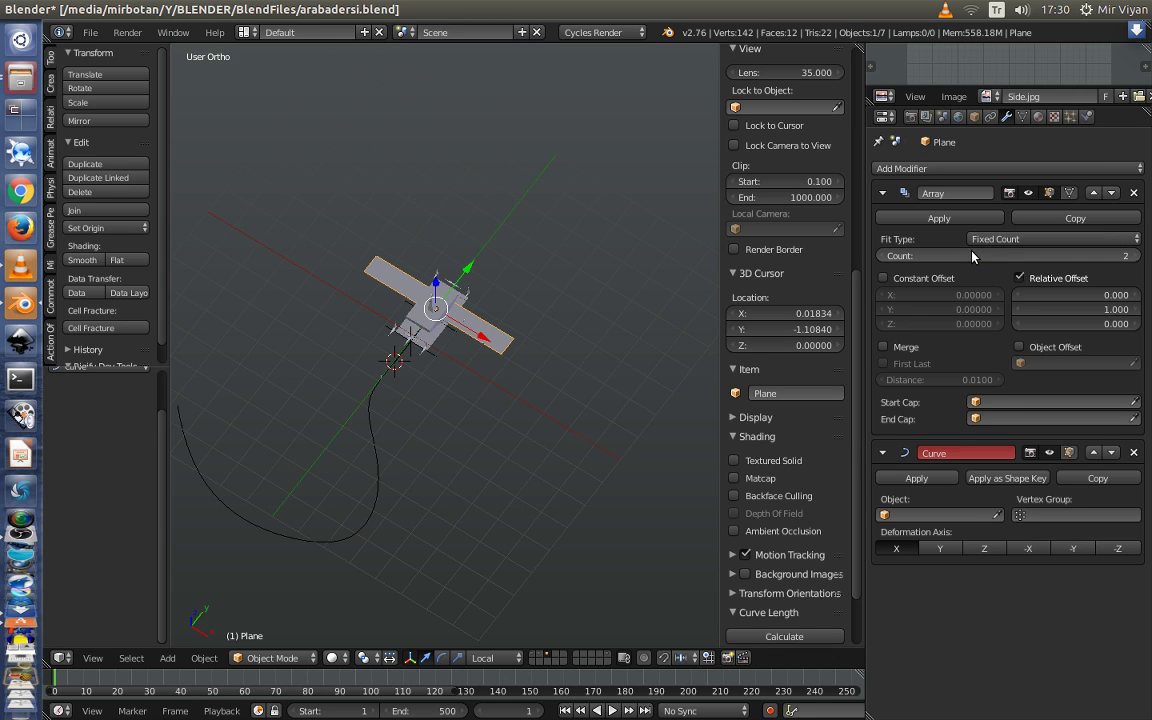
{"action": "left_click", "coordinate": [905, 514]}
{"action": "left_click", "coordinate": [905, 535]}
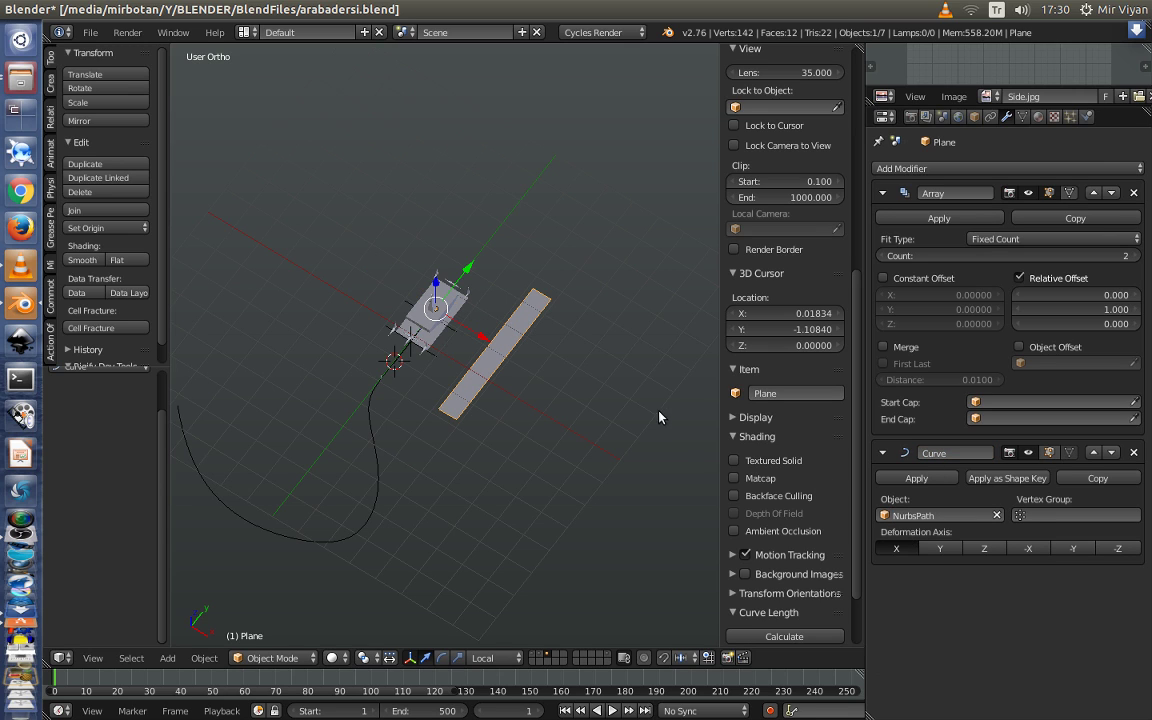
{"action": "left_click", "coordinate": [944, 552]}
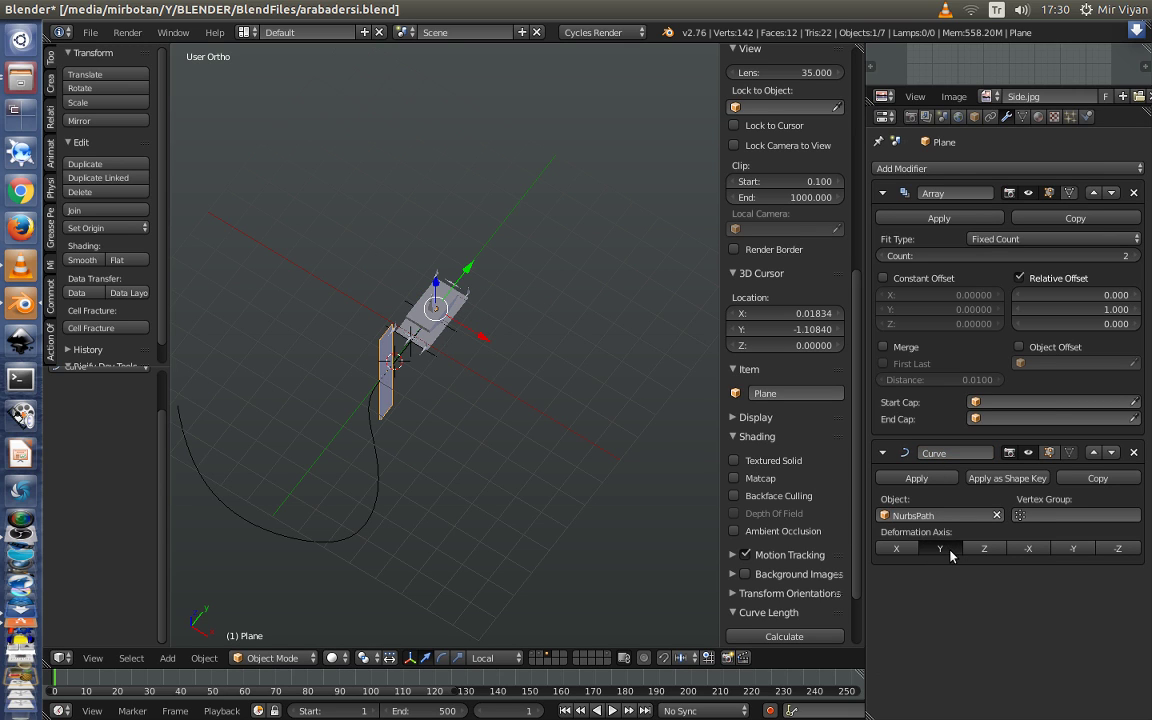
{"action": "left_click", "coordinate": [1073, 548]}
{"action": "scroll", "coordinate": [594, 380], "scroll_direction": "down", "scroll_amount": 3}
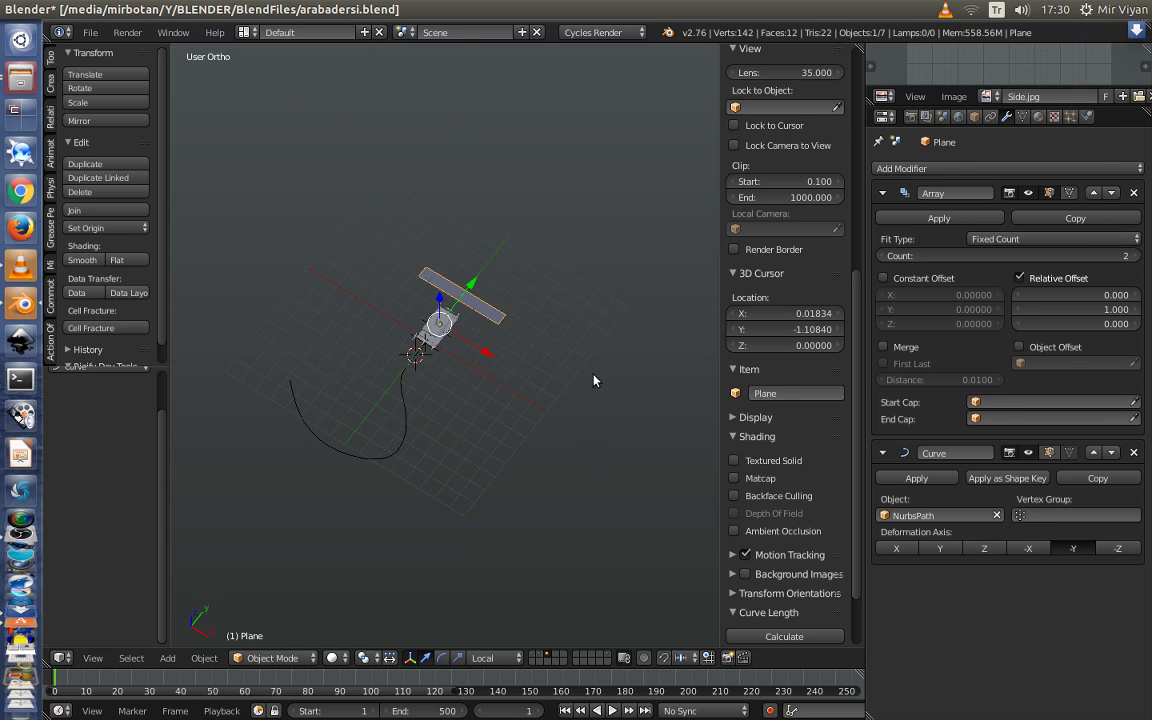
{"action": "mouse_move", "coordinate": [594, 380]}
{"action": "middle_mouse_down"}
{"action": "mouse_move", "coordinate": [474, 247]}
{"action": "mouse_move", "coordinate": [463, 320]}
{"action": "middle_mouse_up"}
{"action": "scroll", "coordinate": [463, 320], "scroll_direction": "up", "scroll_amount": 3}
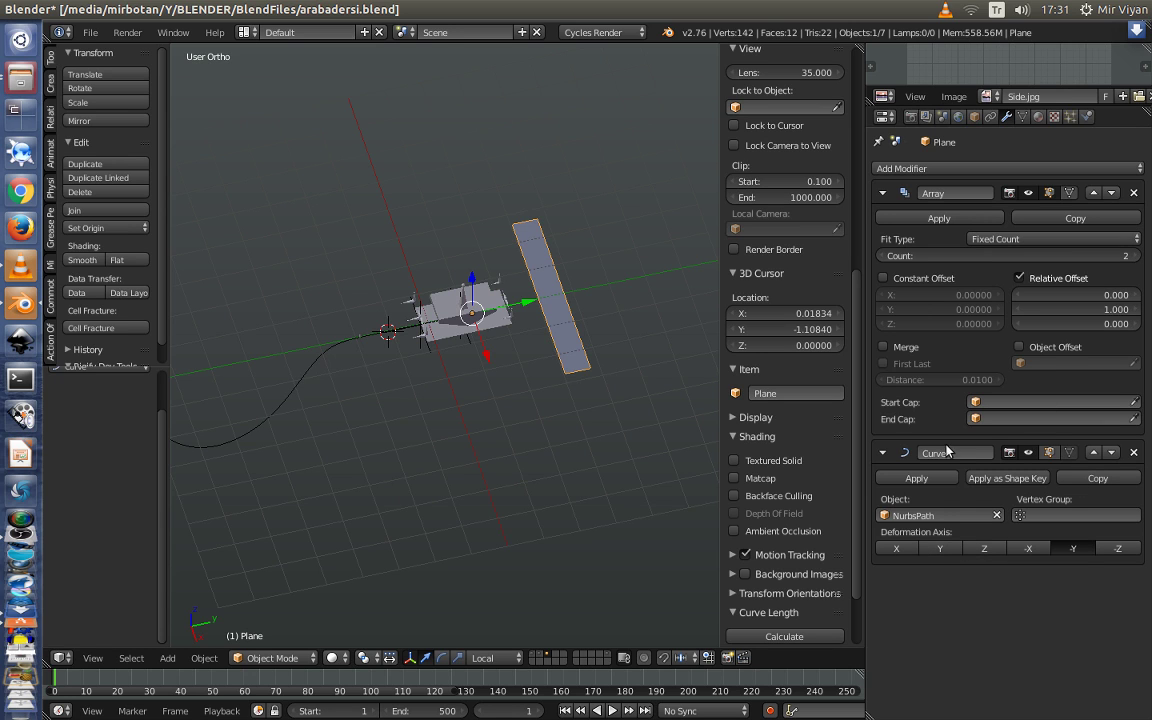
Compare Y, Z and -X deformation axes, settling back on -Y
{"action": "left_click", "coordinate": [940, 548]}
{"action": "mouse_move", "coordinate": [518, 393]}
{"action": "middle_mouse_down"}
{"action": "mouse_move", "coordinate": [545, 336]}
{"action": "mouse_move", "coordinate": [560, 400]}
{"action": "middle_mouse_up"}
{"action": "left_click", "coordinate": [982, 548]}
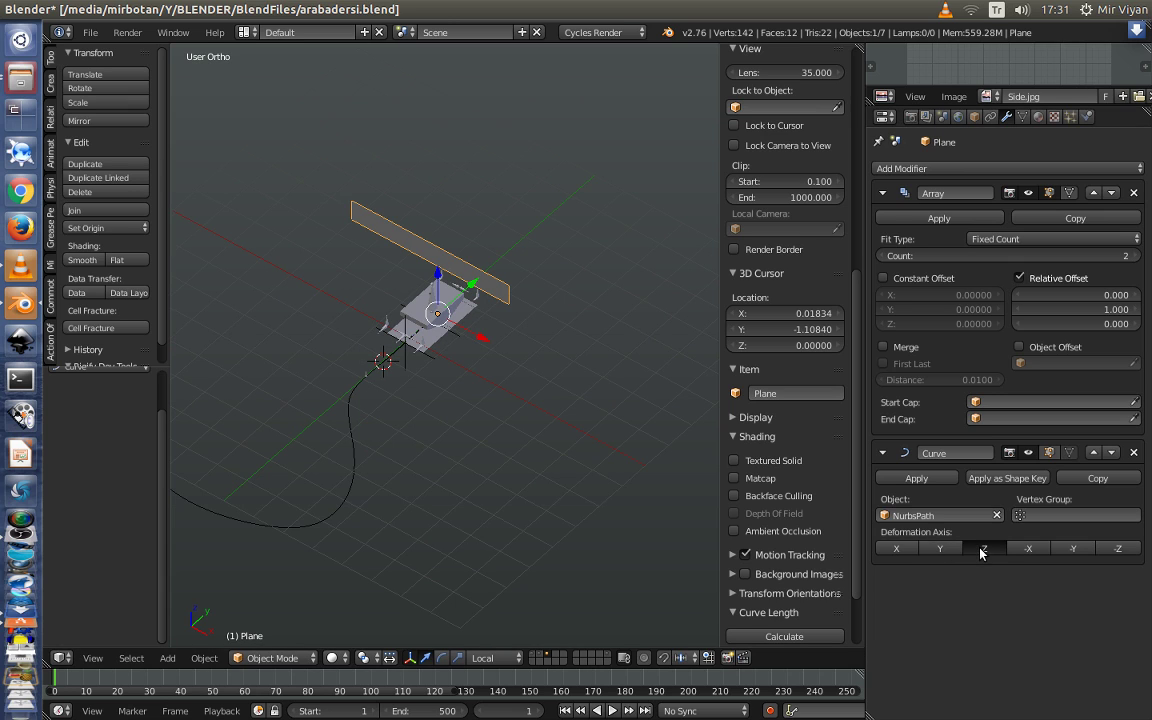
{"action": "left_click", "coordinate": [945, 550]}
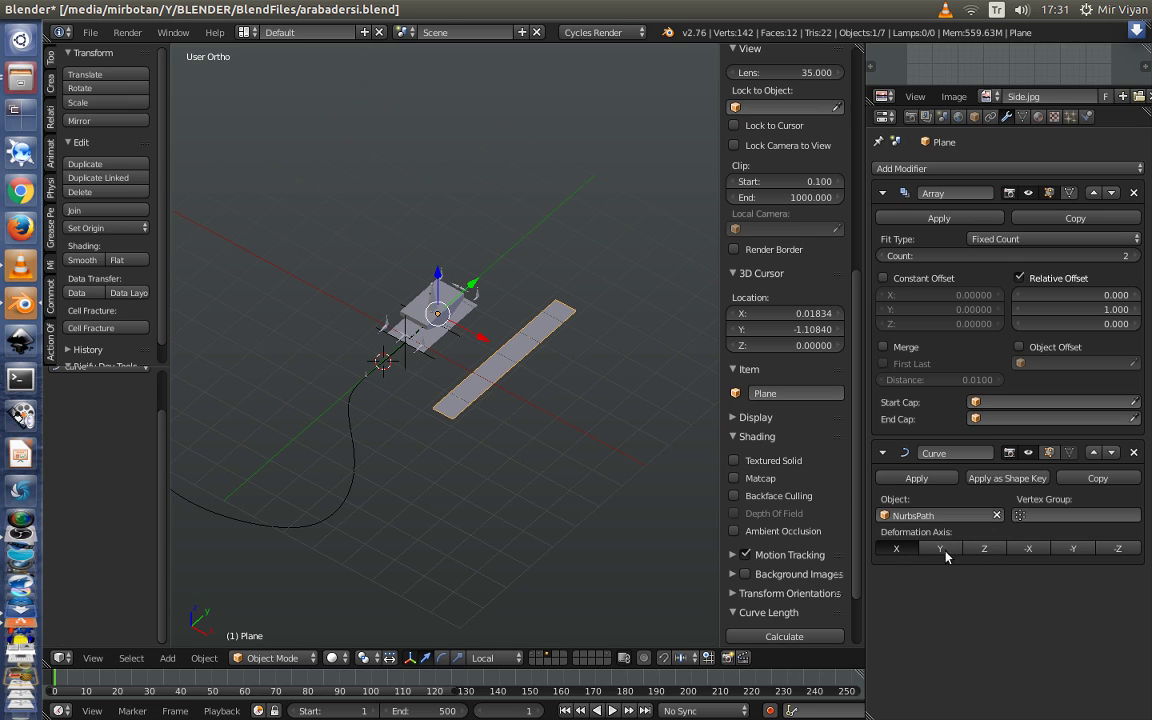
{"action": "left_click", "coordinate": [1030, 548]}
{"action": "left_click", "coordinate": [1070, 548]}
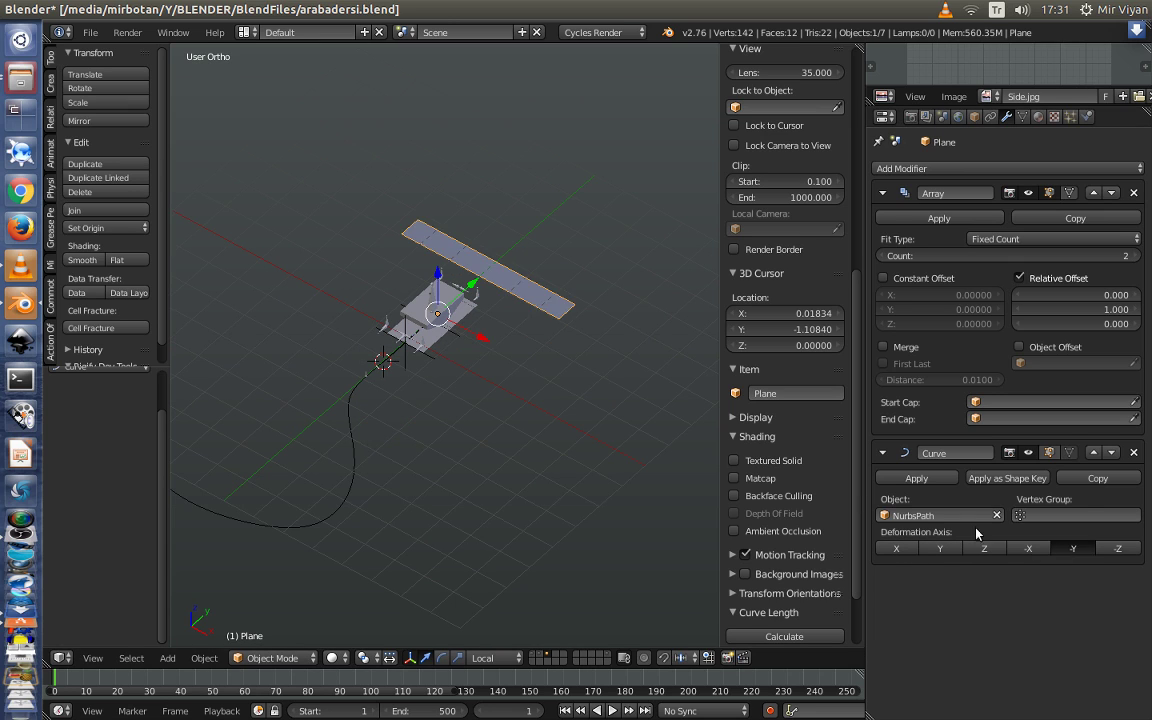
{"action": "mouse_move", "coordinate": [600, 440]}
{"action": "middle_mouse_down"}
{"action": "mouse_move", "coordinate": [589, 399]}
{"action": "mouse_move", "coordinate": [650, 424]}
{"action": "middle_mouse_up"}
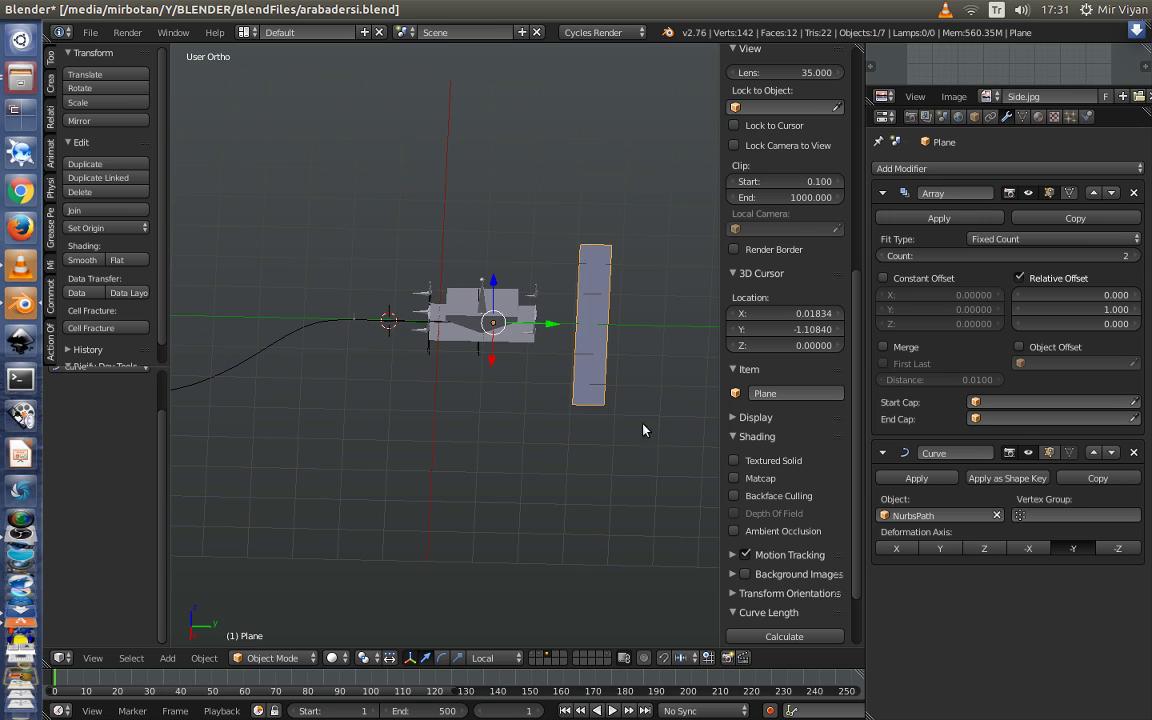
Apply the plane's rotation, scale and location, and set its origin to geometry
{"action": "key", "text": "ctrl+a"}
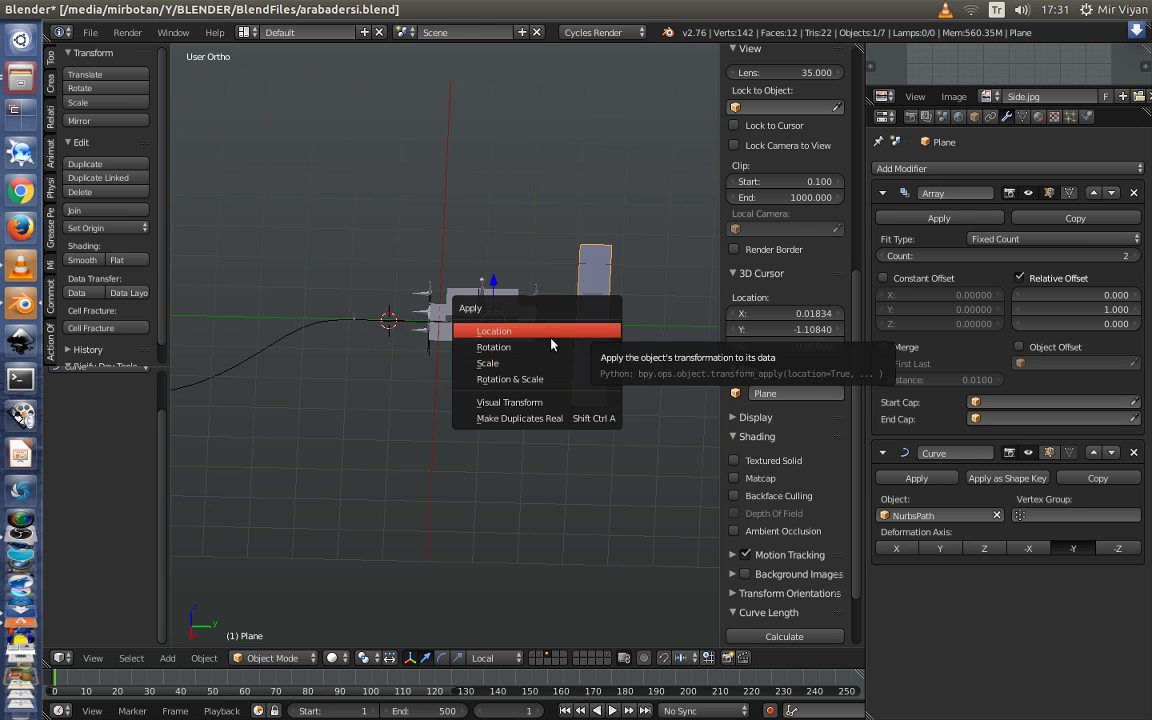
{"action": "left_click", "coordinate": [511, 382]}
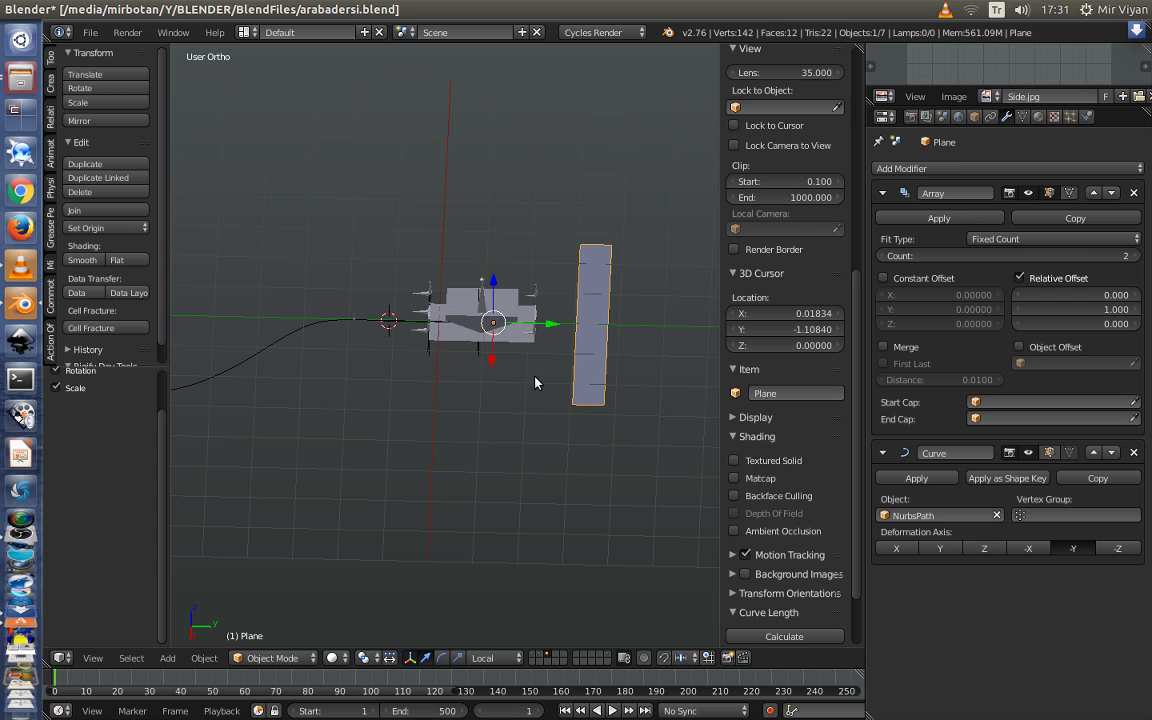
{"action": "key", "text": "ctrl+a"}
{"action": "left_click", "coordinate": [488, 264]}
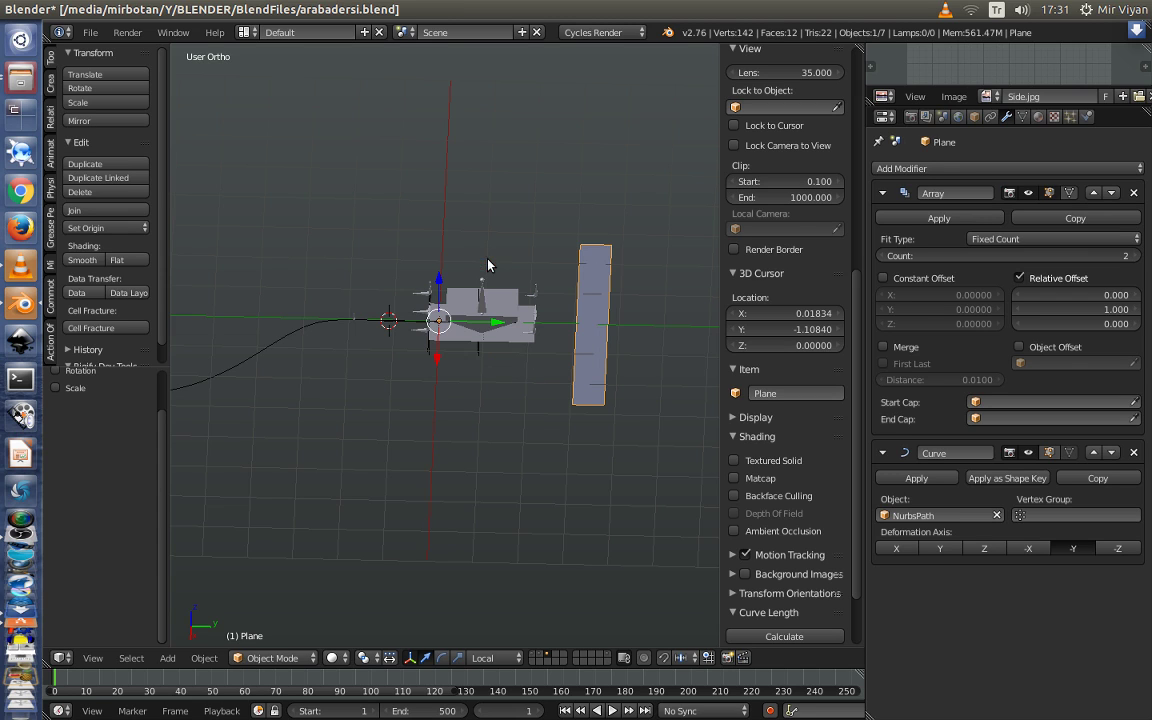
{"action": "left_click", "coordinate": [100, 228]}
{"action": "left_click", "coordinate": [127, 262]}
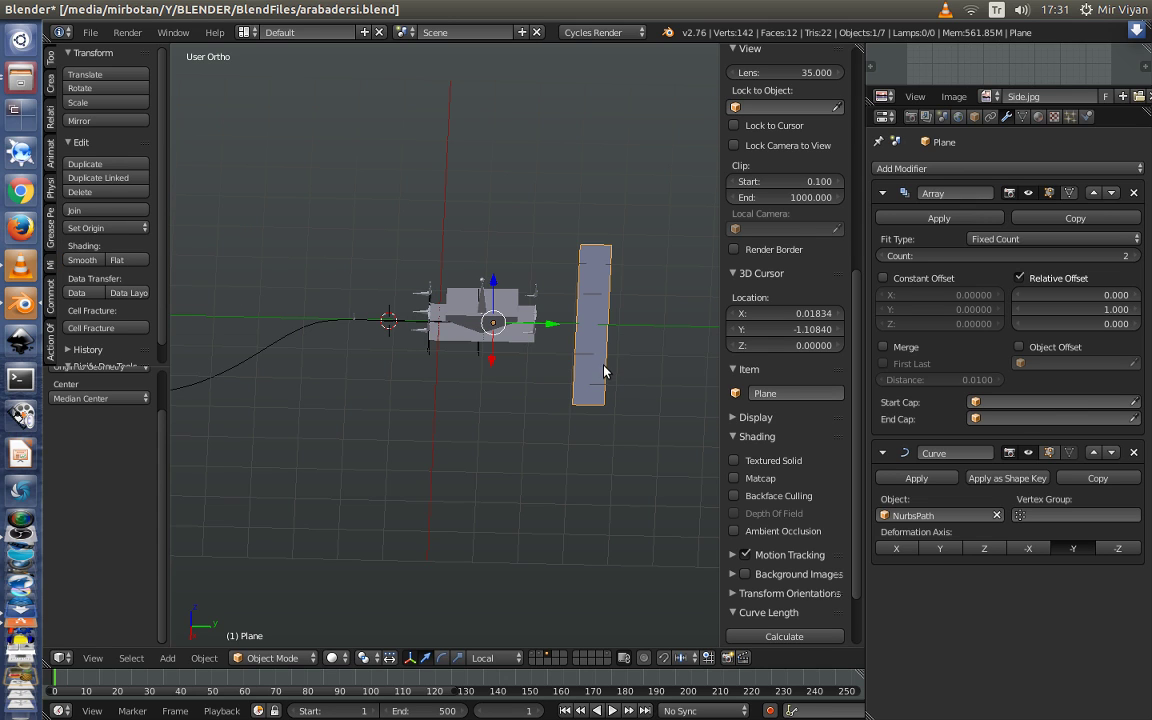
{"action": "mouse_move", "coordinate": [604, 396]}
{"action": "middle_mouse_down"}
{"action": "mouse_move", "coordinate": [645, 365]}
{"action": "mouse_move", "coordinate": [673, 488]}
{"action": "middle_mouse_up"}
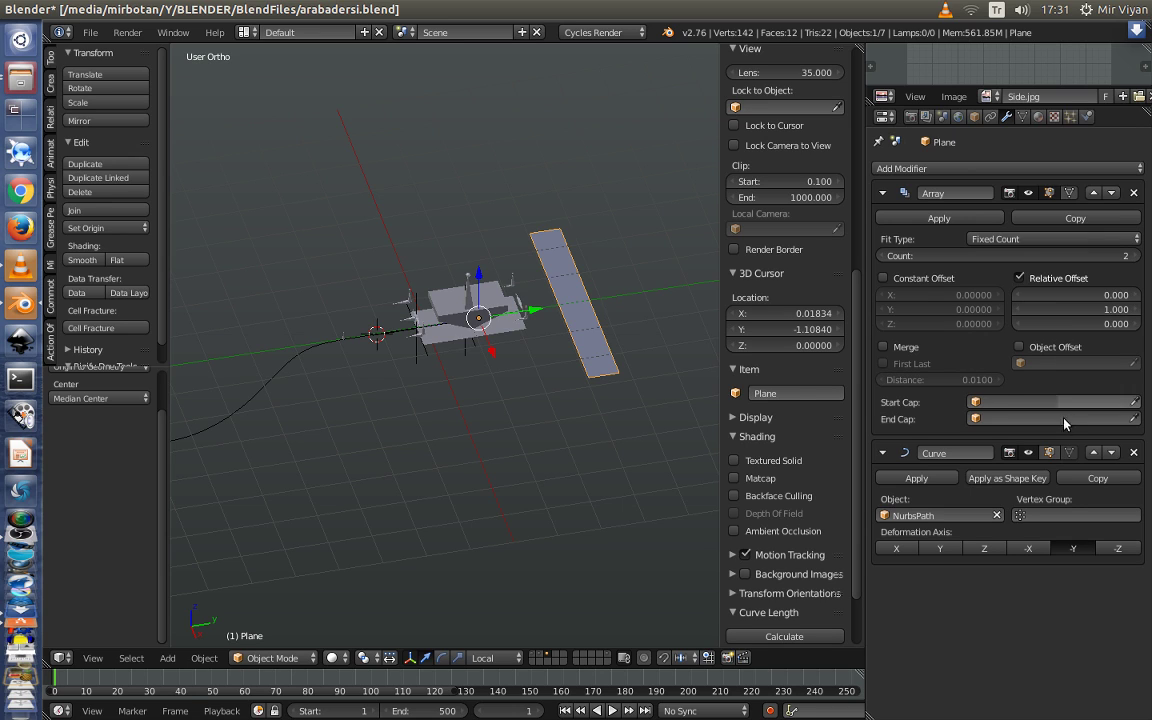
Compare the Array's relative and object offset options, leaving relative offset on
{"action": "left_click", "coordinate": [1019, 279]}
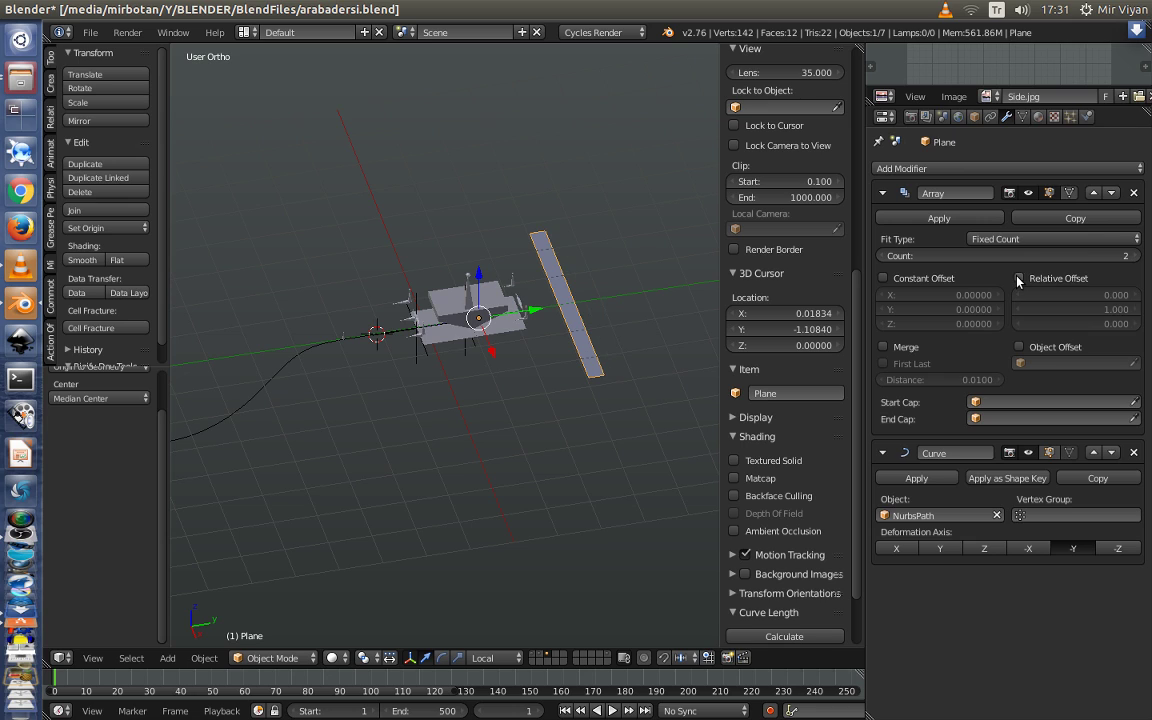
{"action": "left_click", "coordinate": [1019, 279]}
{"action": "left_click", "coordinate": [1019, 279]}
{"action": "left_click", "coordinate": [1019, 280]}
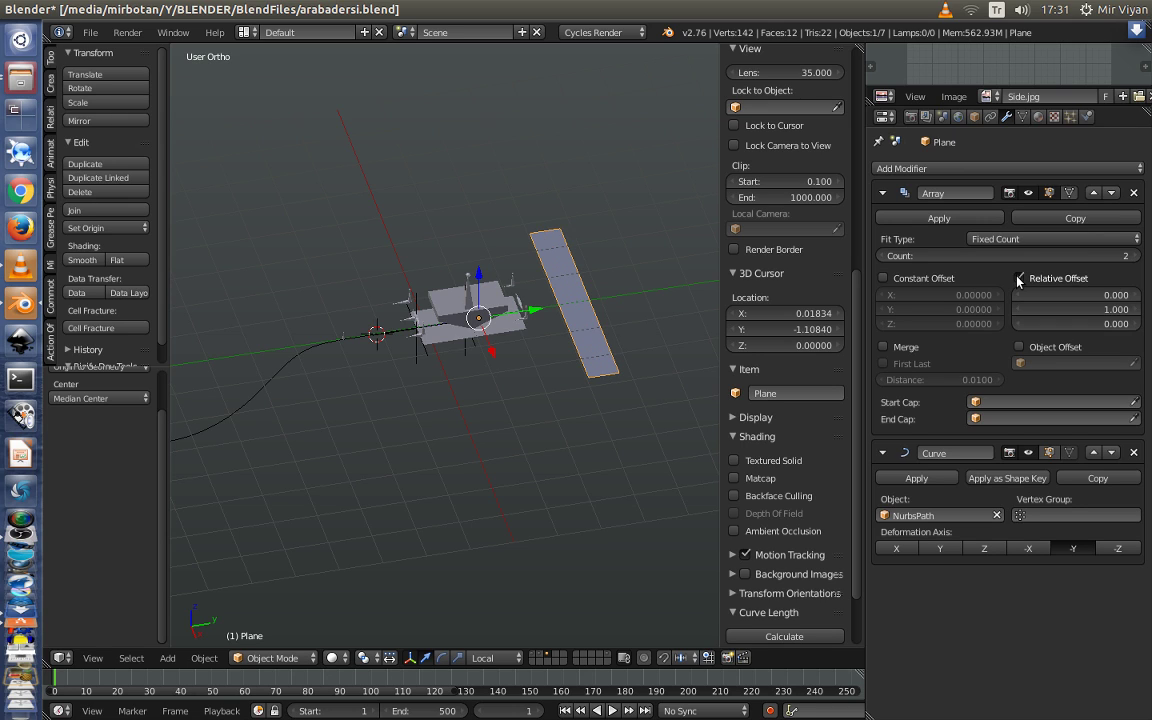
{"action": "left_click", "coordinate": [1020, 281]}
{"action": "left_click", "coordinate": [1020, 347]}
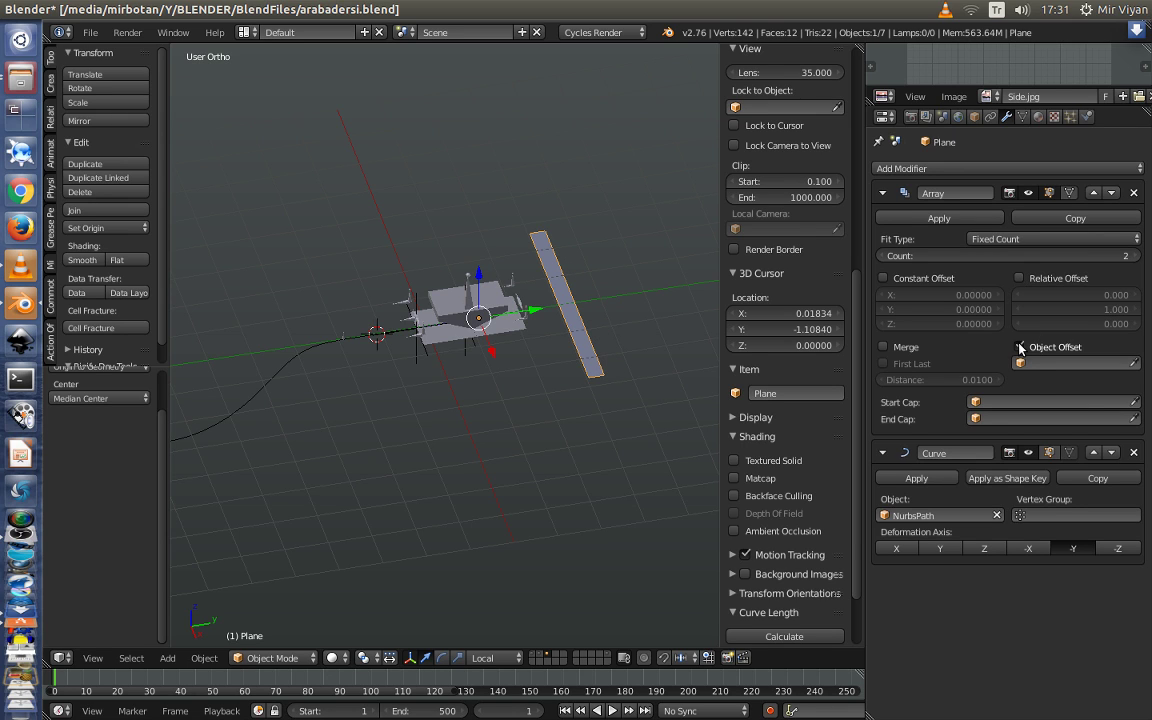
{"action": "left_click", "coordinate": [1040, 364]}
{"action": "left_click", "coordinate": [1020, 347]}
{"action": "left_click", "coordinate": [1020, 278]}
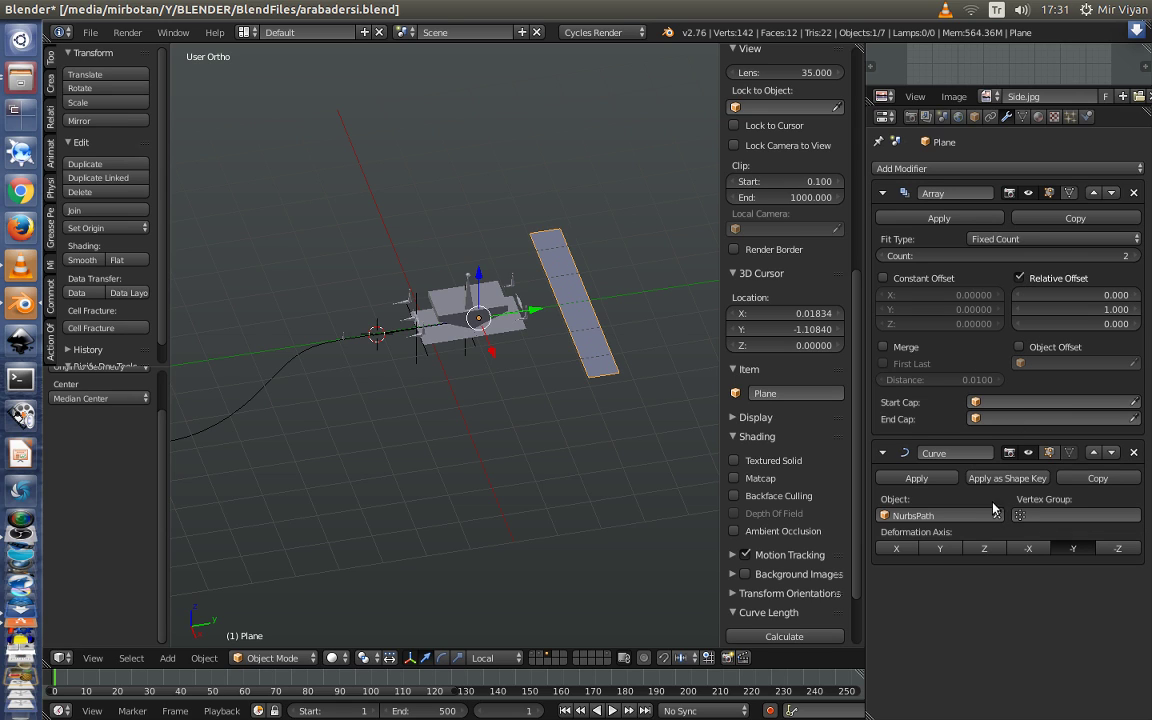
Switch the Curve modifier's deformation axis from Y to X
{"action": "left_click", "coordinate": [940, 548]}
{"action": "middle_click_drag", "start_coordinate": [504, 387], "coordinate": [554, 365]}
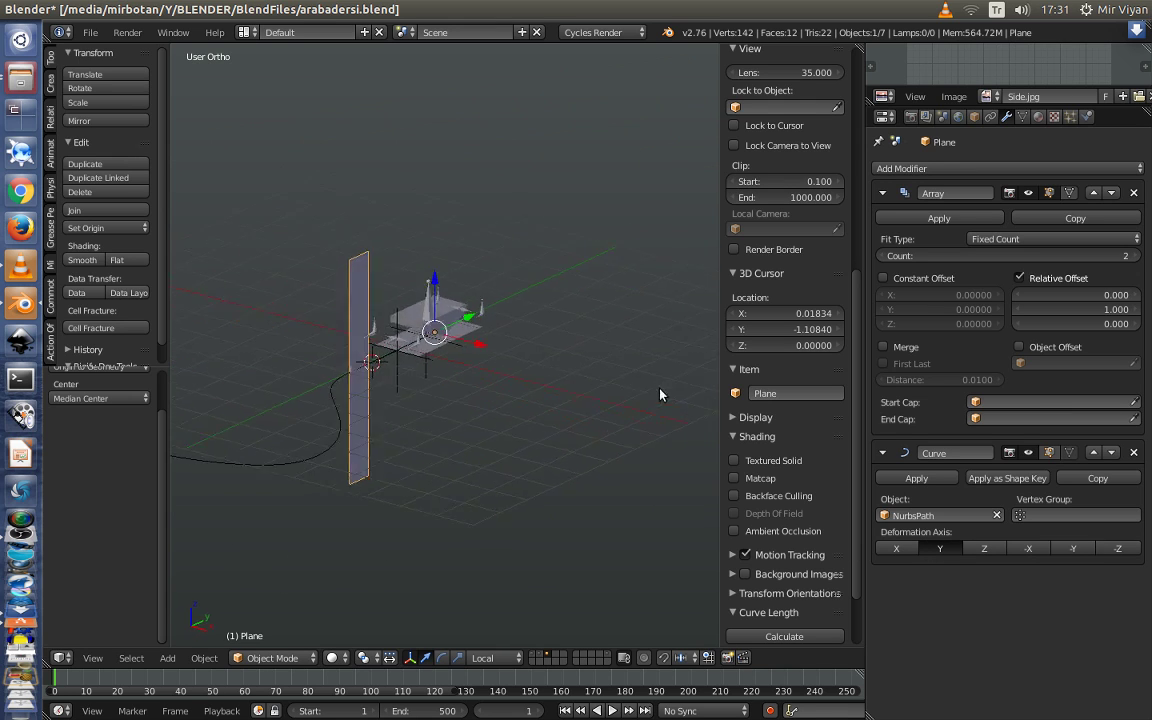
{"action": "left_click", "coordinate": [896, 548]}
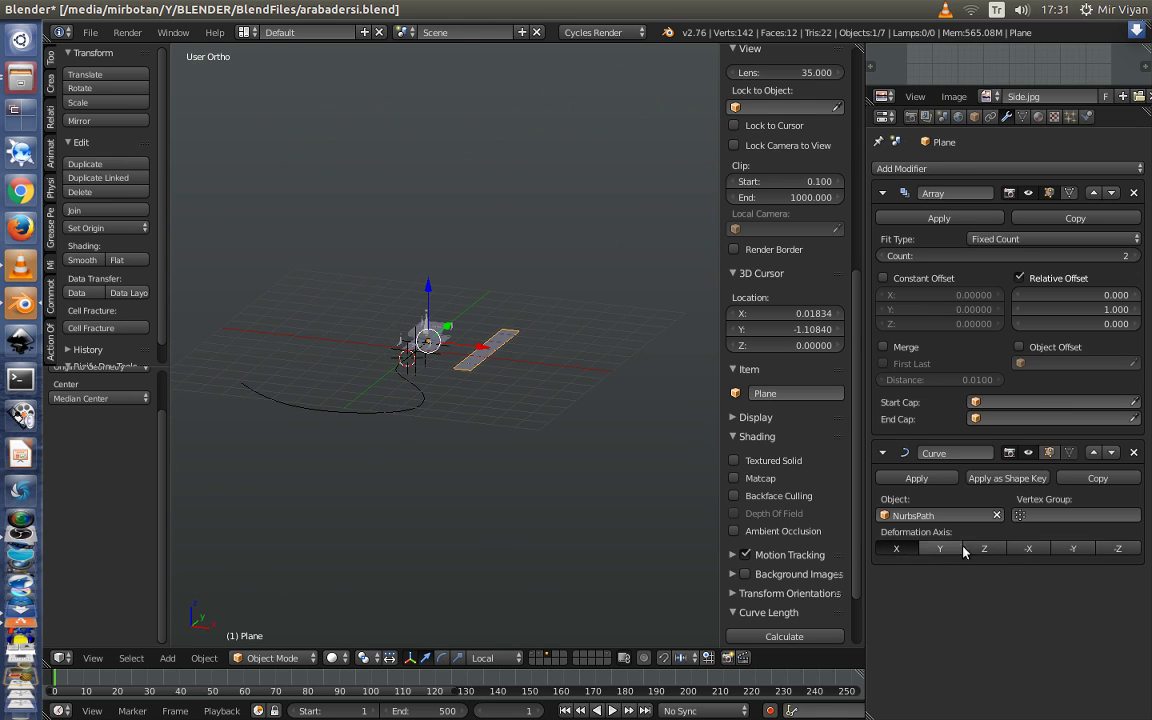
{"action": "middle_click_drag", "start_coordinate": [591, 398], "coordinate": [480, 396]}
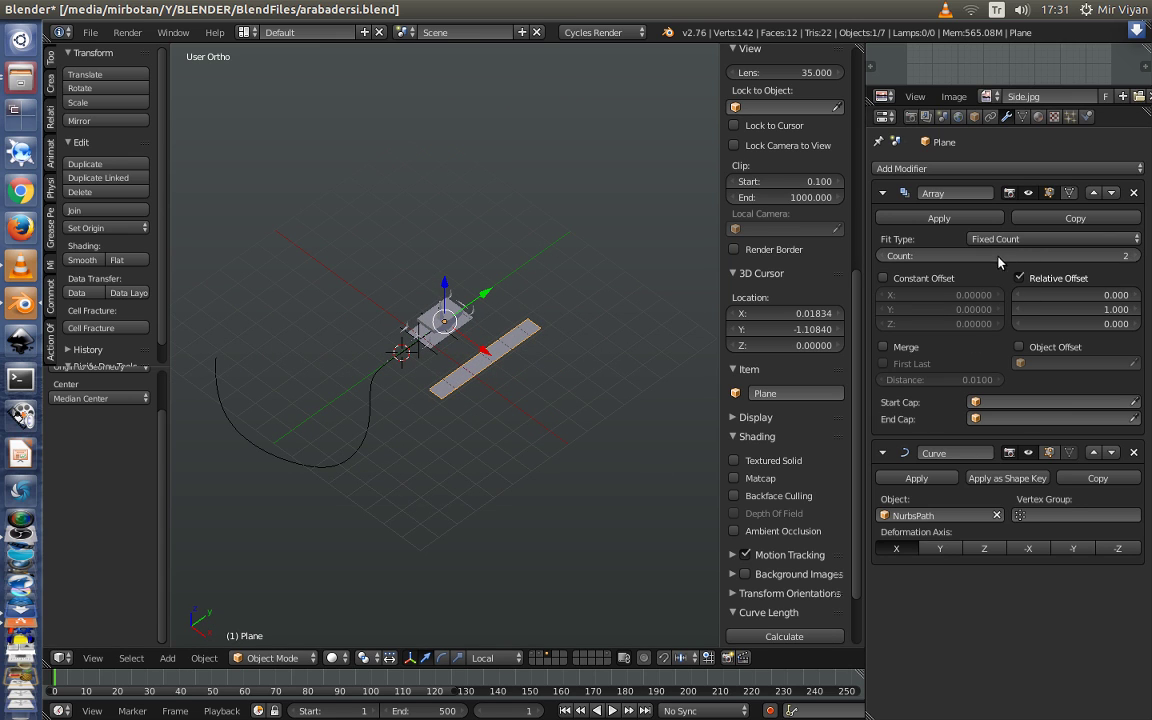
Extend the array to 37 copies and set the Curve deformation axis to -Y
{"action": "left_click_drag", "start_coordinate": [900, 256], "coordinate": [1010, 256]}
{"action": "scroll", "coordinate": [790, 400], "scroll_direction": "down", "scroll_amount": 2}
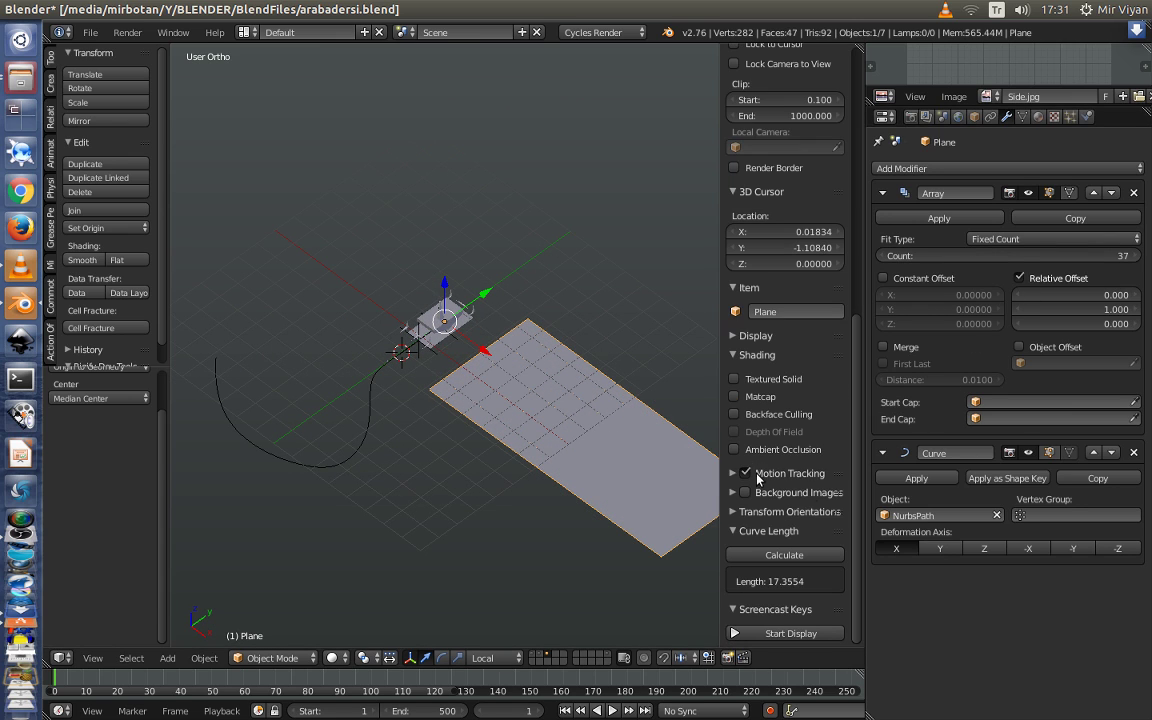
{"action": "scroll", "coordinate": [573, 463], "scroll_direction": "down", "scroll_amount": 3}
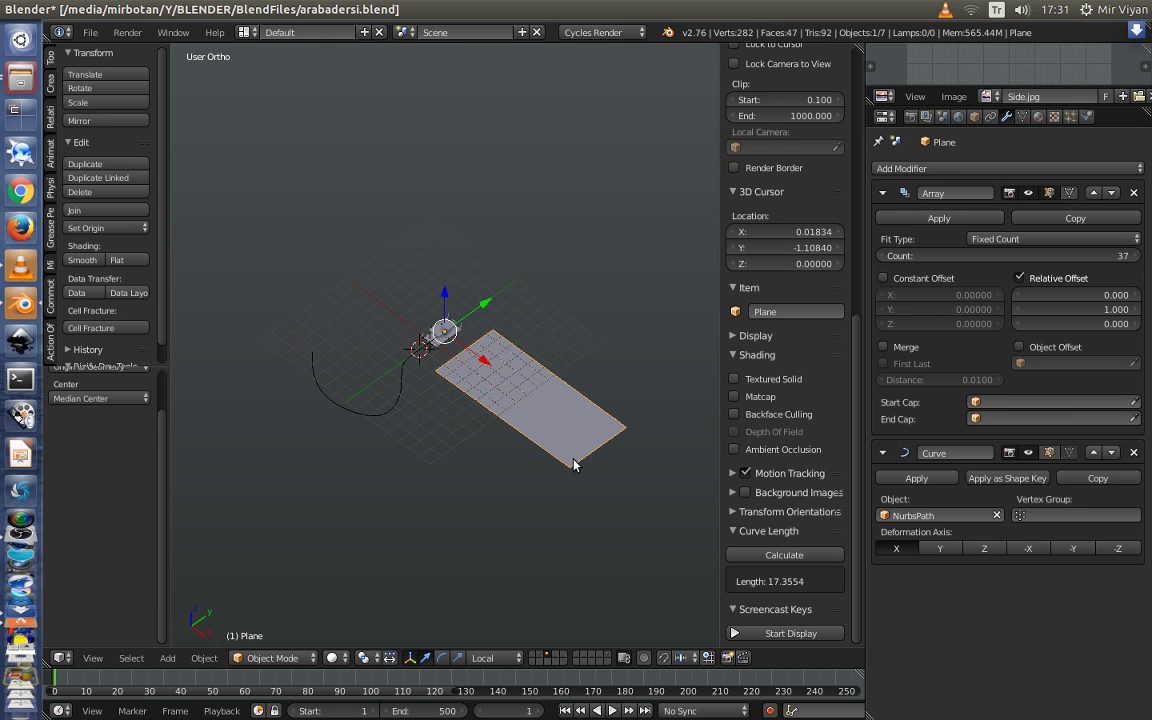
{"action": "key", "text": "g"}
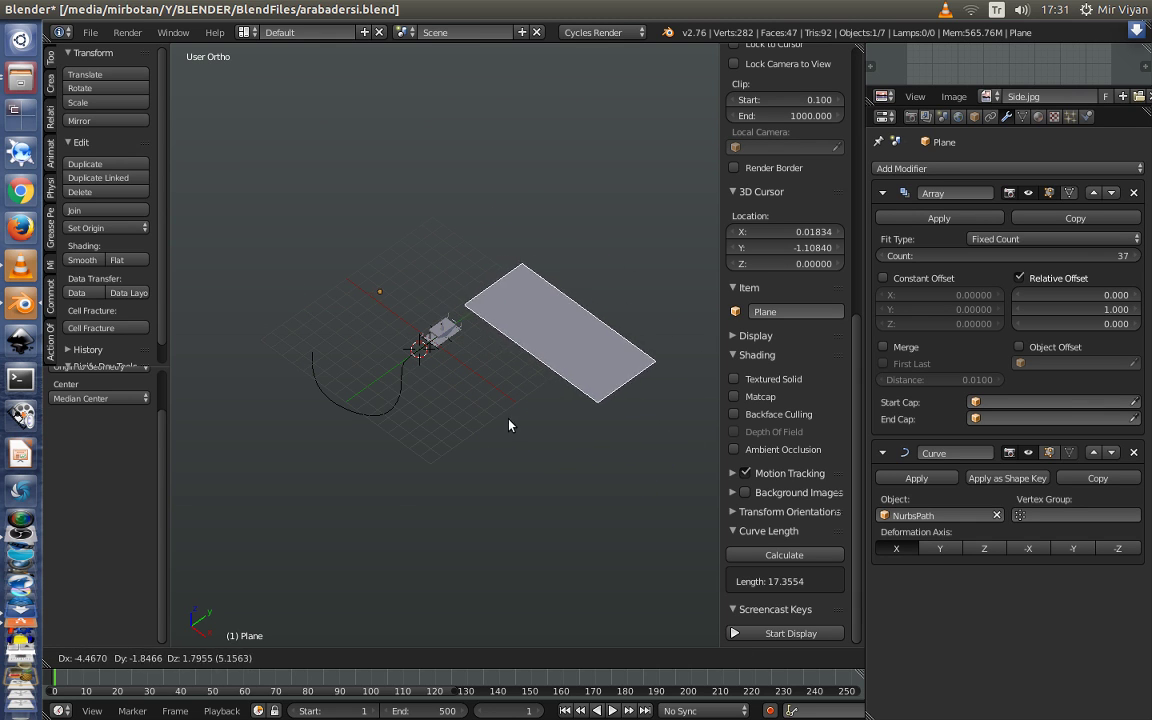
{"action": "left_click", "coordinate": [585, 395]}
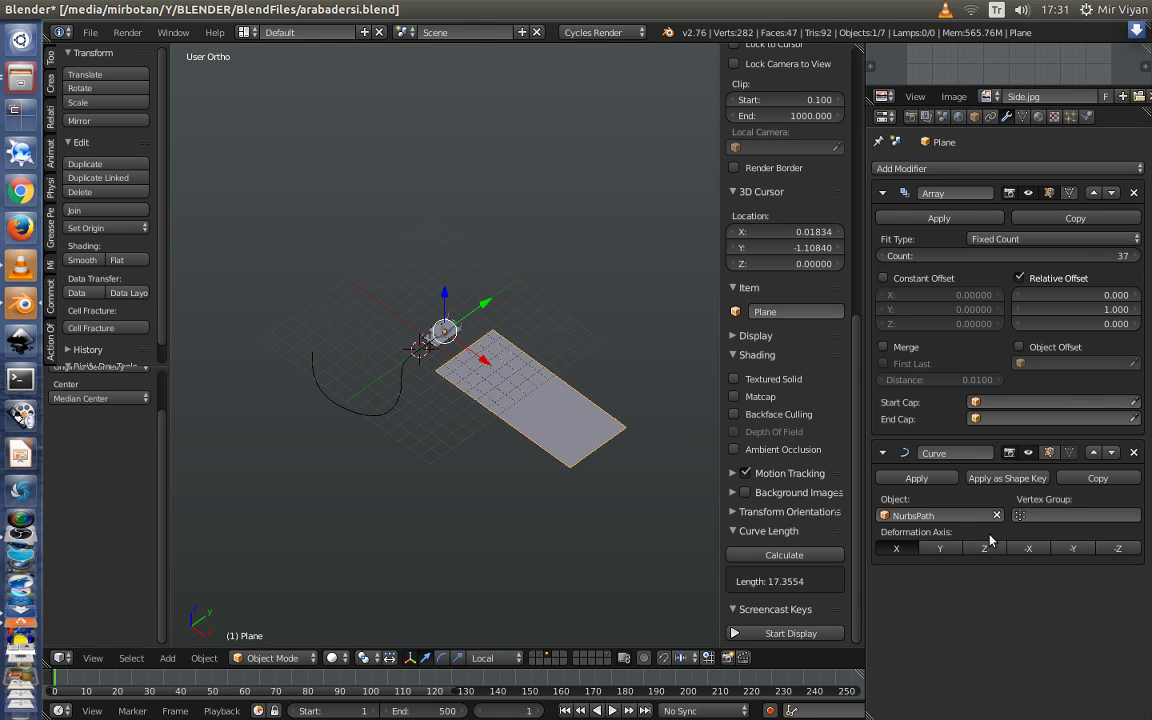
{"action": "left_click", "coordinate": [936, 546]}
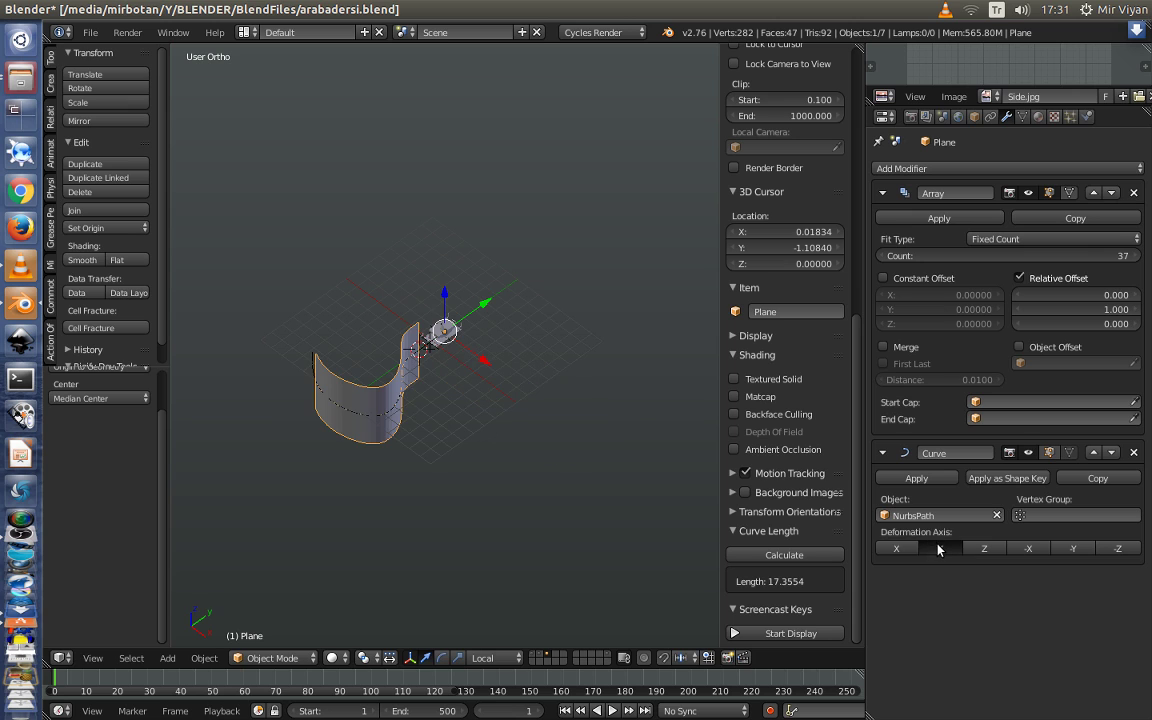
{"action": "left_click", "coordinate": [1071, 549]}
Slide the arrayed plane along its local Y onto the curve
{"action": "key", "text": "g"}
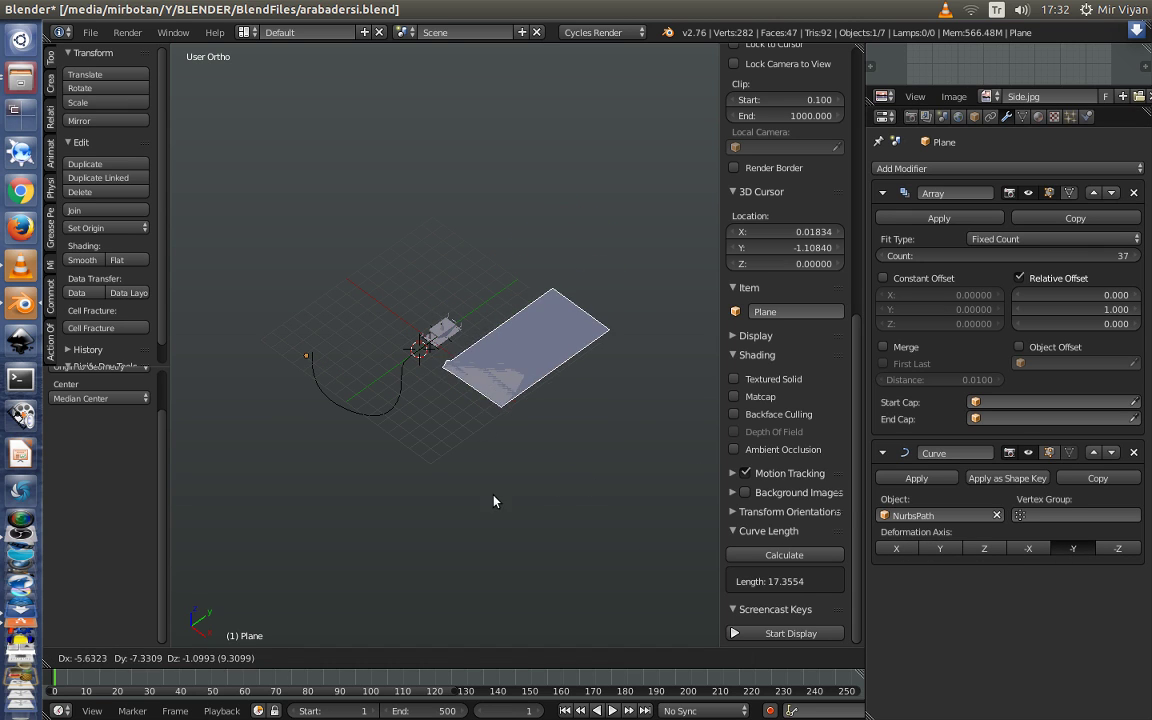
{"action": "right_click", "coordinate": [577, 395]}
{"action": "middle_click_drag", "start_coordinate": [579, 400], "coordinate": [446, 367]}
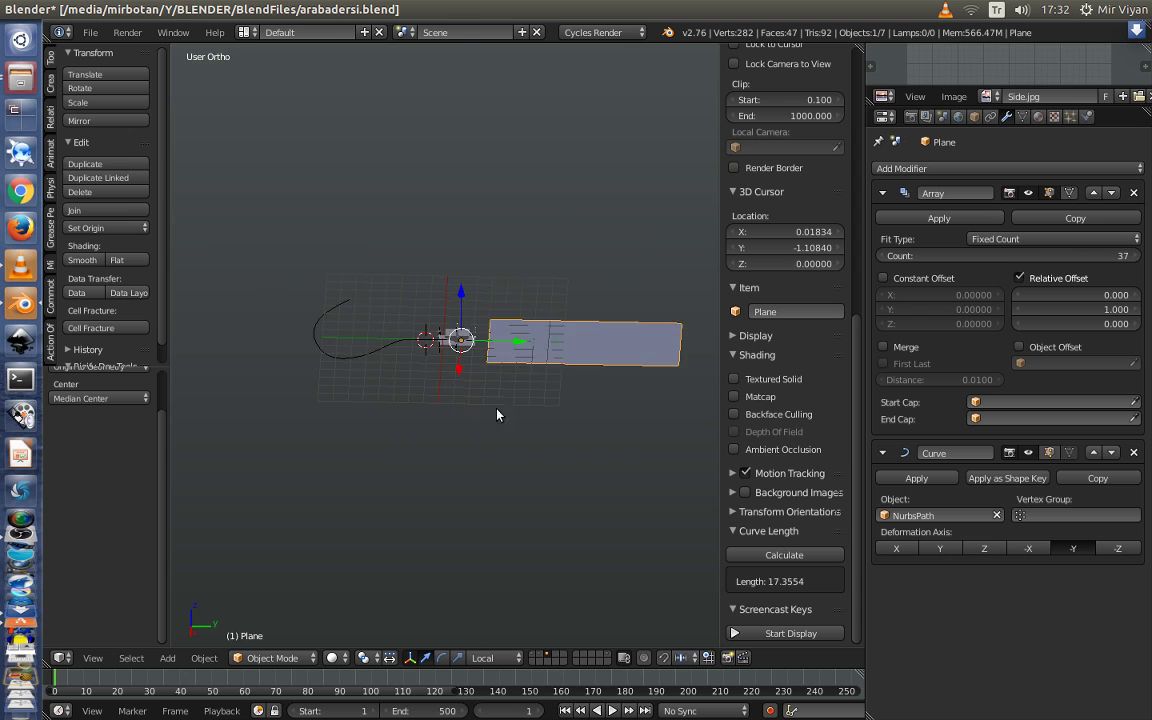
{"action": "key", "text": "g"}
{"action": "key", "text": "y"}
{"action": "key", "text": "y"}
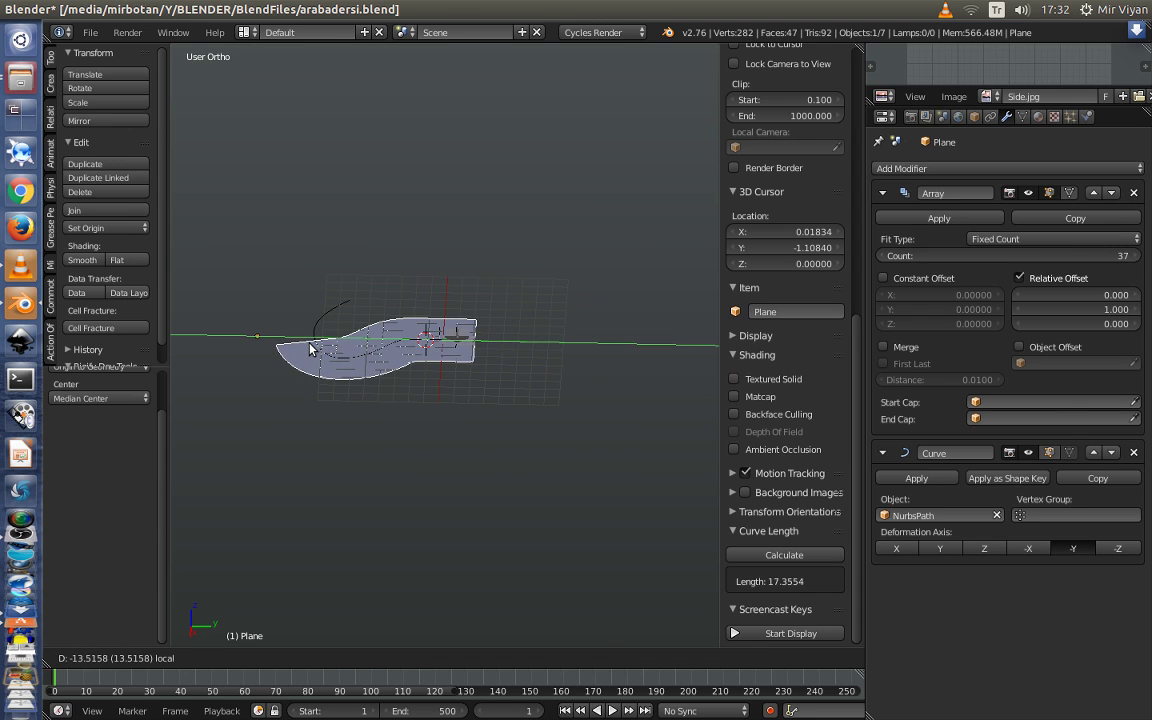
{"action": "left_click", "coordinate": [314, 346]}
{"action": "middle_click_drag", "start_coordinate": [472, 376], "coordinate": [605, 419]}
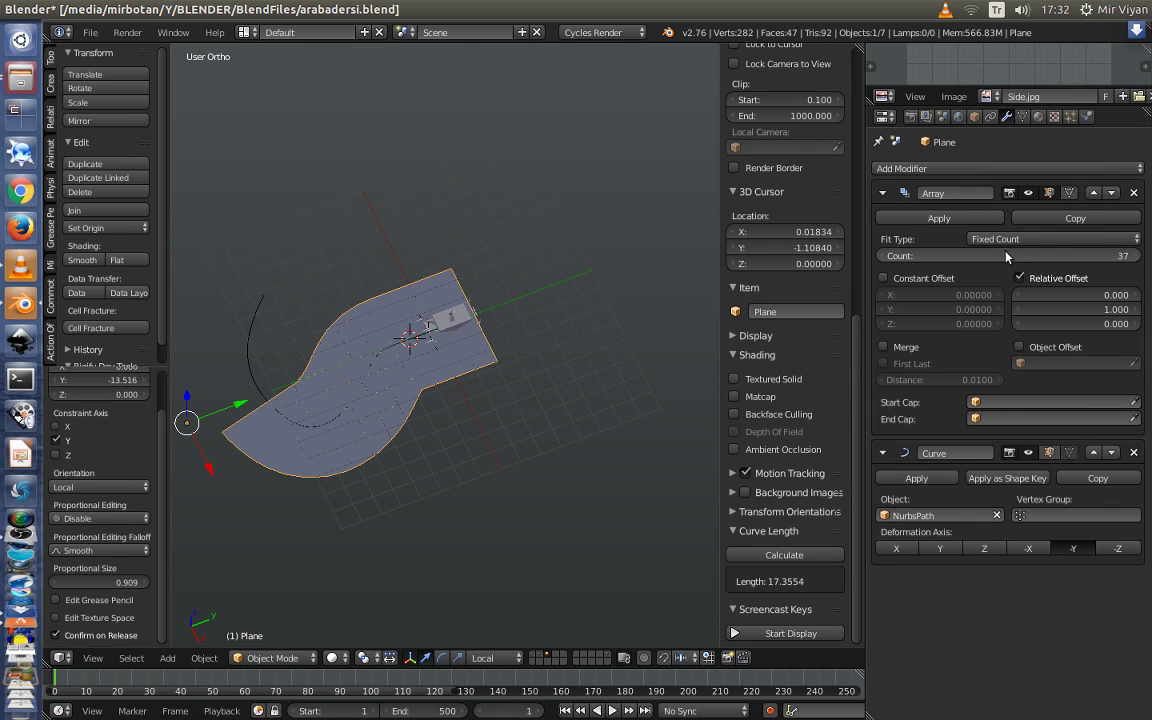
Raise the array to 51 copies and slide the plane to Y -6.19
{"action": "left_click_drag", "start_coordinate": [990, 257], "coordinate": [985, 257]}
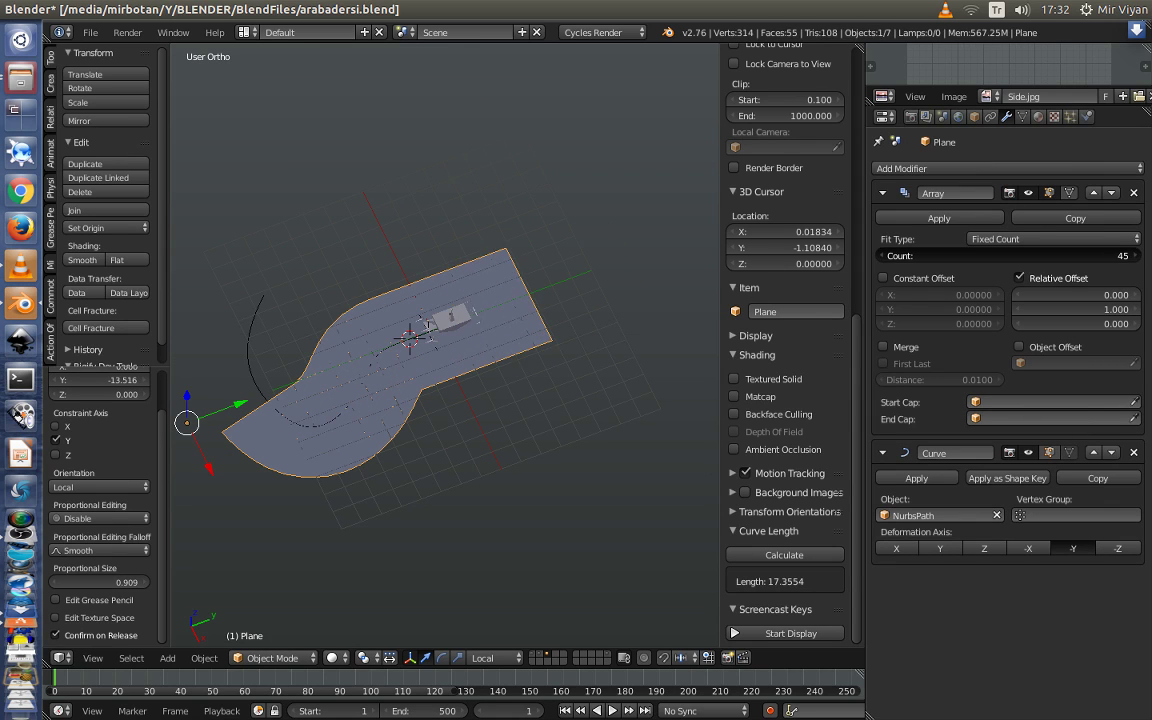
{"action": "left_click_drag", "start_coordinate": [985, 257], "coordinate": [1000, 257]}
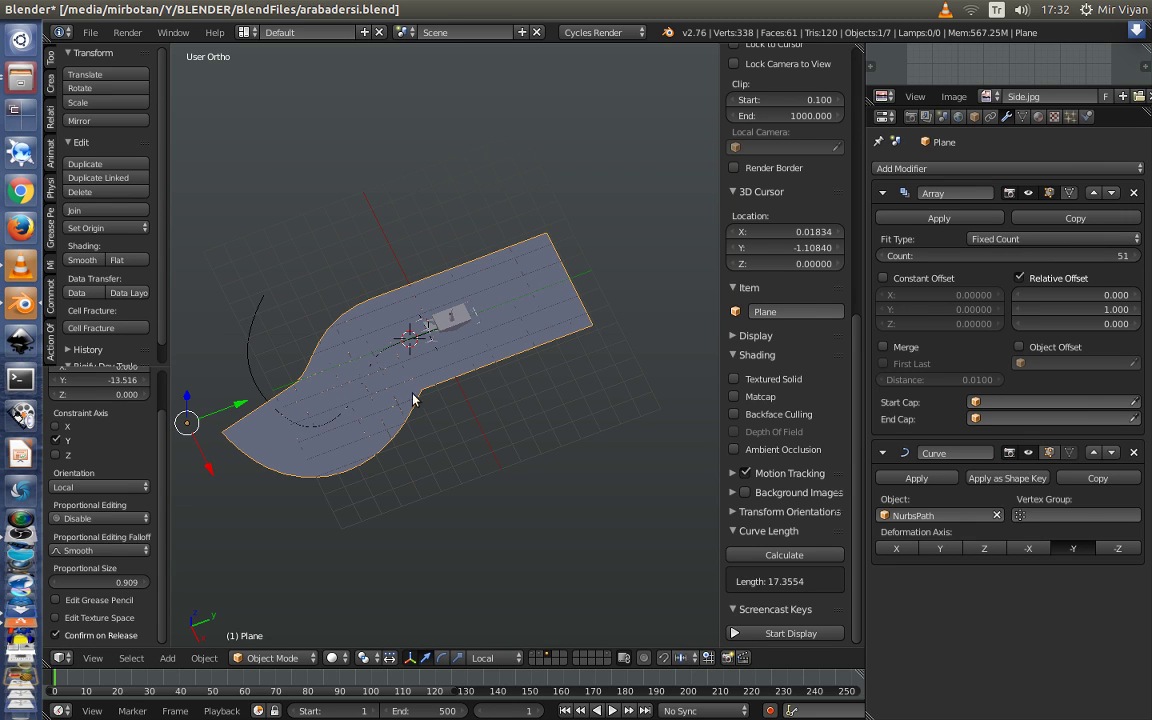
{"action": "key", "text": "g"}
{"action": "key", "text": "y"}
{"action": "key", "text": "y"}
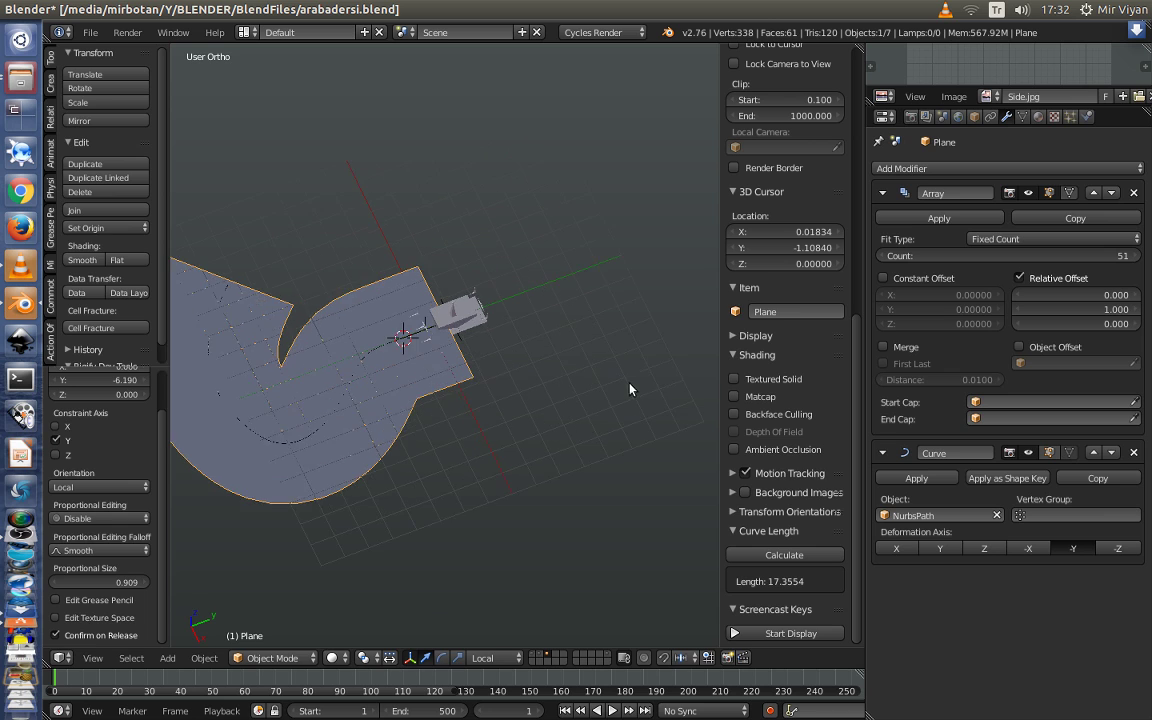
{"action": "left_click", "coordinate": [592, 410]}
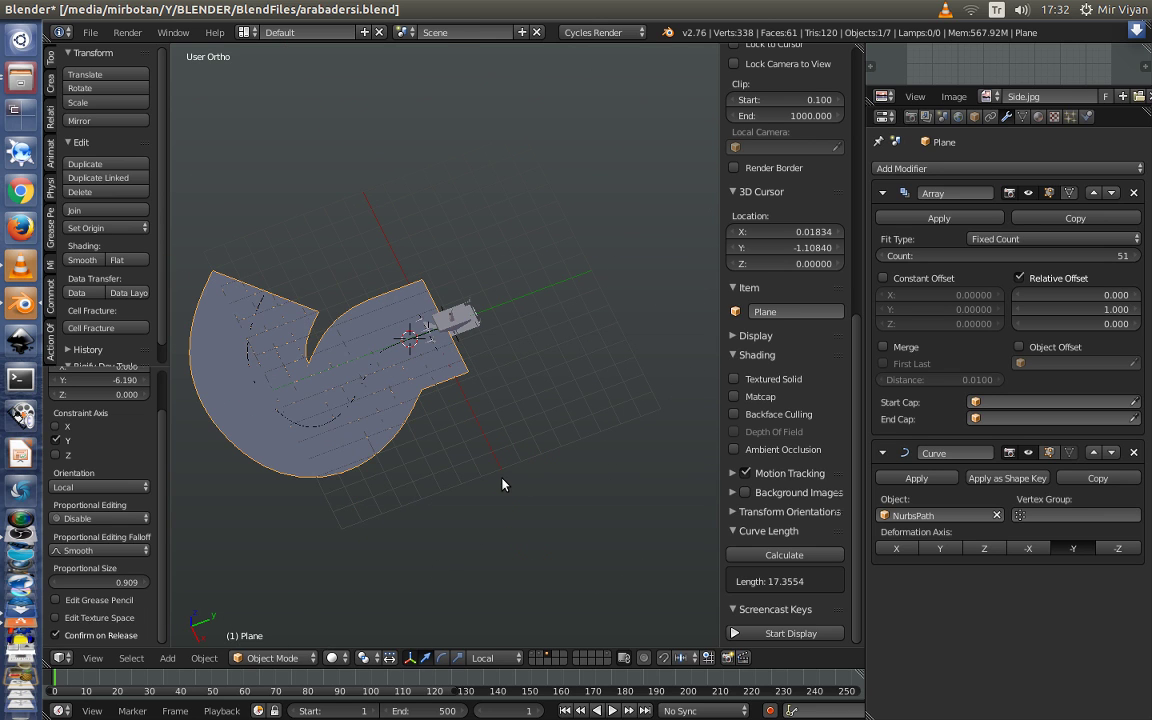
Scale the plane down to 0.51, then to 0.599
{"action": "key", "text": "s"}
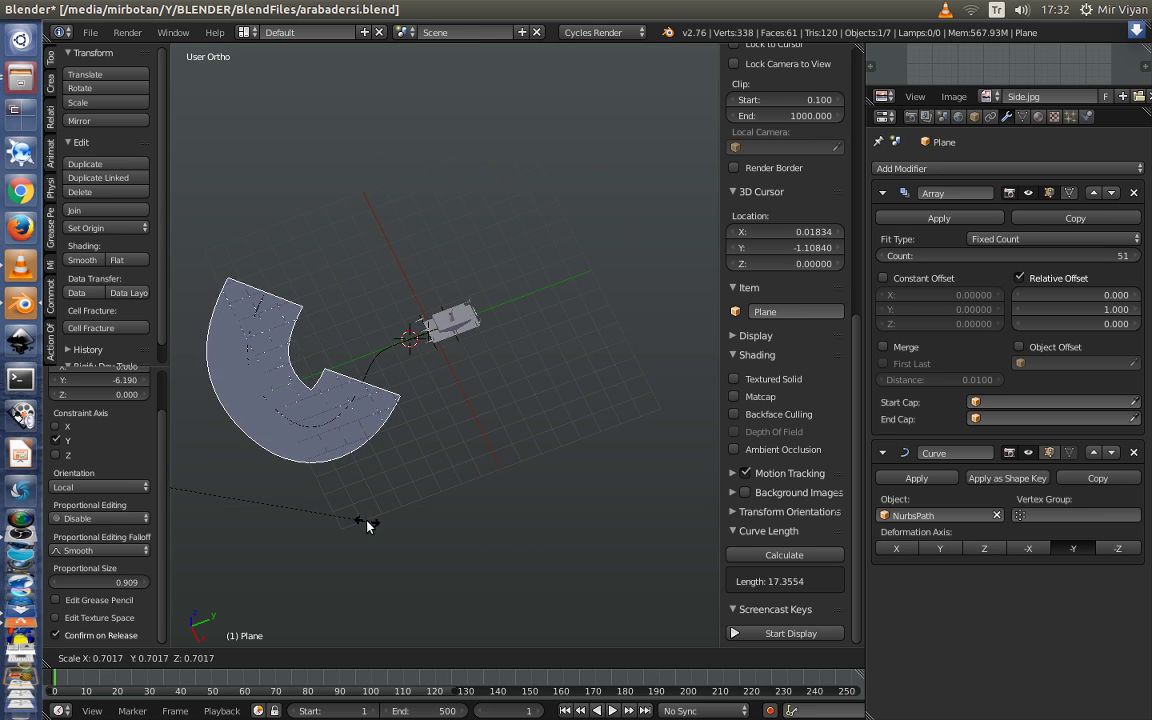
{"action": "left_click", "coordinate": [260, 480]}
{"action": "scroll", "coordinate": [500, 480], "scroll_direction": "down", "scroll_amount": 3}
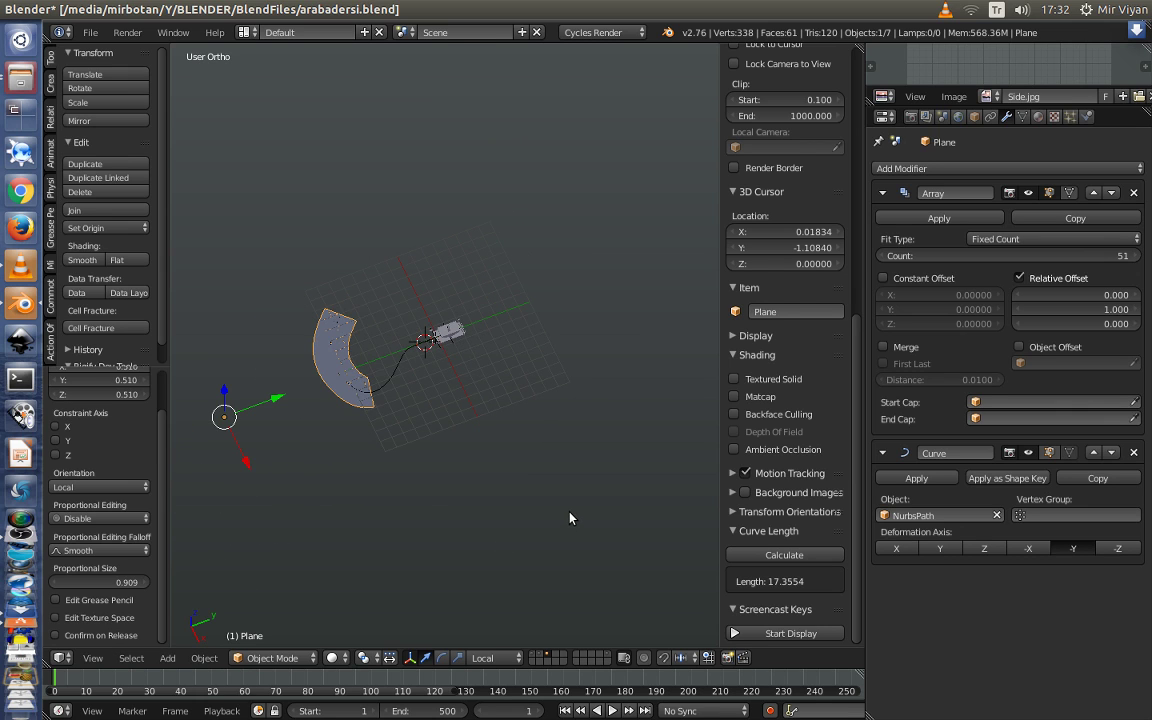
{"action": "key", "text": "s"}
{"action": "left_click", "coordinate": [478, 525]}
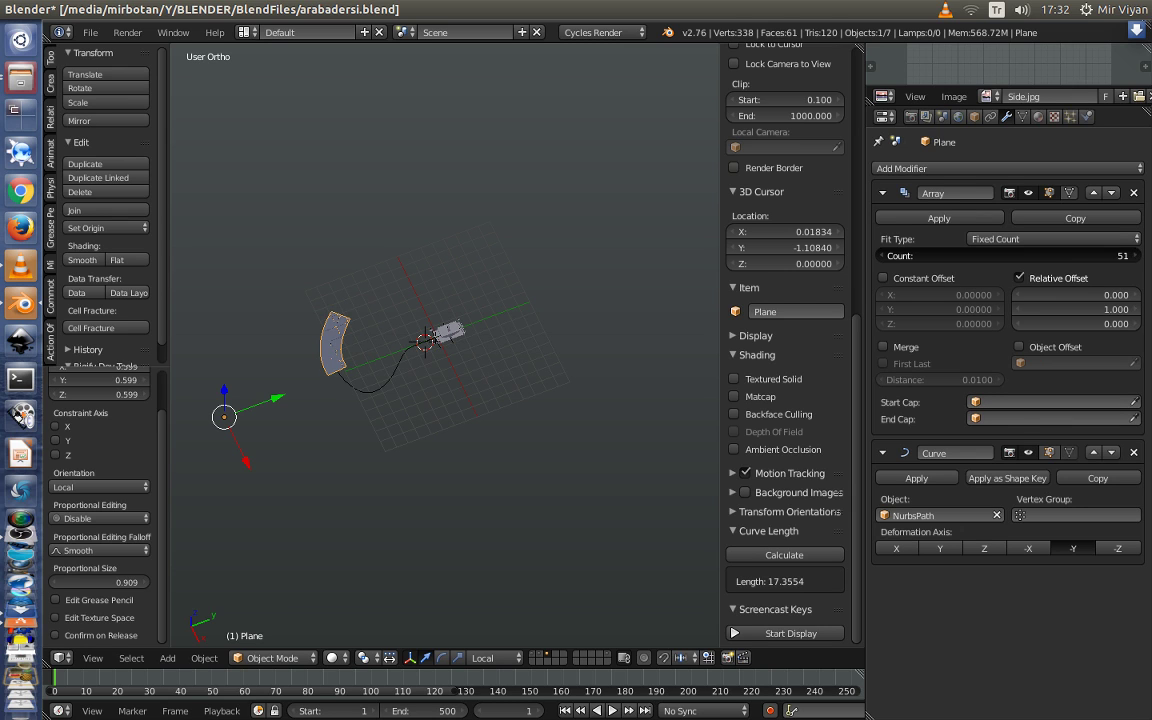
Raise the array count to 172 and apply the Array modifier
{"action": "left_click_drag", "start_coordinate": [1000, 256], "coordinate": [1130, 256]}
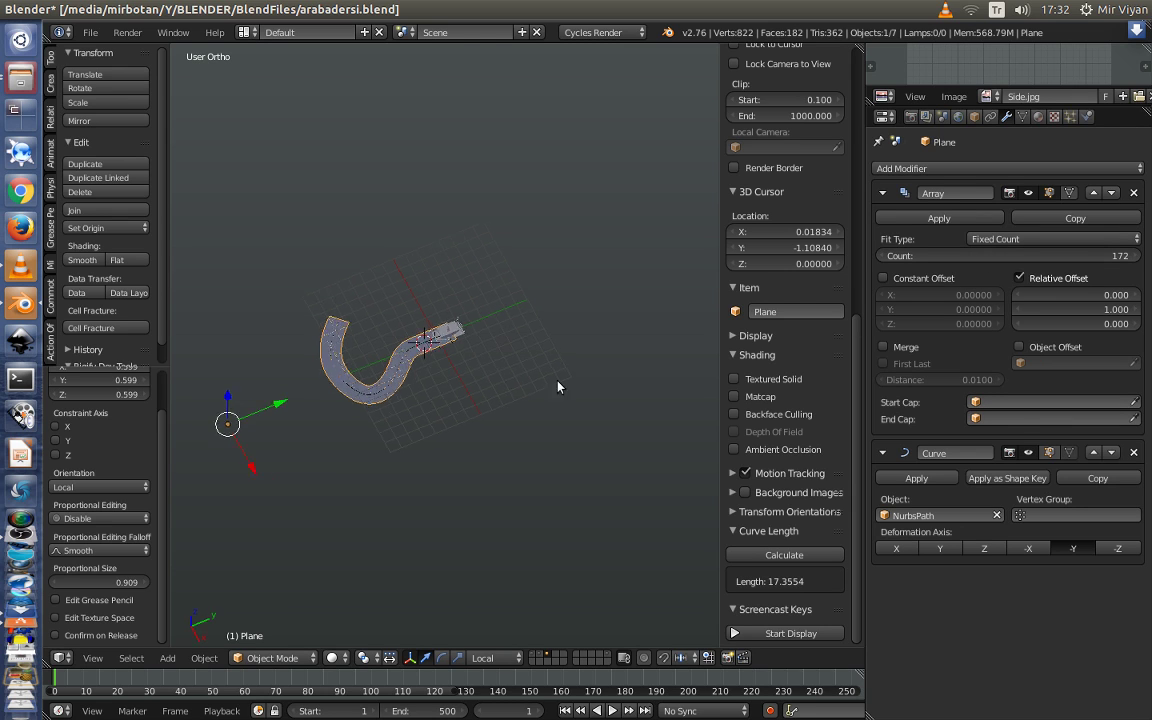
{"action": "scroll", "coordinate": [555, 390], "scroll_direction": "up", "scroll_amount": 2}
{"action": "scroll", "coordinate": [553, 393], "scroll_direction": "up", "scroll_amount": 3}
{"action": "mouse_move", "coordinate": [553, 393]}
{"action": "middle_mouse_down"}
{"action": "mouse_move", "coordinate": [478, 401]}
{"action": "mouse_move", "coordinate": [555, 397]}
{"action": "middle_mouse_up"}
{"action": "scroll", "coordinate": [478, 401], "scroll_direction": "down", "scroll_amount": 2}
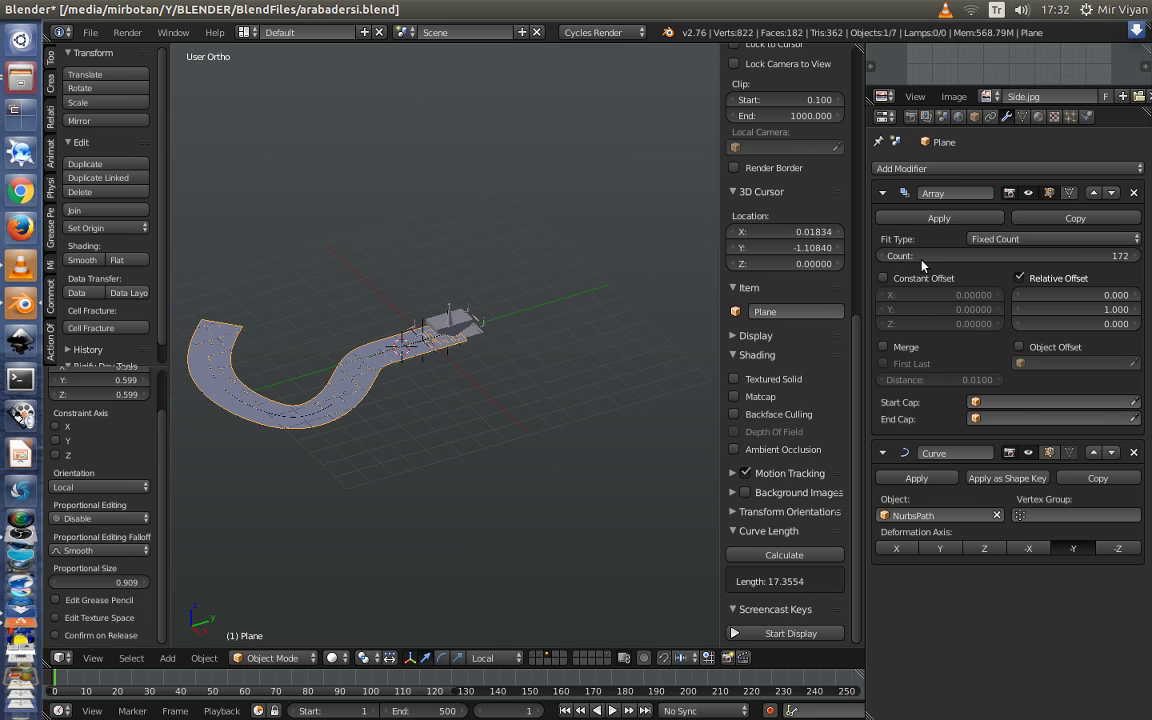
{"action": "left_click", "coordinate": [937, 218]}
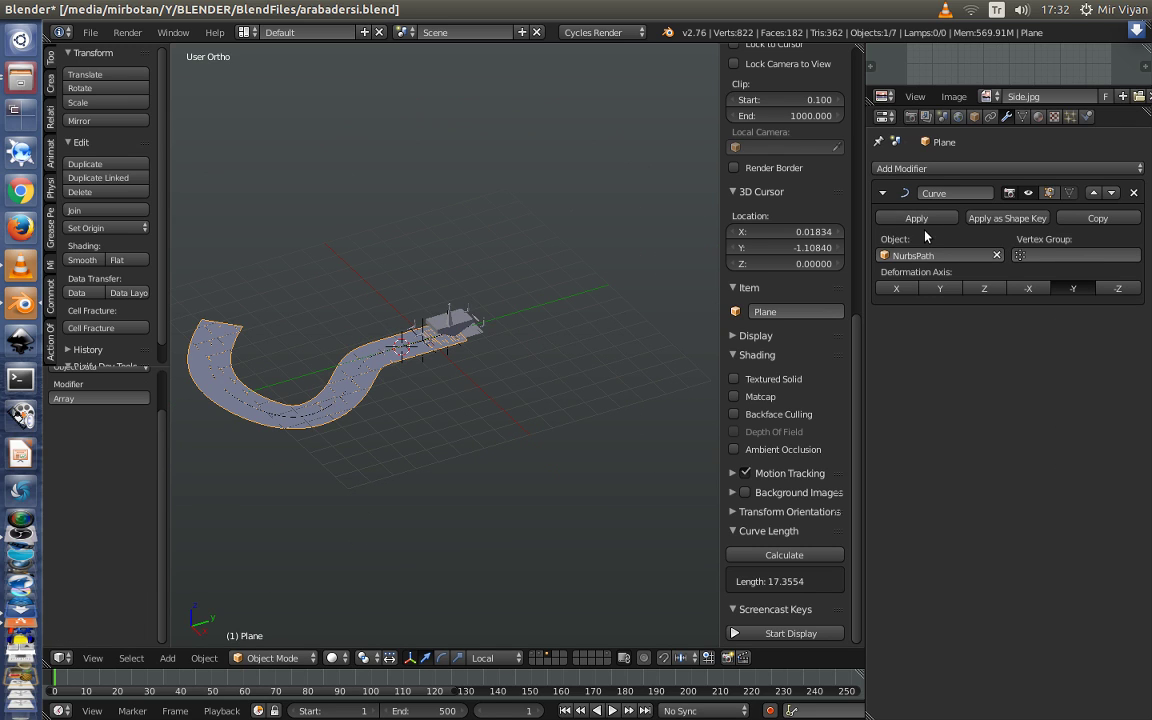
Apply the Curve modifier and merge the road's 342 duplicate vertices with Remove Doubles
{"action": "left_click", "coordinate": [917, 218]}
{"action": "key", "text": "Tab"}
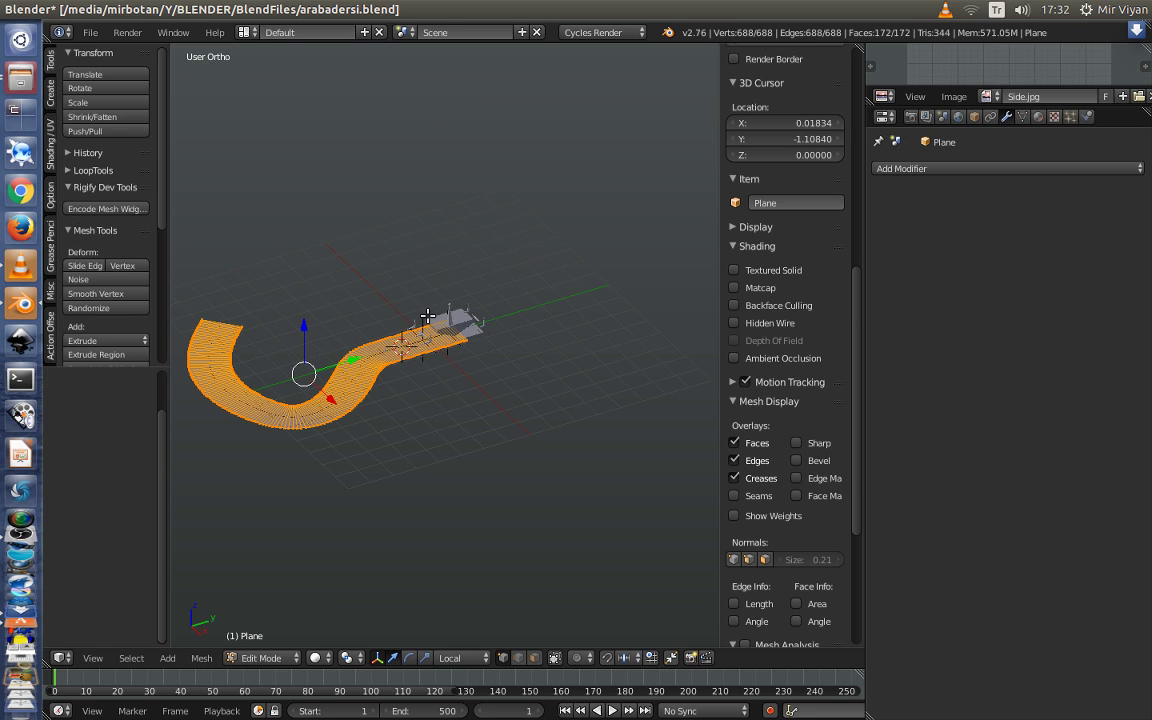
{"action": "key", "text": "w"}
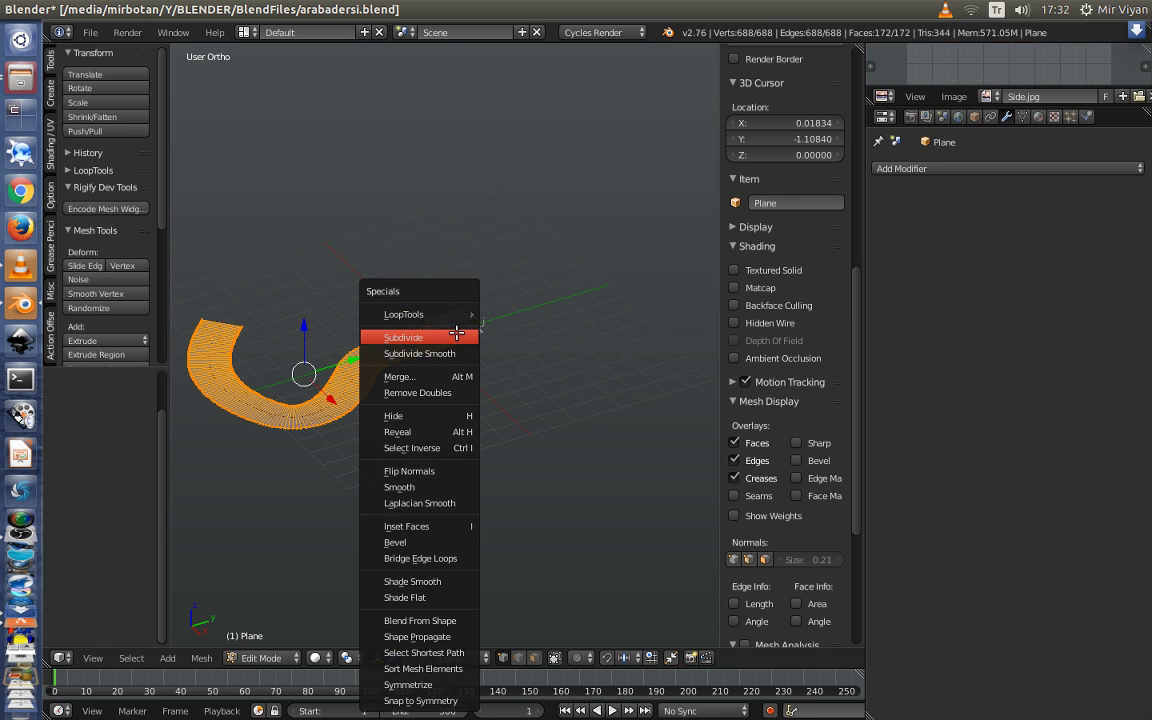
{"action": "left_click", "coordinate": [416, 392]}
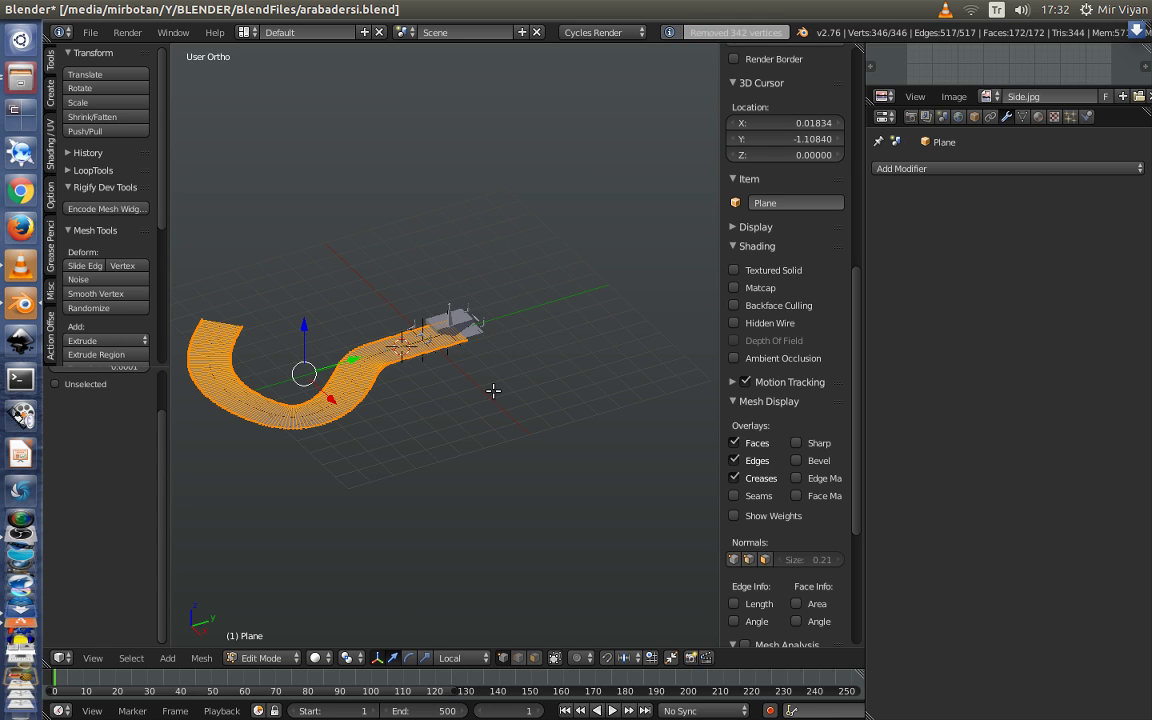
{"action": "scroll", "coordinate": [493, 390], "scroll_direction": "up", "scroll_amount": 1}
{"action": "scroll", "coordinate": [493, 392], "scroll_direction": "up", "scroll_amount": 4}
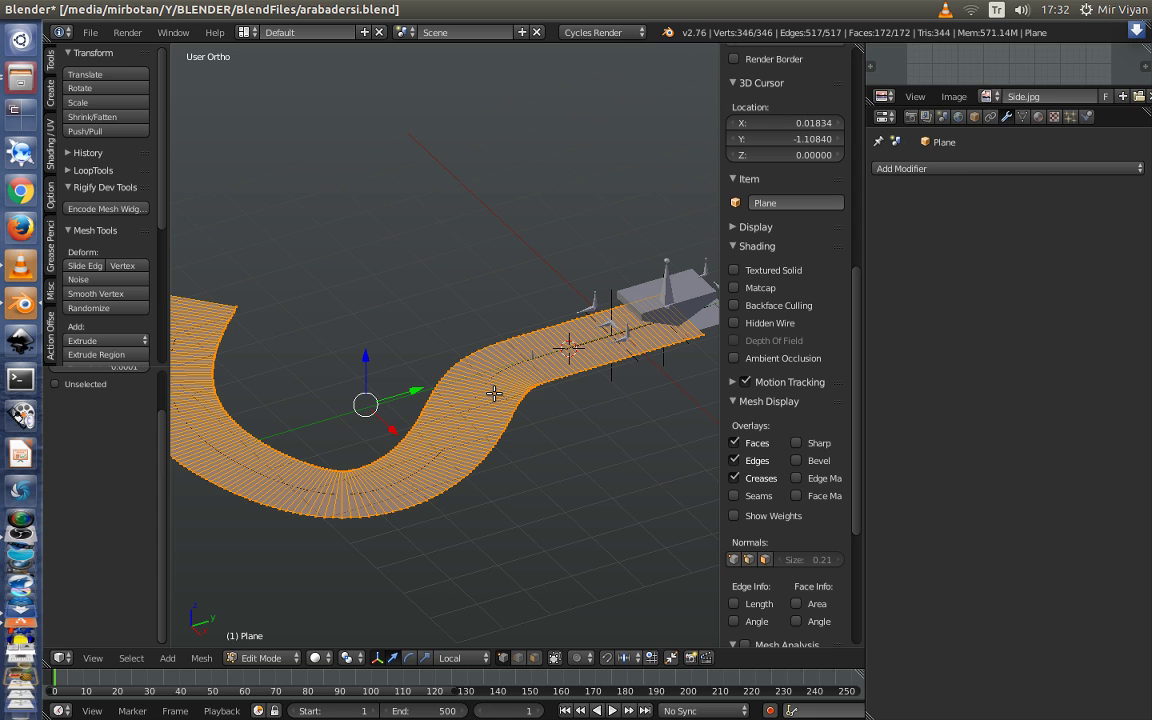
{"action": "mouse_move", "coordinate": [597, 422]}
{"action": "middle_mouse_down"}
{"action": "mouse_move", "coordinate": [545, 465]}
{"action": "mouse_move", "coordinate": [530, 527]}
{"action": "middle_mouse_up"}
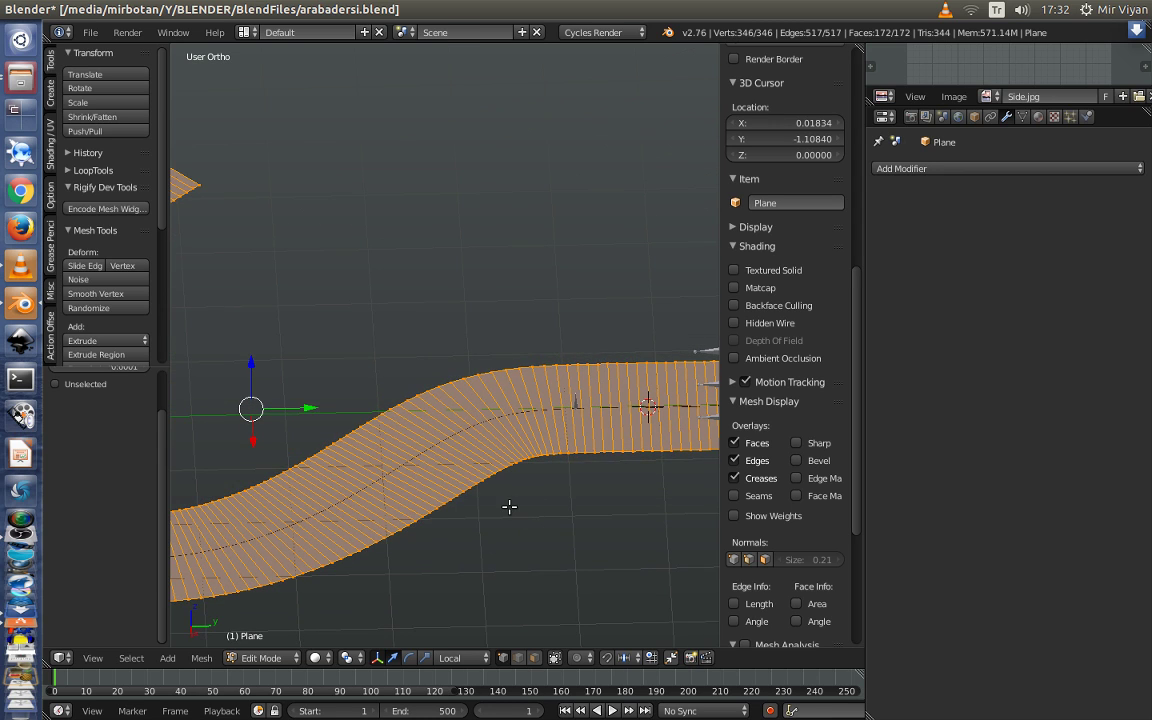
With proportional editing on, raise one road cross edge into a smooth bump
{"action": "key", "text": "Tab"}
{"action": "key", "text": "Tab"}
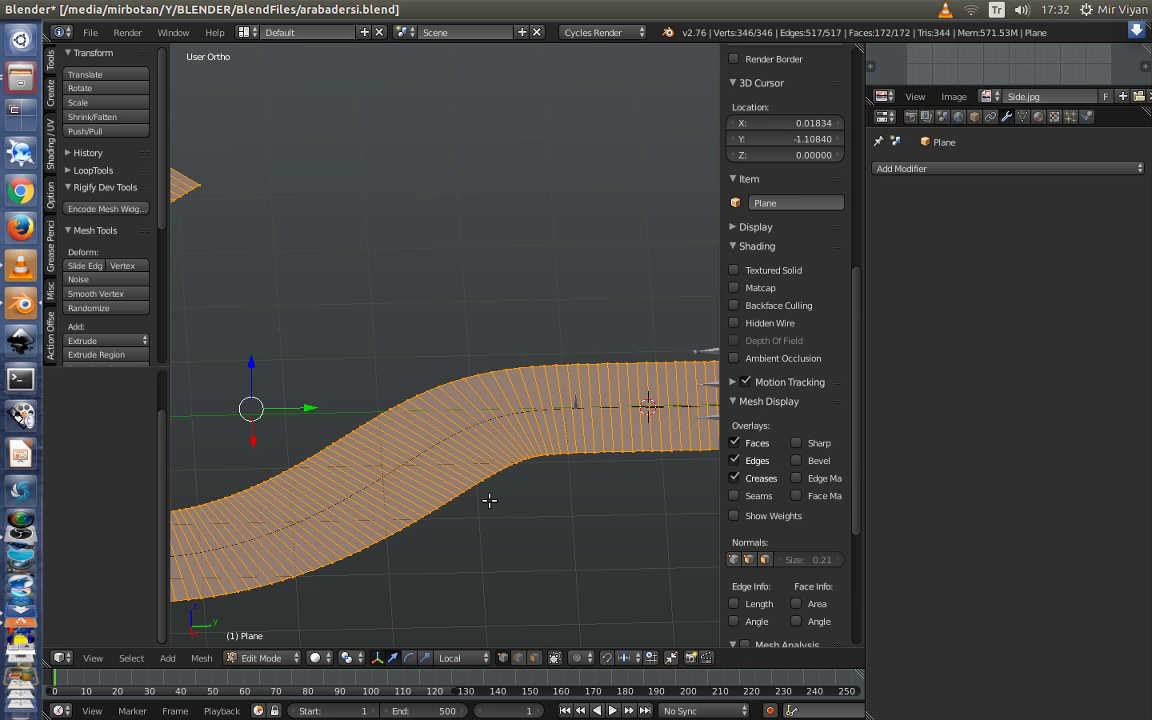
{"action": "key", "text": "a"}
{"action": "right_click", "coordinate": [430, 511]}
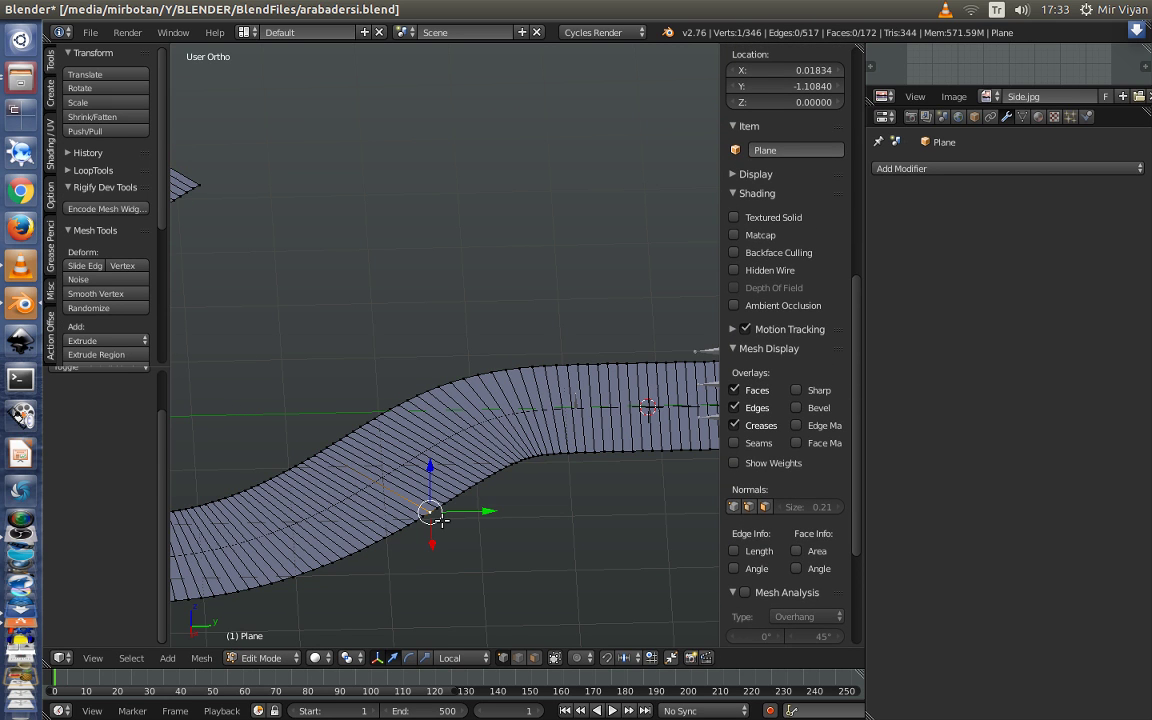
{"action": "right_click", "coordinate": [317, 446], "text": "shift"}
{"action": "left_click", "coordinate": [578, 657]}
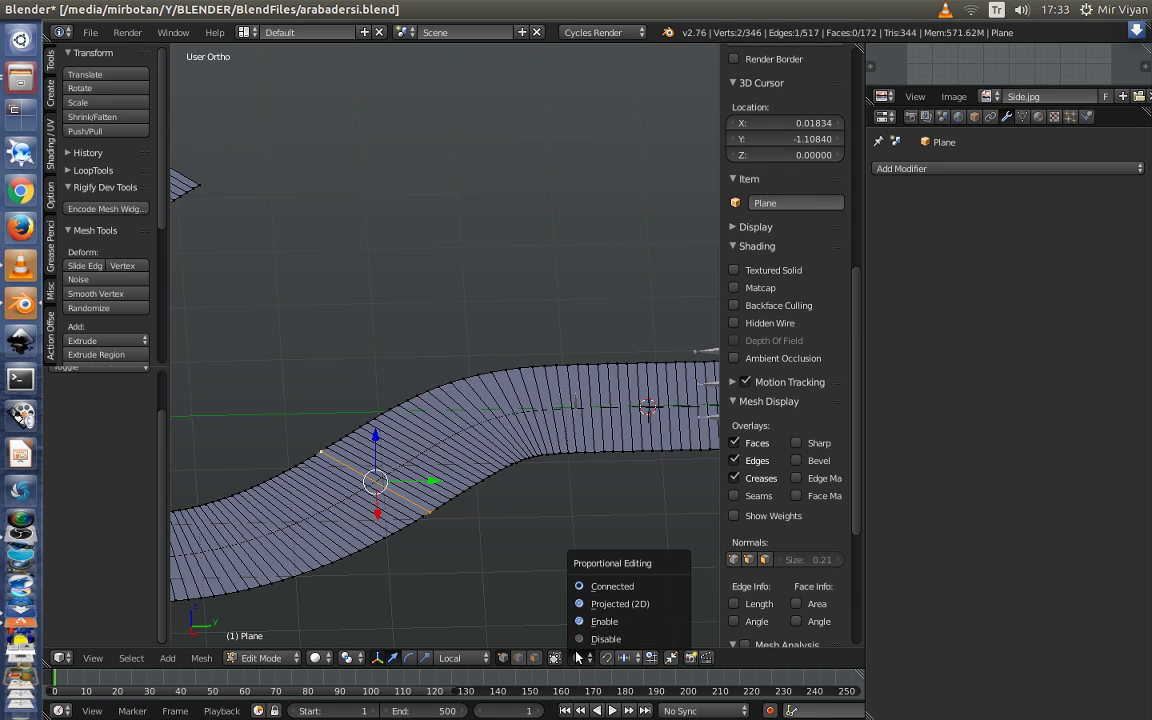
{"action": "left_click", "coordinate": [586, 603]}
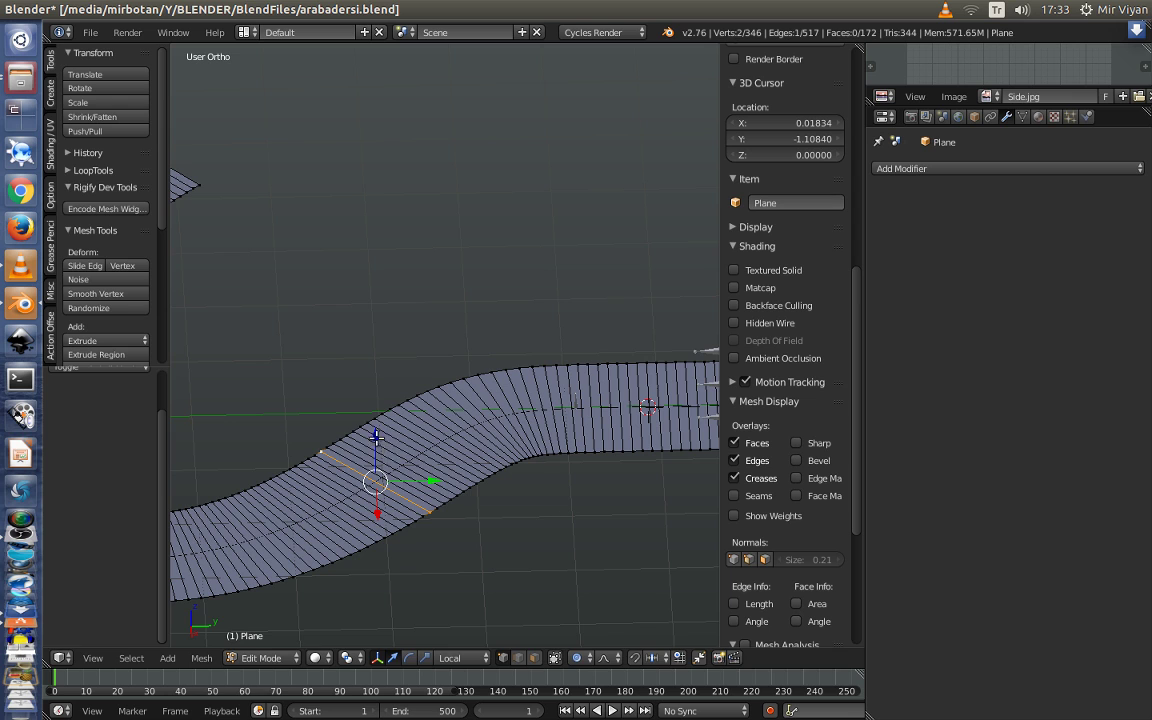
{"action": "left_click_drag", "start_coordinate": [376, 436], "coordinate": [418, 464]}
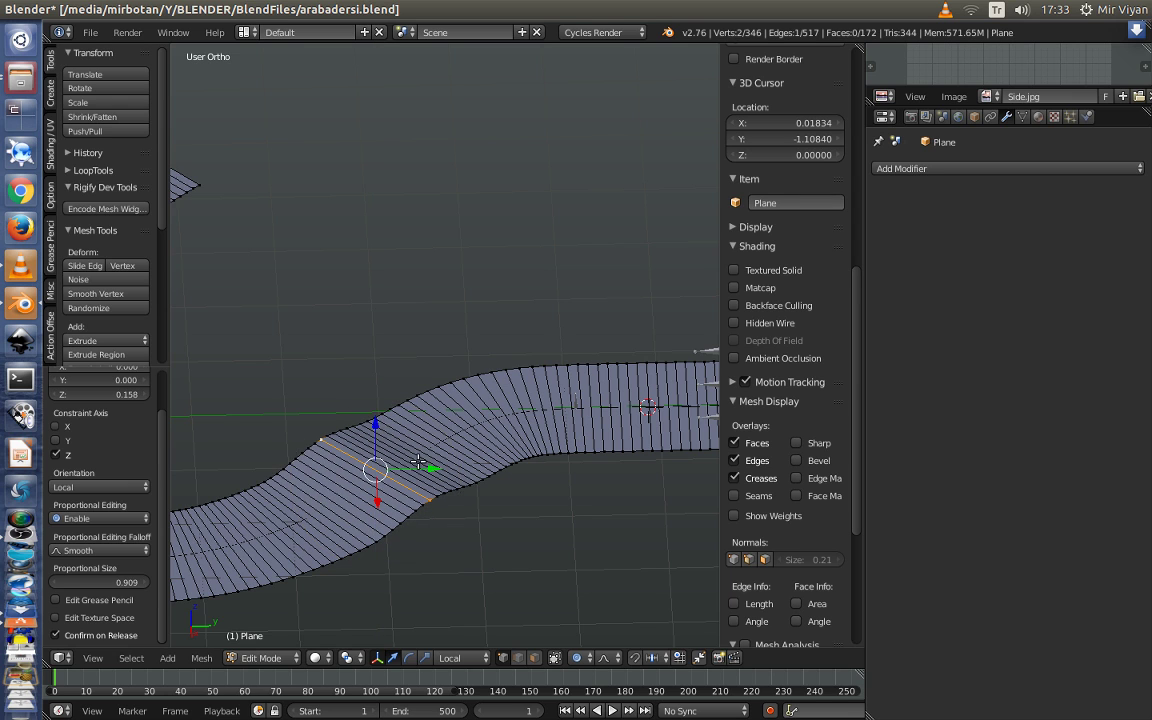
{"action": "middle_click_drag", "start_coordinate": [418, 464], "coordinate": [501, 489]}
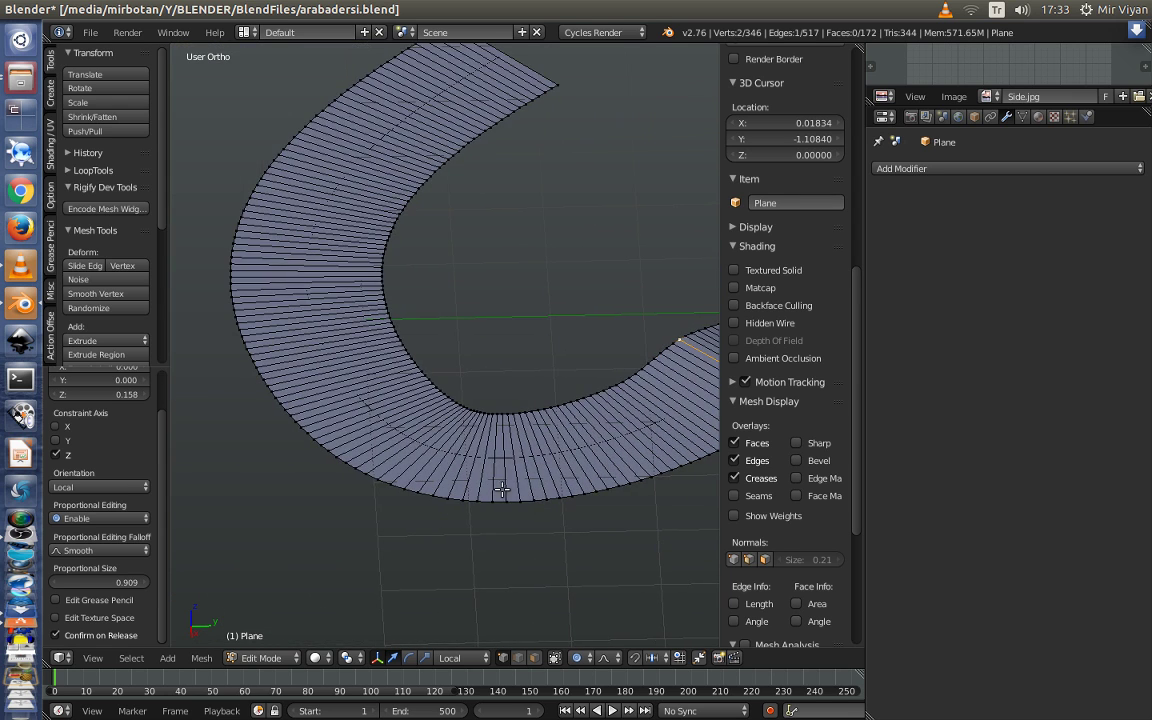
Lift a second cross edge to 0.2 and return to Object Mode
{"action": "right_click", "coordinate": [252, 366]}
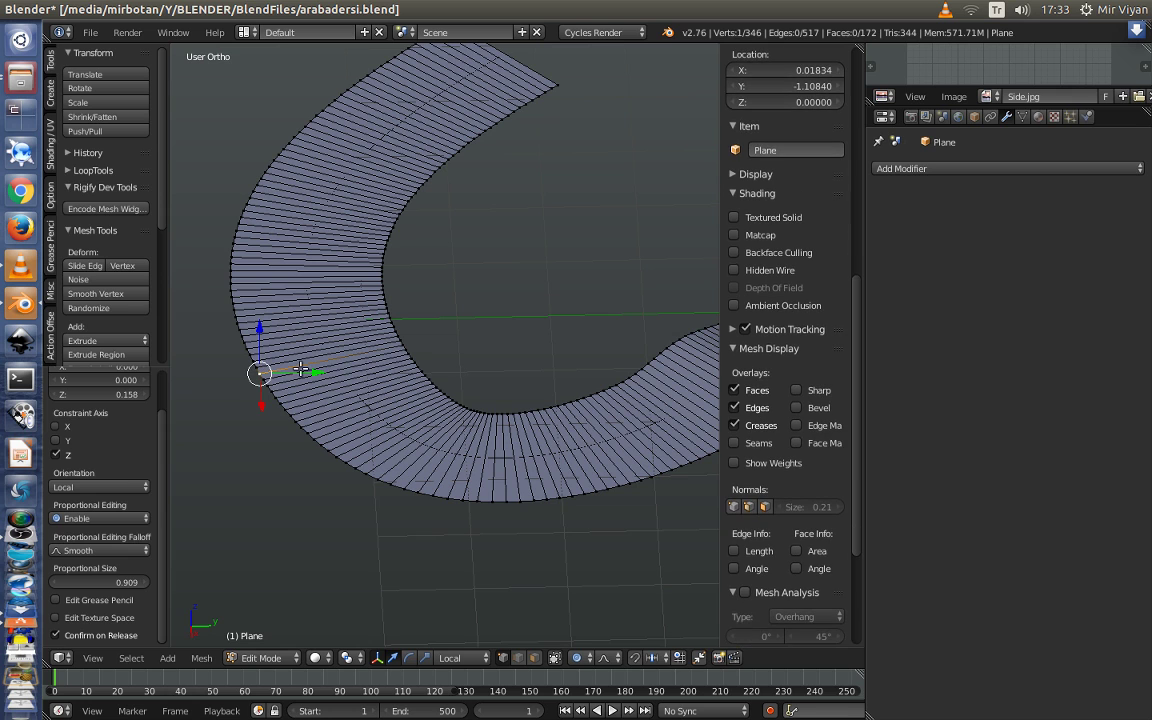
{"action": "right_click", "coordinate": [397, 346], "text": "shift"}
{"action": "key", "text": "g"}
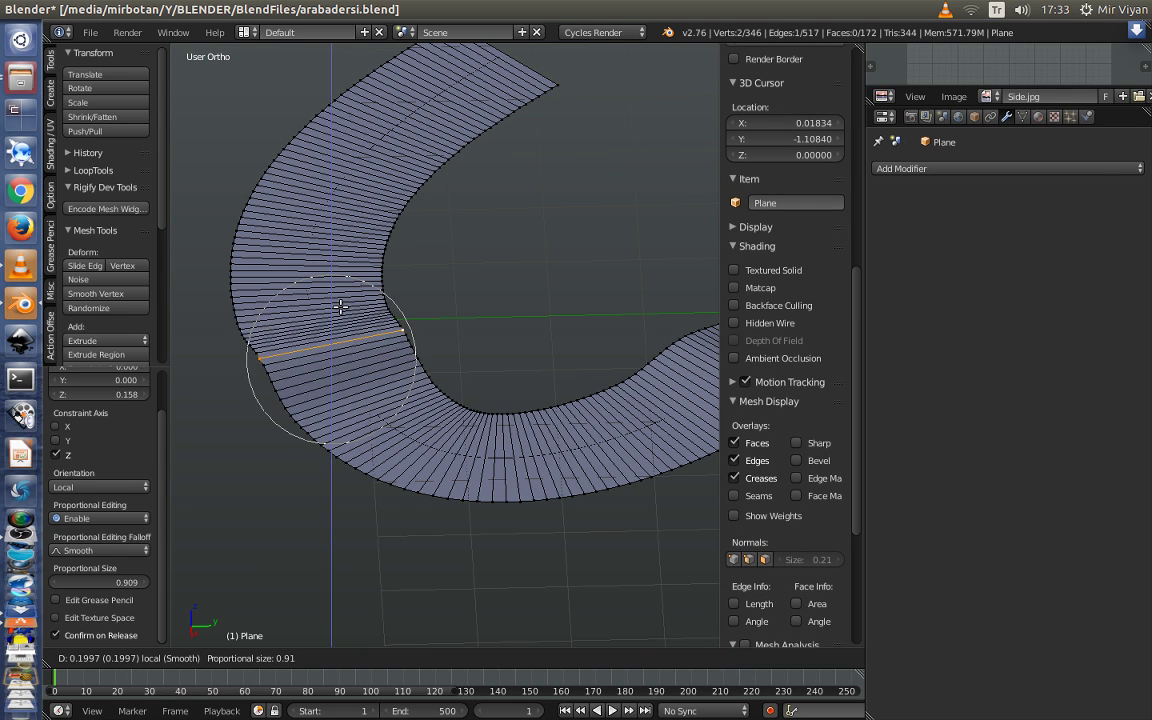
{"action": "left_click", "coordinate": [340, 307]}
{"action": "scroll", "coordinate": [340, 307], "scroll_direction": "down", "scroll_amount": 3}
{"action": "scroll", "coordinate": [532, 473], "scroll_direction": "down", "scroll_amount": 2}
{"action": "mouse_move", "coordinate": [532, 473]}
{"action": "middle_mouse_down"}
{"action": "mouse_move", "coordinate": [499, 481]}
{"action": "mouse_move", "coordinate": [473, 458]}
{"action": "middle_mouse_up"}
{"action": "key", "text": "Tab"}
Select the ground object and add a Shrinkwrap modifier
{"action": "scroll", "coordinate": [561, 503], "scroll_direction": "up", "scroll_amount": 4}
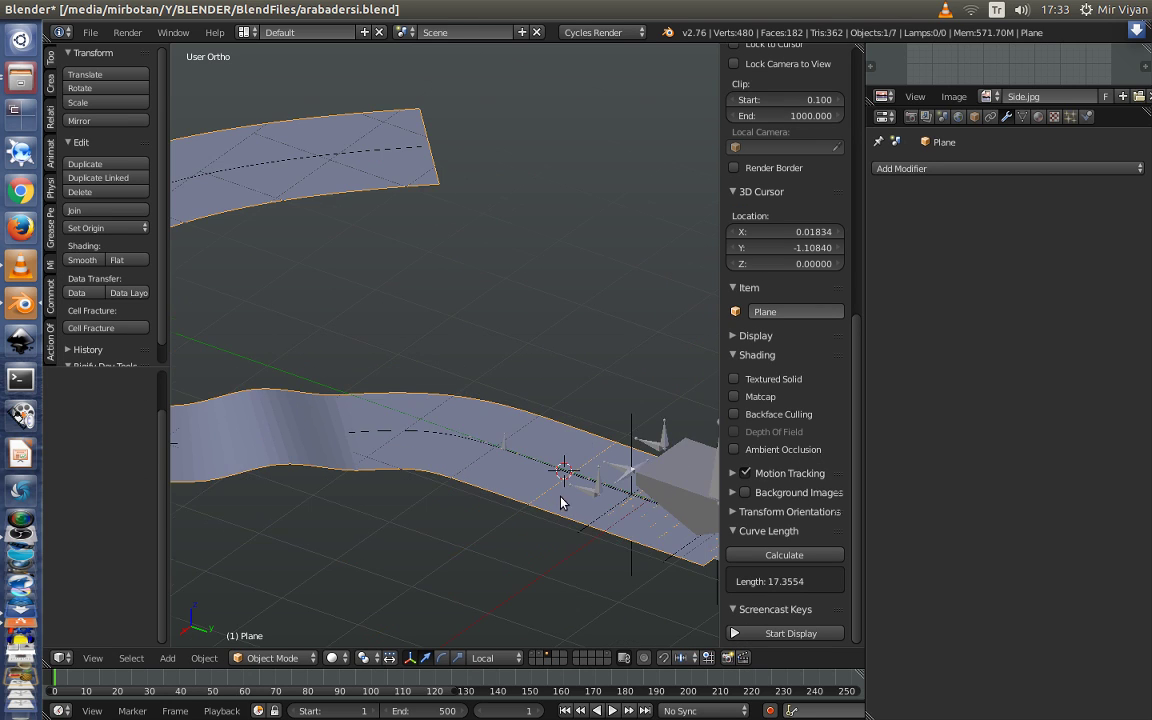
{"action": "scroll", "coordinate": [561, 503], "scroll_direction": "down", "scroll_amount": 2, "text": "ctrl"}
{"action": "scroll", "coordinate": [590, 486], "scroll_direction": "down", "scroll_amount": 2, "text": "ctrl"}
{"action": "scroll", "coordinate": [599, 527], "scroll_direction": "down", "scroll_amount": 2, "text": "ctrl"}
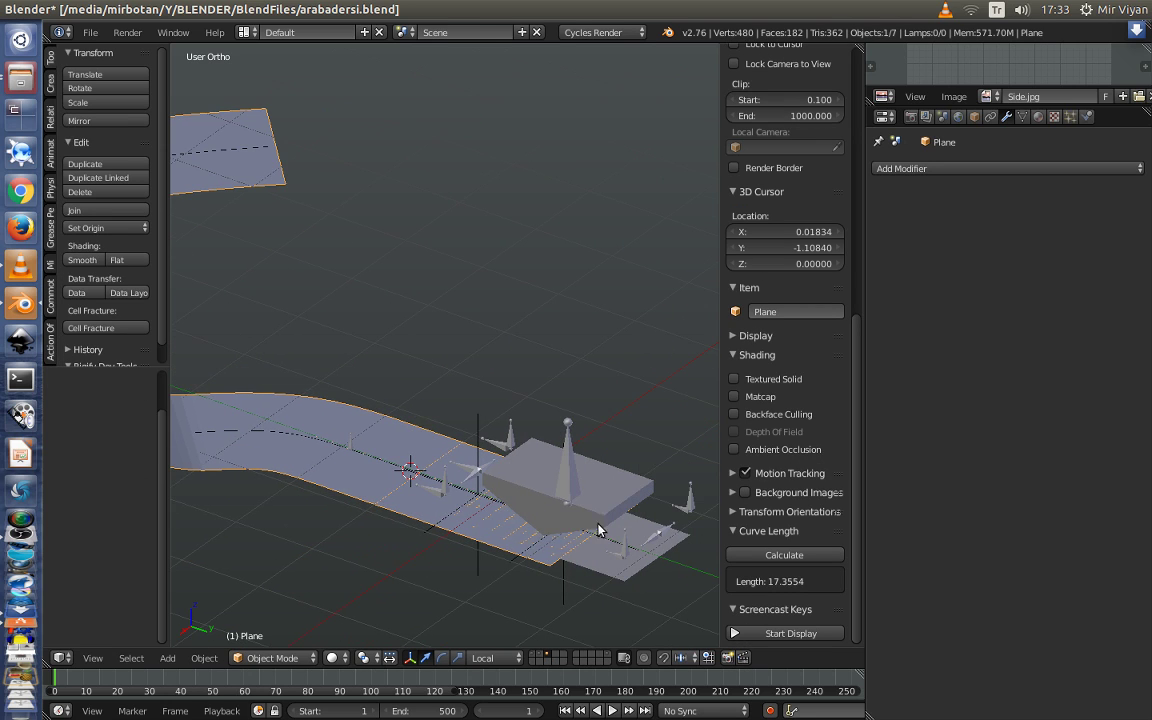
{"action": "right_click", "coordinate": [530, 538]}
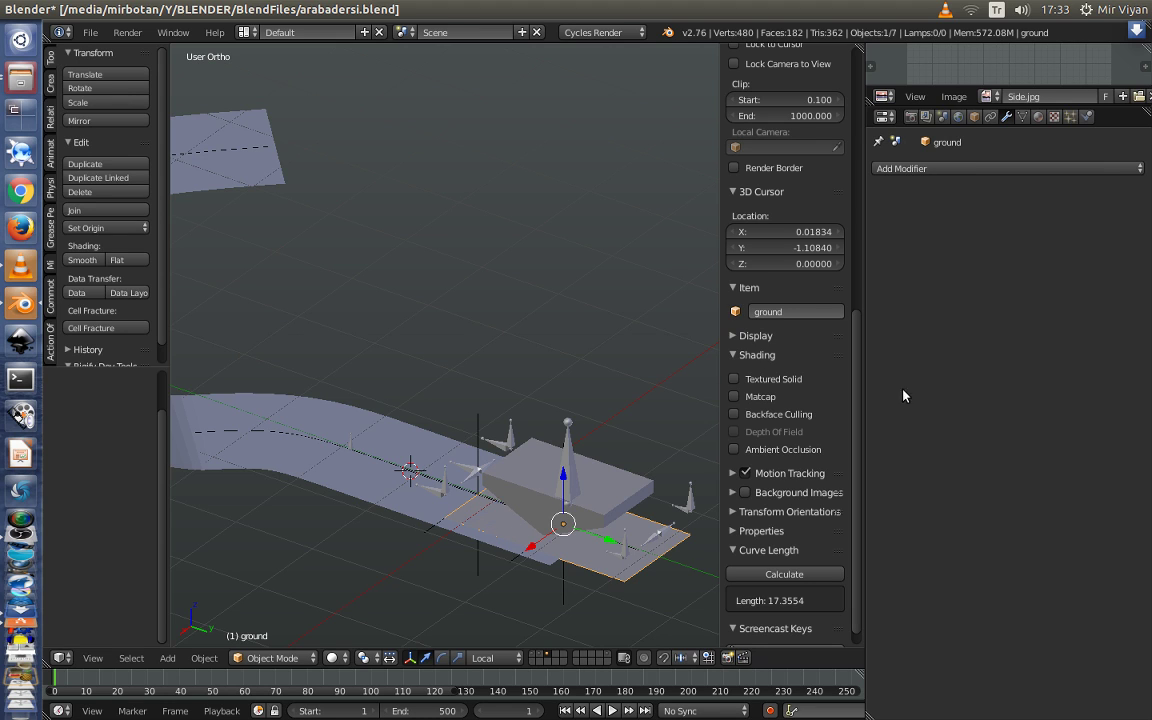
{"action": "left_click", "coordinate": [989, 170]}
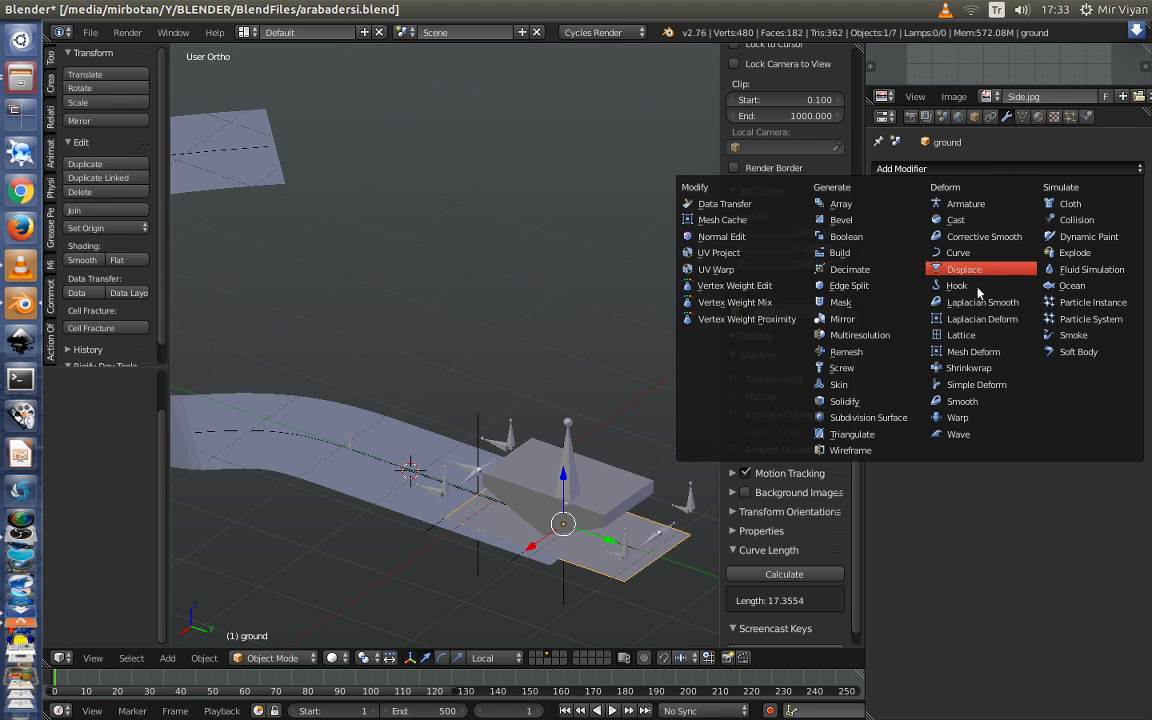
{"action": "left_click", "coordinate": [982, 370]}
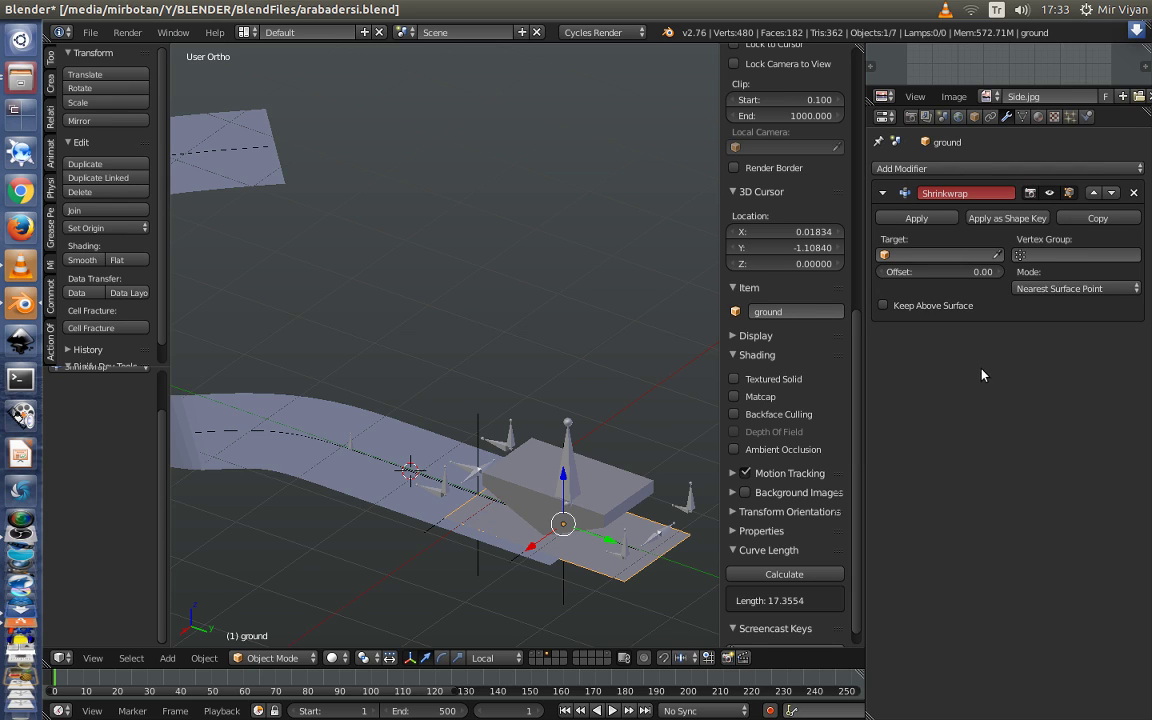
Target the Plane road in Project mode with the Negative direction enabled
{"action": "left_click", "coordinate": [924, 253]}
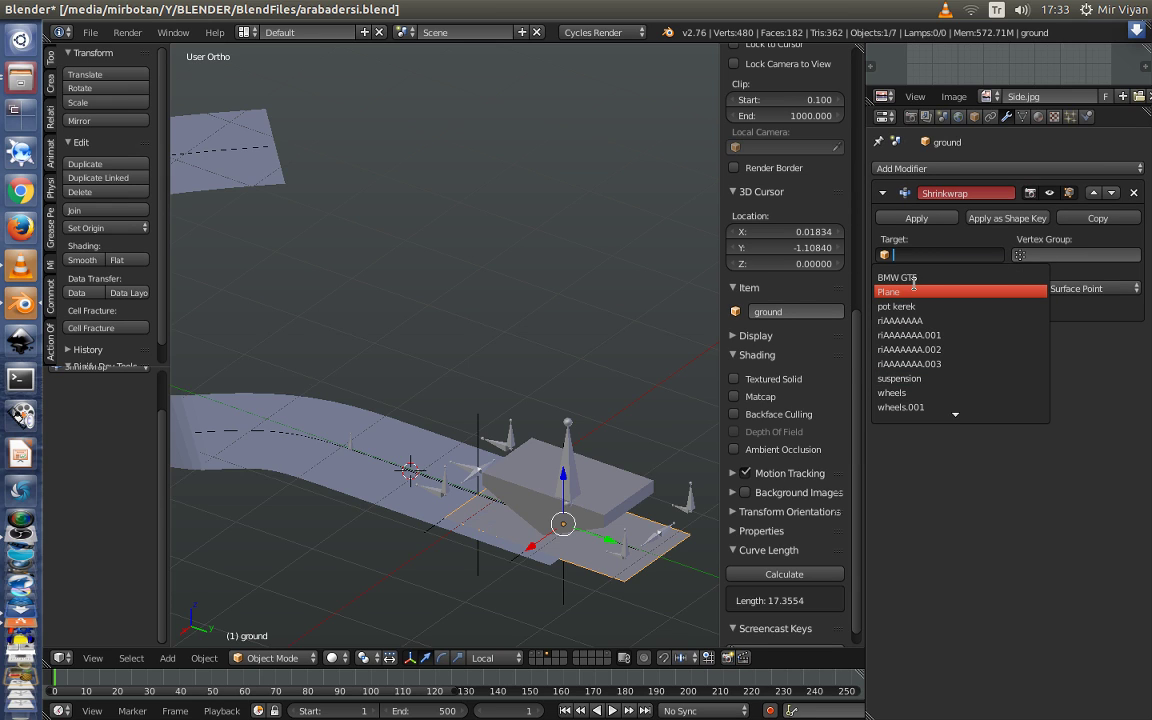
{"action": "left_click", "coordinate": [910, 290]}
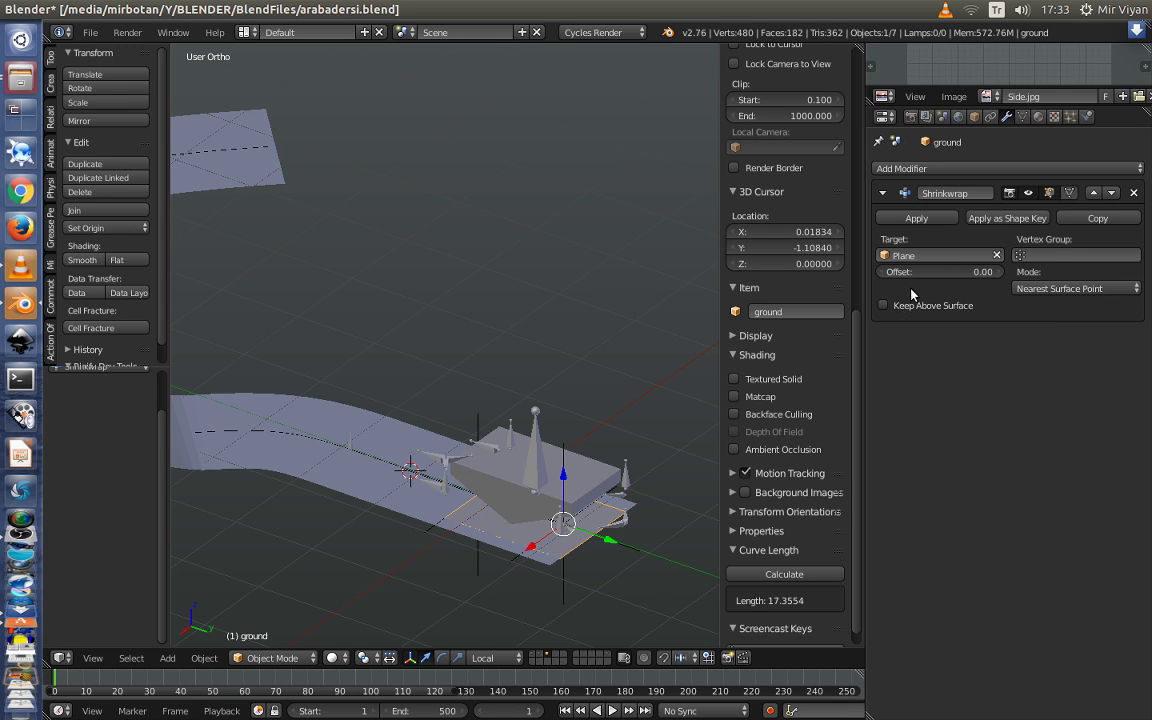
{"action": "left_click", "coordinate": [1065, 288]}
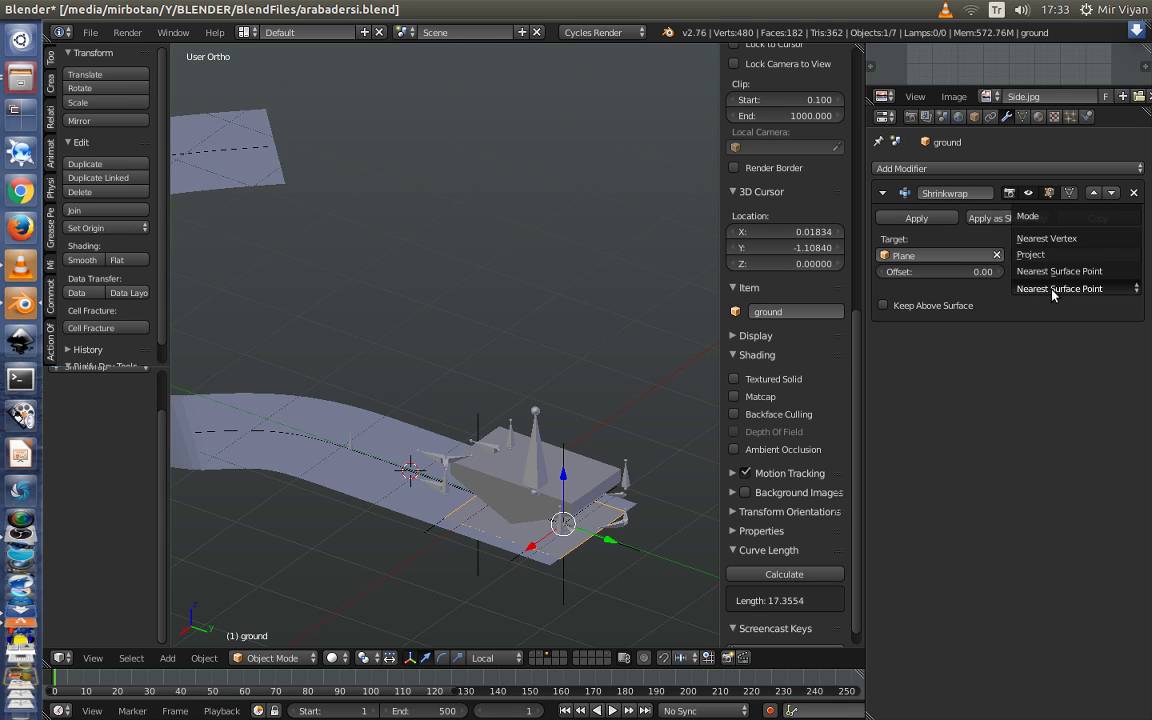
{"action": "left_click", "coordinate": [1030, 257]}
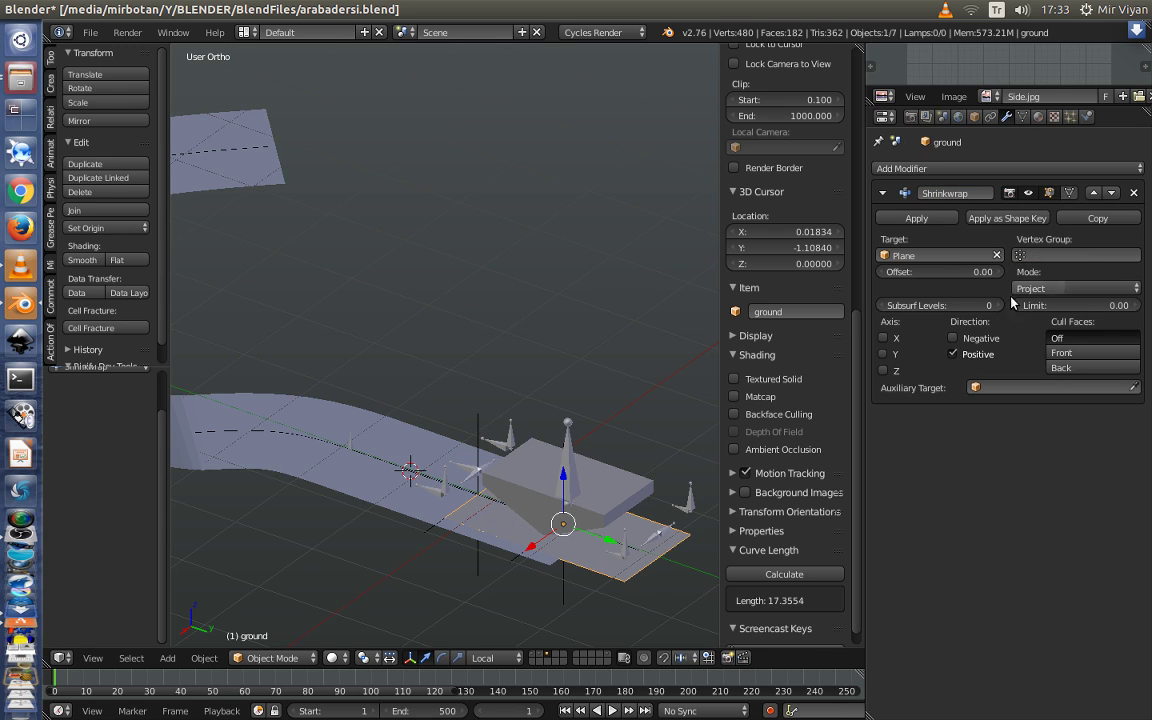
{"action": "left_click", "coordinate": [953, 338]}
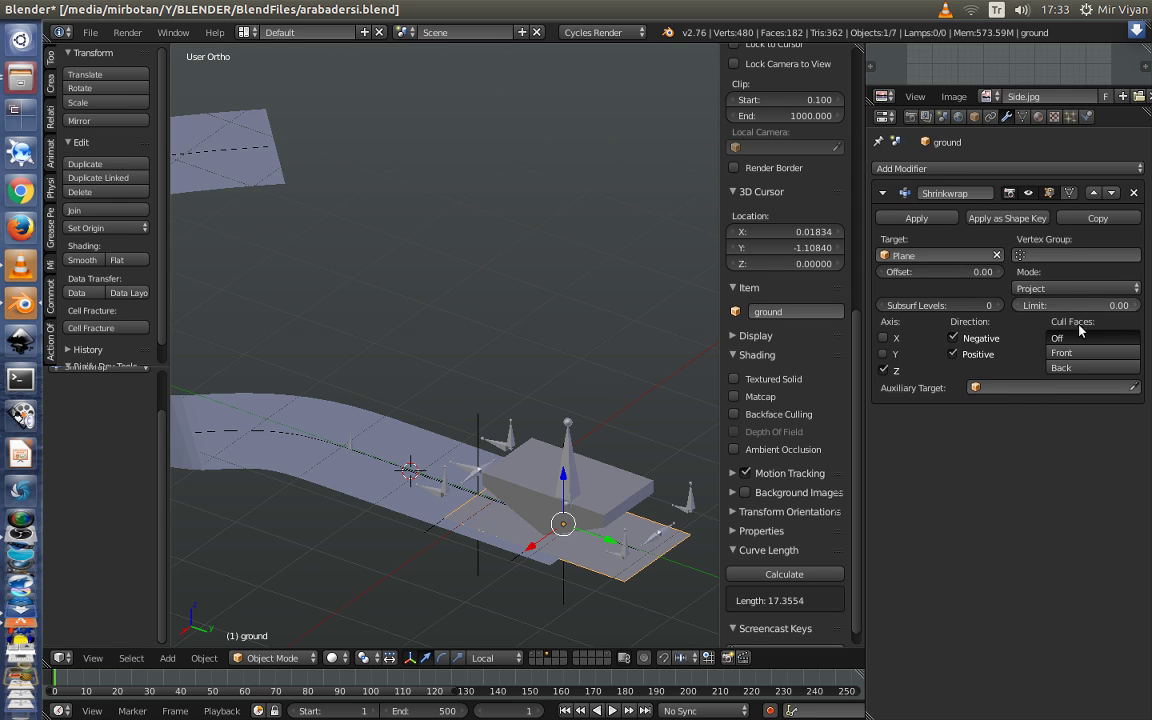
{"action": "middle_click_drag", "start_coordinate": [640, 465], "coordinate": [655, 451]}
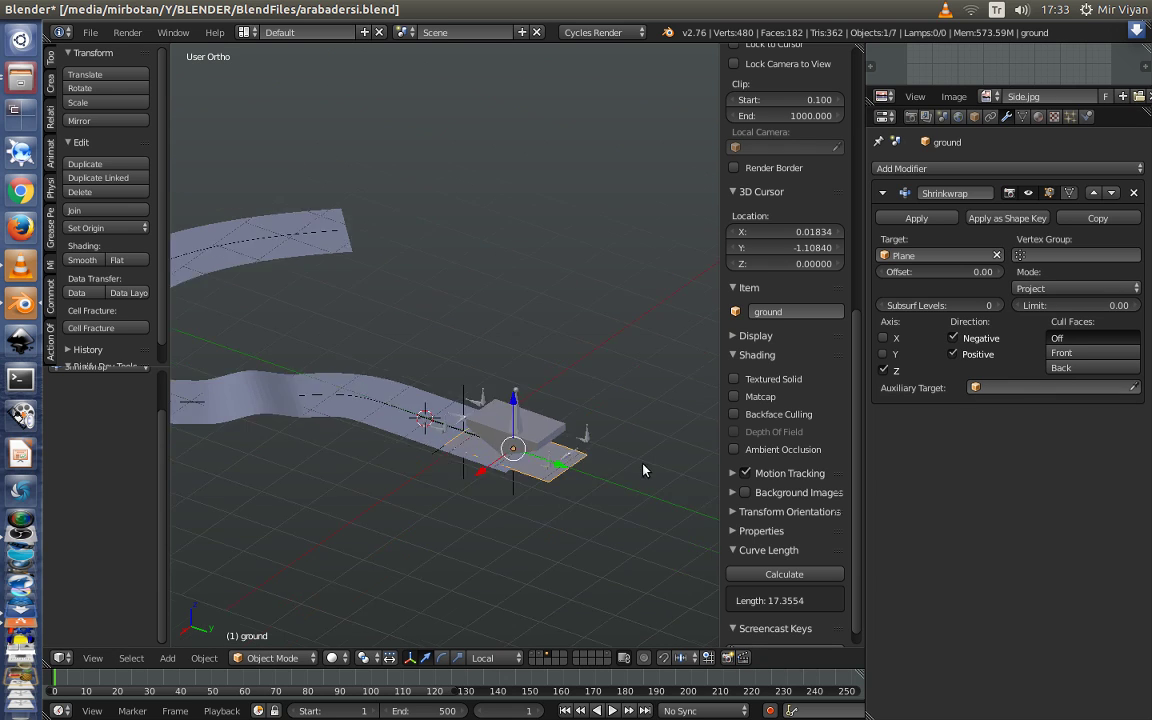
{"action": "scroll", "coordinate": [655, 449], "scroll_direction": "up", "scroll_amount": 4}
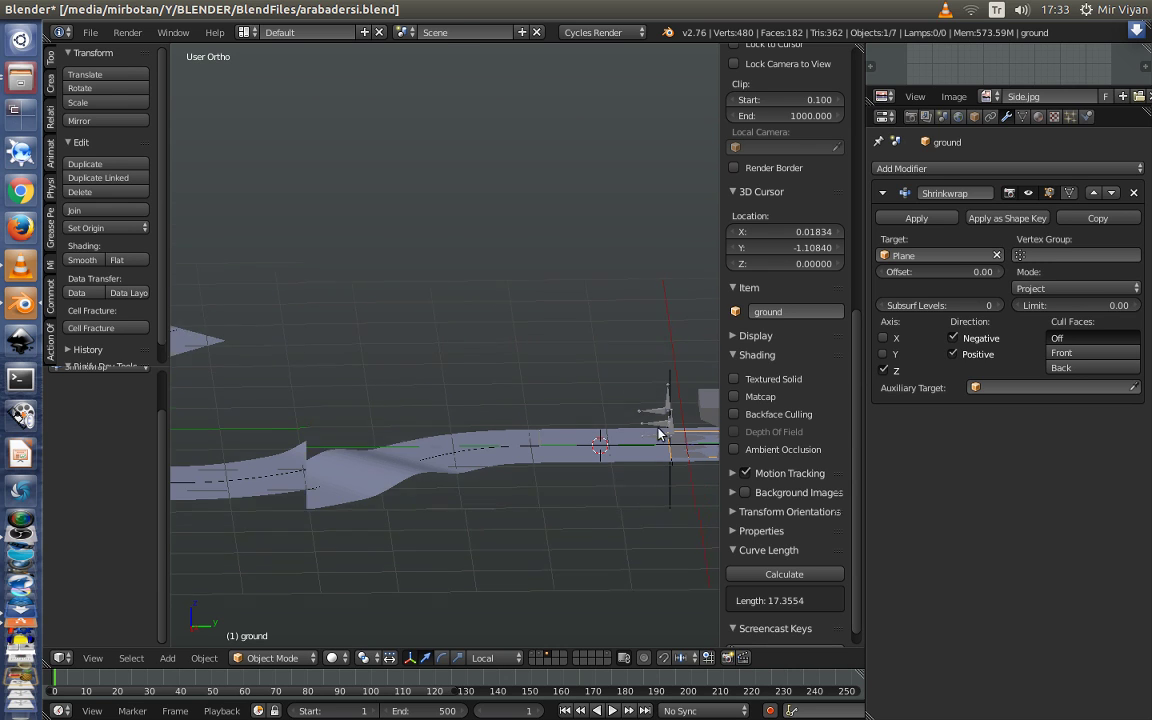
{"action": "middle_click_drag", "start_coordinate": [677, 433], "coordinate": [640, 445]}
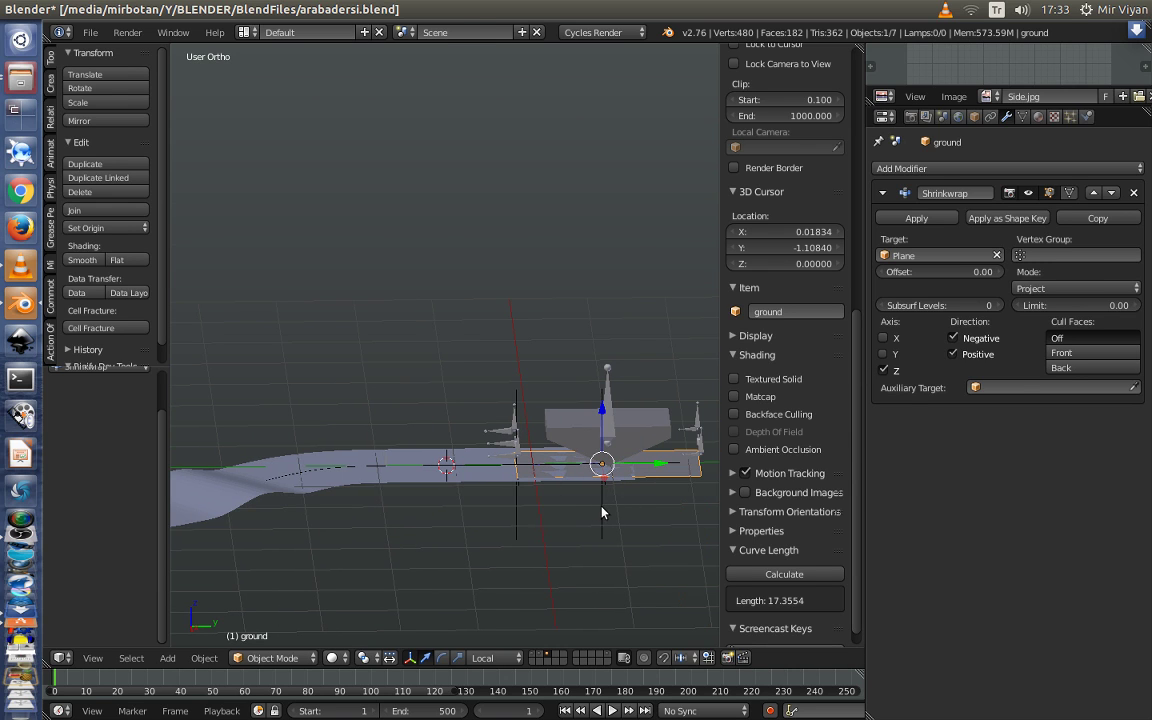
{"action": "right_click", "coordinate": [602, 512]}
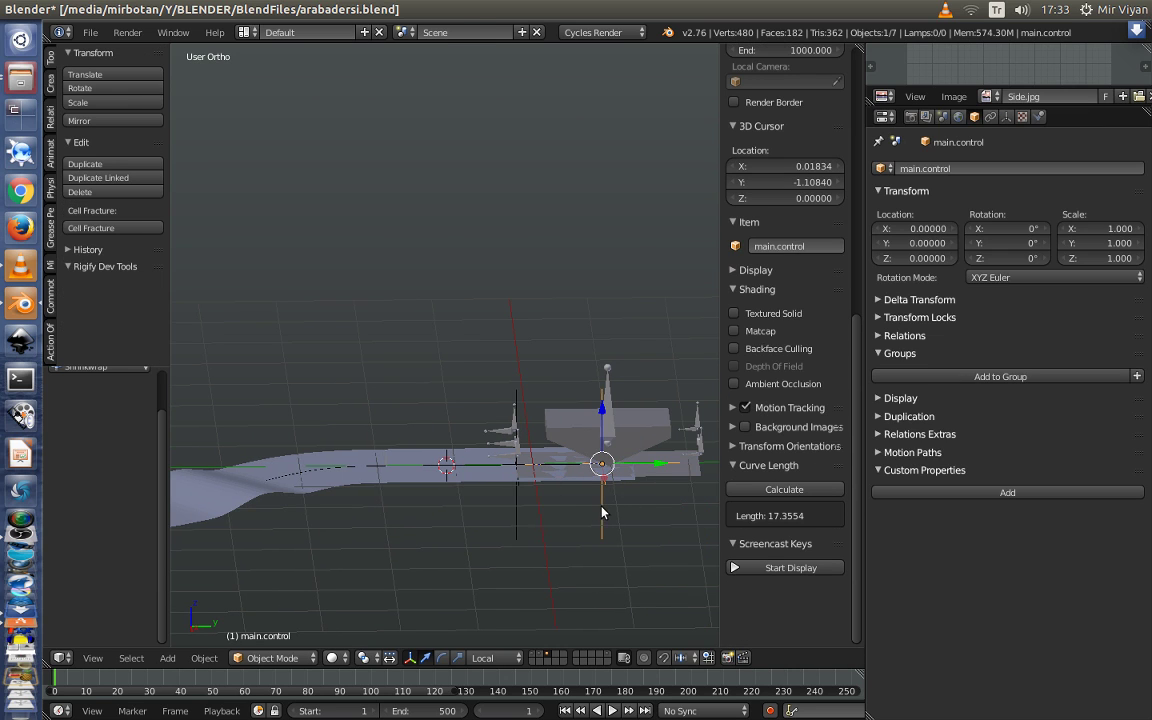
Scrub main.control's Follow Path offset to move the car along the road
{"action": "left_click", "coordinate": [991, 117]}
{"action": "scroll", "coordinate": [624, 396], "scroll_direction": "down", "scroll_amount": 3, "text": "shift"}
{"action": "scroll", "coordinate": [612, 450], "scroll_direction": "down", "scroll_amount": 3, "text": "ctrl"}
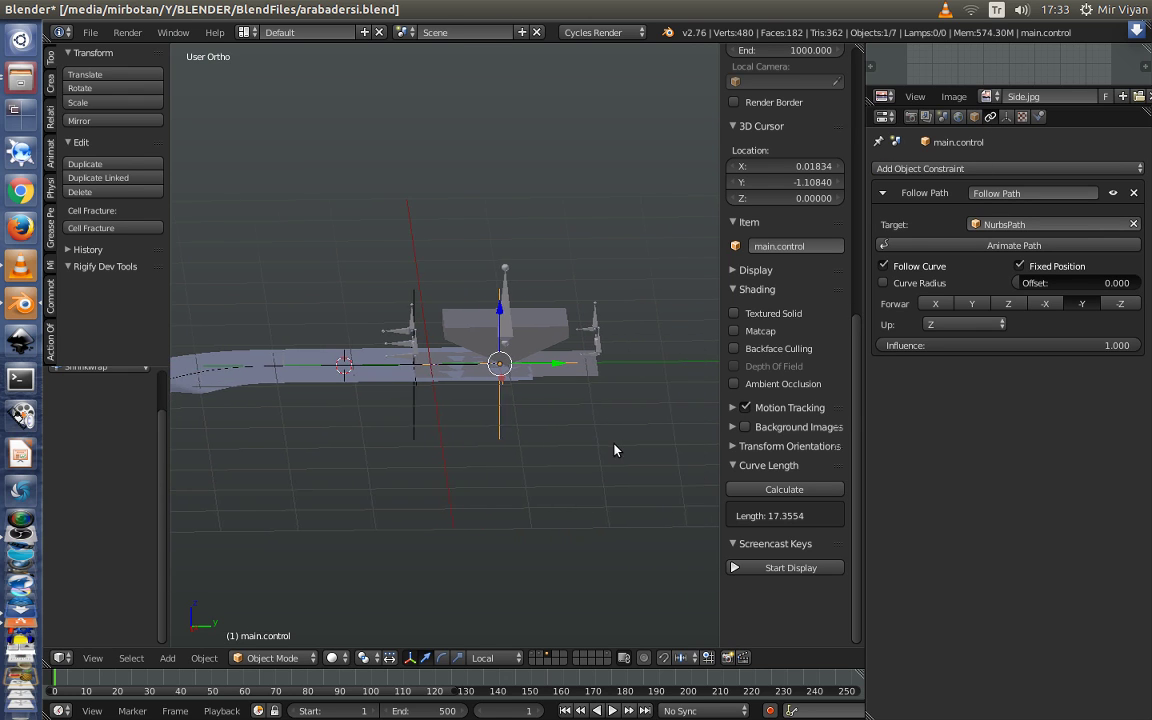
{"action": "scroll", "coordinate": [558, 438], "scroll_direction": "down", "scroll_amount": 1, "text": "ctrl"}
{"action": "scroll", "coordinate": [558, 438], "scroll_direction": "down", "scroll_amount": 2, "text": "ctrl"}
{"action": "scroll", "coordinate": [545, 437], "scroll_direction": "down", "scroll_amount": 2, "text": "shift"}
{"action": "scroll", "coordinate": [553, 433], "scroll_direction": "down", "scroll_amount": 3, "text": "ctrl"}
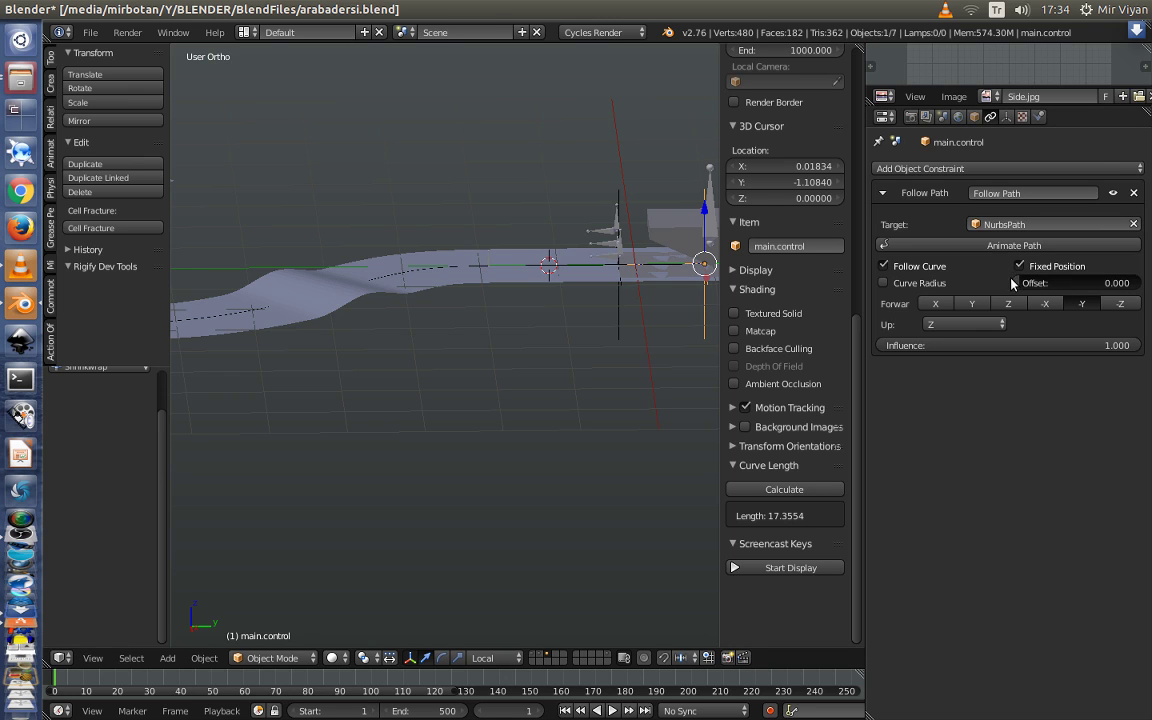
{"action": "left_click_drag", "start_coordinate": [1040, 283], "coordinate": [1078, 283]}
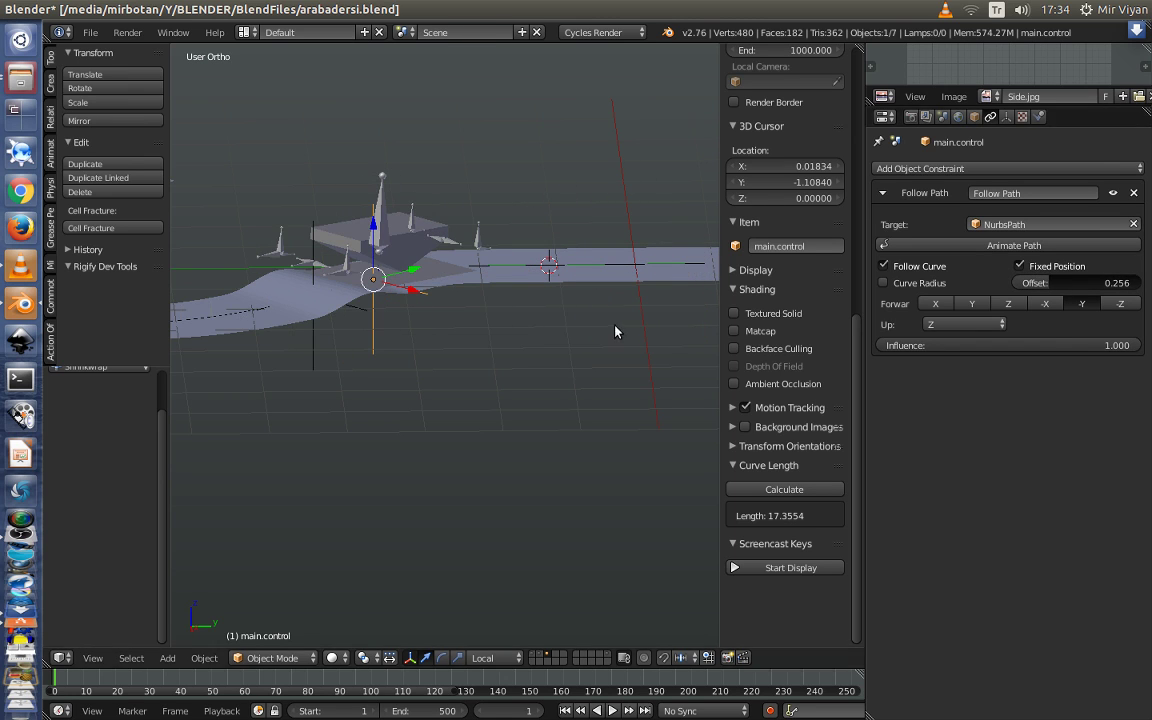
{"action": "middle_click_drag", "start_coordinate": [553, 292], "coordinate": [526, 238]}
{"action": "mouse_move", "coordinate": [551, 287]}
{"action": "middle_mouse_down"}
{"action": "mouse_move", "coordinate": [540, 311]}
{"action": "mouse_move", "coordinate": [442, 334]}
{"action": "mouse_move", "coordinate": [560, 332]}
{"action": "mouse_move", "coordinate": [467, 380]}
{"action": "mouse_move", "coordinate": [507, 347]}
{"action": "mouse_move", "coordinate": [496, 386]}
{"action": "mouse_move", "coordinate": [499, 334]}
{"action": "mouse_move", "coordinate": [497, 354]}
{"action": "middle_mouse_up"}
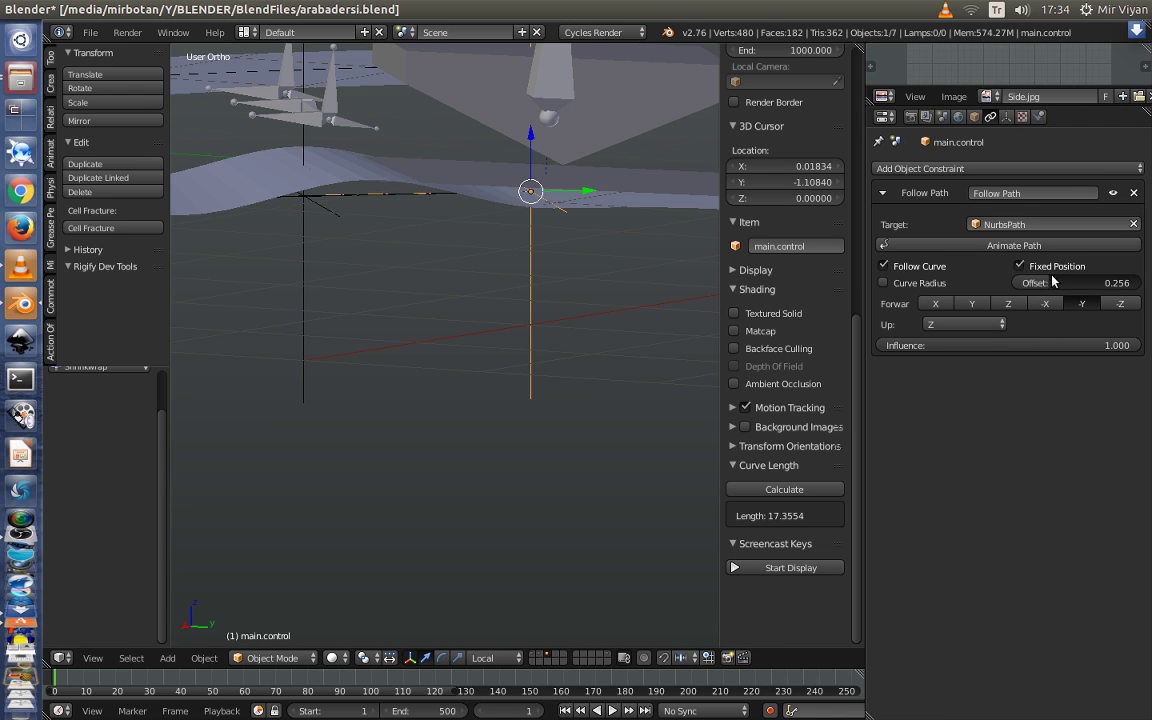
Push the car further along, then reset the Follow Path offset to 0
{"action": "left_click_drag", "start_coordinate": [1050, 280], "coordinate": [1090, 283]}
{"action": "key", "text": "BackSpace"}
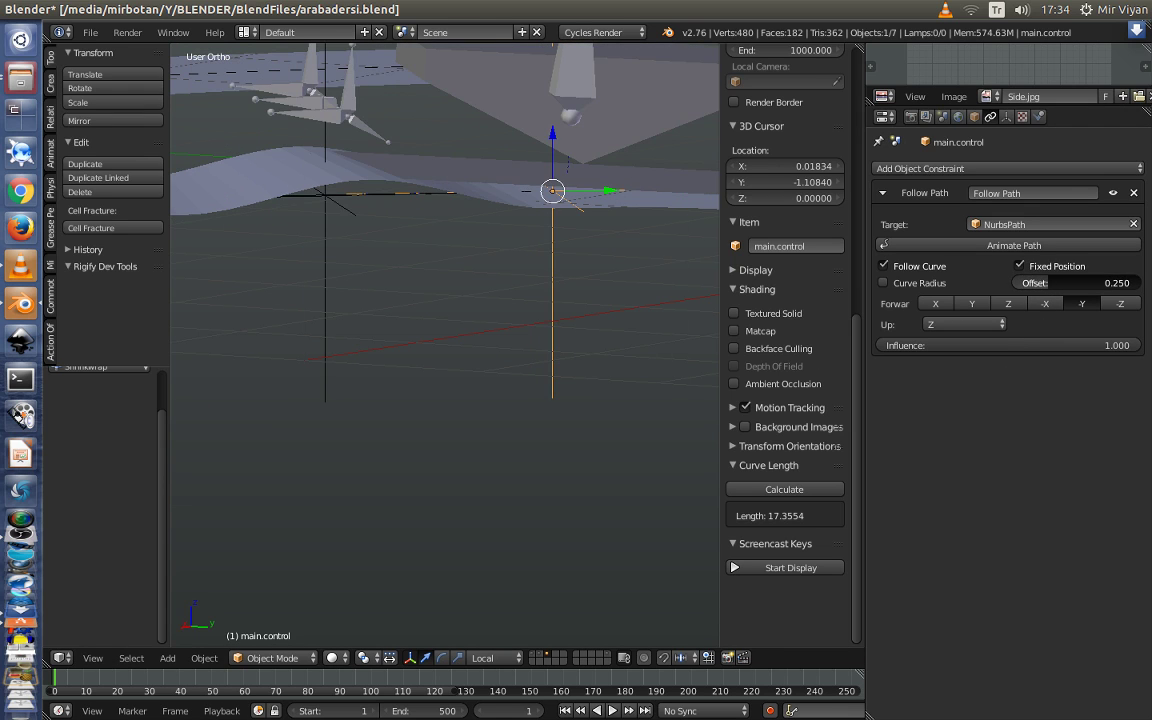
{"action": "scroll", "coordinate": [431, 211], "scroll_direction": "down", "scroll_amount": 2}
{"action": "scroll", "coordinate": [431, 211], "scroll_direction": "down", "scroll_amount": 2}
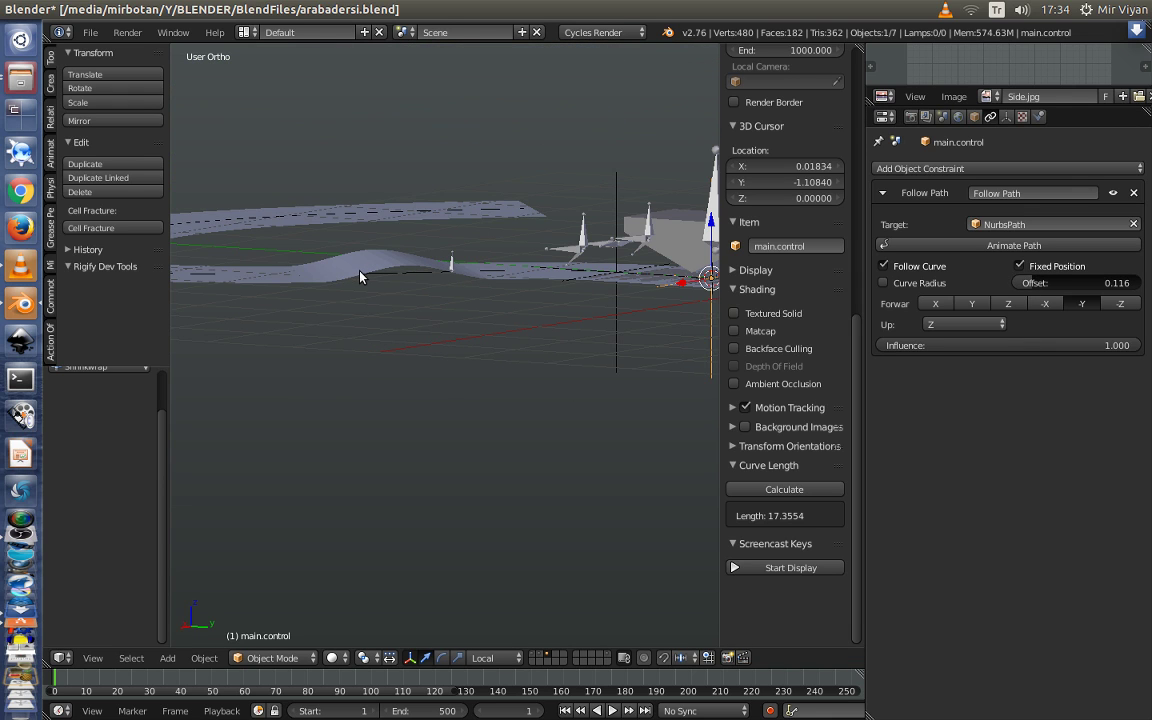
{"action": "right_click", "coordinate": [360, 272]}
{"action": "right_click", "coordinate": [360, 277]}
Apply the road's rotation, scale and location, and recentre its origin on its geometry
{"action": "scroll", "coordinate": [326, 422], "scroll_direction": "up", "scroll_amount": 3}
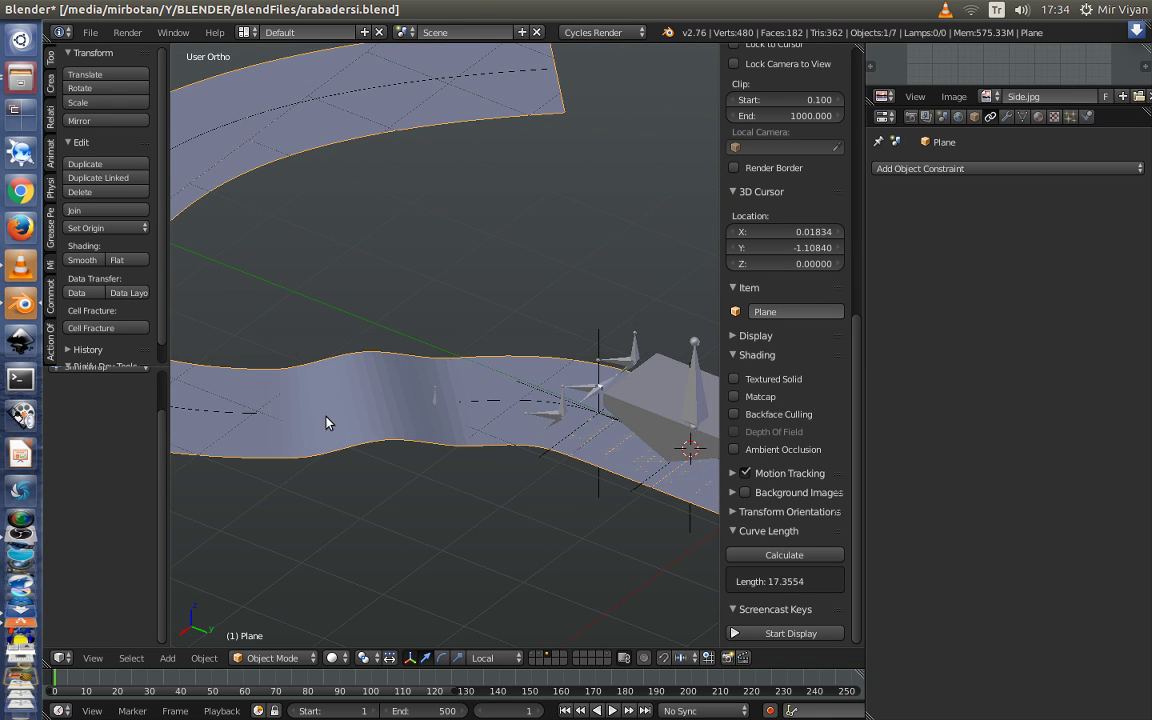
{"action": "key", "text": "ctrl+a"}
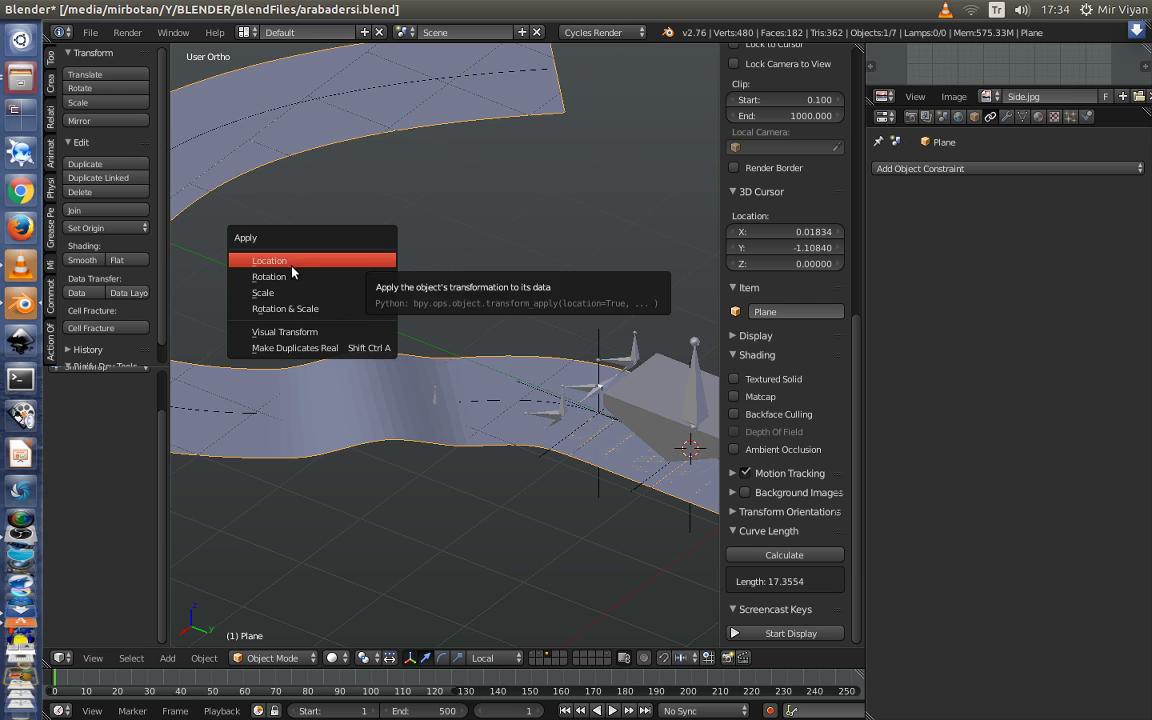
{"action": "left_click", "coordinate": [286, 308]}
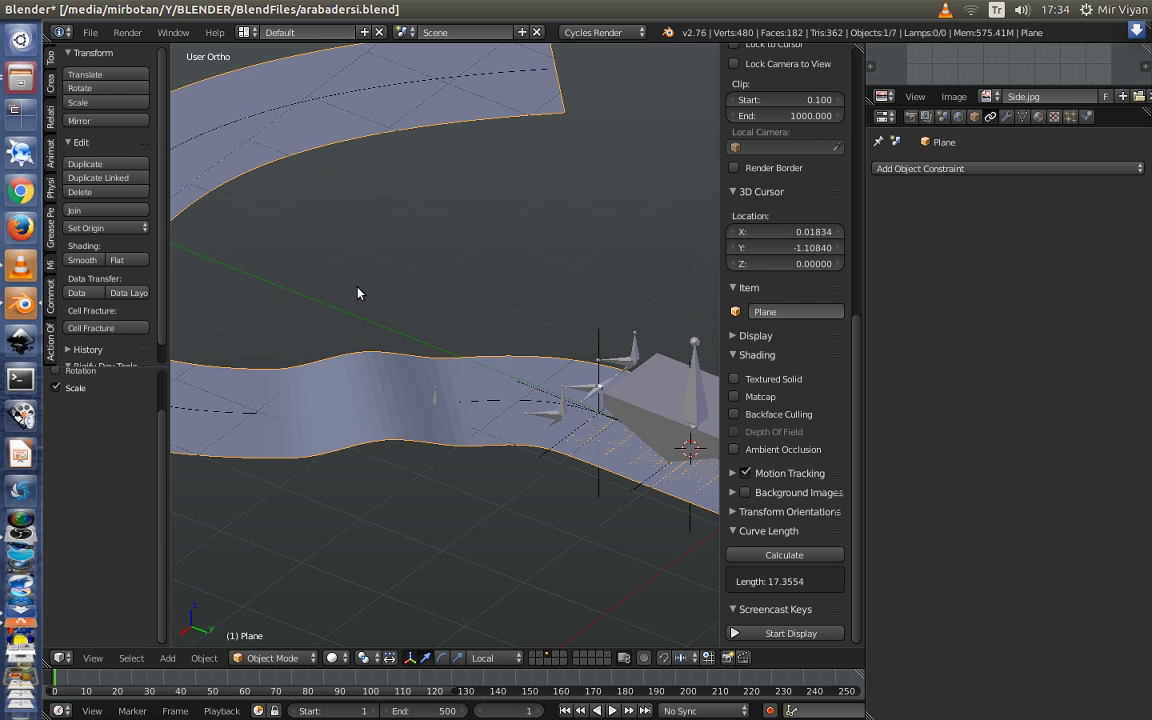
{"action": "key", "text": "ctrl+a"}
{"action": "left_click", "coordinate": [326, 259]}
{"action": "left_click", "coordinate": [100, 228]}
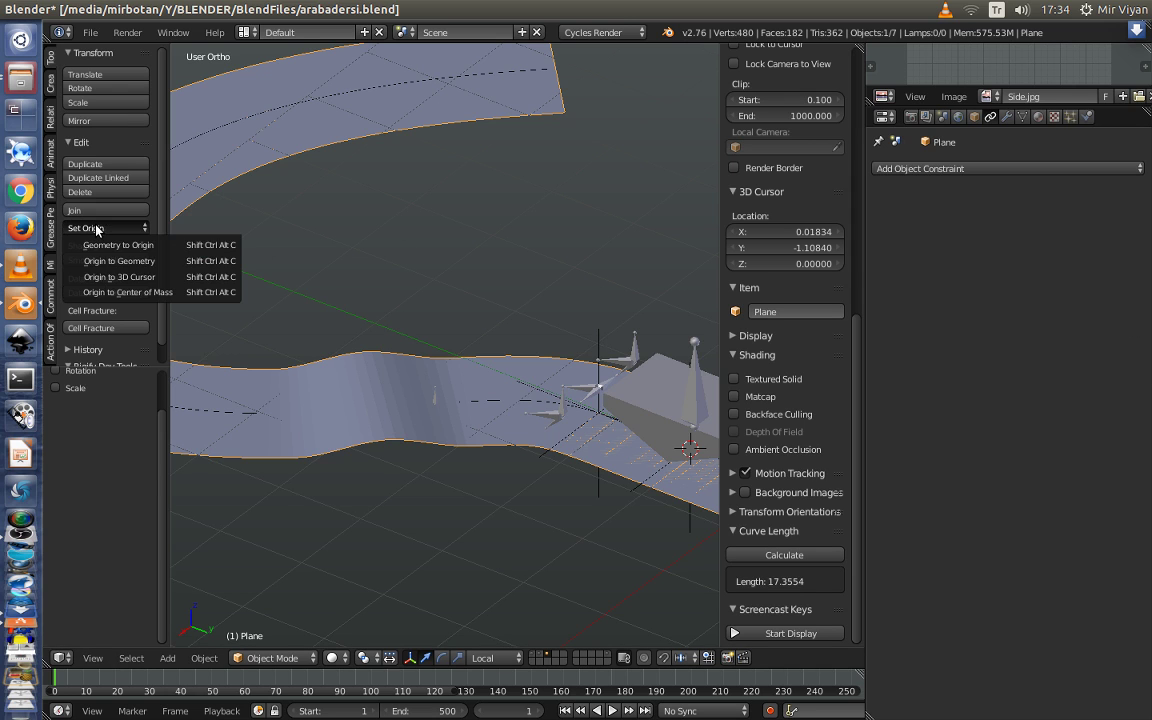
{"action": "left_click", "coordinate": [118, 261]}
Look around the curved road and select the car's main.control object
{"action": "scroll", "coordinate": [400, 320], "scroll_direction": "down", "scroll_amount": 5}
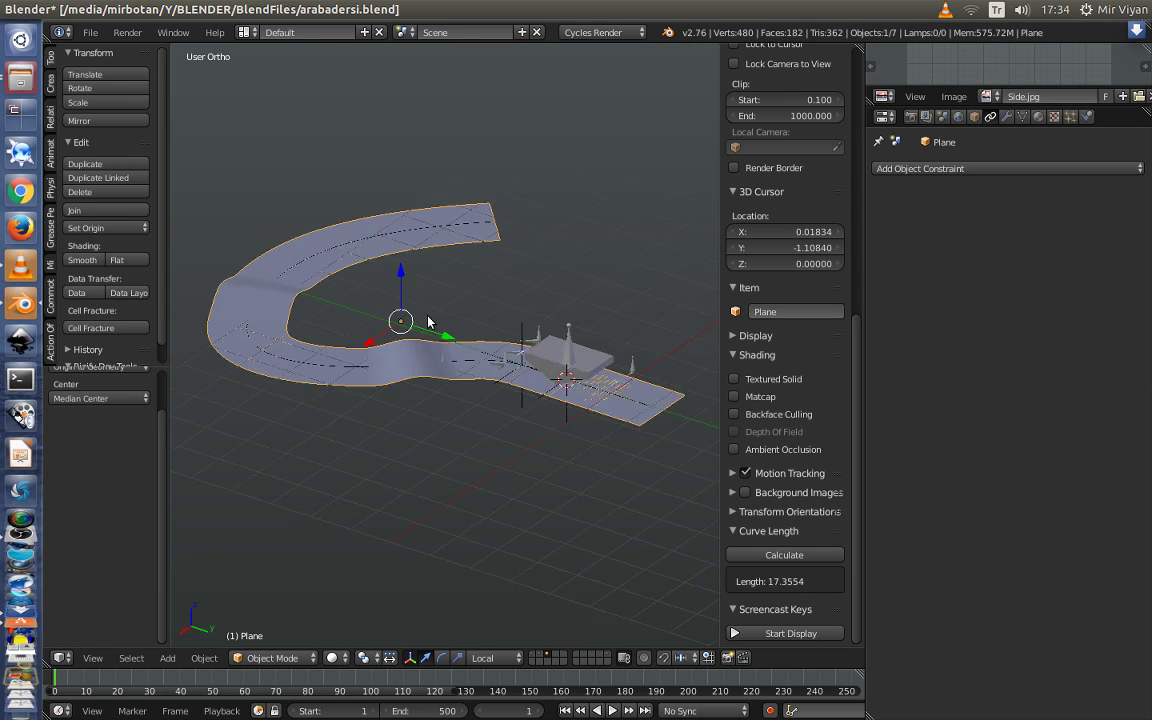
{"action": "mouse_move", "coordinate": [430, 320]}
{"action": "middle_mouse_down"}
{"action": "mouse_move", "coordinate": [452, 364]}
{"action": "mouse_move", "coordinate": [490, 373]}
{"action": "middle_mouse_up"}
{"action": "scroll", "coordinate": [452, 364], "scroll_direction": "up", "scroll_amount": 3}
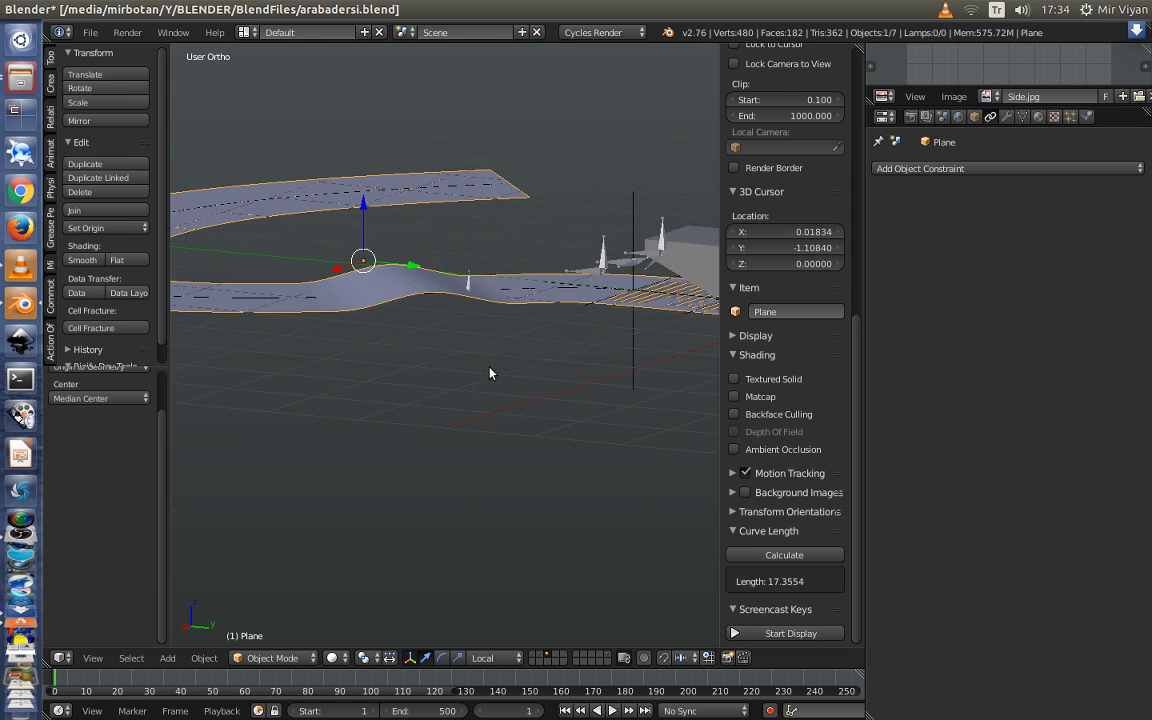
{"action": "middle_click_drag", "start_coordinate": [614, 342], "coordinate": [598, 332]}
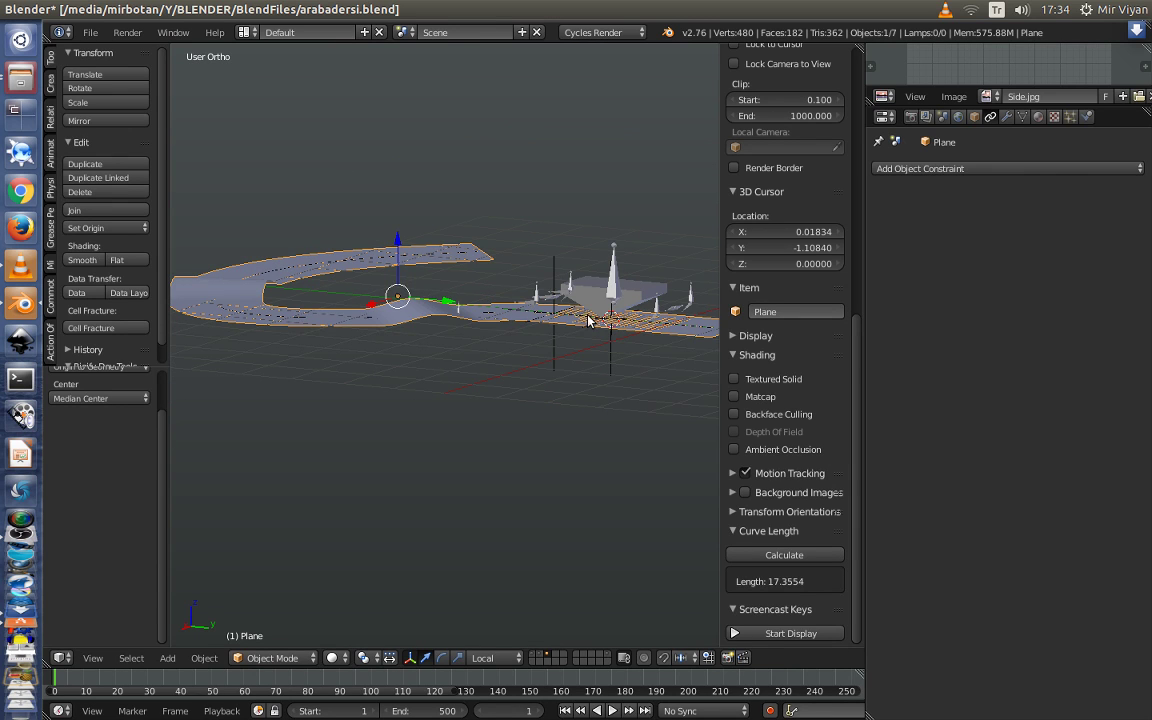
{"action": "right_click", "coordinate": [592, 328]}
{"action": "mouse_move", "coordinate": [576, 374]}
{"action": "middle_mouse_down"}
{"action": "mouse_move", "coordinate": [586, 352]}
{"action": "mouse_move", "coordinate": [586, 406]}
{"action": "mouse_move", "coordinate": [685, 419]}
{"action": "middle_mouse_up"}
{"action": "scroll", "coordinate": [586, 406], "scroll_direction": "up", "scroll_amount": 2}
{"action": "right_click", "coordinate": [691, 405]}
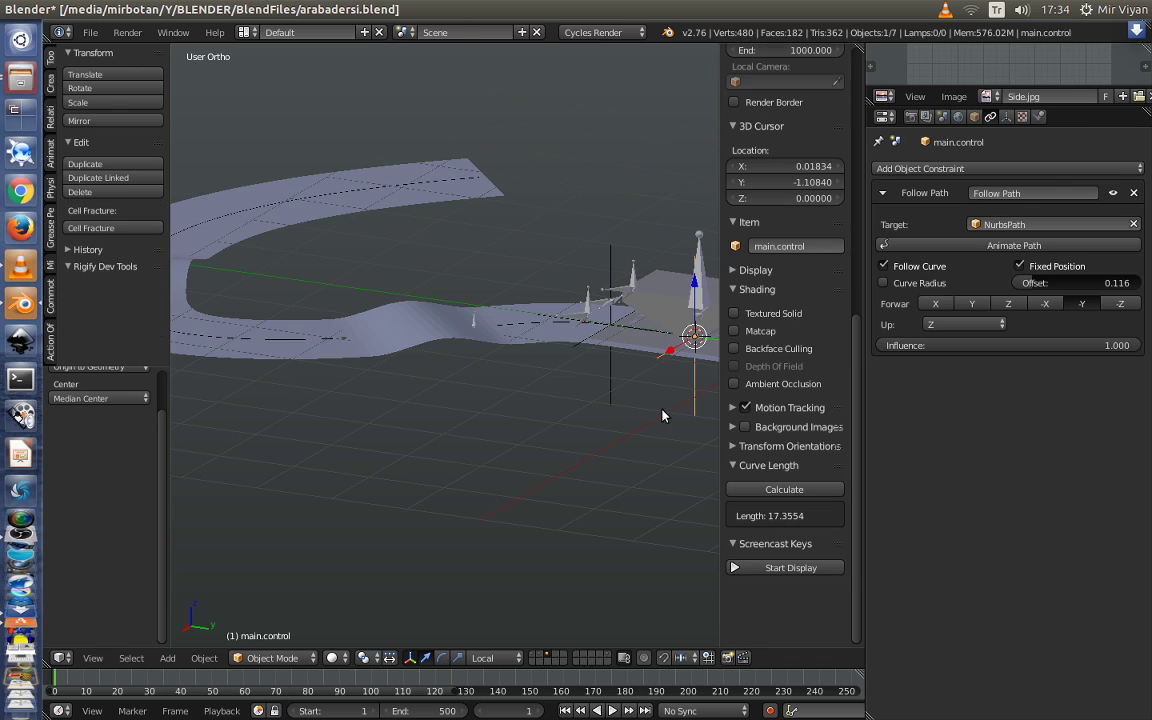
Drag the Follow Path offset forward to 0.244 and check the car on the road
{"action": "scroll", "coordinate": [596, 368], "scroll_direction": "down", "scroll_amount": 3}
{"action": "left_click_drag", "start_coordinate": [1025, 289], "coordinate": [1045, 289]}
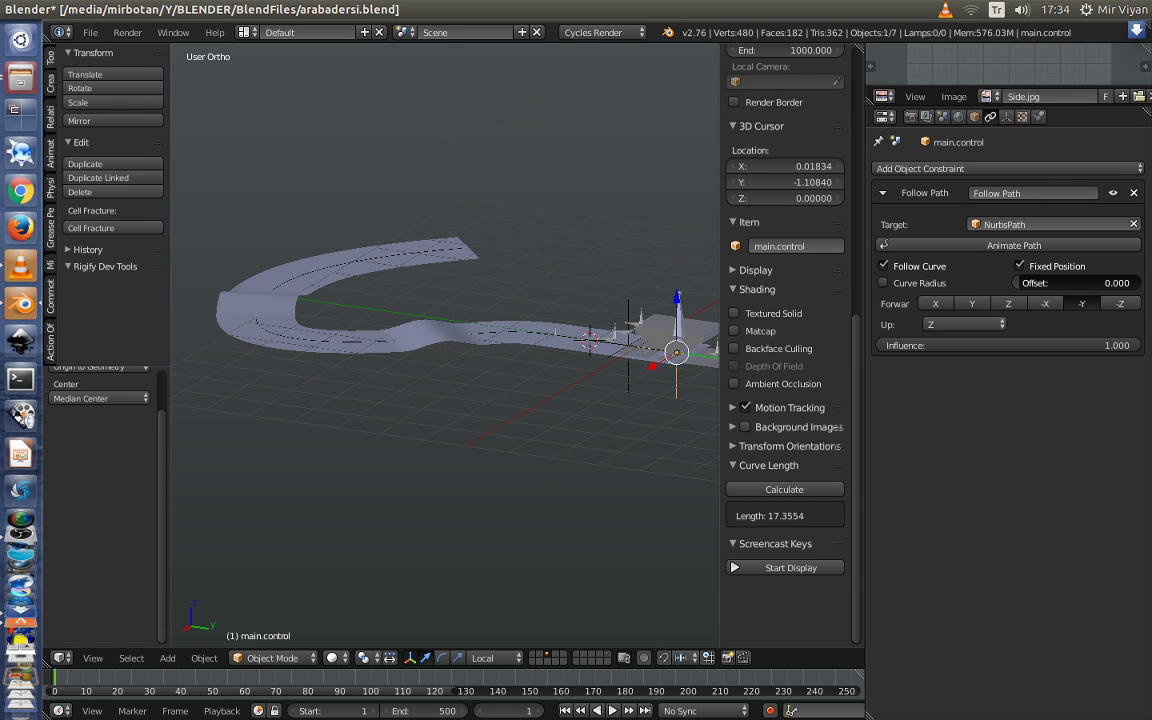
{"action": "left_click_drag", "start_coordinate": [1045, 283], "coordinate": [1080, 283]}
{"action": "scroll", "coordinate": [577, 416], "scroll_direction": "up", "scroll_amount": 3}
{"action": "middle_click_drag", "start_coordinate": [577, 416], "coordinate": [527, 388]}
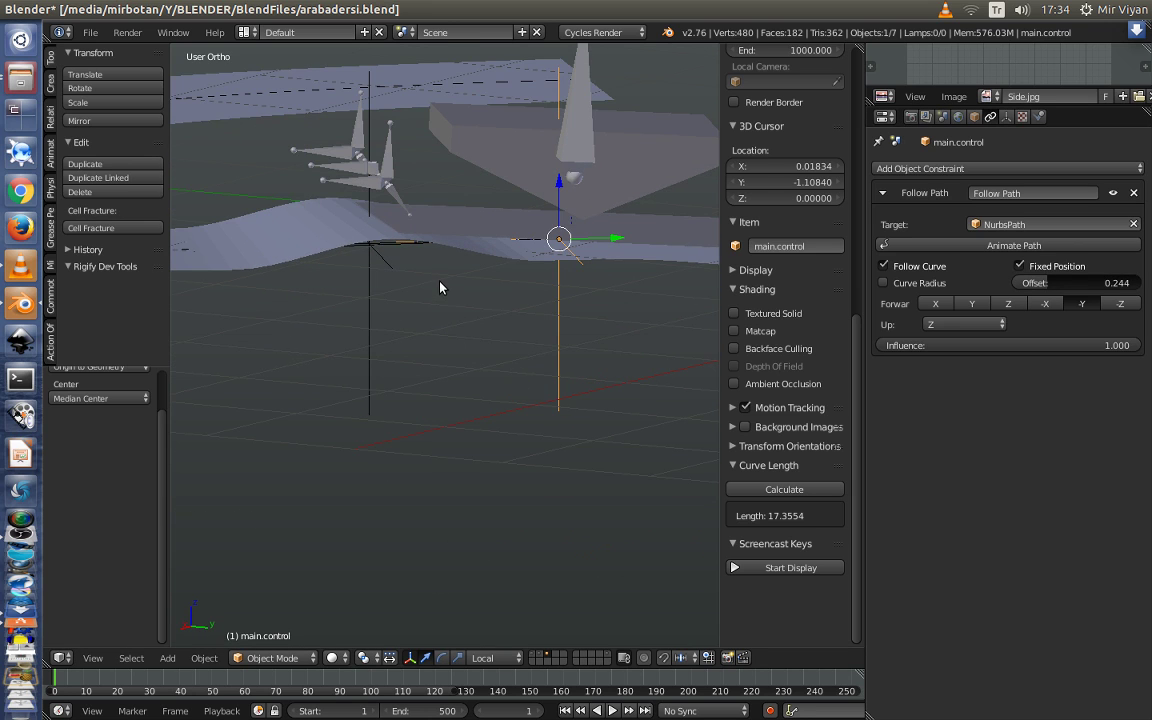
{"action": "mouse_move", "coordinate": [440, 287]}
{"action": "middle_mouse_down"}
{"action": "mouse_move", "coordinate": [417, 273]}
{"action": "mouse_move", "coordinate": [430, 280]}
{"action": "middle_mouse_up"}
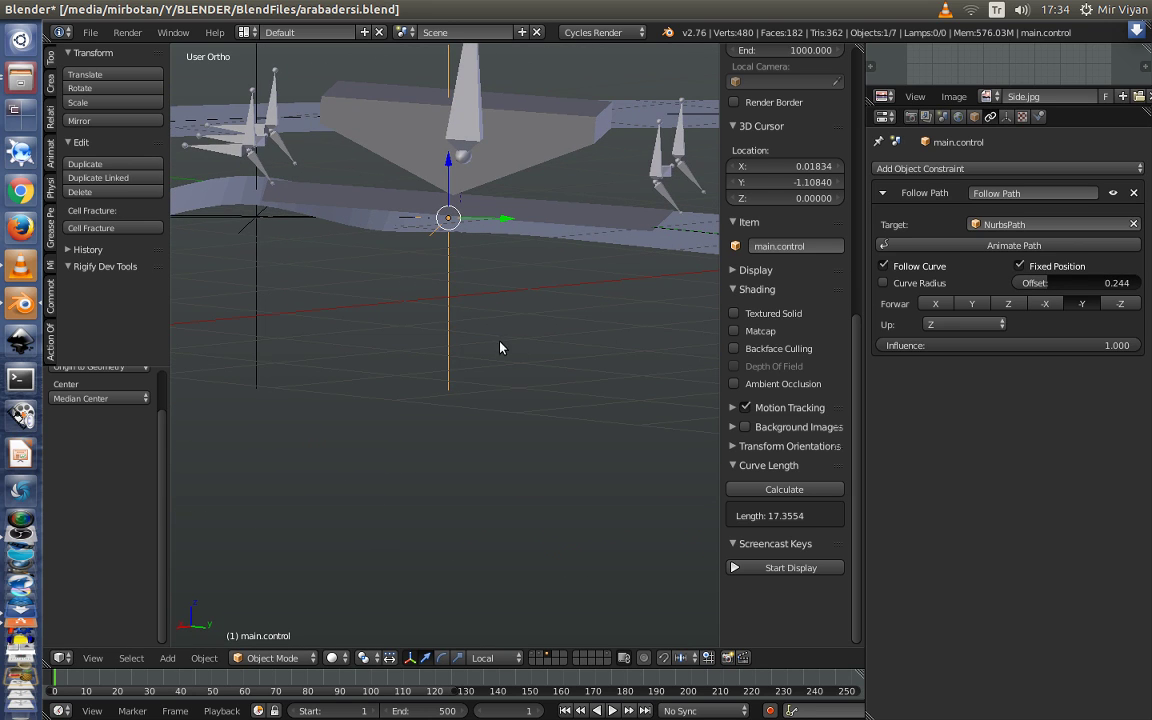
{"action": "middle_click_drag", "start_coordinate": [500, 347], "coordinate": [545, 330]}
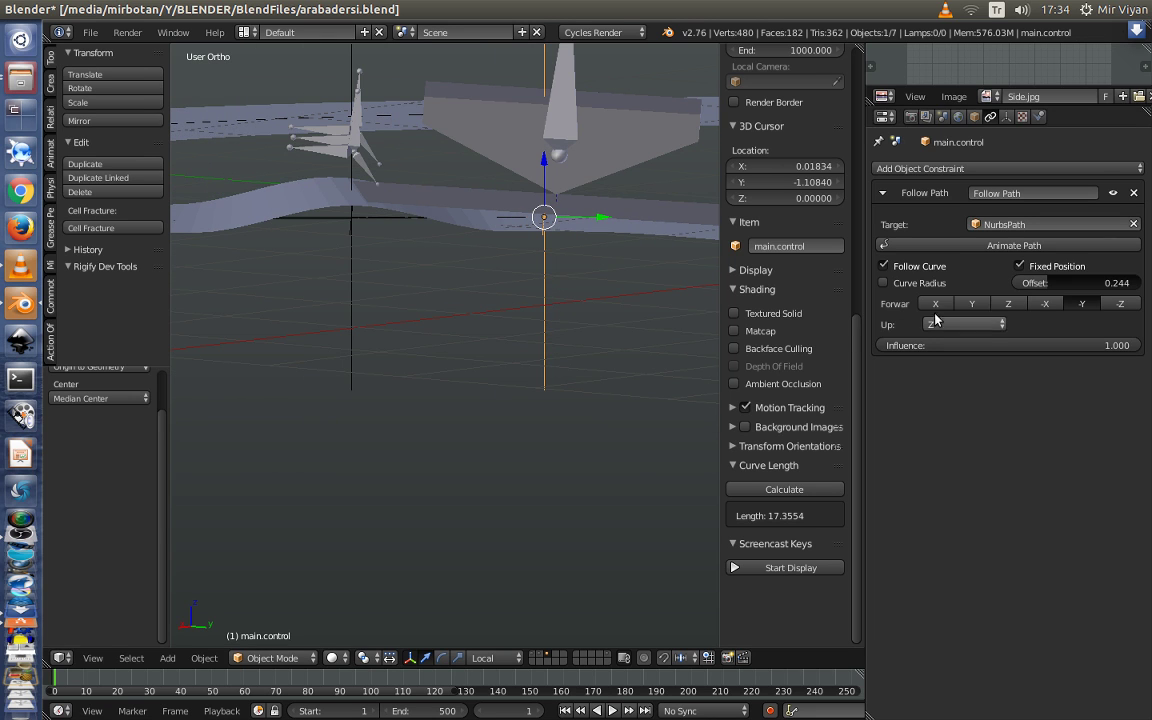
Fine-tune the Follow Path offset and nudge the control object further along the path
{"action": "mouse_move", "coordinate": [1070, 283]}
{"action": "left_mouse_down"}
{"action": "mouse_move", "coordinate": [1080, 283]}
{"action": "mouse_move", "coordinate": [1030, 283]}
{"action": "left_mouse_up"}
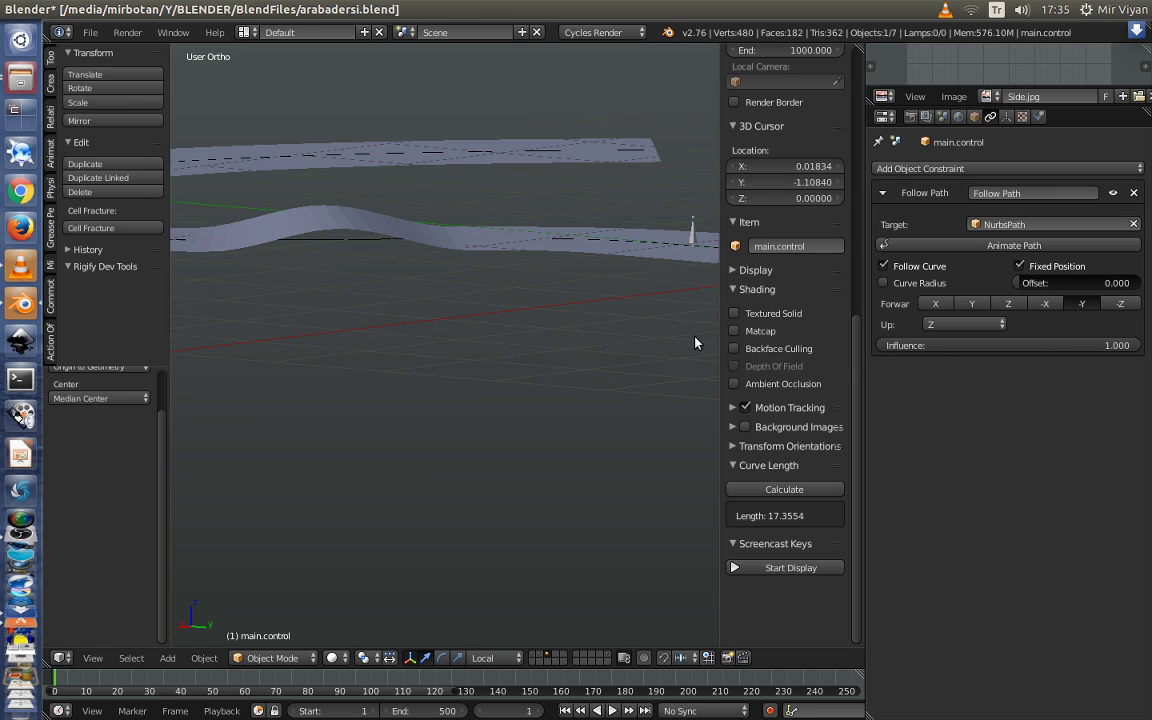
{"action": "left_click_drag", "start_coordinate": [1060, 283], "coordinate": [1110, 283]}
{"action": "mouse_move", "coordinate": [692, 378]}
{"action": "middle_mouse_down"}
{"action": "mouse_move", "coordinate": [622, 390]}
{"action": "mouse_move", "coordinate": [590, 225]}
{"action": "middle_mouse_up"}
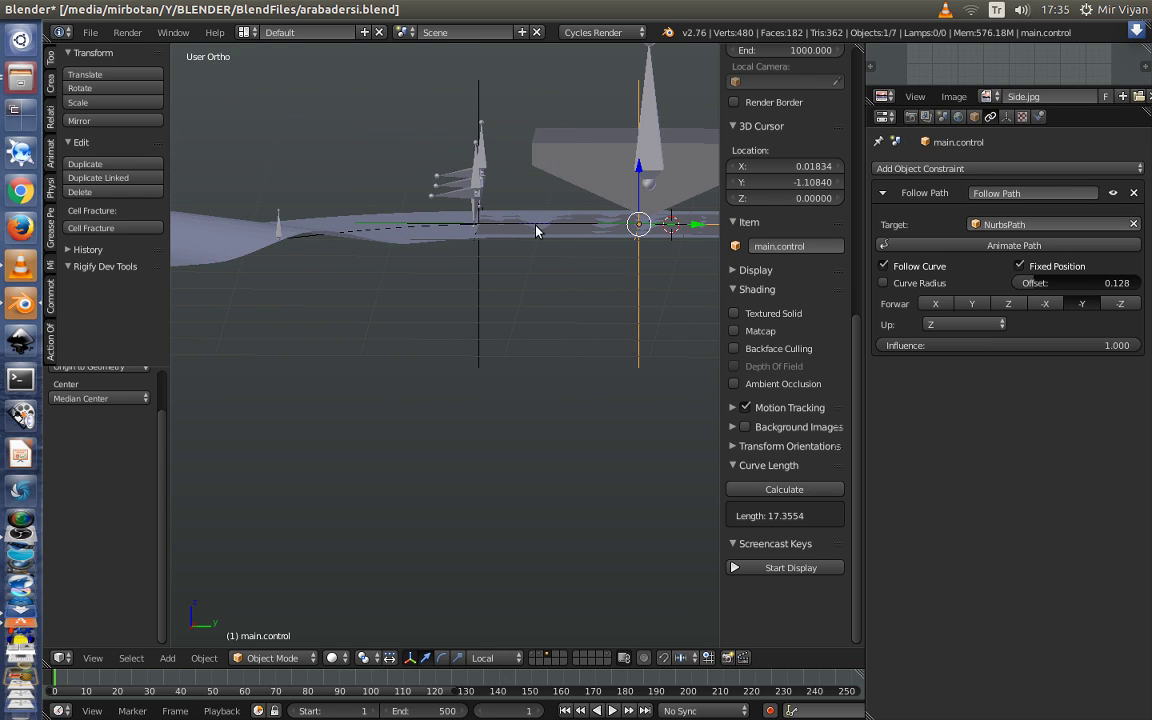
{"action": "right_click", "coordinate": [537, 238]}
{"action": "right_click", "coordinate": [560, 235]}
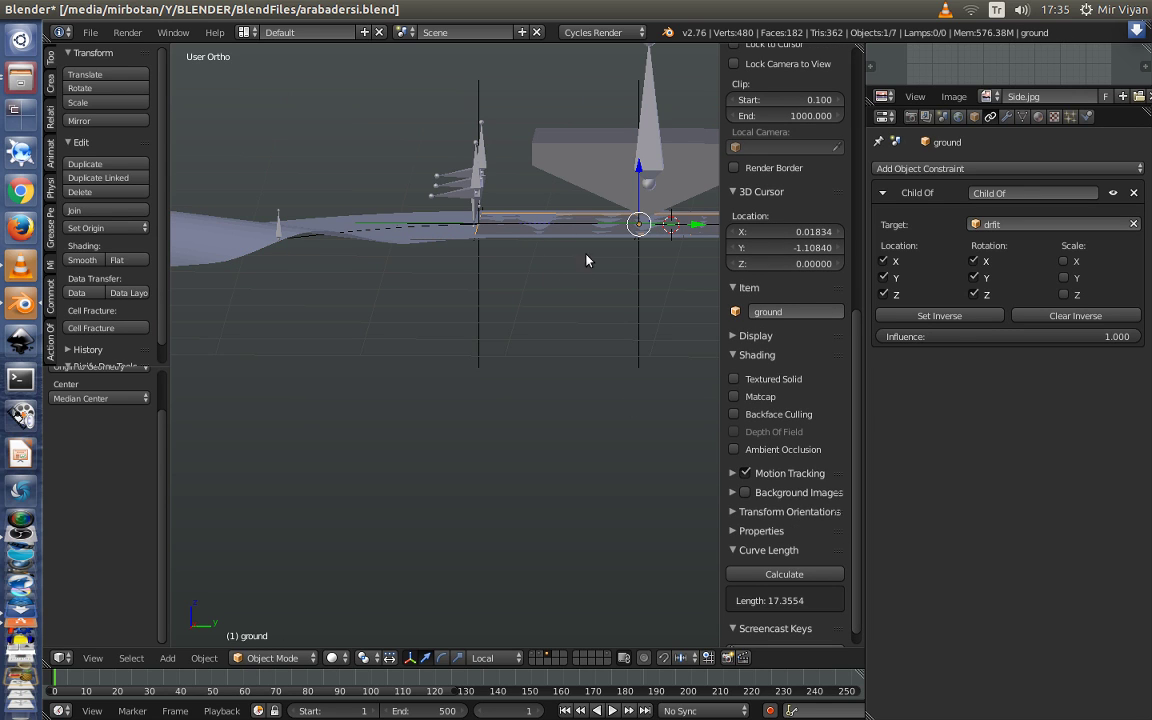
{"action": "middle_click_drag", "start_coordinate": [587, 260], "coordinate": [557, 312]}
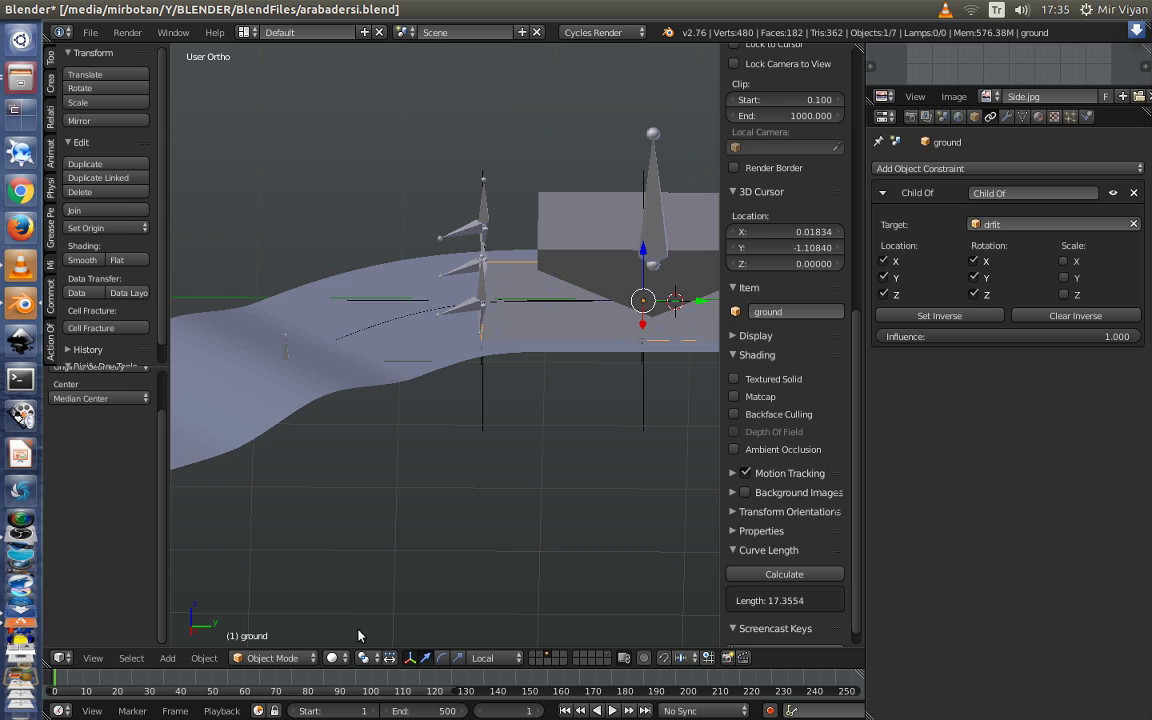
{"action": "key", "text": "Tab"}
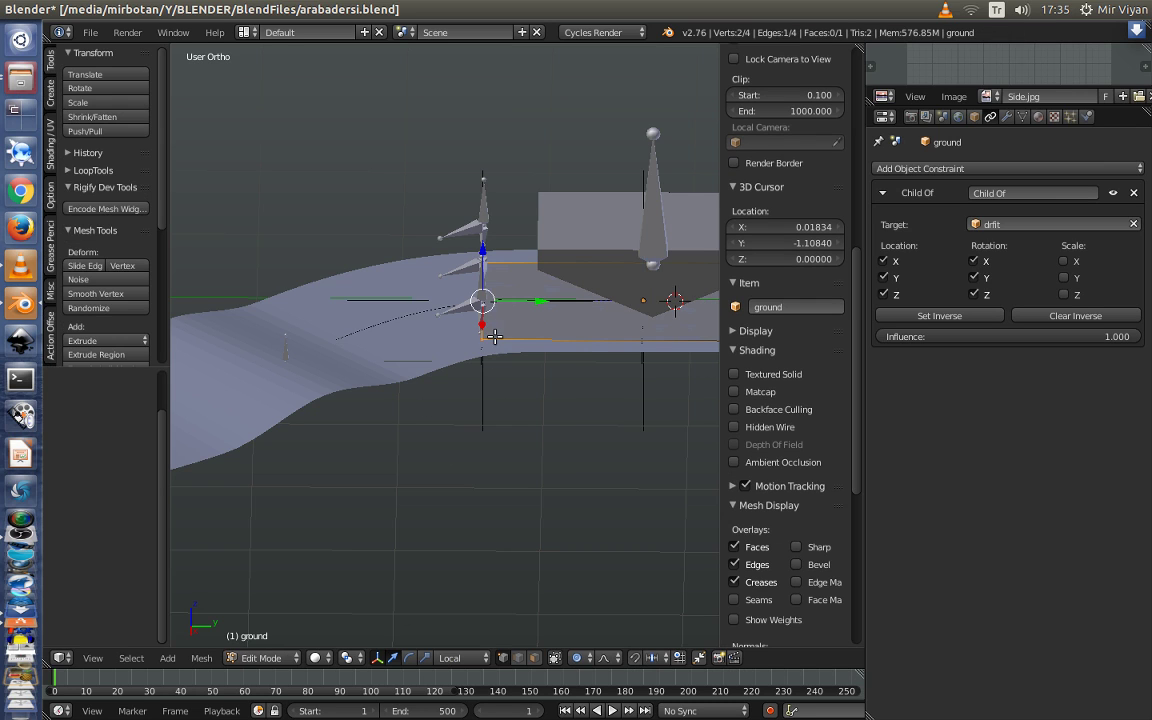
{"action": "key", "text": "w"}
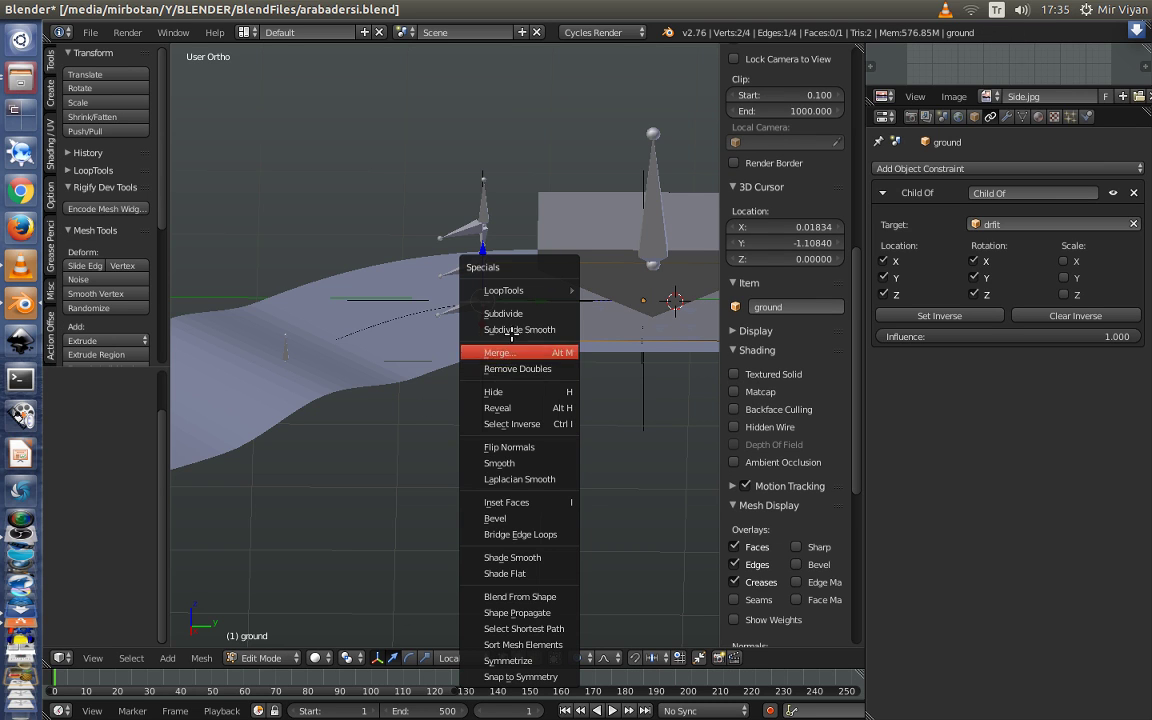
{"action": "left_click", "coordinate": [509, 313]}
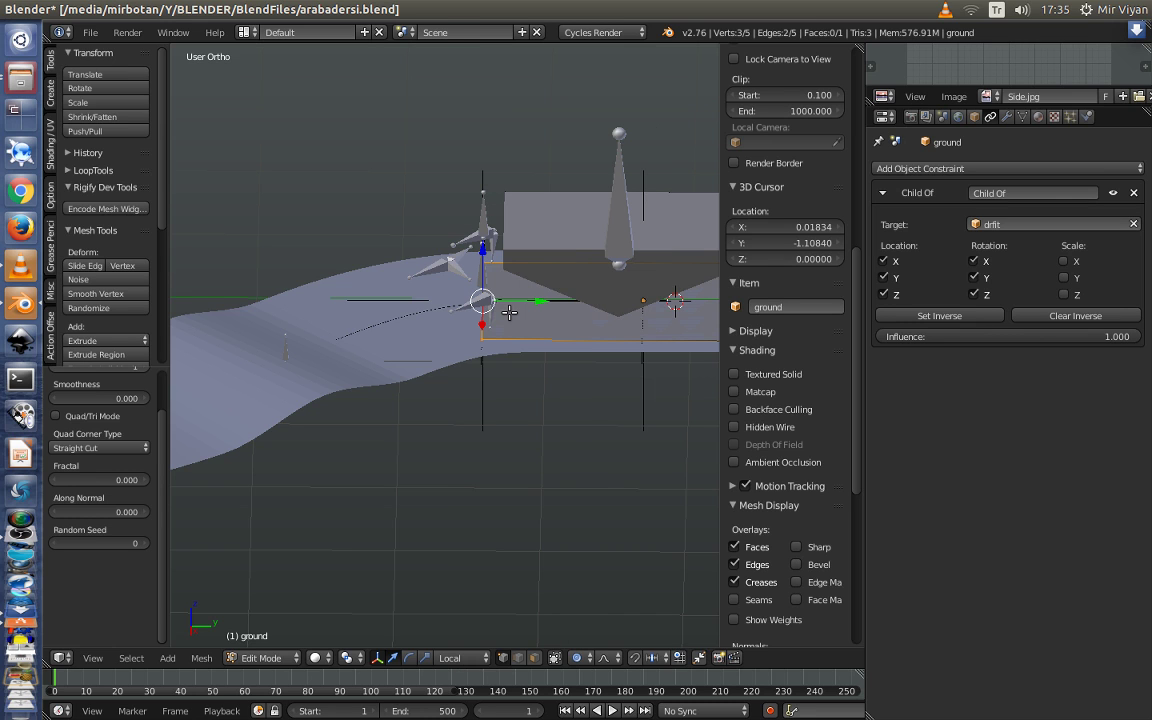
{"action": "key", "text": "w"}
{"action": "left_click", "coordinate": [509, 313]}
{"action": "key", "text": "w"}
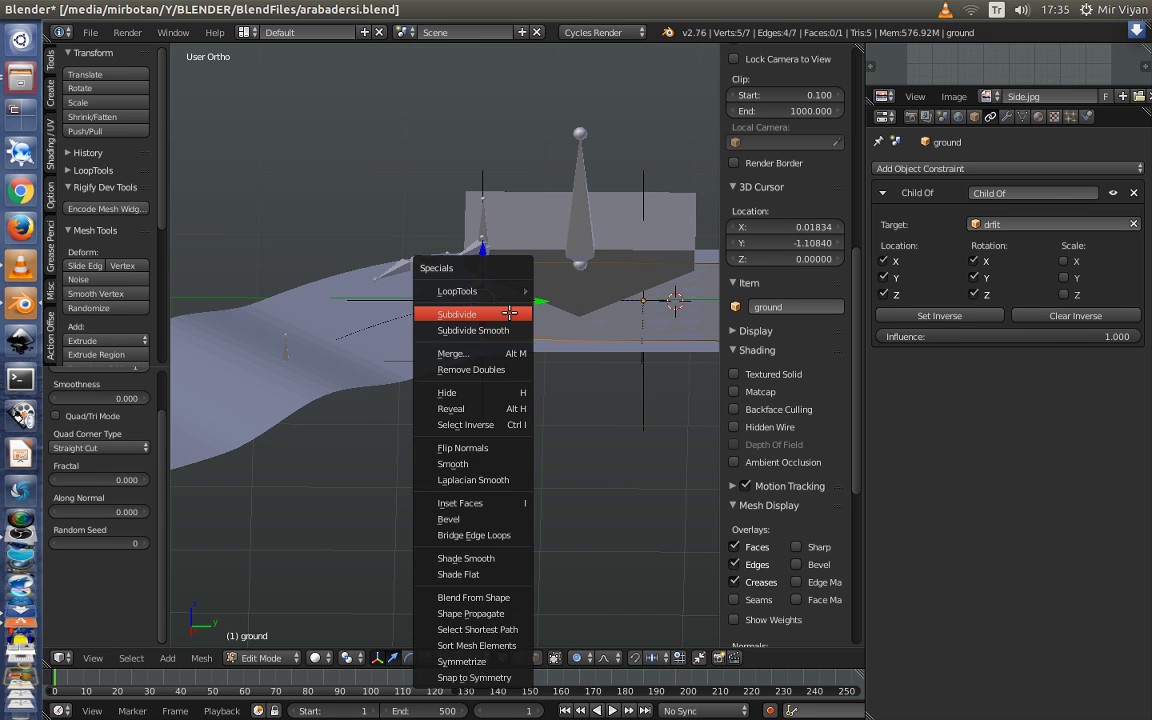
{"action": "left_click", "coordinate": [509, 313]}
{"action": "mouse_move", "coordinate": [540, 393]}
{"action": "middle_mouse_down"}
{"action": "mouse_move", "coordinate": [530, 347]}
{"action": "mouse_move", "coordinate": [523, 365]}
{"action": "middle_mouse_up"}
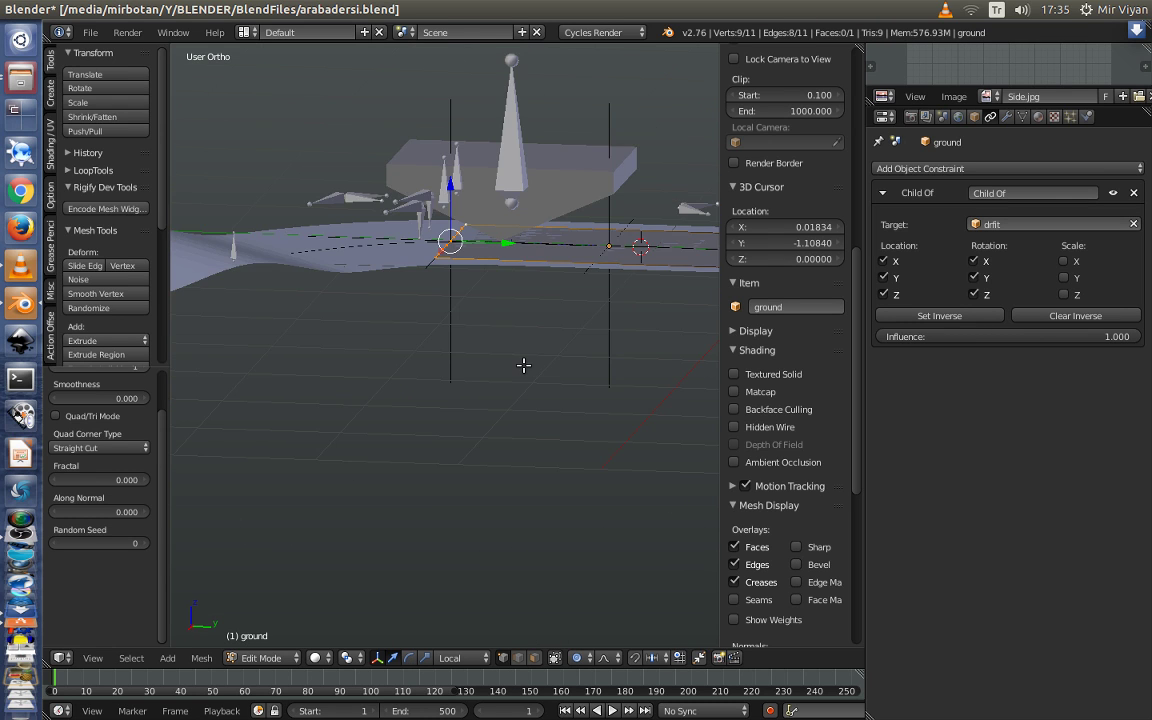
{"action": "key", "text": "Tab"}
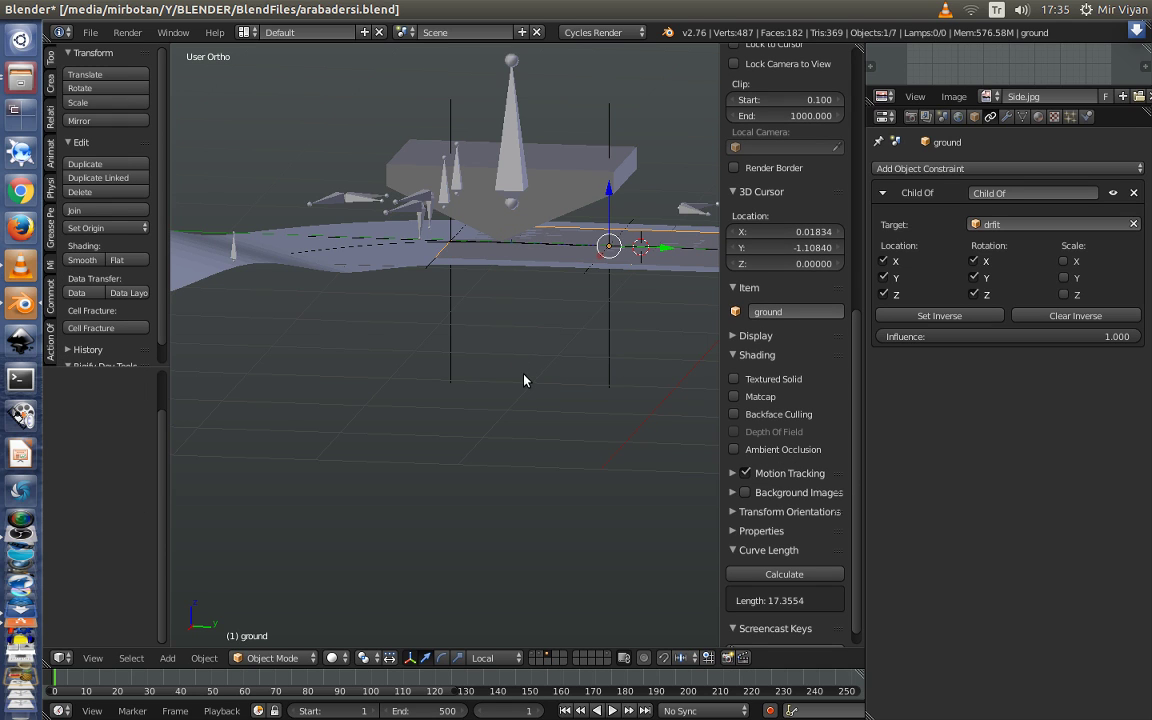
{"action": "mouse_move", "coordinate": [521, 361]}
{"action": "middle_mouse_down"}
{"action": "mouse_move", "coordinate": [507, 360]}
{"action": "mouse_move", "coordinate": [509, 393]}
{"action": "mouse_move", "coordinate": [513, 369]}
{"action": "middle_mouse_up"}
{"action": "key", "text": "Tab"}
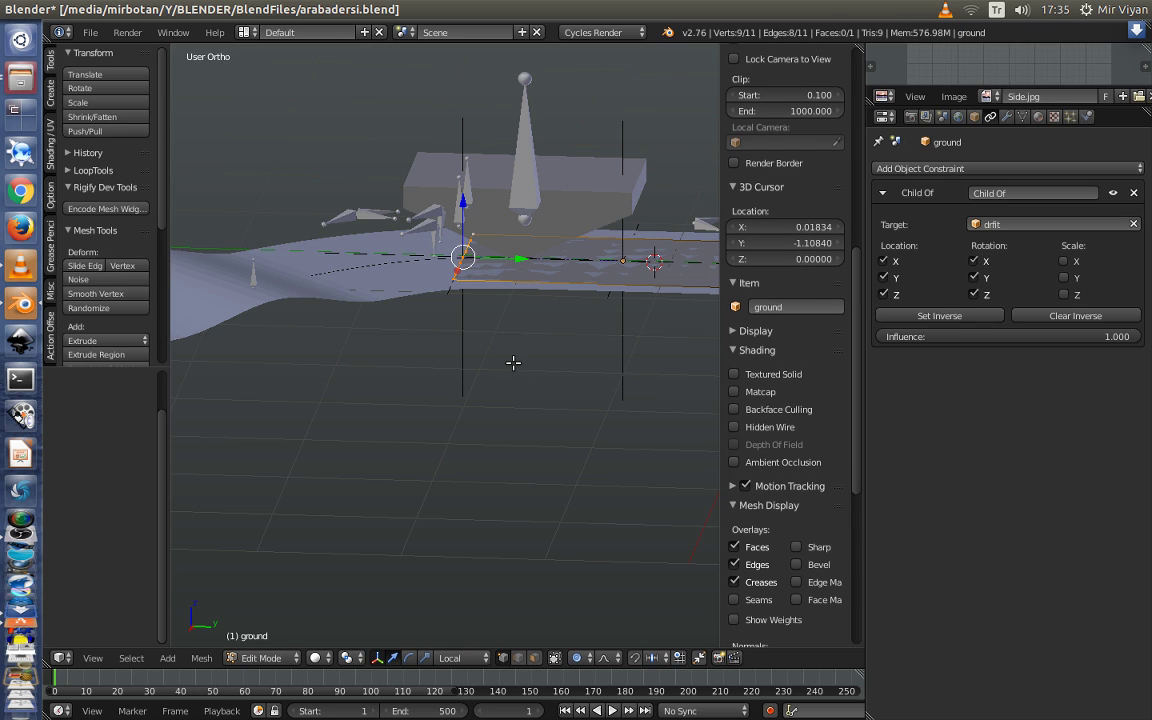
{"action": "key", "text": "ctrl+z"}
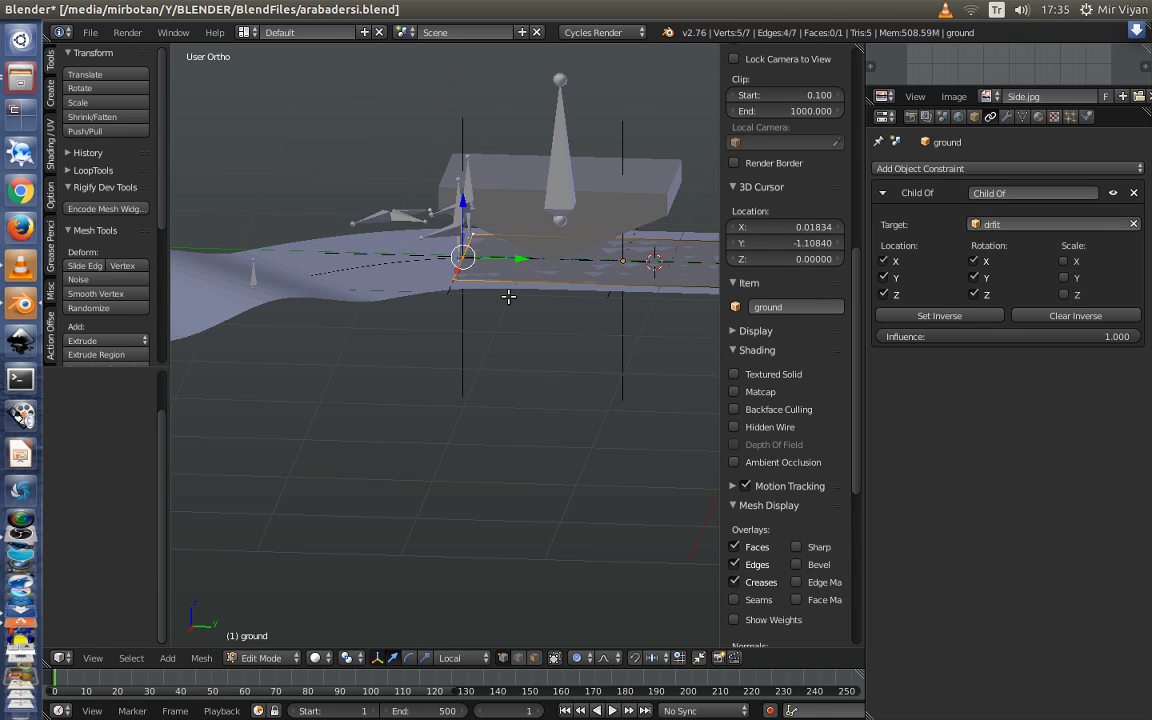
{"action": "key", "text": "ctrl+z"}
{"action": "key", "text": "ctrl+z"}
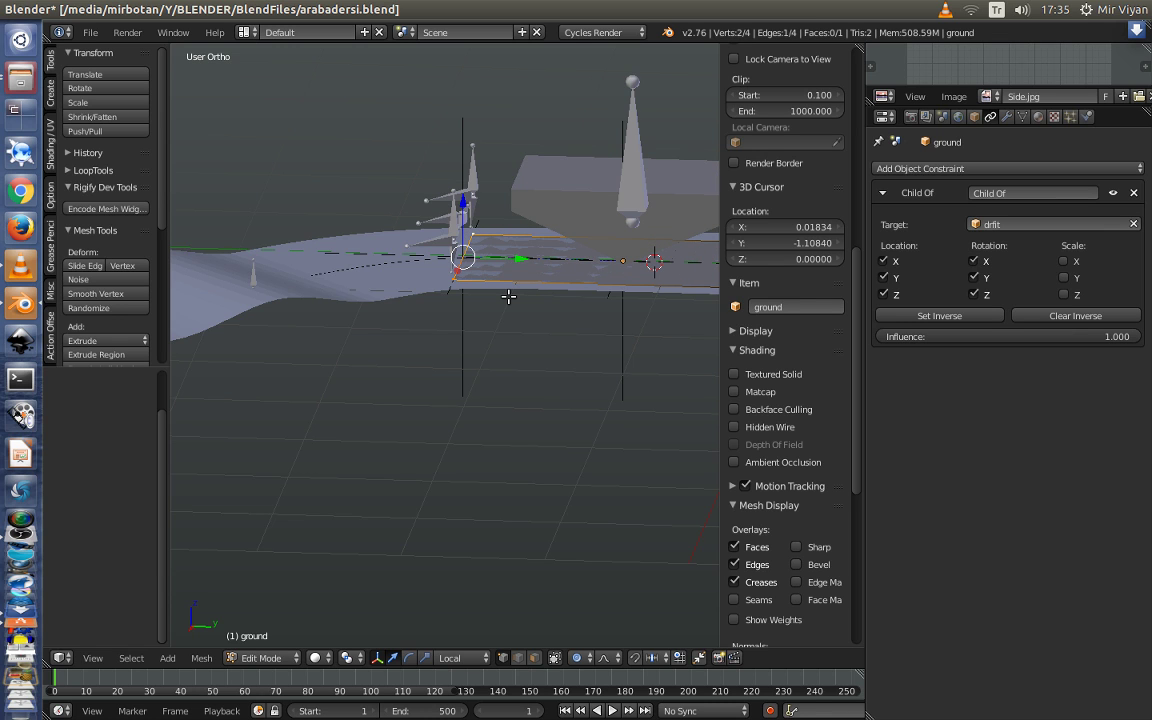
{"action": "middle_click_drag", "start_coordinate": [508, 296], "coordinate": [502, 409]}
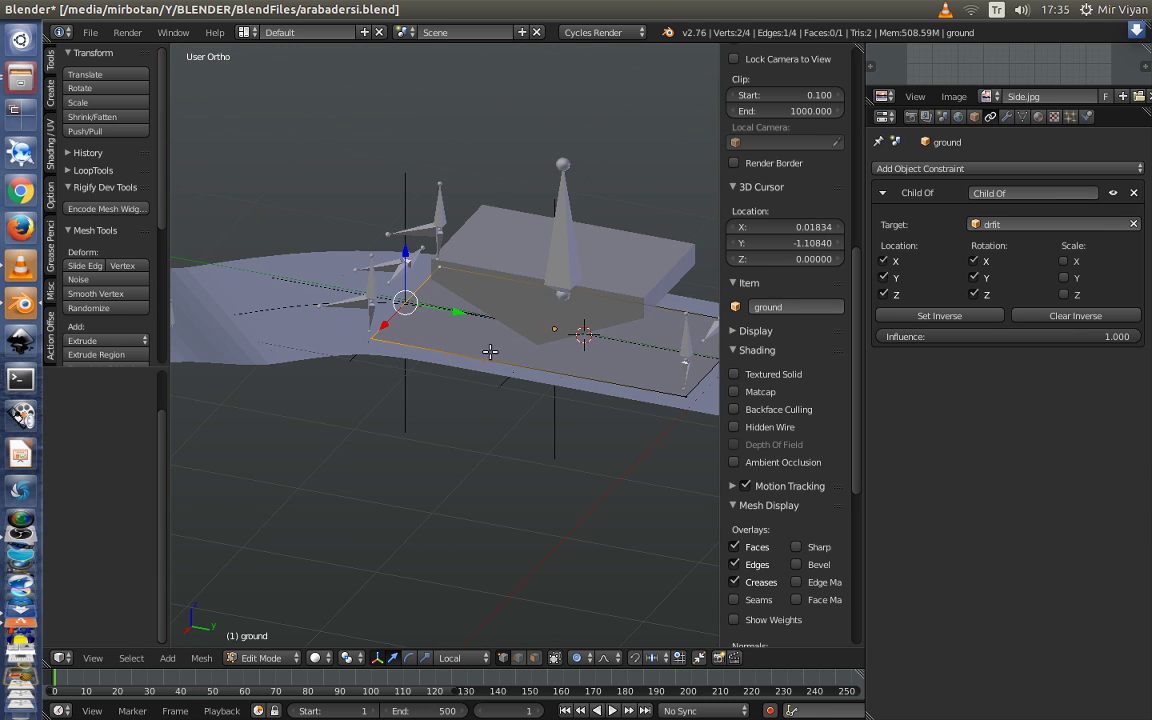
{"action": "key", "text": "Tab"}
{"action": "scroll", "coordinate": [478, 358], "scroll_direction": "down", "scroll_amount": 4}
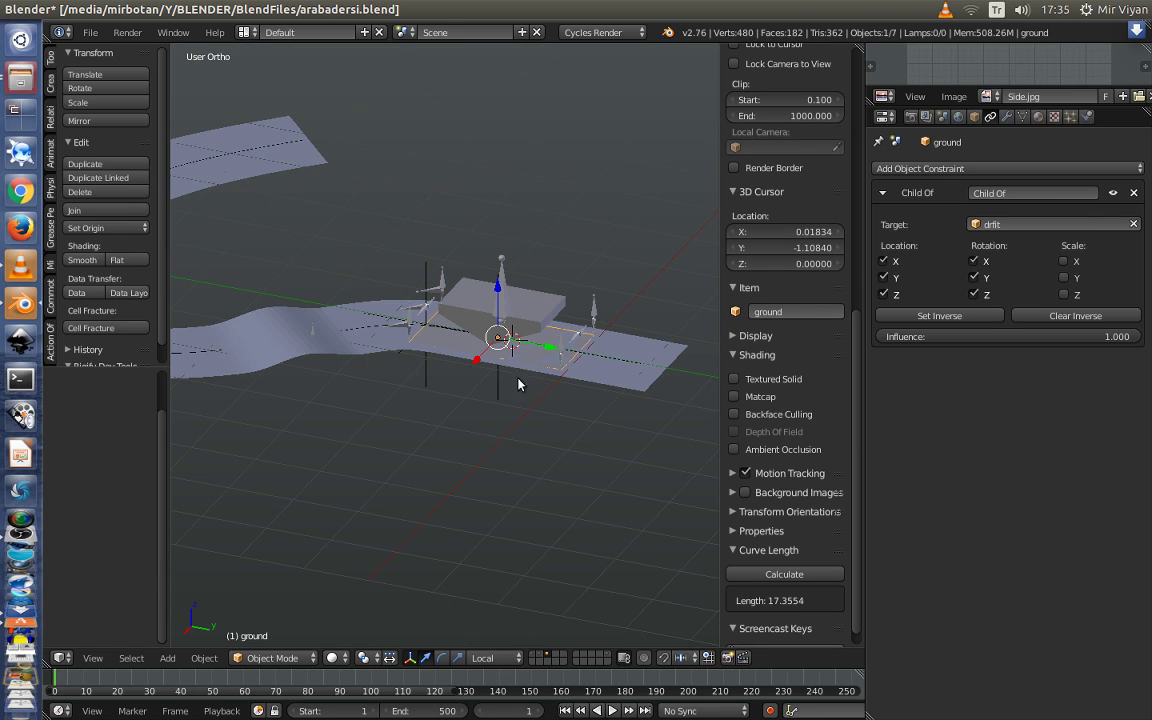
Show the car model's layer and select main.control on the road
{"action": "left_click", "coordinate": [535, 660], "text": "shift"}
{"action": "middle_click_drag", "start_coordinate": [530, 535], "coordinate": [535, 510]}
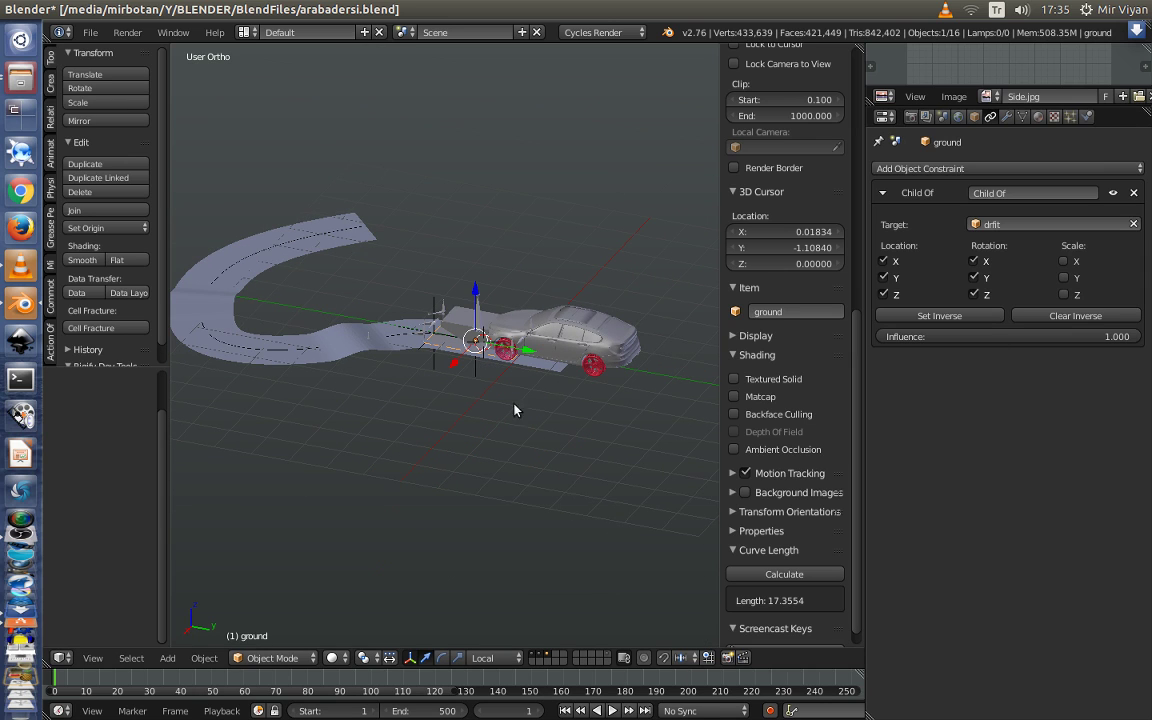
{"action": "right_click", "coordinate": [482, 383]}
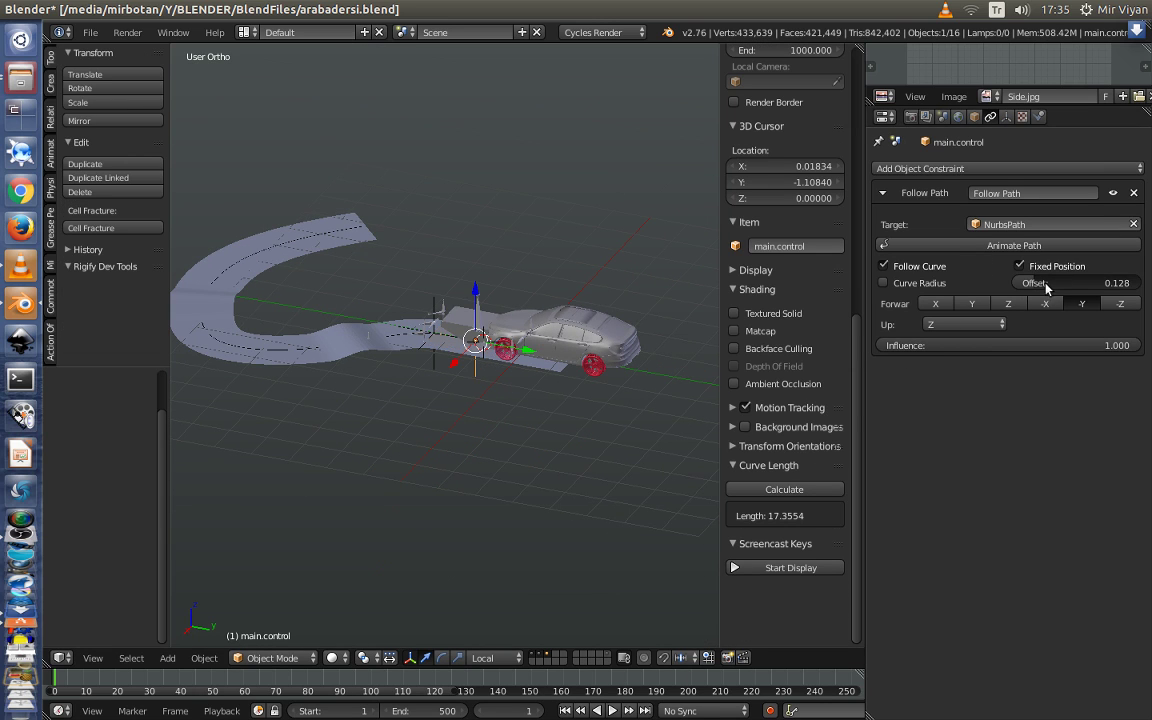
{"action": "scroll", "coordinate": [524, 472], "scroll_direction": "up", "scroll_amount": 1}
{"action": "scroll", "coordinate": [524, 472], "scroll_direction": "up", "scroll_amount": 1}
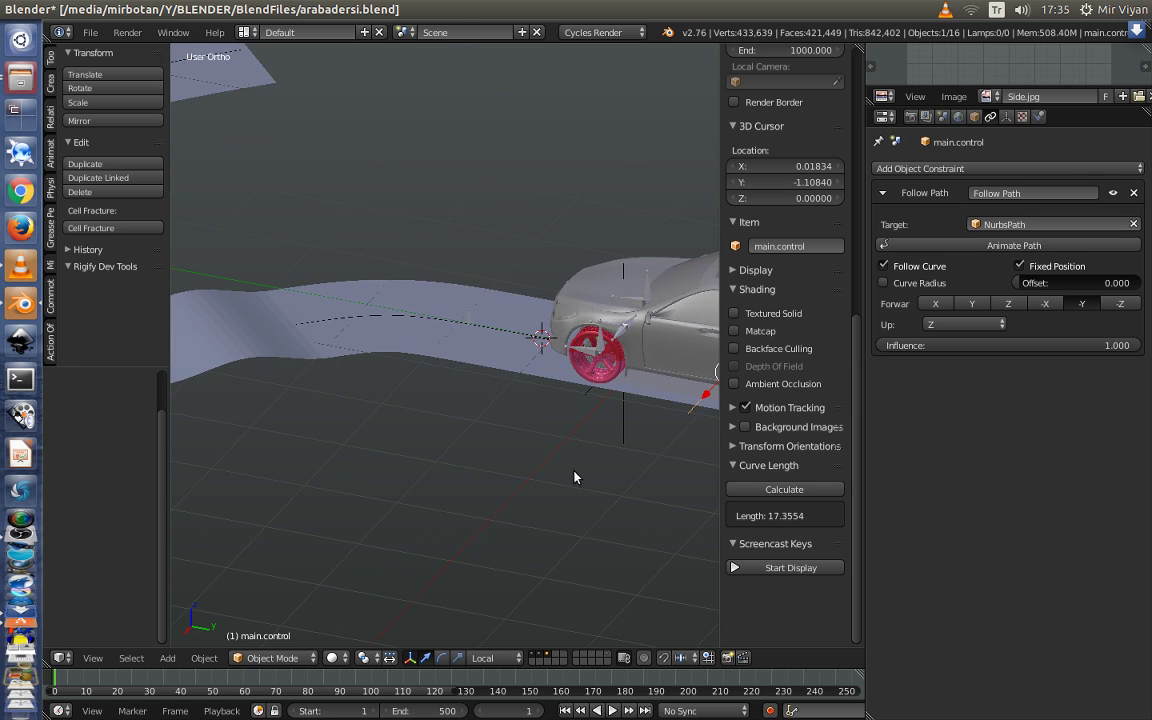
{"action": "scroll", "coordinate": [524, 472], "scroll_direction": "up", "scroll_amount": 2}
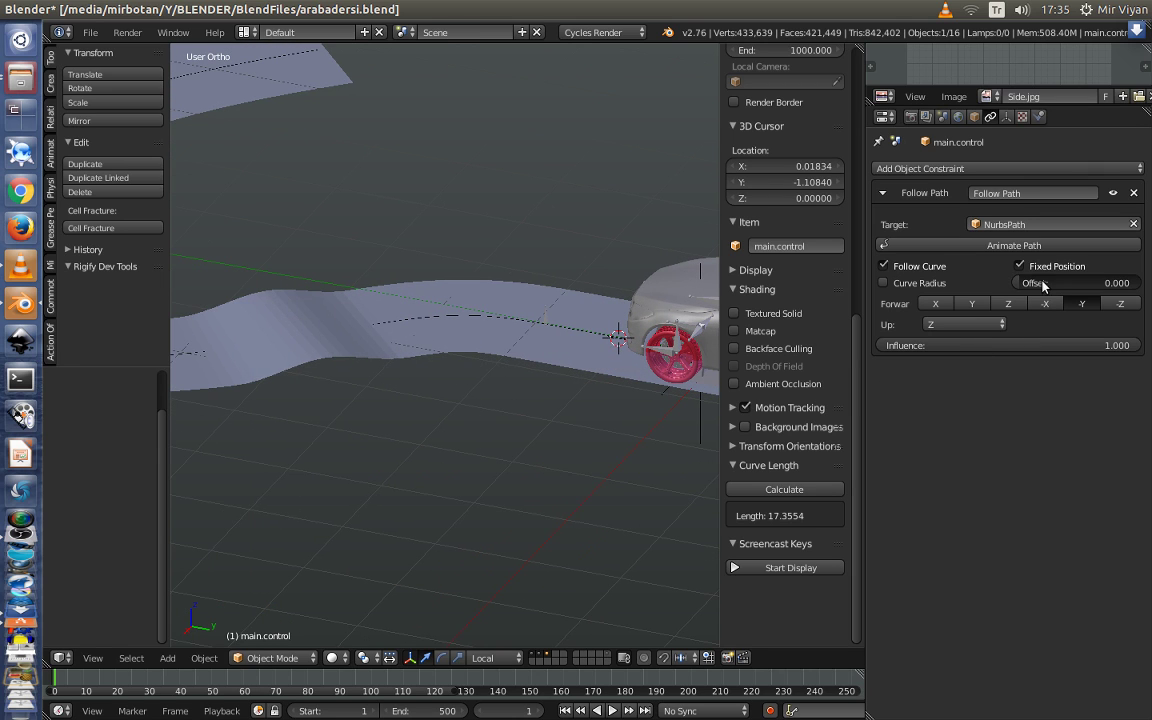
Drag main.control's Follow Path offset to drive the car forward along the road
{"action": "left_click_drag", "start_coordinate": [1022, 284], "coordinate": [1149, 284]}
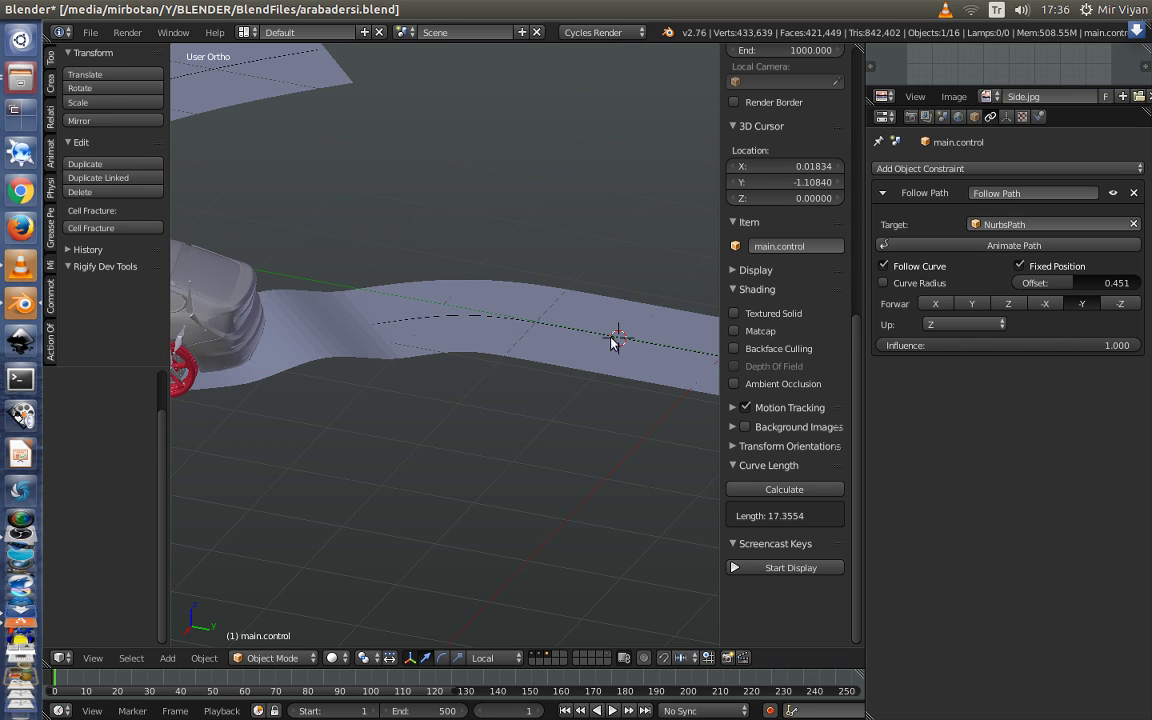
{"action": "scroll", "coordinate": [614, 337], "scroll_direction": "down", "scroll_amount": 3}
{"action": "scroll", "coordinate": [540, 337], "scroll_direction": "down", "scroll_amount": 2}
{"action": "middle_click_drag", "start_coordinate": [613, 355], "coordinate": [600, 330]}
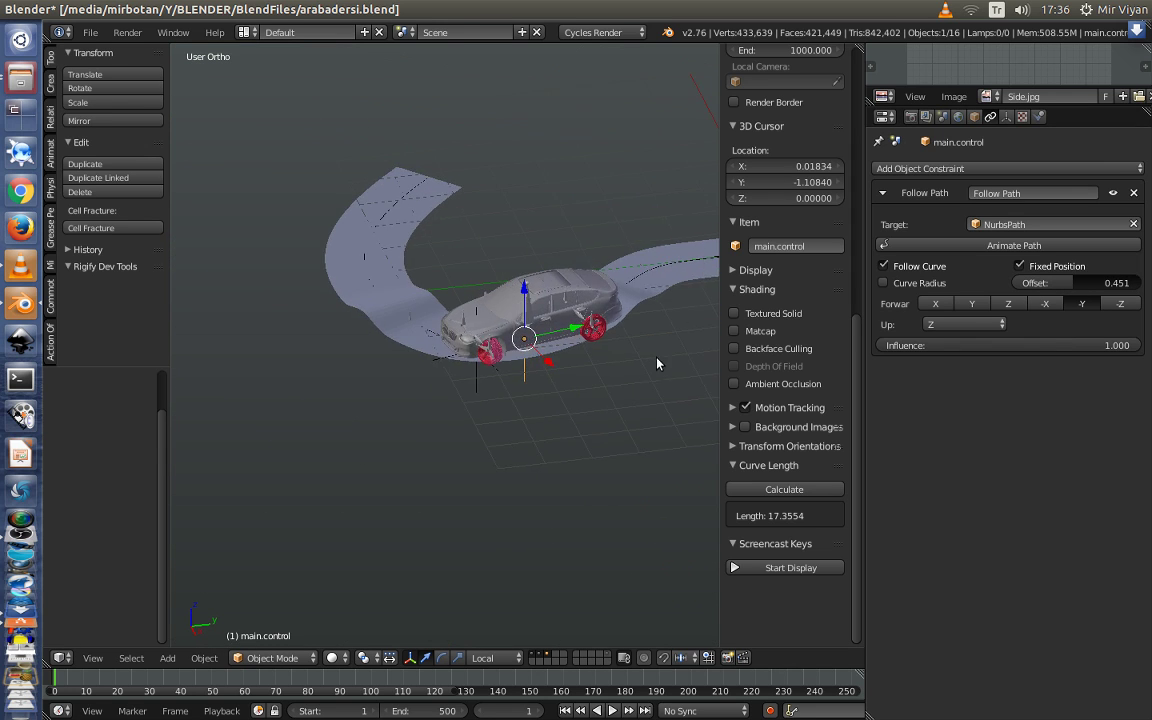
{"action": "scroll", "coordinate": [600, 330], "scroll_direction": "up", "scroll_amount": 3}
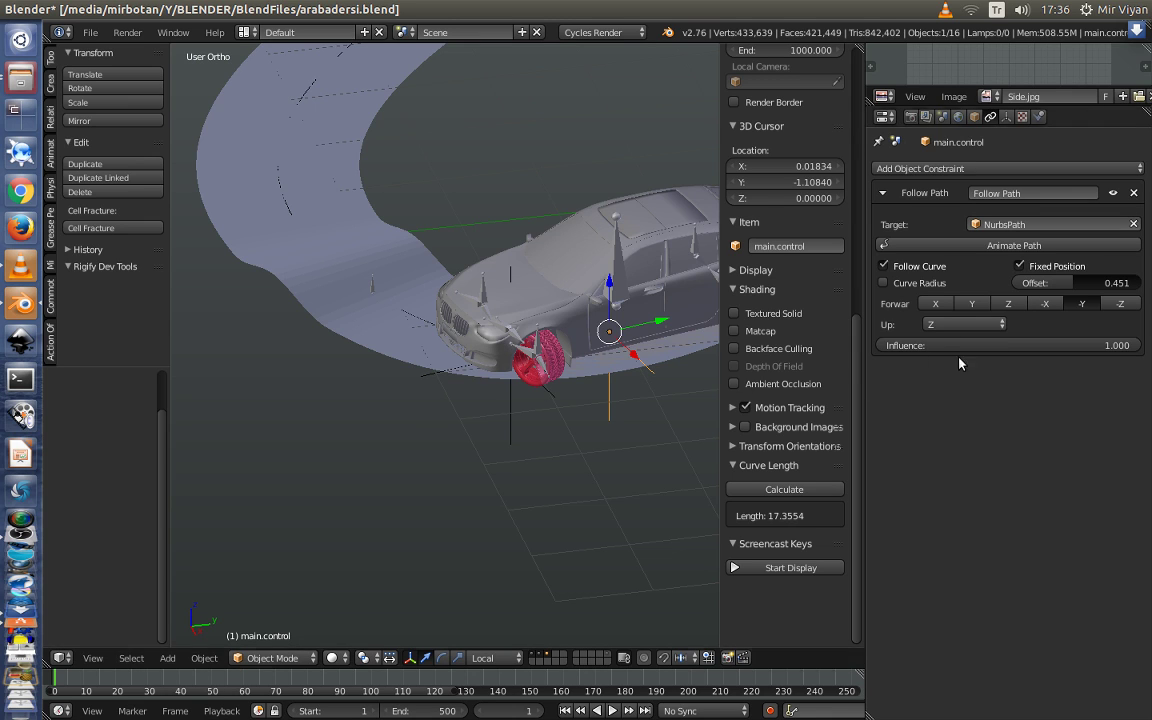
{"action": "scroll", "coordinate": [550, 431], "scroll_direction": "down", "scroll_amount": 2}
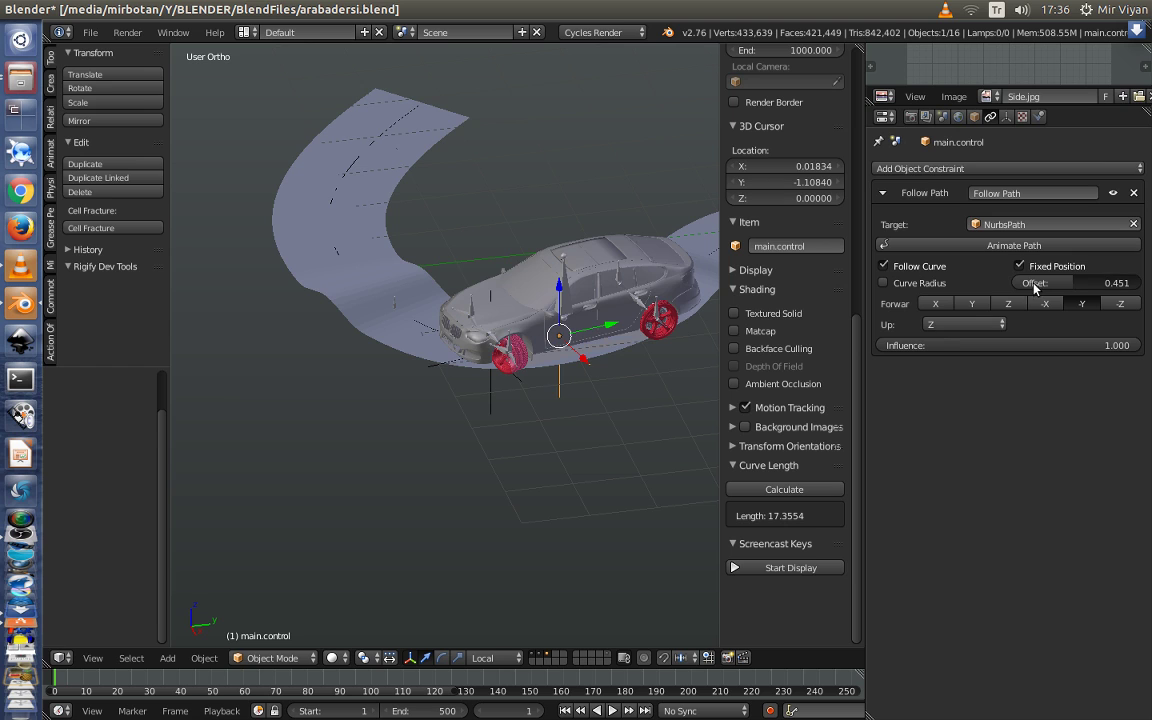
Reposition the car along the curved path, leaving the Follow Path offset at 0.482
{"action": "mouse_move", "coordinate": [1033, 284]}
{"action": "left_mouse_down"}
{"action": "mouse_move", "coordinate": [1099, 284]}
{"action": "mouse_move", "coordinate": [1072, 284]}
{"action": "left_mouse_up"}
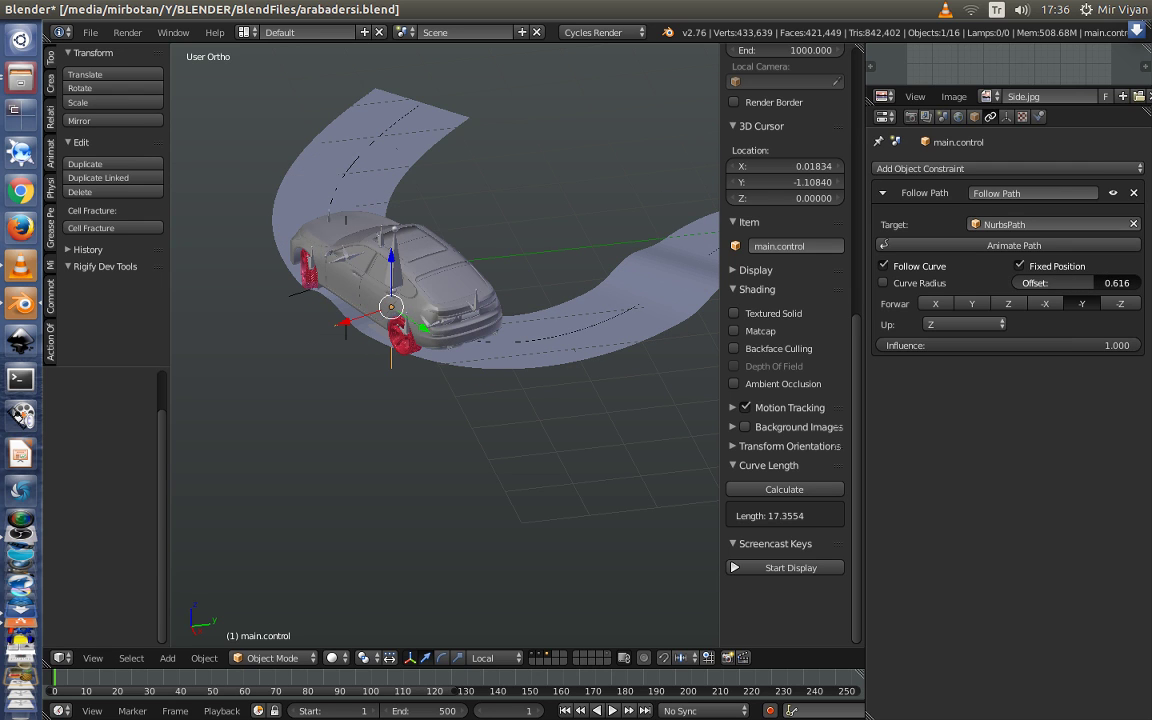
{"action": "mouse_move", "coordinate": [501, 399]}
{"action": "middle_mouse_down"}
{"action": "mouse_move", "coordinate": [172, 357]}
{"action": "mouse_move", "coordinate": [290, 329]}
{"action": "mouse_move", "coordinate": [401, 345]}
{"action": "mouse_move", "coordinate": [365, 355]}
{"action": "mouse_move", "coordinate": [334, 386]}
{"action": "mouse_move", "coordinate": [277, 398]}
{"action": "middle_mouse_up"}
{"action": "scroll", "coordinate": [277, 398], "scroll_direction": "up", "scroll_amount": 3}
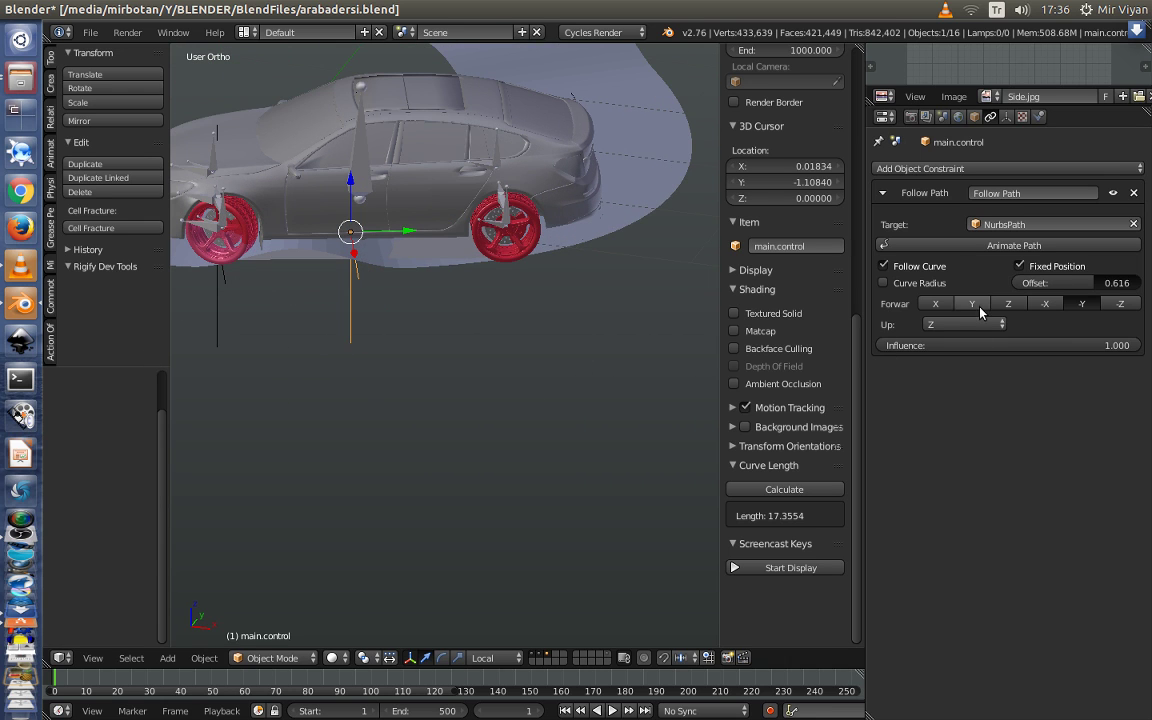
{"action": "mouse_move", "coordinate": [534, 420]}
{"action": "middle_mouse_down"}
{"action": "mouse_move", "coordinate": [622, 401]}
{"action": "mouse_move", "coordinate": [530, 444]}
{"action": "mouse_move", "coordinate": [486, 450]}
{"action": "middle_mouse_up"}
{"action": "scroll", "coordinate": [534, 420], "scroll_direction": "down", "scroll_amount": 3}
{"action": "scroll", "coordinate": [534, 420], "scroll_direction": "down", "scroll_amount": 2}
{"action": "scroll", "coordinate": [491, 419], "scroll_direction": "up", "scroll_amount": 2}
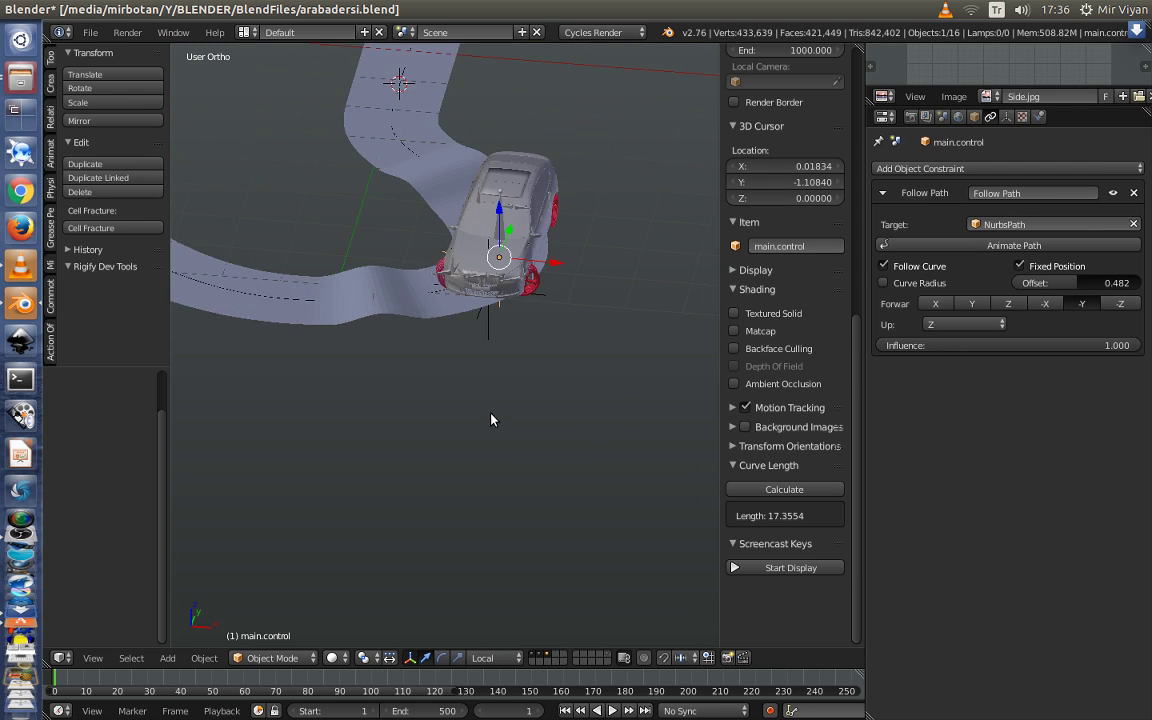
{"action": "scroll", "coordinate": [491, 419], "scroll_direction": "up", "scroll_amount": 2}
{"action": "right_click", "coordinate": [512, 319]}
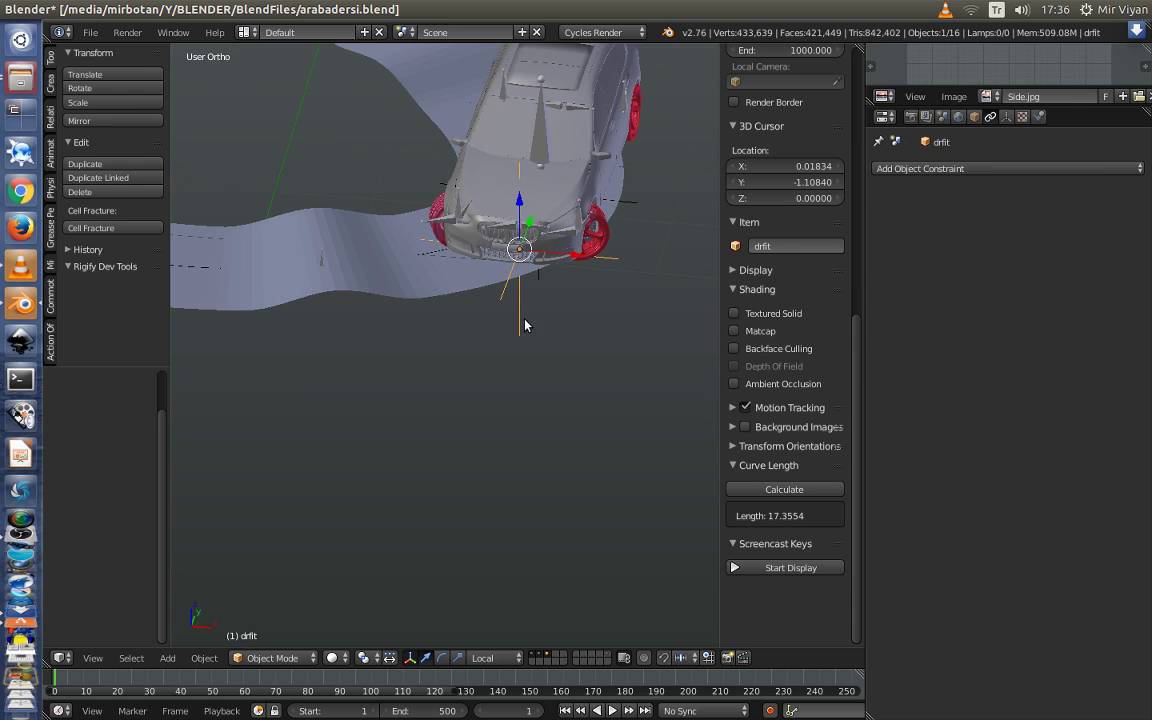
{"action": "middle_click_drag", "start_coordinate": [512, 321], "coordinate": [538, 369]}
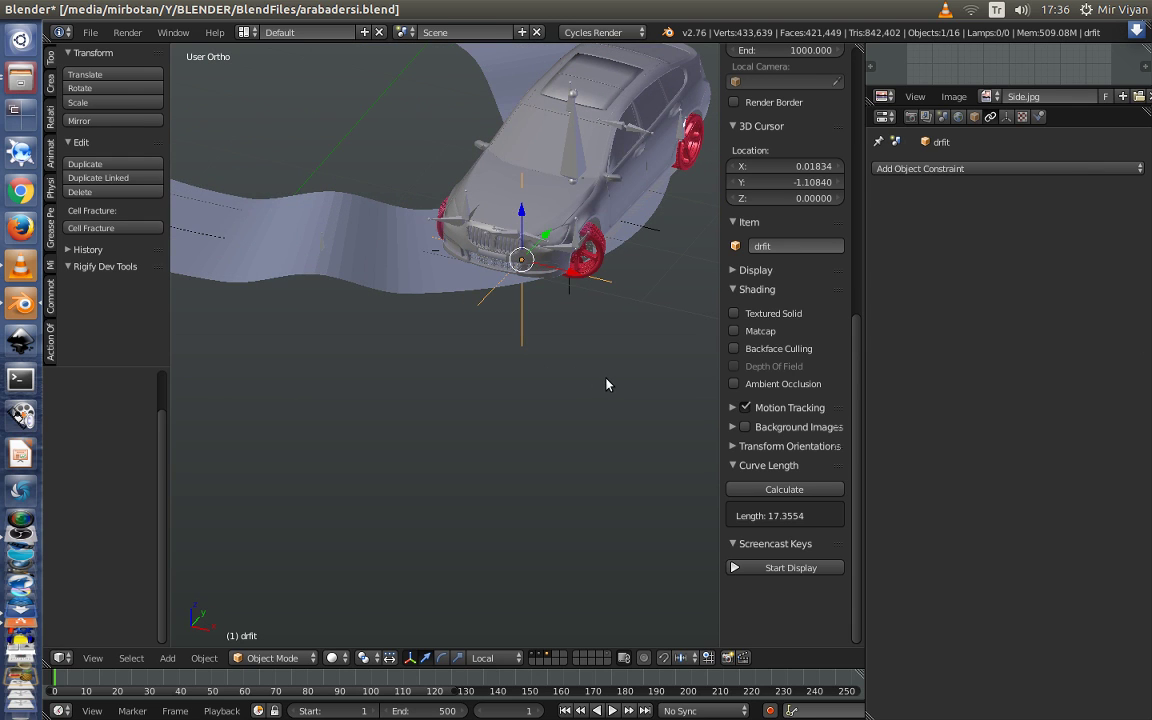
{"action": "key", "text": "r"}
{"action": "key", "text": "z"}
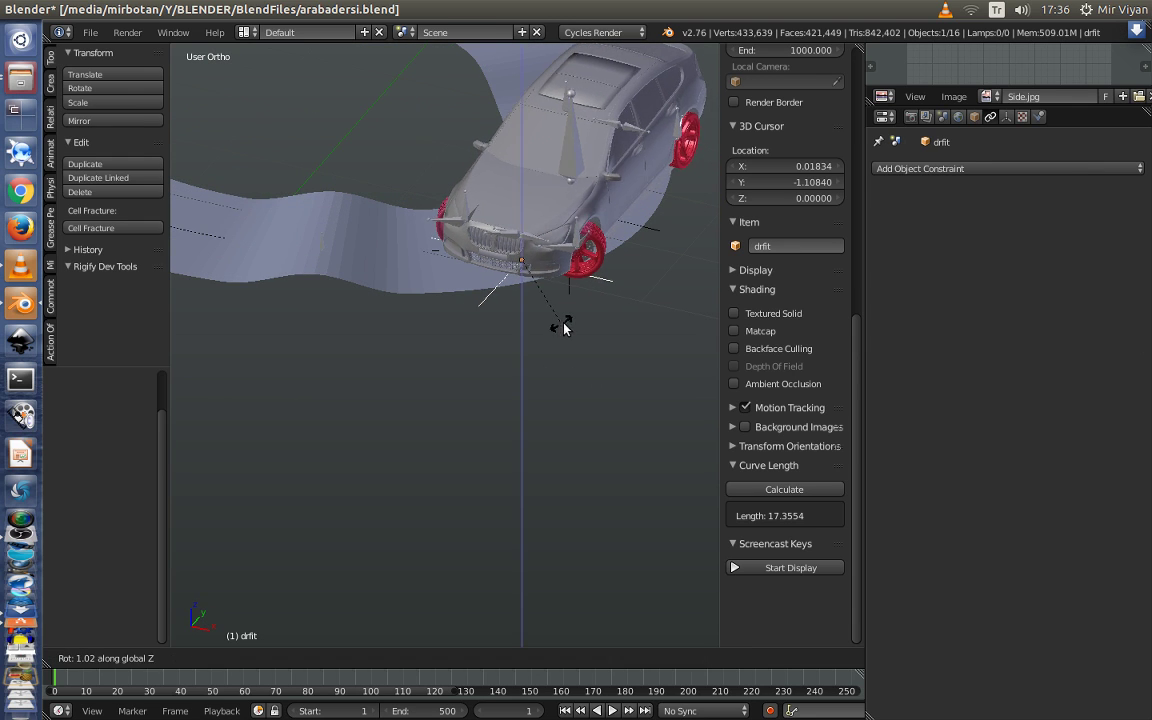
{"action": "left_click", "coordinate": [624, 360]}
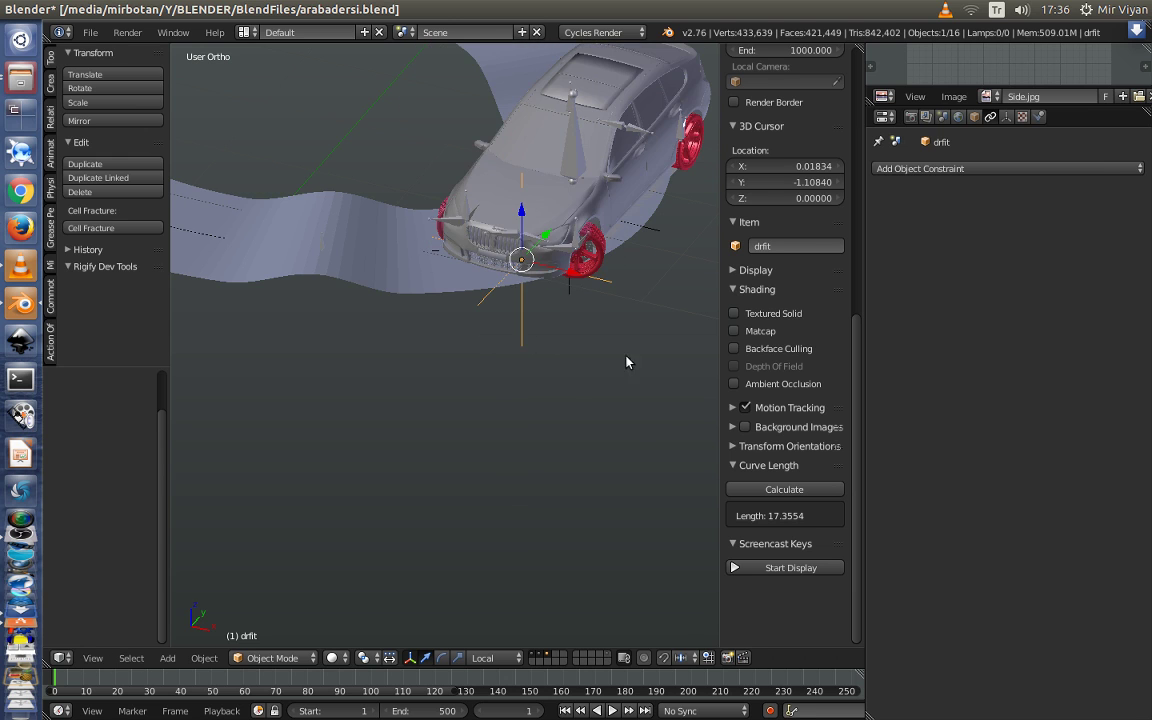
{"action": "mouse_move", "coordinate": [538, 388]}
{"action": "middle_mouse_down"}
{"action": "mouse_move", "coordinate": [543, 368]}
{"action": "mouse_move", "coordinate": [576, 437]}
{"action": "mouse_move", "coordinate": [596, 402]}
{"action": "middle_mouse_up"}
{"action": "scroll", "coordinate": [596, 402], "scroll_direction": "down", "scroll_amount": 4}
{"action": "mouse_move", "coordinate": [524, 336]}
{"action": "middle_mouse_down"}
{"action": "mouse_move", "coordinate": [463, 321]}
{"action": "mouse_move", "coordinate": [585, 413]}
{"action": "mouse_move", "coordinate": [640, 420]}
{"action": "middle_mouse_up"}
{"action": "right_click", "coordinate": [463, 321], "text": "shift"}
{"action": "key", "text": "ctrl+shift+c"}
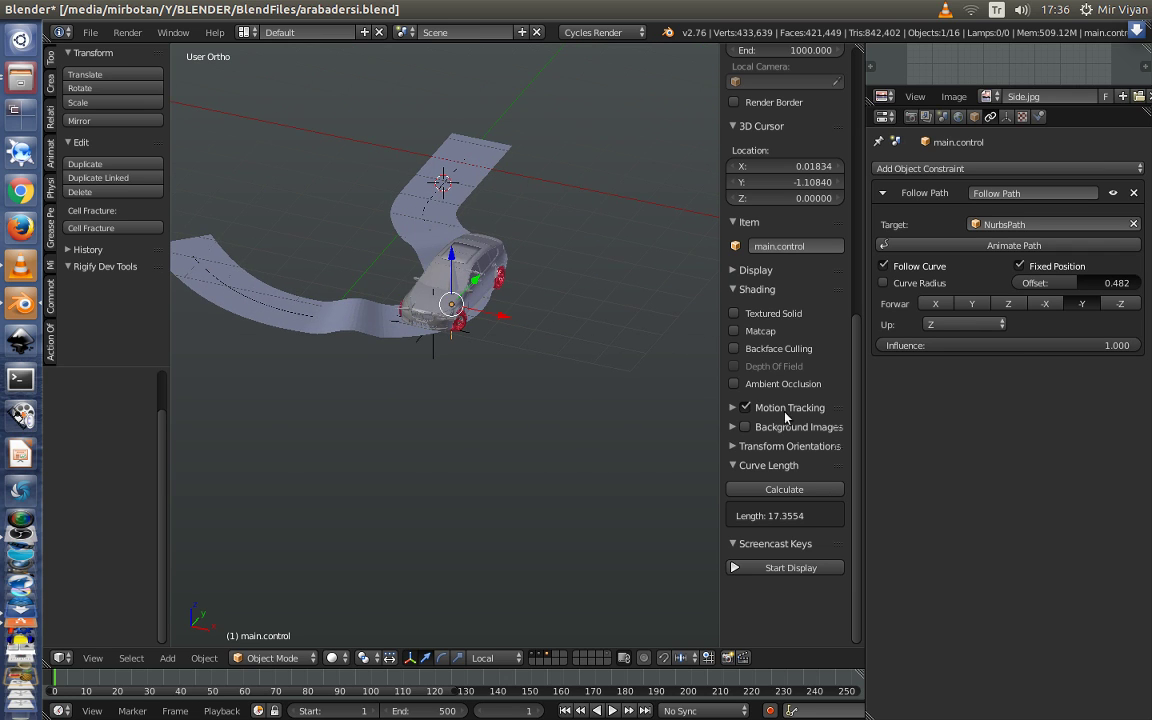
Set the Follow Path offset to 0 and keyframe it at frame 1
{"action": "left_click_drag", "start_coordinate": [1091, 290], "coordinate": [984, 268]}
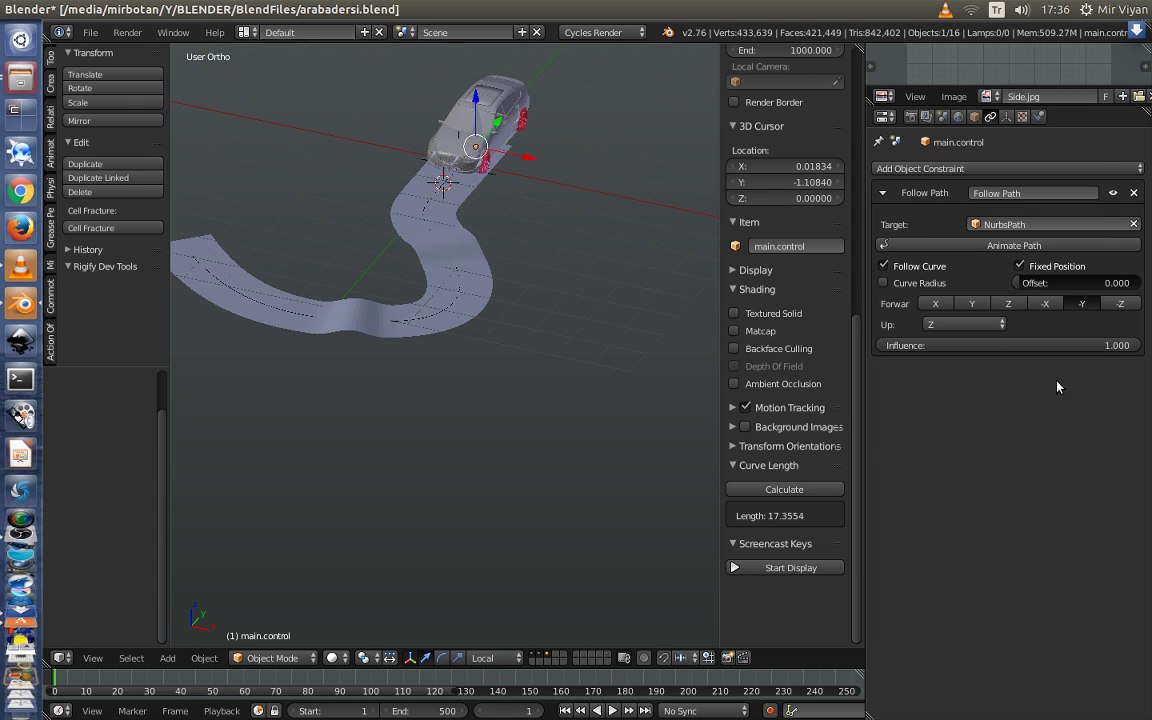
{"action": "right_click", "coordinate": [1079, 285]}
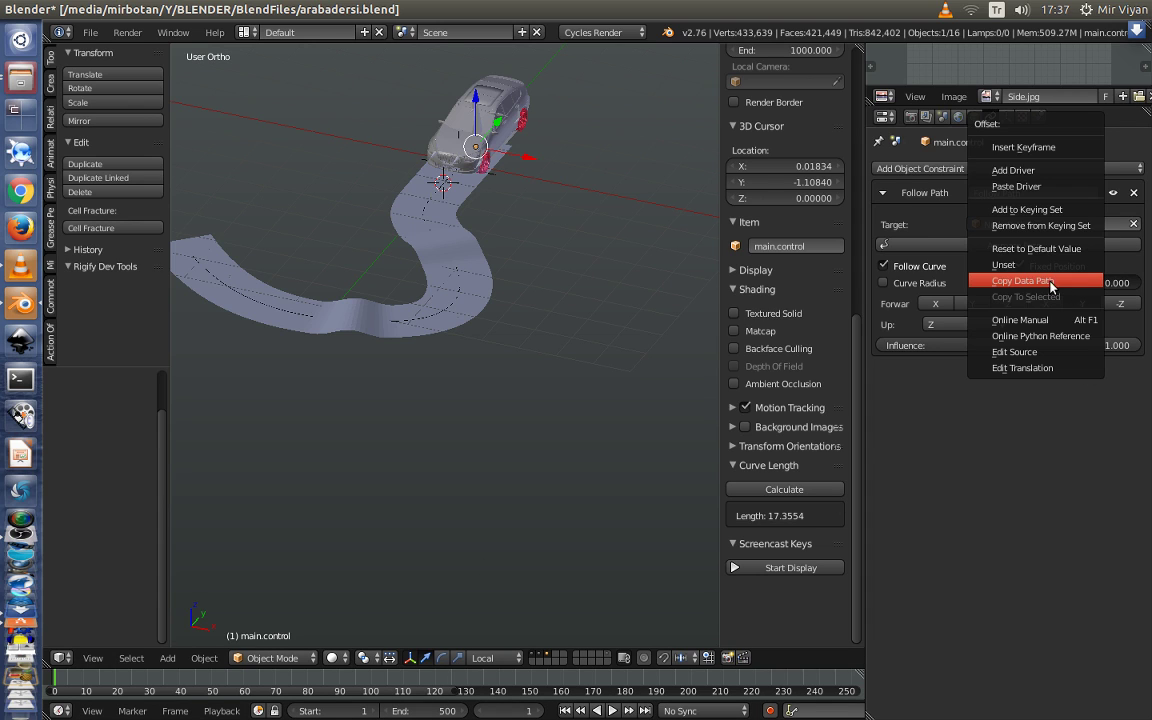
{"action": "left_click", "coordinate": [1028, 148]}
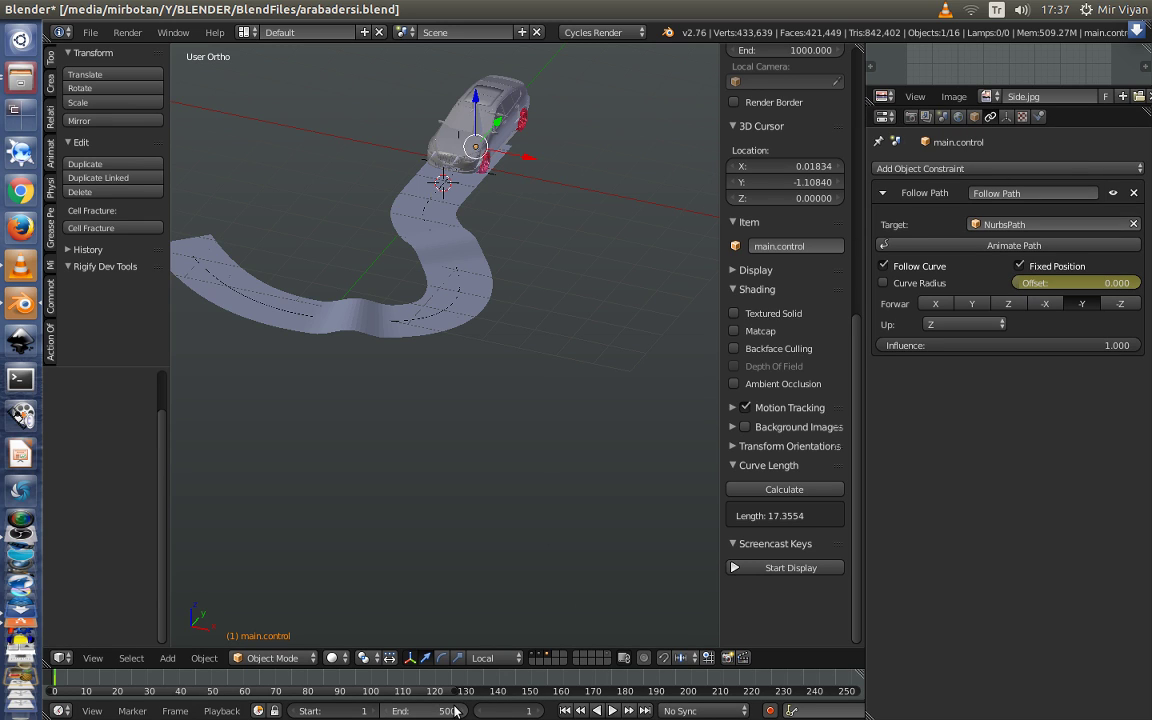
At frame 500, set the Follow Path offset to 1.000 and keyframe it
{"action": "left_click", "coordinate": [647, 710]}
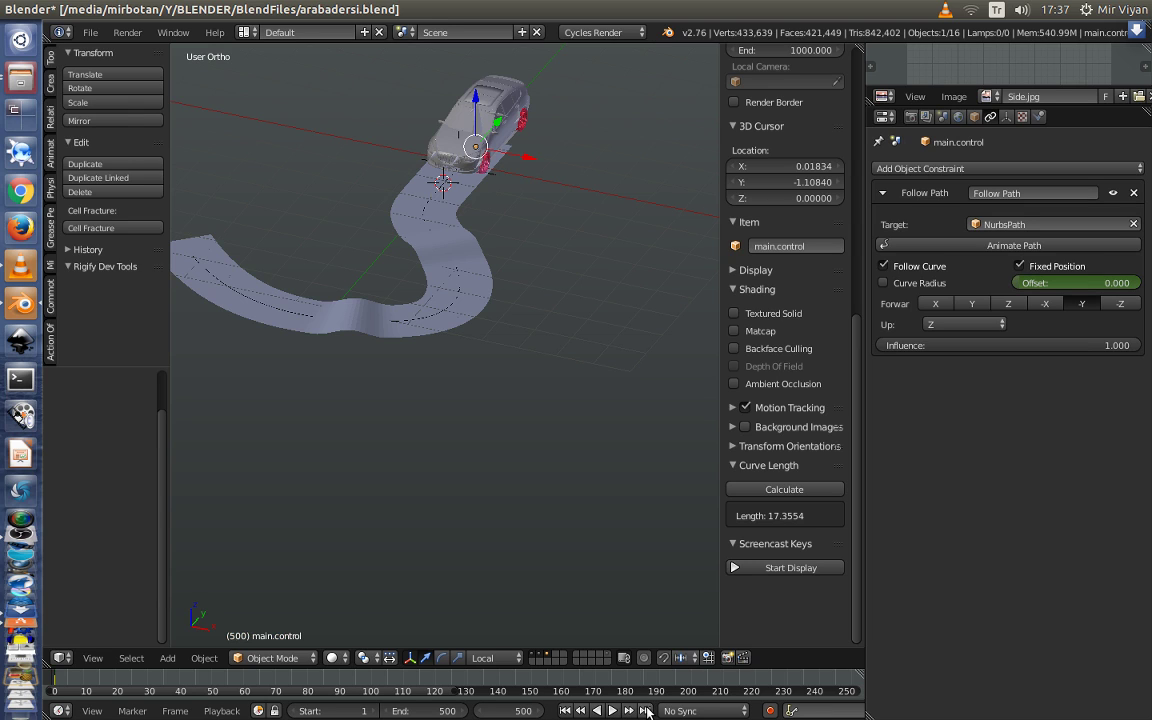
{"action": "left_click_drag", "start_coordinate": [1030, 290], "coordinate": [1100, 290]}
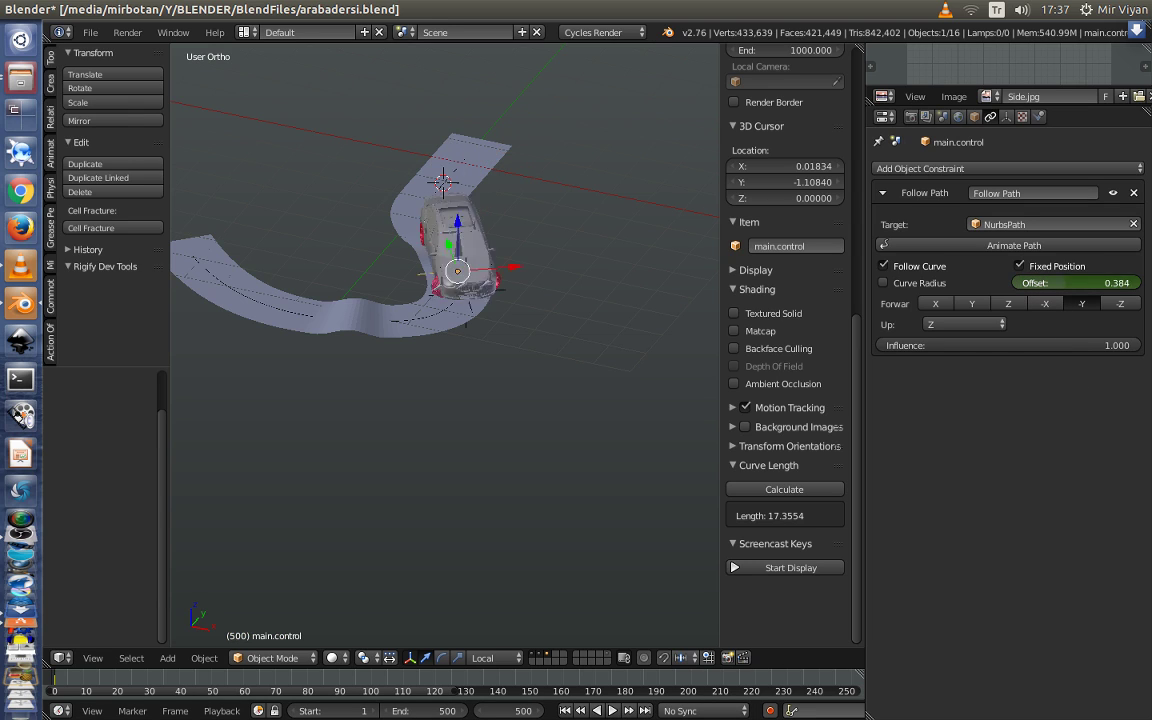
{"action": "right_click", "coordinate": [1102, 284]}
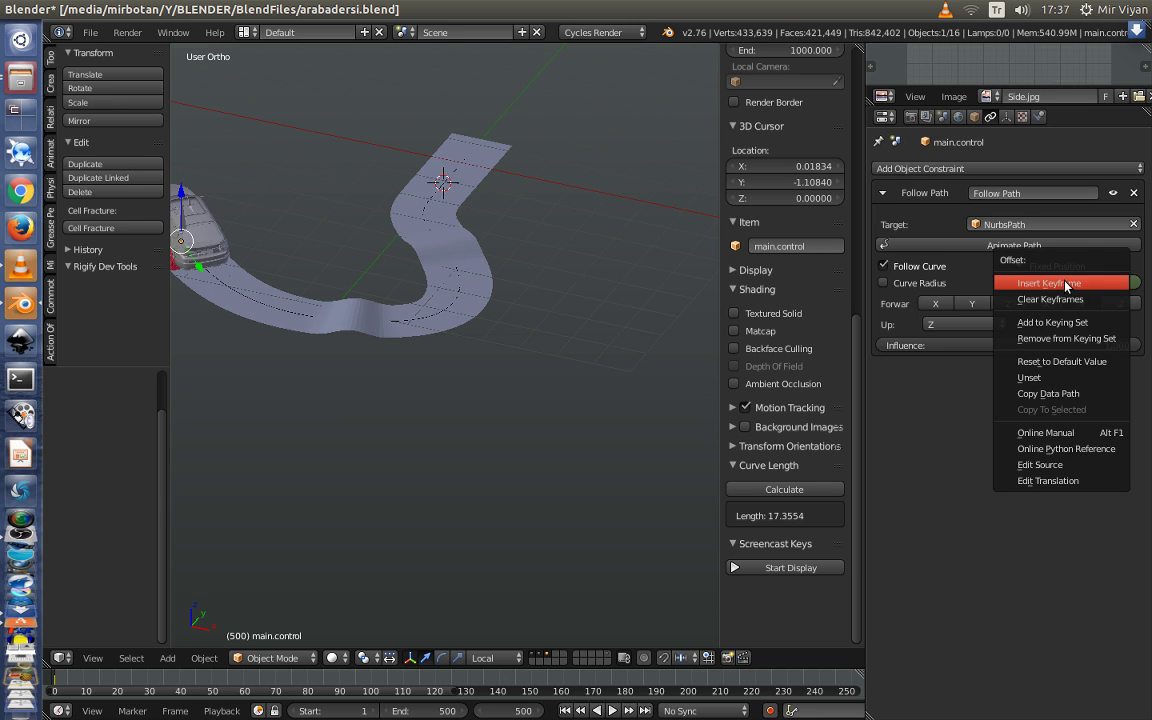
{"action": "left_click", "coordinate": [1066, 284]}
{"action": "scroll", "coordinate": [541, 363], "scroll_direction": "down", "scroll_amount": 4}
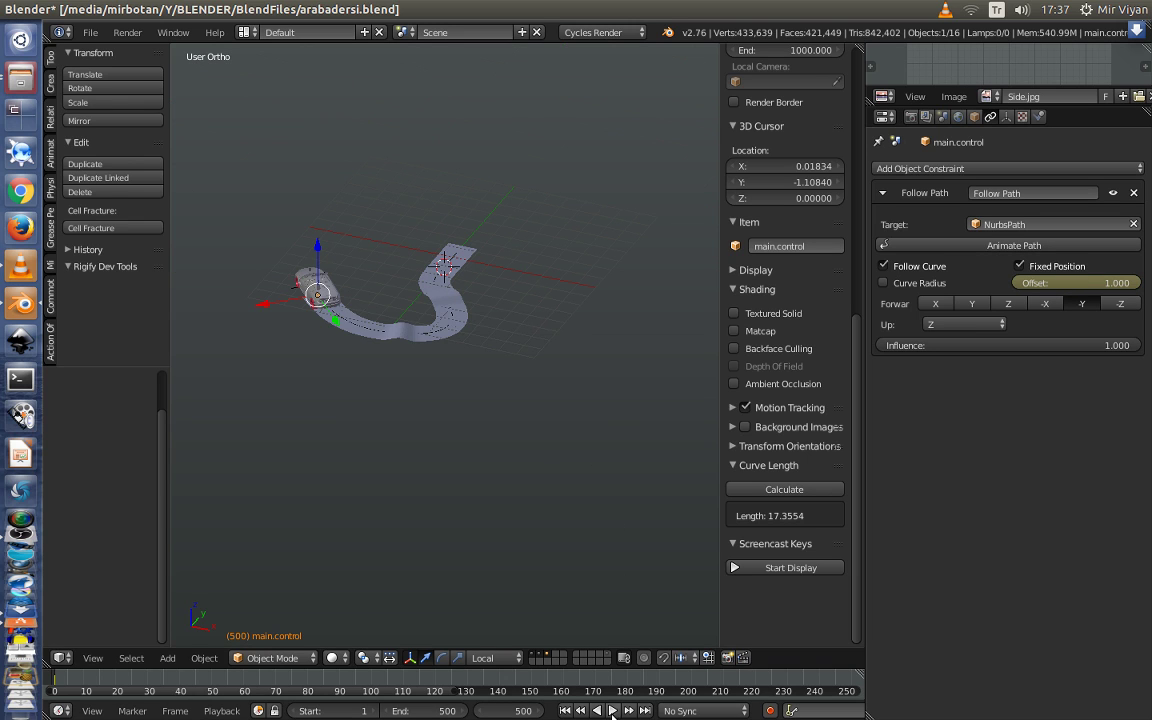
Play the animation with Alt+A and view the car driving low along the road
{"action": "key", "text": "alt+a"}
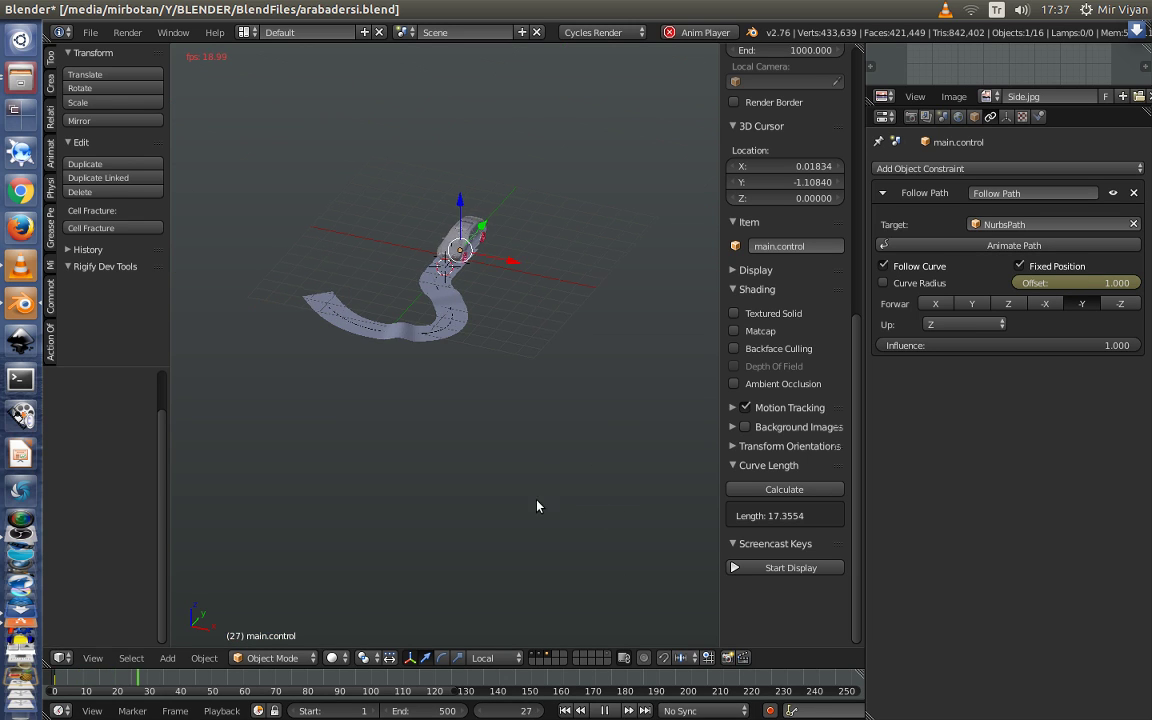
{"action": "middle_click_drag", "start_coordinate": [537, 506], "coordinate": [508, 471]}
{"action": "scroll", "coordinate": [508, 471], "scroll_direction": "up", "scroll_amount": 2}
{"action": "scroll", "coordinate": [510, 476], "scroll_direction": "up", "scroll_amount": 3}
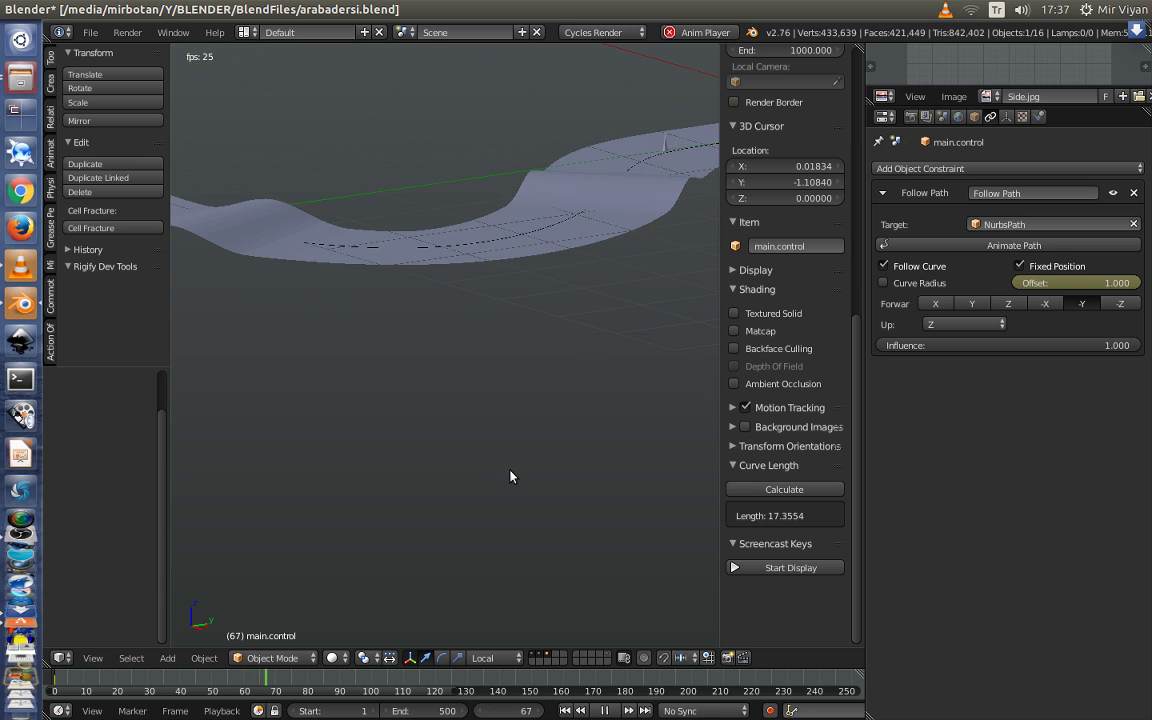
{"action": "scroll", "coordinate": [521, 468], "scroll_direction": "up", "scroll_amount": 2}
{"action": "scroll", "coordinate": [533, 465], "scroll_direction": "down", "scroll_amount": 3}
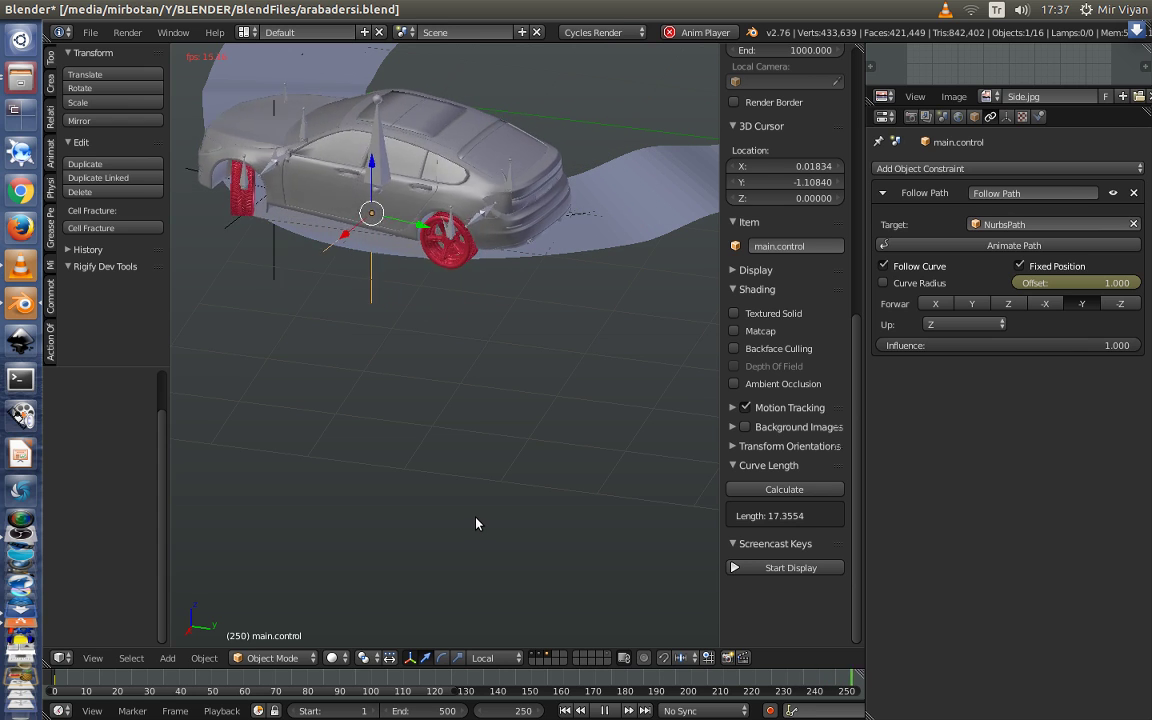
{"action": "scroll", "coordinate": [485, 445], "scroll_direction": "down", "scroll_amount": 5}
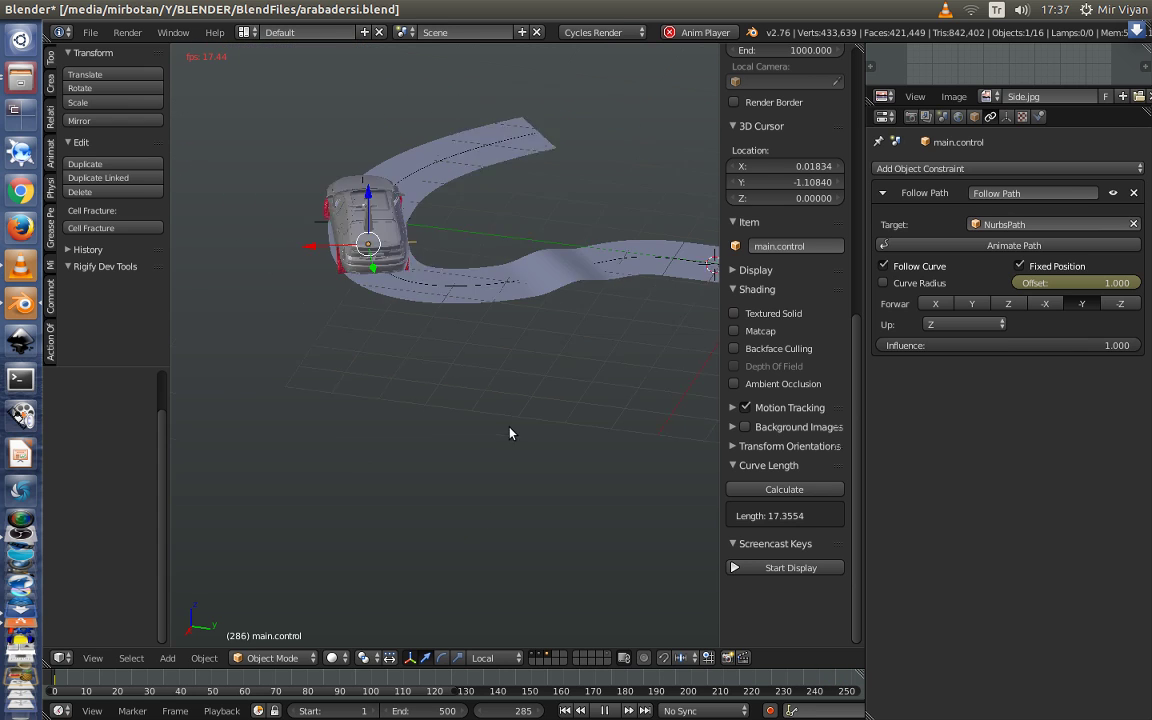
Stop playback and rewind to frame 1
{"action": "middle_click_drag", "start_coordinate": [462, 423], "coordinate": [464, 392]}
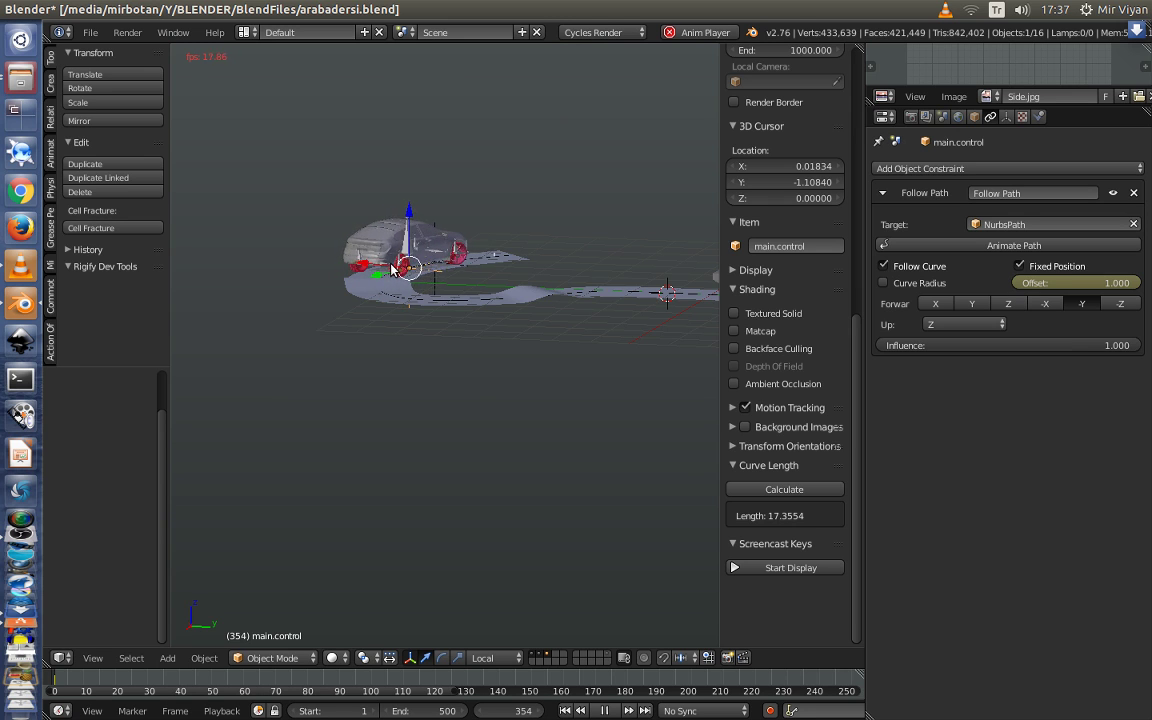
{"action": "left_click", "coordinate": [606, 713]}
{"action": "key", "text": "shift+Left"}
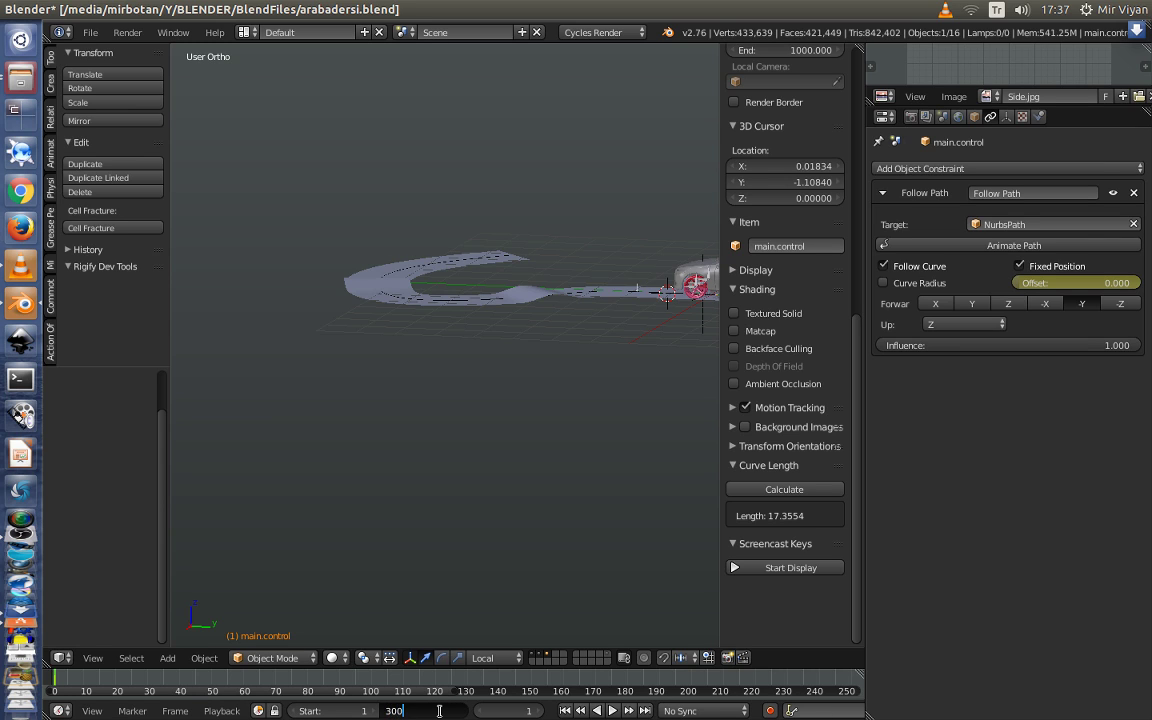
Set the animation end frame to 300 and go to frame 300
{"action": "key", "text": "Return"}
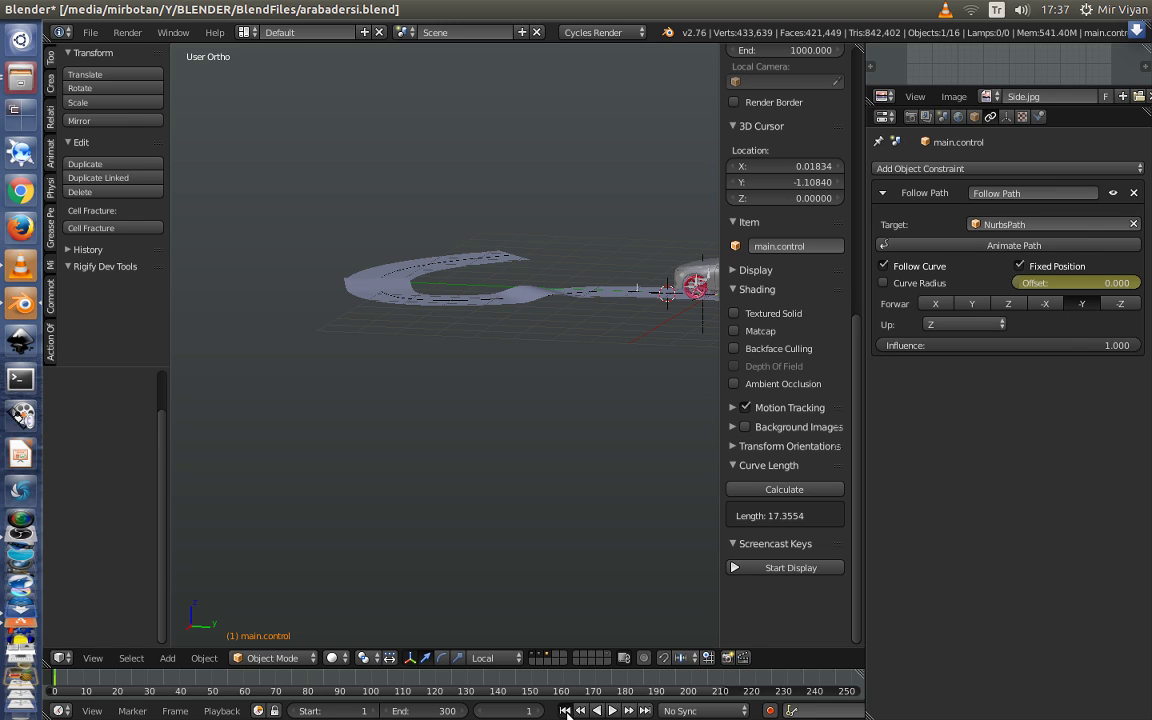
{"action": "left_click", "coordinate": [646, 711]}
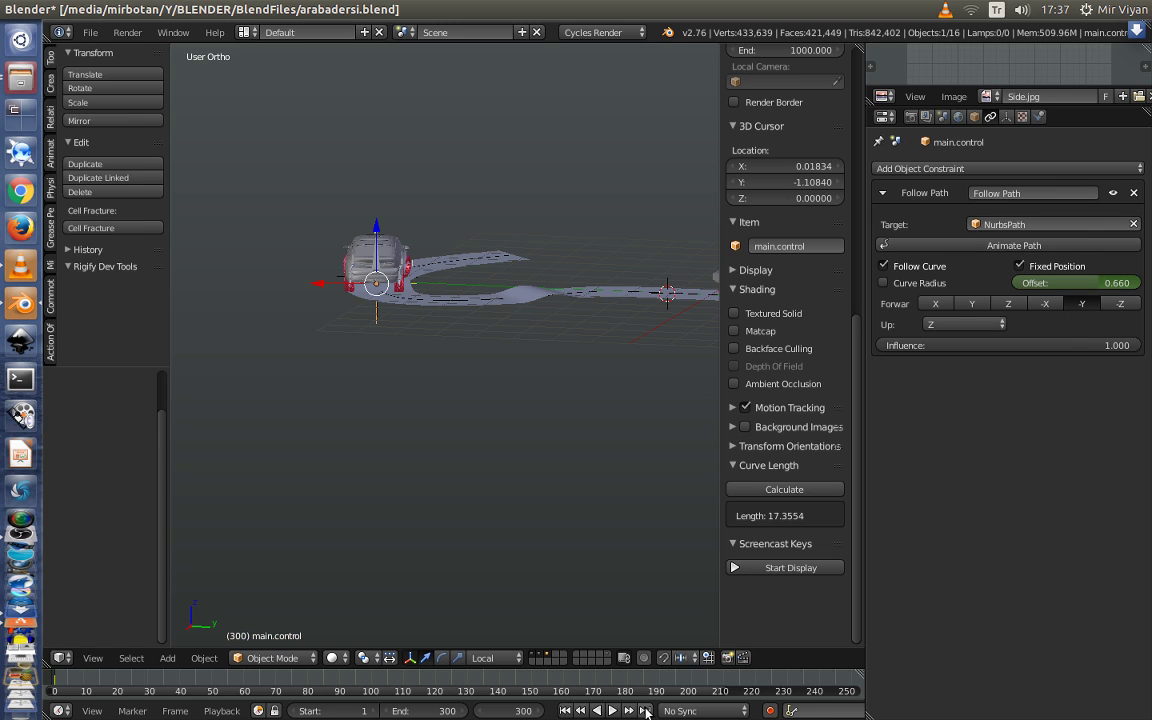
{"action": "scroll", "coordinate": [593, 678], "scroll_direction": "down", "scroll_amount": 3}
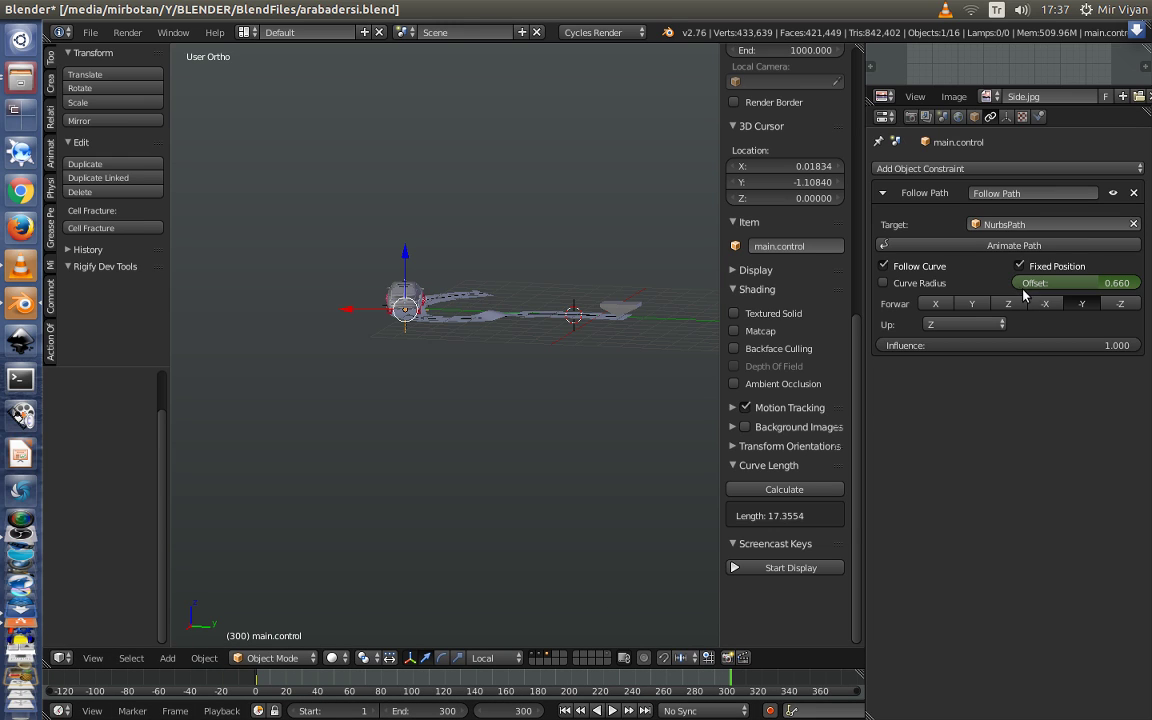
Keyframe the Follow Path offset at 1.000 on frame 300, then replay from frame 1
{"action": "left_click_drag", "start_coordinate": [1075, 283], "coordinate": [1130, 283]}
{"action": "right_click", "coordinate": [1066, 287]}
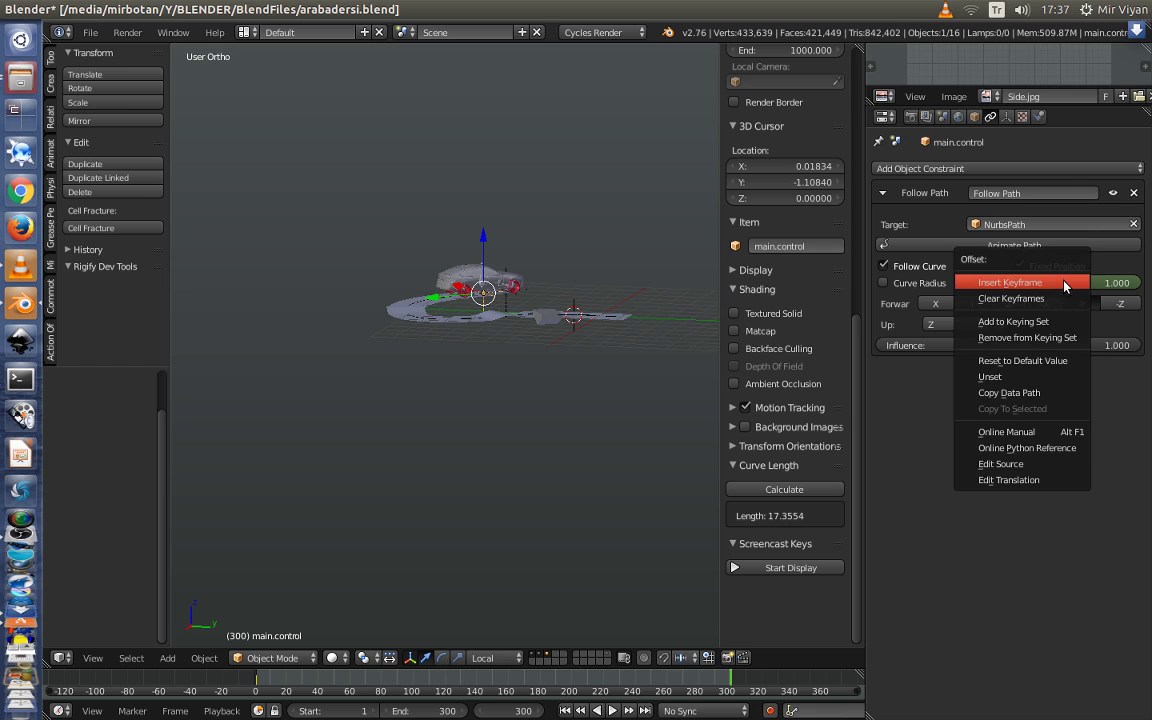
{"action": "left_click", "coordinate": [1012, 283]}
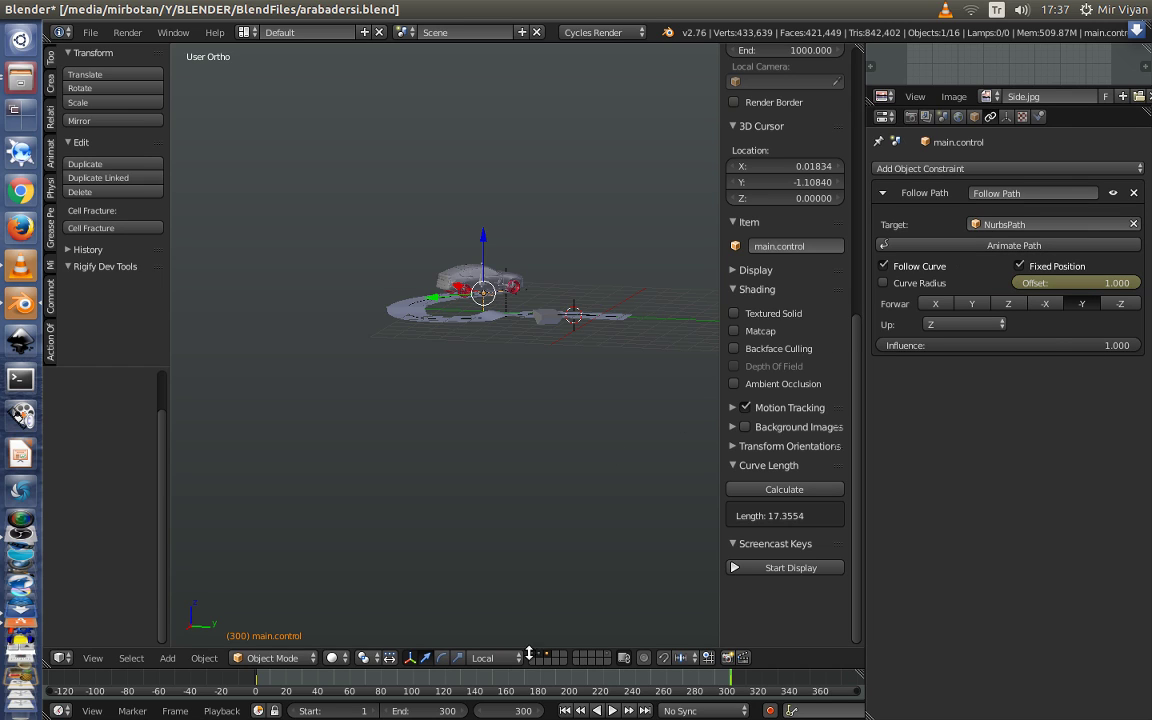
{"action": "left_click", "coordinate": [564, 710]}
{"action": "left_click", "coordinate": [611, 711]}
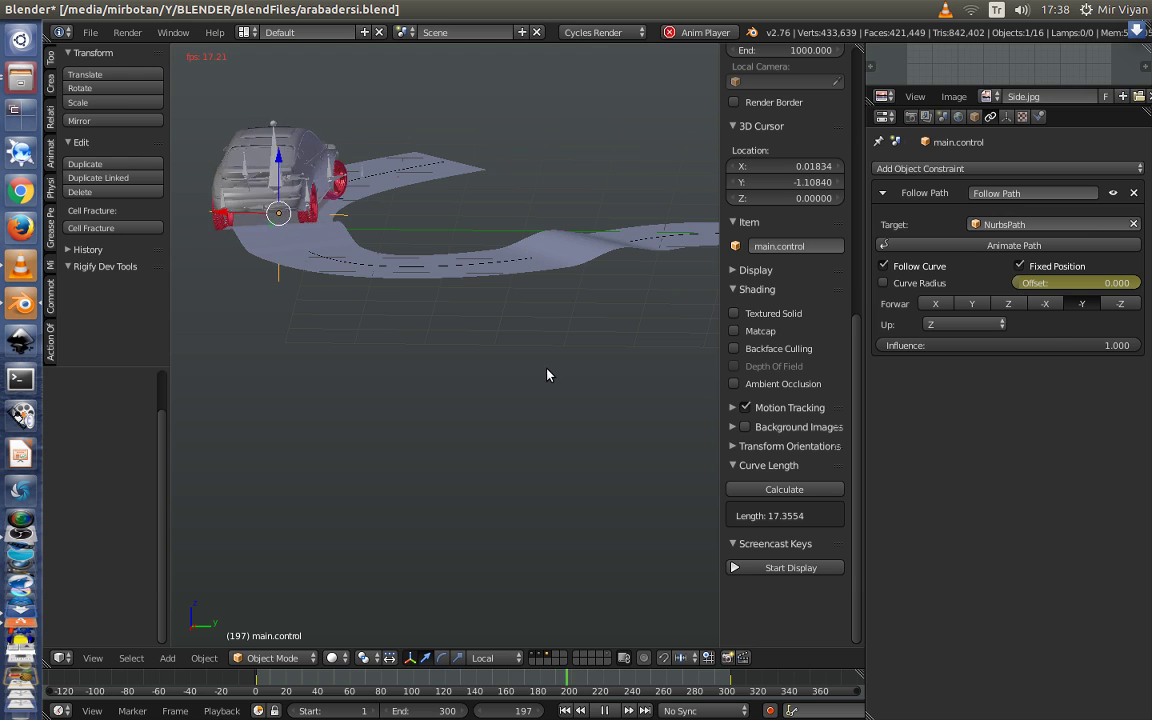
Stop the driving animation at frame 273
{"action": "middle_click_drag", "start_coordinate": [481, 373], "coordinate": [388, 391]}
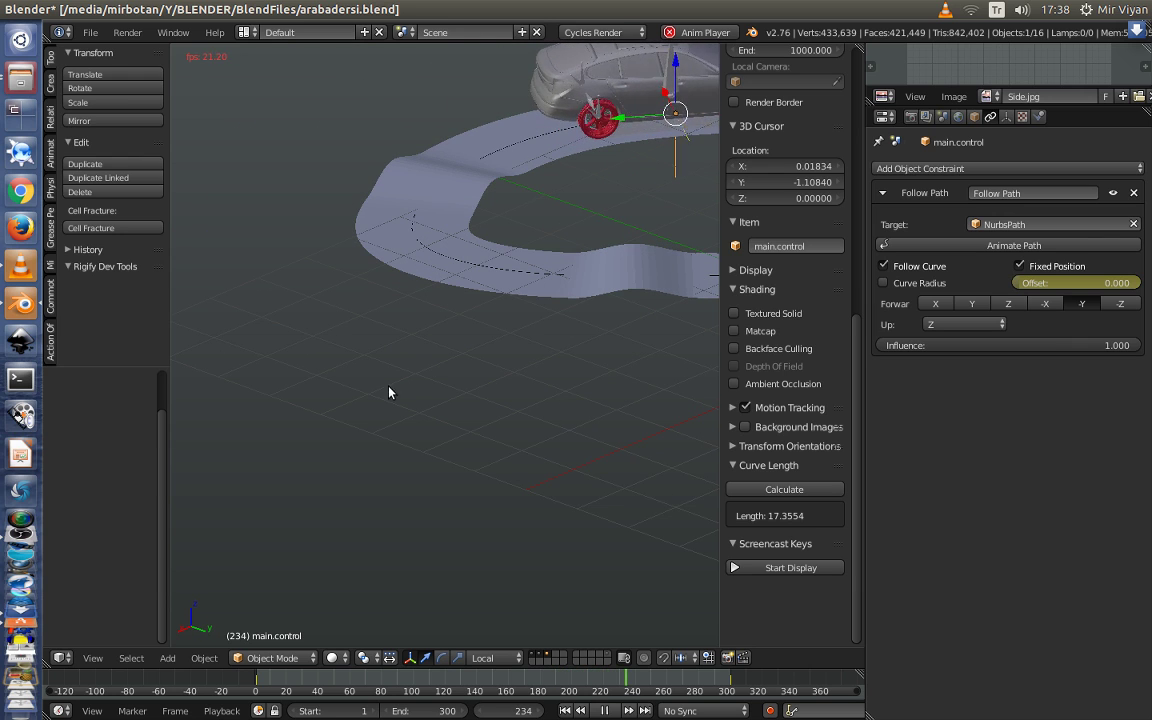
{"action": "left_click", "coordinate": [603, 711]}
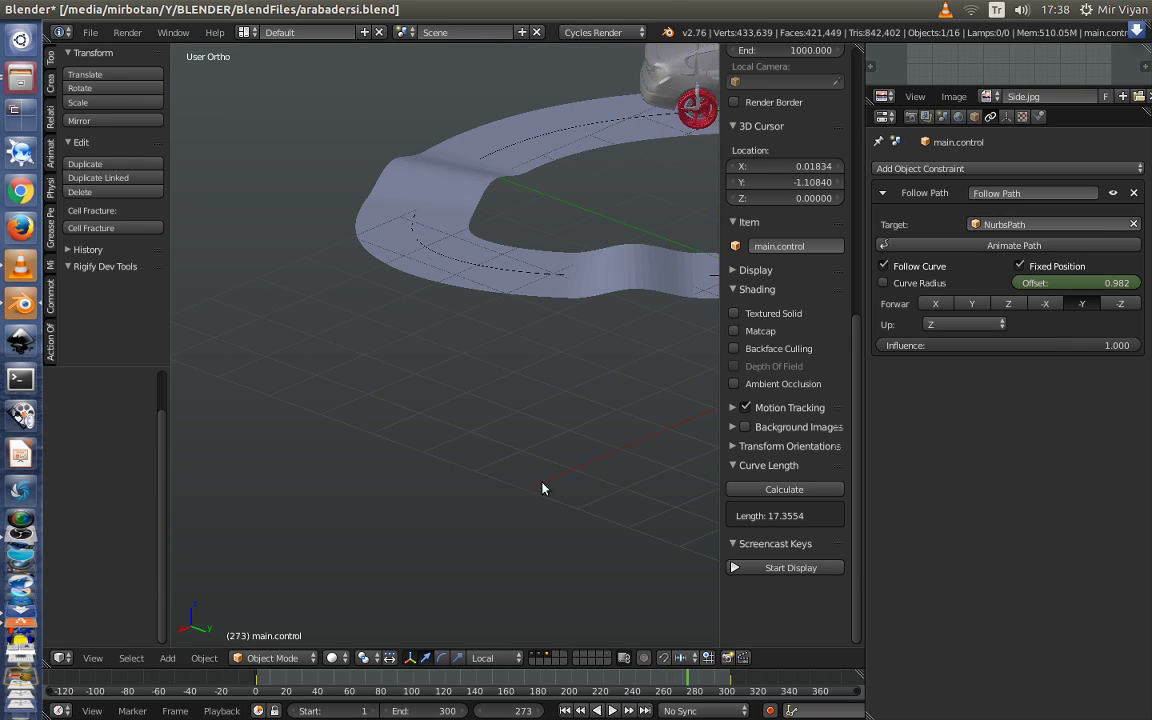
{"action": "scroll", "coordinate": [505, 440], "scroll_direction": "down", "scroll_amount": 3}
Orbit and zoom around the car near the road's end at offset 0.982
{"action": "middle_click_drag", "start_coordinate": [501, 399], "coordinate": [606, 397]}
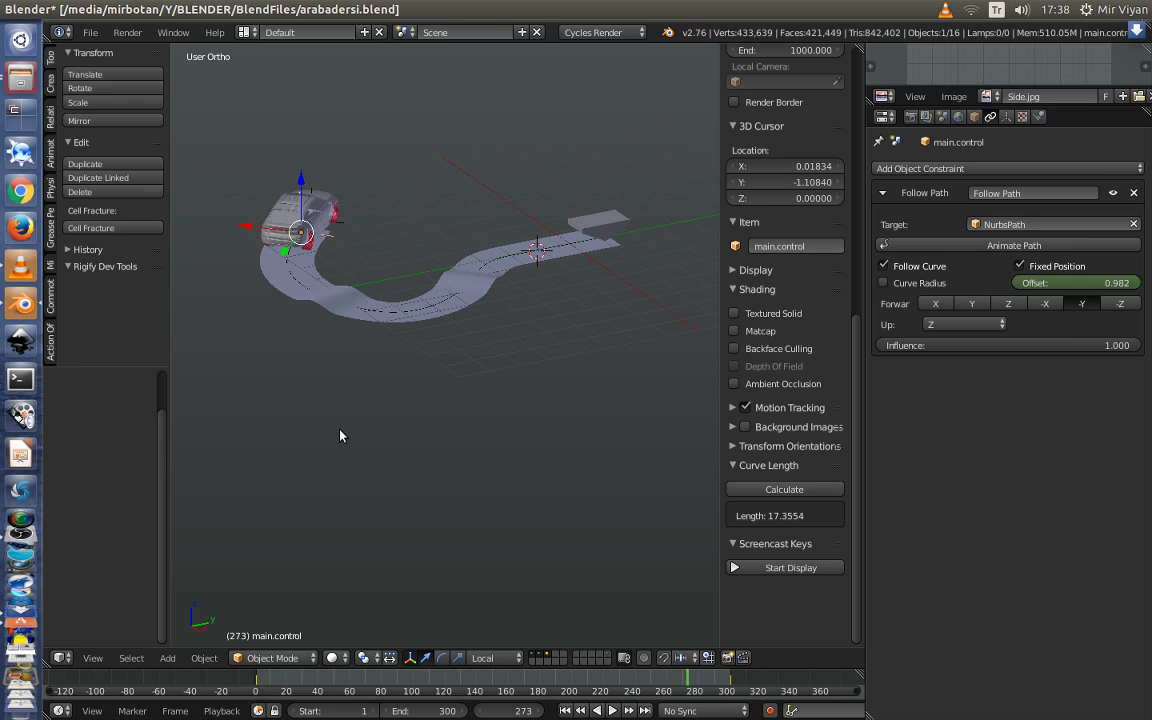
{"action": "mouse_move", "coordinate": [340, 435]}
{"action": "middle_mouse_down"}
{"action": "mouse_move", "coordinate": [566, 426]}
{"action": "mouse_move", "coordinate": [488, 348]}
{"action": "middle_mouse_up"}
{"action": "scroll", "coordinate": [551, 431], "scroll_direction": "up", "scroll_amount": 3}
{"action": "scroll", "coordinate": [588, 425], "scroll_direction": "up", "scroll_amount": 2}
{"action": "scroll", "coordinate": [491, 392], "scroll_direction": "up", "scroll_amount": 3}
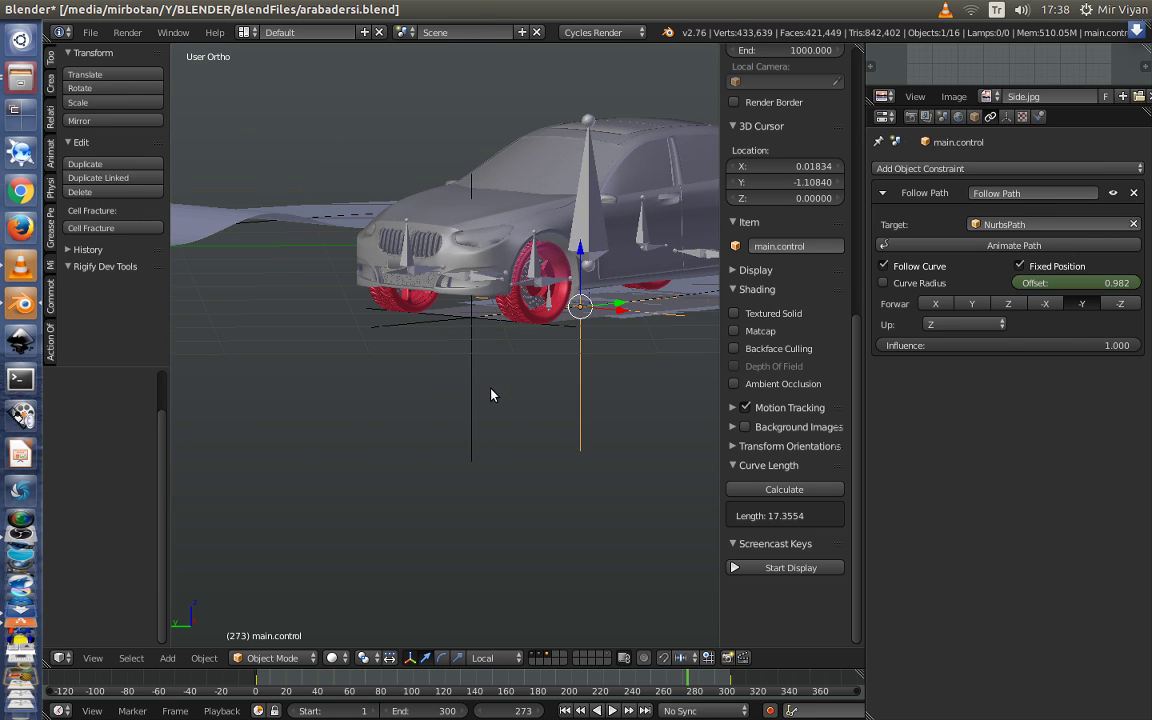
{"action": "scroll", "coordinate": [514, 399], "scroll_direction": "down", "scroll_amount": 2}
{"action": "middle_click_drag", "start_coordinate": [538, 396], "coordinate": [506, 396]}
{"action": "scroll", "coordinate": [509, 393], "scroll_direction": "up", "scroll_amount": 2}
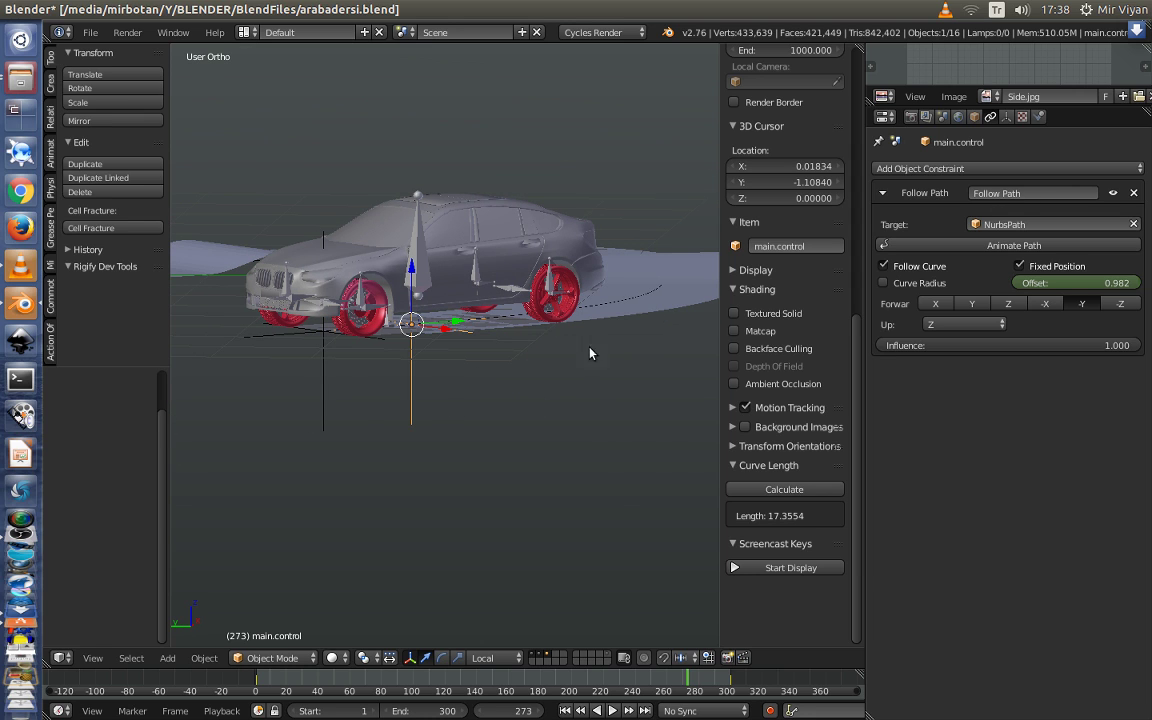
{"action": "scroll", "coordinate": [22, 500], "scroll_direction": "down", "scroll_amount": 1}
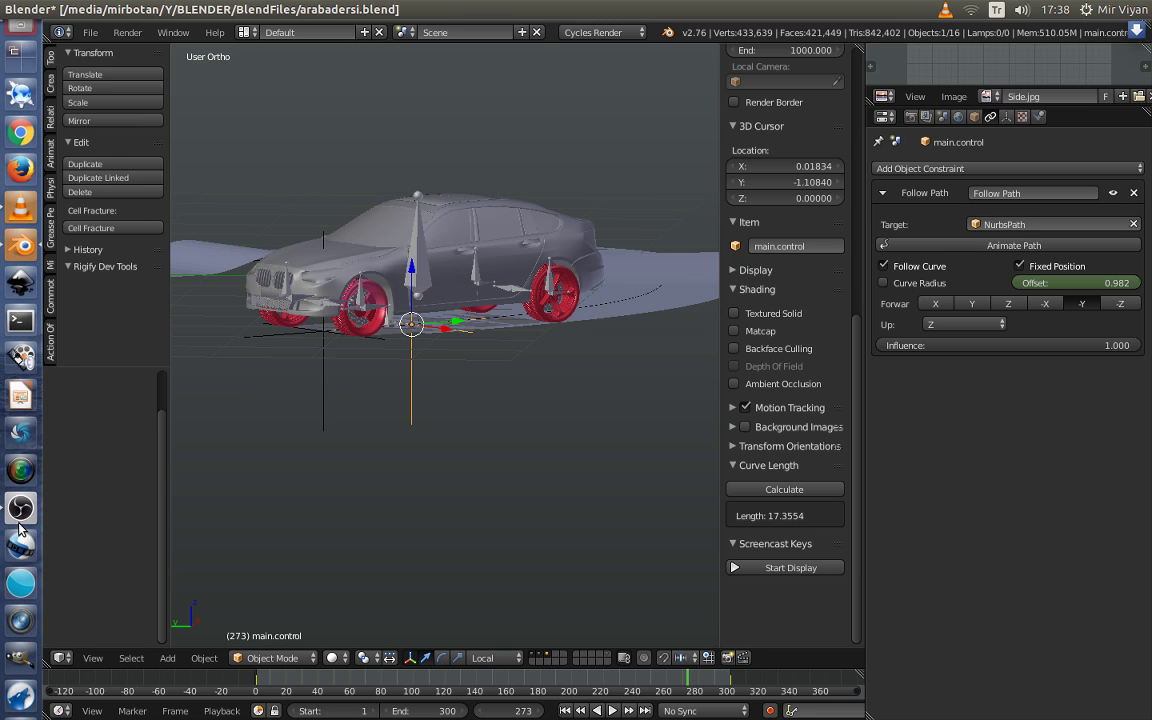